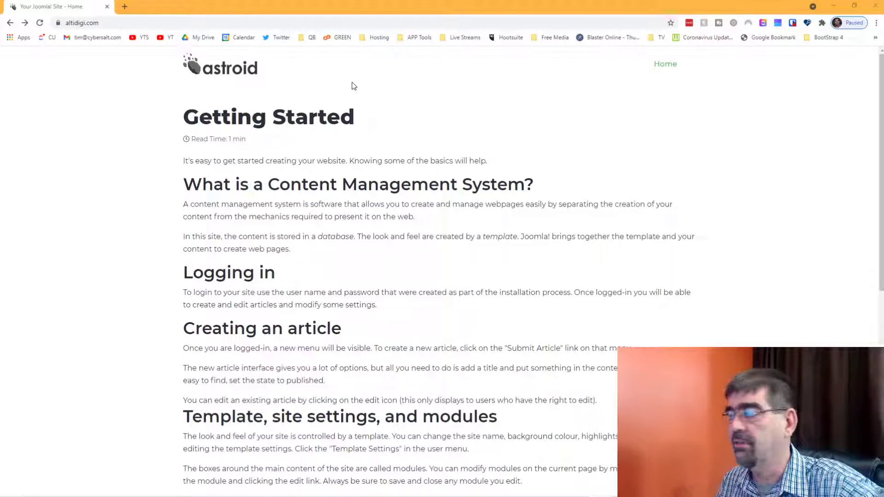
Load altidigi.com/administrator to reach the Joomla administrator login page.
left_click(118, 23)
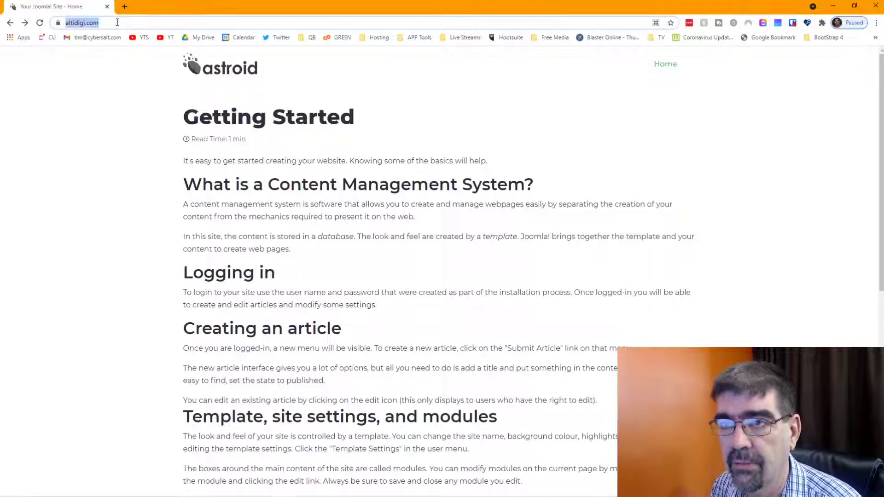
left_click(118, 23)
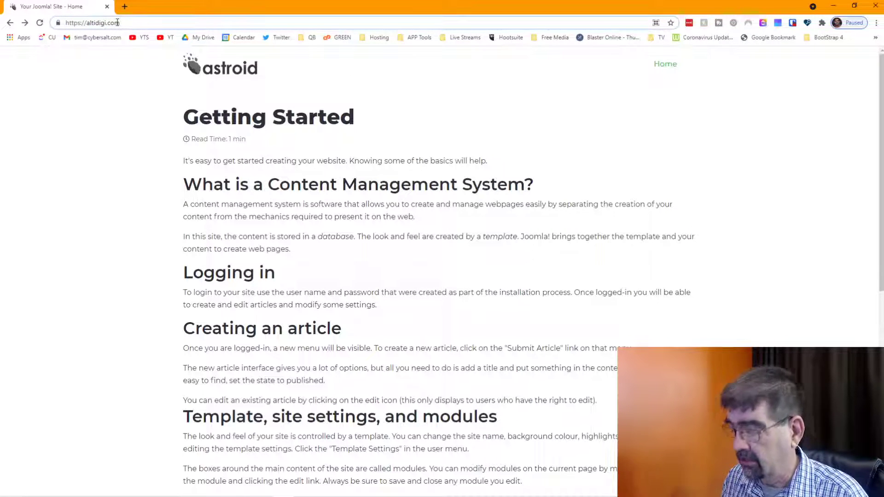
type("/")
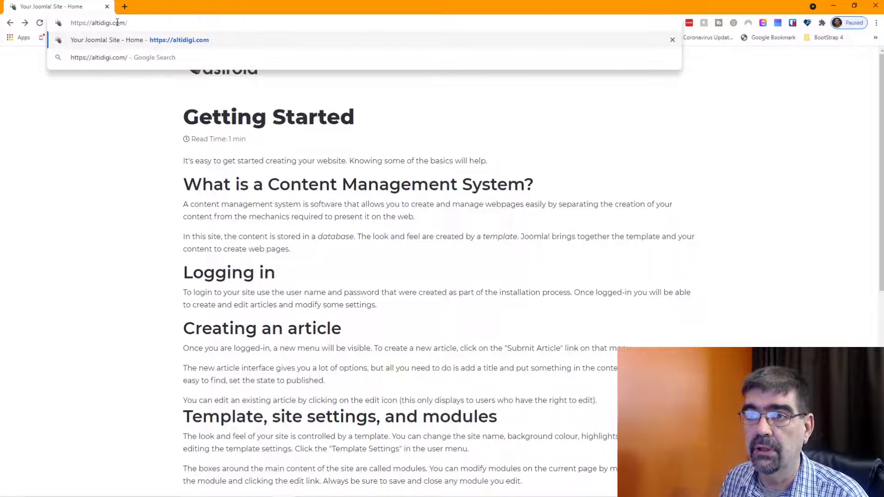
type("administraotr")
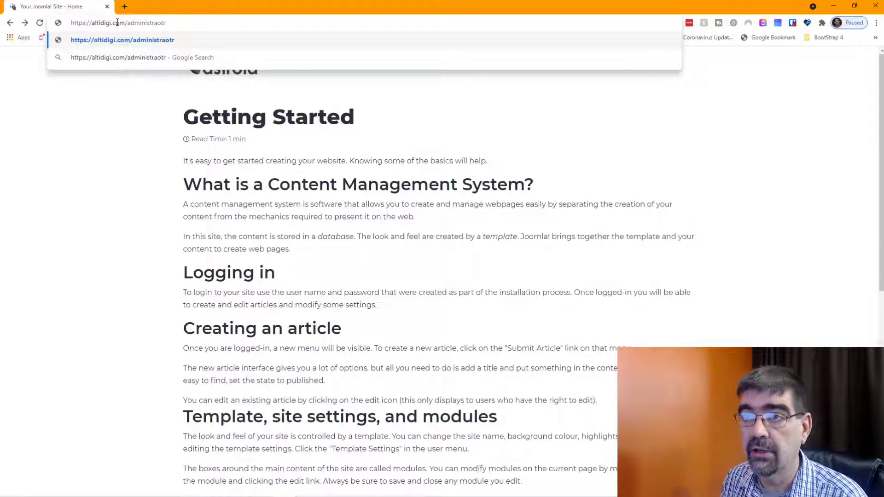
key("Delete")
key("Delete")
type("to")
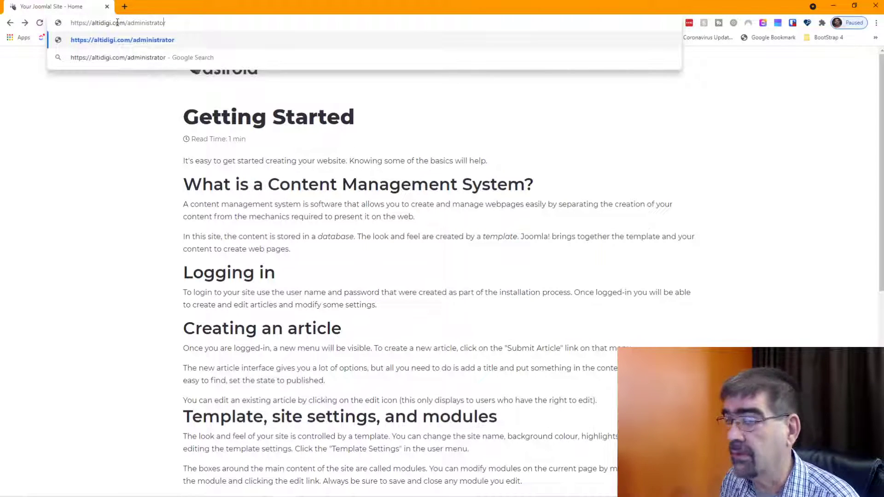
key("Return")
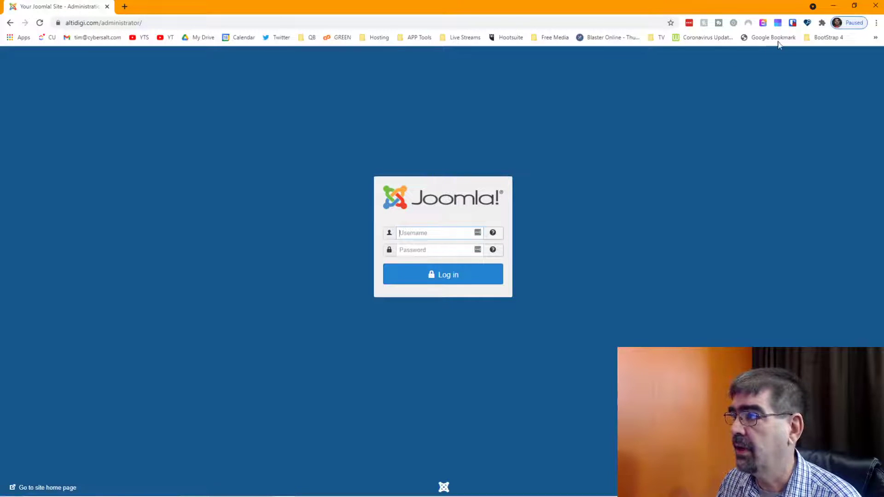
Unlock the Bitwarden vault with the master password.
left_click(792, 25)
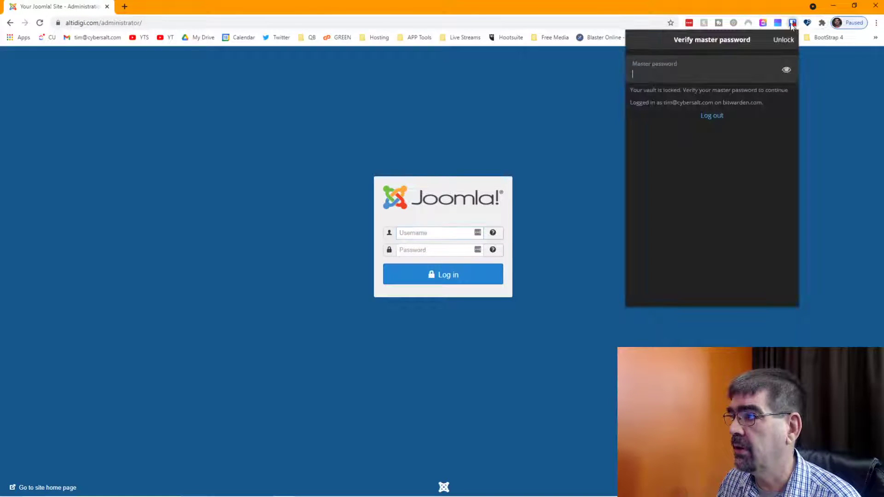
type("*")
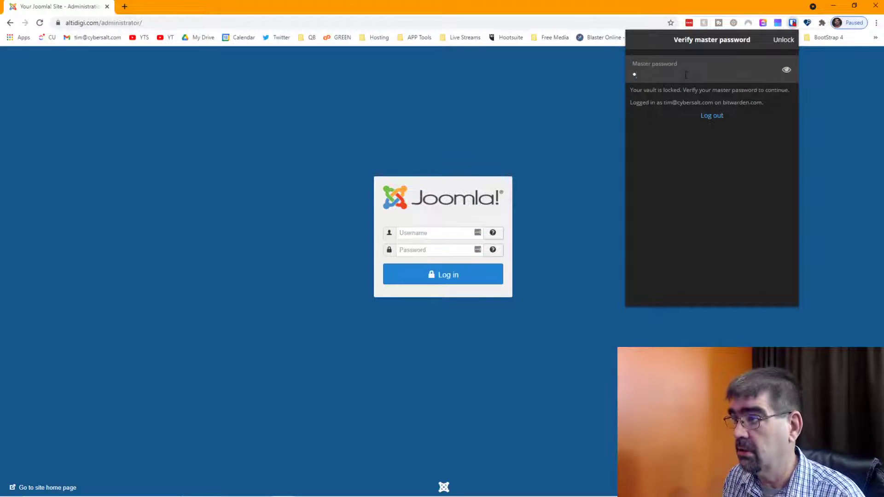
type("**********")
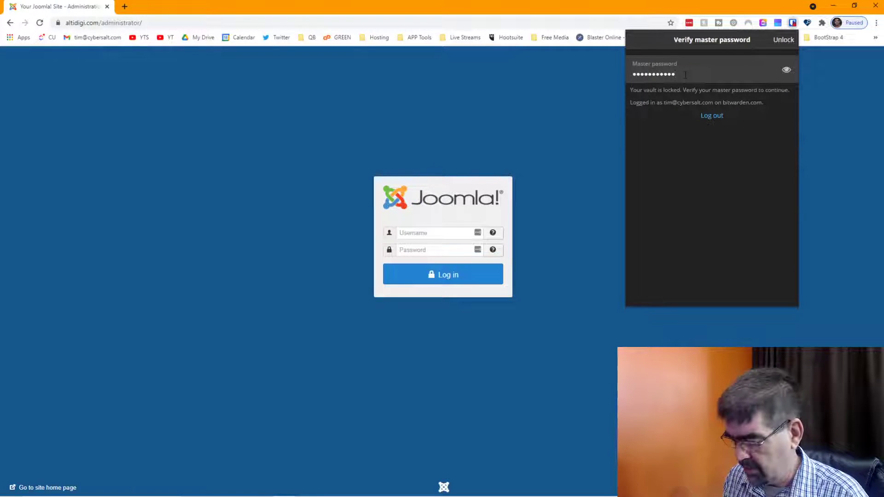
type("**********")
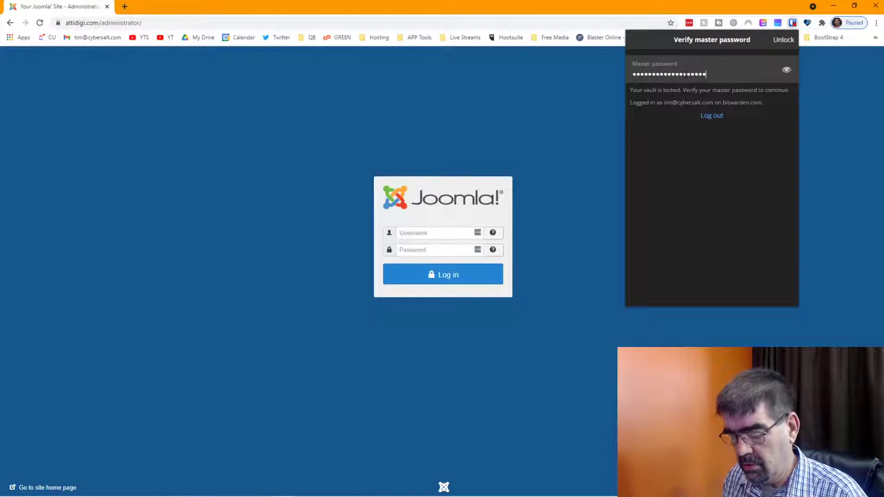
key("Return")
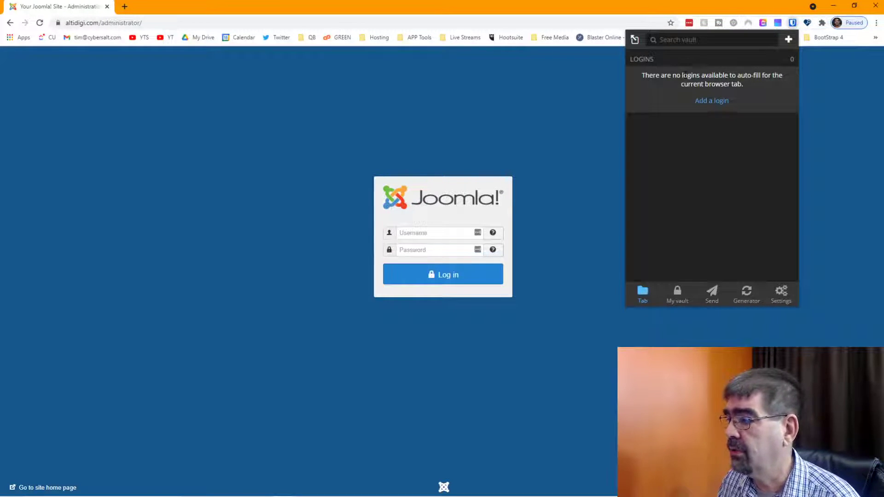
Confirm in Bitwarden's Settings > About that the extension is version 1.50.0, then close Bitwarden.
left_click(786, 304)
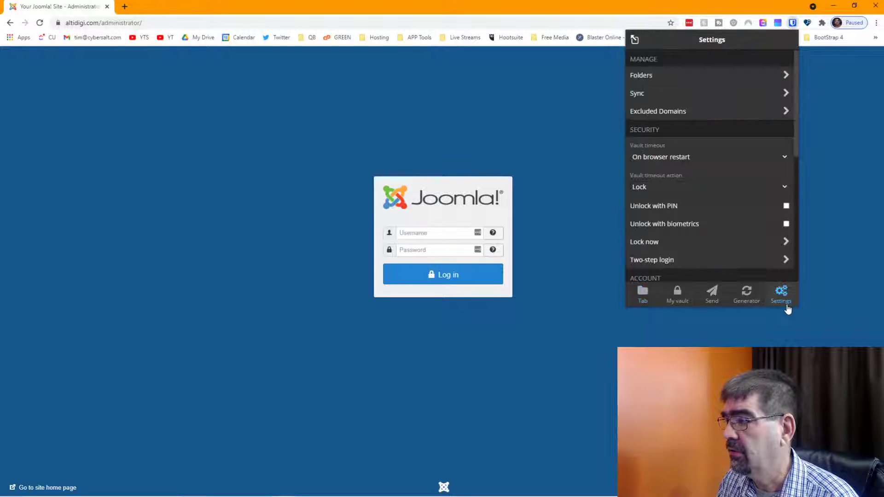
scroll(704, 180, "down", 5)
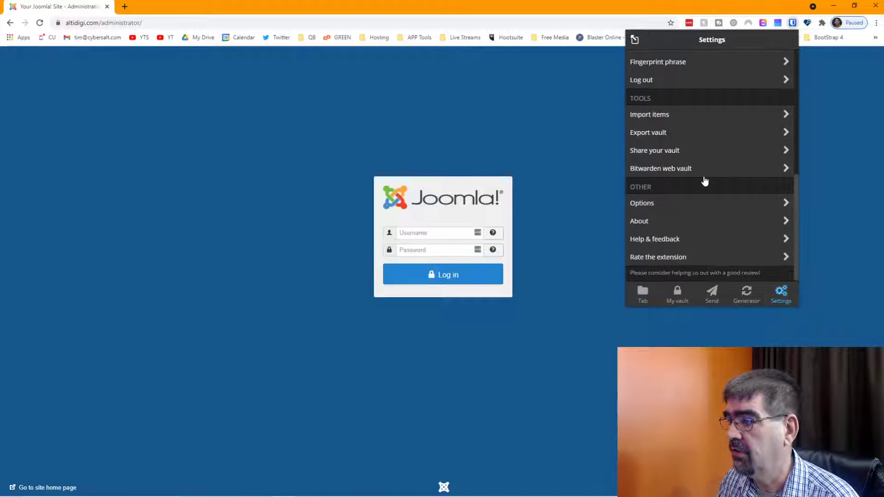
left_click(669, 222)
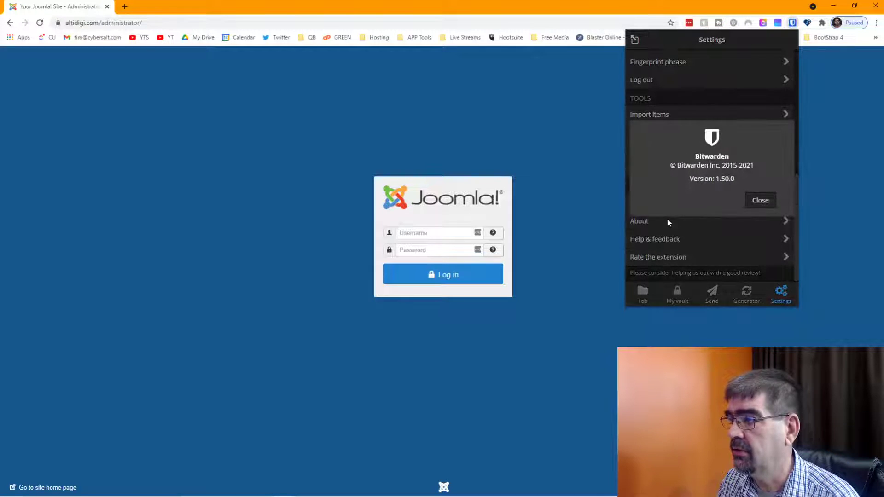
left_click(760, 200)
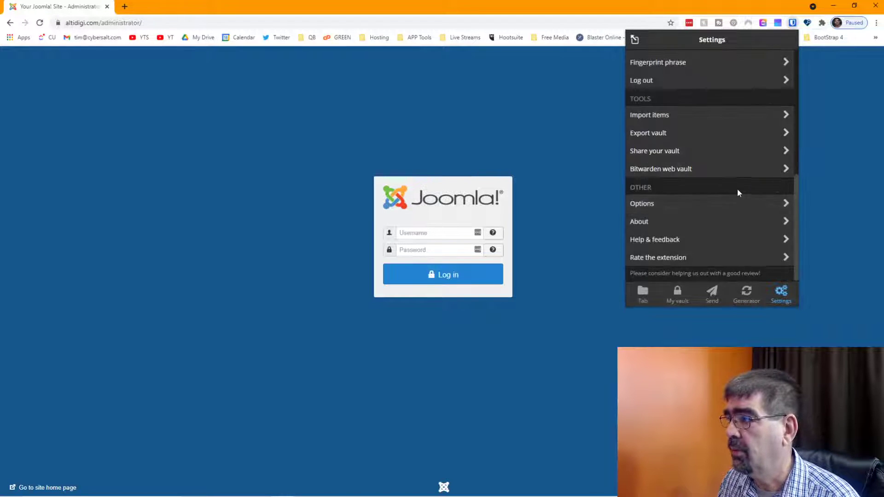
scroll(739, 189, "up", 5)
left_click(570, 124)
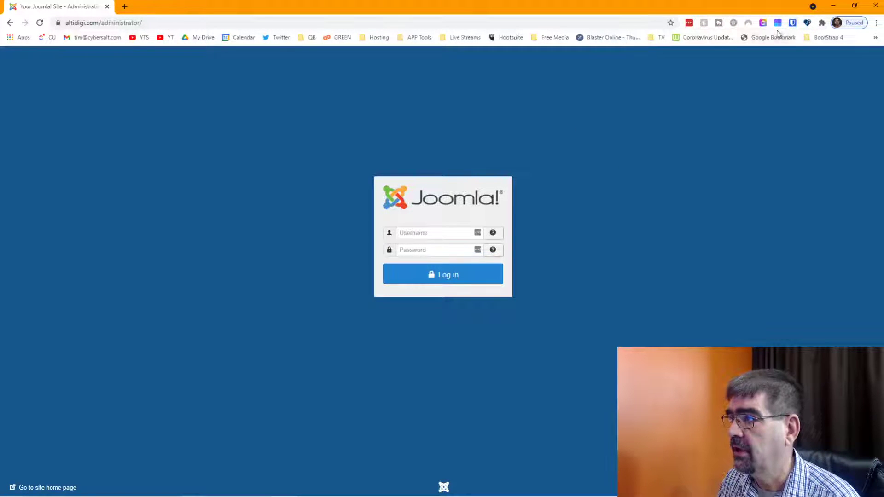
left_click(792, 23)
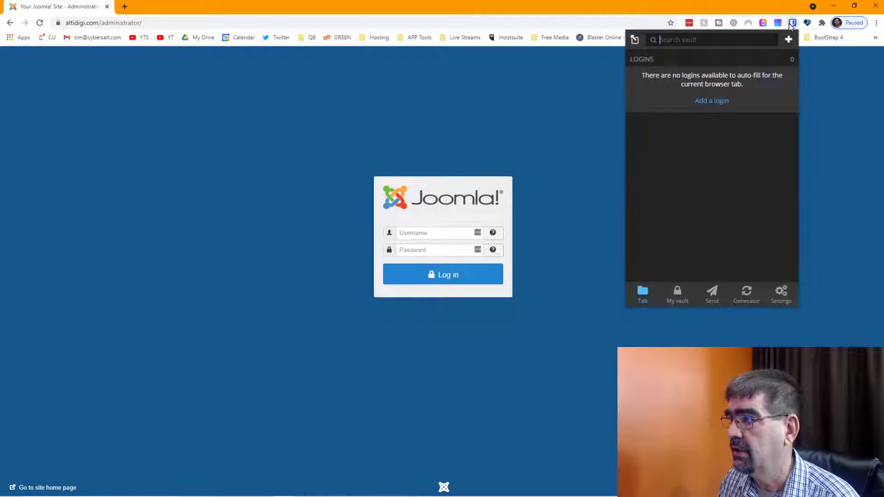
left_click(504, 111)
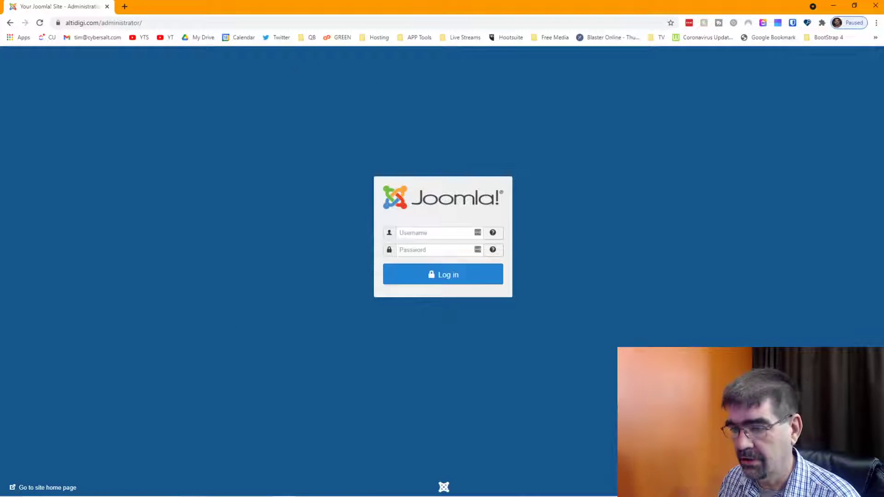
left_click(260, 489)
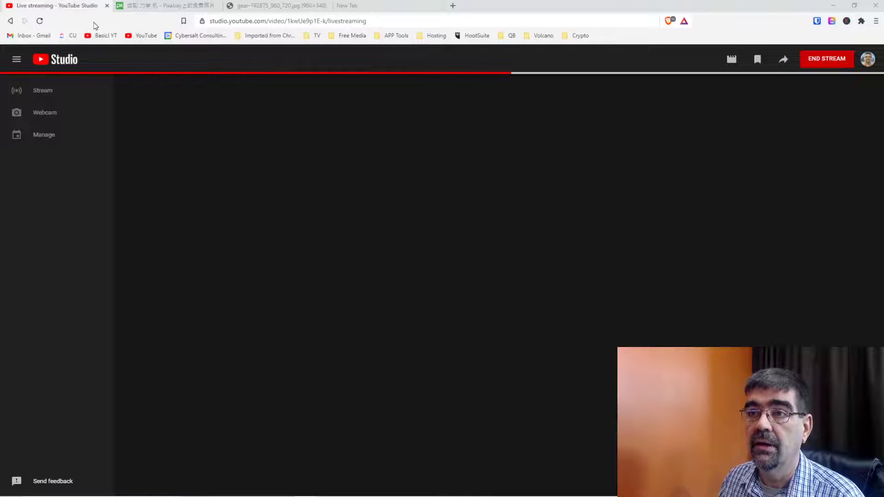
Close the YouTube Studio tab and load altidigi.com/administrator in Brave.
left_click(107, 6)
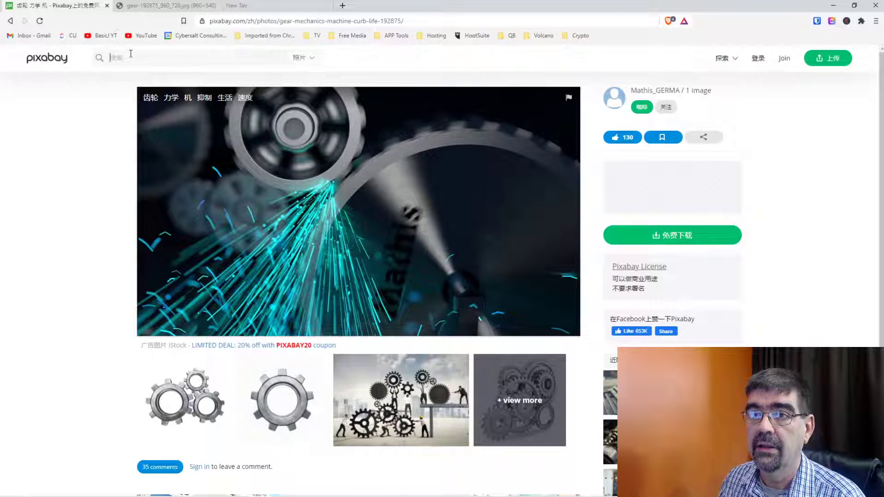
left_click(136, 57)
left_click(248, 21)
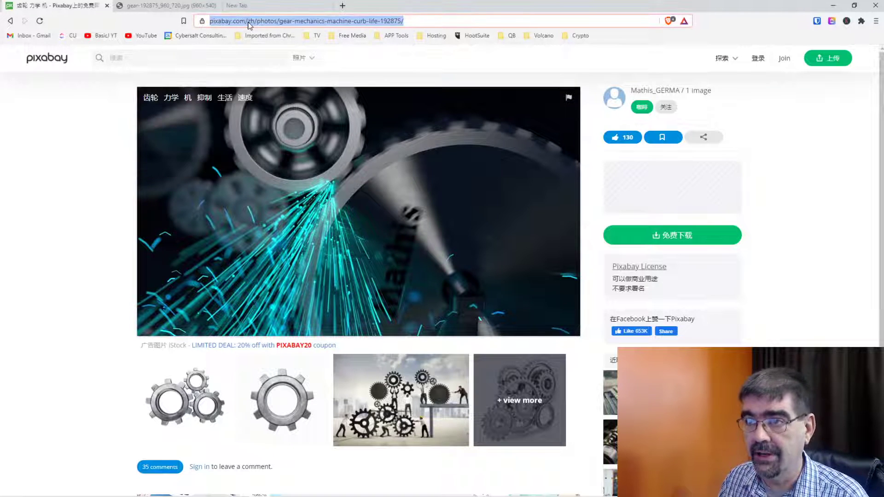
type("alti")
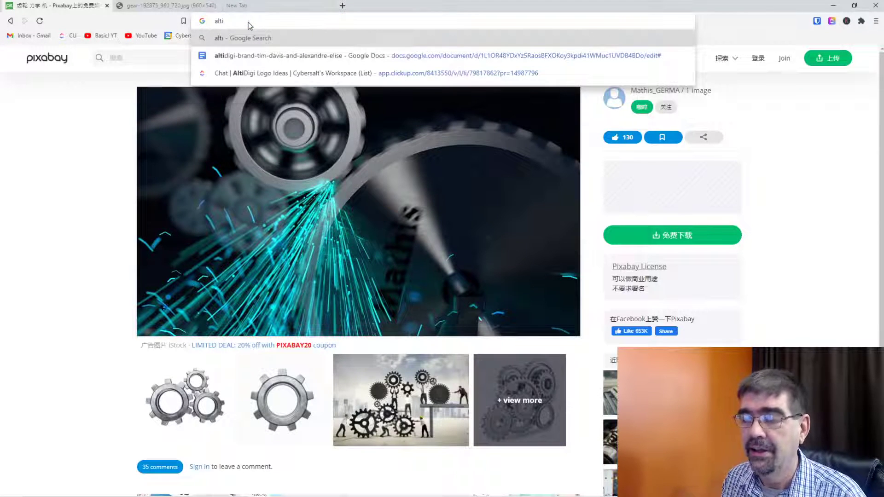
type("digi.com")
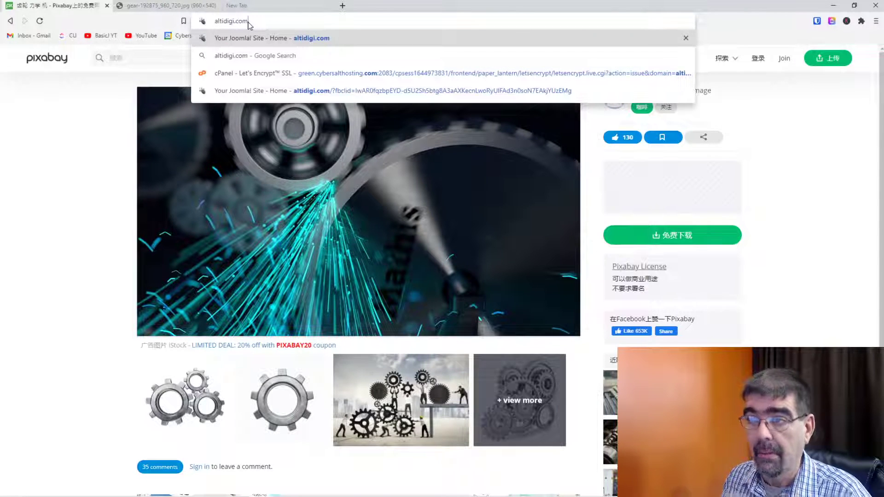
type("/administraot")
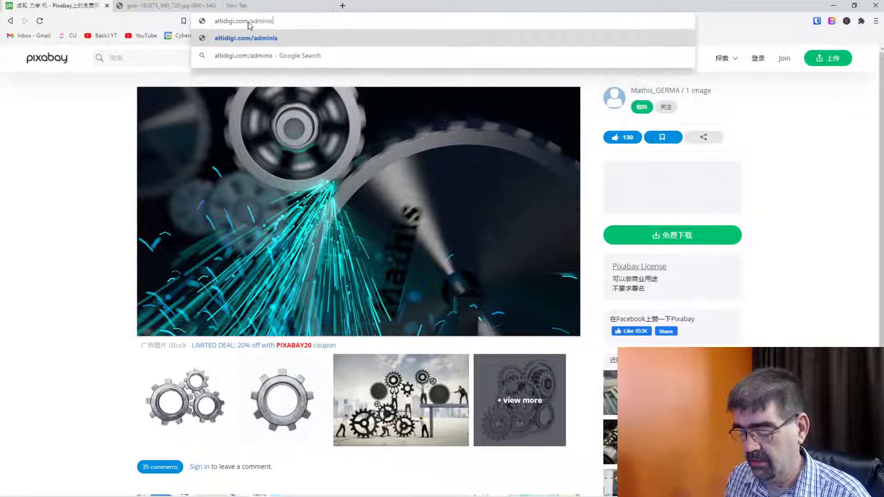
key("BackSpace")
key("BackSpace")
type("tor")
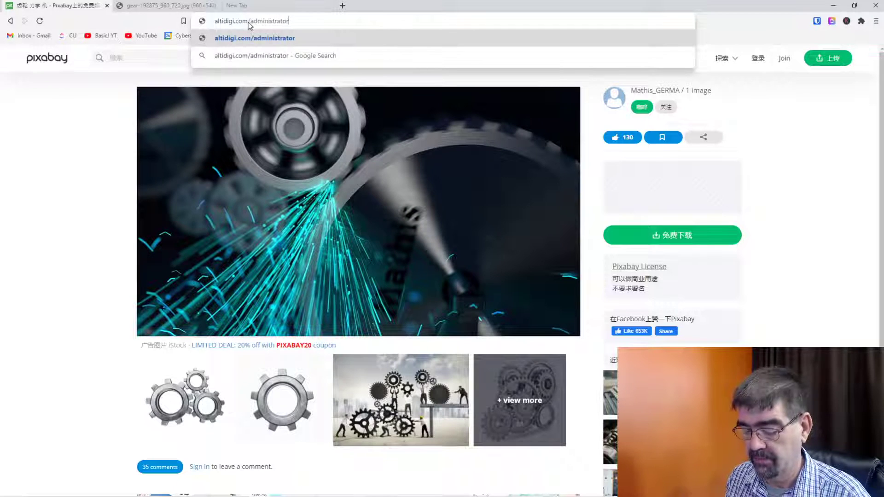
key("Return")
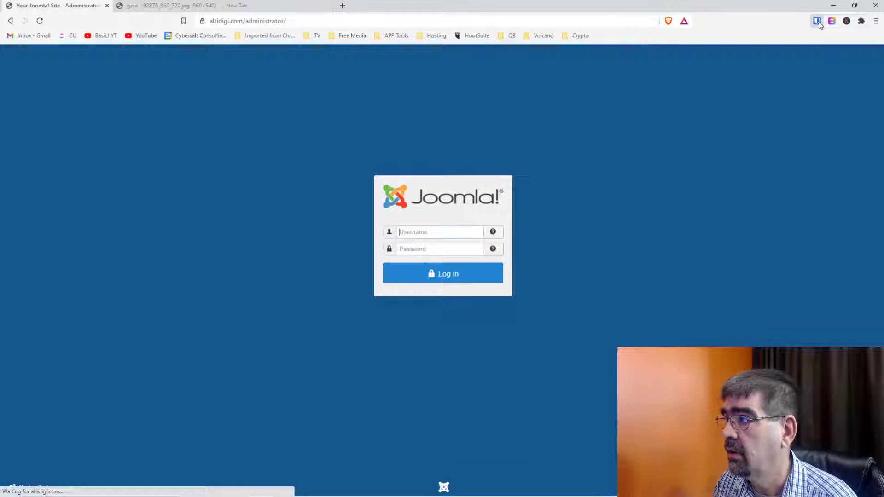
left_click(818, 21)
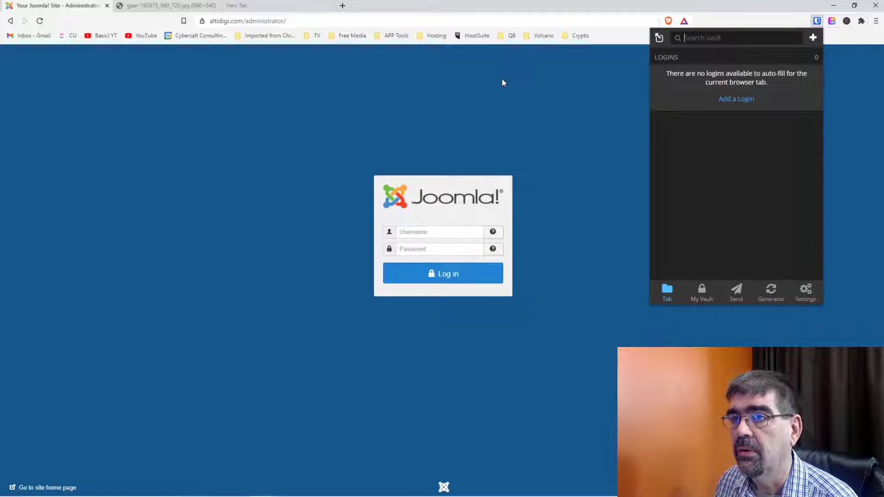
Log in with the saved admin username and a password, which Joomla rejects as mismatched.
left_click(442, 234)
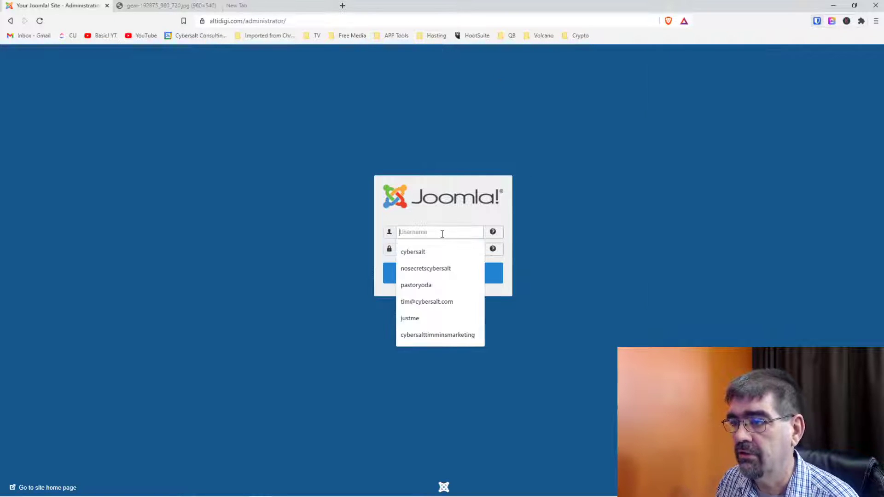
left_click(431, 252)
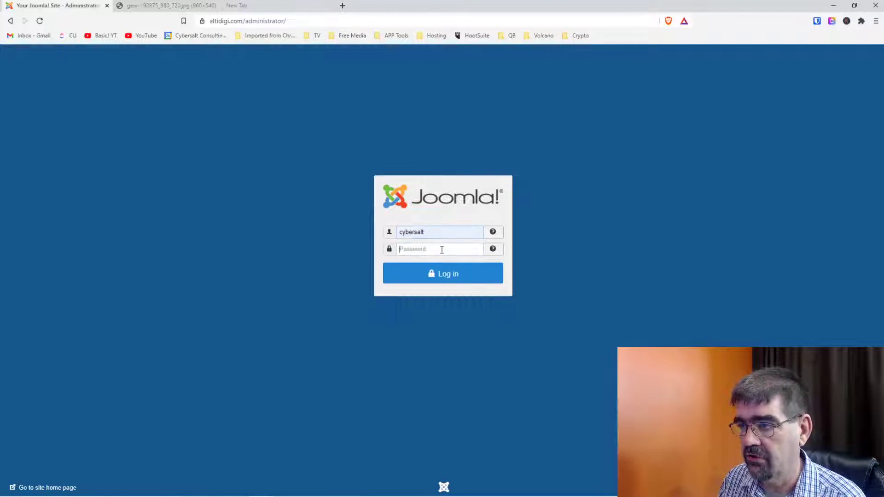
left_click(442, 250)
type("•••••••••")
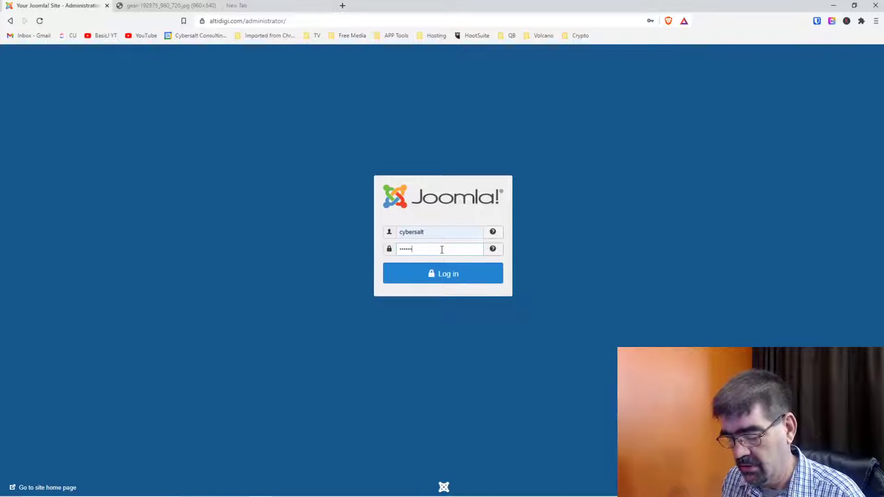
type("••")
key("Return")
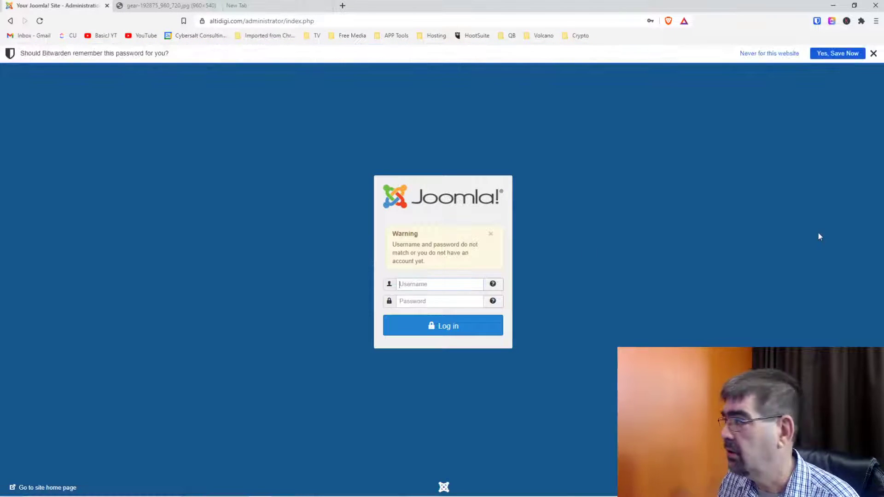
Close the empty New Tab and drag the cPanel tab into Brave beside the gear image.
left_click(281, 6)
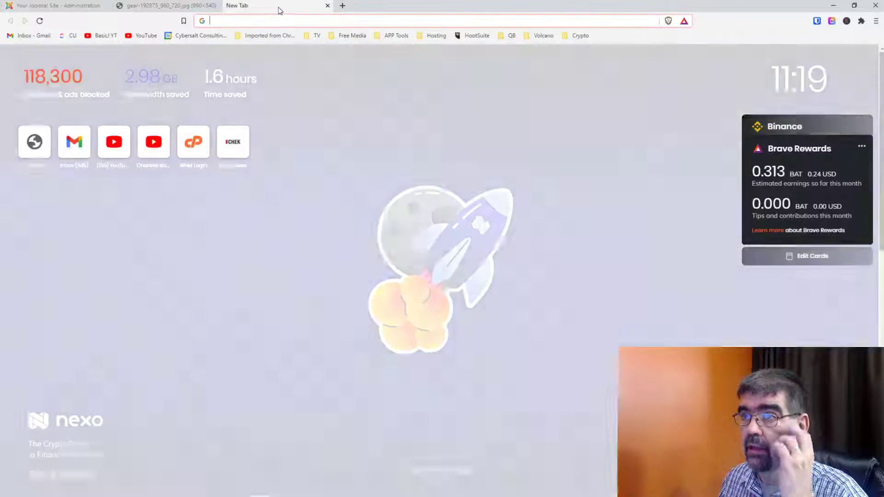
key("ctrl+w")
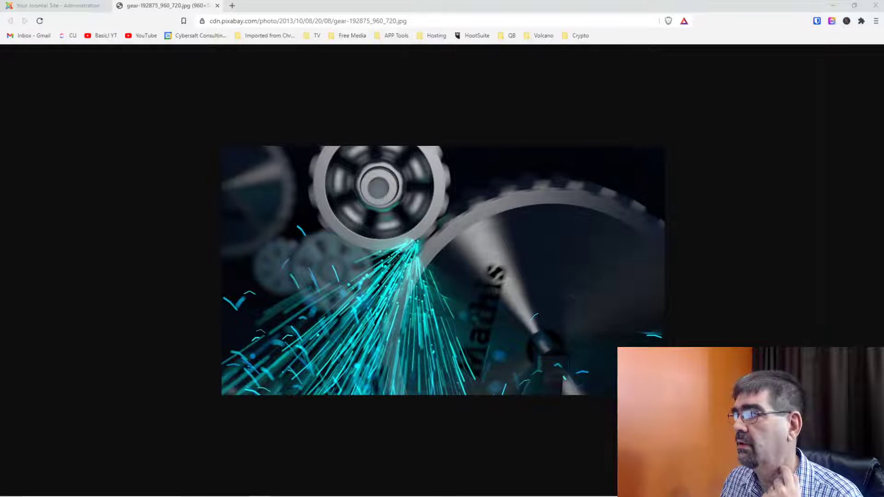
left_click_drag(458, 13, 281, 2)
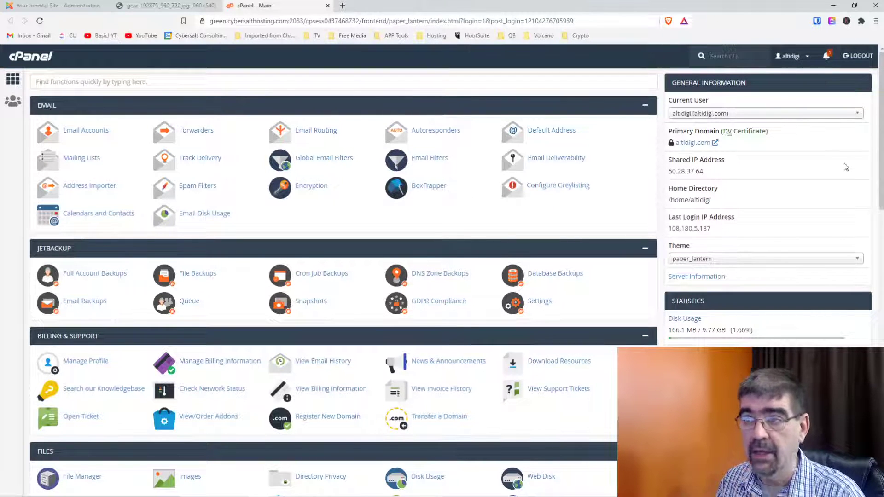
Check which profile the other browser window uses, then minimize it.
left_click(72, 5)
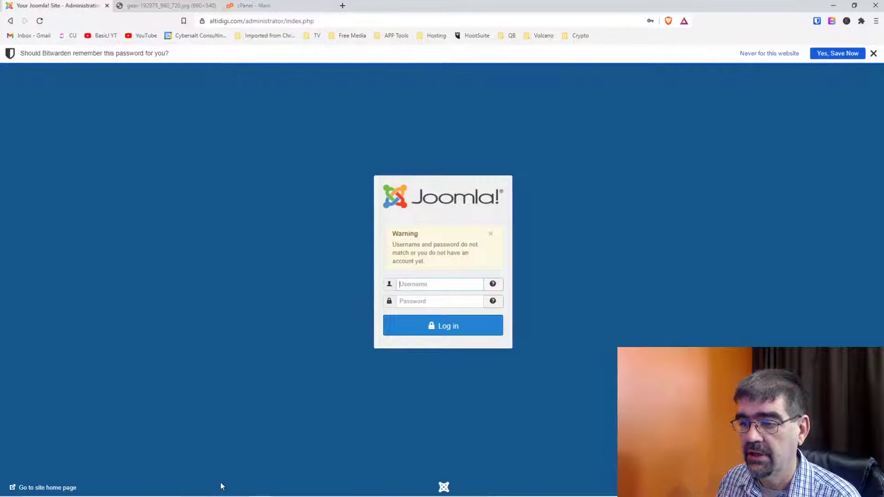
mouse_move(224, 496)
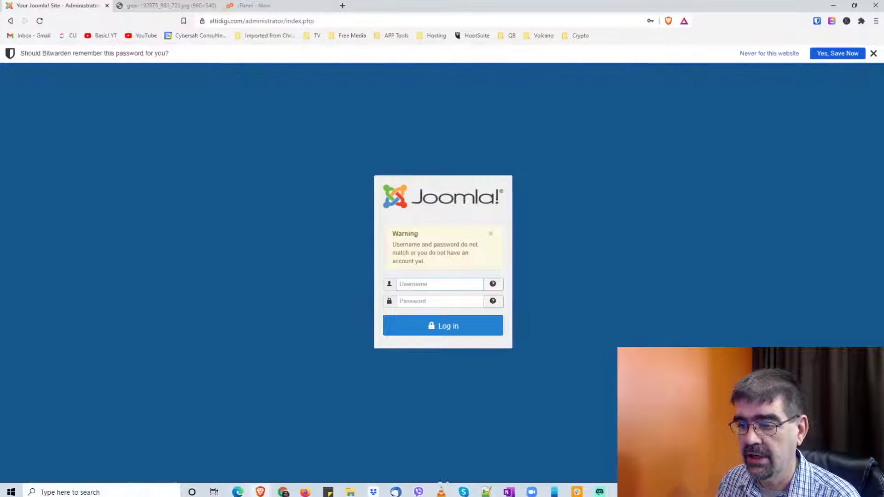
left_click(283, 491)
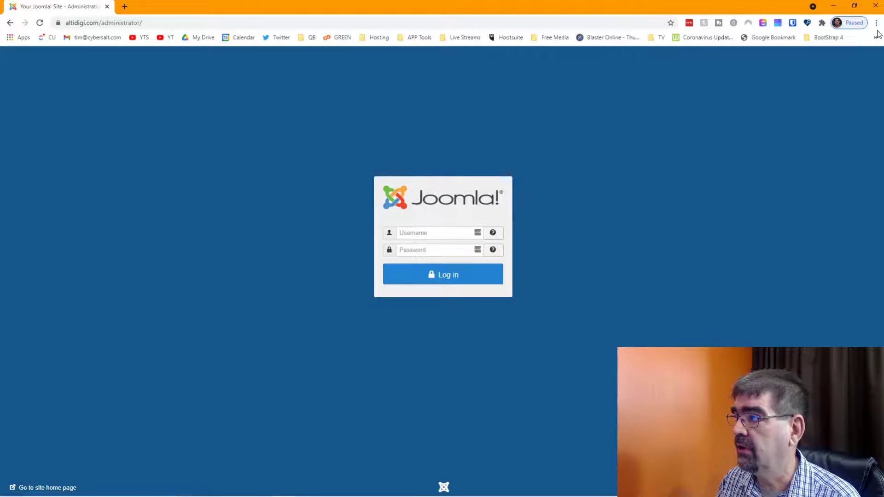
left_click(859, 26)
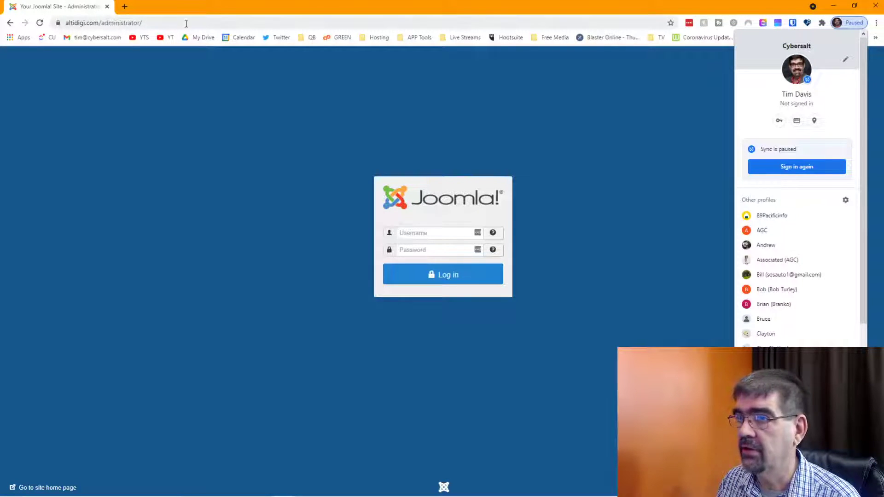
left_click(832, 9)
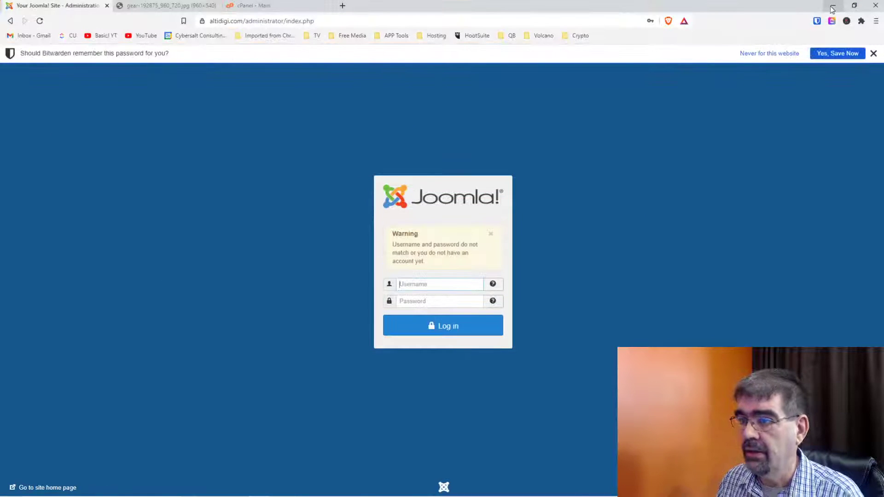
Launch phpMyAdmin from the Databases section of the cPanel main page.
left_click(246, 6)
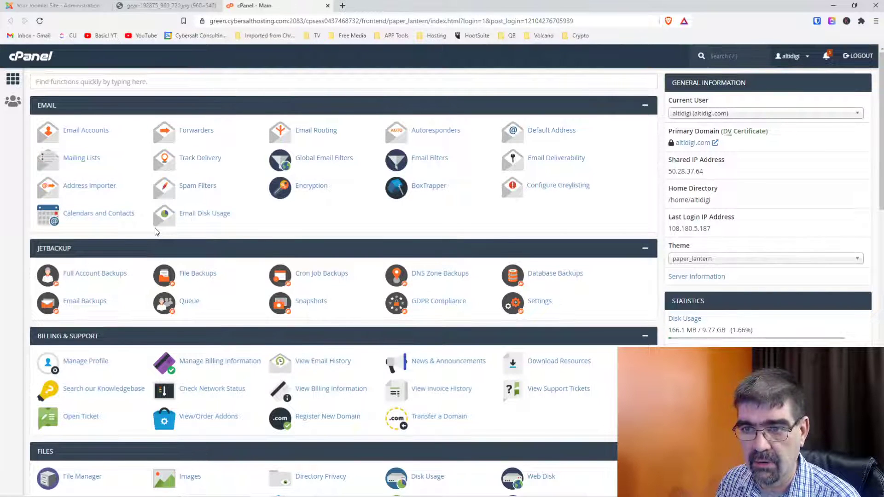
scroll(155, 229, "down", 3)
scroll(155, 231, "down", 4)
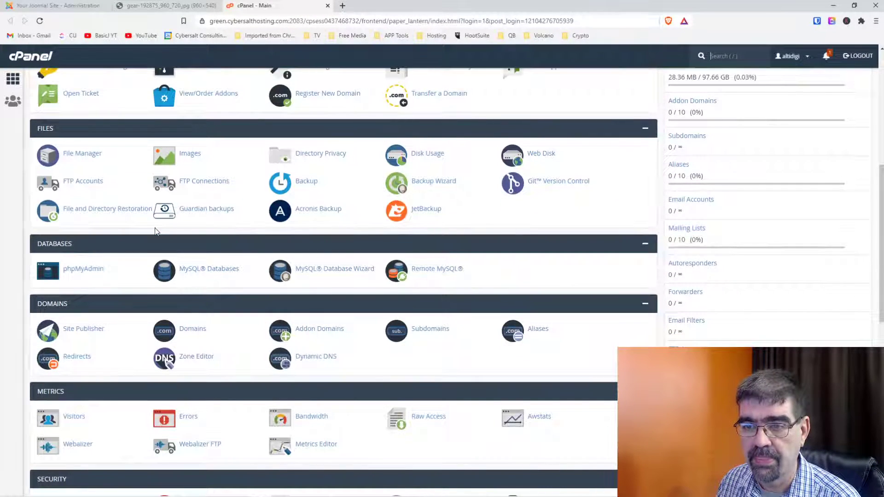
scroll(155, 232, "down", 4)
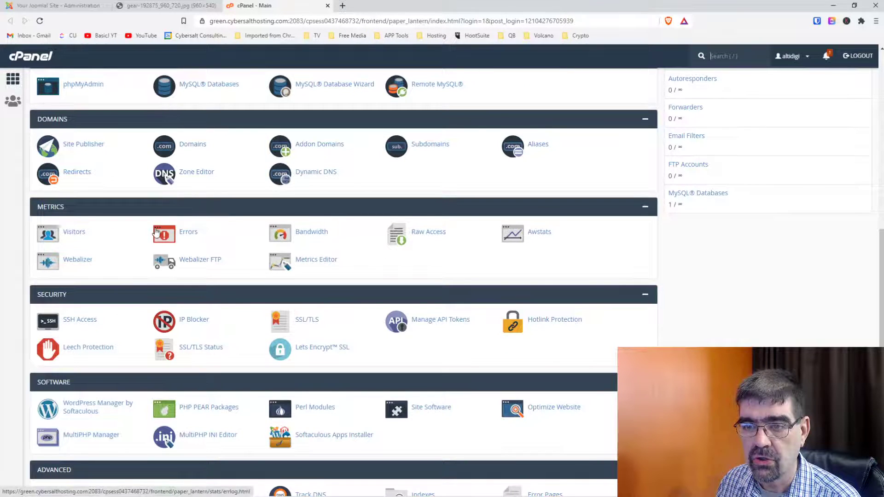
scroll(155, 232, "up", 6)
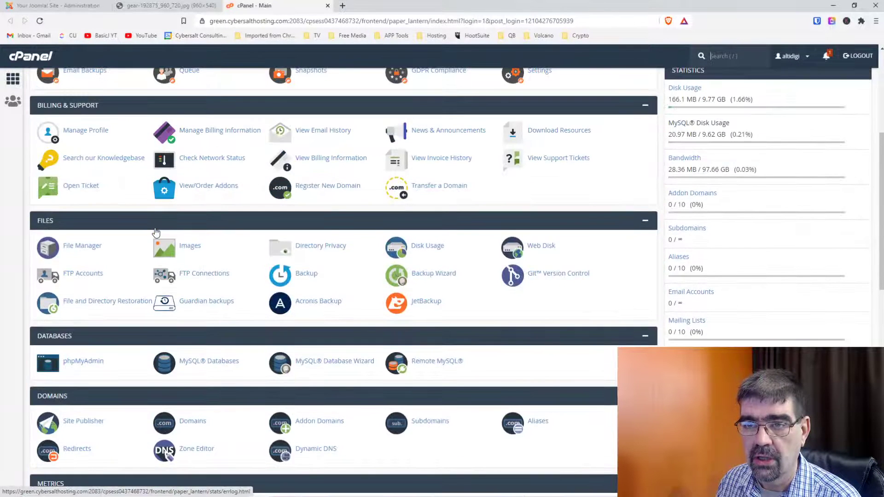
left_click(79, 361)
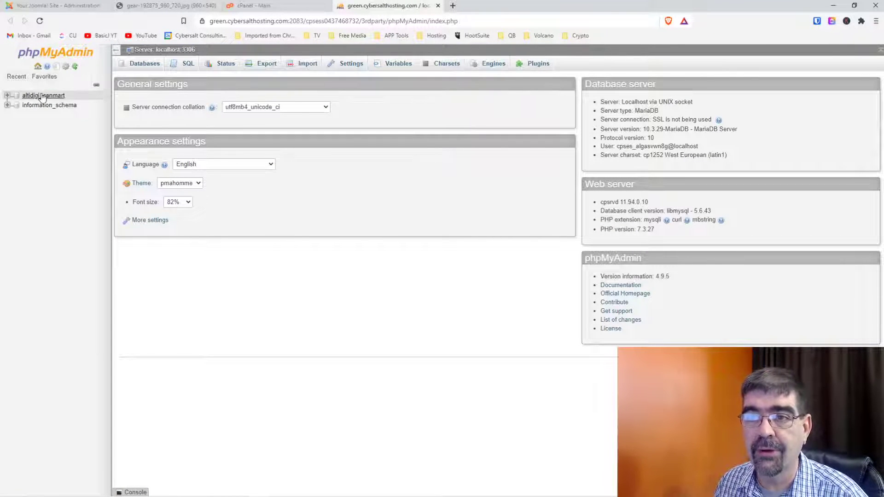
Open row 397 of altidigi_canmart's y23vk_users table for editing.
left_click(7, 96)
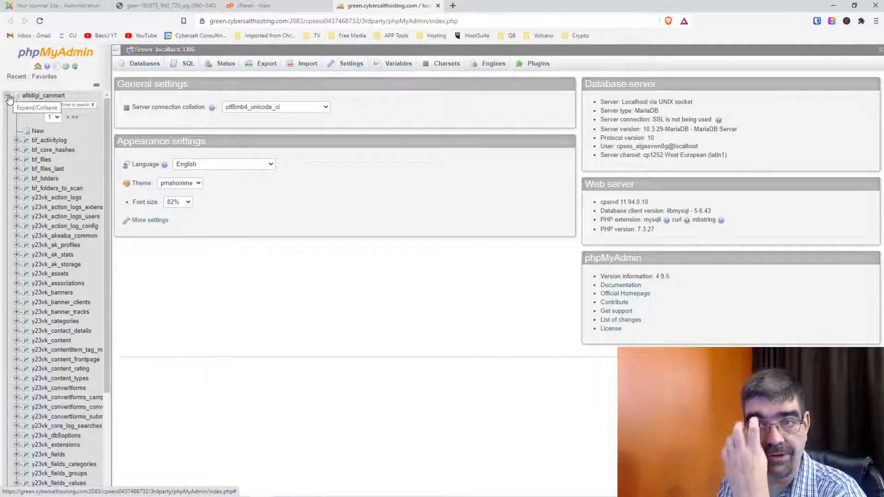
left_click(30, 97)
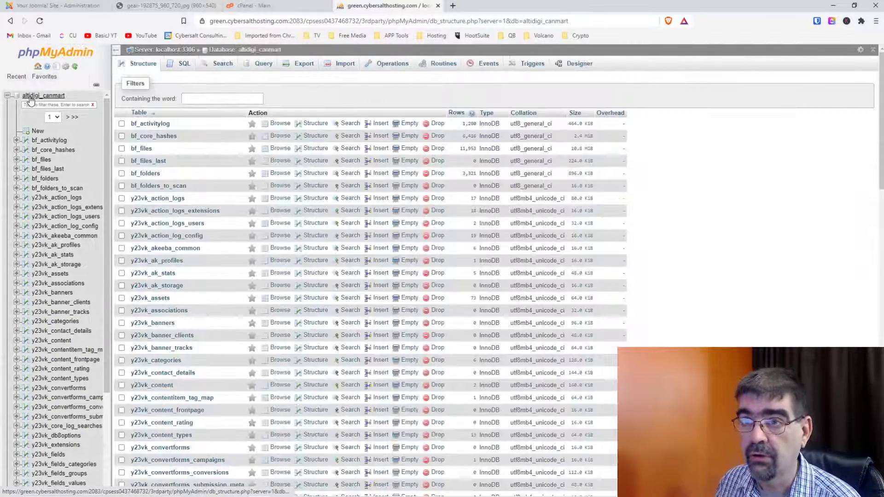
scroll(321, 157, "down", 20)
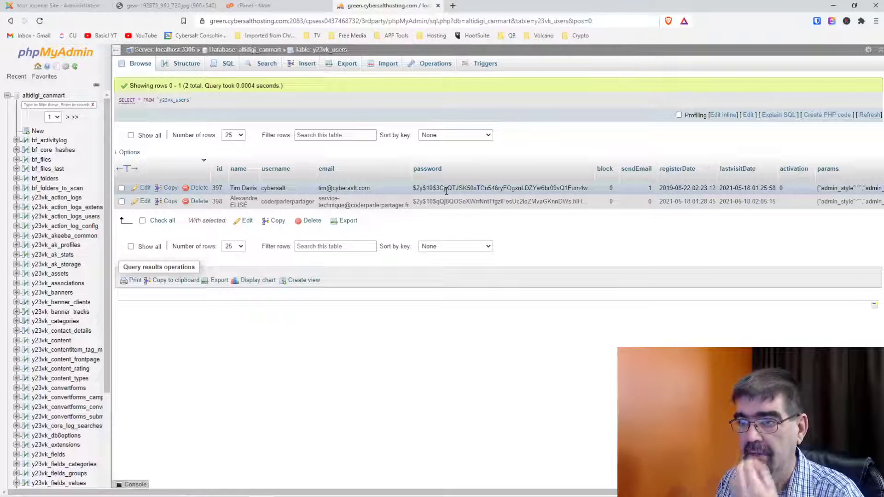
left_click(146, 188)
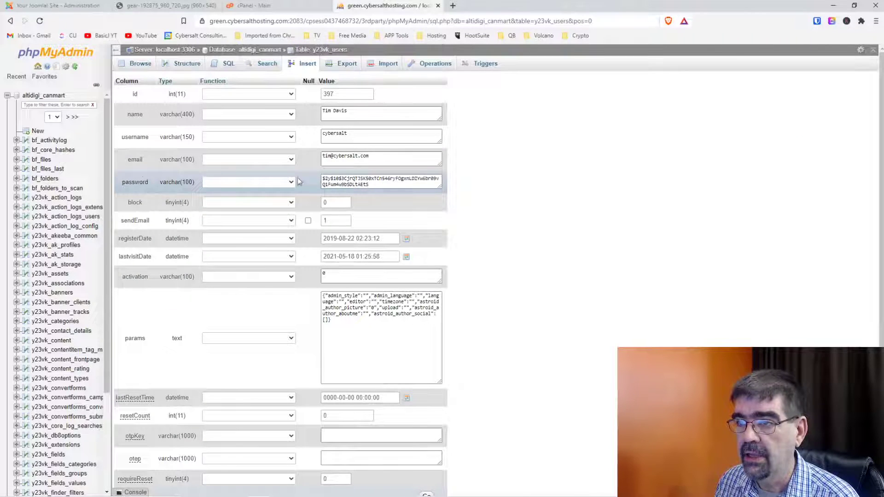
Replace the admin's password with a new value using the MD5 function and save.
left_click_drag(385, 186, 294, 173)
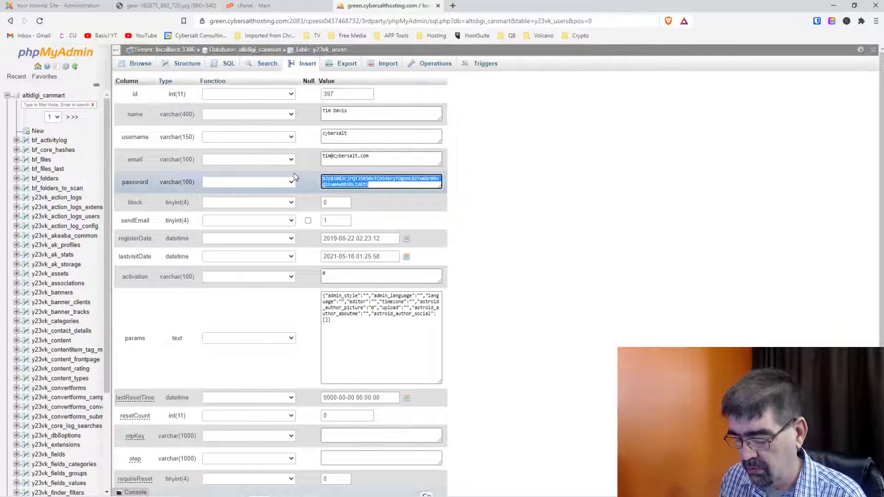
type("12")
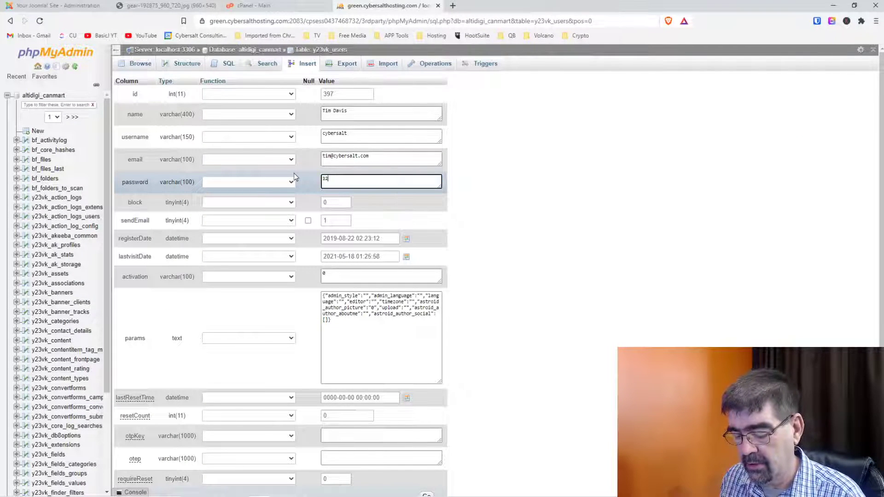
type("345678")
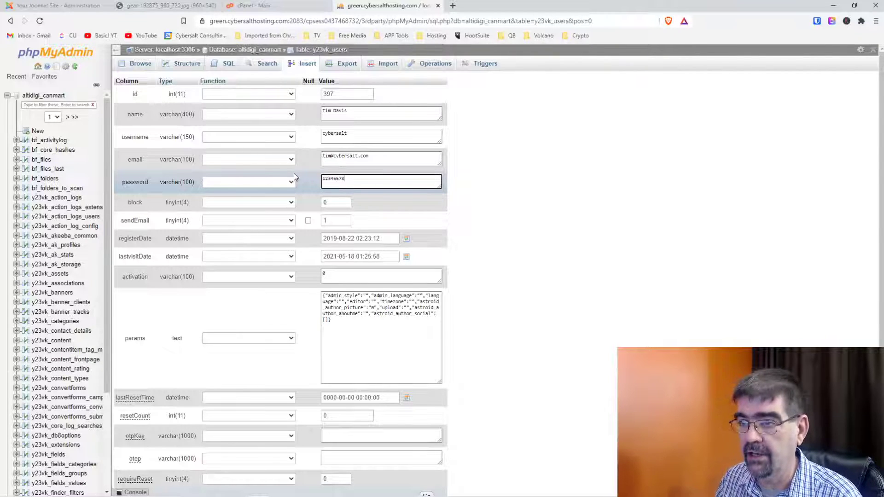
left_click(290, 182)
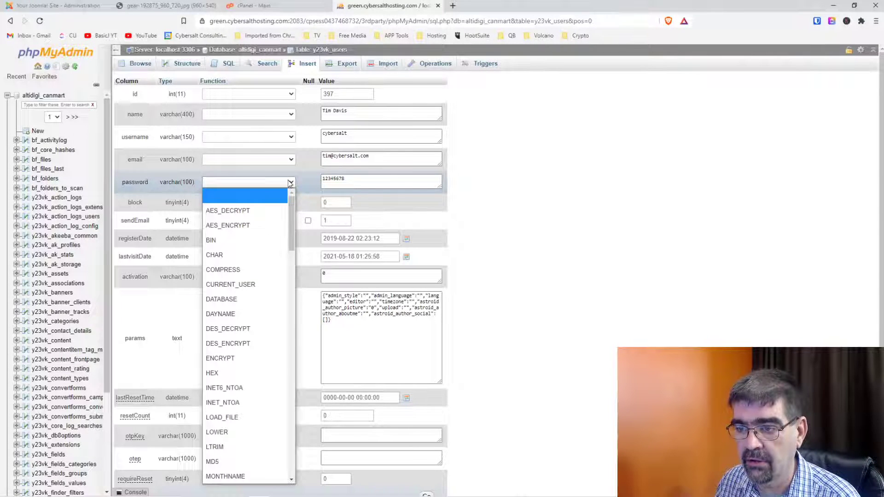
scroll(244, 330, "down", 4)
left_click(233, 277)
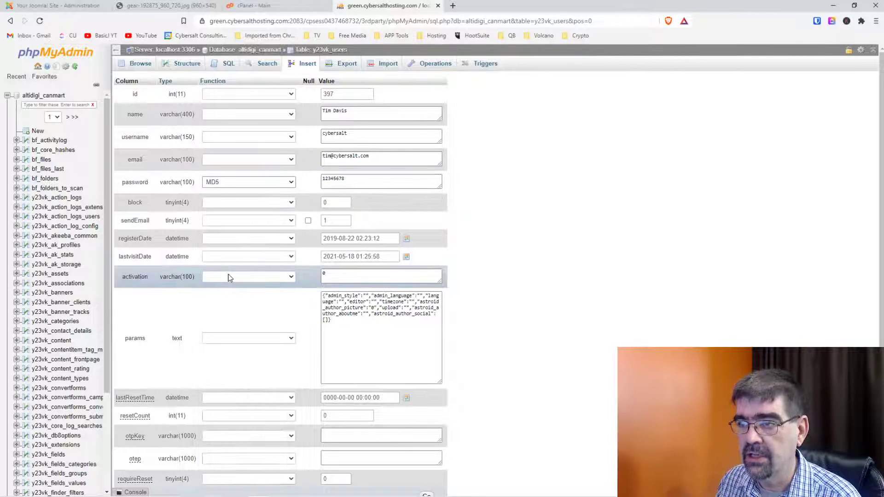
scroll(504, 330, "down", 2)
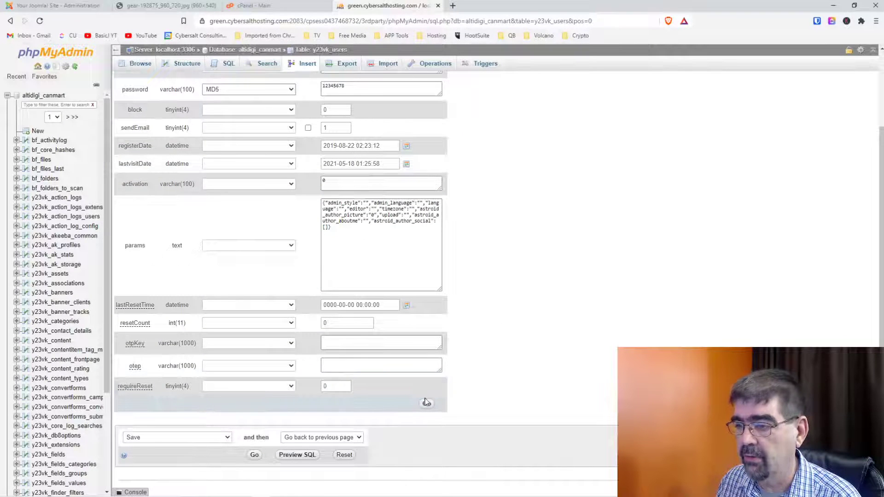
scroll(530, 384, "up", 2)
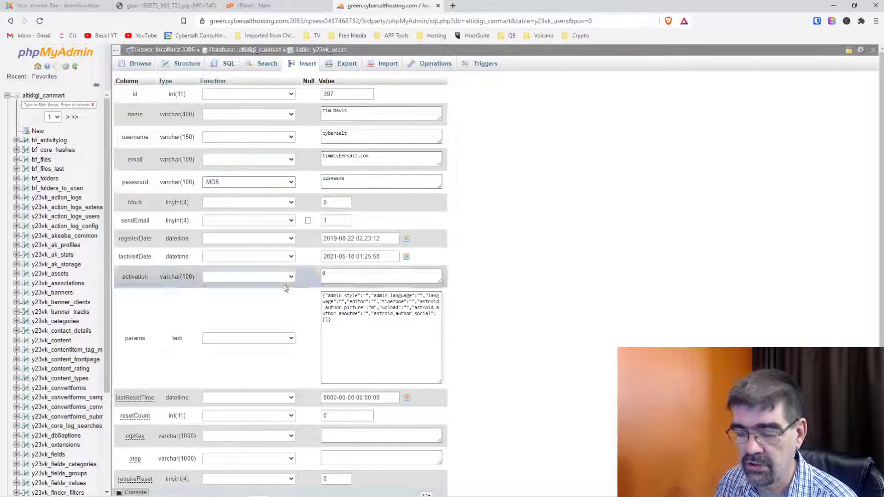
scroll(585, 331, "down", 2)
left_click(426, 405)
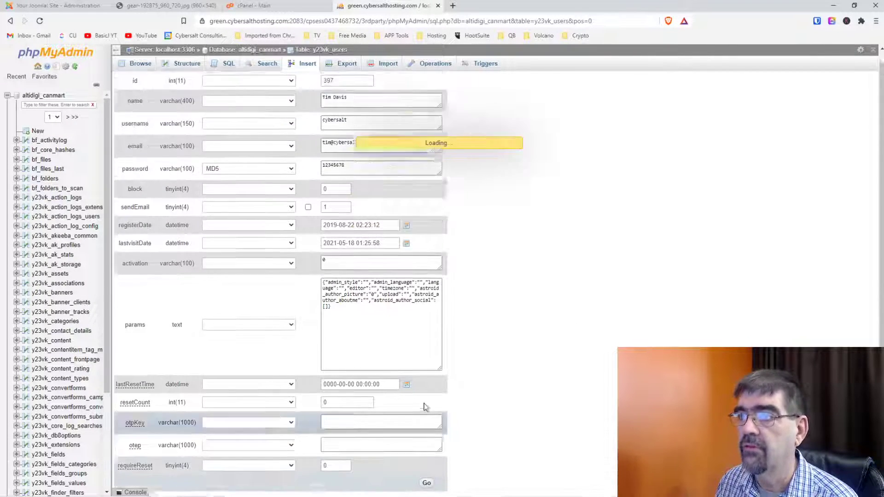
Sign in to the Joomla administrator with the admin username and reset password.
left_click(54, 6)
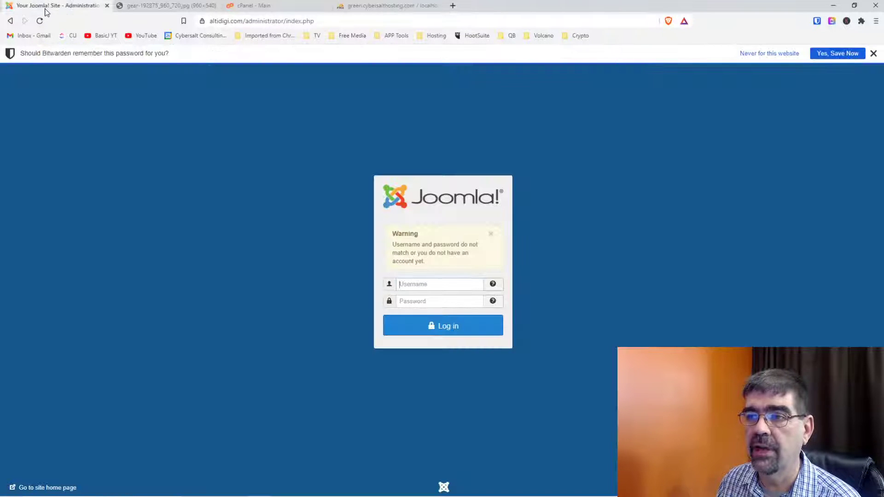
left_click(420, 285)
type("cy")
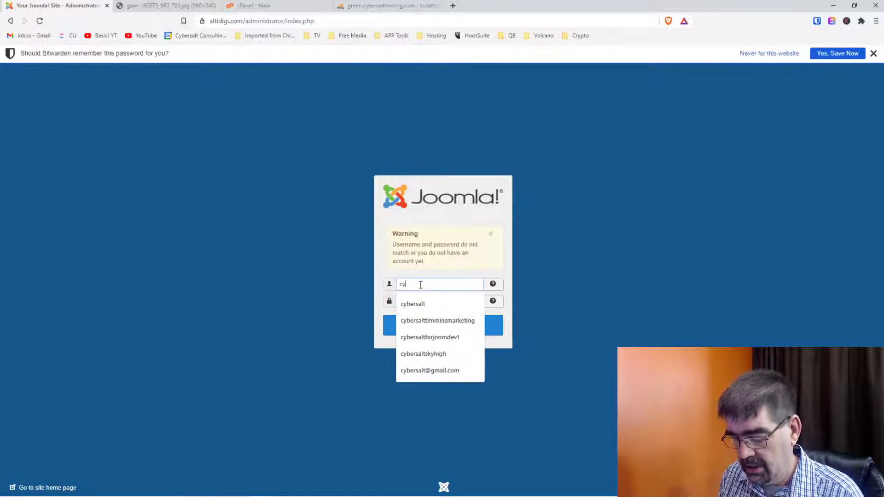
type("bersalt")
key("Tab")
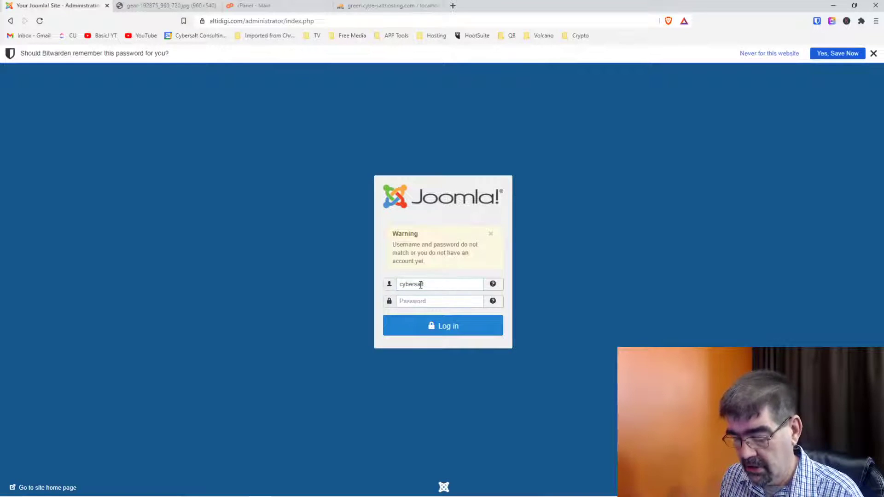
type("a")
type("•••••")
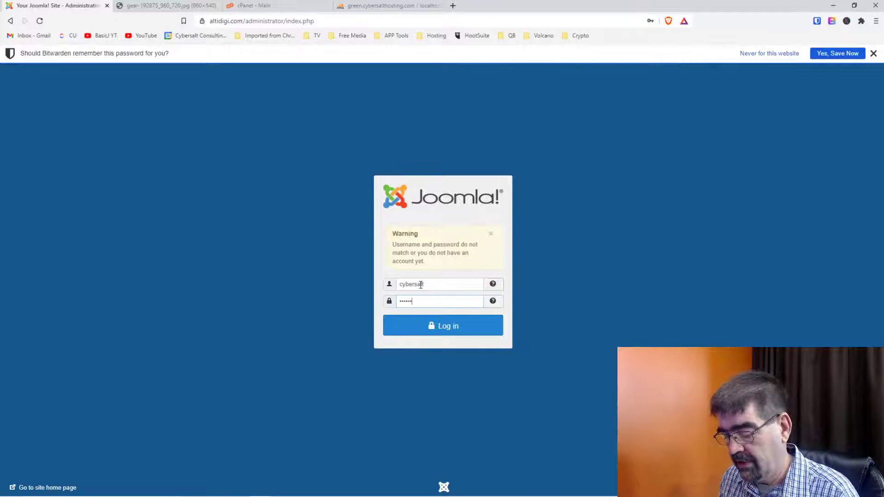
type("••")
key("Return")
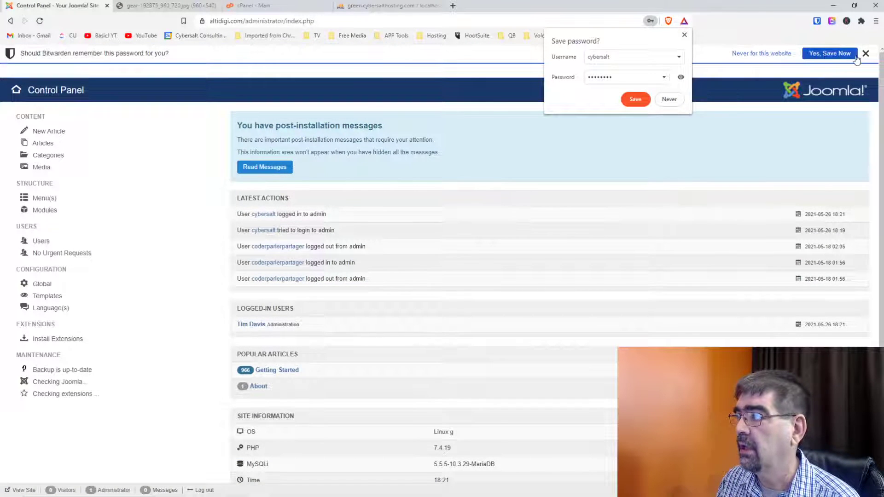
Dismiss the Bitwarden bar and open Users > Manage.
left_click(865, 53)
left_click(78, 54)
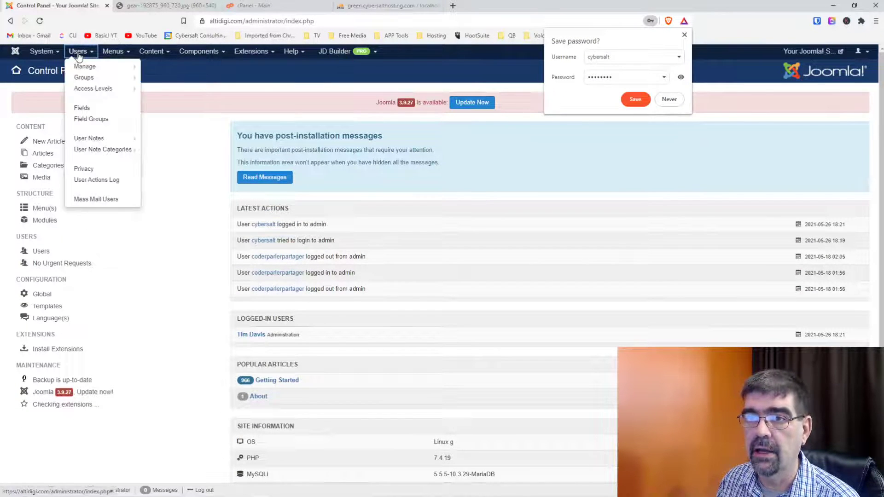
mouse_move(83, 68)
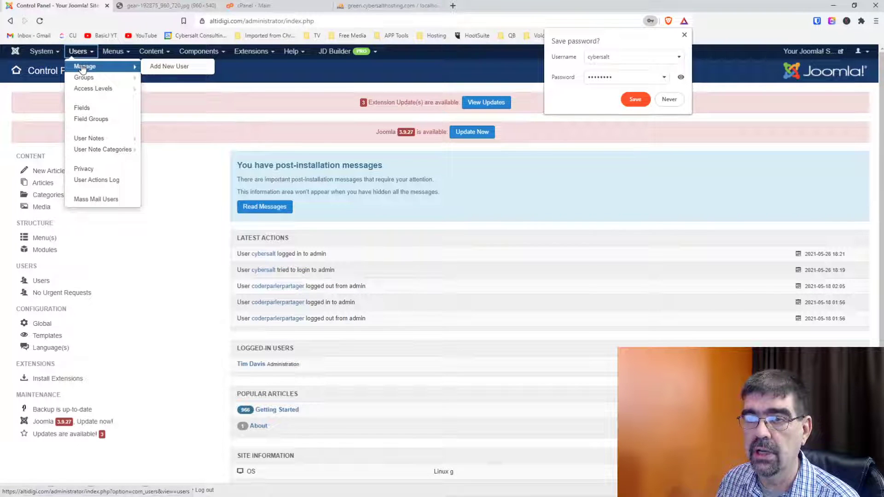
left_click(83, 69)
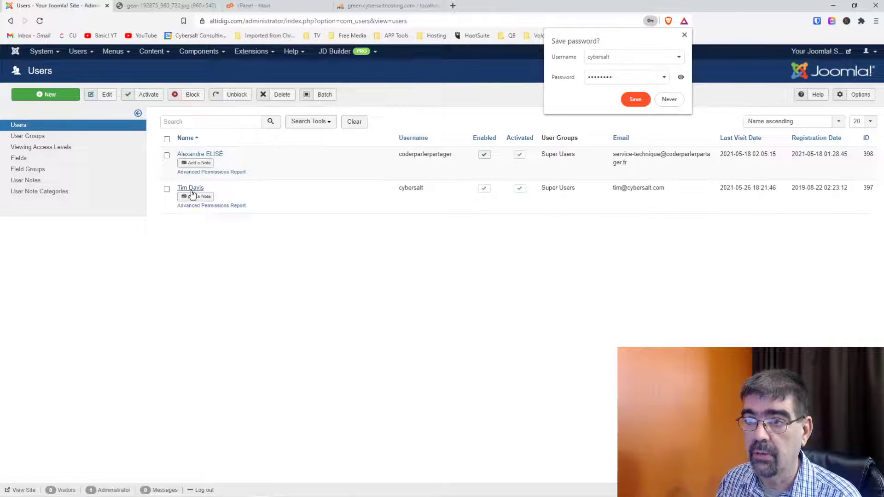
Give the admin profile a Bitwarden-generated password in Password and Confirm Password, and save.
left_click(191, 188)
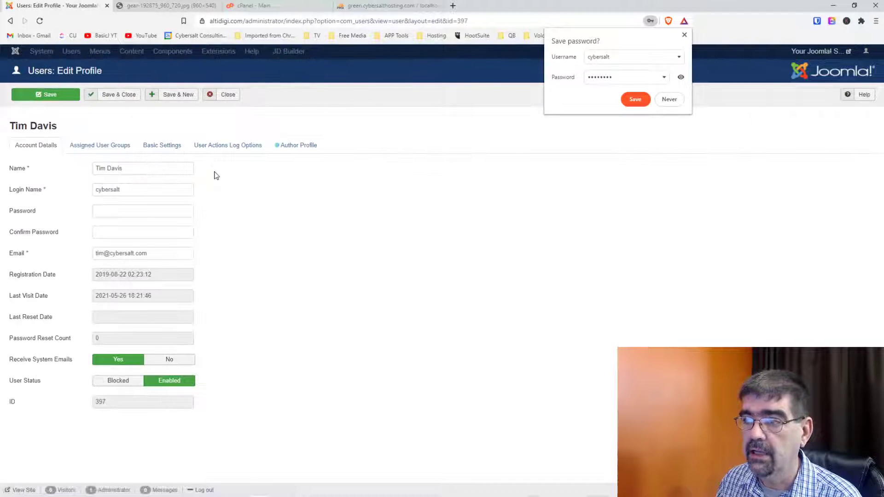
right_click(134, 213)
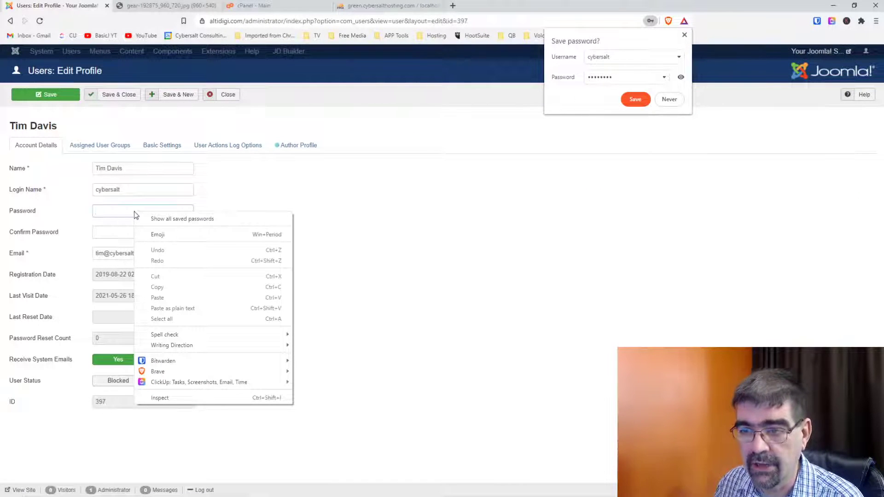
mouse_move(244, 359)
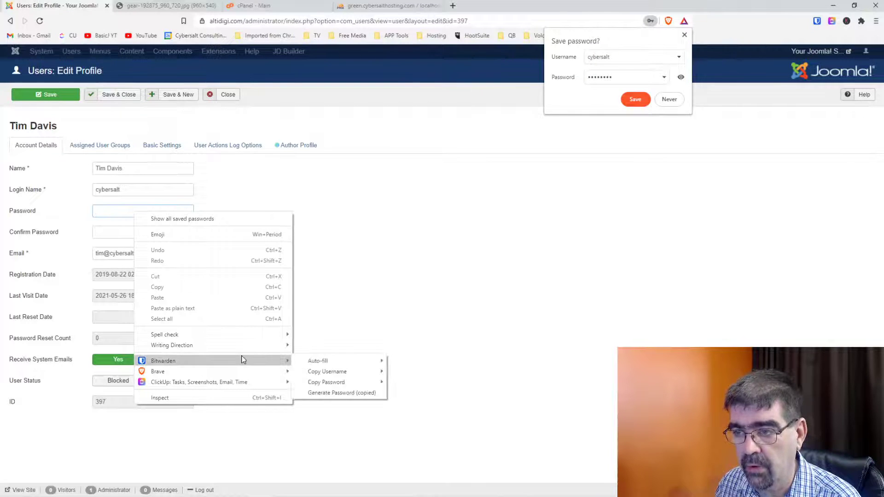
left_click(344, 392)
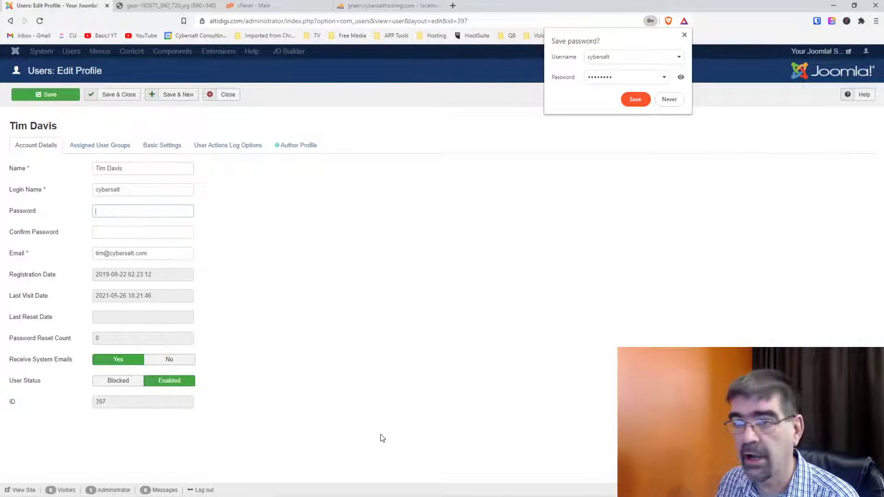
key("ctrl+v")
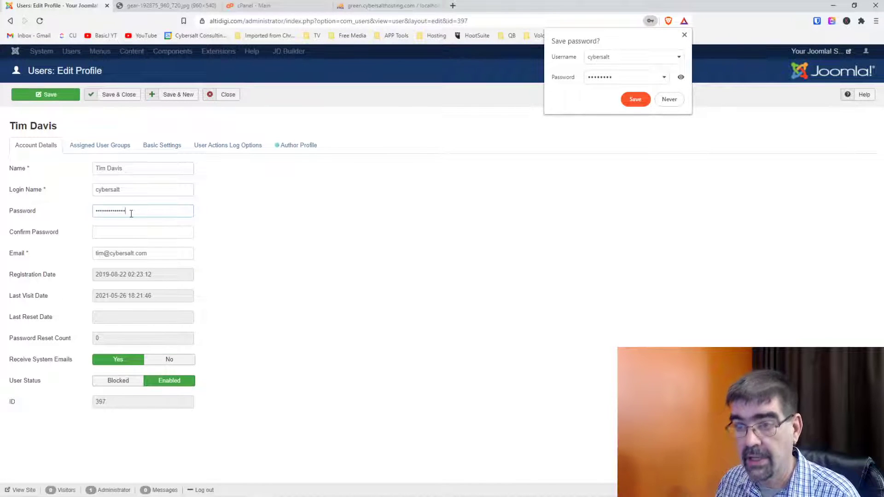
key("Tab")
key("ctrl+v")
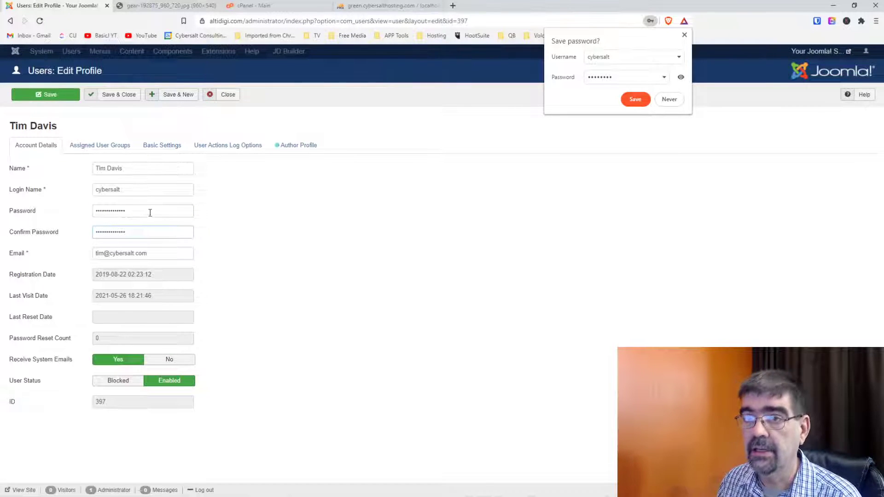
left_click(37, 99)
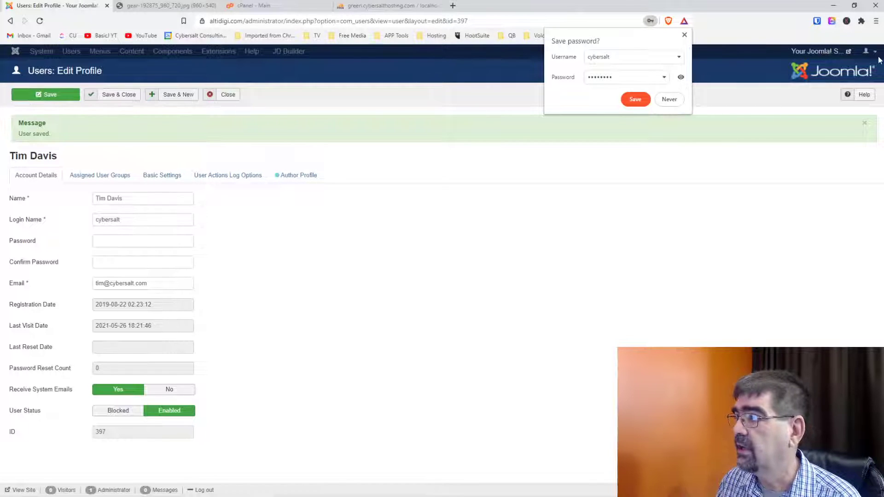
Close the profile editor, dismiss the browser's save prompt, and log out of the administrator.
left_click(224, 94)
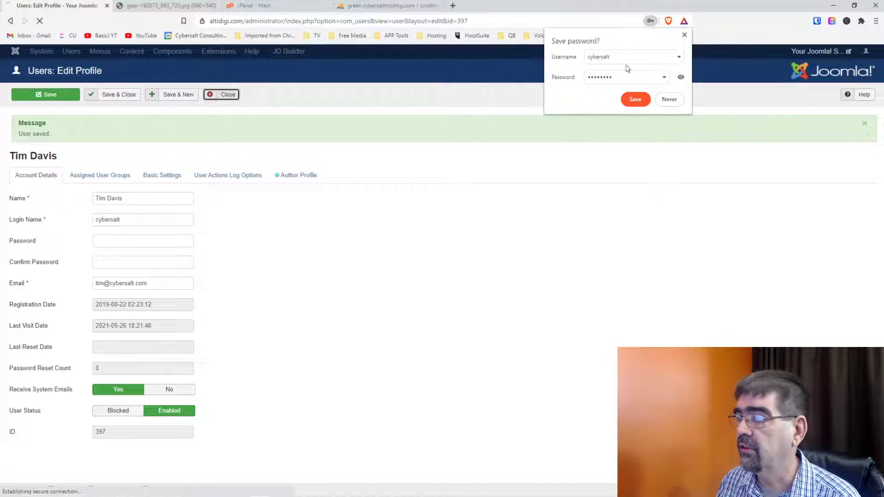
left_click(684, 35)
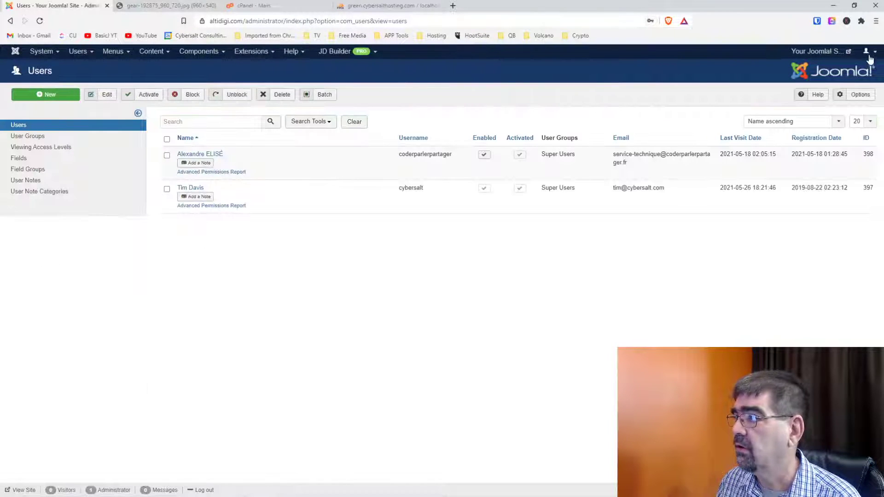
left_click(873, 52)
left_click(826, 101)
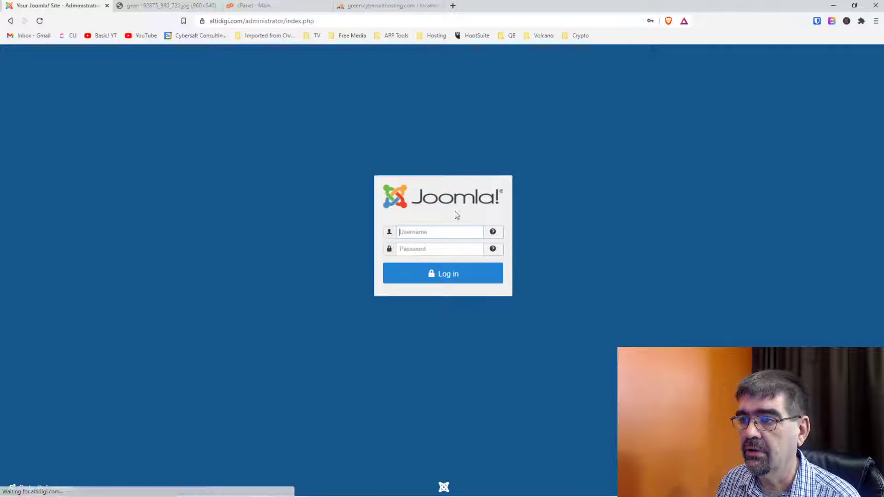
left_click(435, 232)
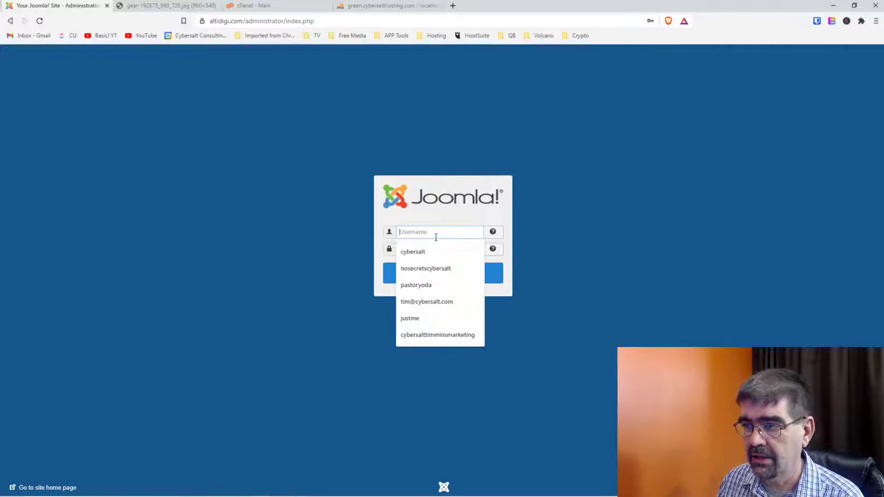
Log back in with the saved username and new password, saving it in Bitwarden and the browser.
left_click(437, 252)
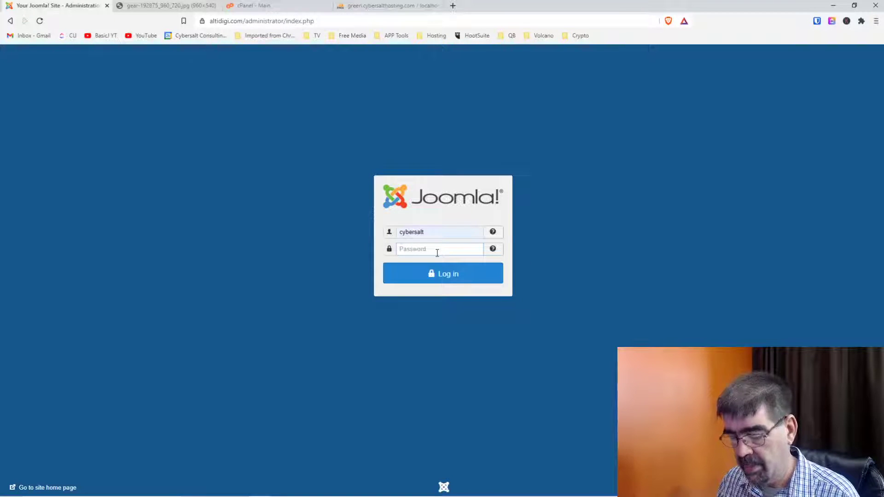
key("ctrl+v")
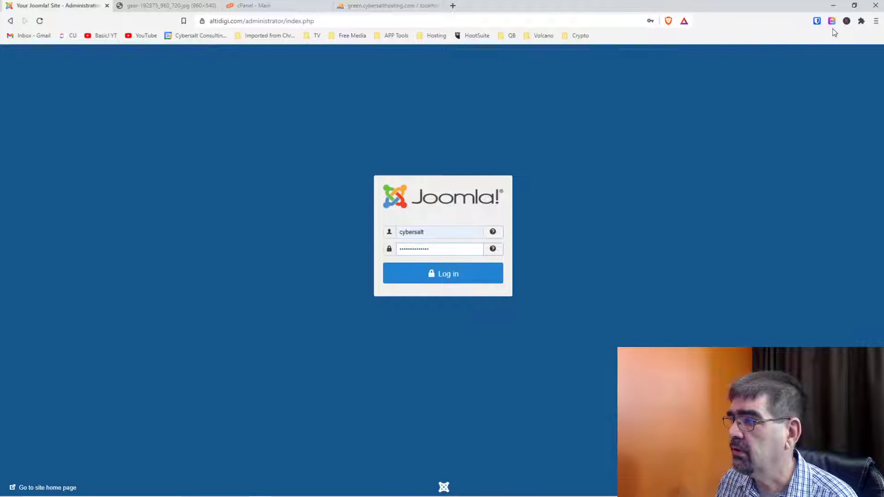
left_click(475, 272)
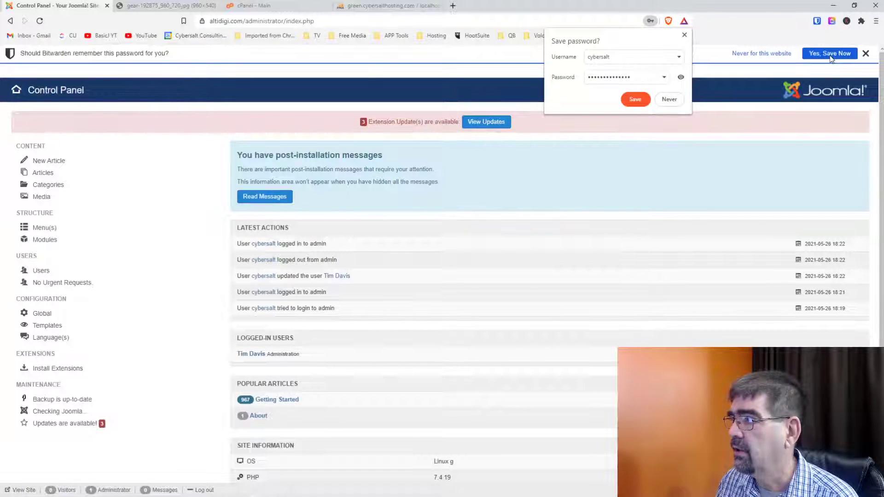
left_click(831, 57)
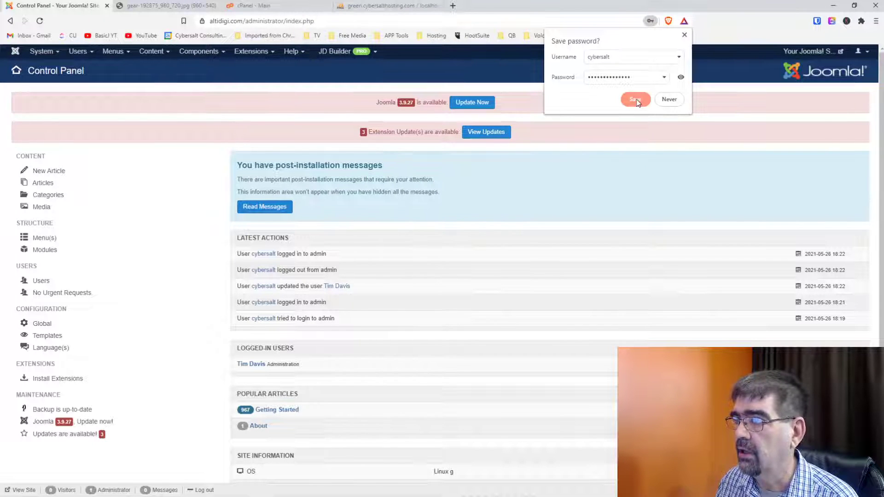
left_click(636, 99)
left_click(392, 6)
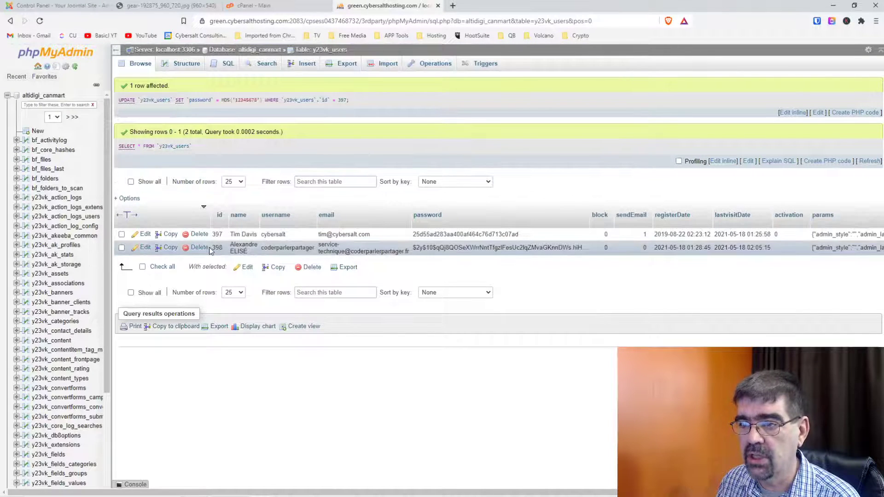
Review user record 397 and its new password hash in phpMyAdmin, then return to Joomla.
left_click(144, 234)
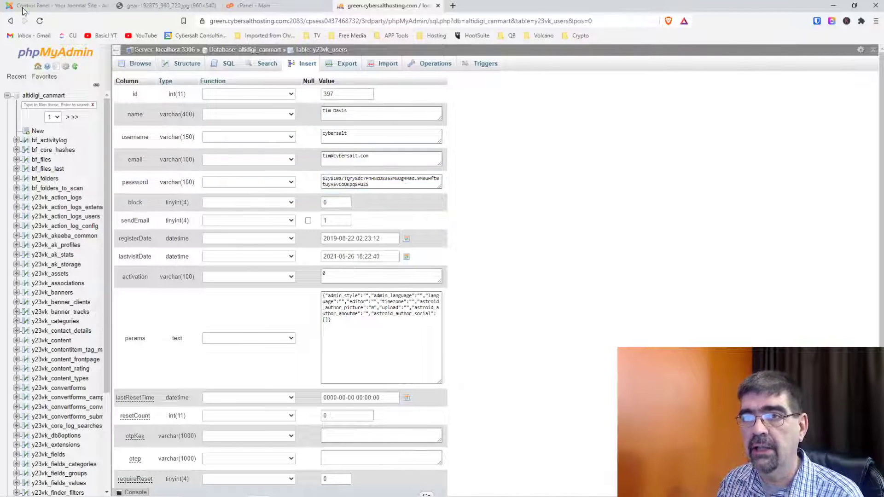
left_click(48, 6)
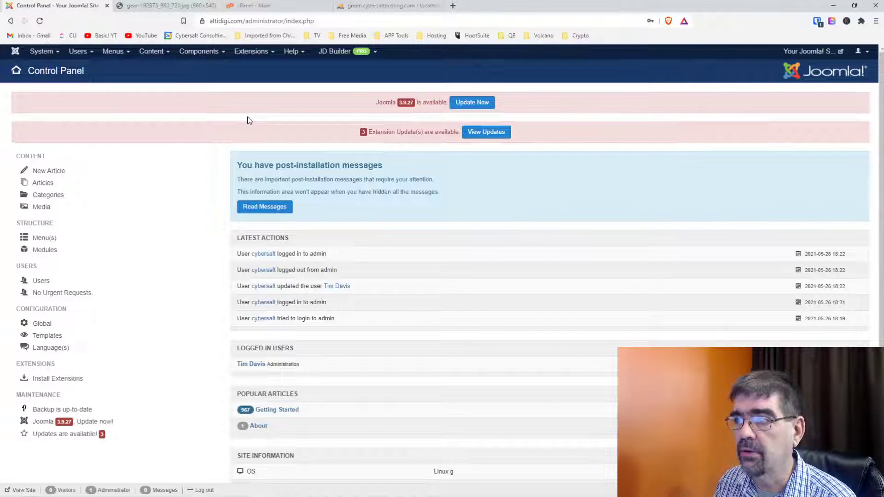
Install the Joomla core update from 3.9.26 to 3.9.27, then return to the Control Panel.
left_click(470, 104)
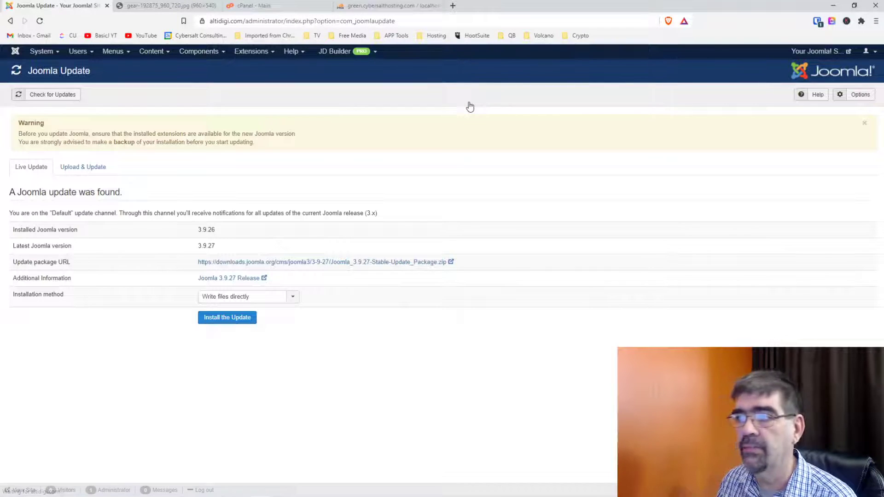
left_click(209, 323)
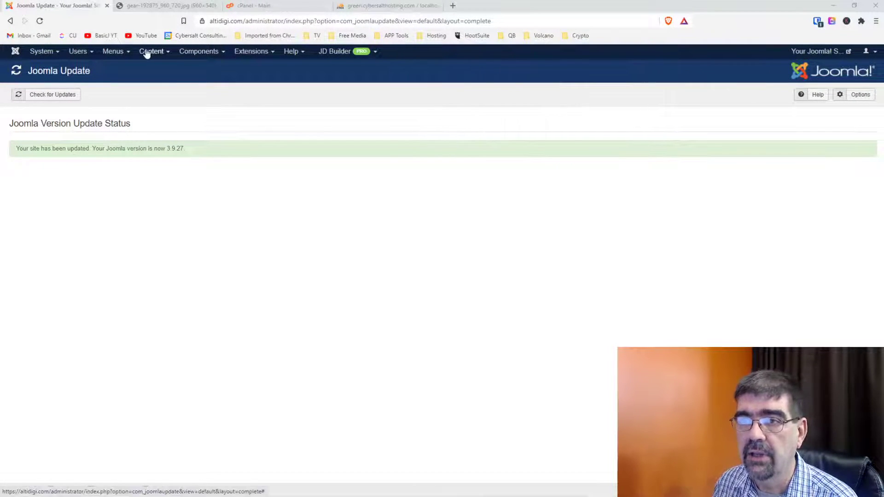
left_click(15, 51)
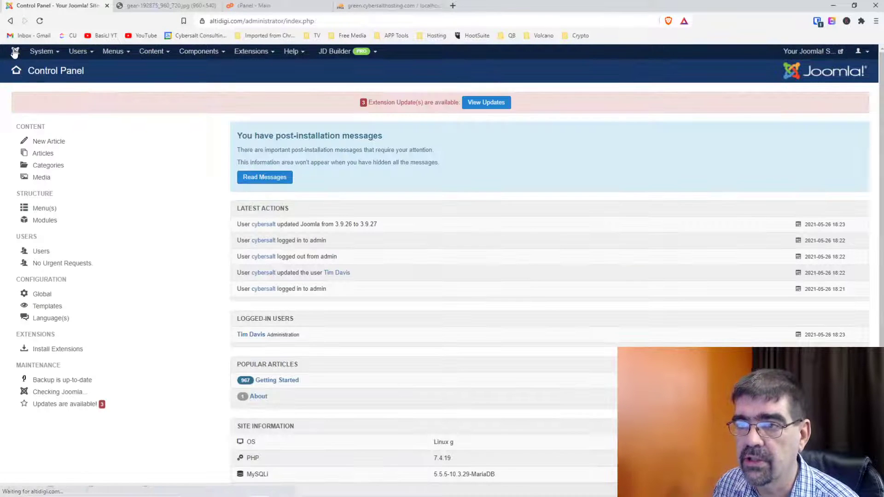
Update all three pending extensions, bringing Convert Forms to 2.8.3 and Novarain Framework to 4.6.15.
left_click(487, 103)
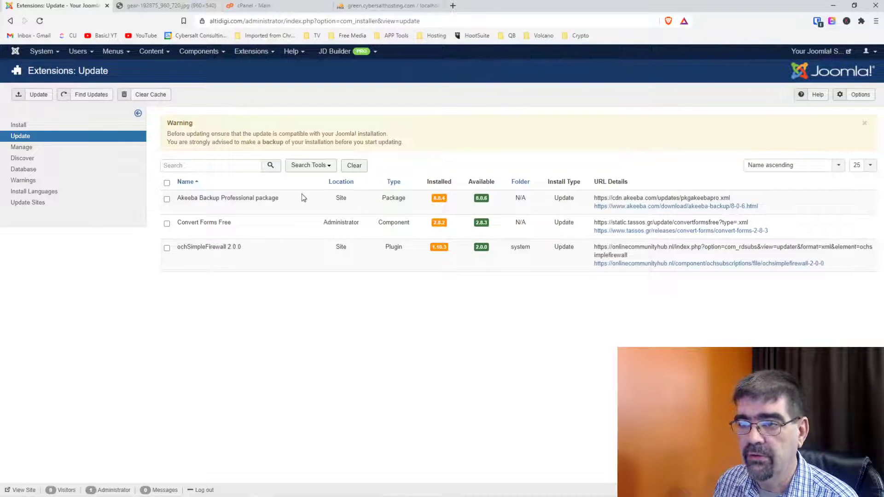
left_click(167, 183)
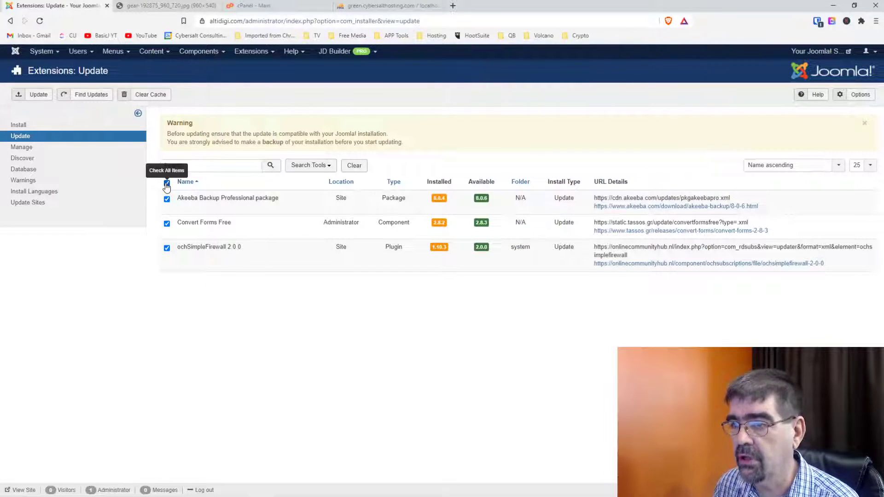
left_click(33, 97)
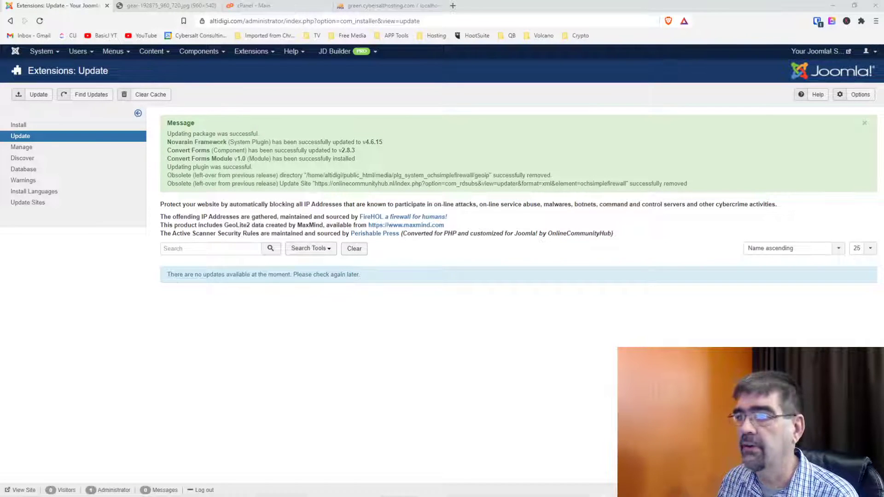
Run an Akeeba full-site backup with the Default profile and list the new 40.39 MB backup 41.
left_click(190, 51)
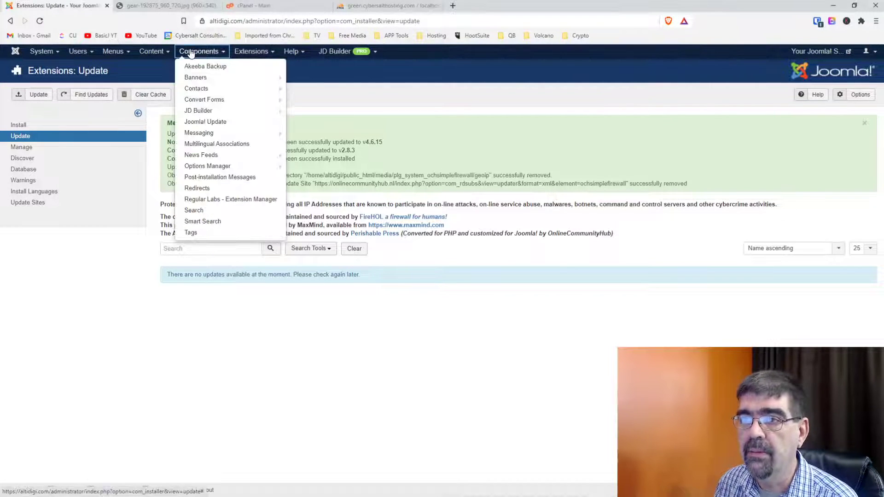
left_click(200, 67)
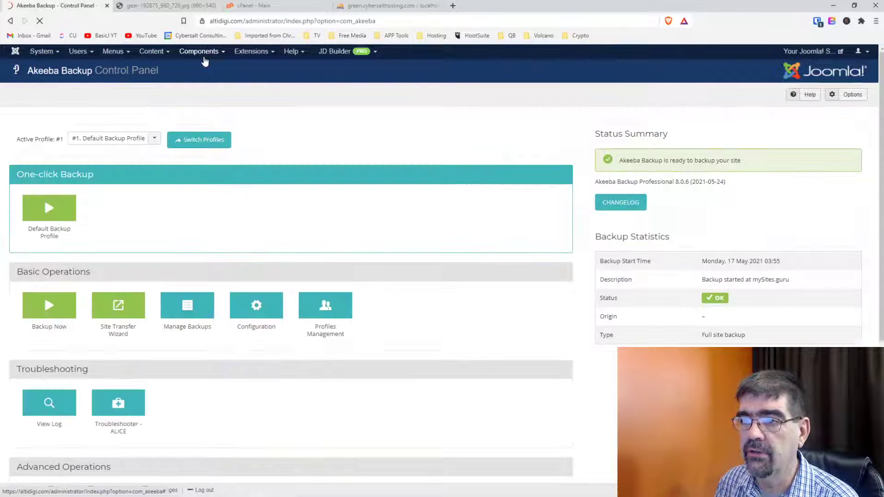
left_click(41, 207)
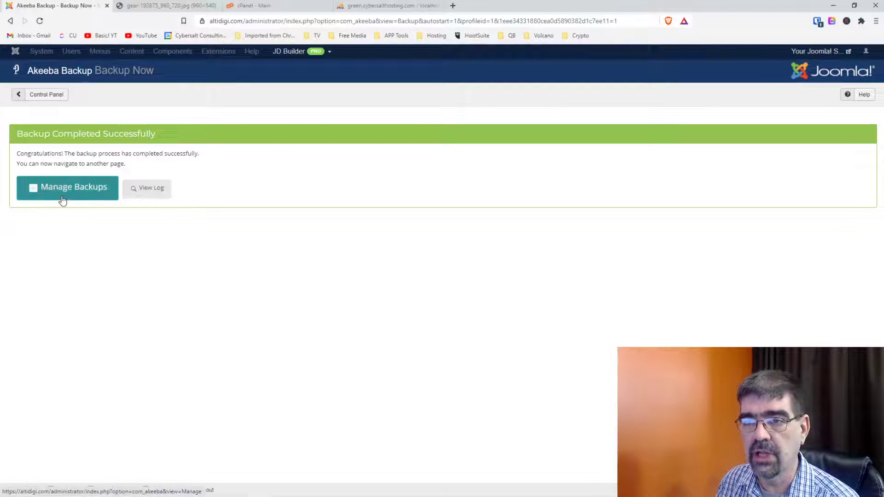
left_click(63, 200)
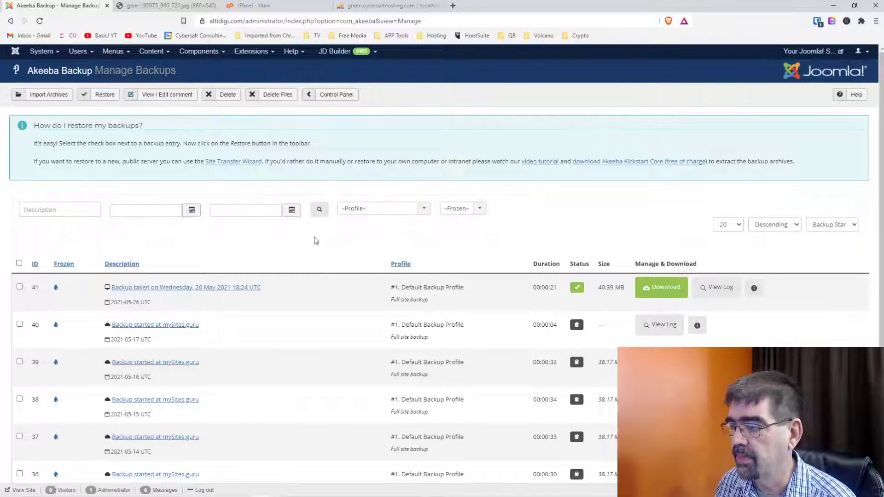
scroll(350, 246, "down", 2)
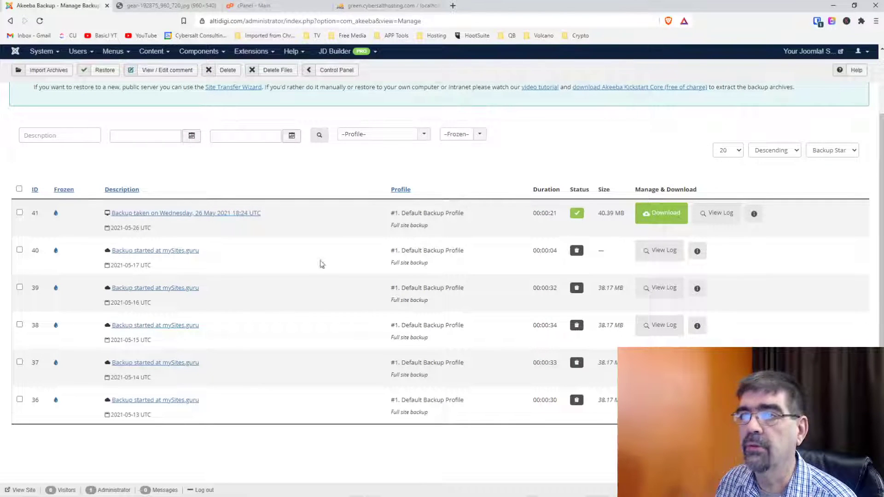
scroll(350, 253, "up", 2)
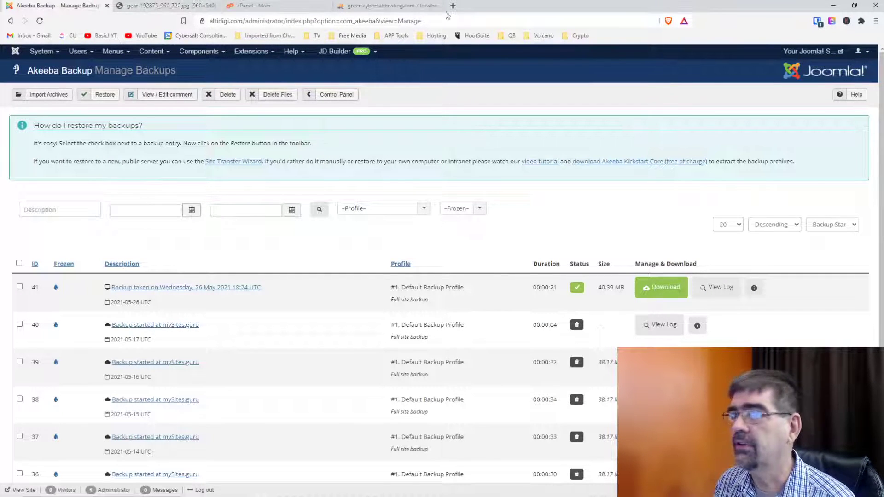
Open the live site in a new tab and close the gear image and phpMyAdmin tabs.
left_click(825, 54)
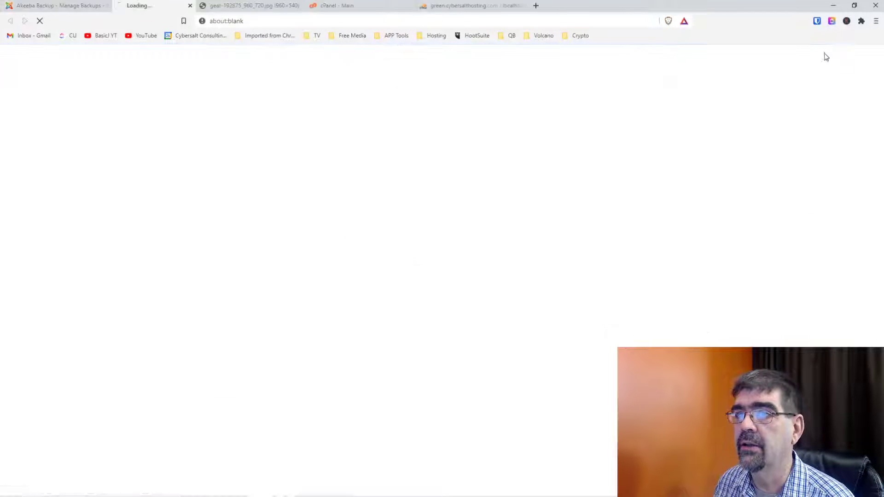
left_click(289, 10)
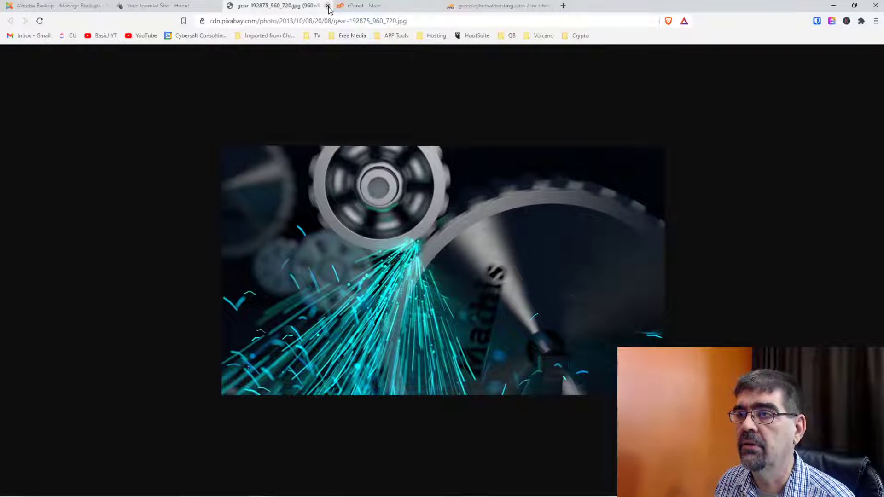
left_click(328, 6)
left_click(373, 6)
left_click(438, 6)
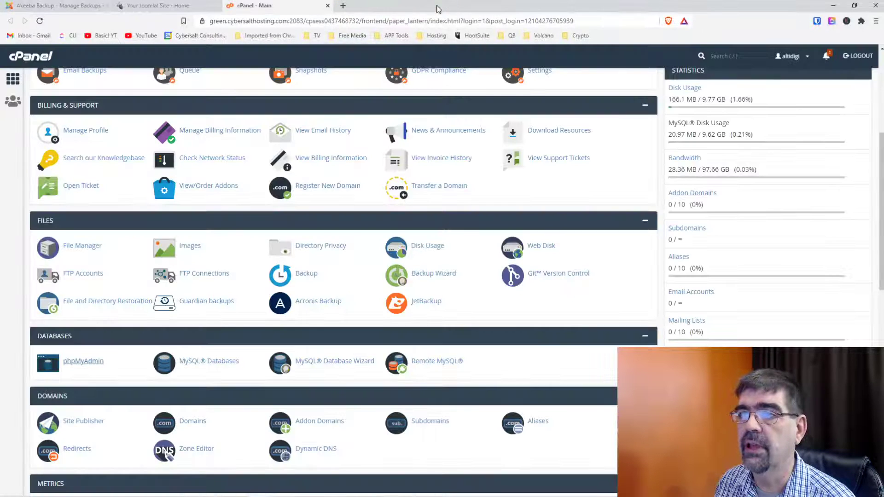
Look over the live Getting Started page, then go back to the Akeeba backup list.
left_click(174, 6)
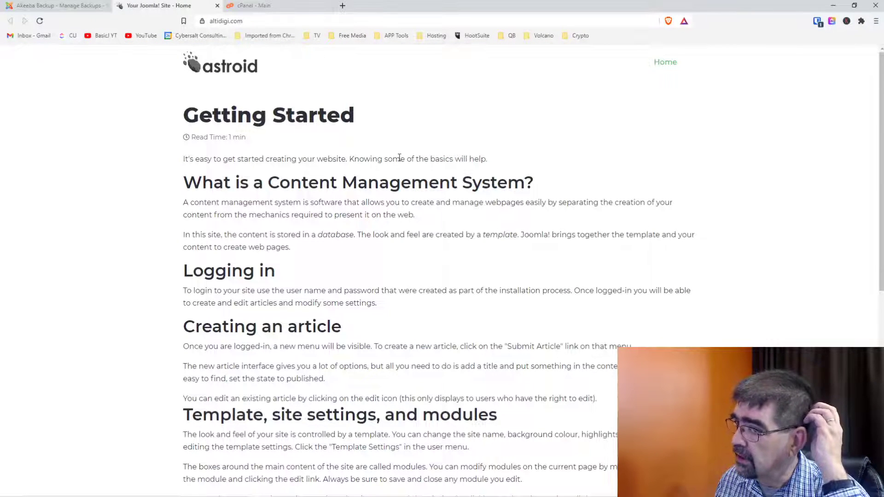
scroll(399, 158, "down", 8)
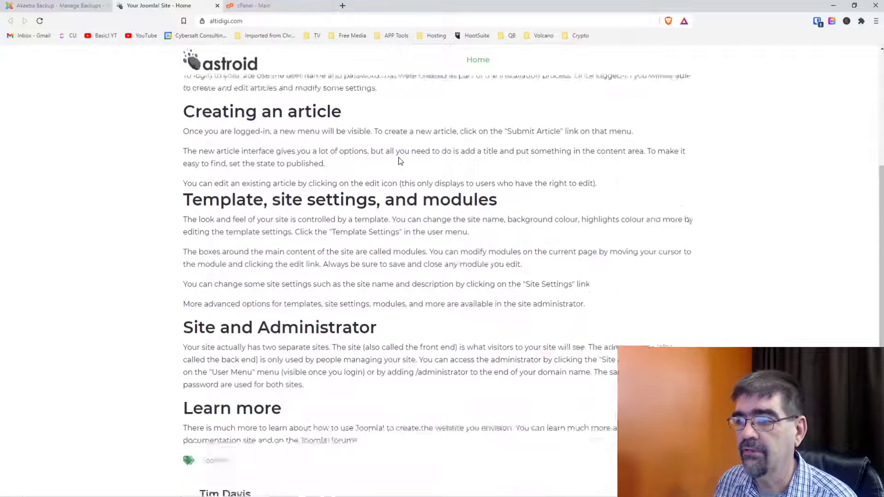
scroll(400, 161, "up", 10)
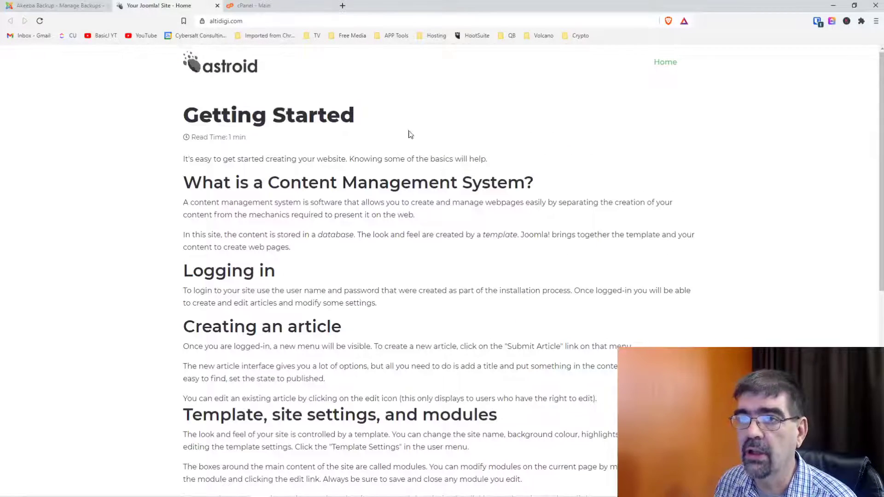
left_click(56, 6)
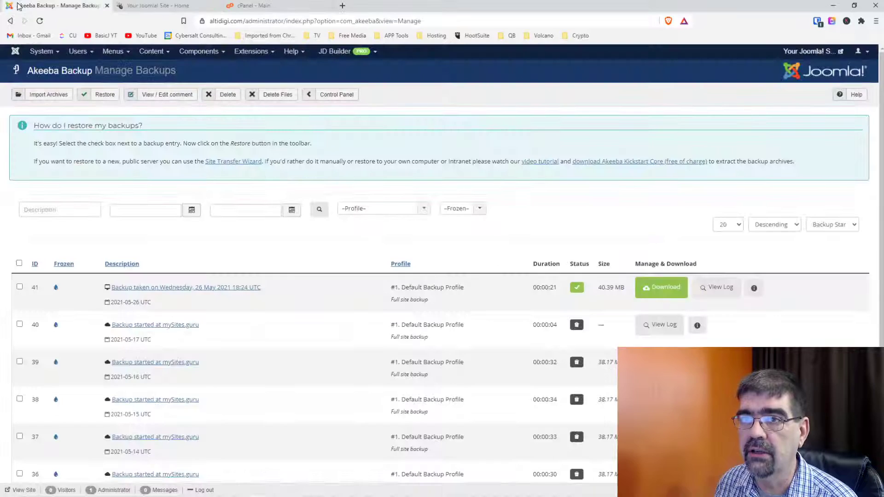
Open the Articles list, view the About article without changes, and return to the list.
left_click(151, 51)
left_click(154, 62)
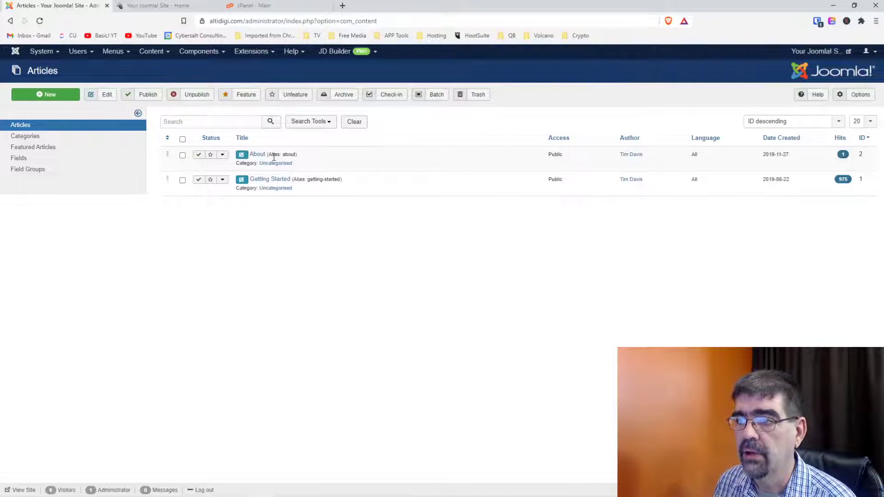
left_click(256, 155)
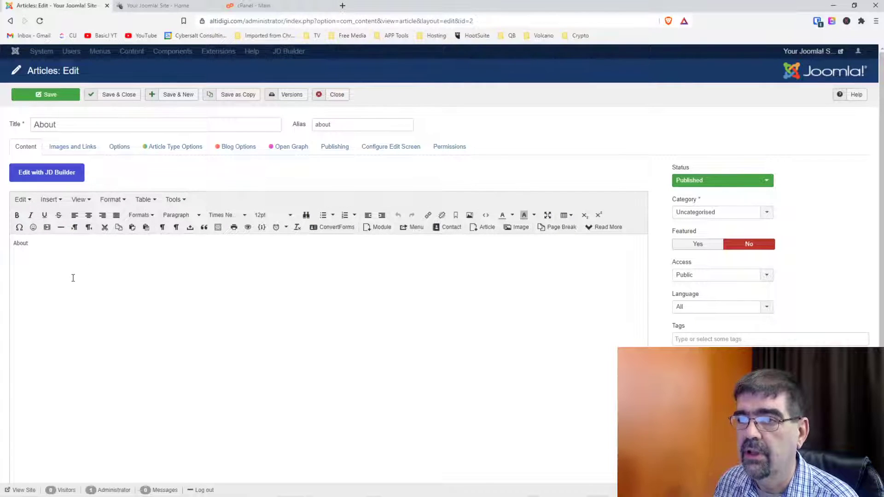
left_click(334, 97)
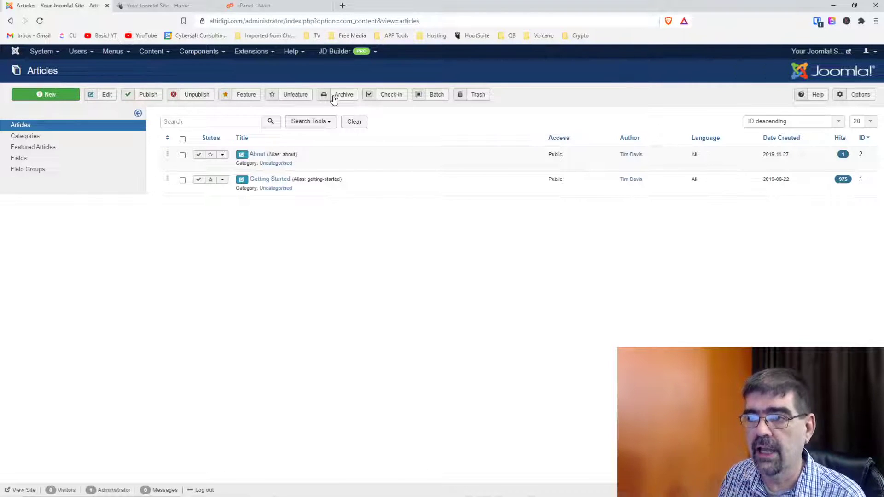
Open the Getting Started article for editing and compare it with the live front page.
left_click(266, 180)
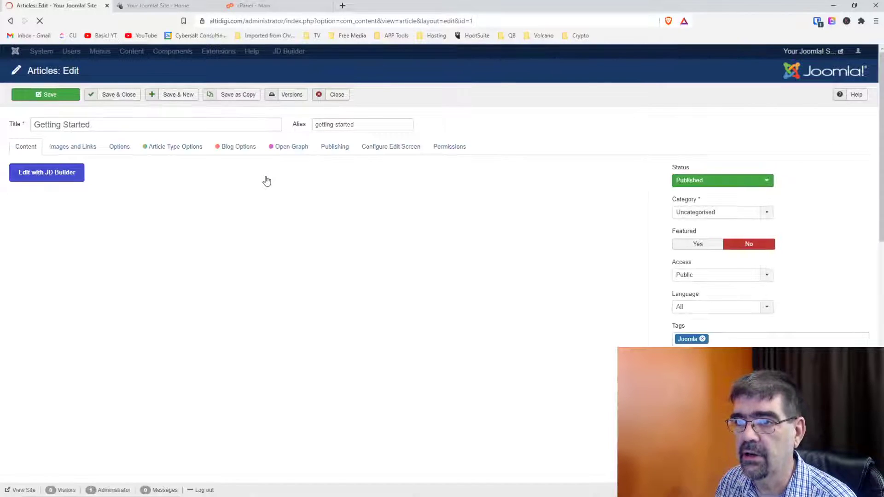
scroll(351, 264, "down", 1)
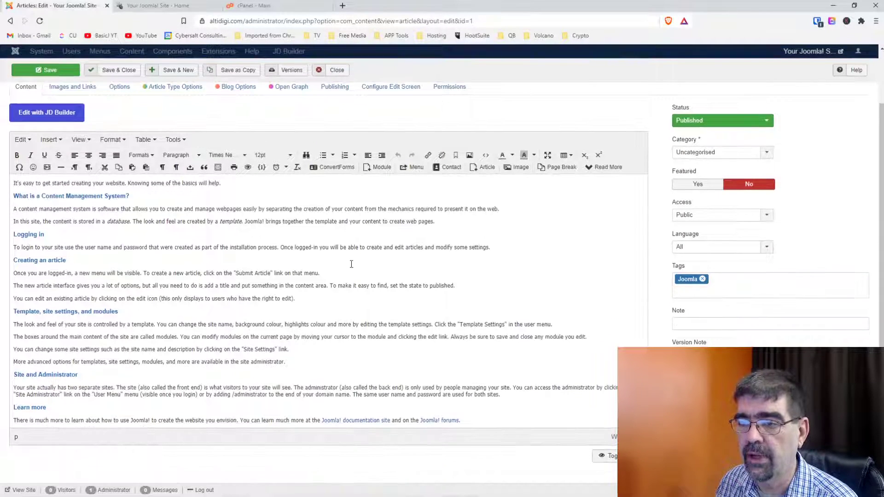
scroll(353, 264, "up", 1)
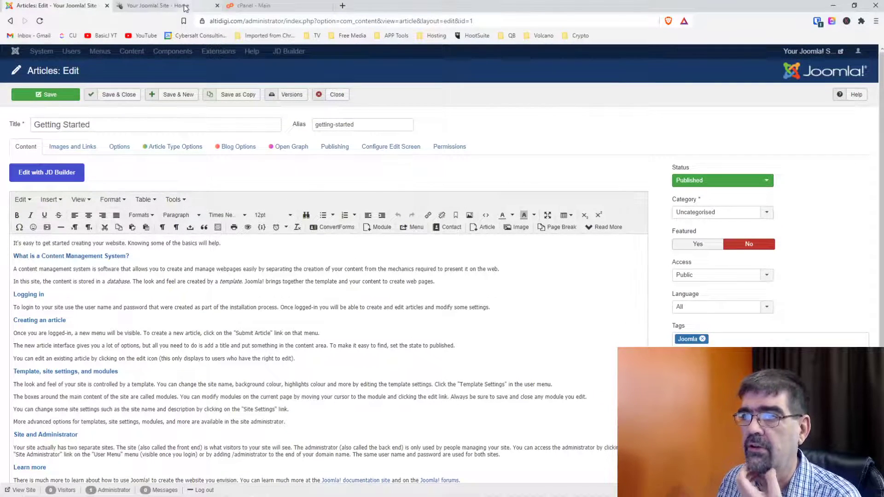
left_click(184, 6)
left_click(63, 8)
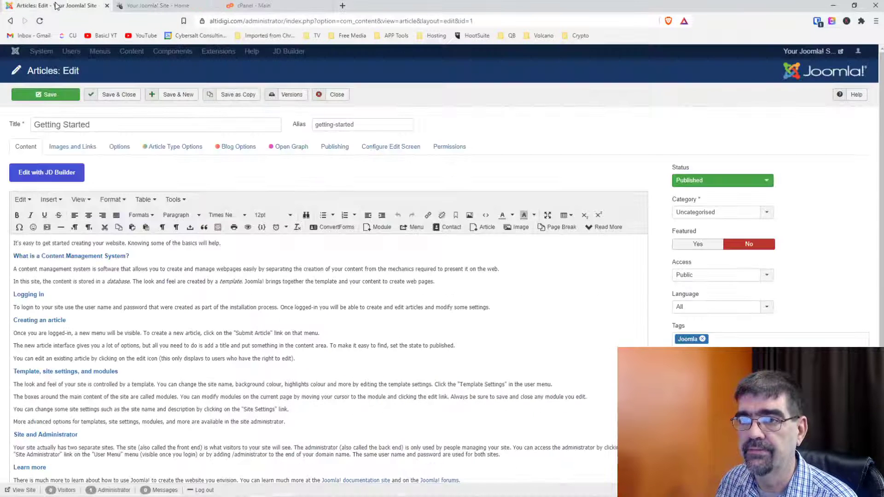
Replace the body with 'Welcome to the AltiDigi website. This is a collaboration between' and the first author's name.
left_click(150, 257)
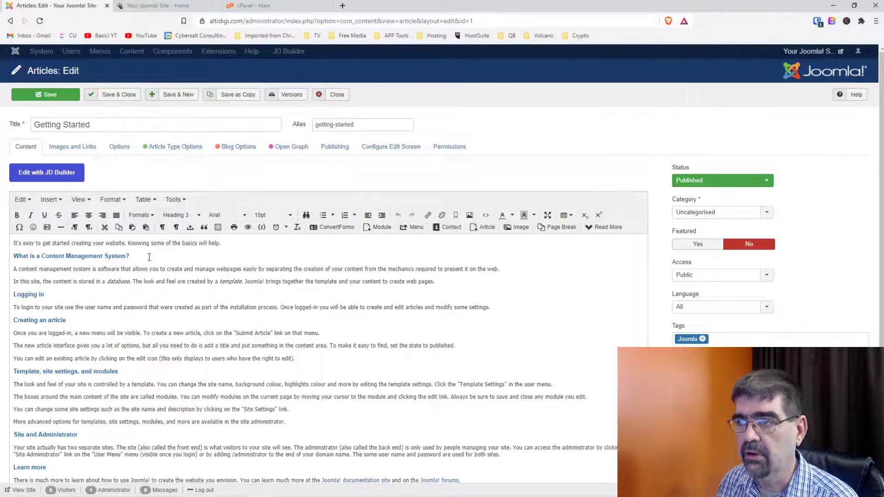
key("ctrl+a")
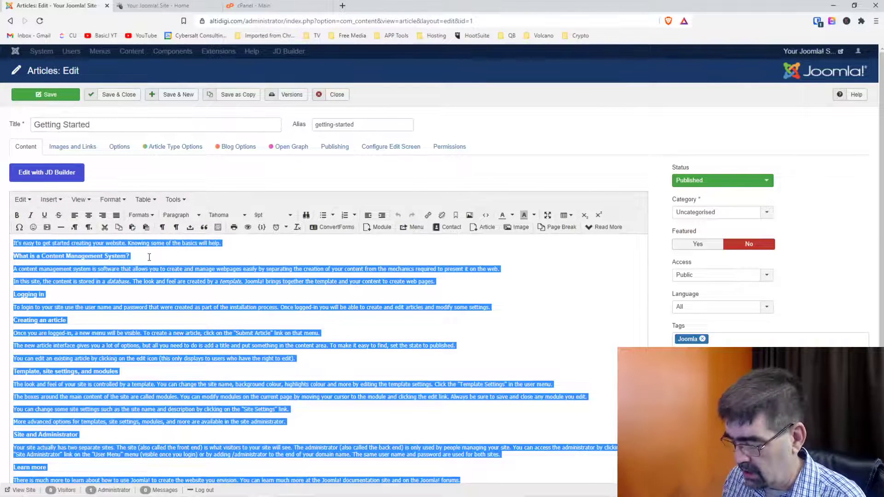
type("Welcome to th")
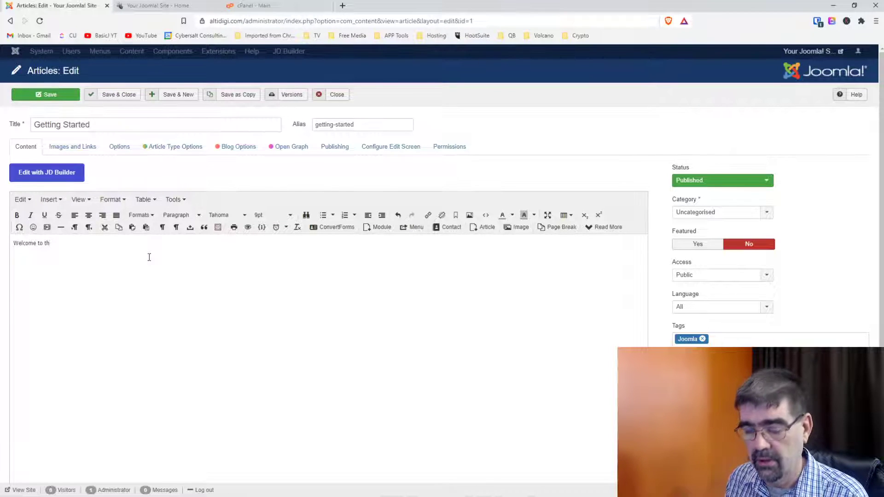
type("e AltiDig")
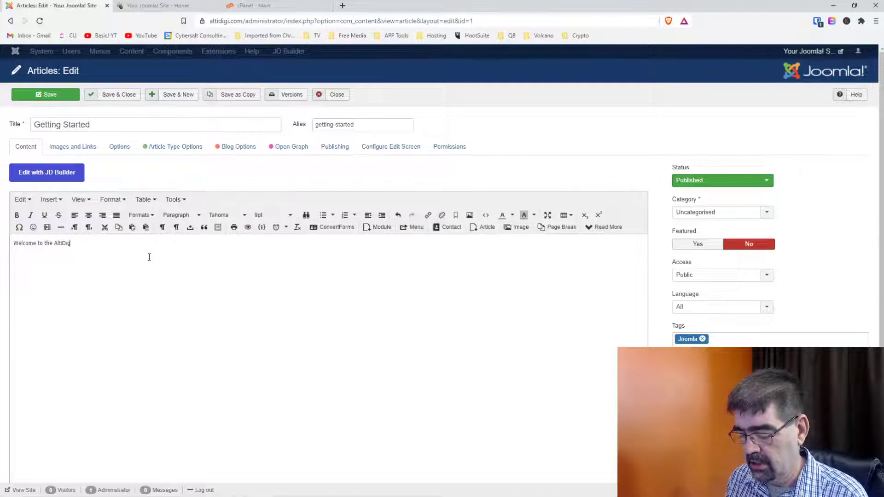
type("i website")
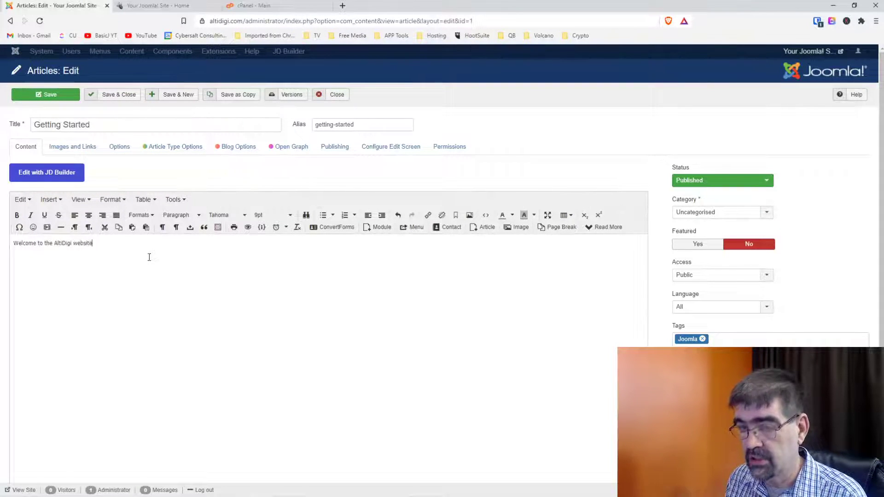
type(".")
type("T")
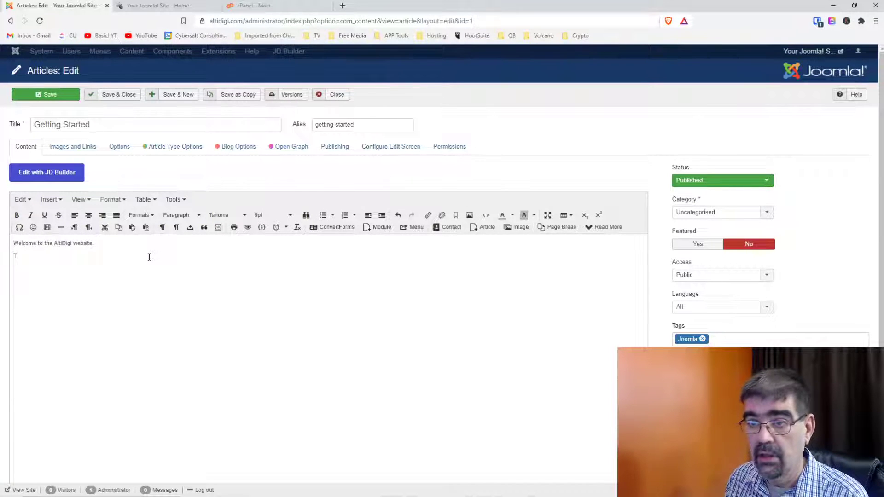
type("his is")
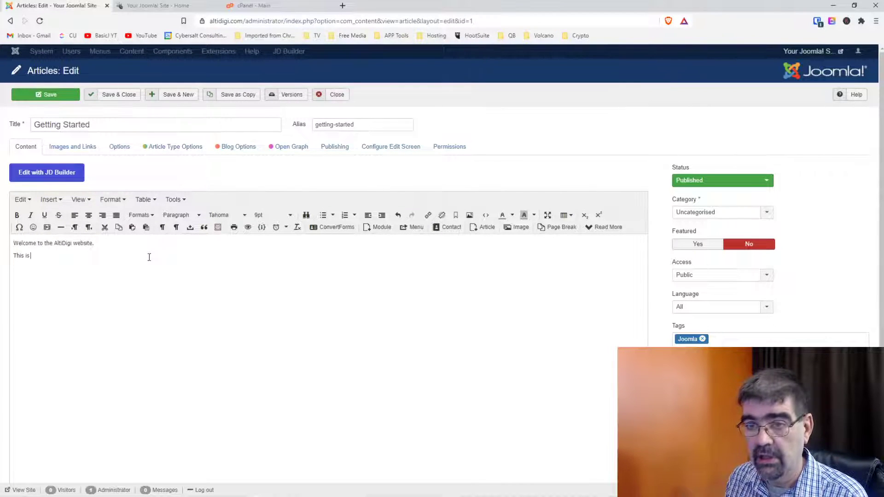
type(" a collab")
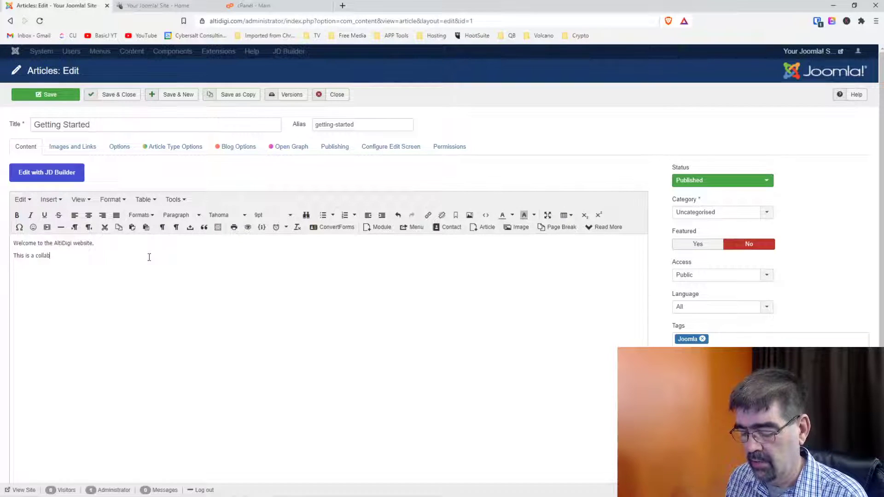
type("oratorin")
key("BackSpace")
key("BackSpace")
key("BackSpace")
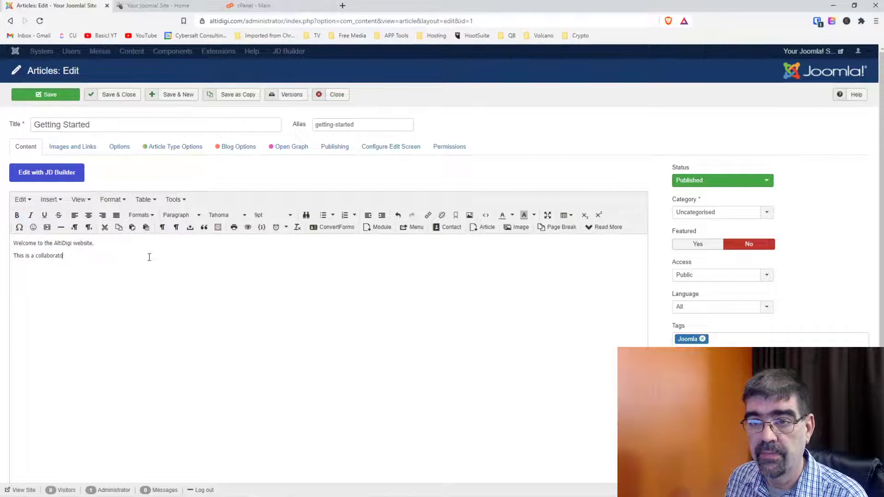
type("ion between ")
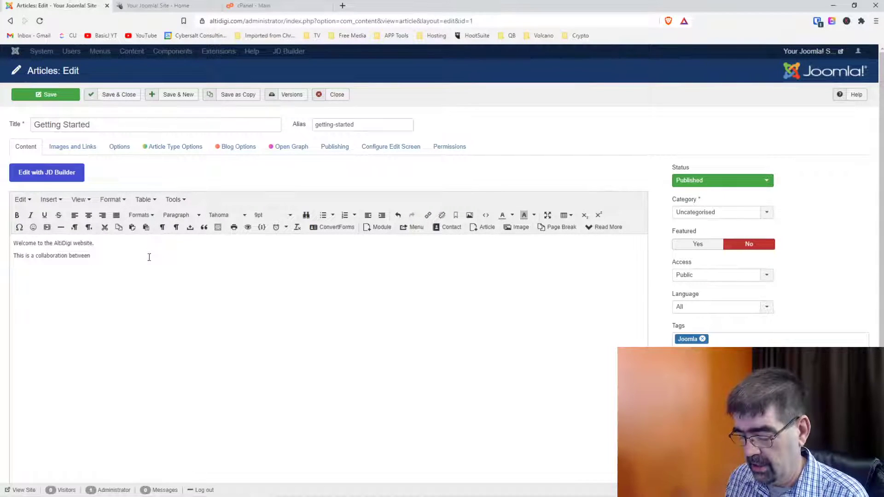
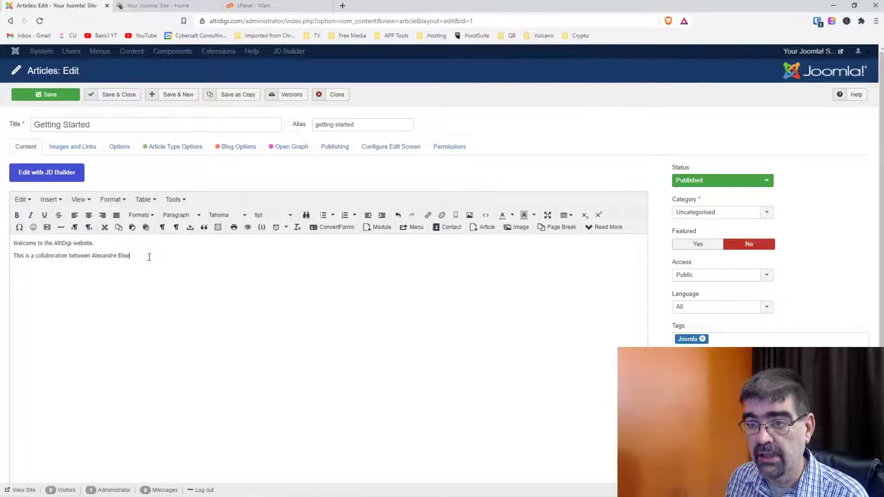
Add the accented é and second author's name, then insert 'Joomla Extension development' before 'collaboration'.
left_click(18, 229)
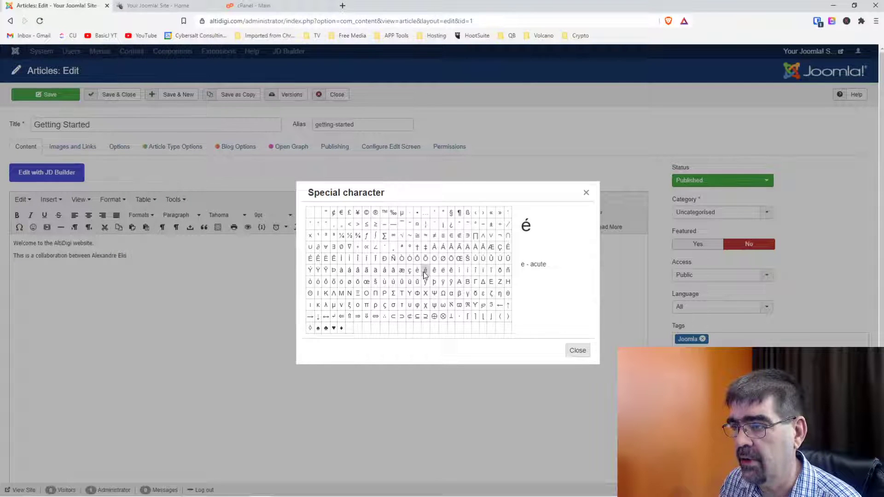
left_click(425, 272)
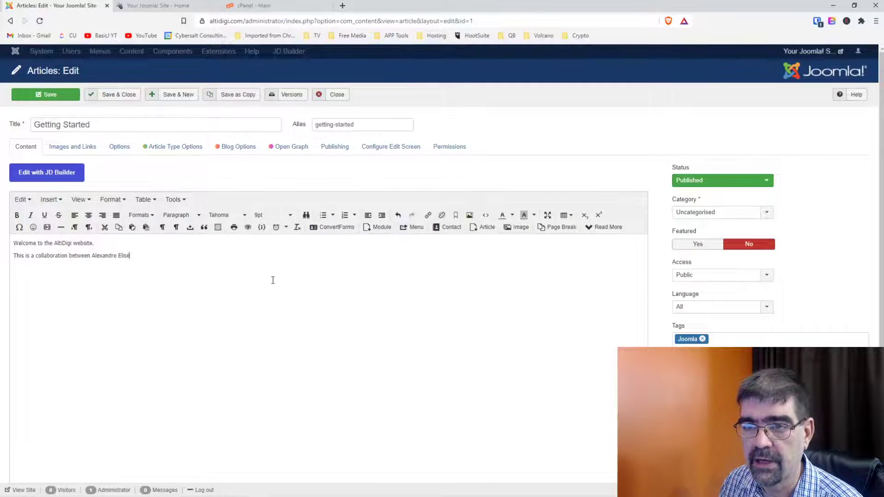
type("and TIm")
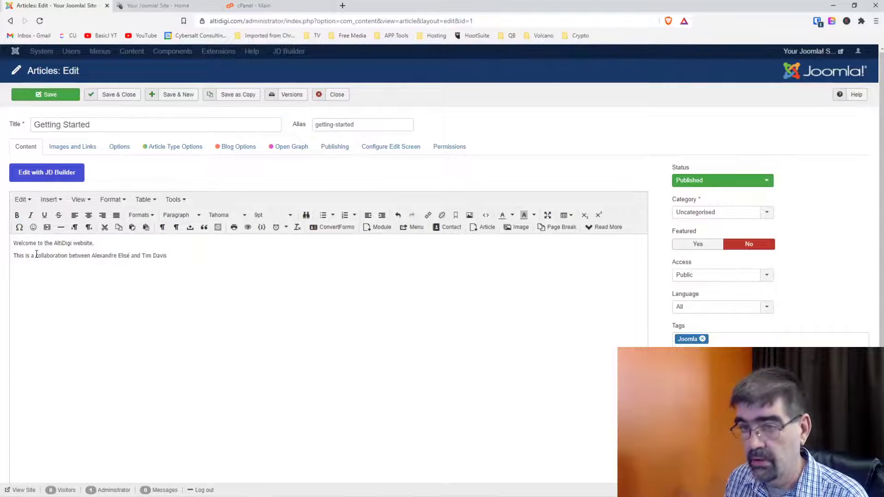
left_click(37, 254)
key("BackSpace")
type("Joomla ")
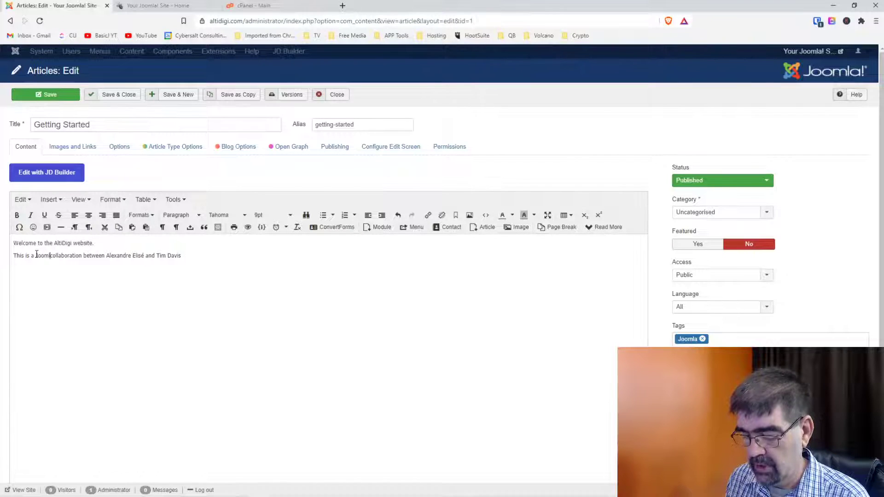
type("Extension ")
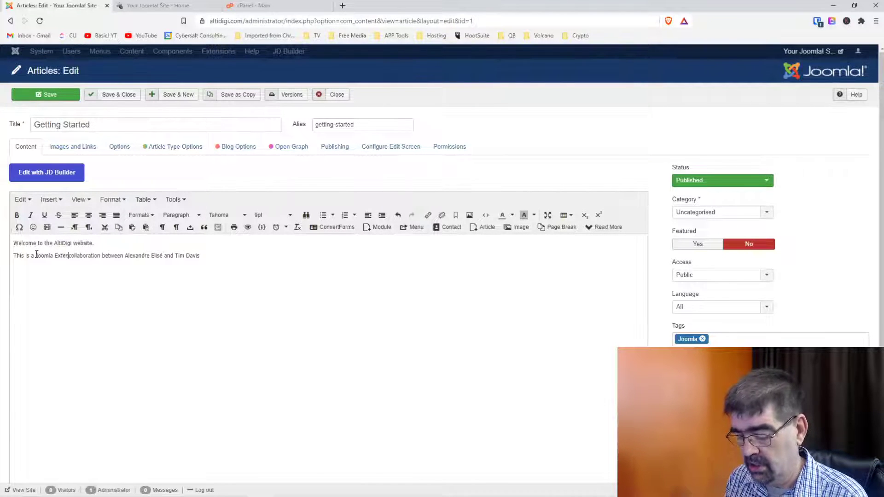
type(" developm")
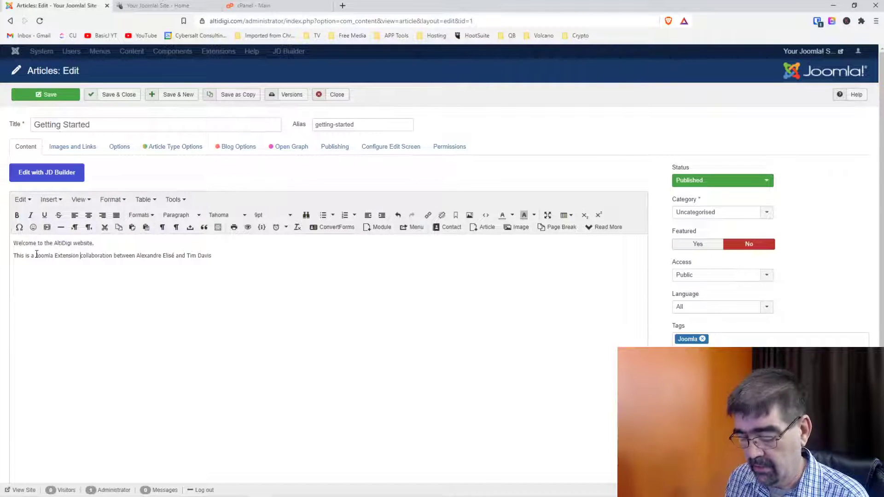
type("ent")
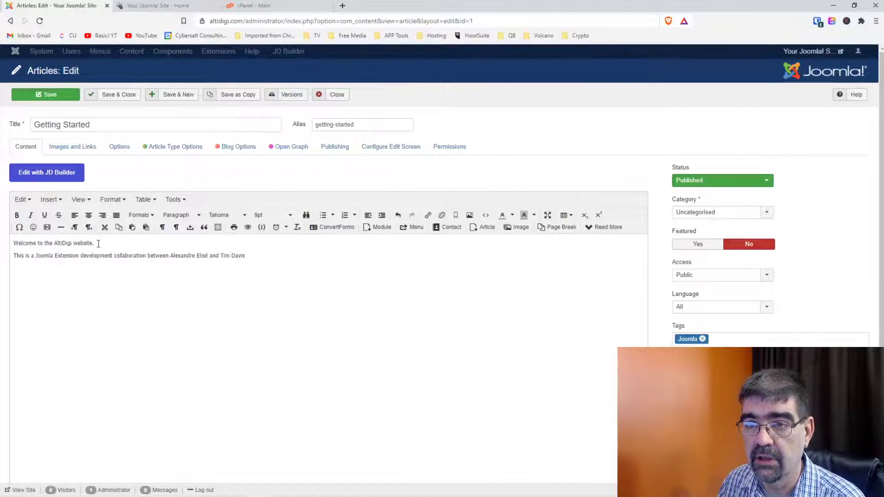
Retitle the article 'Welcome', clear the old getting-started alias, and save it.
left_click_drag(112, 123, 2, 125)
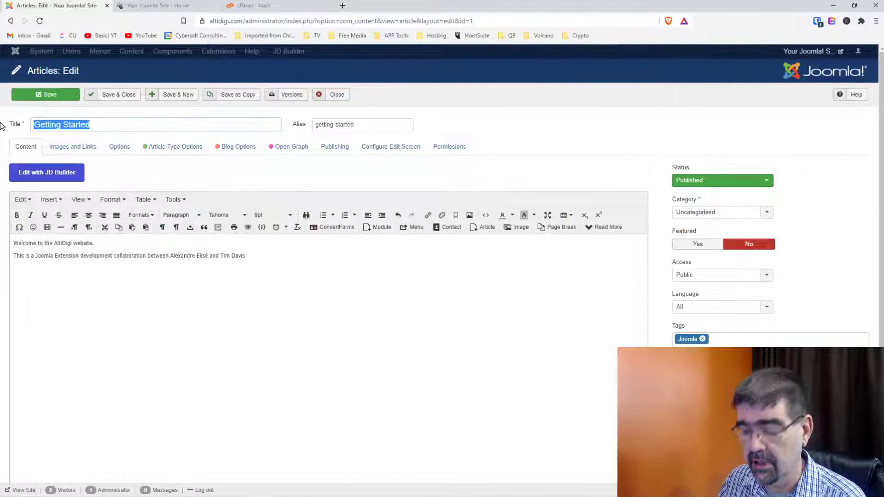
type("Welcom")
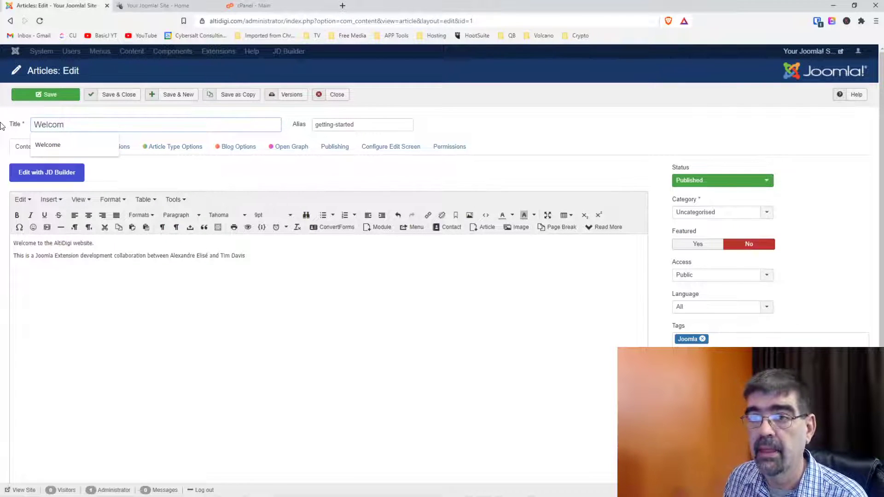
type("e")
key("Tab")
key("BackSpace")
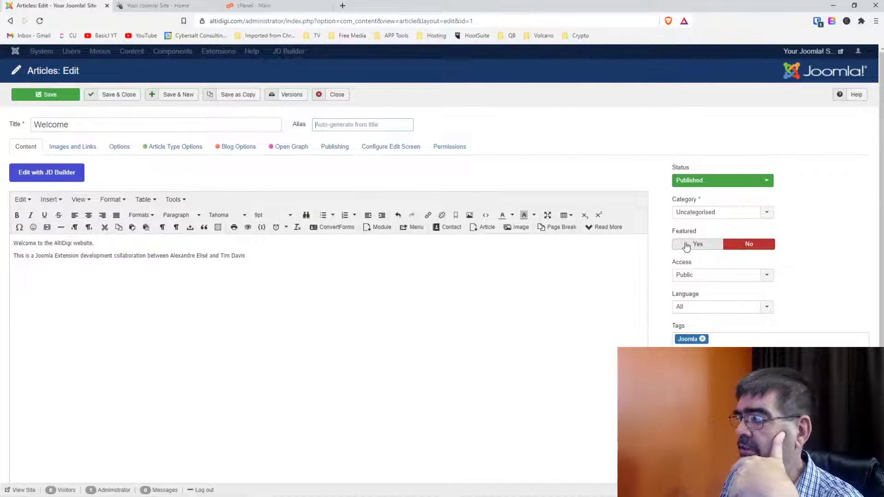
left_click(15, 90)
Check the public home page, then save and close the Welcome article.
left_click(148, 6)
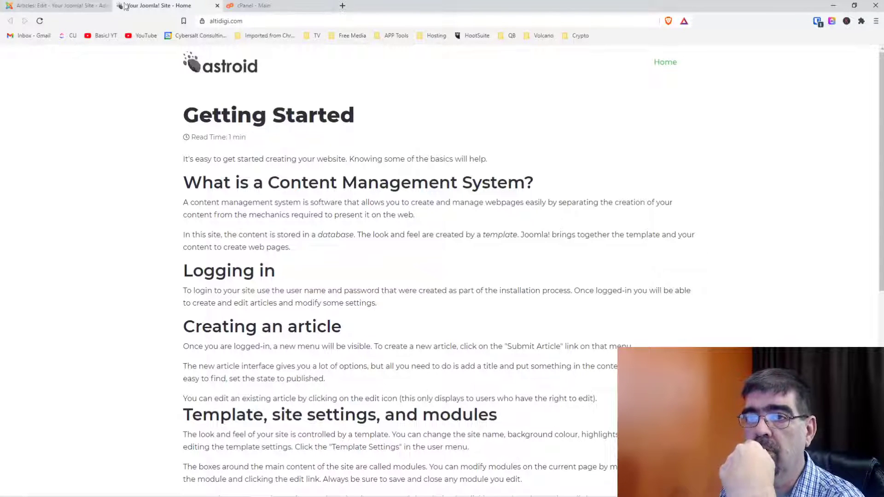
left_click(56, 5)
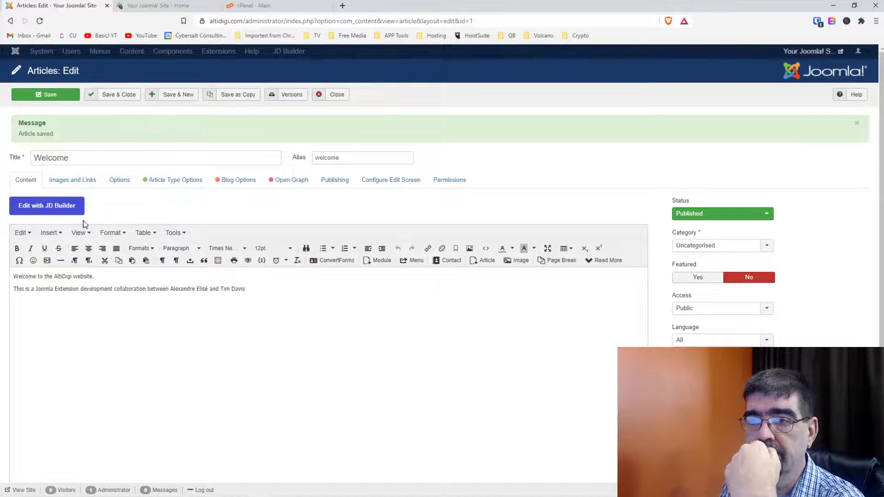
left_click(121, 96)
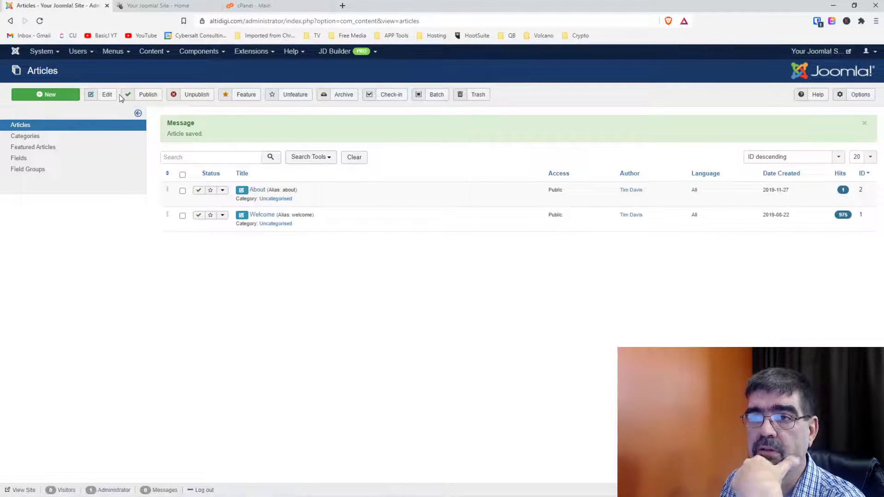
Look at the Users list, then open the Main Menu items showing Home and About.
left_click(78, 51)
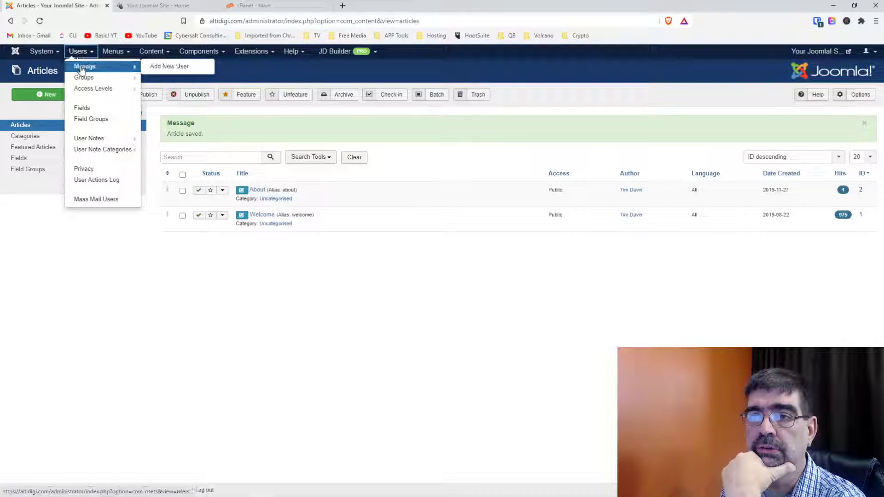
left_click(81, 68)
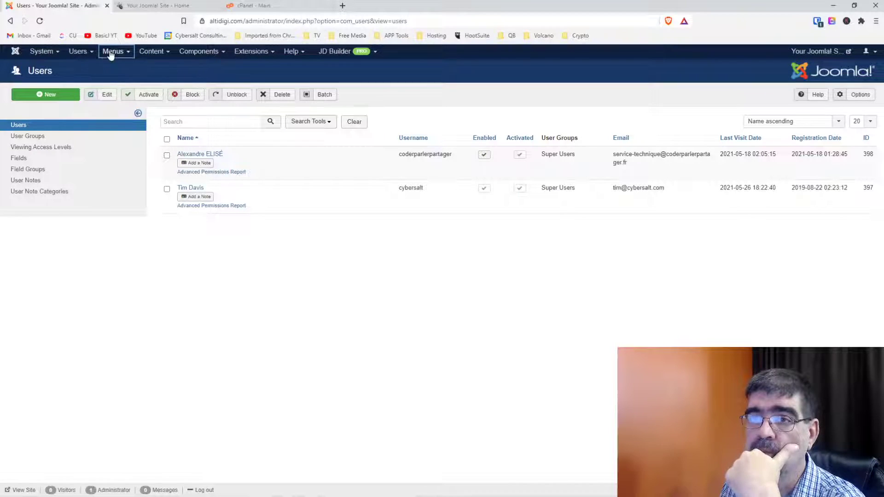
left_click(112, 51)
mouse_move(114, 67)
left_click(115, 109)
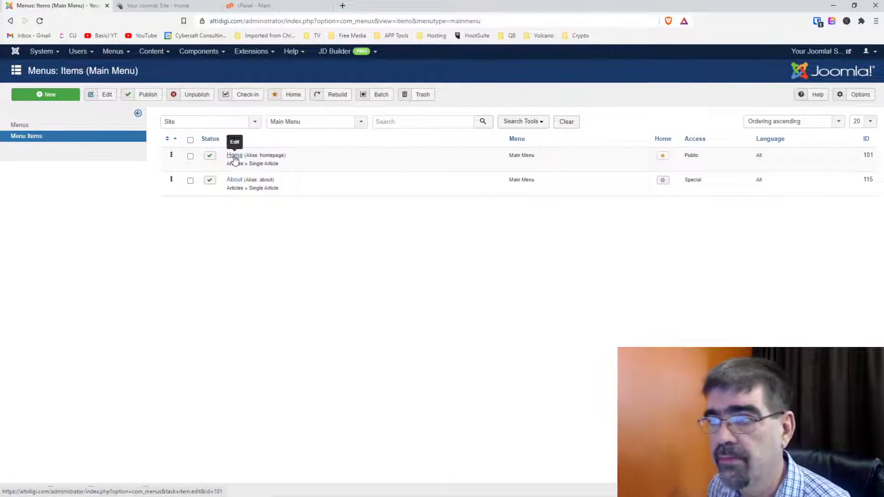
Log in to foundation.democorner.com/administrator in a new tab with the Bitwarden-saved login.
left_click(342, 5)
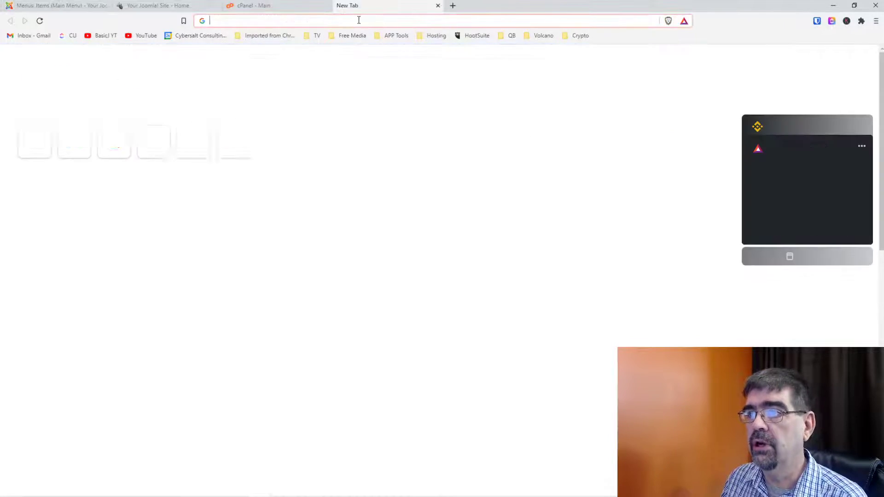
type("foun")
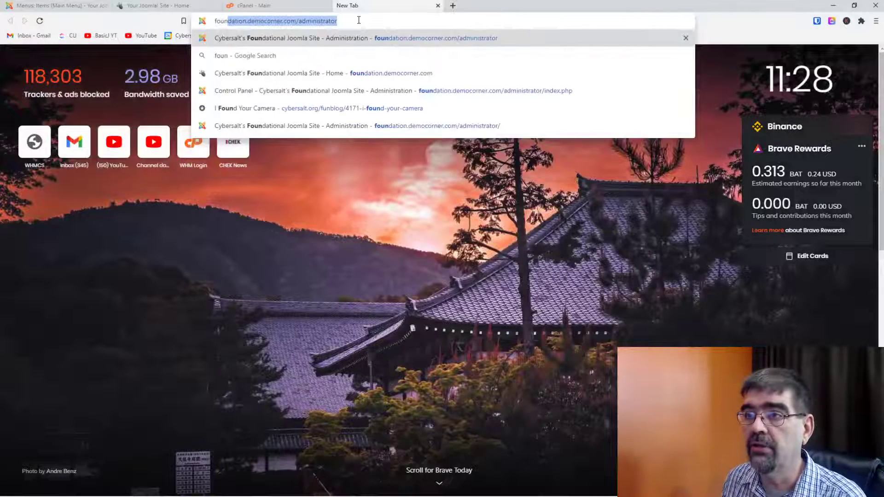
key("Return")
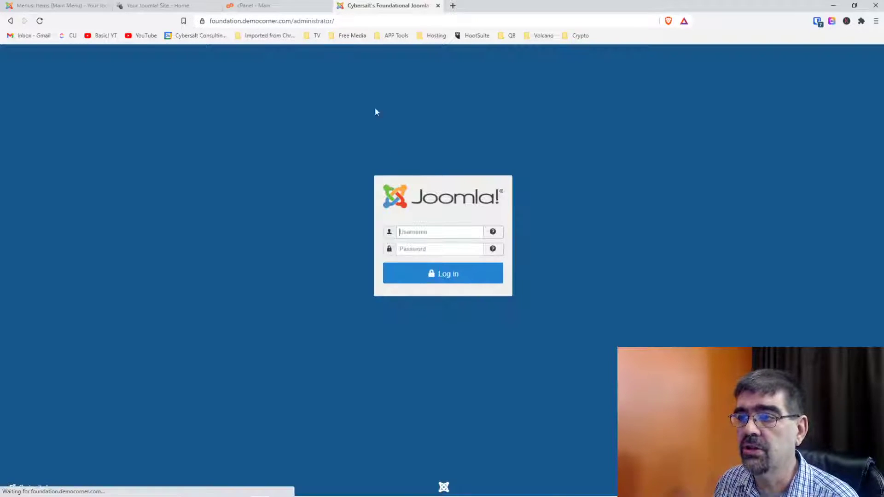
left_click(817, 23)
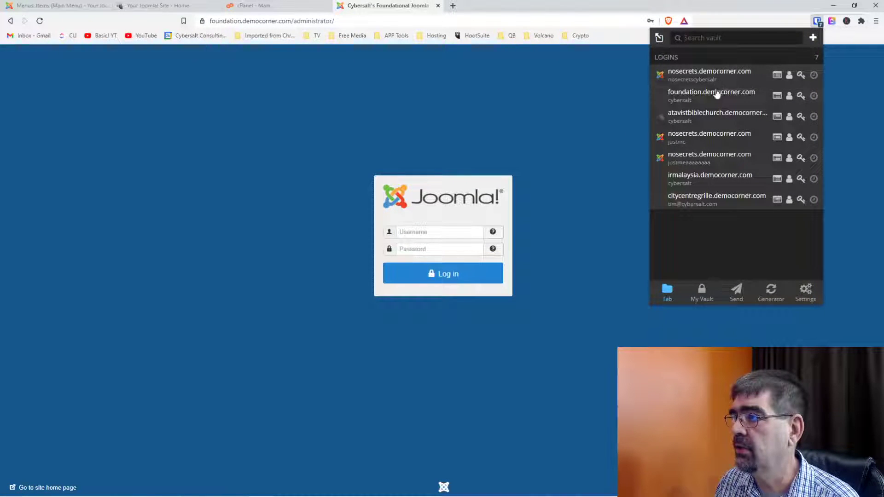
left_click(716, 94)
left_click(417, 271)
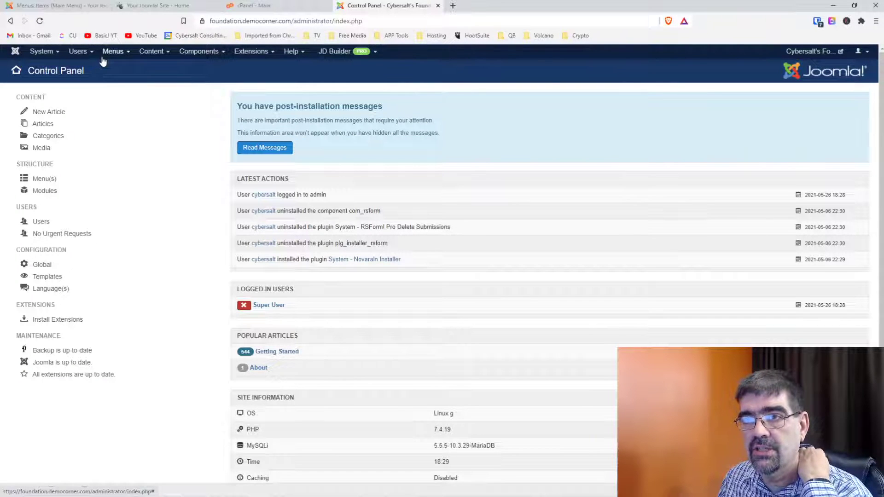
left_click(162, 8)
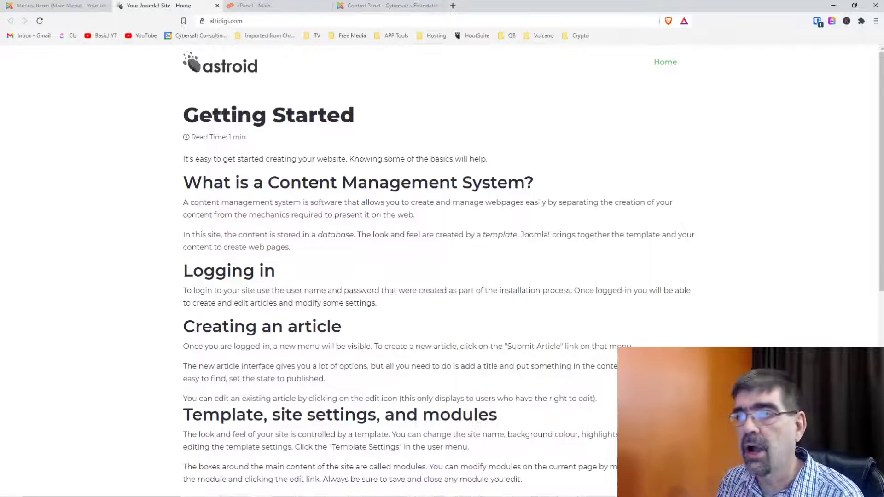
left_click(396, 8)
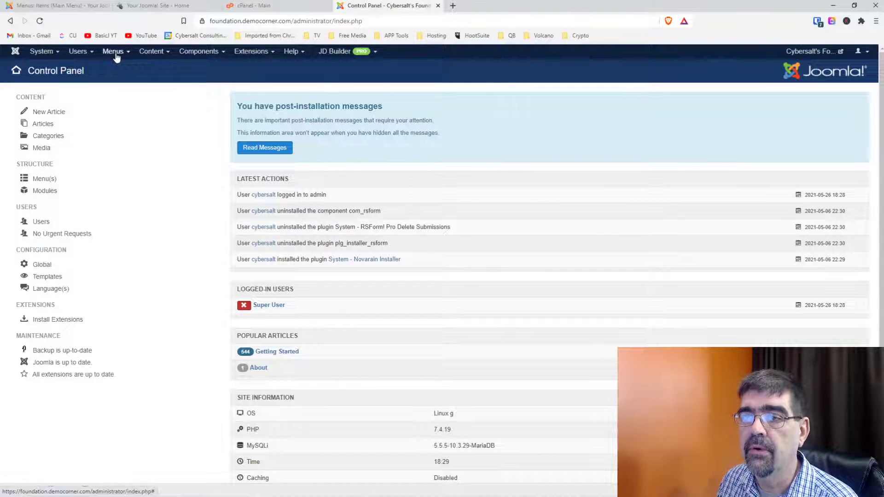
Feature the foundation site's Getting Started article, then list all its menu items.
left_click(152, 51)
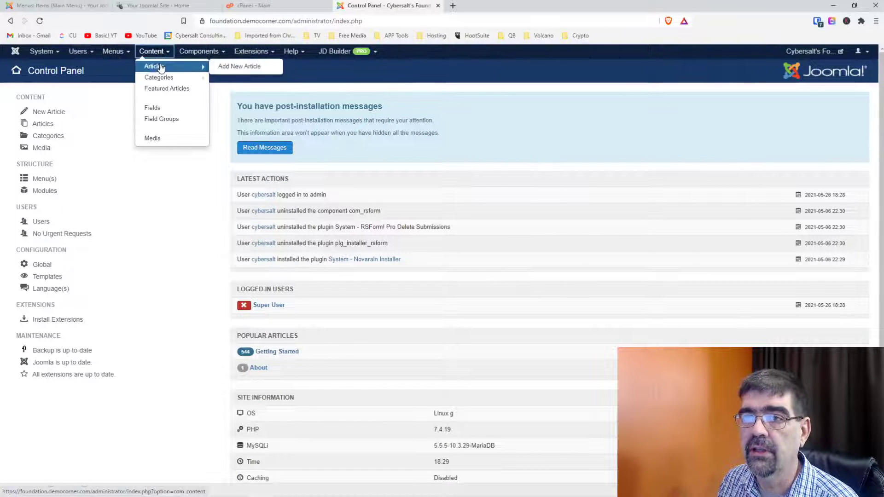
left_click(159, 63)
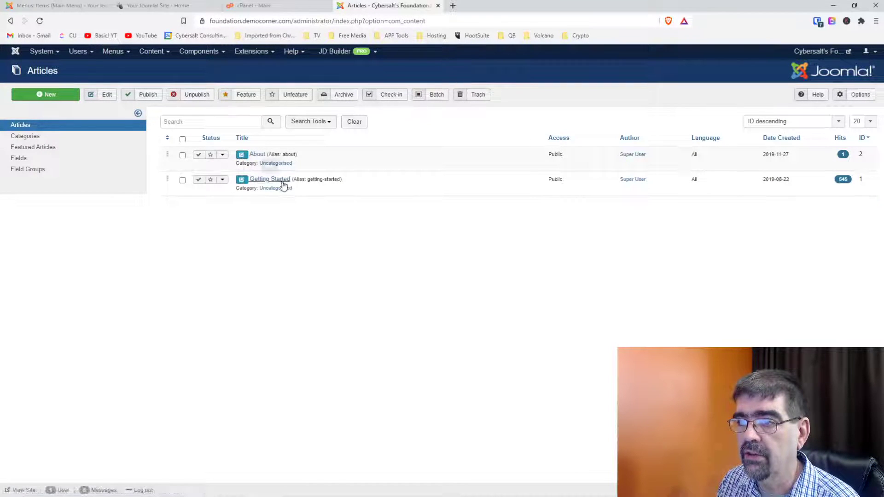
left_click(210, 180)
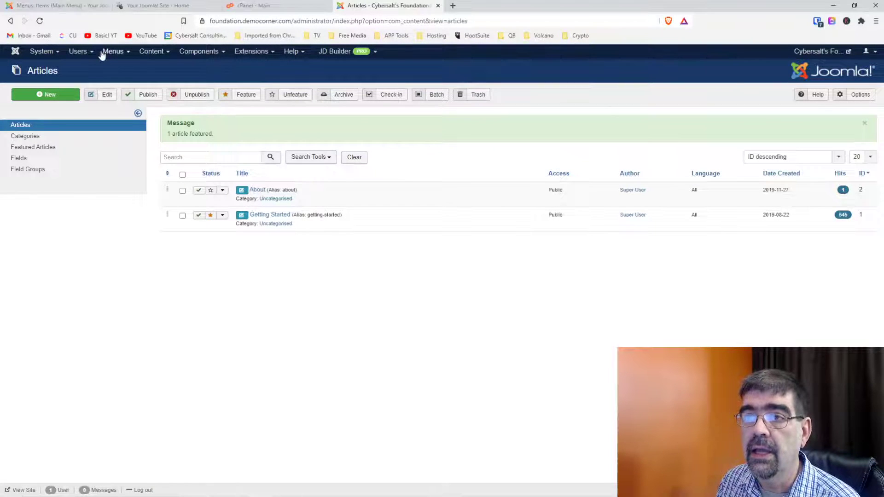
left_click(102, 51)
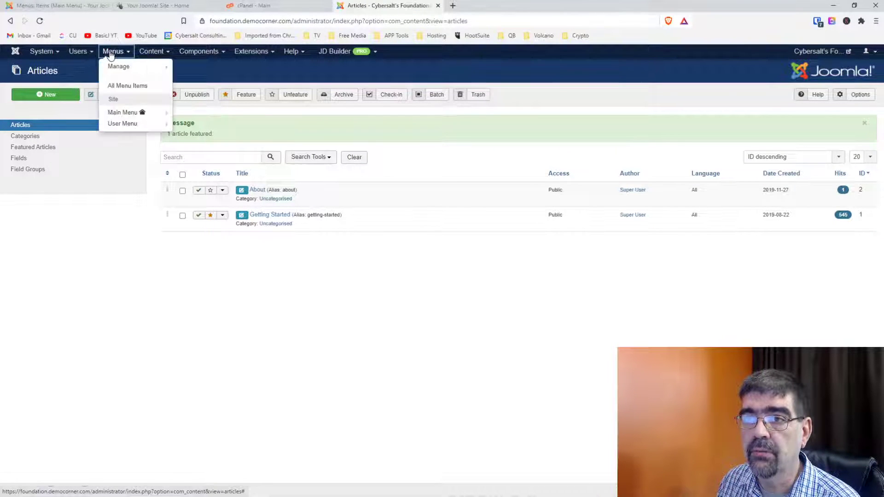
left_click(118, 85)
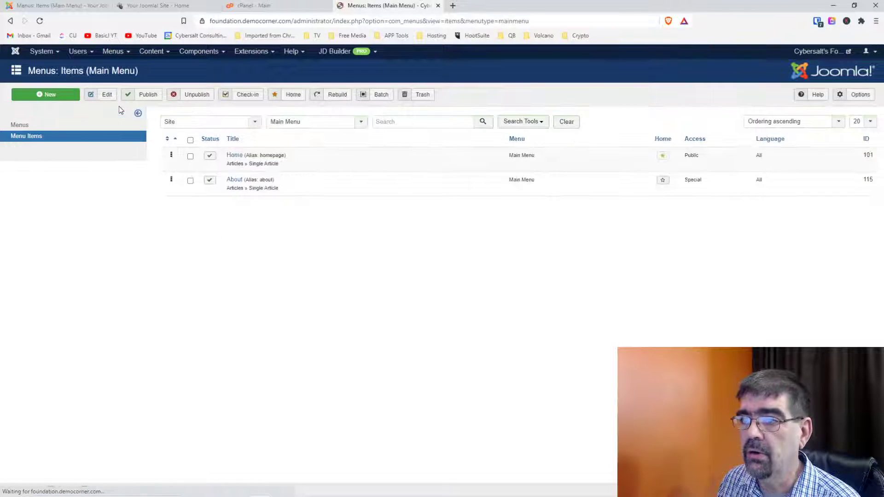
Change the foundation Home menu item to Featured Articles with alias 'home' and save it.
left_click(234, 156)
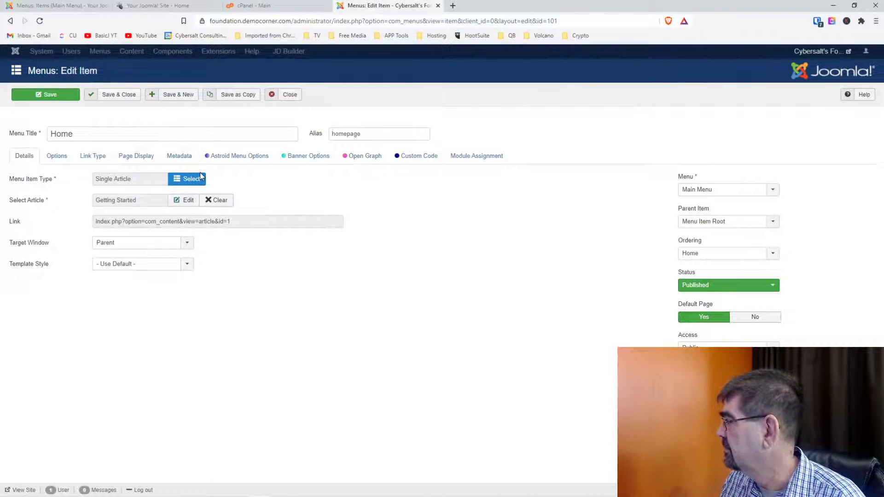
left_click(201, 177)
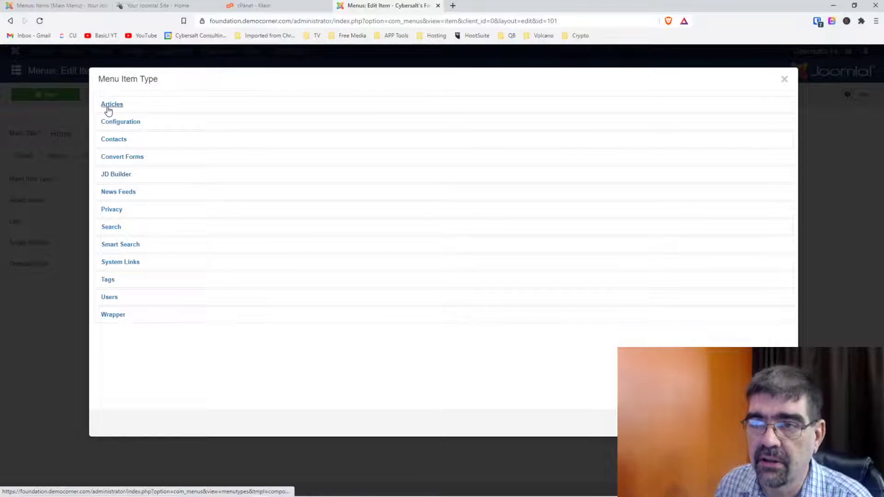
left_click(109, 106)
left_click(120, 187)
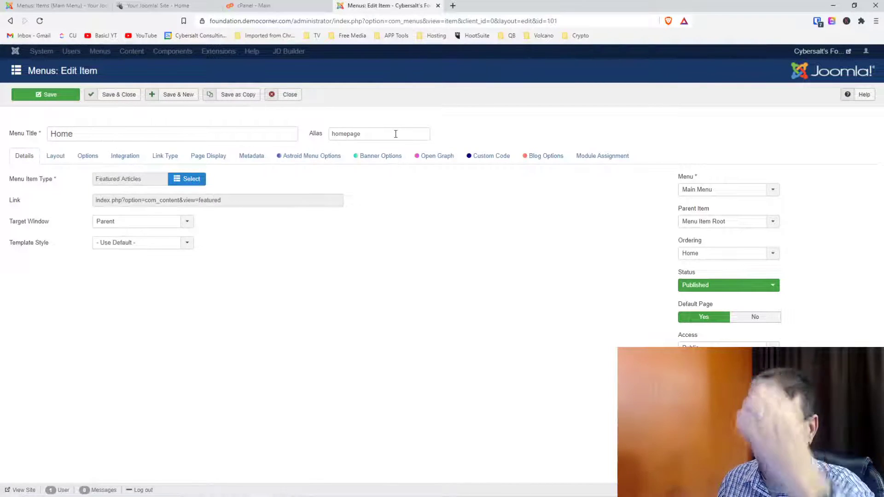
double_click(373, 133)
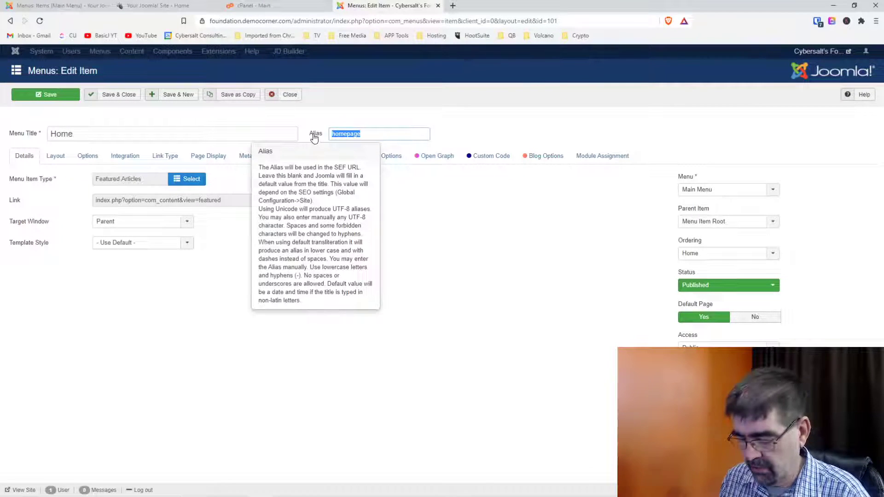
type("h")
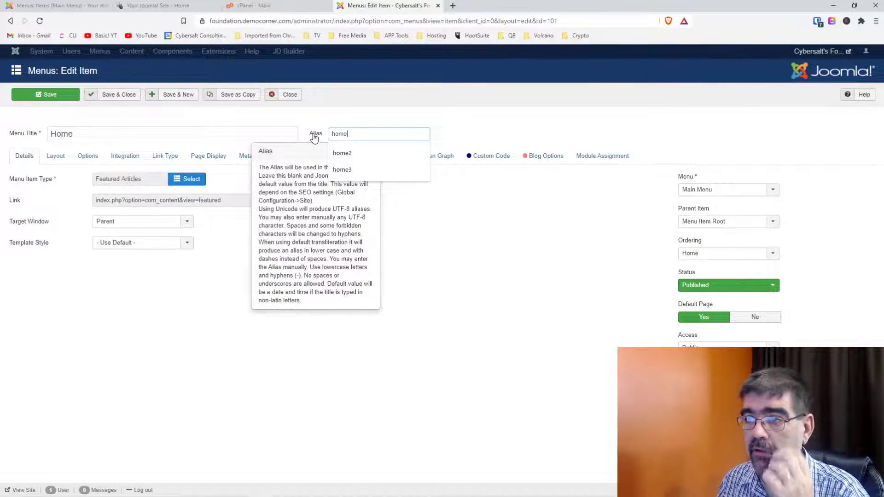
type("ome")
key("Escape")
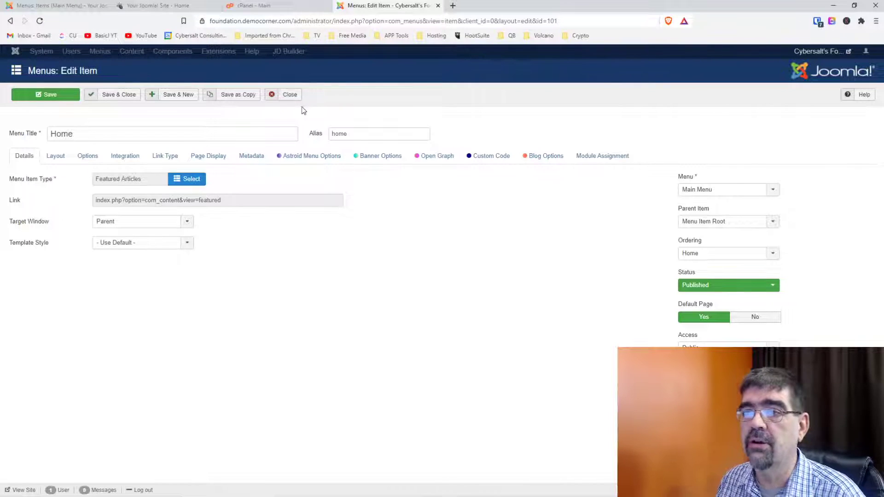
left_click(39, 98)
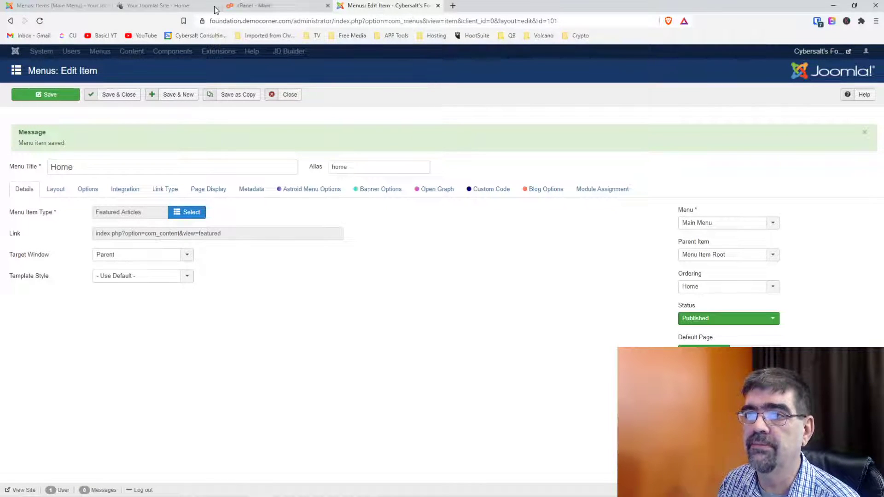
left_click(25, 7)
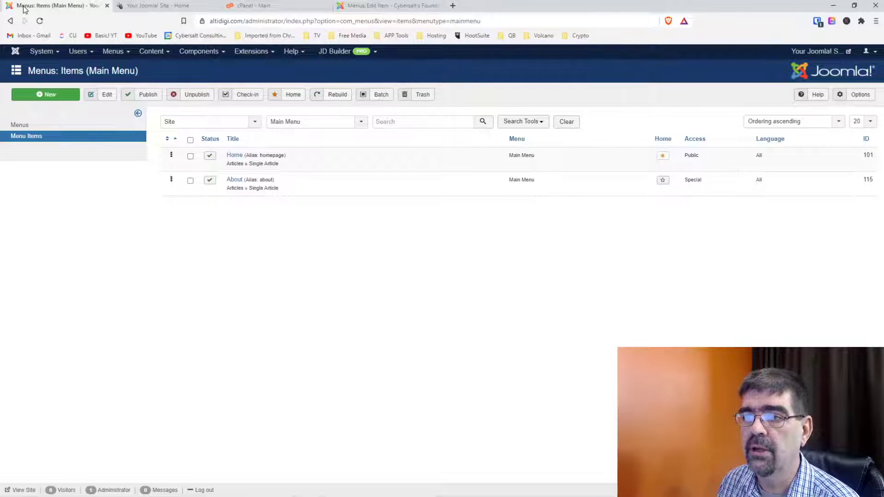
Set altidigi's Home menu item to Featured Articles, alias 'home', and save it.
left_click(234, 156)
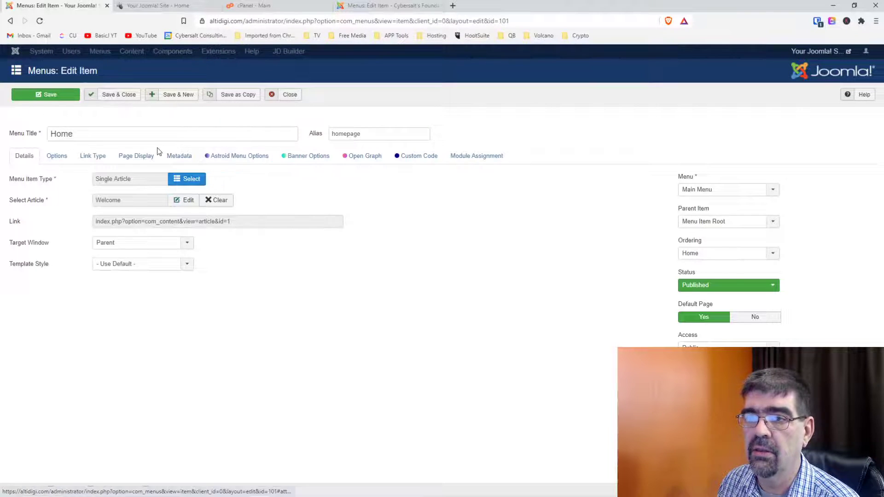
left_click(190, 180)
left_click(115, 106)
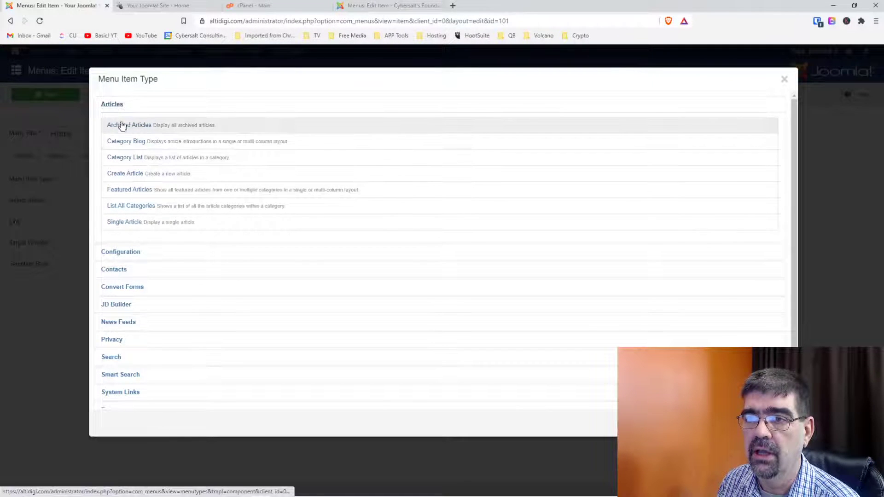
left_click(126, 189)
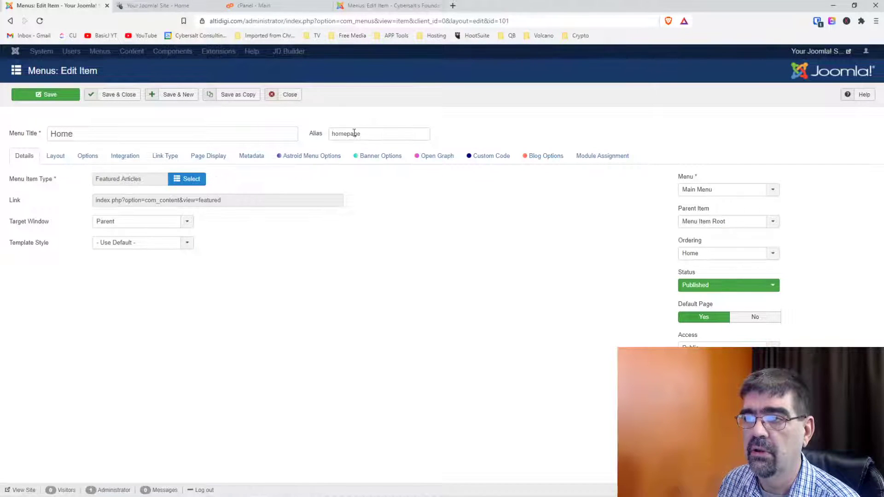
double_click(408, 134)
type("home")
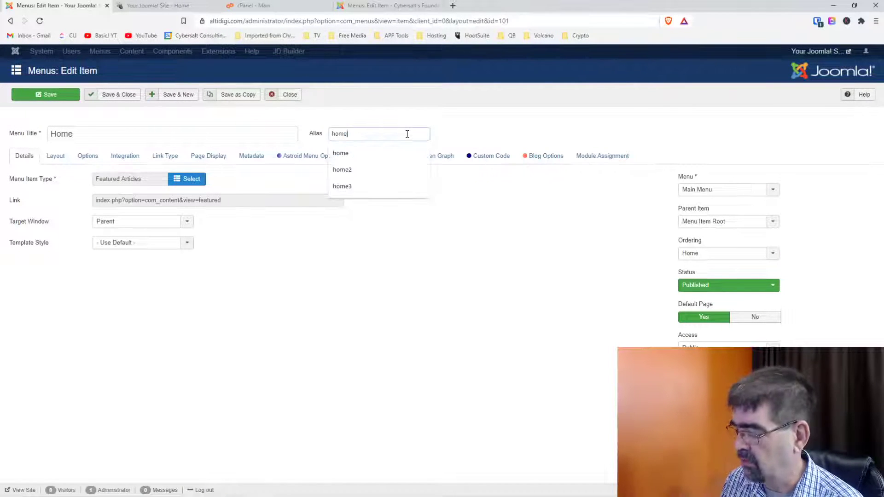
left_click(417, 108)
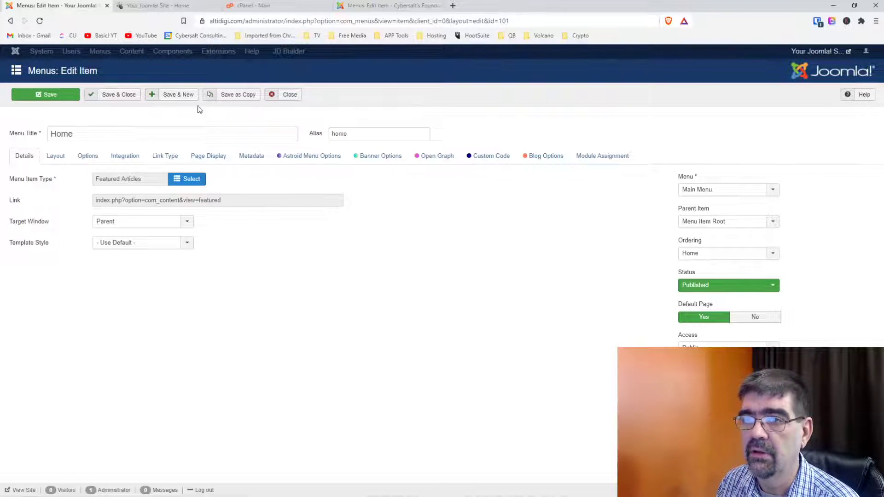
left_click(50, 96)
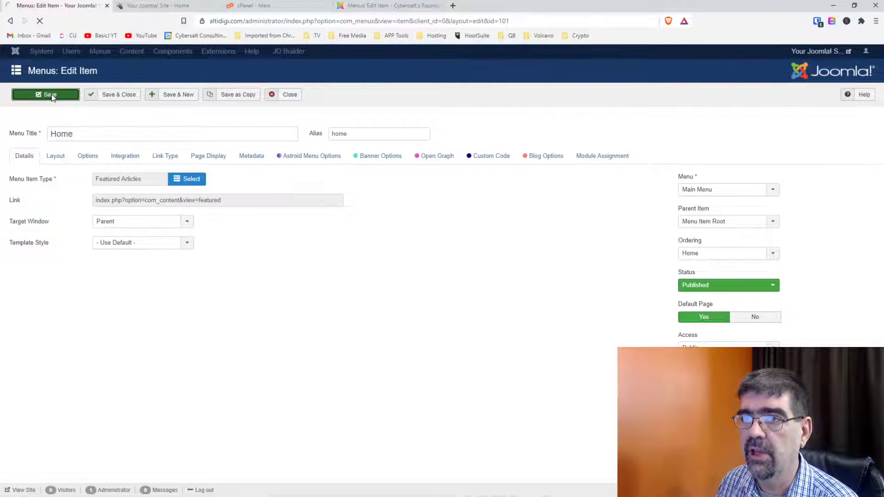
left_click(144, 9)
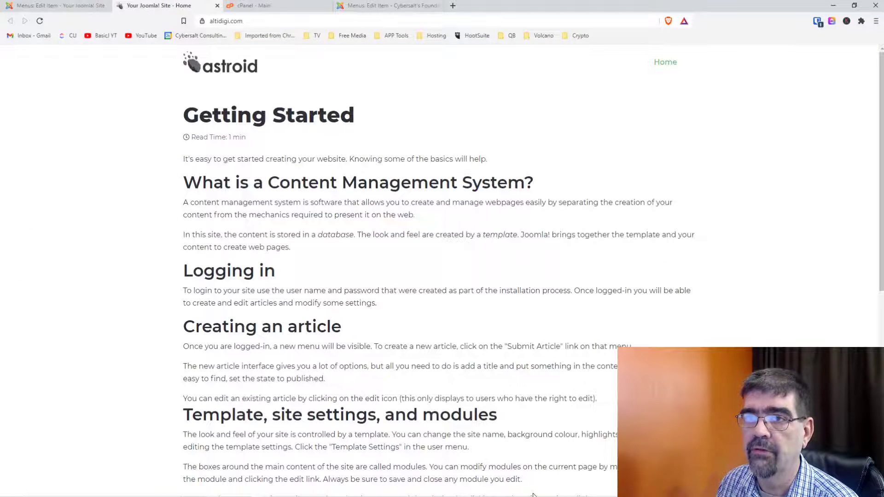
Reload altidigi's front page and check that Home now shows no article.
left_click(40, 22)
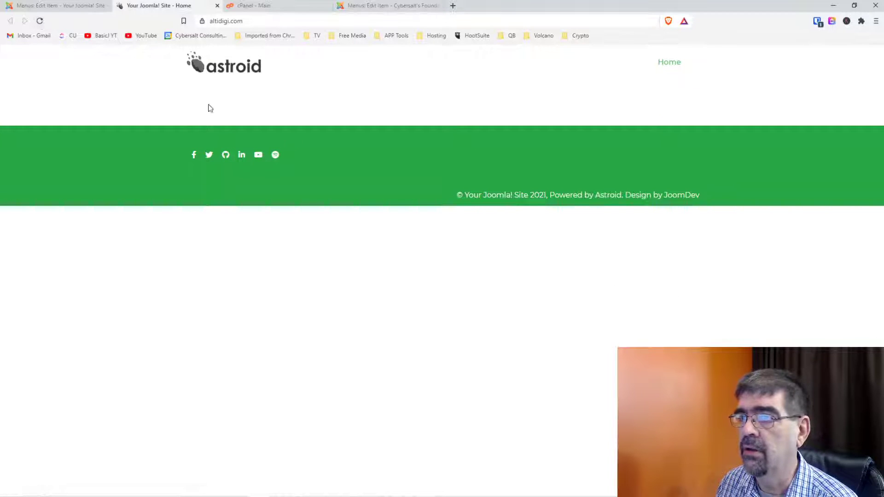
left_click(669, 64)
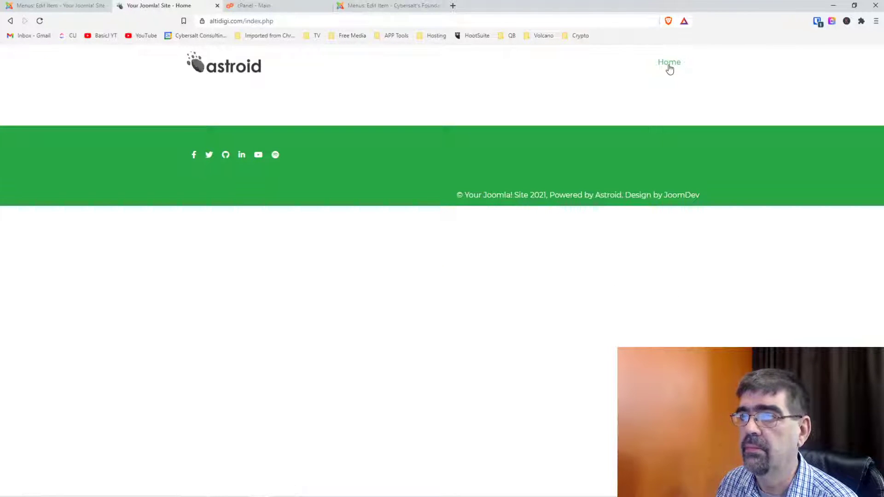
left_click(46, 5)
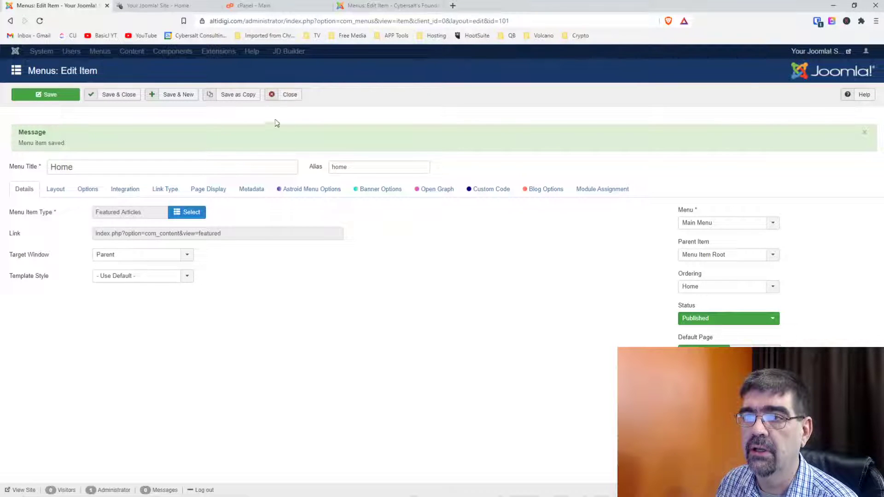
Close the Home menu item editor and go to the Content Articles list.
left_click(289, 94)
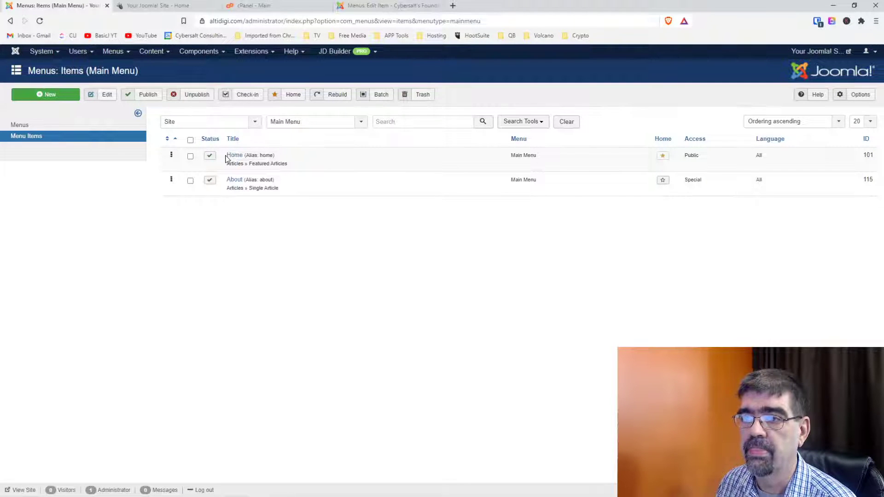
left_click(154, 52)
left_click(156, 63)
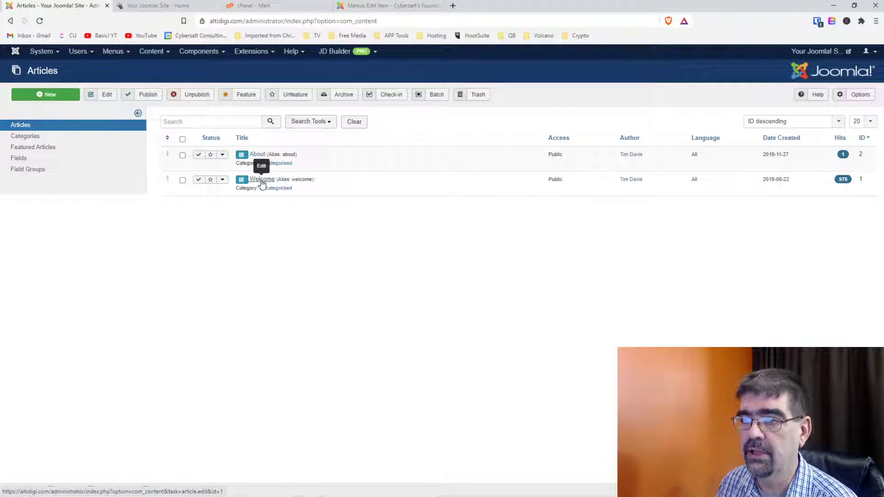
Star the Welcome article as featured and reload the front page to see it displayed.
left_click(211, 180)
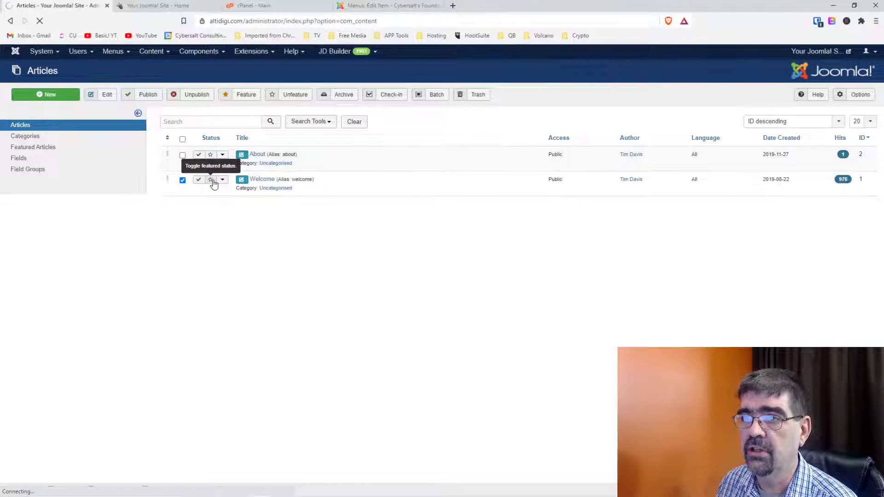
left_click(154, 5)
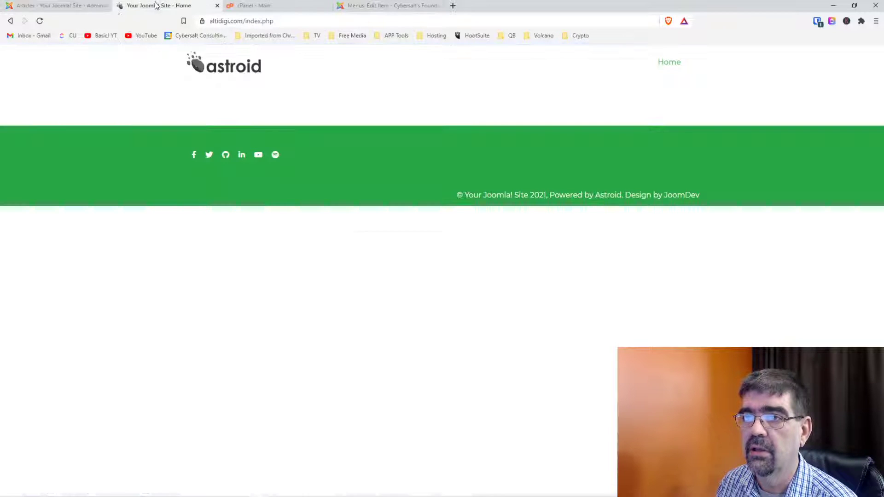
left_click(39, 21)
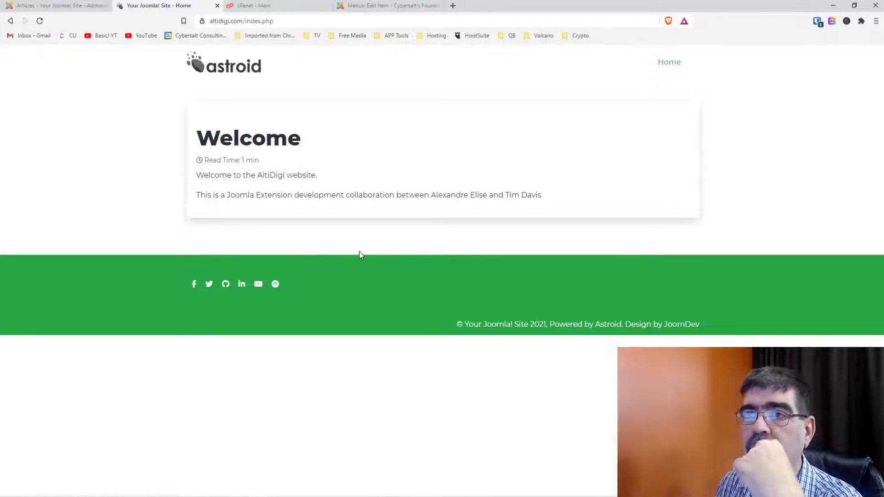
left_click(56, 10)
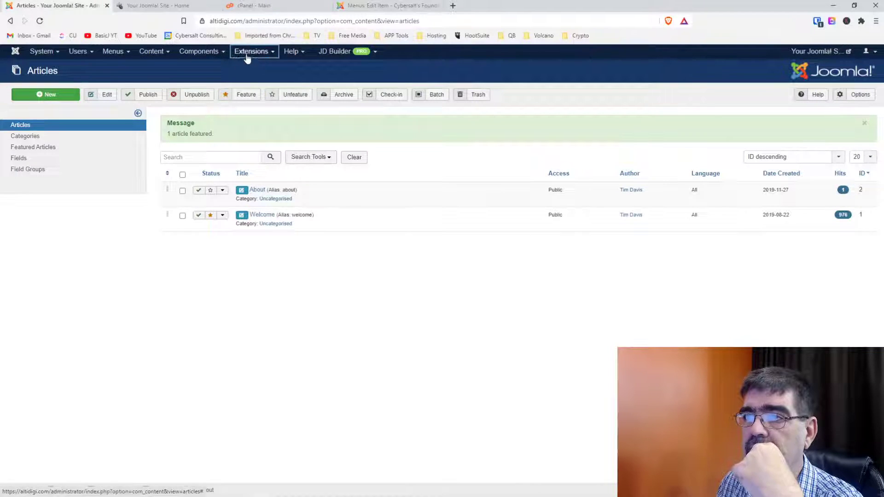
Open Template Styles in a new tab and star astroid_template_zero - Default as default.
left_click(247, 54)
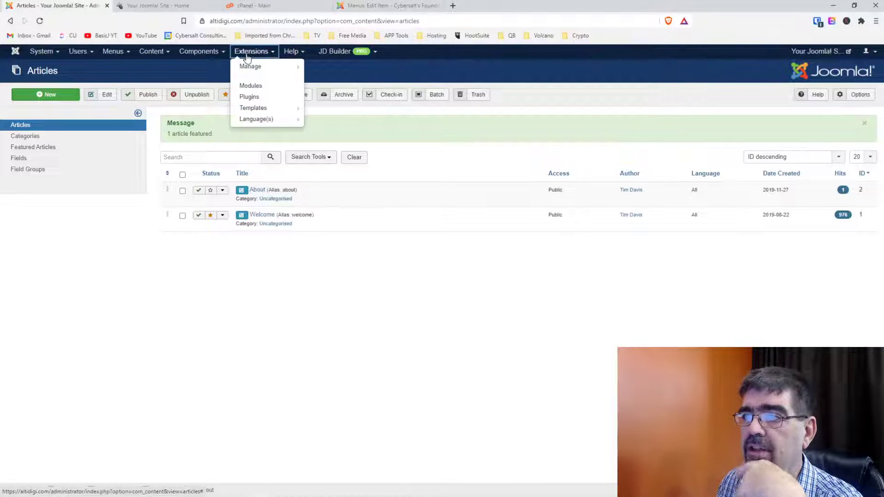
right_click(263, 109)
left_click(285, 113)
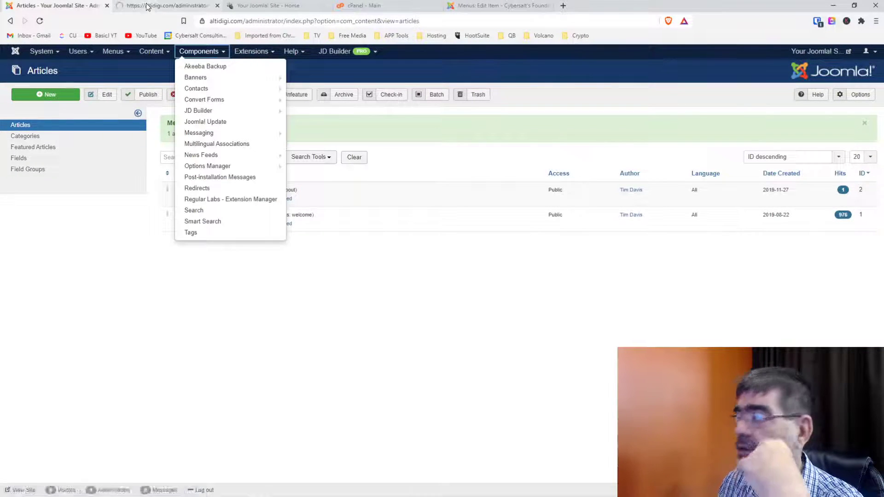
left_click(147, 7)
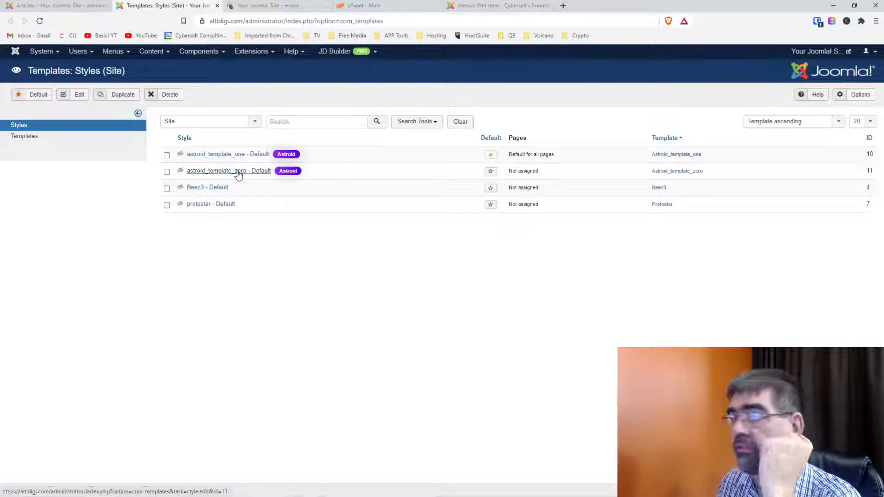
left_click(490, 172)
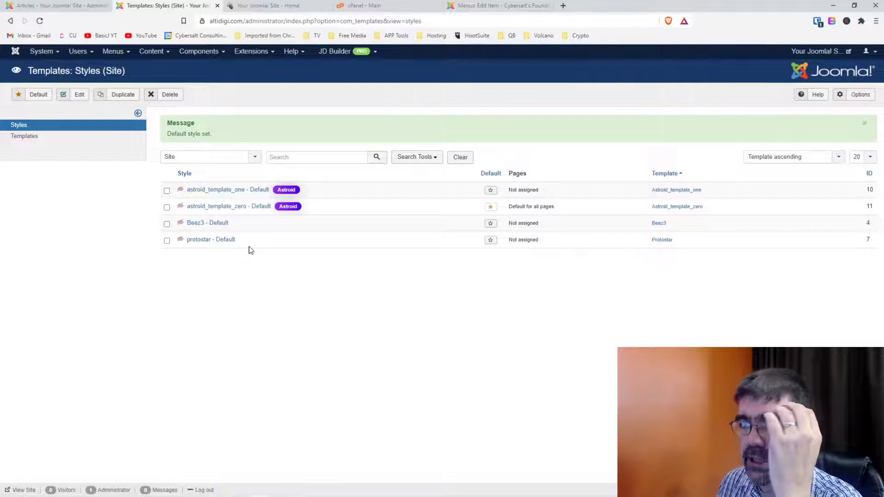
Reload the front page to preview the Astroid design, then return to Template Styles.
left_click(264, 6)
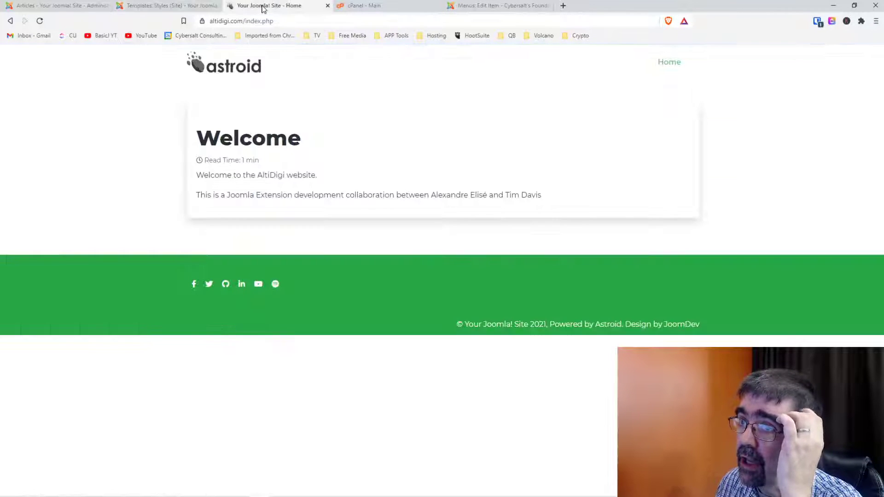
left_click(40, 21)
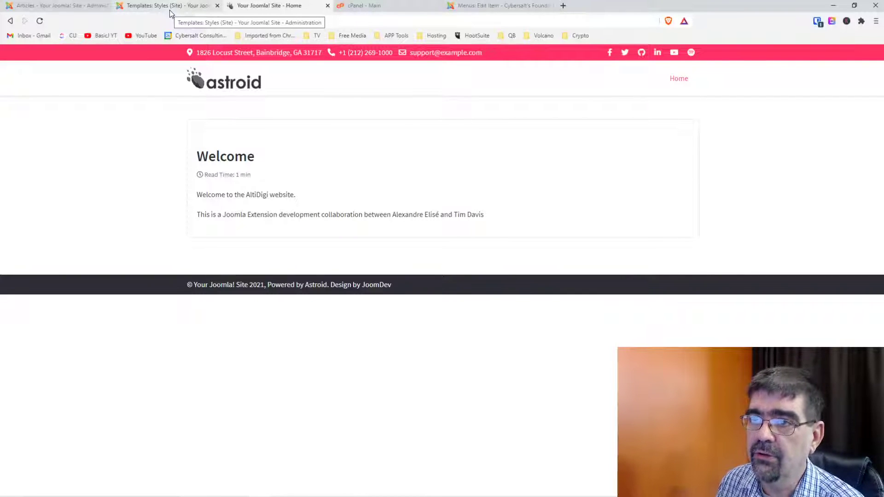
left_click(170, 13)
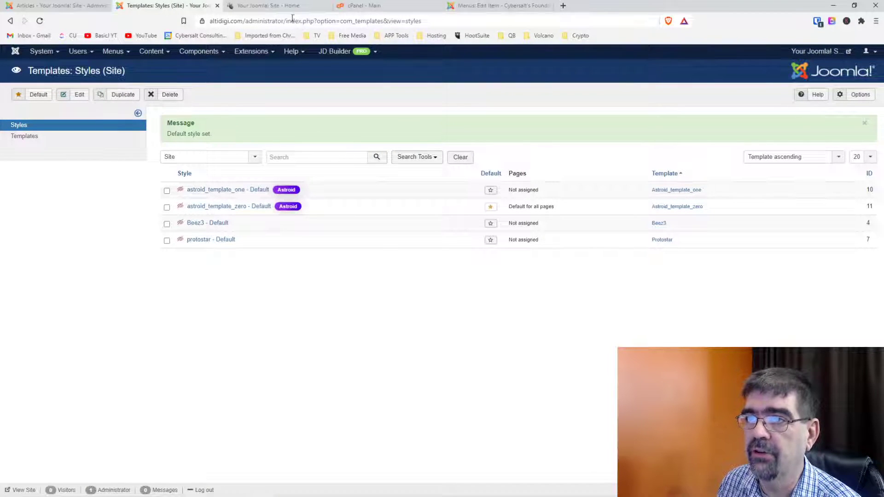
left_click(271, 6)
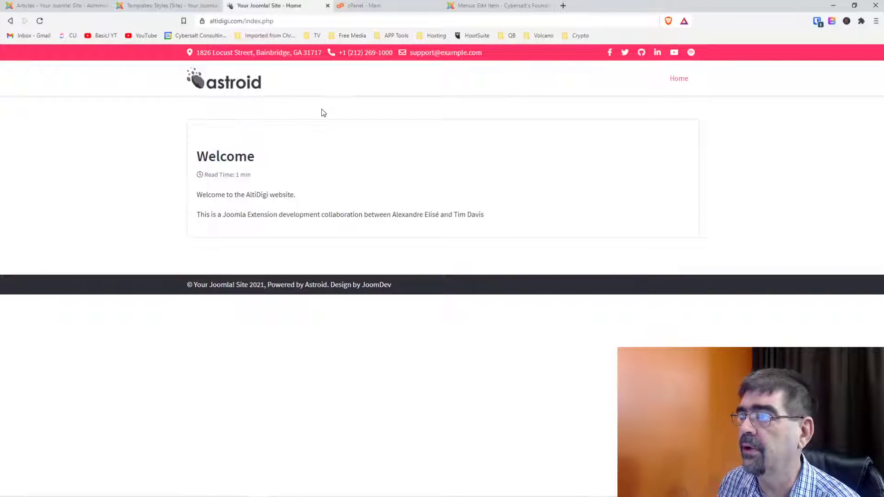
left_click(178, 9)
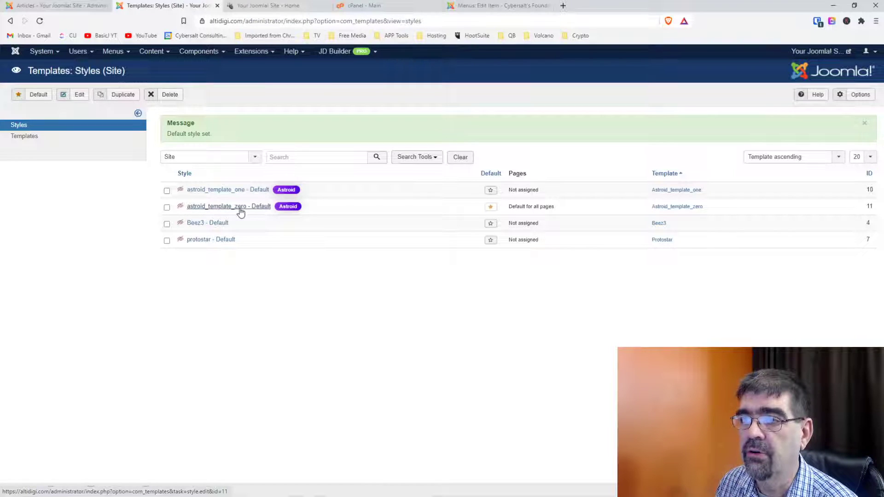
Open the astroid_template_zero - Default style and its Template Options in the Astroid manager.
left_click(240, 211)
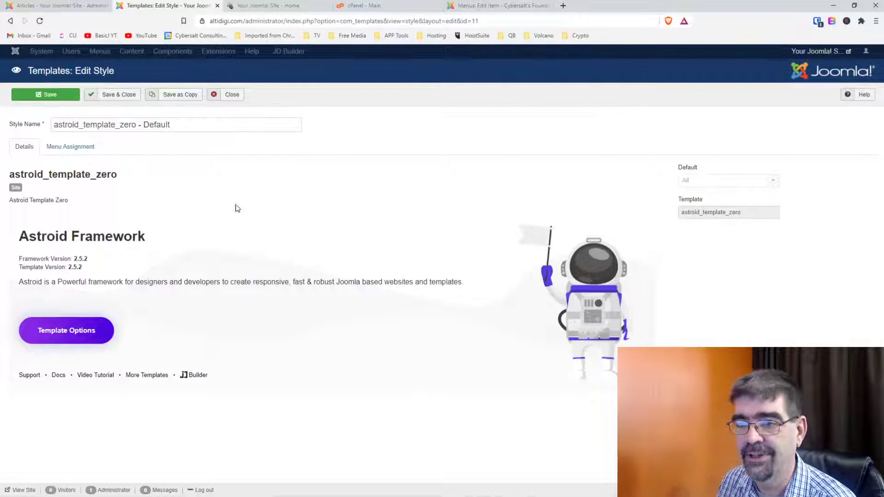
left_click(64, 335)
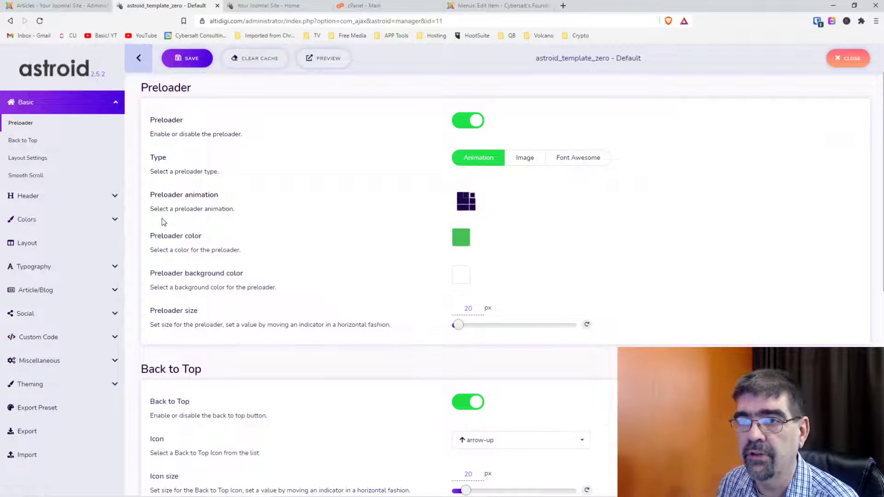
scroll(297, 225, "down", 8)
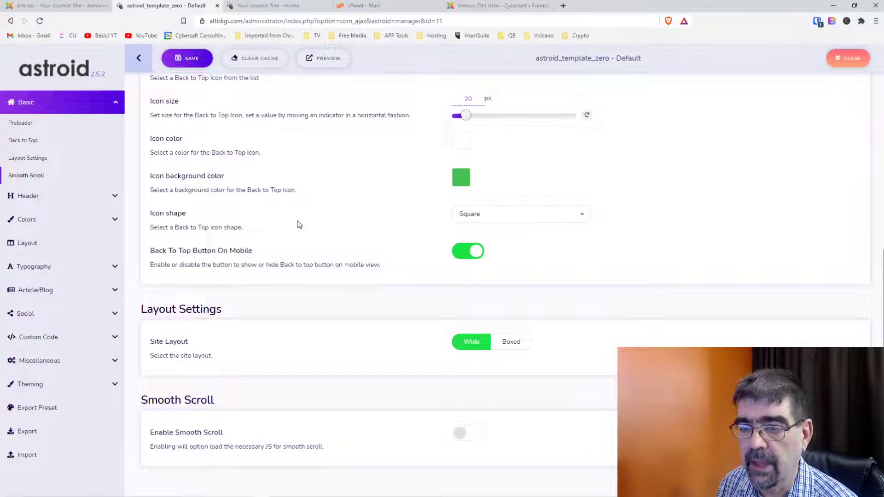
scroll(302, 227, "up", 8)
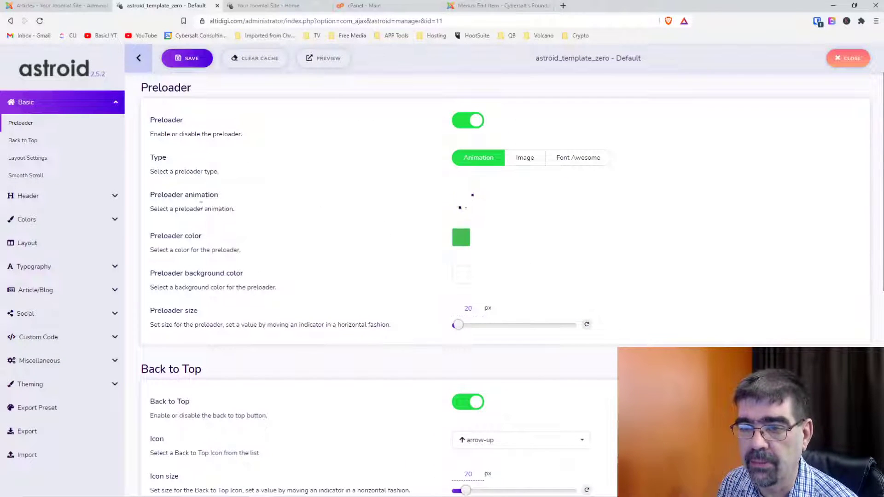
In Theming > Colors, switch the Primary theme colour from Pink to Orange.
left_click(114, 385)
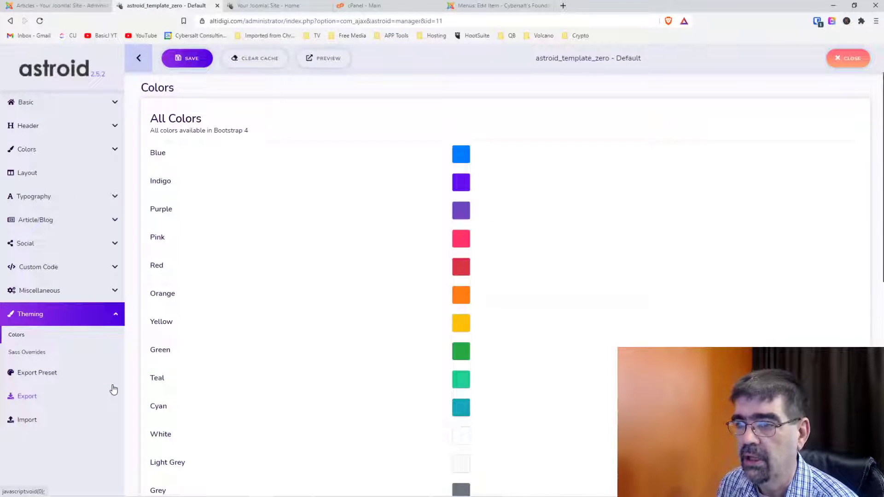
scroll(234, 285, "down", 2)
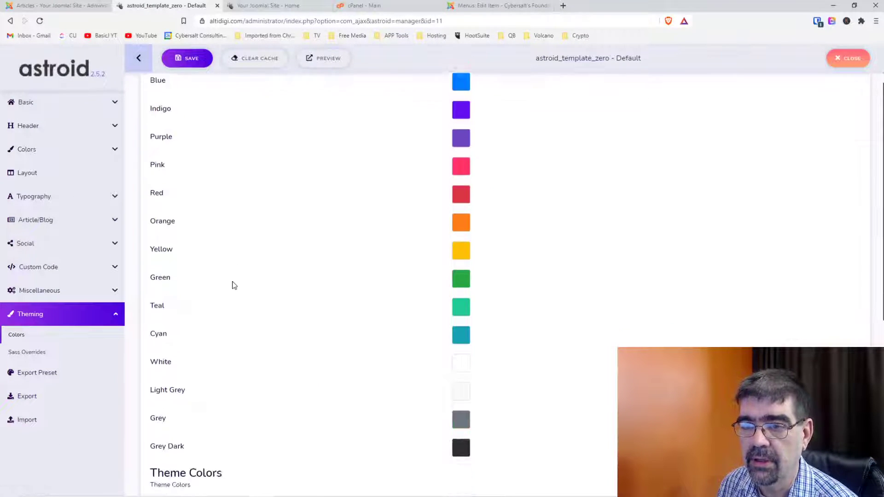
scroll(234, 285, "down", 1)
scroll(234, 286, "down", 4)
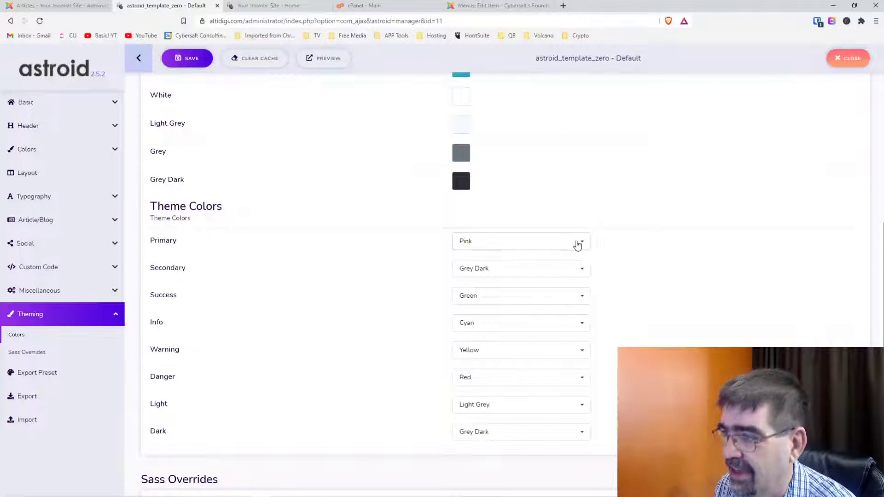
left_click(584, 243)
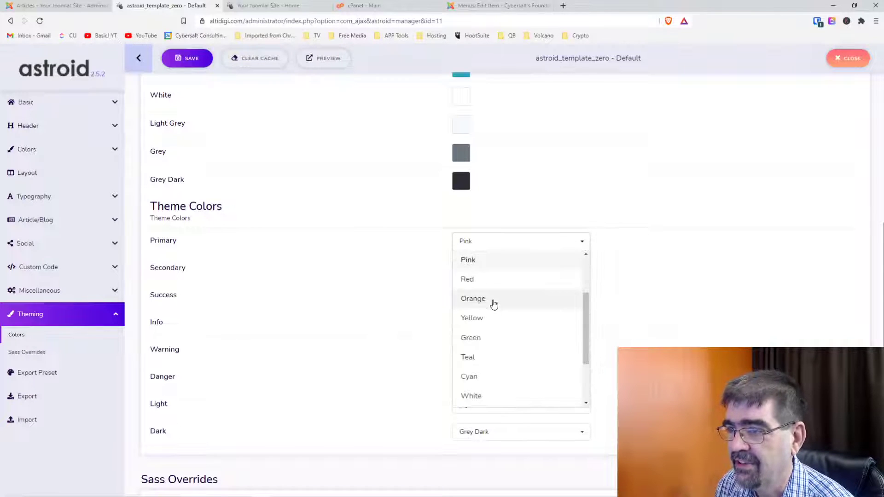
left_click(493, 300)
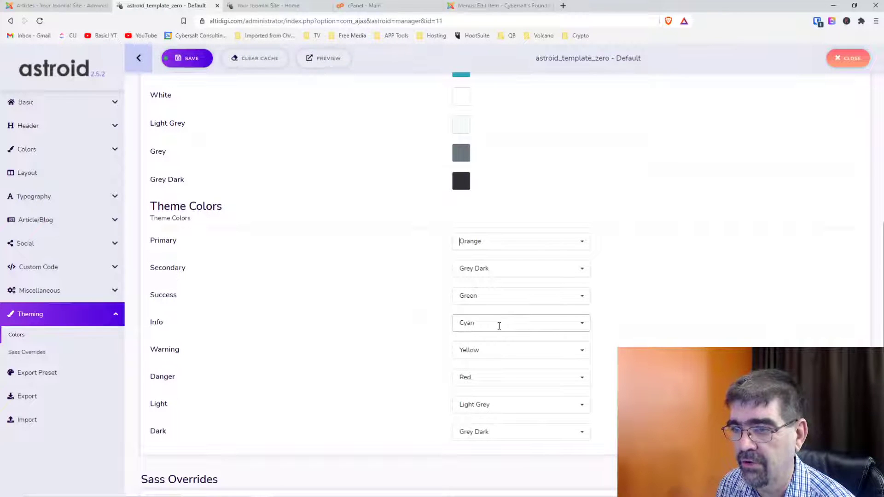
scroll(364, 336, "down", 2)
scroll(364, 336, "up", 9)
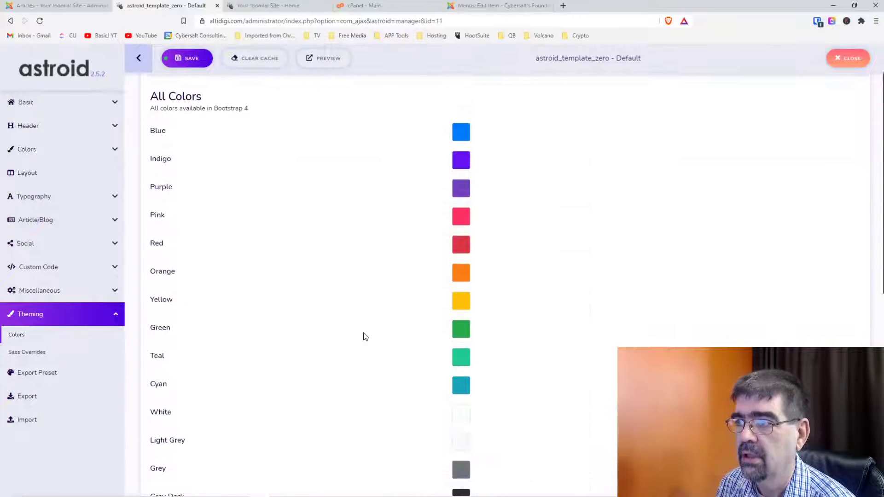
Save the new theme colour and reload the site's front page to see the orange top bar.
left_click(187, 59)
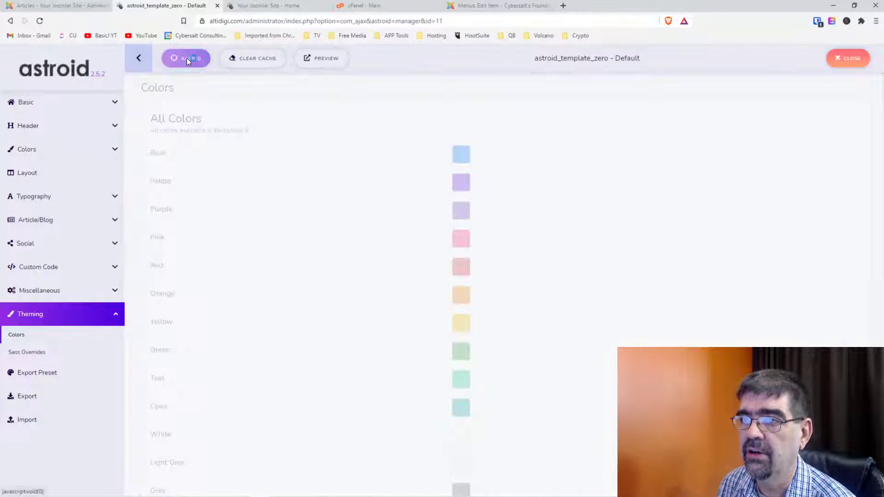
left_click(261, 6)
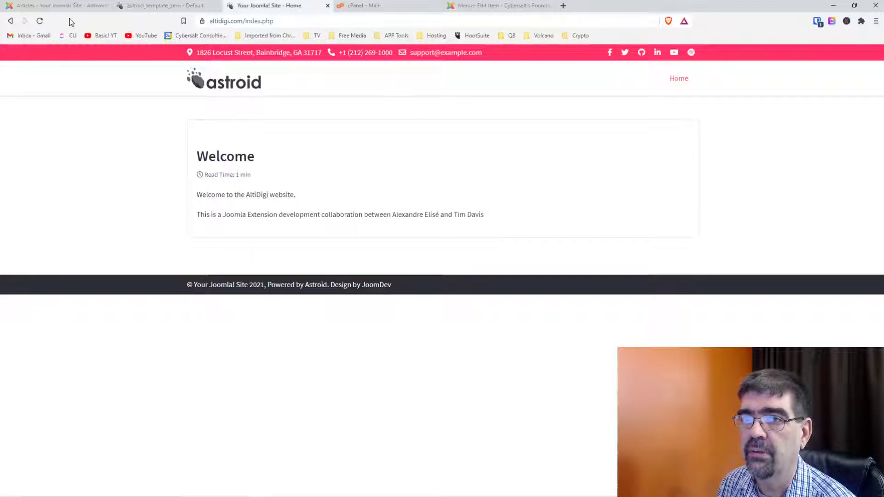
left_click(40, 21)
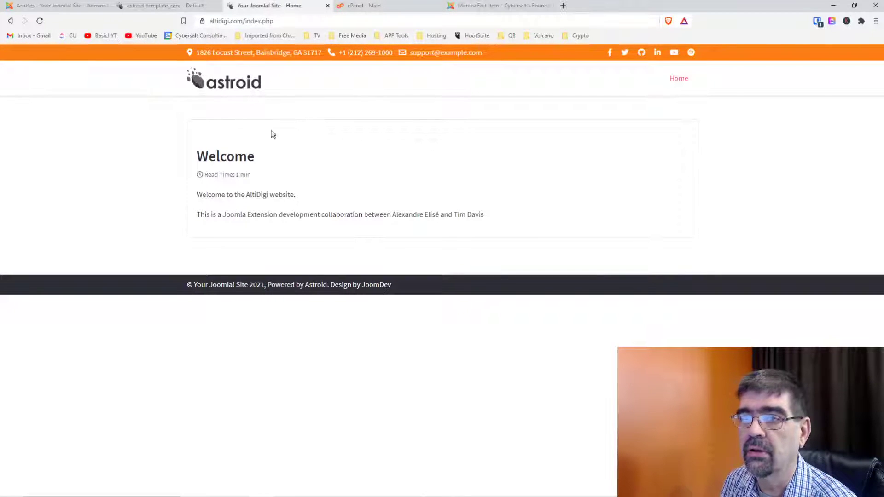
Reopen the Welcome article and add: 'We're excited to make this extension available so we aren't to worried about how this page looks yet!'.
left_click(77, 6)
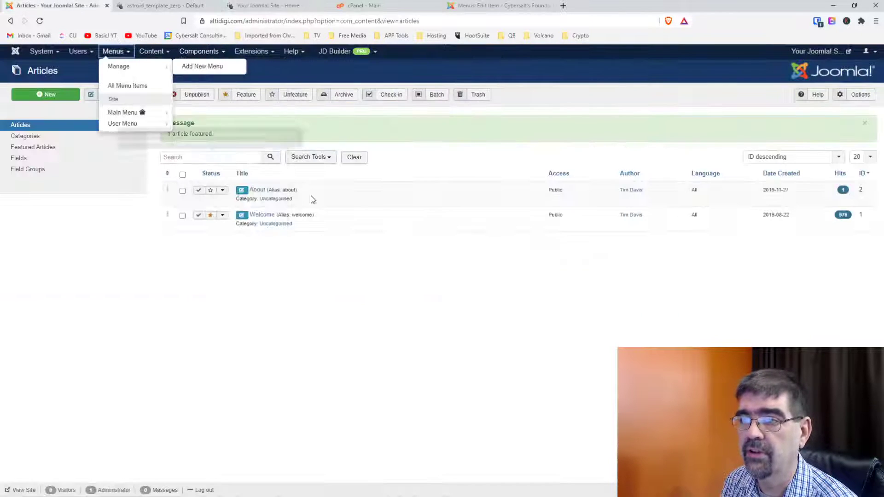
left_click(260, 217)
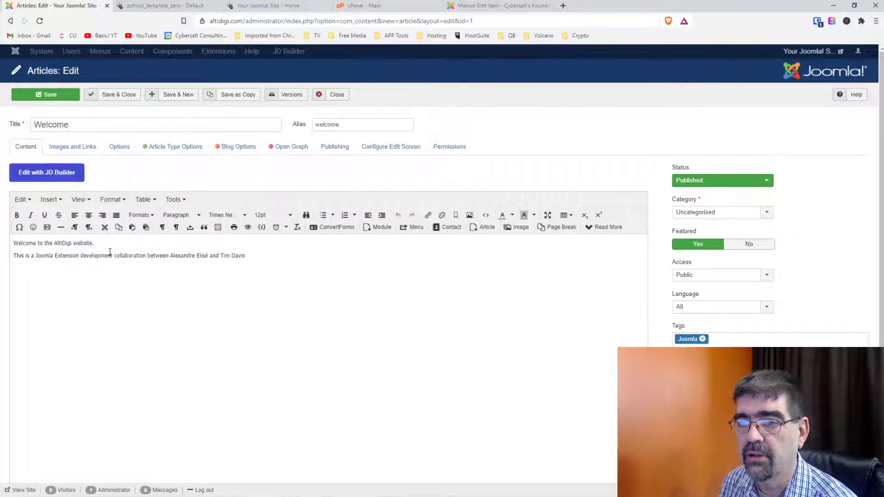
left_click(249, 256)
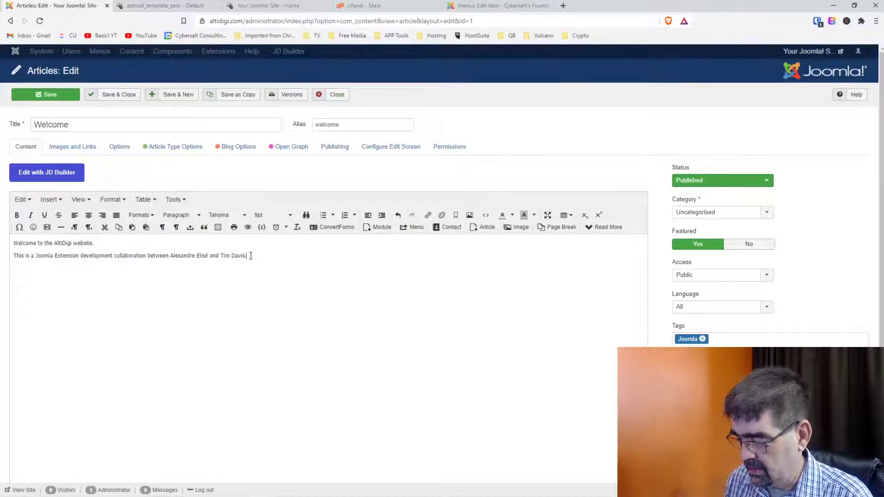
type("We're")
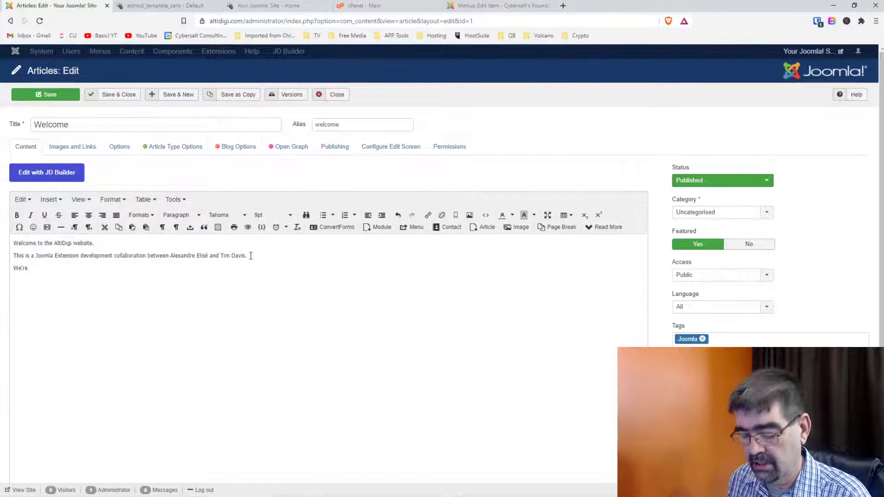
type(" excited to get")
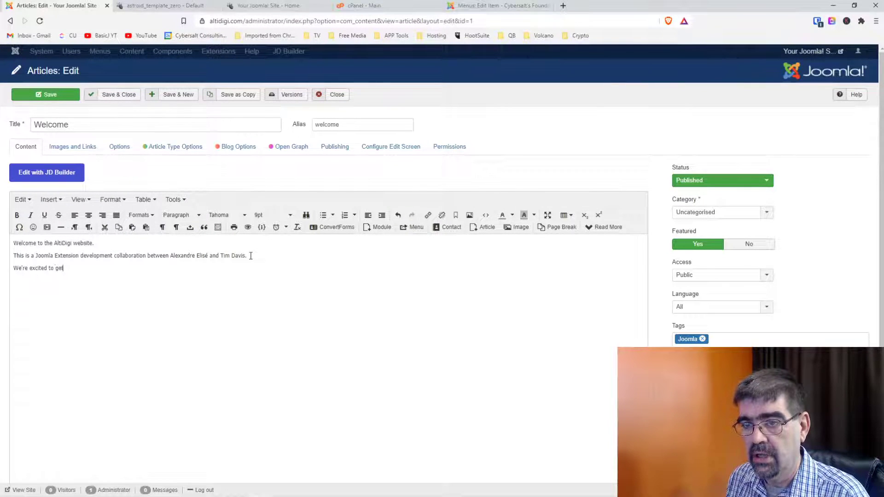
type(" this ")
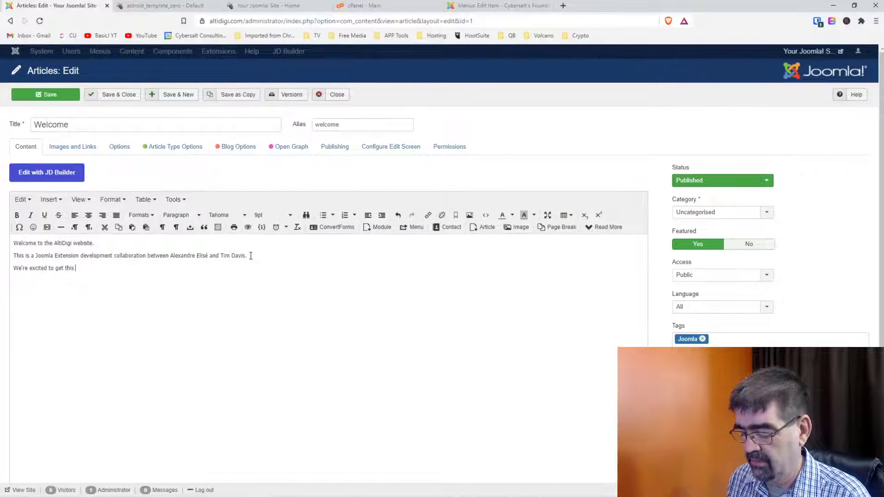
type("ext")
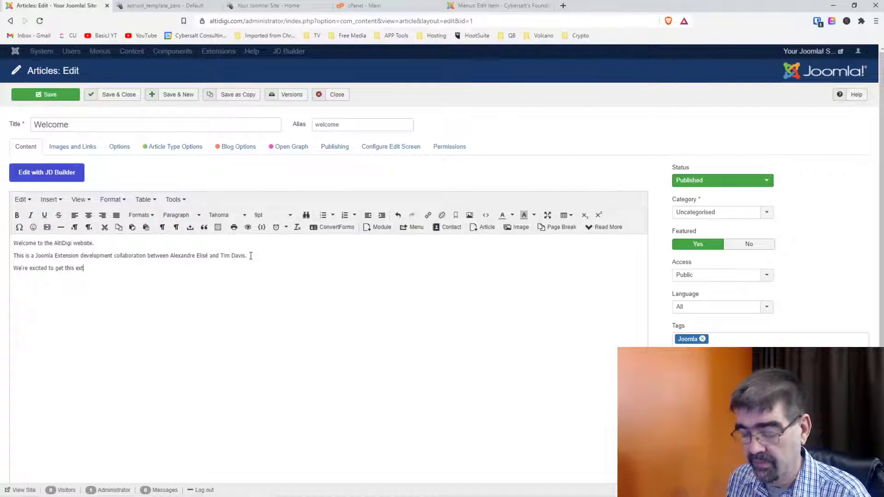
key("BackSpace")
key("BackSpace")
key("BackSpace")
key("BackSpace")
key("BackSpace")
key("BackSpace")
key("BackSpace")
type("m")
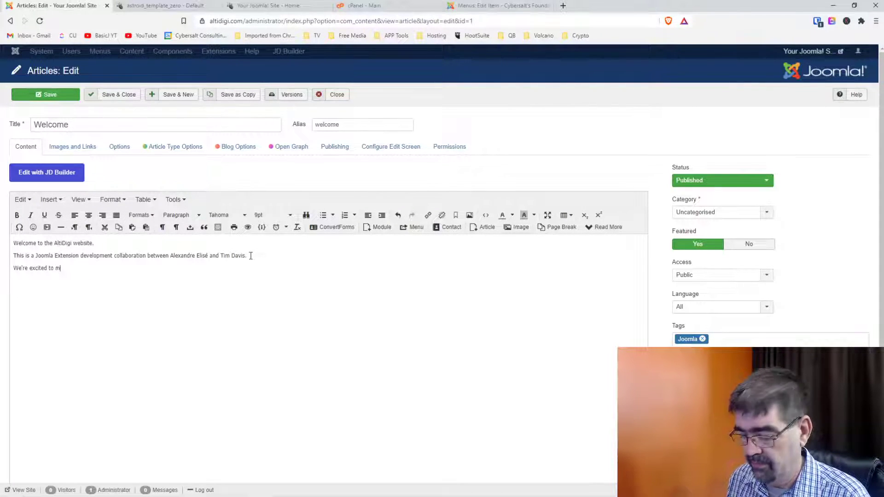
type("ake this ")
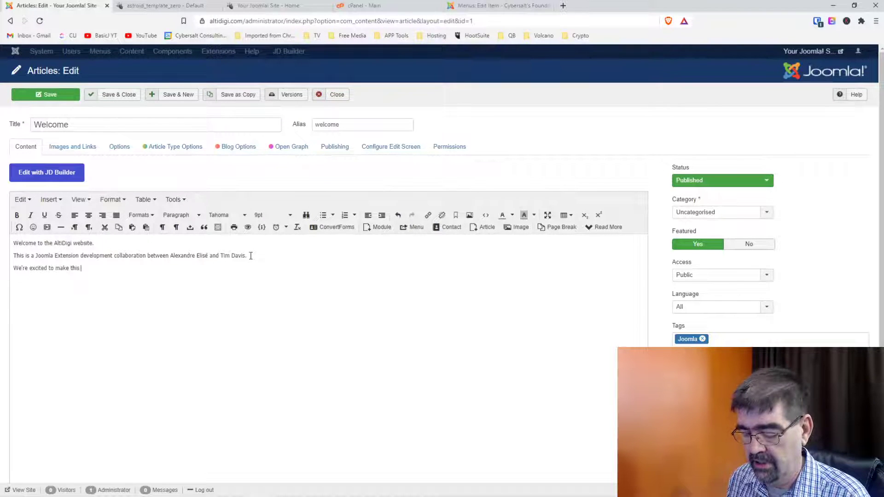
type("extension")
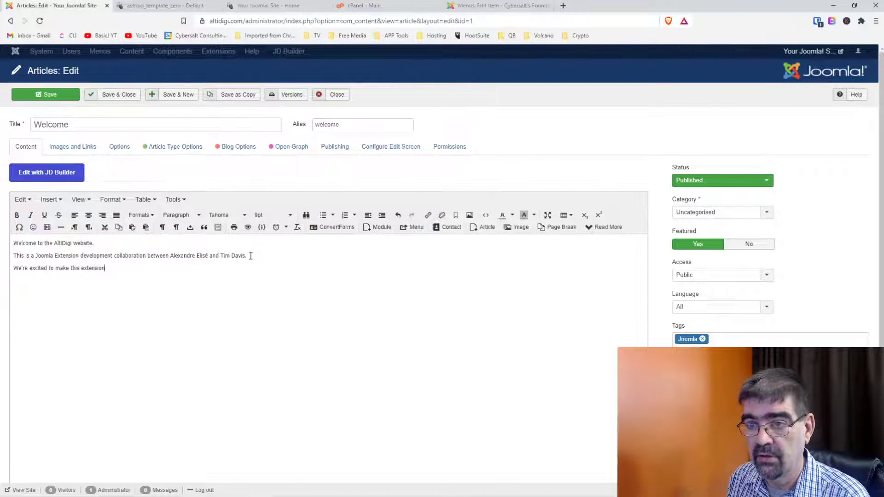
type(" available")
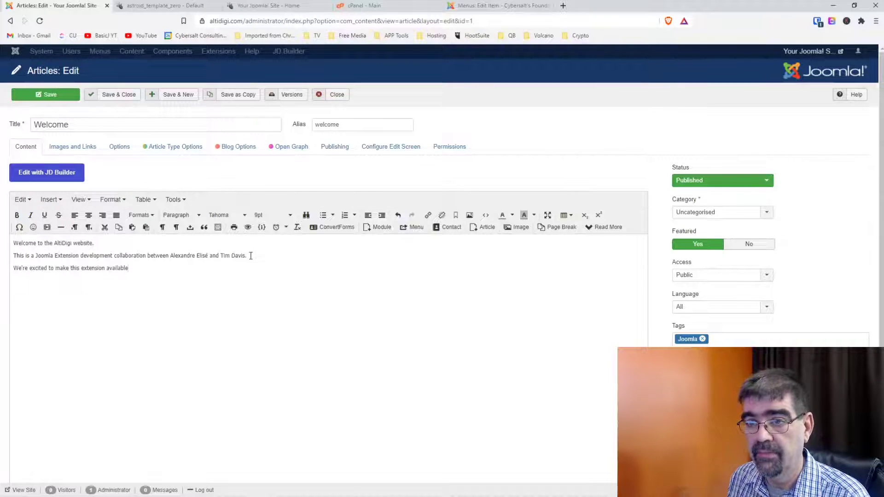
type(" so w")
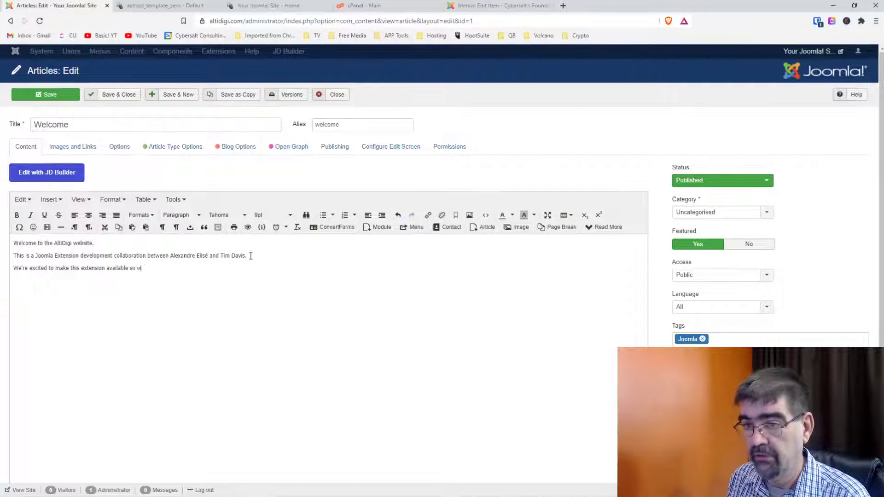
type("erren't")
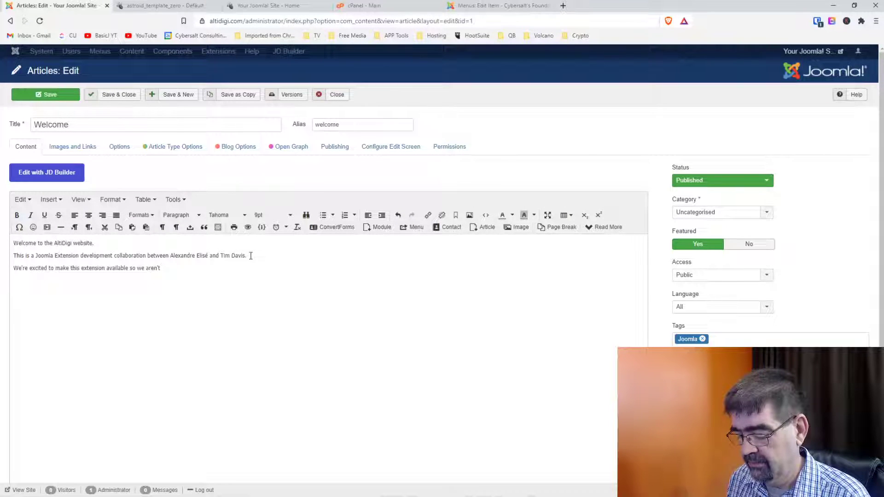
type("to worre")
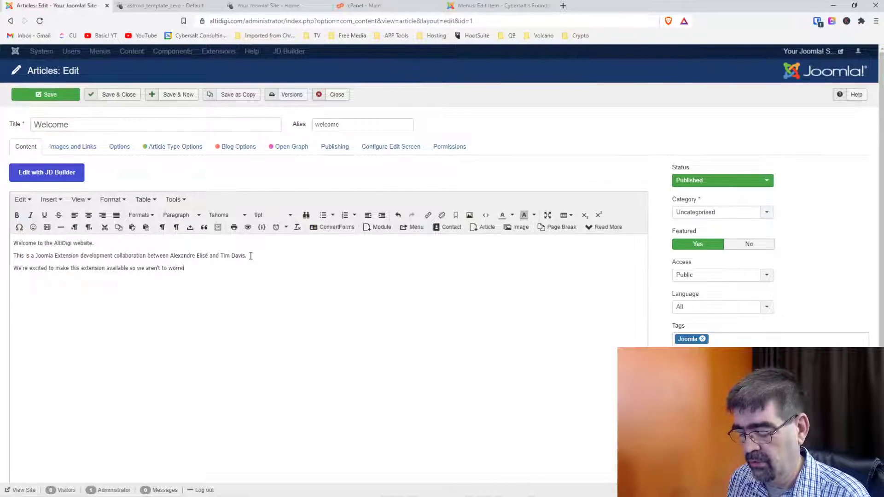
type("idied ")
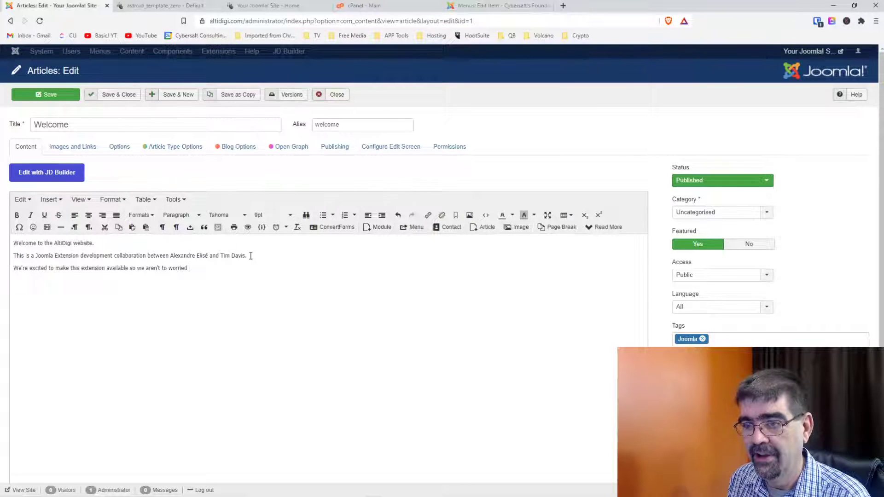
type("abot t ho")
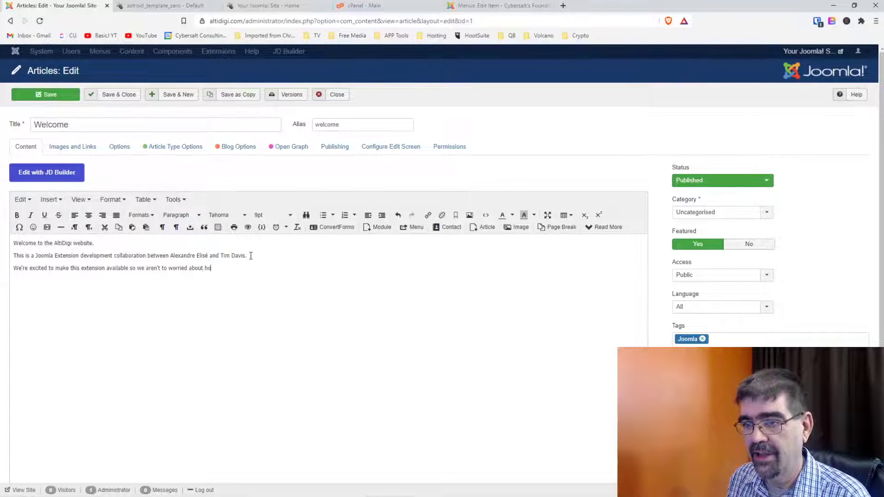
type("w this page look")
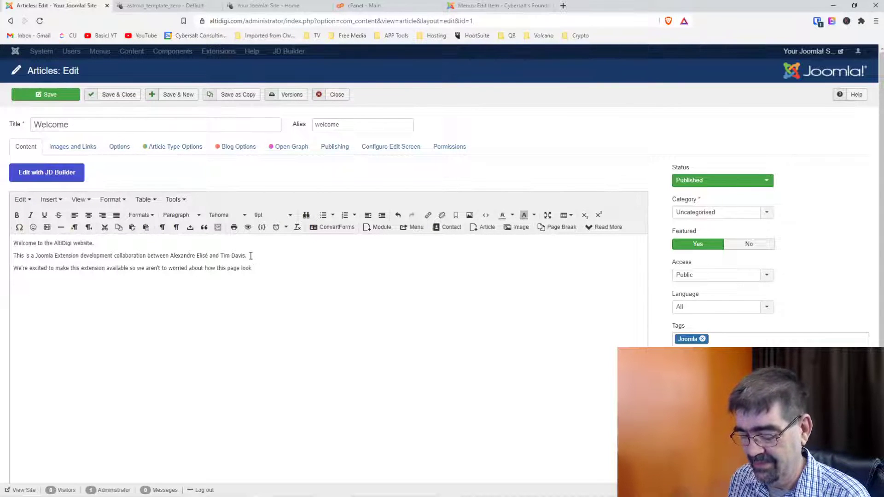
type("s yet!")
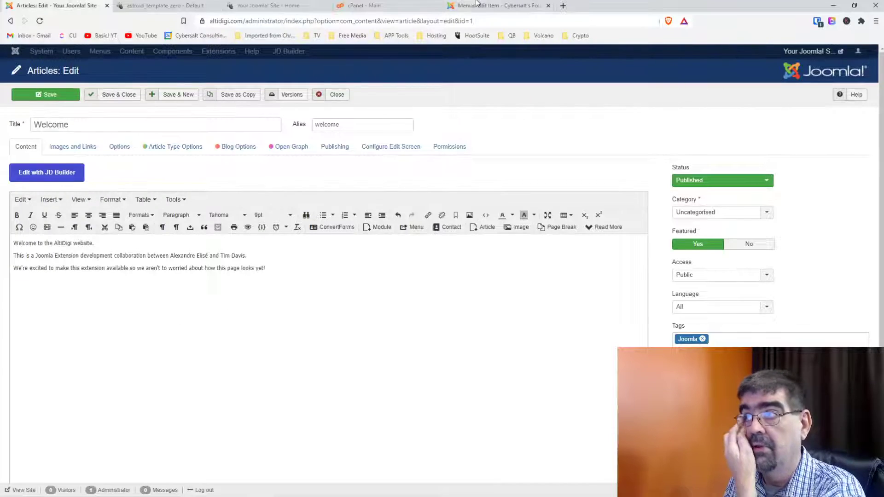
In a new tab, load 'Free Images - Pixabay' from the Free Media bookmarks folder.
left_click(562, 6)
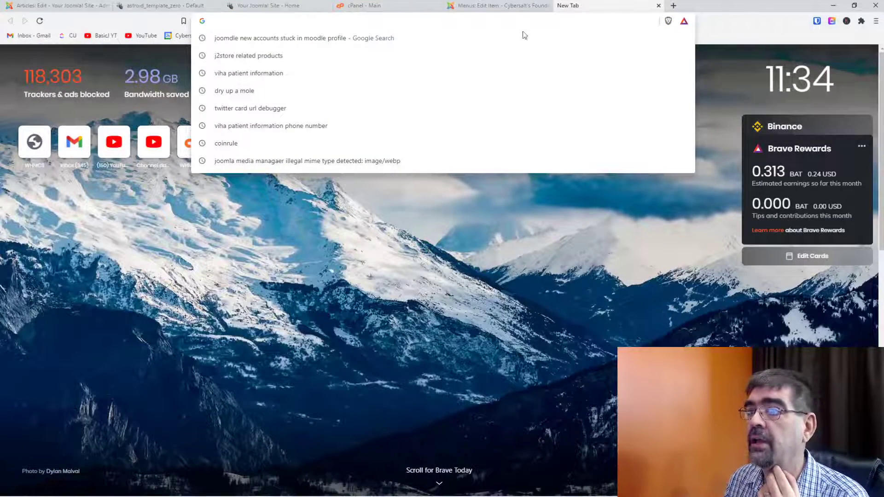
left_click(522, 288)
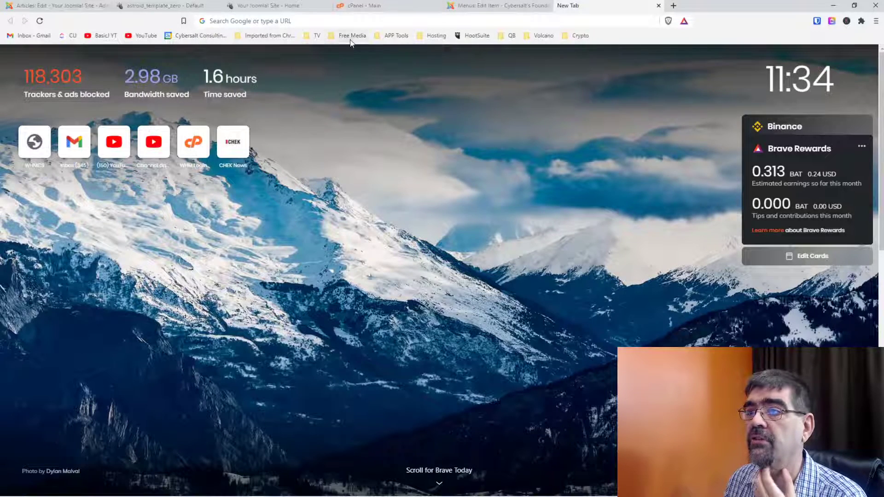
left_click(350, 36)
left_click(354, 62)
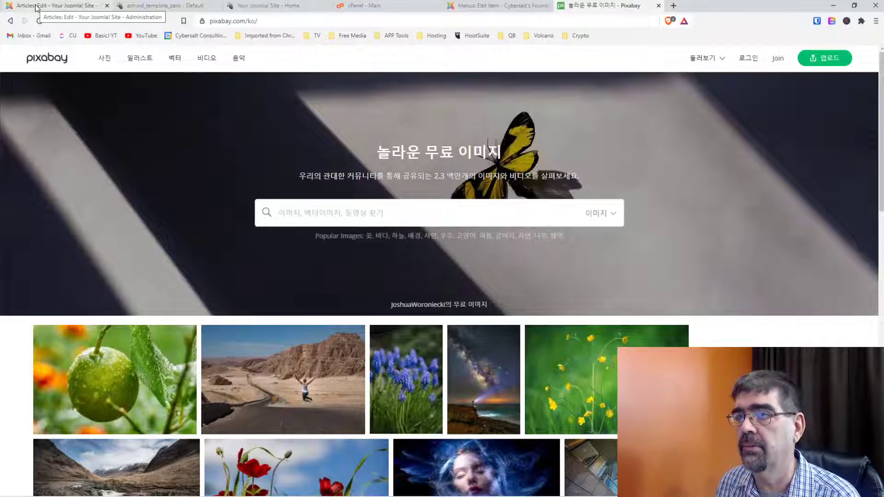
Save and close the Welcome article, then bring up the foundation site's Home menu item editor.
left_click(37, 8)
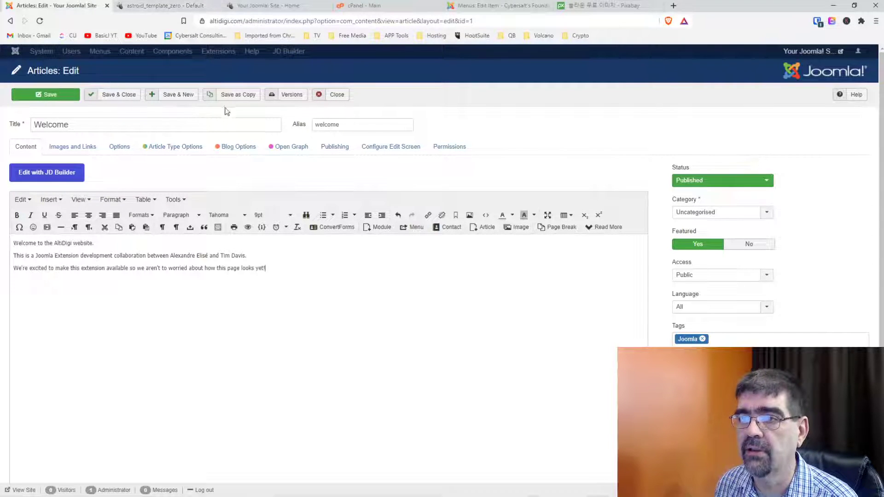
left_click(132, 102)
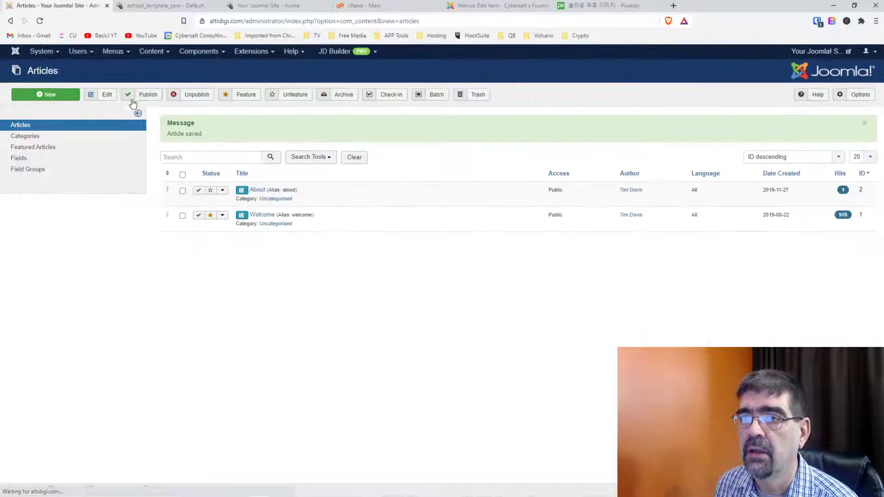
left_click(199, 52)
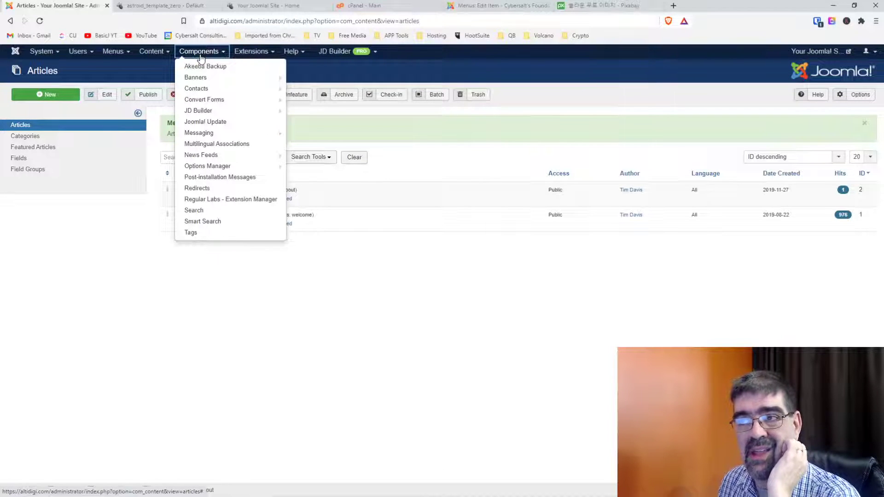
left_click(484, 8)
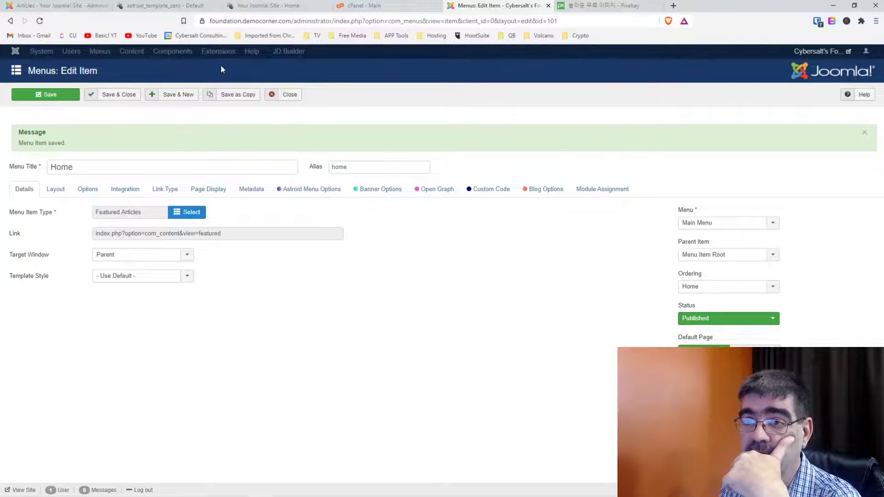
Save the Home menu item and trash its duplicate Home (2), leaving Home and About.
left_click(231, 100)
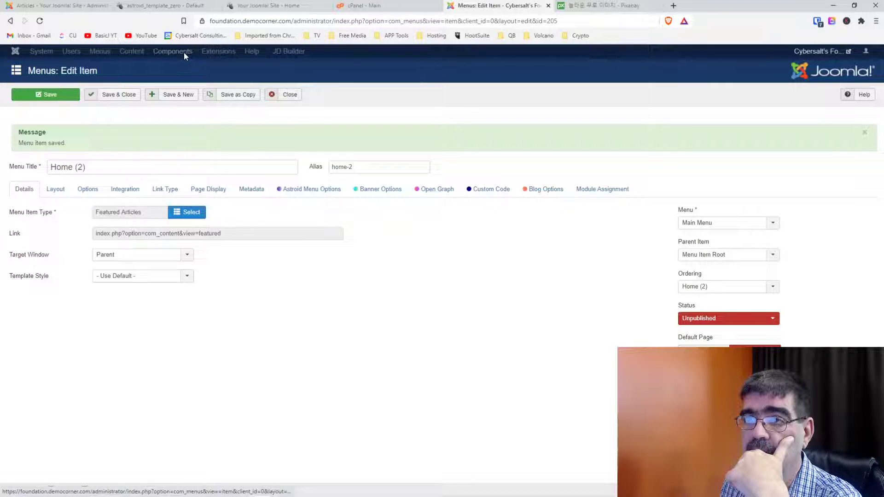
left_click(119, 99)
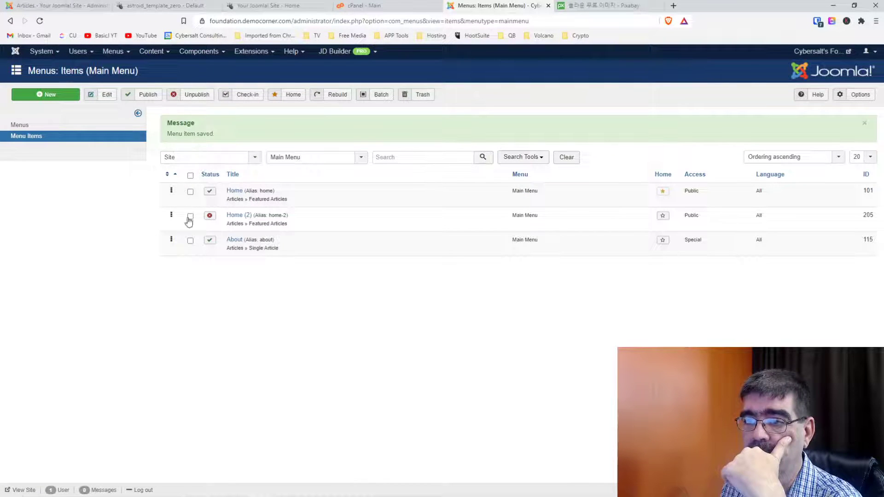
left_click(190, 216)
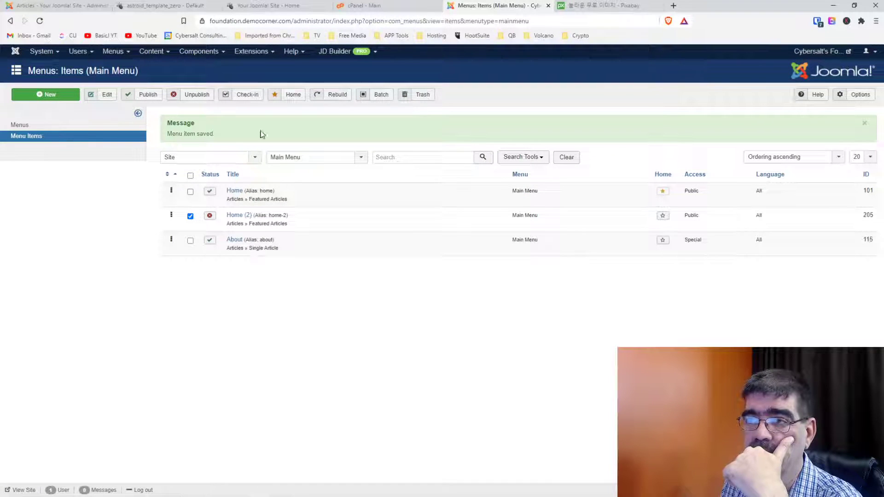
left_click(412, 100)
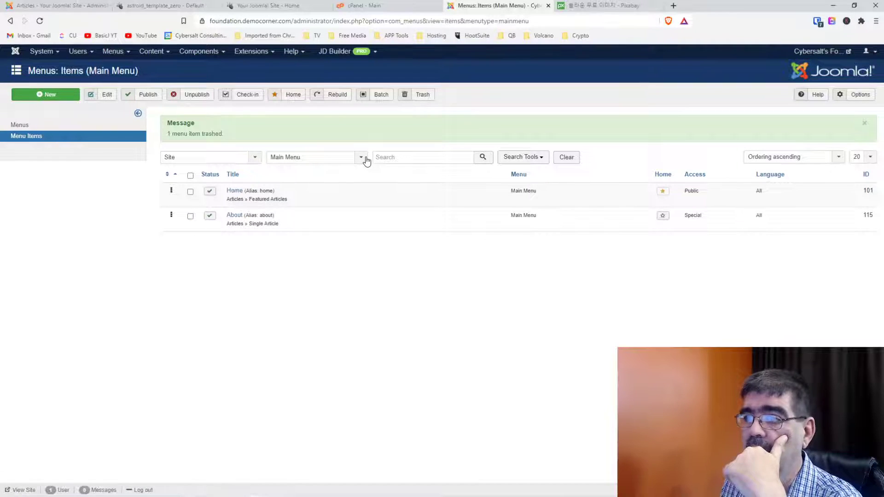
left_click(430, 101)
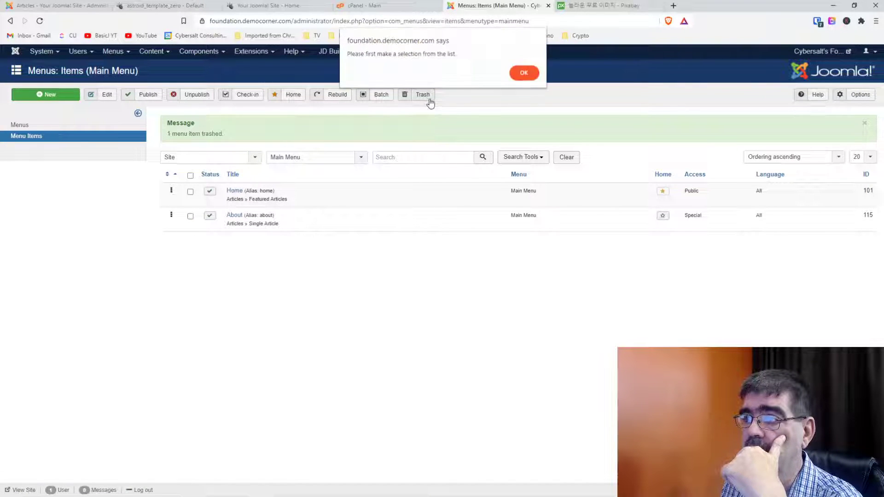
left_click(518, 73)
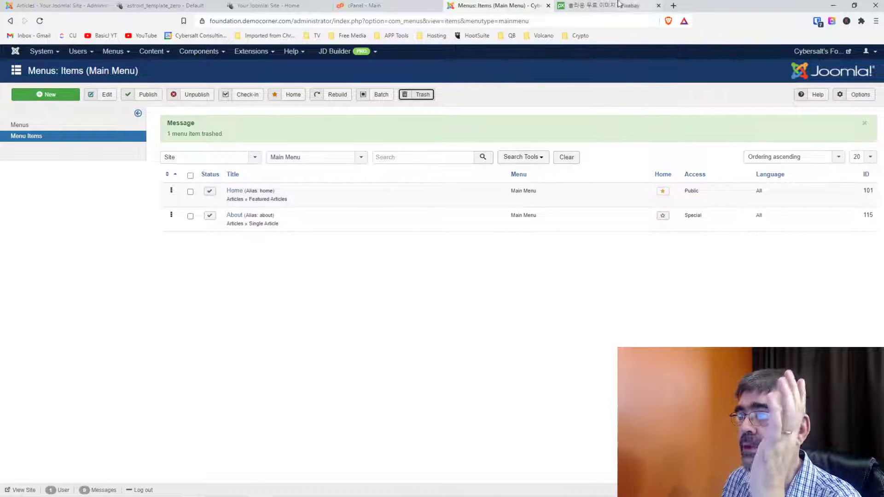
left_click(595, 6)
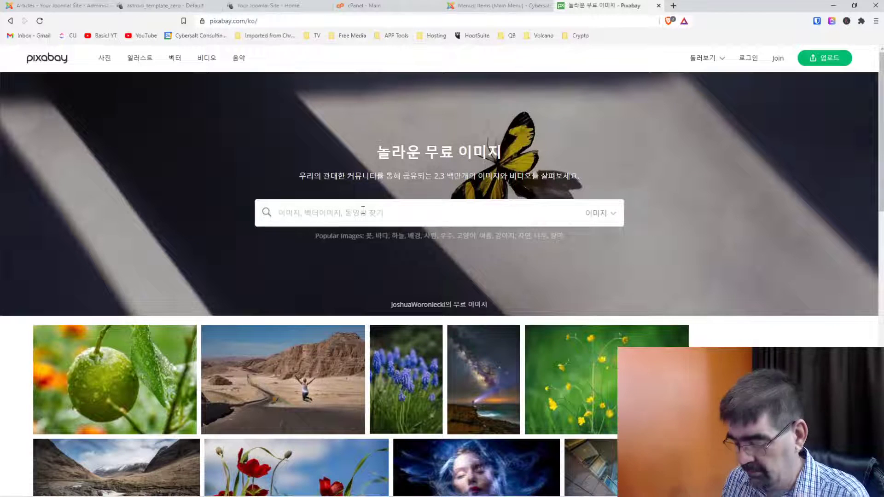
Search Pixabay for 'mess' images.
type("mess")
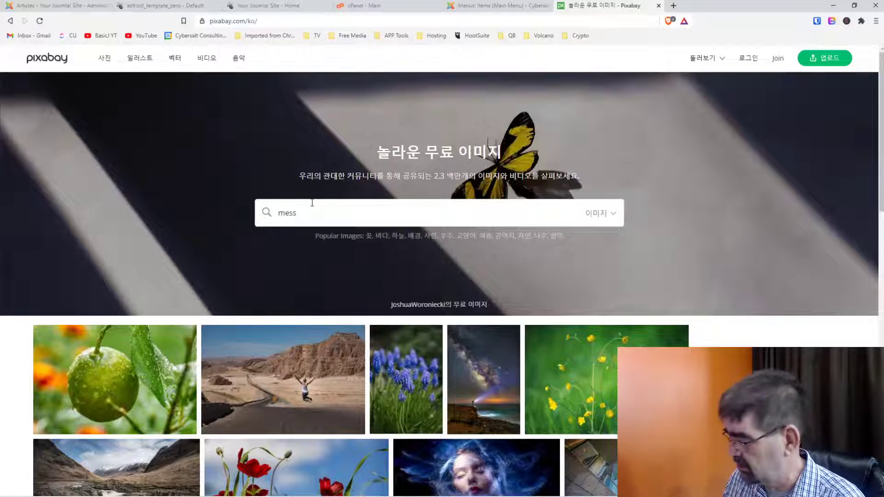
key("Return")
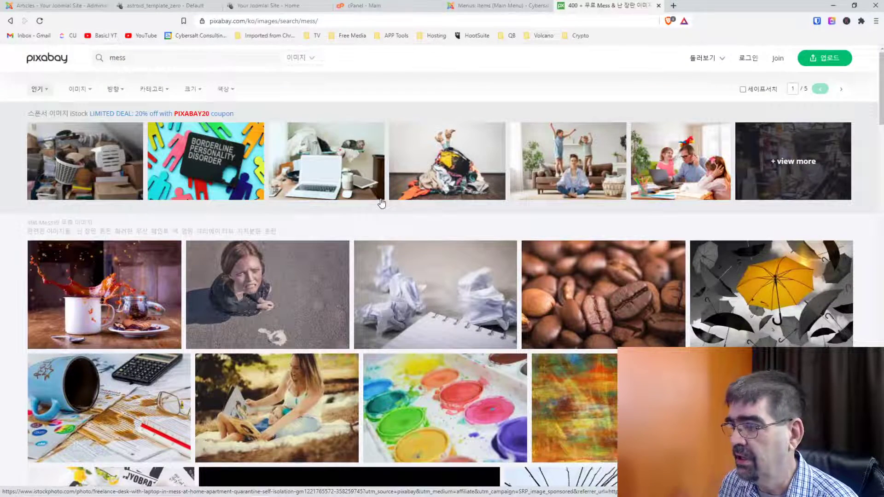
Browse the 'mess' results and open kaboompics' Creative Mess keyboard desk photo.
scroll(381, 203, "down", 3)
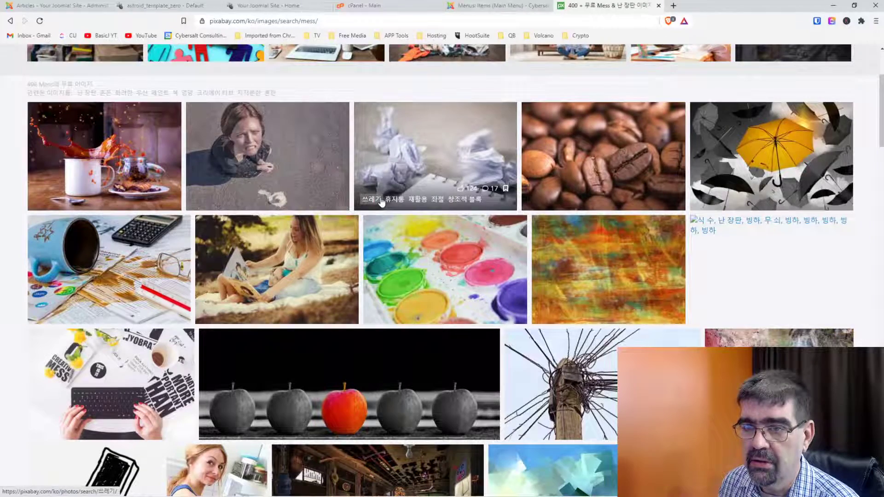
scroll(382, 202, "down", 1)
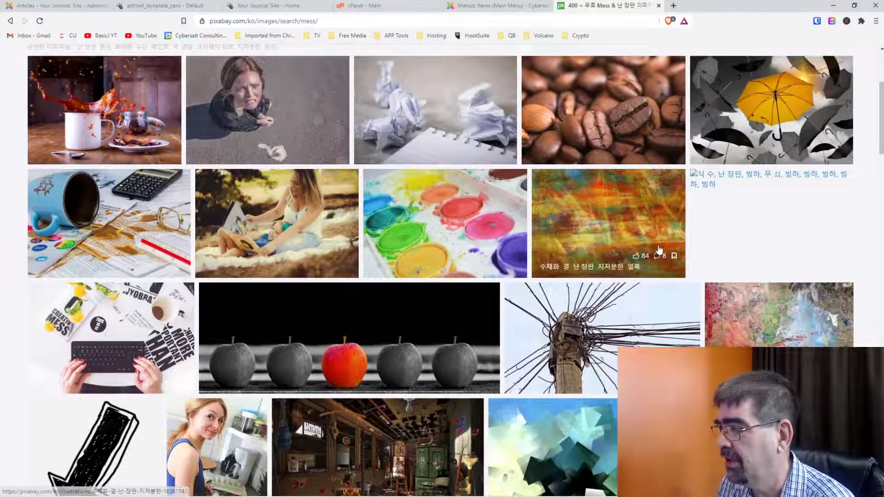
scroll(659, 250, "down", 4)
scroll(660, 250, "down", 2)
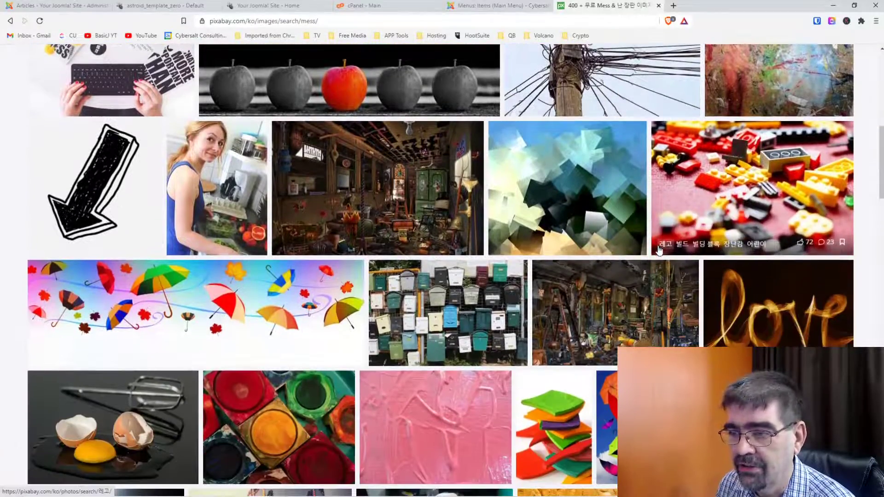
scroll(660, 250, "down", 2)
scroll(659, 250, "down", 4)
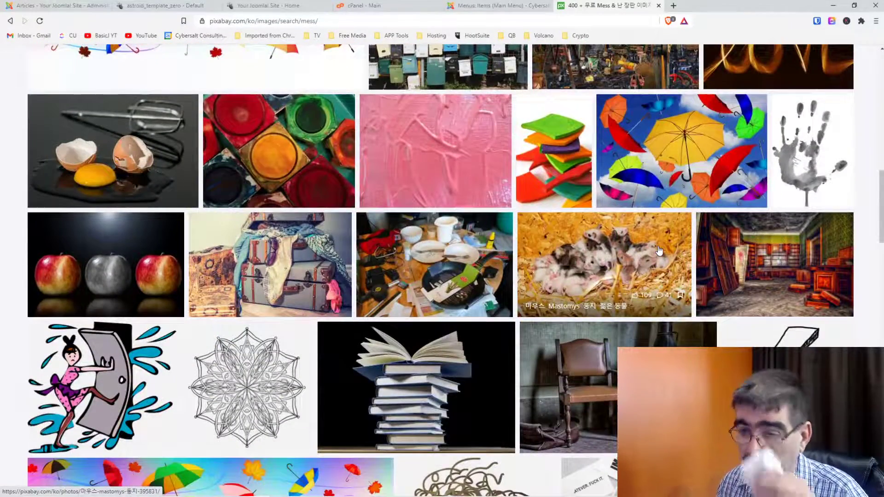
scroll(659, 250, "up", 15)
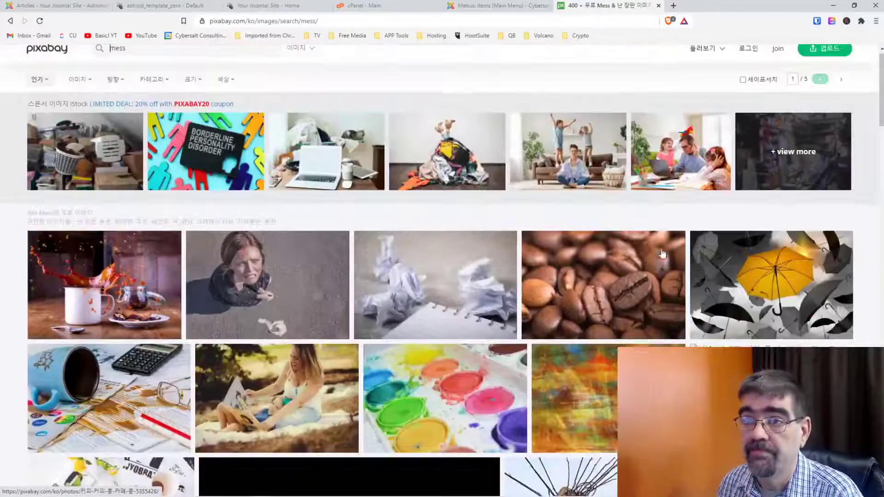
scroll(631, 247, "down", 14)
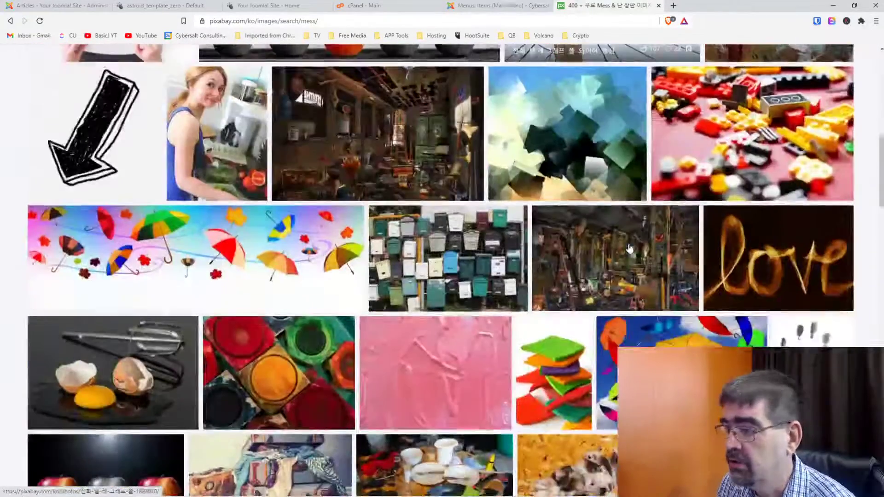
scroll(630, 248, "down", 7)
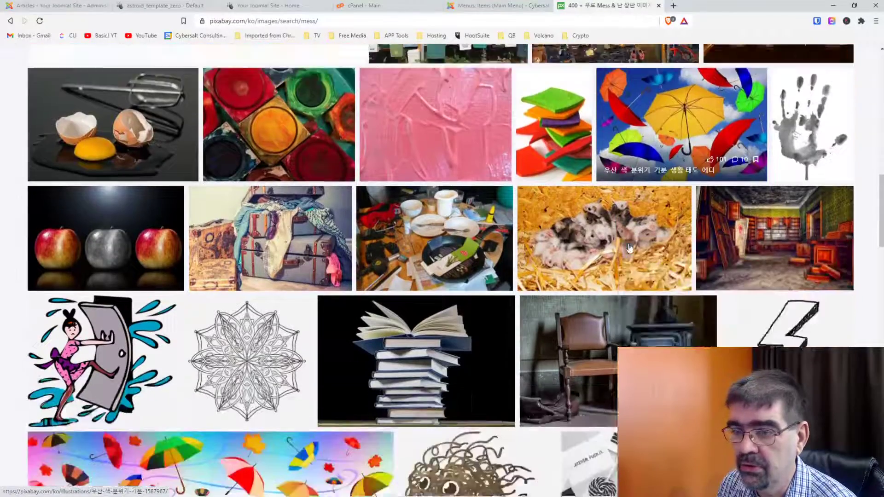
scroll(630, 249, "down", 3)
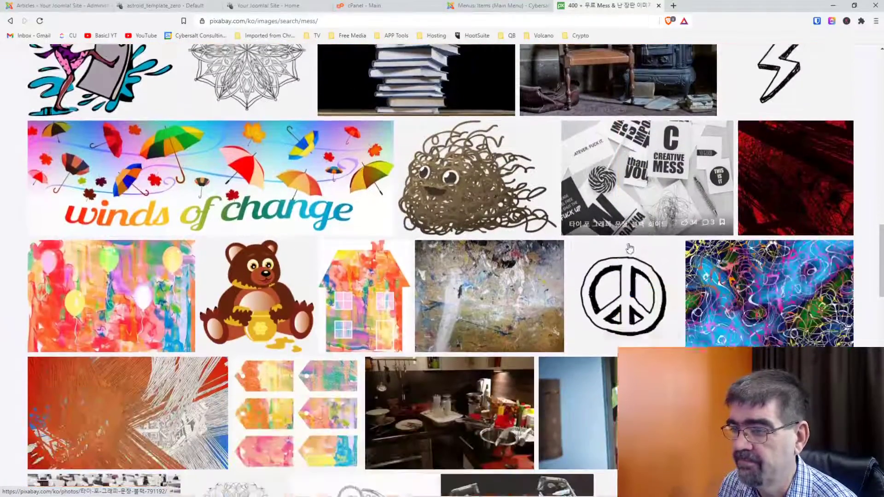
scroll(630, 248, "down", 9)
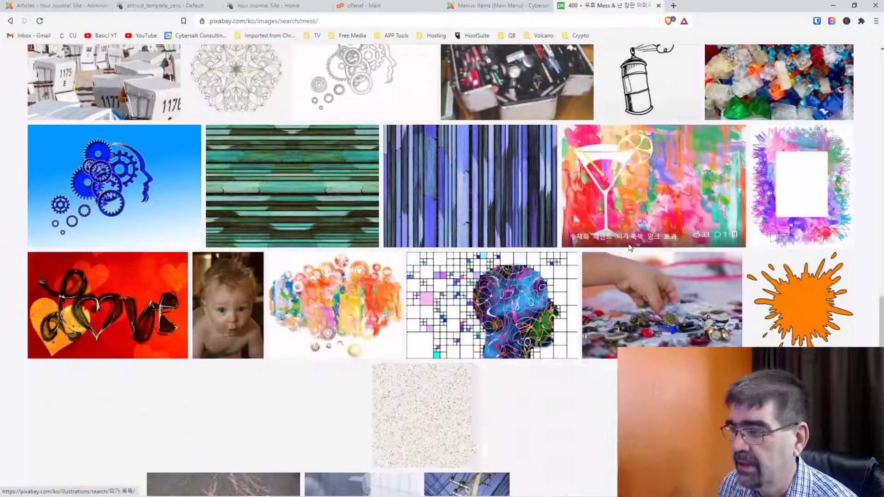
scroll(630, 249, "up", 20)
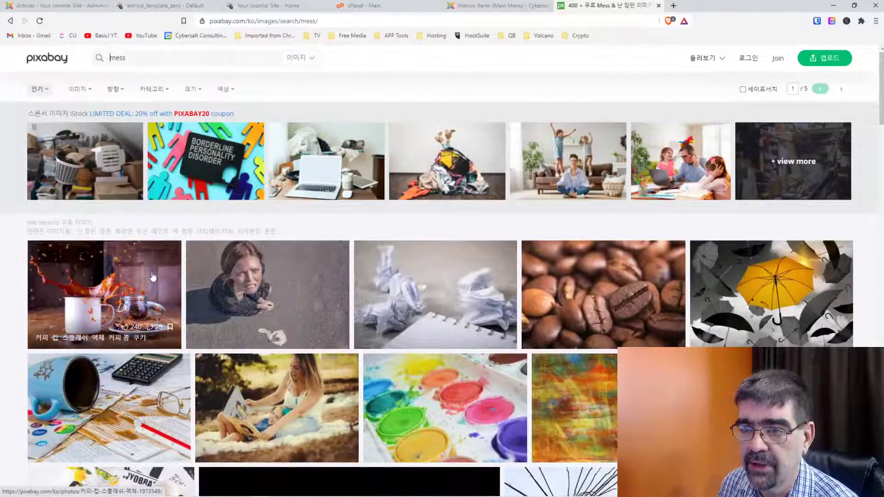
scroll(91, 314, "down", 2)
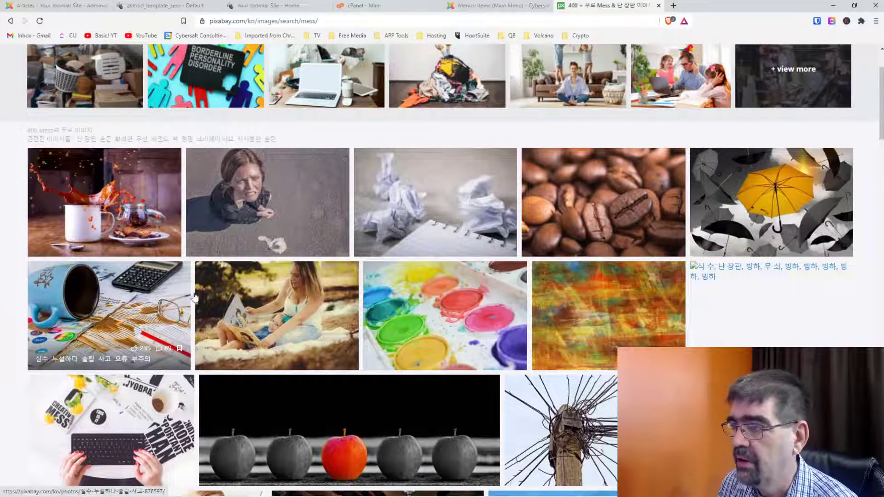
scroll(196, 297, "down", 2)
scroll(205, 297, "down", 4)
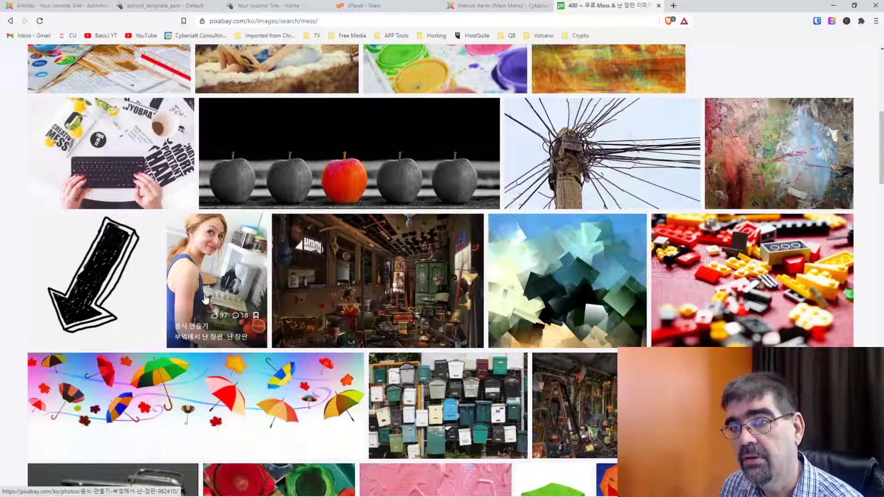
left_click(111, 149)
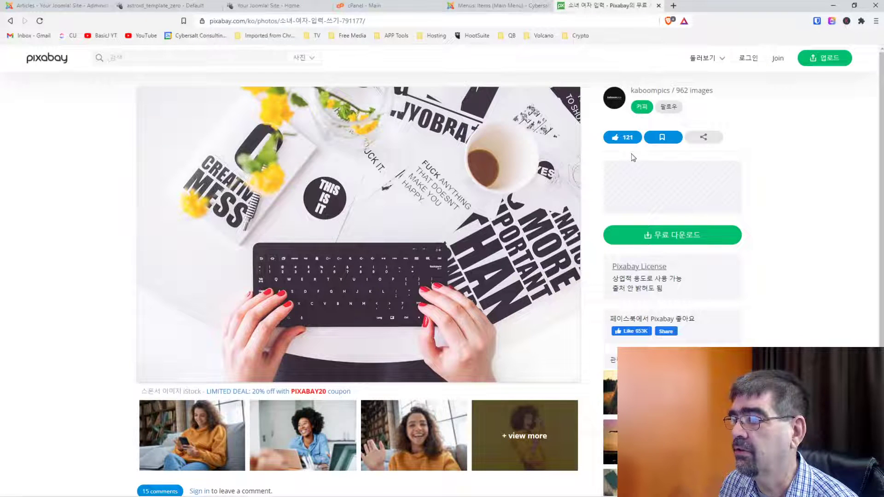
Choose a download size for the Creative Mess photo and save it as mess.jpg in the delete folder.
left_click(655, 235)
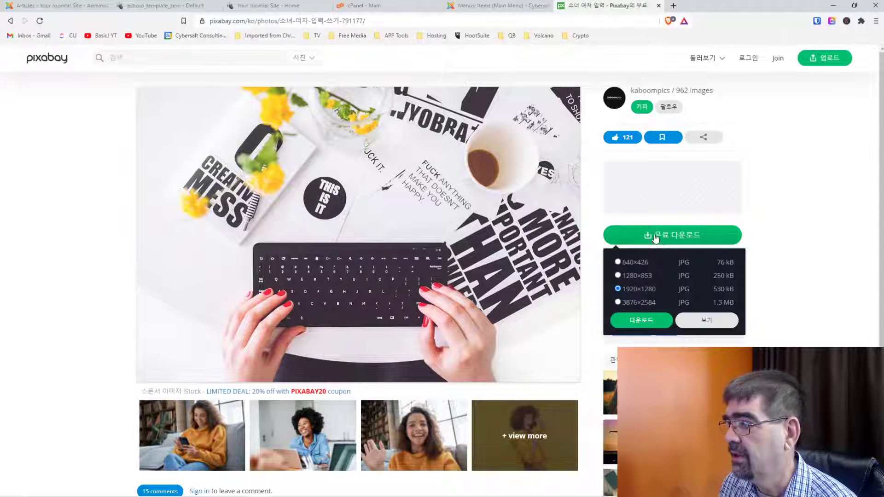
left_click(641, 320)
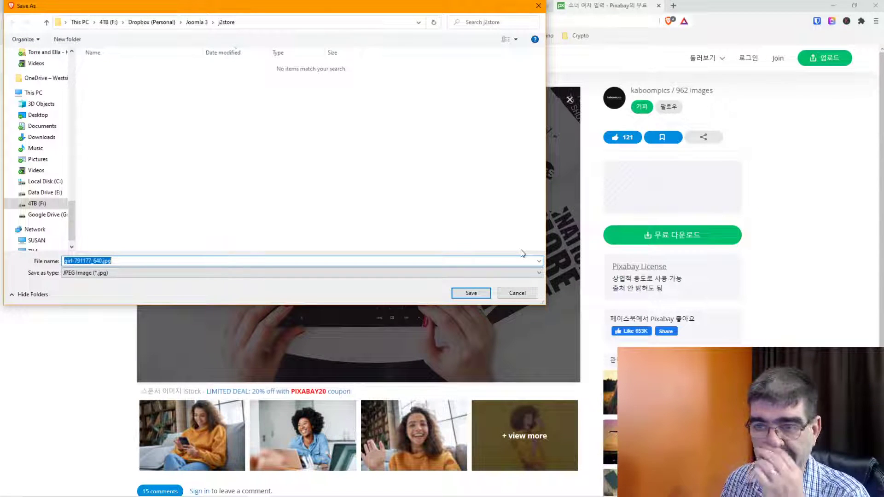
type("mess")
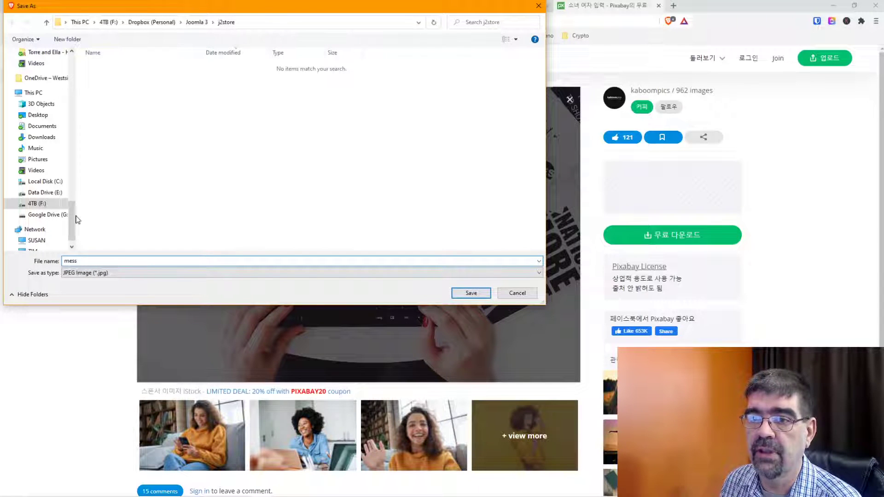
left_click_drag(72, 221, 72, 69)
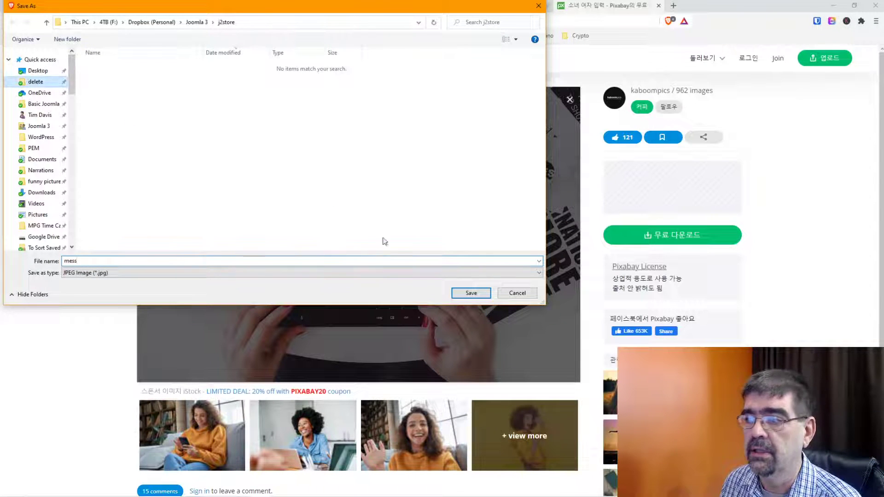
left_click(462, 293)
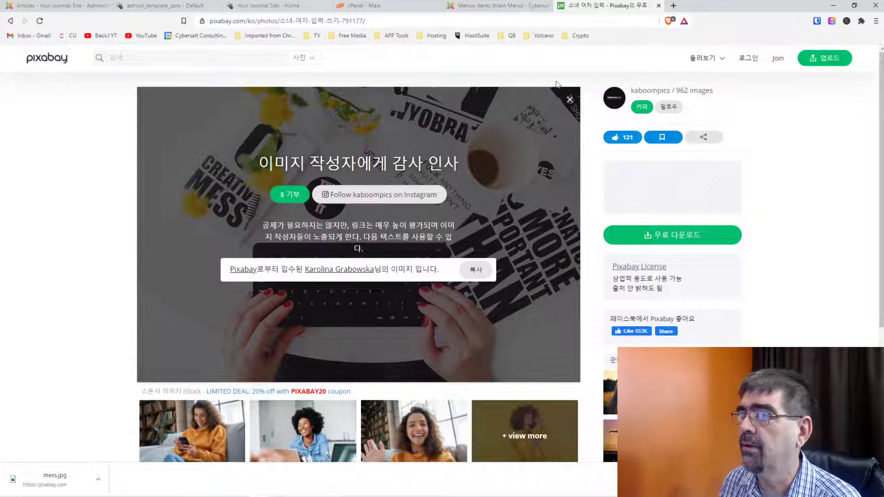
Drop Brave Shields for pixabay.com and reload the Creative Mess photo page.
left_click(670, 25)
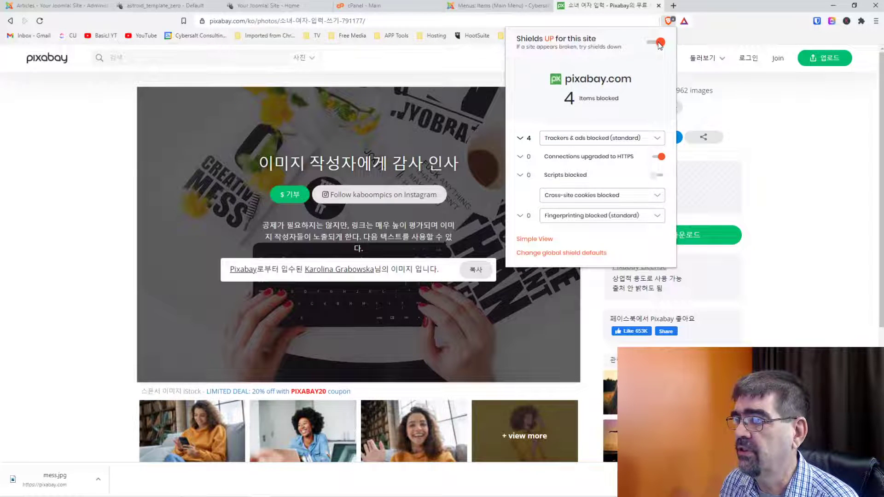
left_click(660, 43)
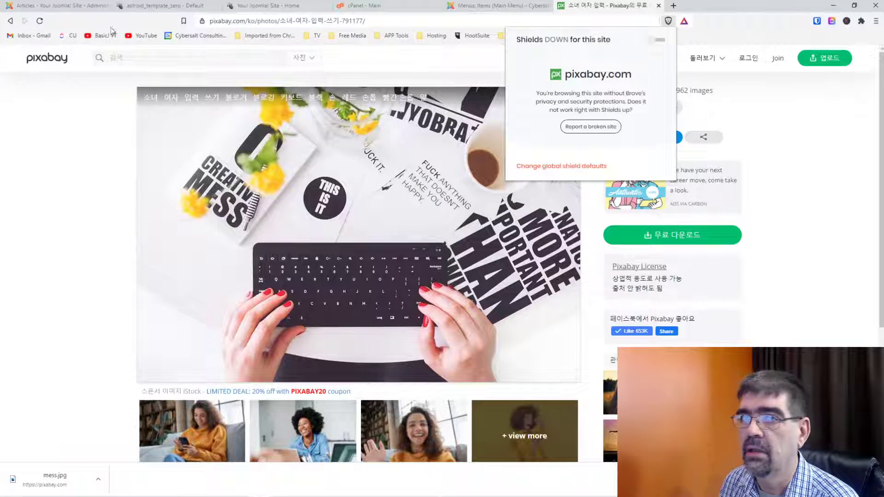
left_click(43, 22)
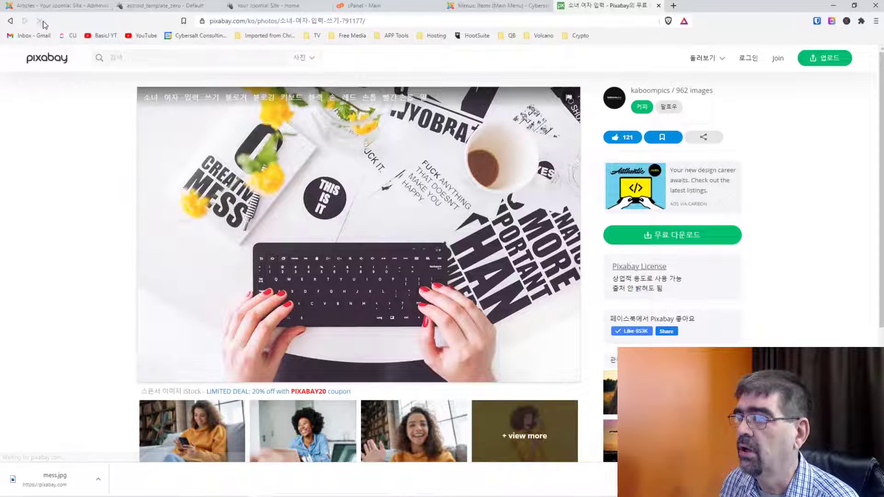
left_click(669, 21)
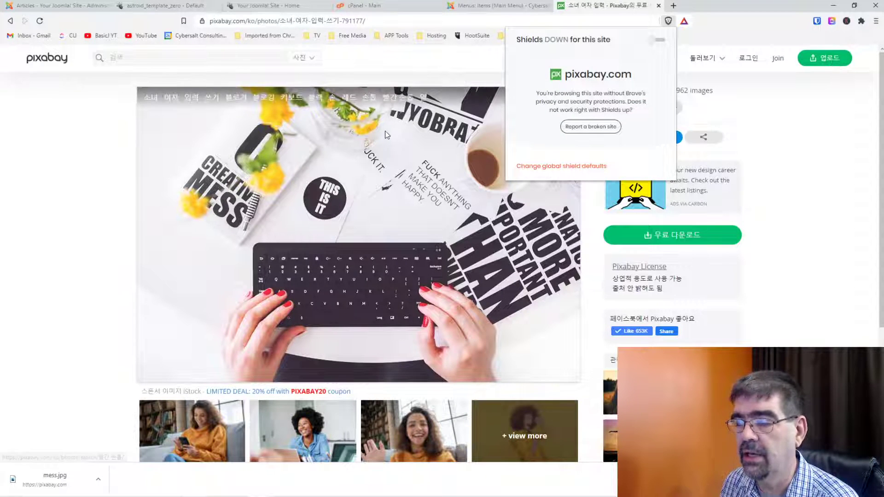
left_click(433, 51)
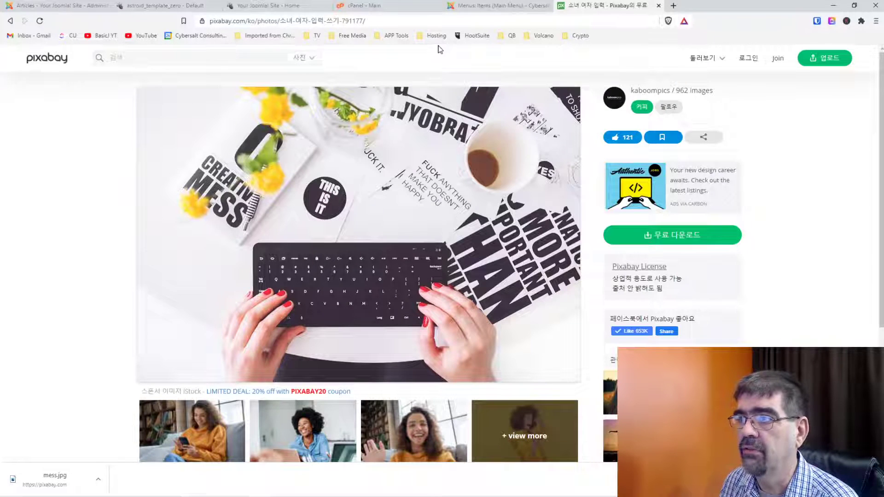
Load 'Unsplash | Free High-Resolution Photos' from the Free Media bookmarks in place of the Pixabay page.
left_click(352, 36)
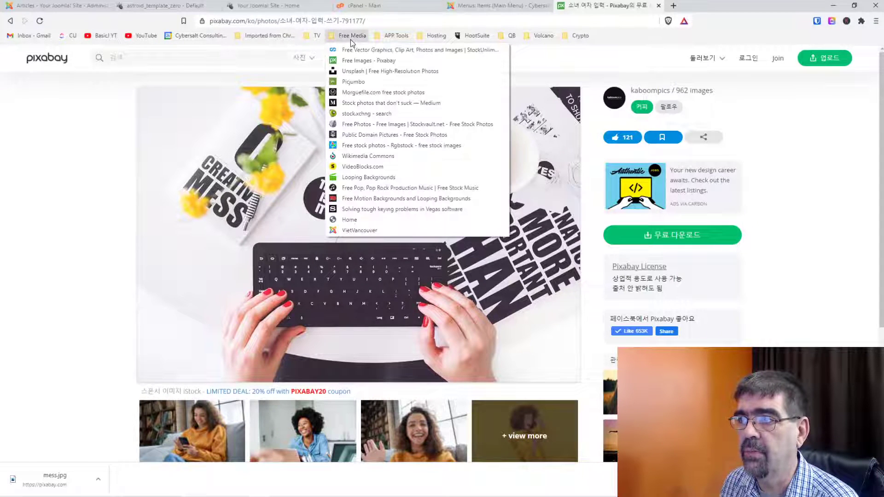
left_click(357, 72)
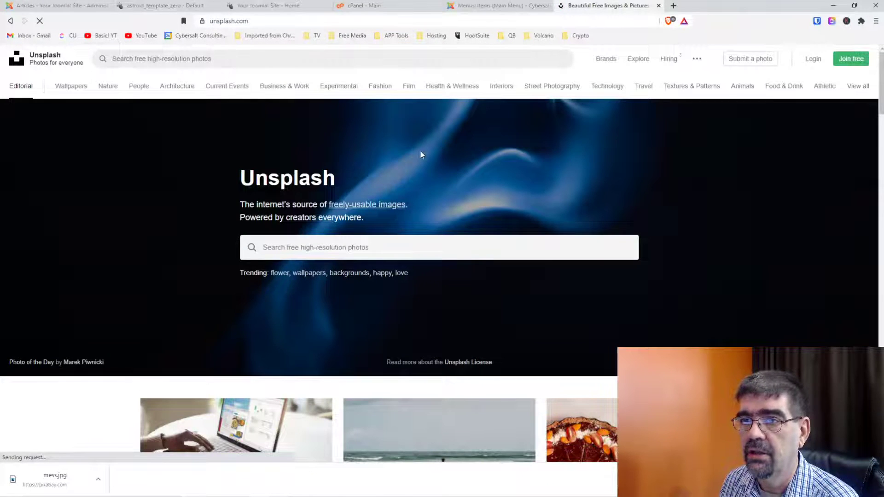
scroll(561, 273, "down", 9)
left_click(49, 62)
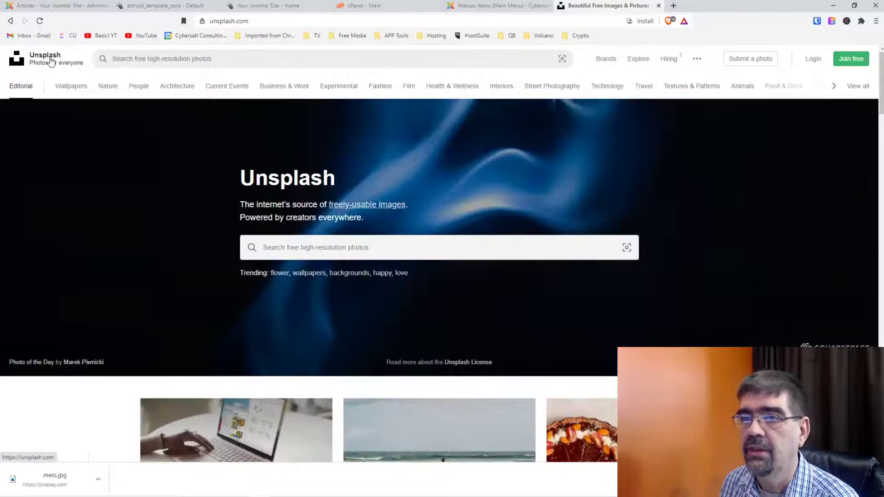
left_click(10, 21)
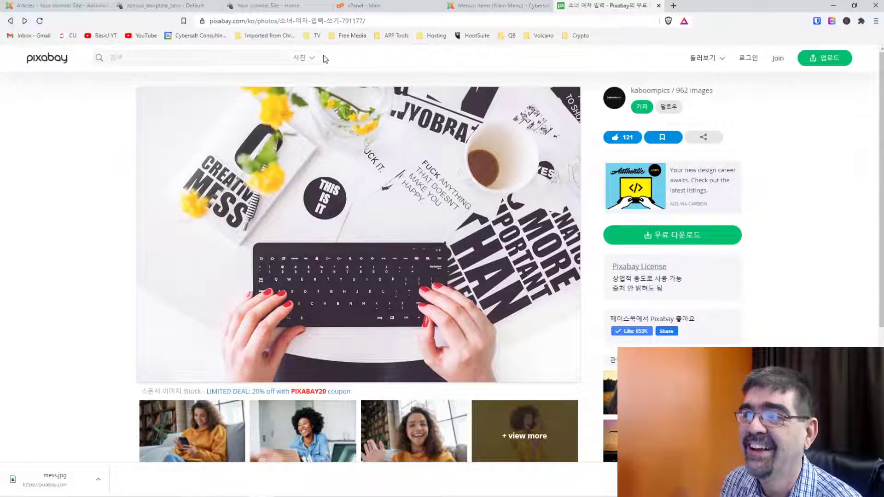
left_click(350, 39)
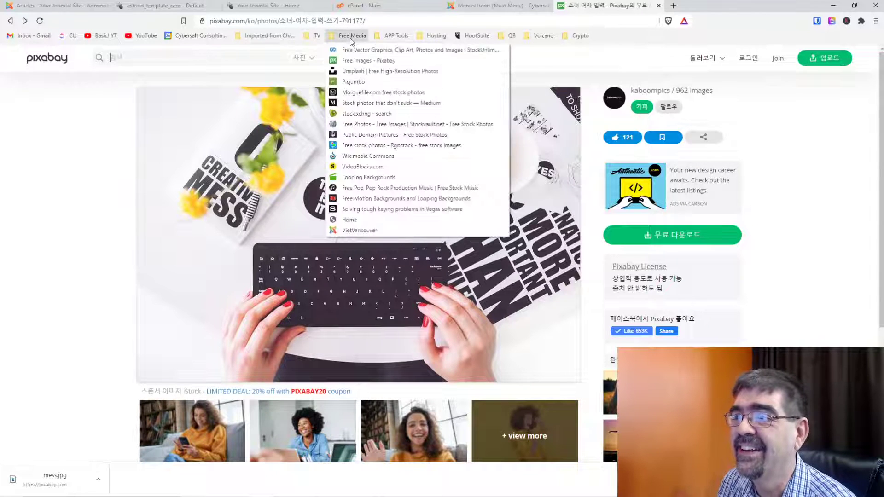
left_click(358, 74)
Search Unsplash for 'mess' and open the colourful Lego bricks photo.
left_click(350, 247)
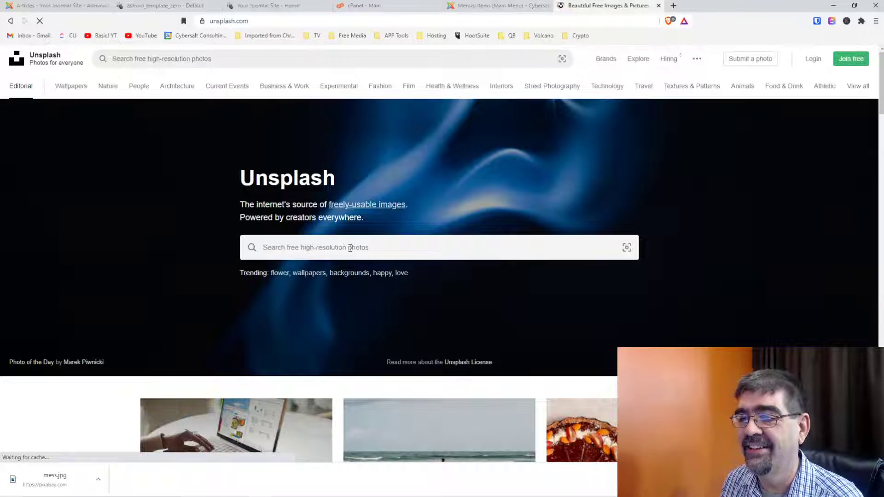
type("mess")
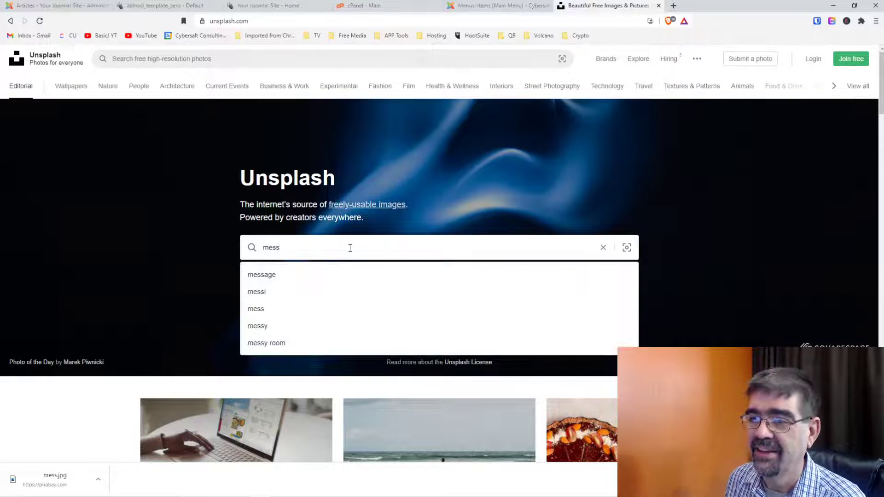
key("Return")
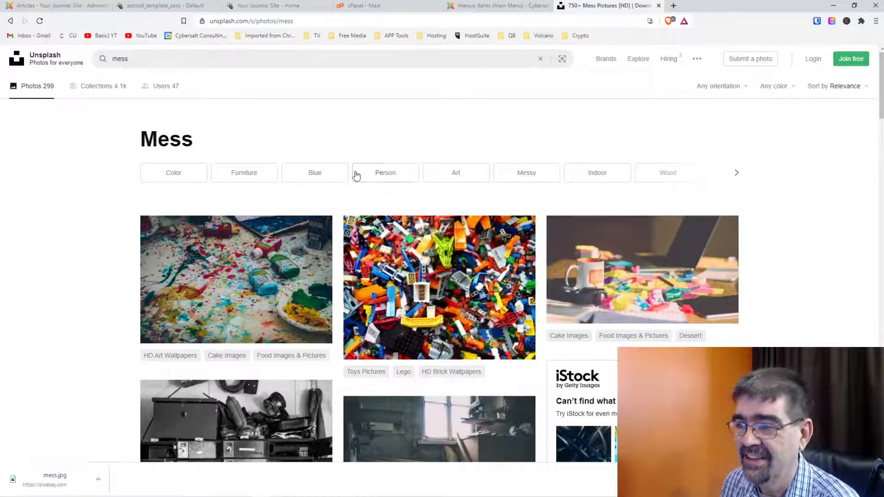
scroll(356, 175, "down", 2)
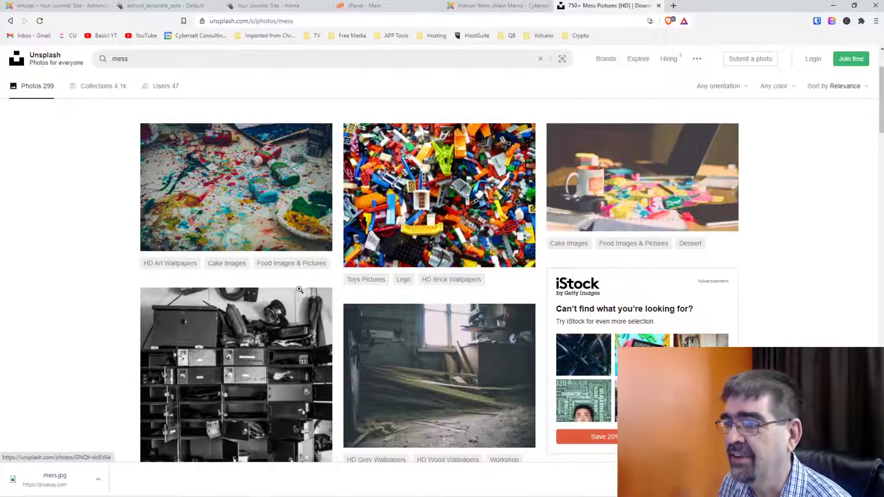
scroll(282, 275, "down", 6)
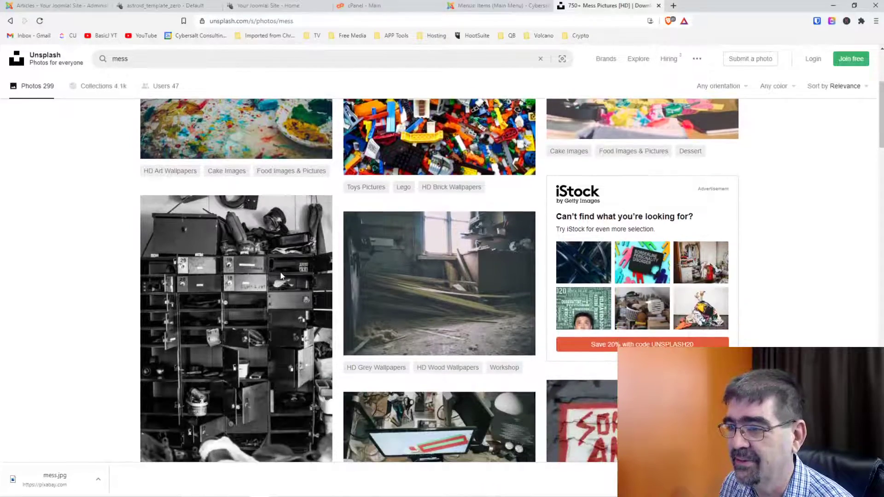
scroll(280, 272, "up", 8)
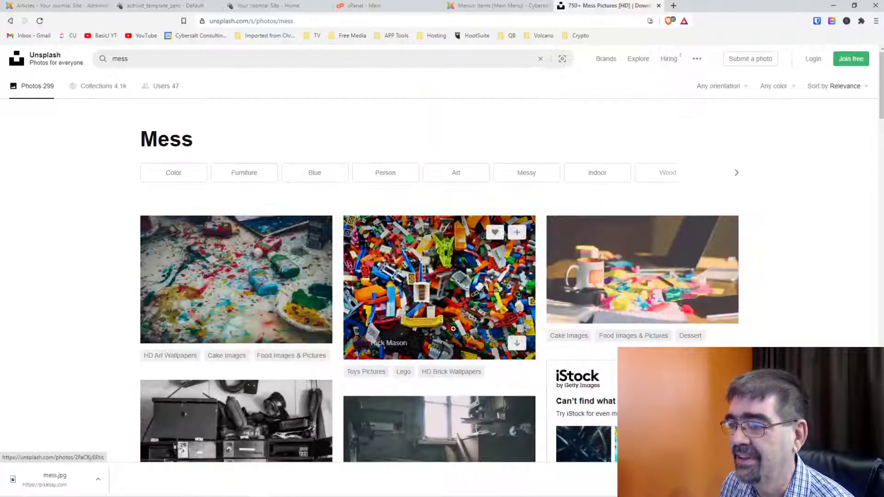
left_click(450, 306)
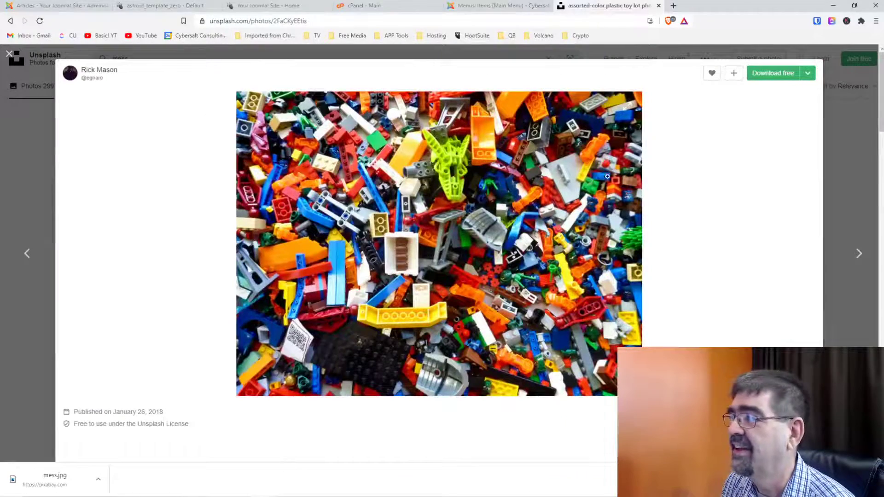
Download the Lego photo free, saving it over the existing mess.jpg.
left_click(771, 76)
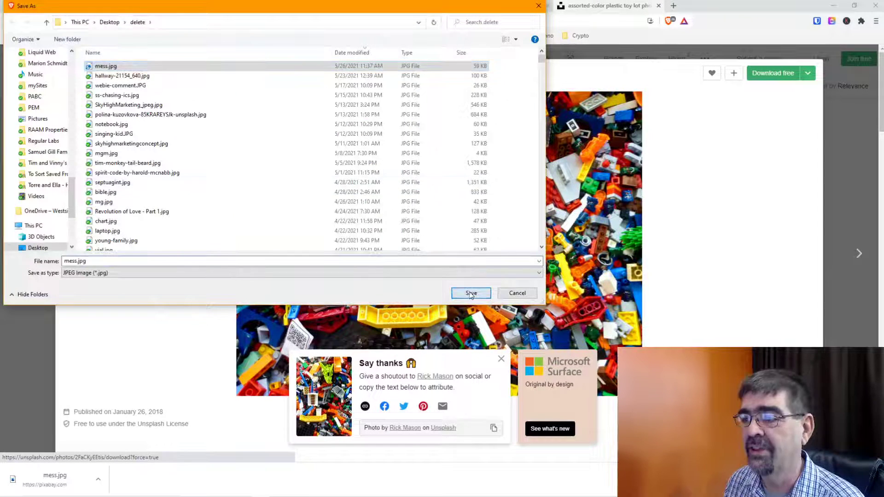
left_click(468, 292)
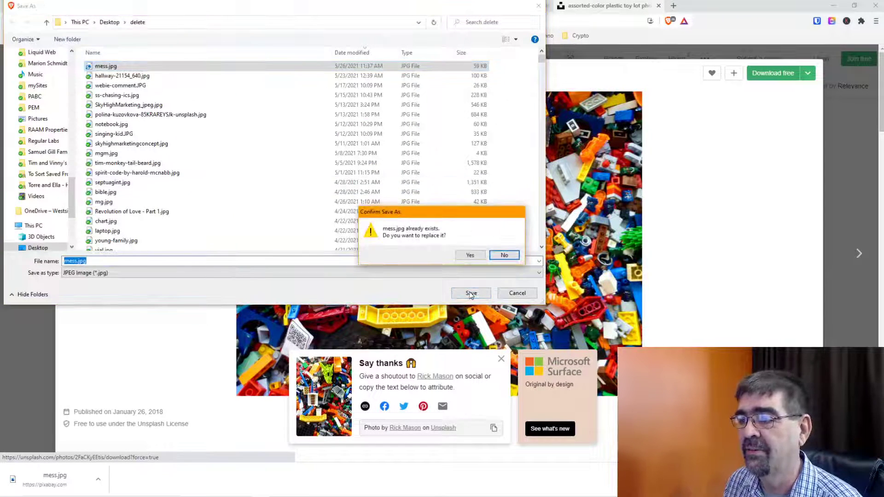
left_click(469, 255)
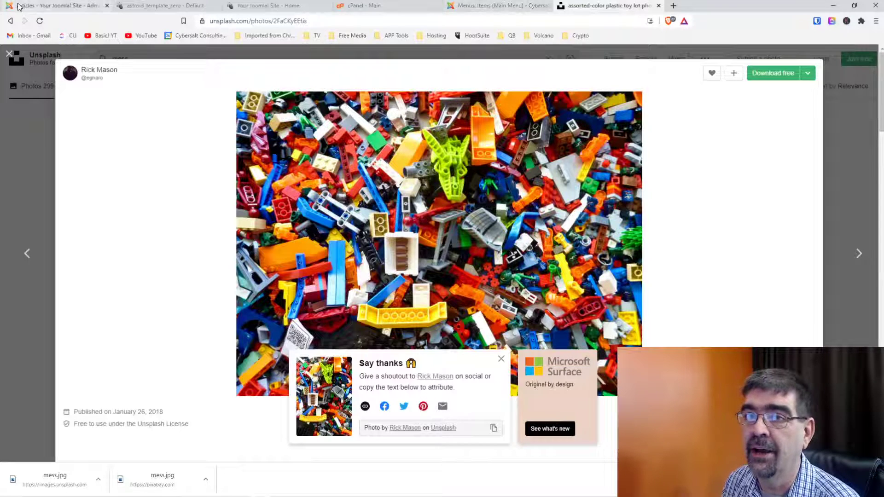
left_click(43, 7)
Open the Welcome article, set the cursor at its first sentence, and bring up the Image insert window.
left_click(430, 330)
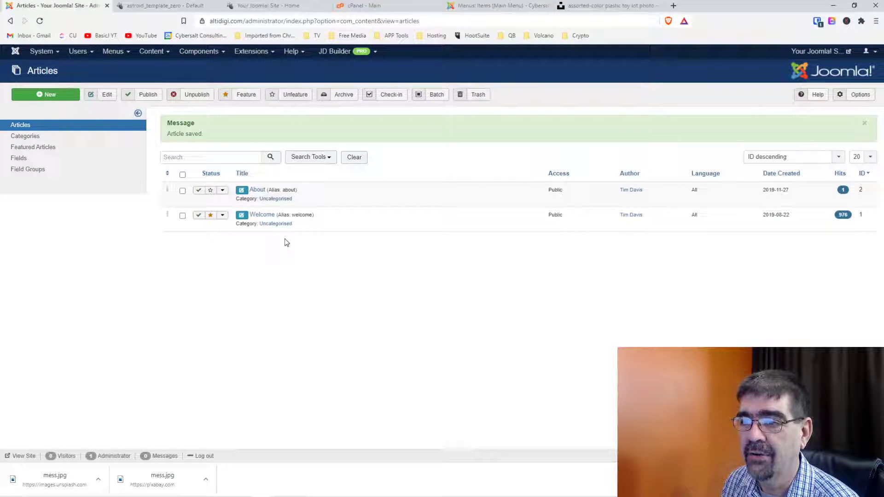
left_click(263, 217)
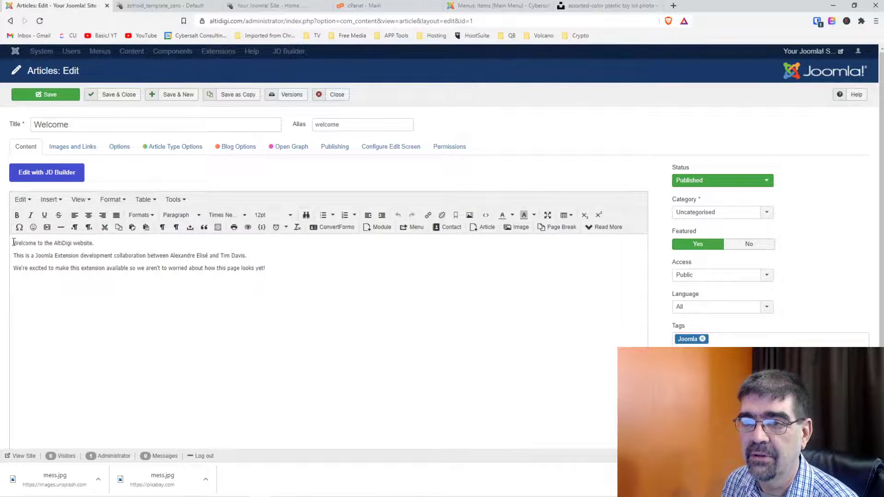
left_click(13, 243)
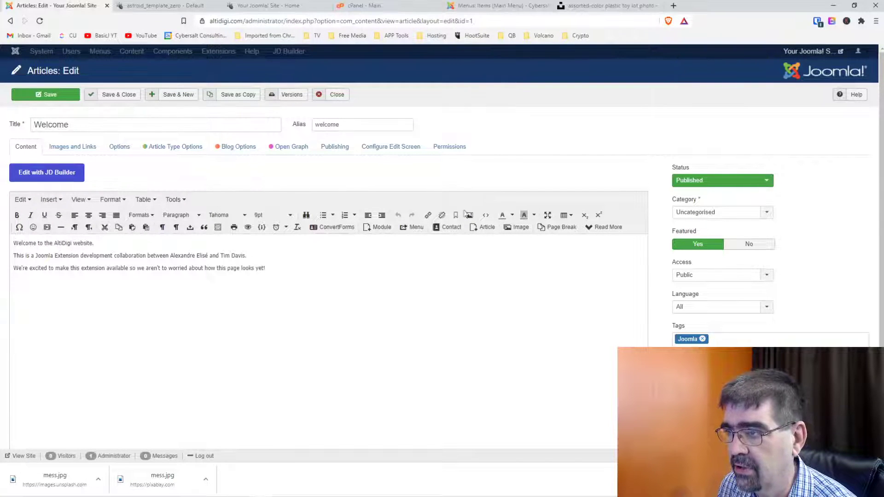
left_click(517, 228)
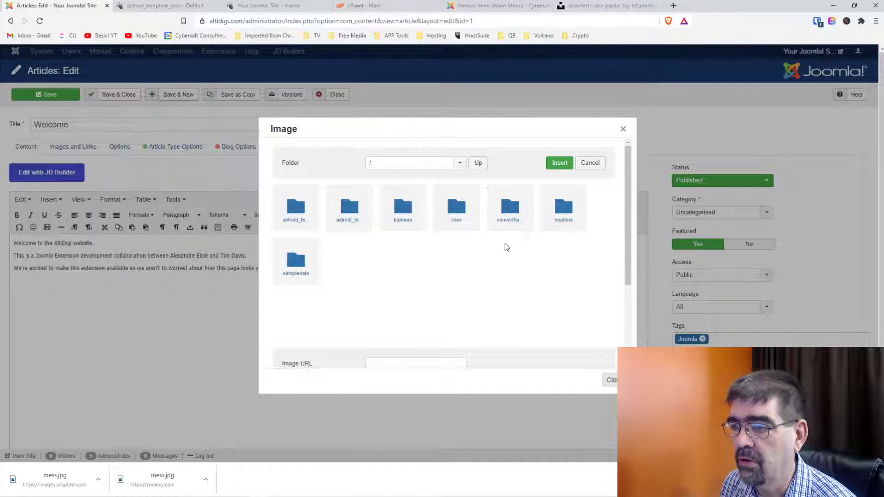
Upload mess.jpg from the Desktop 'delete' folder into the site's images.
scroll(505, 243, "down", 3)
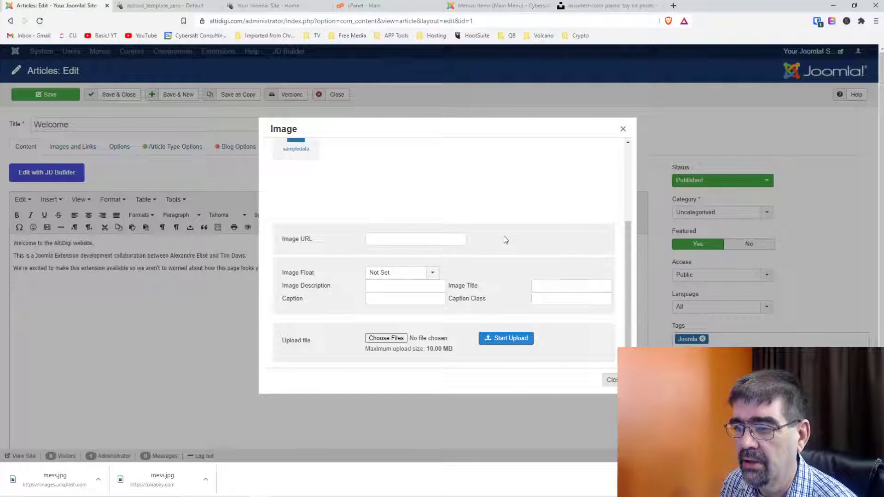
scroll(503, 239, "up", 3)
scroll(503, 239, "down", 3)
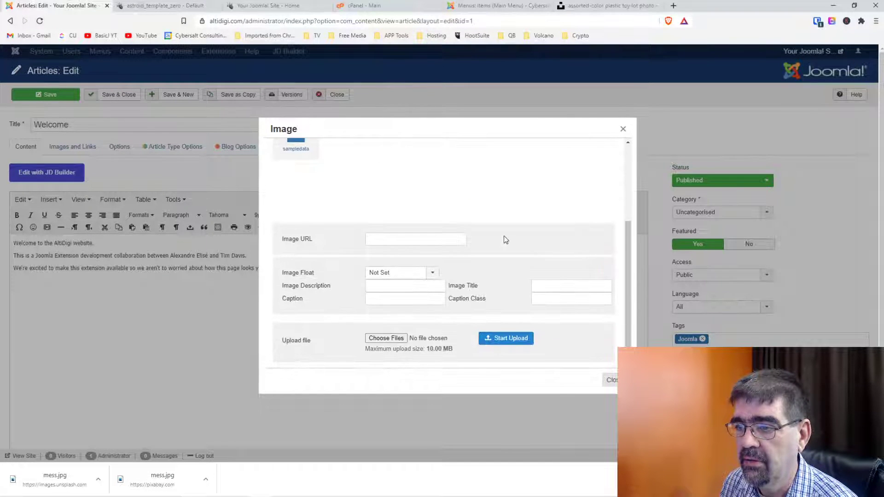
scroll(504, 236, "up", 3)
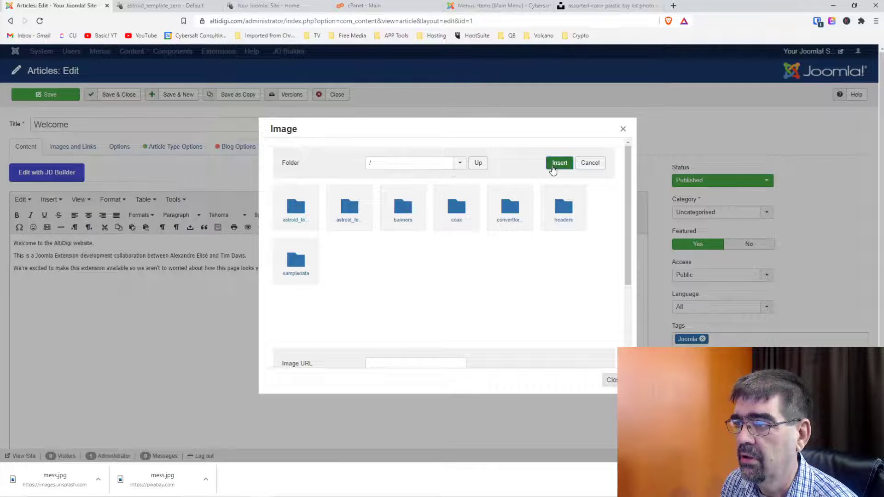
scroll(482, 239, "down", 3)
scroll(483, 239, "down", 1)
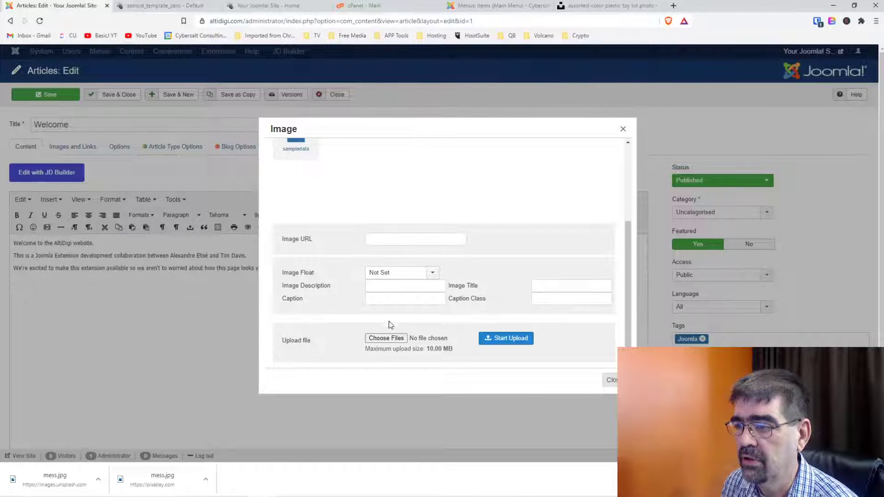
left_click(387, 339)
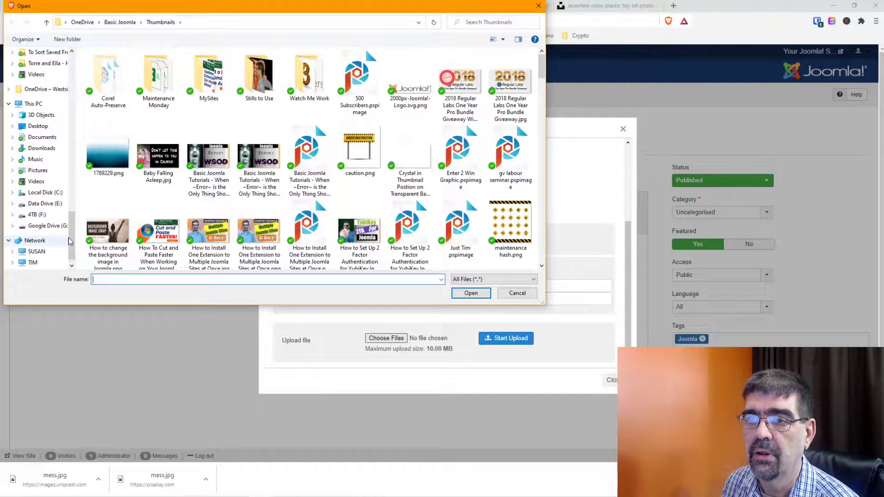
scroll(46, 92, "up", 6)
left_click(45, 83)
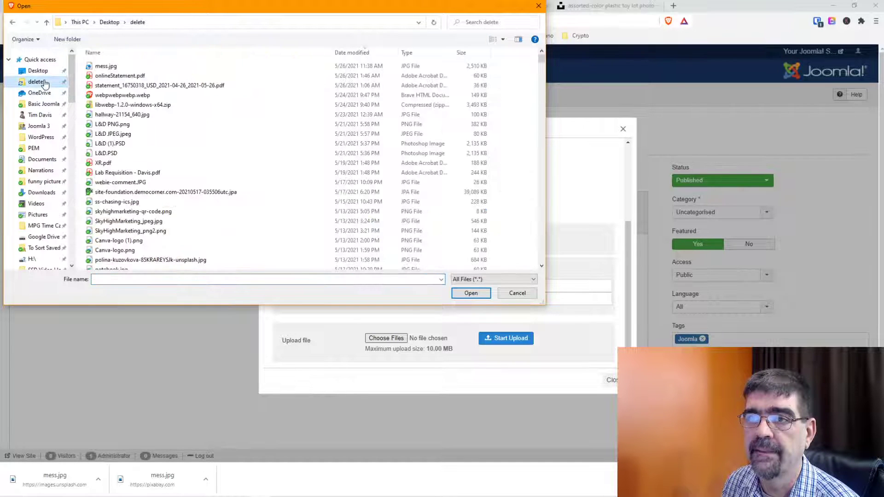
left_click(118, 66)
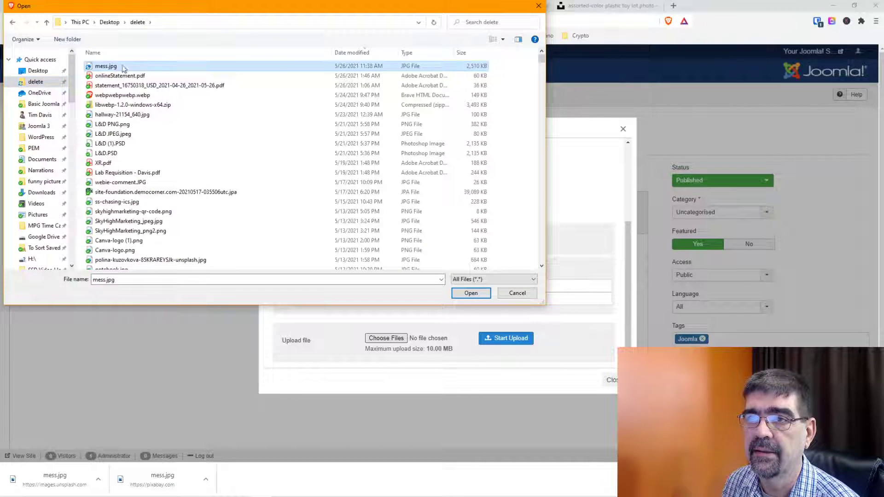
left_click(471, 293)
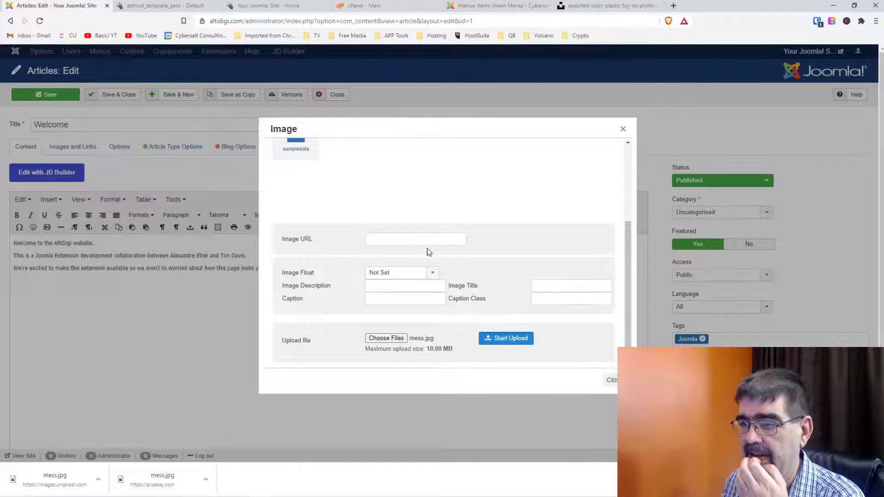
left_click(503, 338)
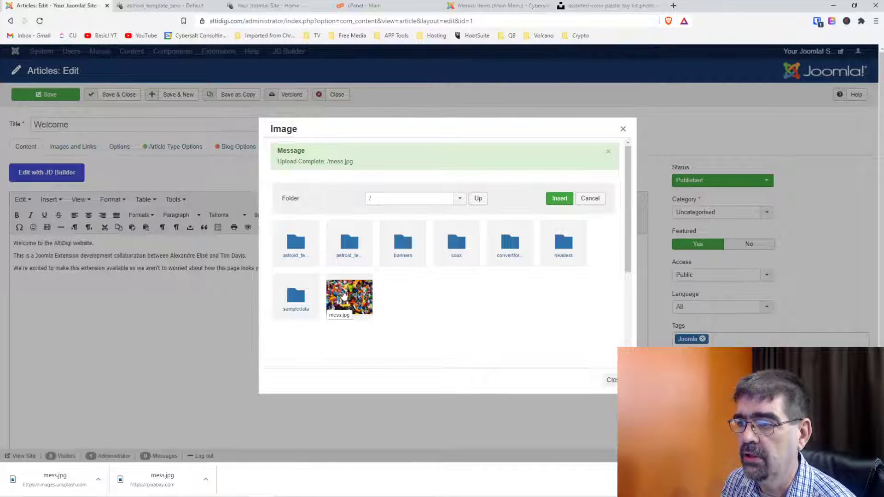
Select the uploaded mess.jpg and set its Image Float to Right.
left_click(349, 294)
scroll(442, 298, "down", 3)
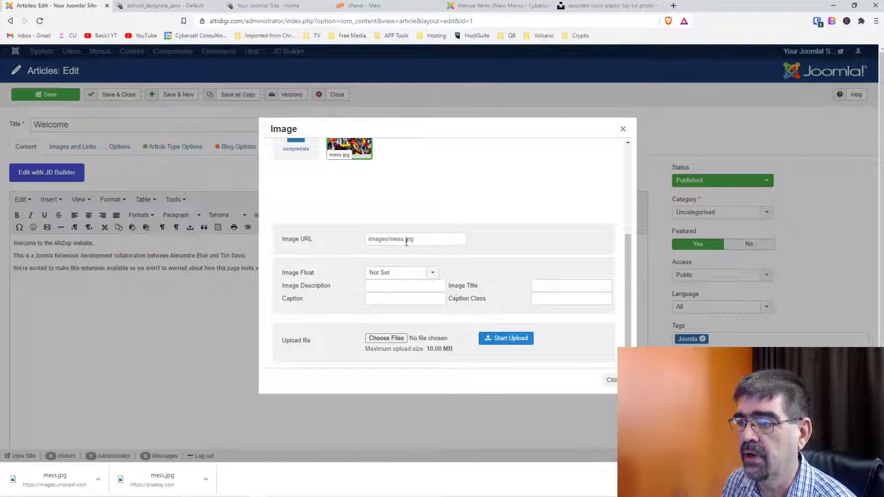
left_click(433, 274)
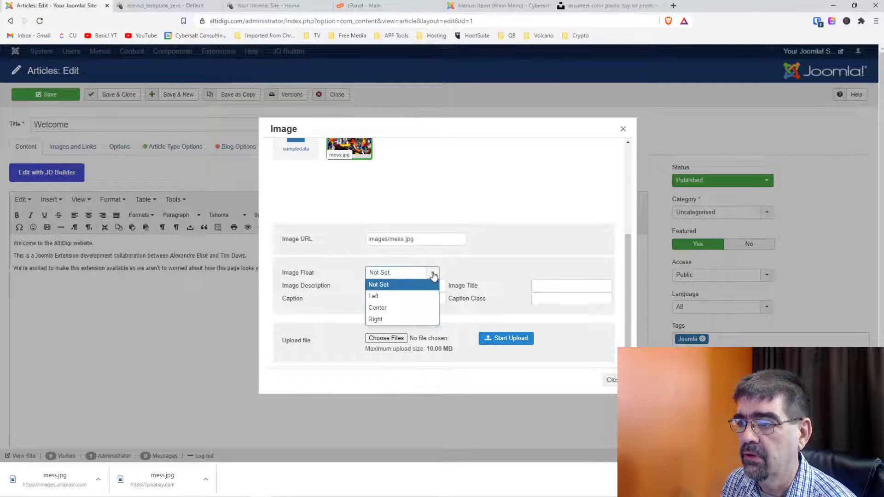
left_click(409, 320)
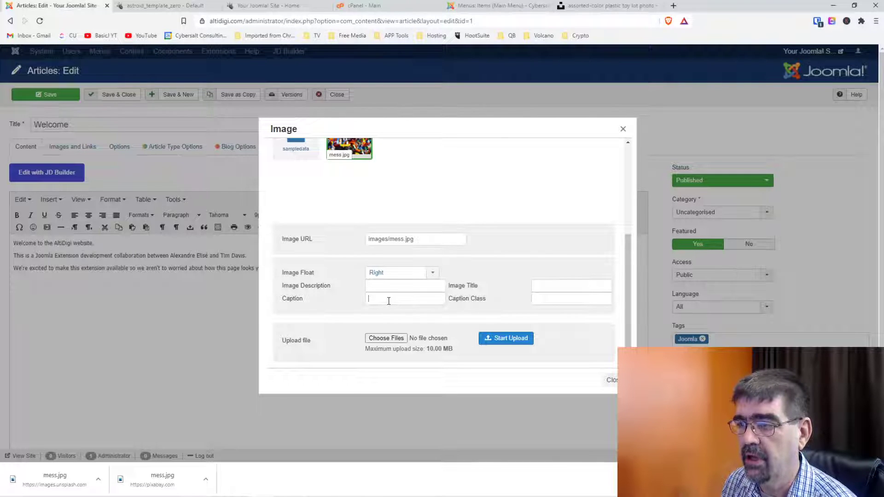
Caption the image 'Please Excuse our Mess!' and insert it into the article.
type("ase")
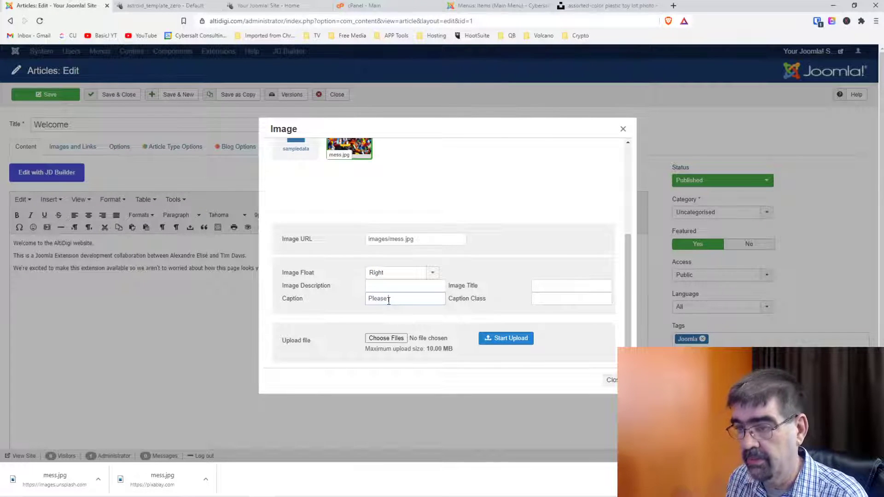
type(" Excuse our ME")
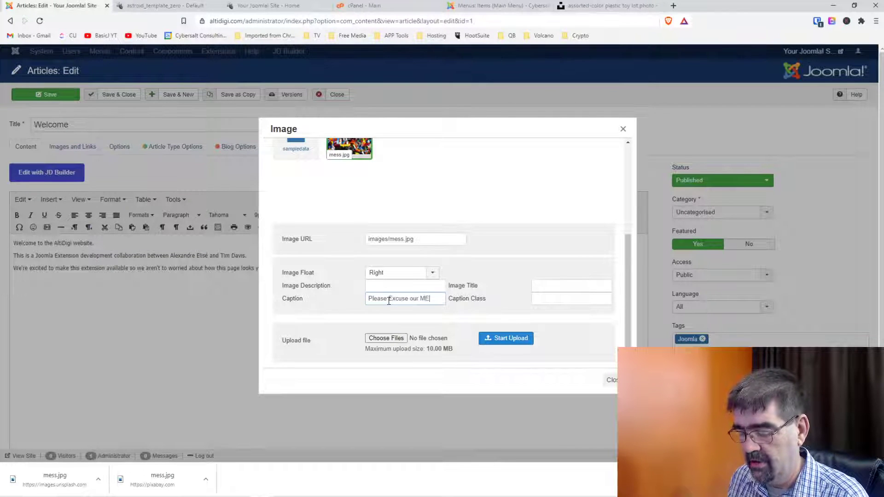
key("BackSpace")
key("BackSpace")
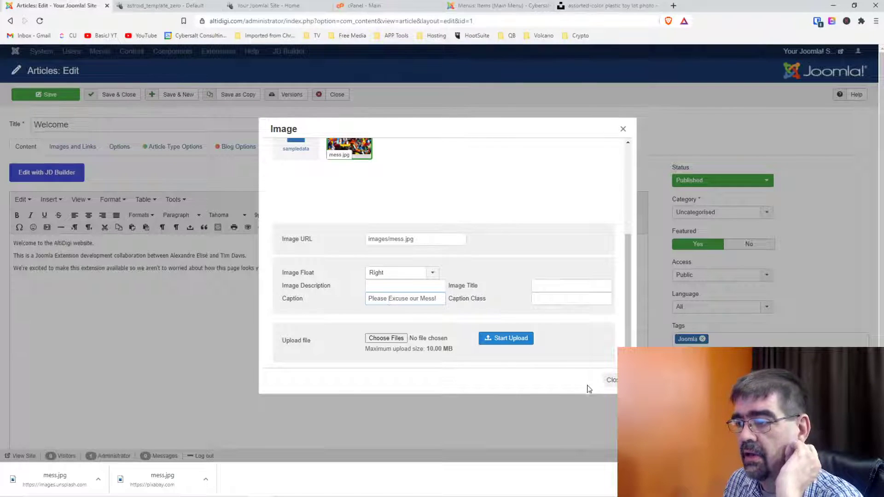
scroll(461, 291, "up", 3)
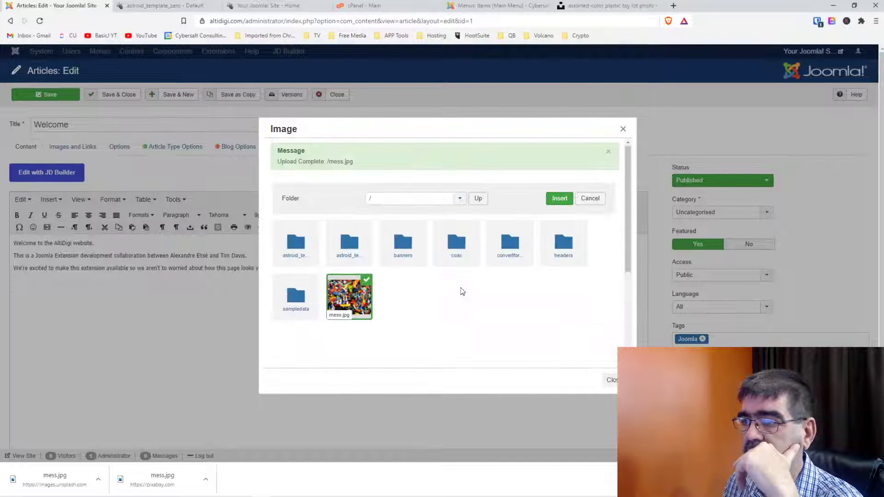
scroll(462, 292, "down", 3)
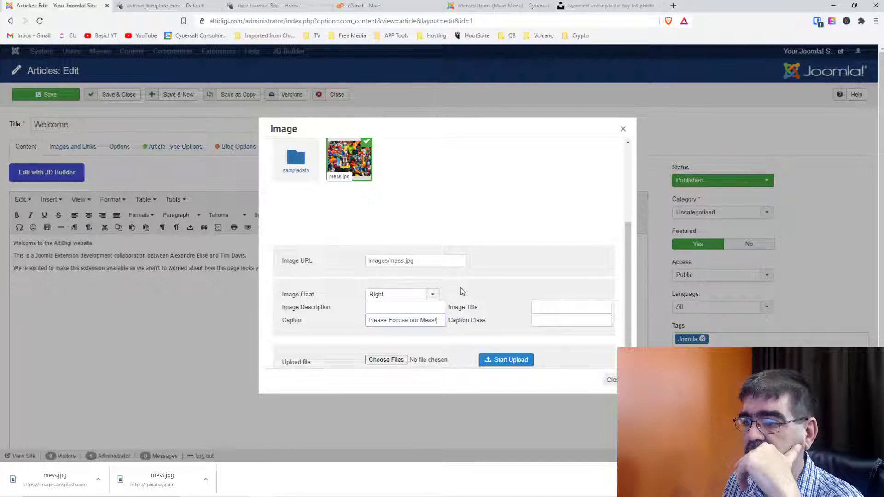
scroll(462, 291, "down", 1)
scroll(462, 291, "up", 3)
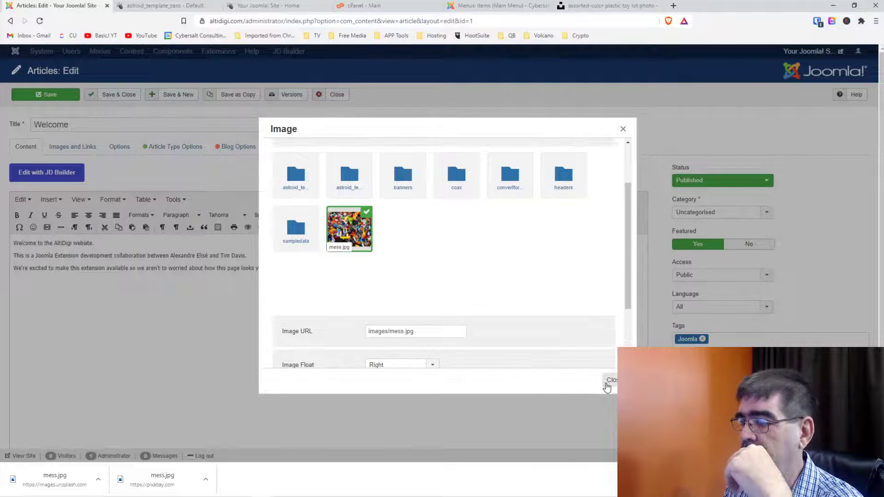
scroll(501, 312, "down", 2)
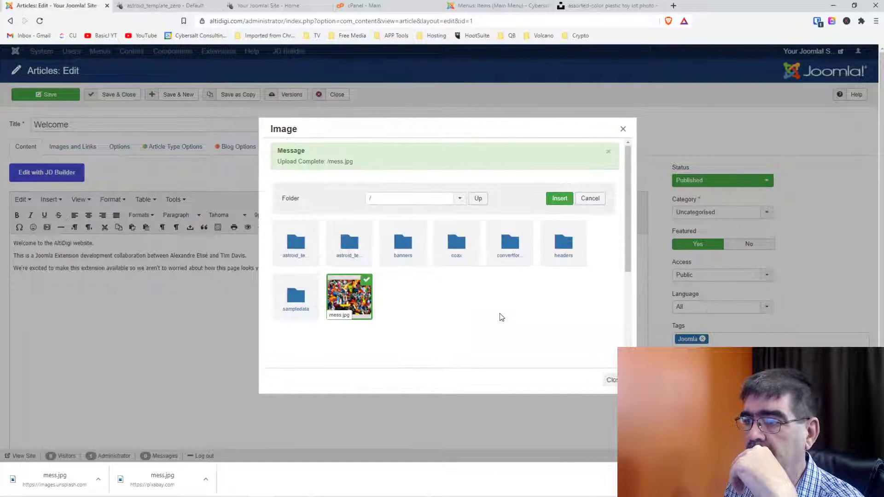
left_click(559, 200)
scroll(451, 344, "down", 3)
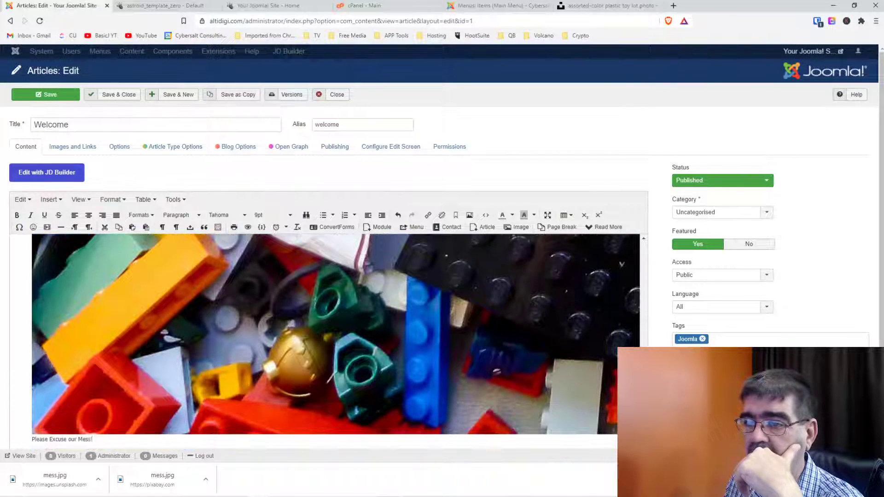
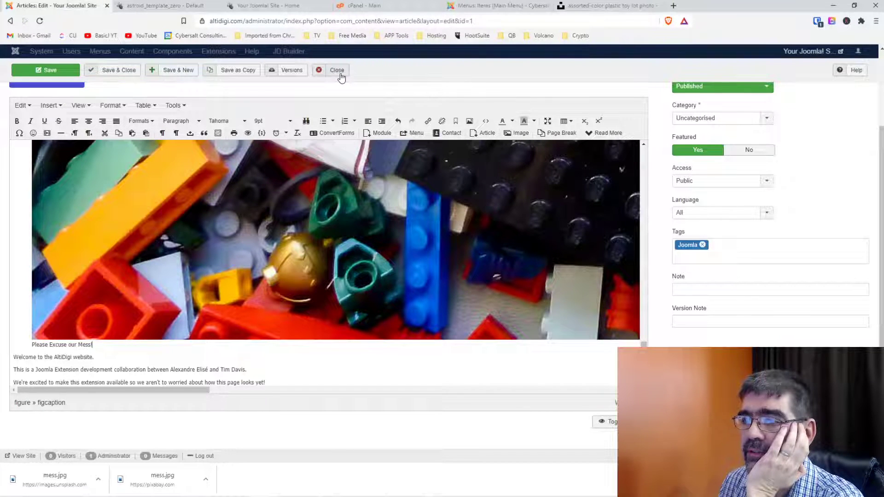
Save and close the Welcome article with its 'Please Excuse our Mess!' captioned image.
left_click(123, 73)
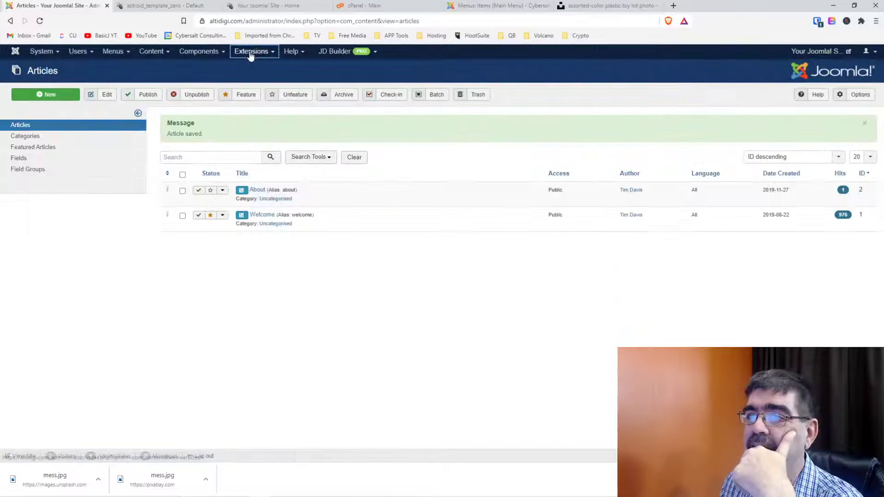
left_click(251, 51)
Go to the extension installer's Upload Package File option.
mouse_move(252, 67)
left_click(322, 67)
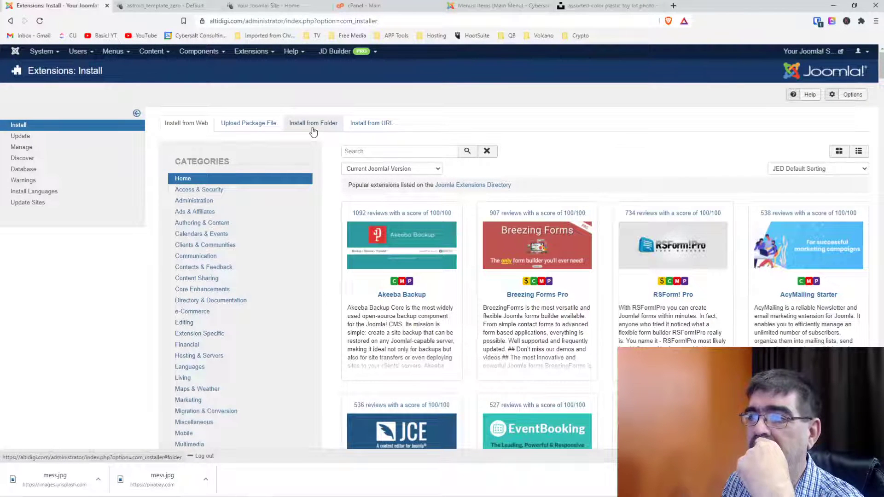
left_click(264, 129)
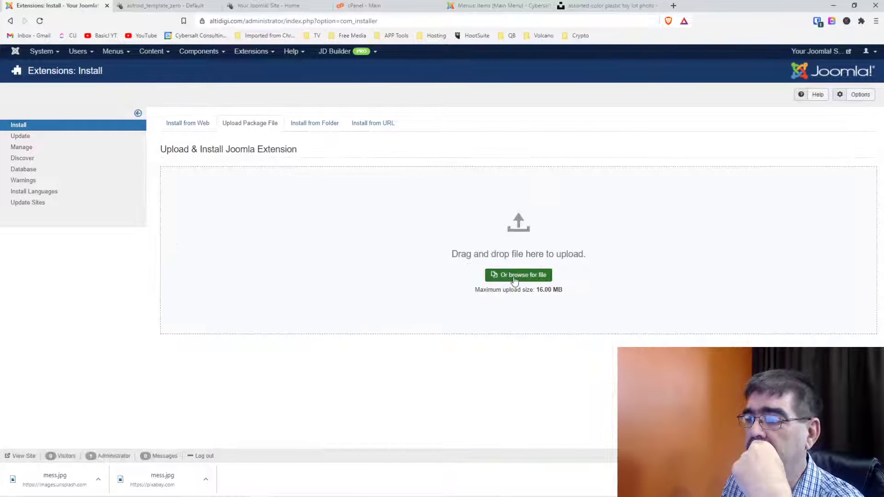
Browse to Joomla 3 > jce, sort by date, and upload pkg_jce_pro_291.zip.
left_click(515, 275)
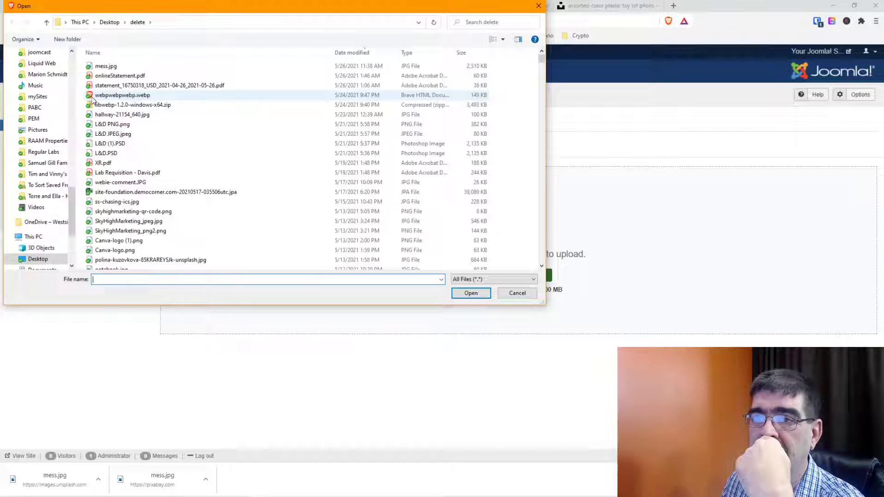
scroll(46, 115, "up", 10)
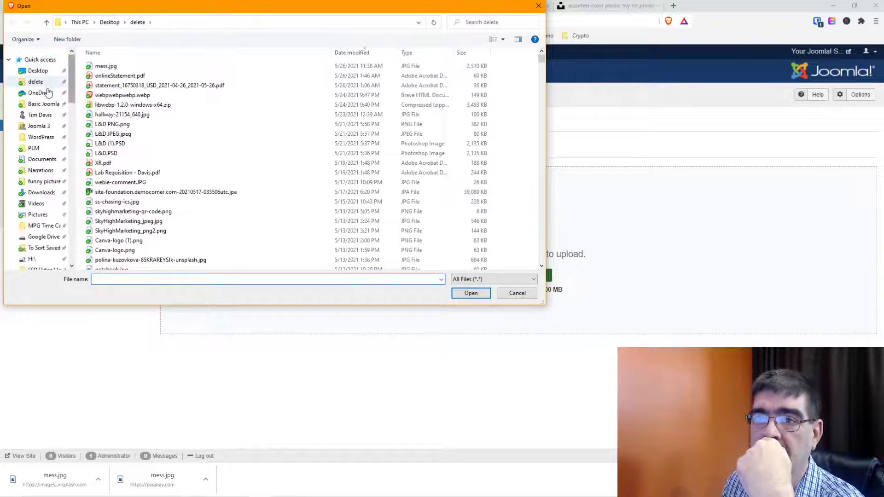
left_click(39, 126)
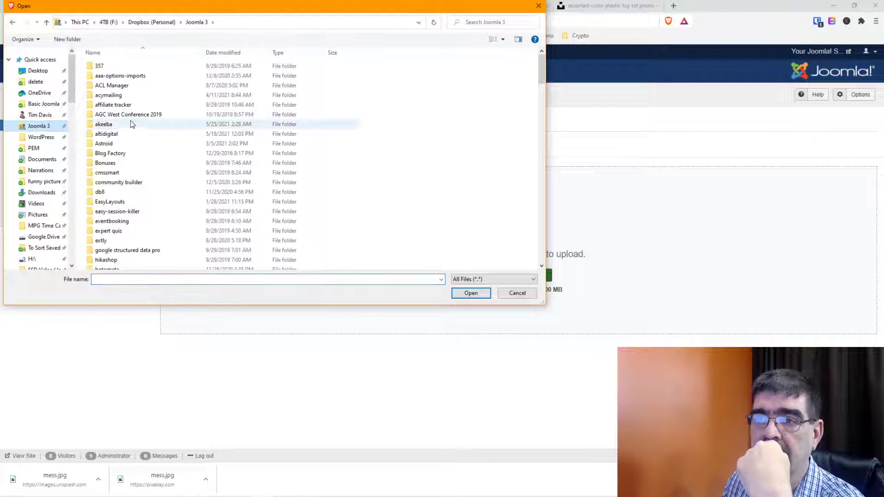
scroll(148, 134, "down", 2)
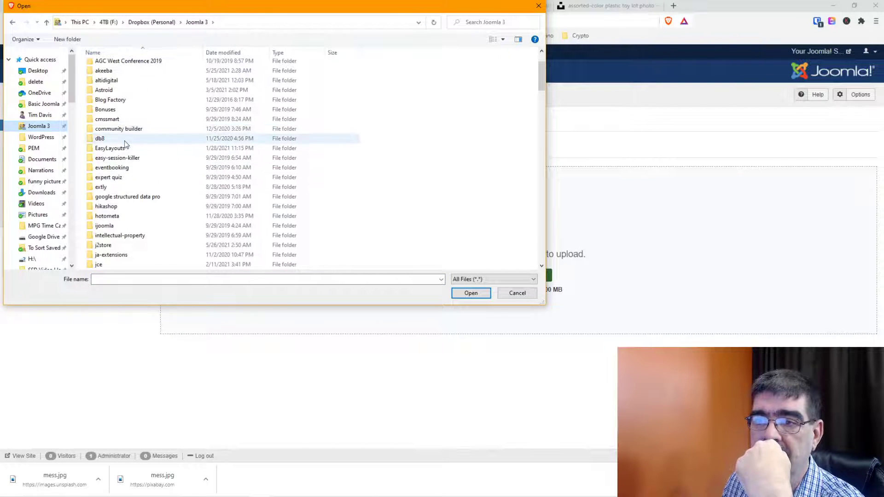
scroll(124, 152, "down", 1)
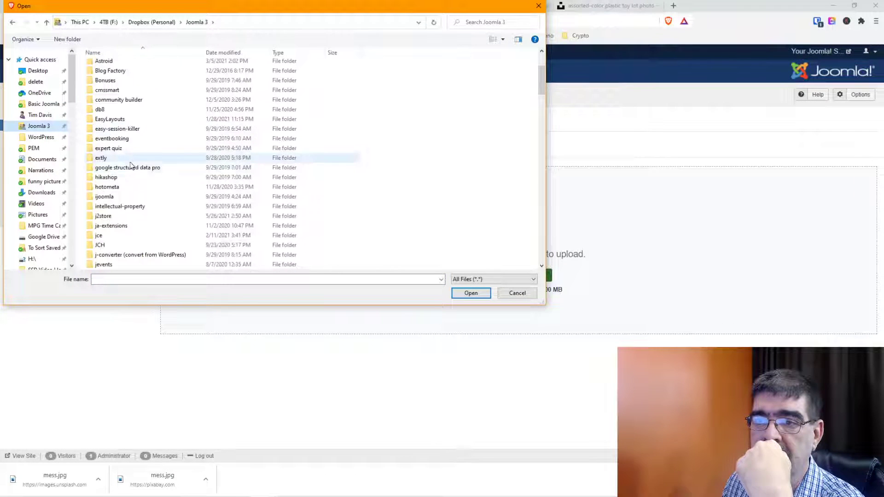
double_click(111, 237)
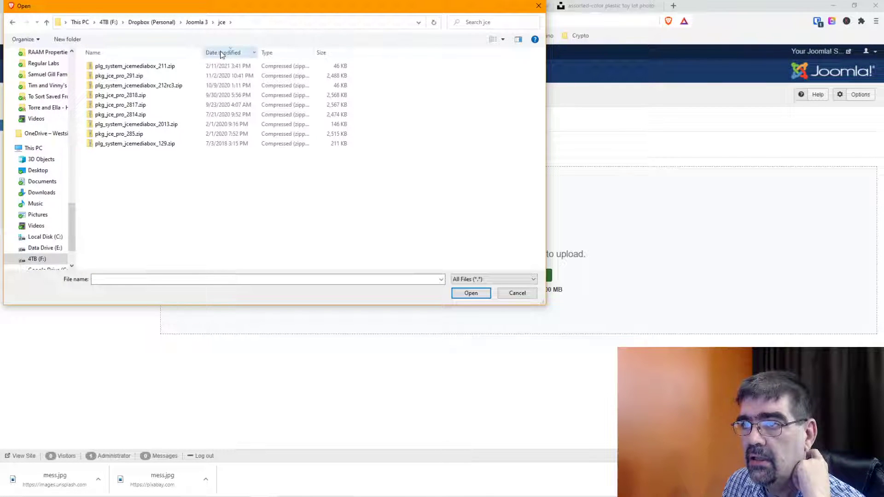
left_click(221, 54)
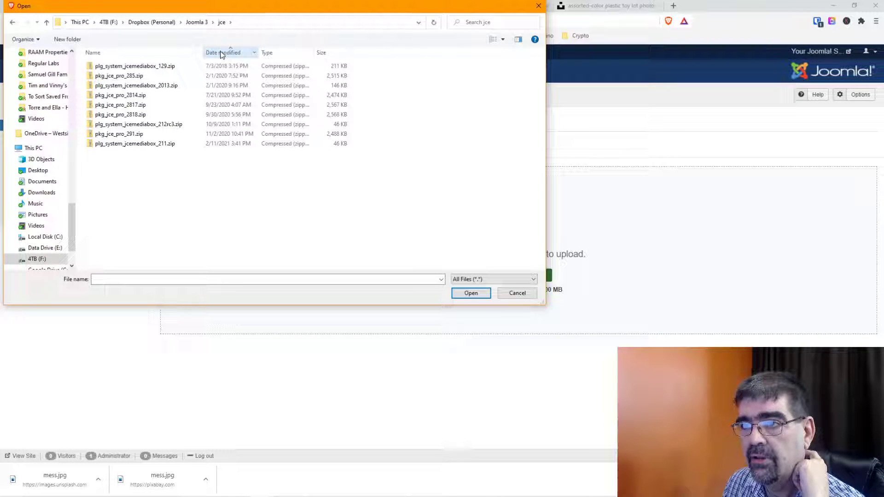
left_click(222, 53)
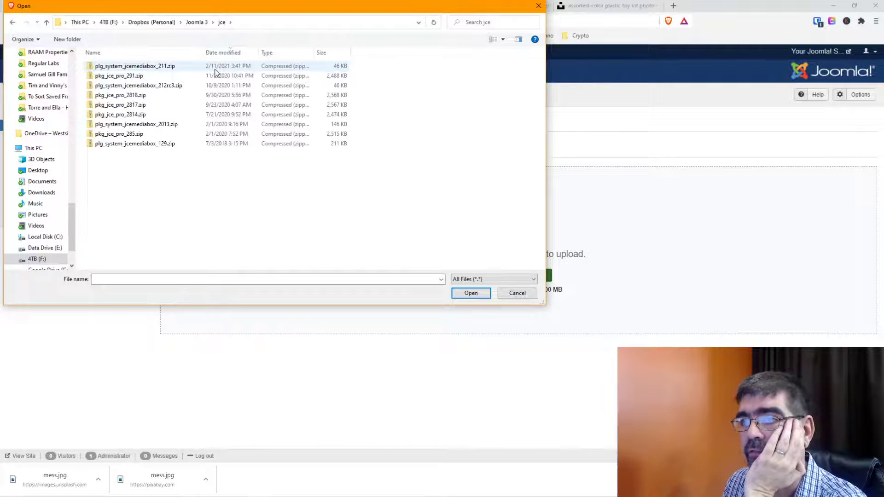
left_click(130, 78)
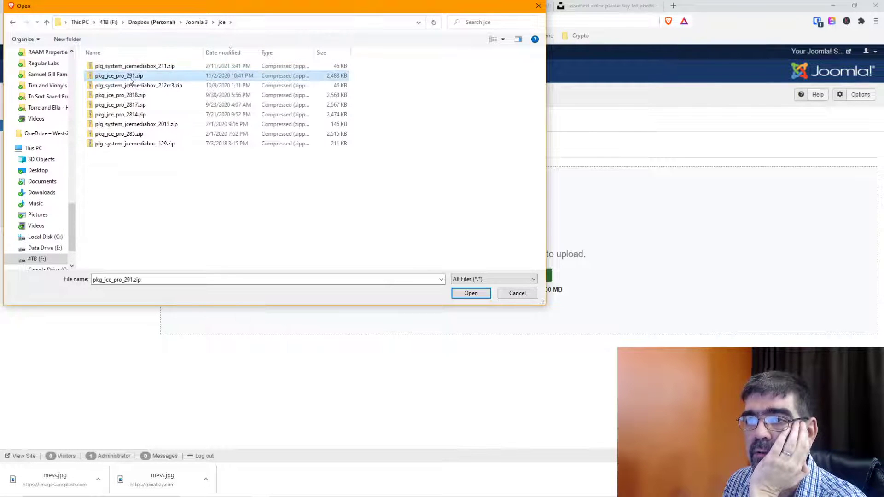
left_click(466, 298)
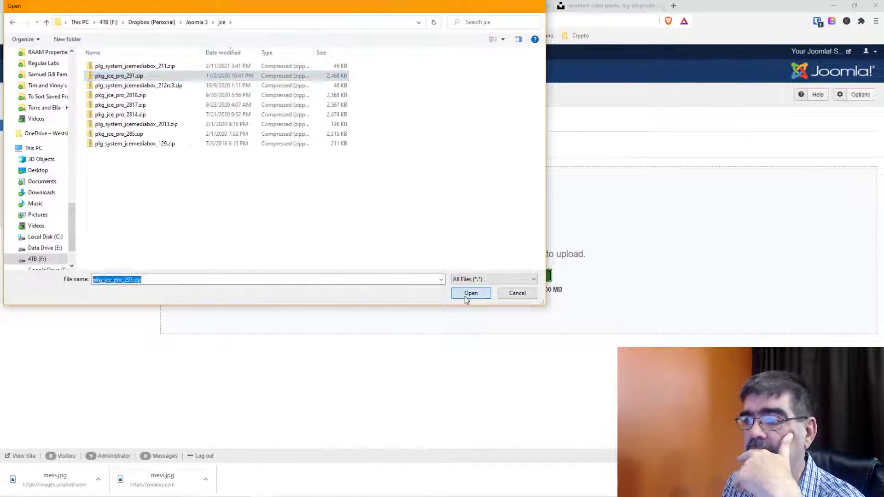
On the second site, install pkg_jce_pro_291.zip through Upload Package File.
left_click(464, 6)
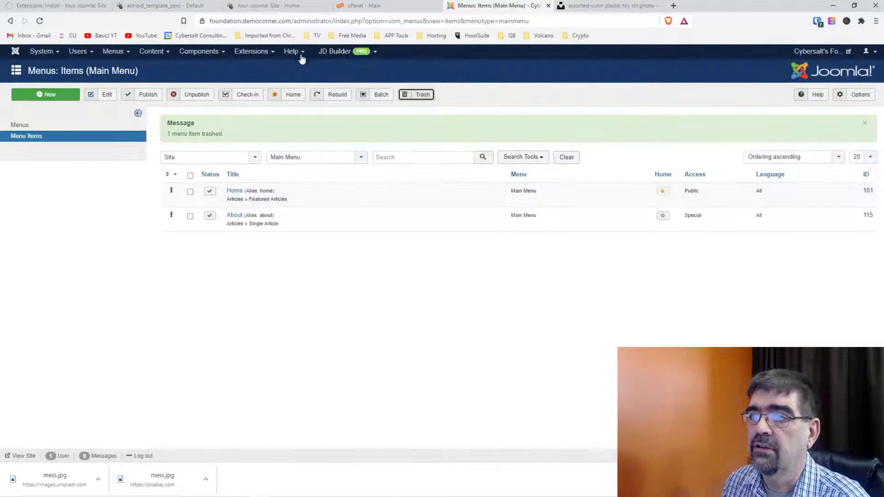
left_click(242, 53)
mouse_move(246, 68)
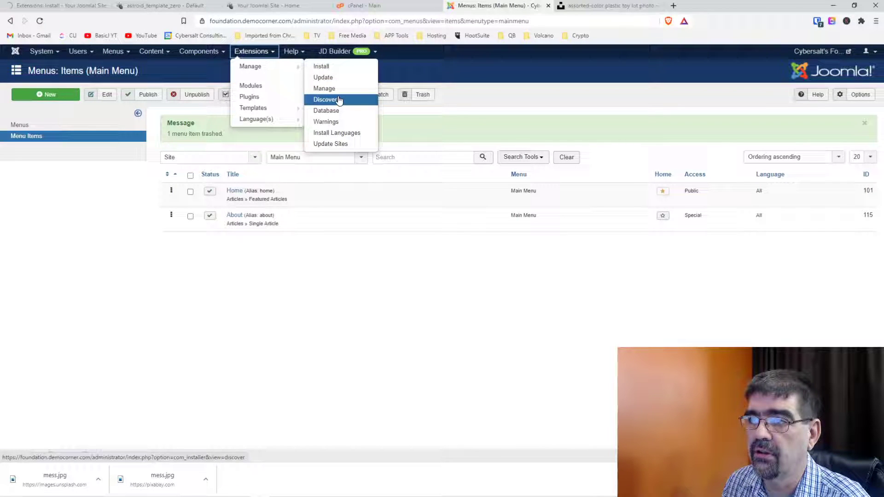
left_click(336, 66)
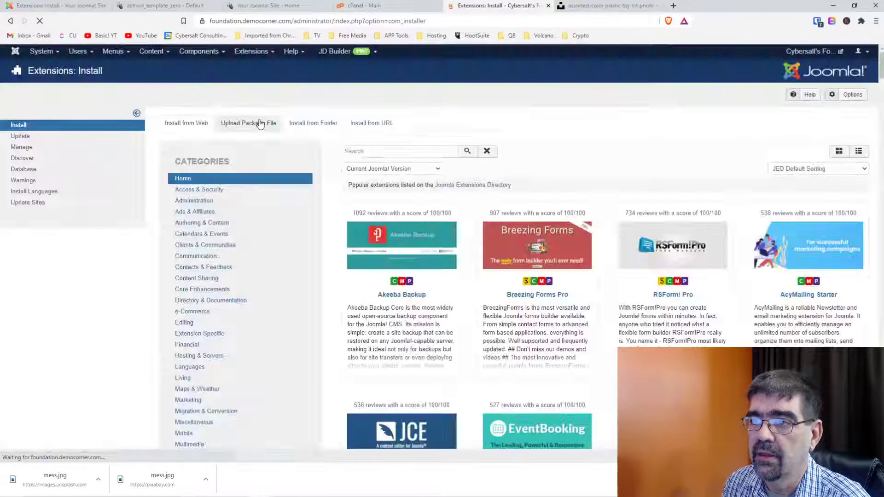
left_click(260, 123)
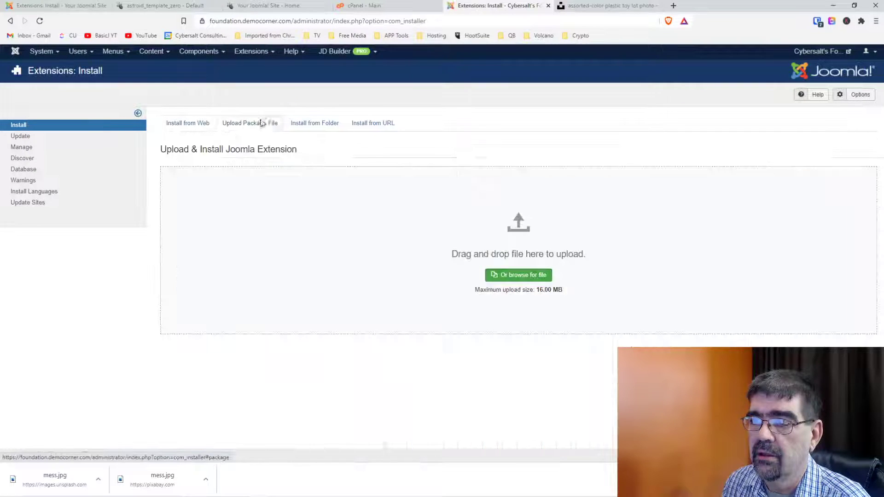
left_click(521, 278)
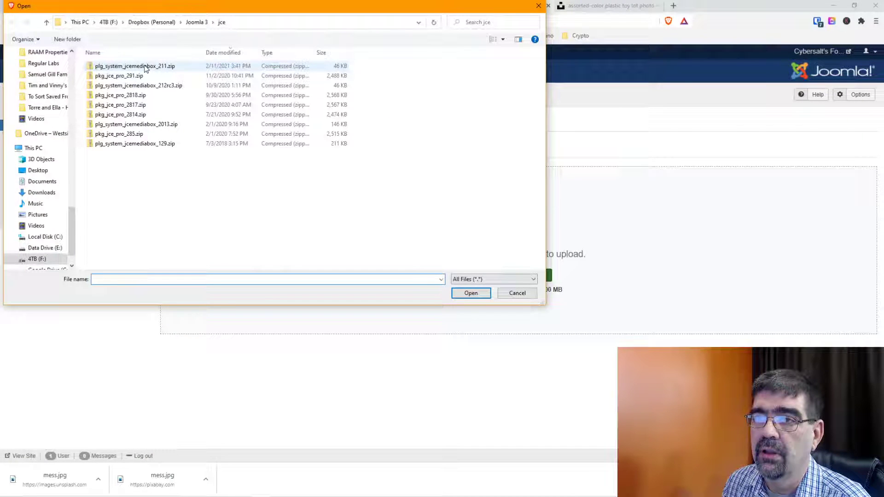
left_click(146, 76)
left_click(471, 295)
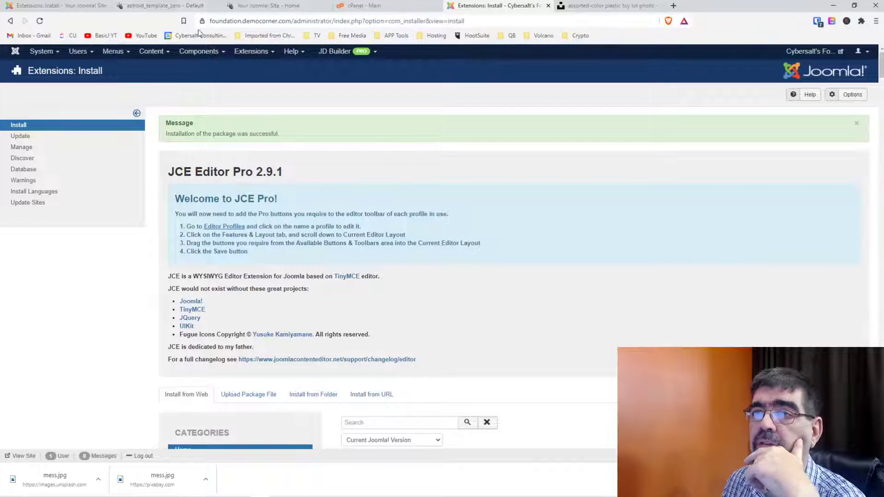
Open the Regular Labs Extension Manager from the Components list.
left_click(170, 10)
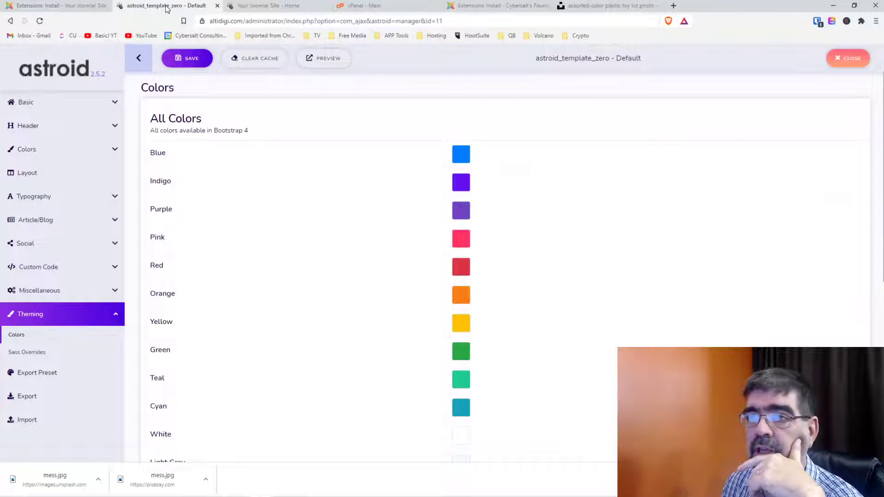
left_click(56, 6)
left_click(208, 53)
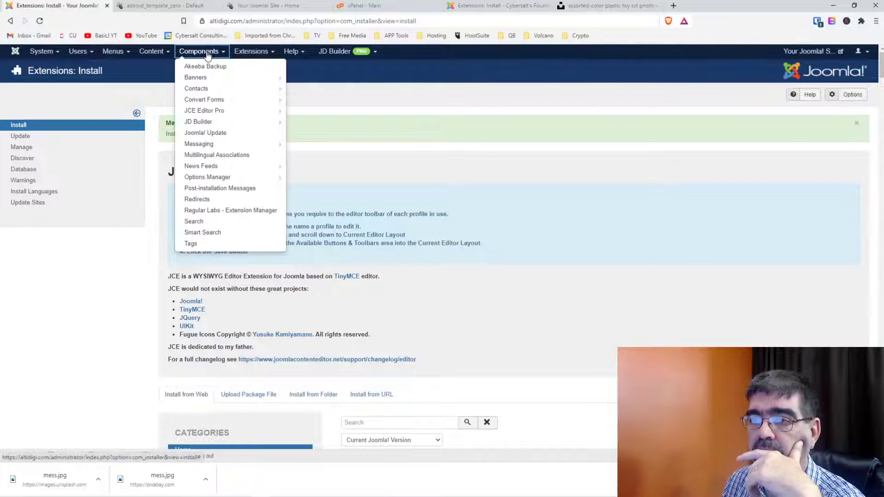
left_click(248, 211)
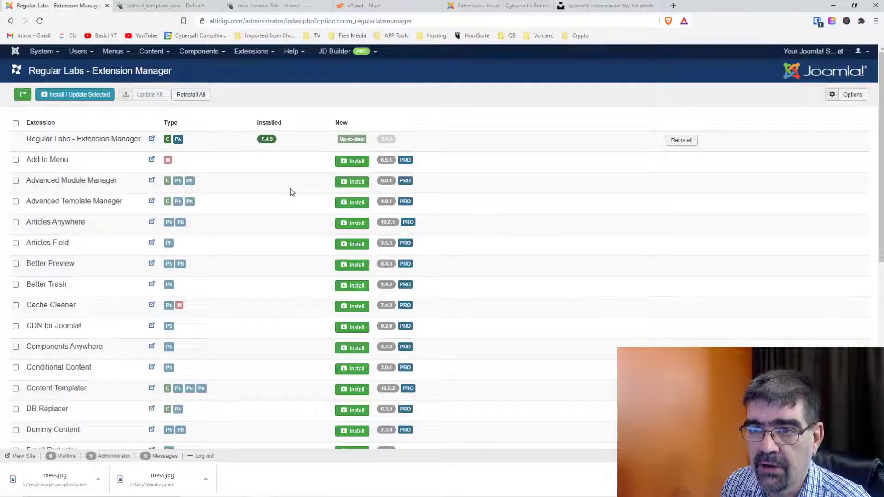
Tick Better Trash and Better Preview, then queue the three checked extensions for install.
left_click(17, 286)
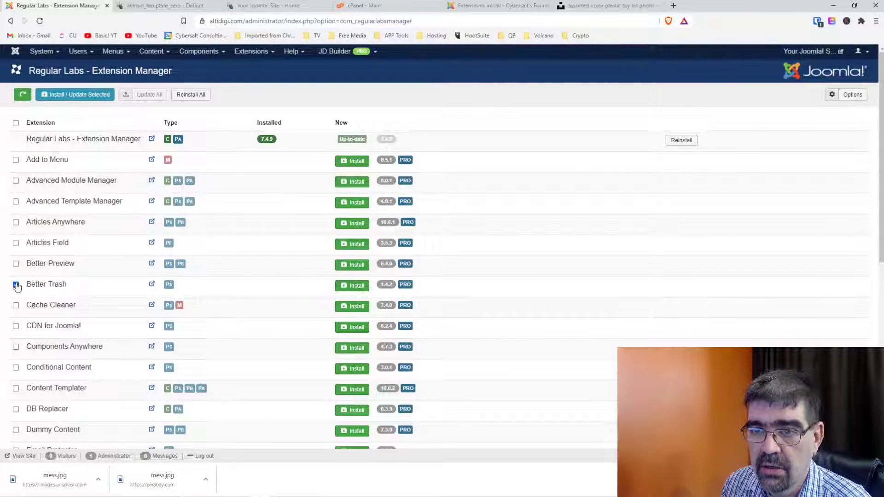
left_click(15, 265)
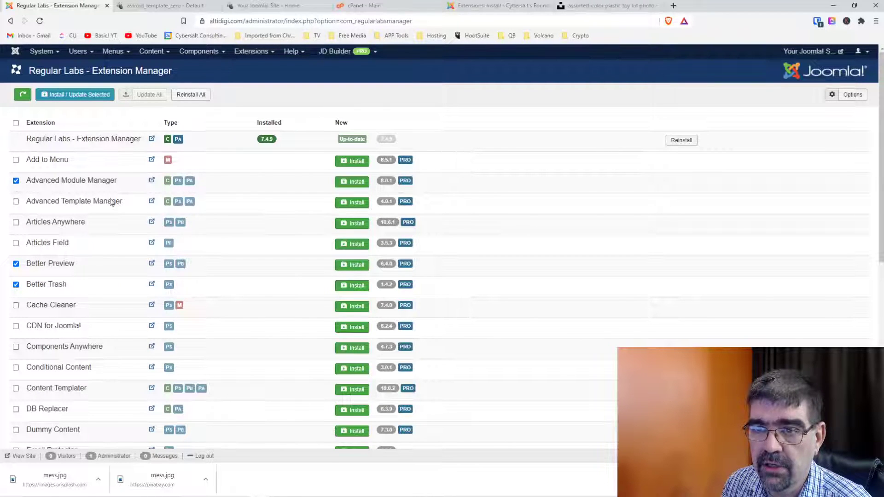
scroll(123, 204, "down", 3)
scroll(124, 207, "down", 1)
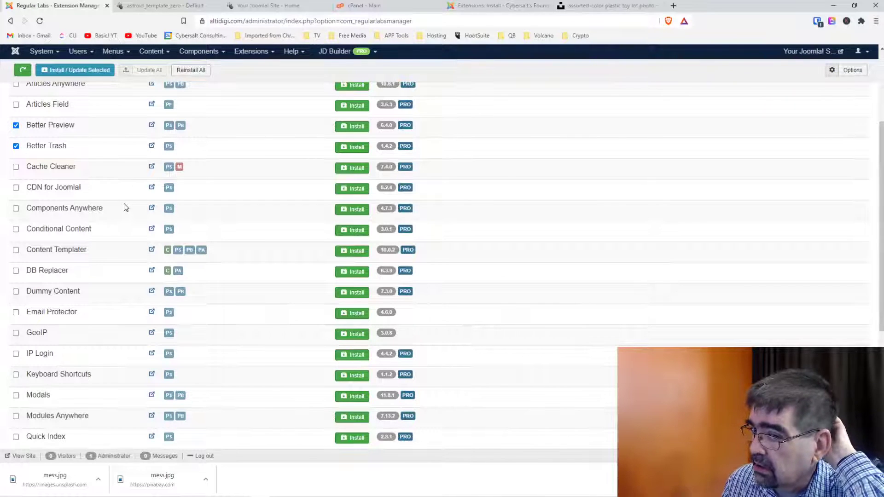
scroll(124, 203, "down", 2)
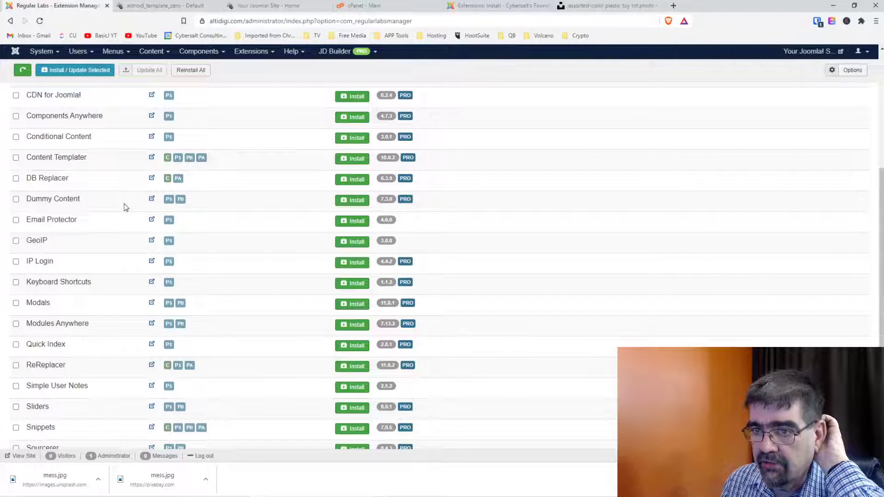
scroll(124, 204, "up", 5)
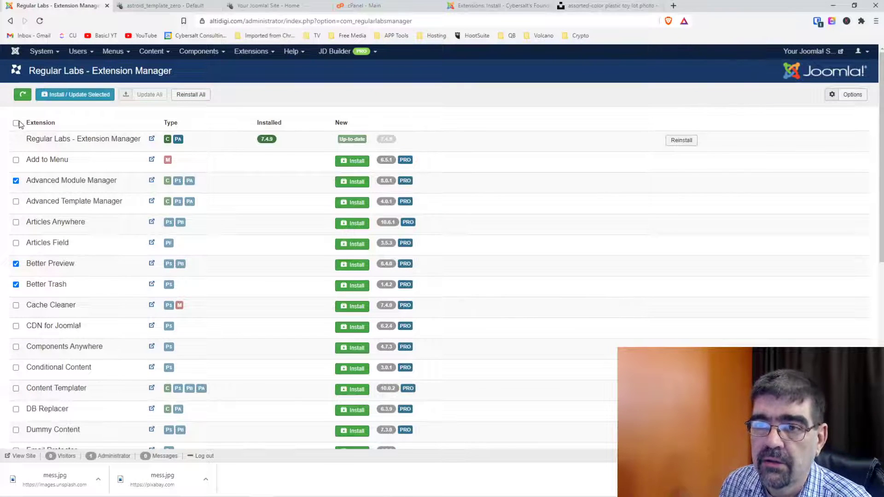
scroll(102, 212, "down", 4)
scroll(102, 212, "down", 2)
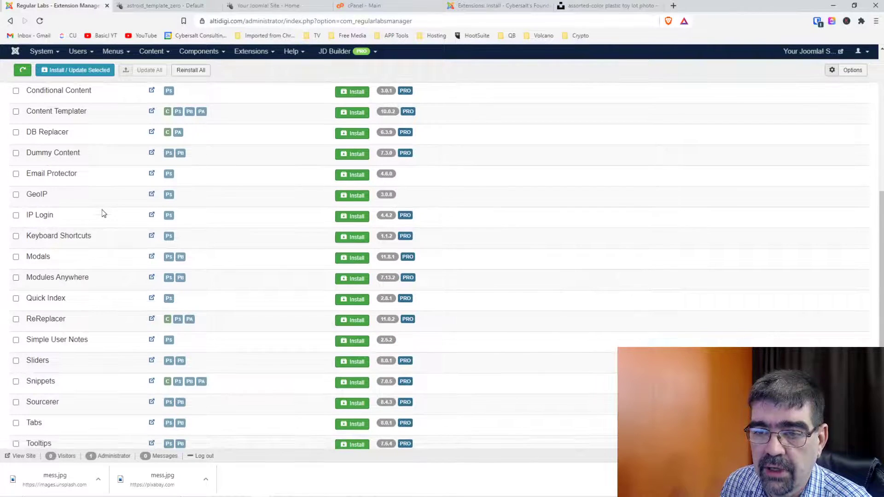
scroll(102, 213, "up", 6)
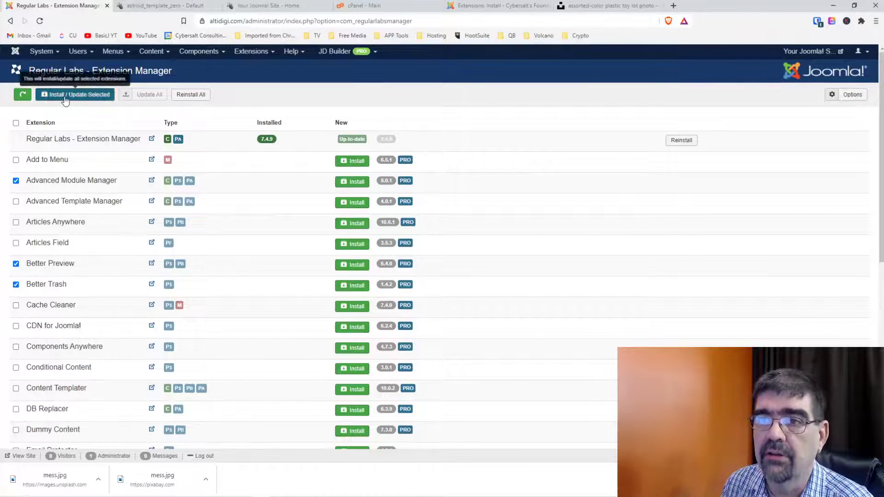
left_click(65, 97)
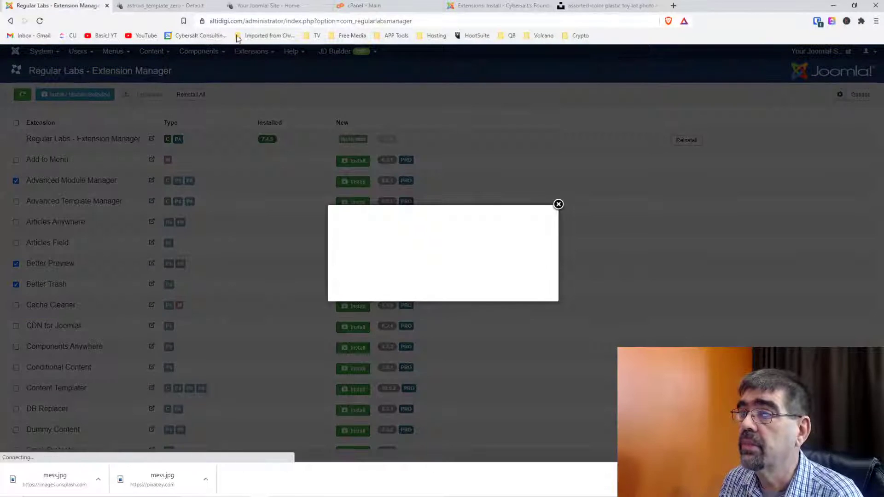
Start the first site's install and open the second site's Regular Labs Extension Manager.
left_click(386, 226)
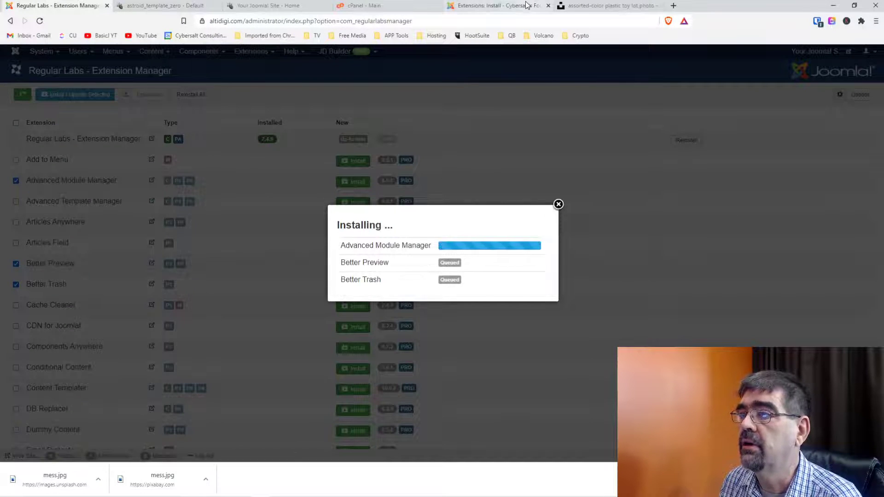
left_click(499, 5)
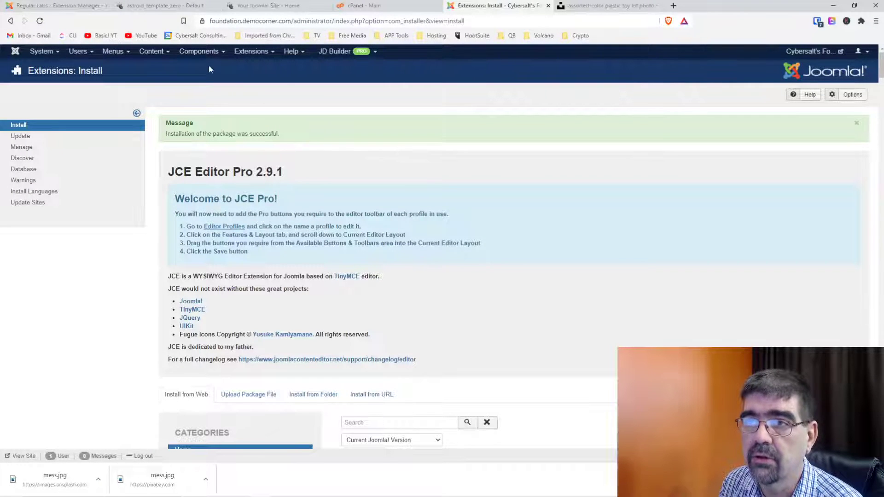
left_click(199, 51)
left_click(243, 210)
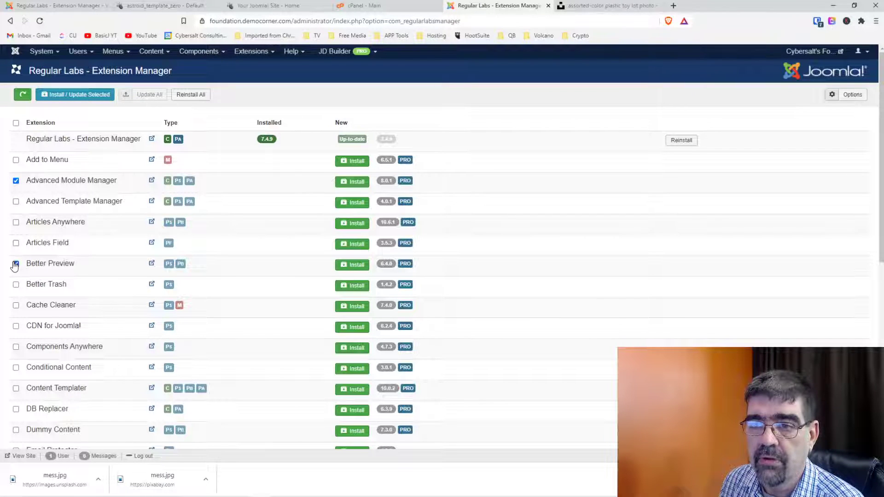
Tick Better Preview and Cache Cleaner, then install the four selected extensions.
left_click(15, 264)
left_click(16, 305)
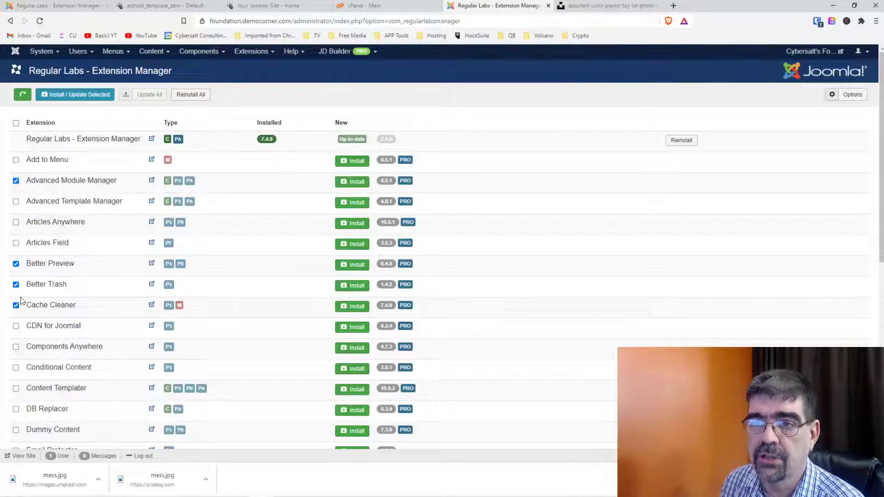
left_click(101, 94)
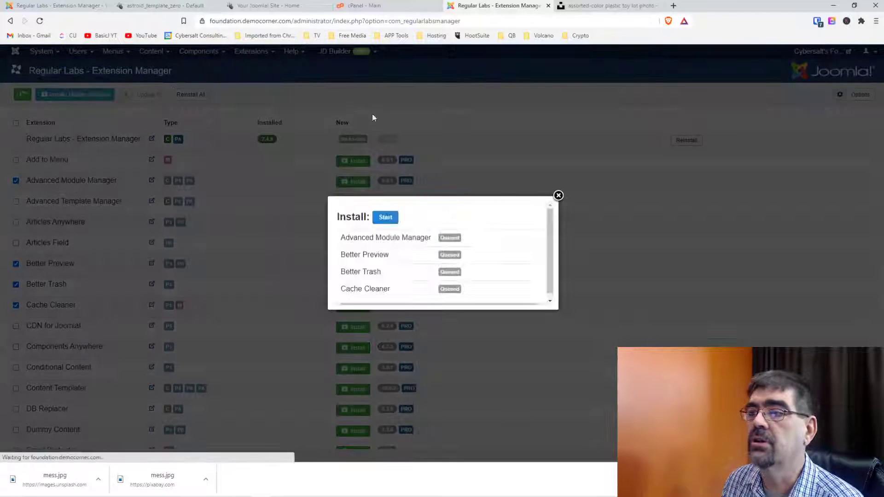
left_click(386, 217)
left_click(158, 10)
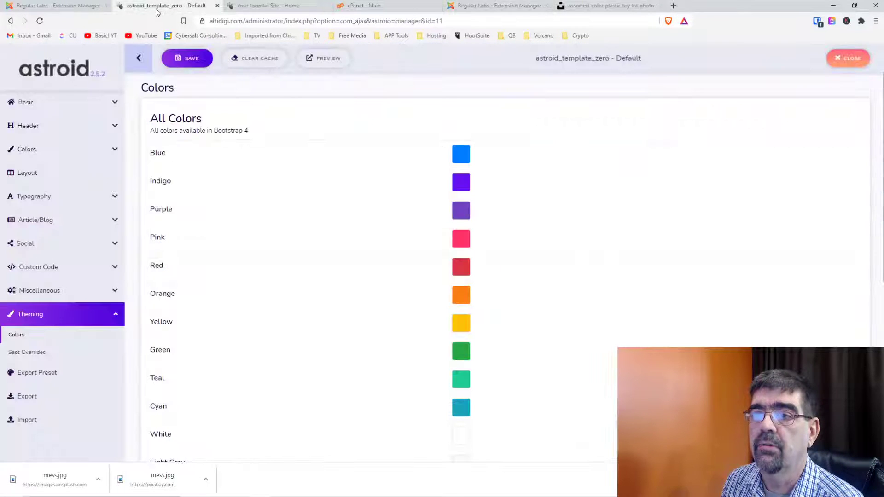
left_click(55, 11)
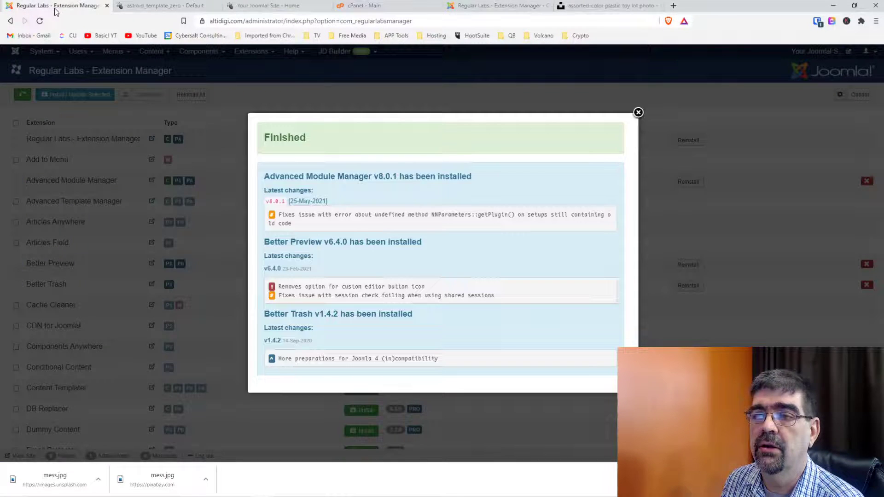
Install Cache Cleaner 7.4.0 on the first site, retrying after the first attempt fails.
left_click(638, 113)
scroll(134, 260, "down", 1)
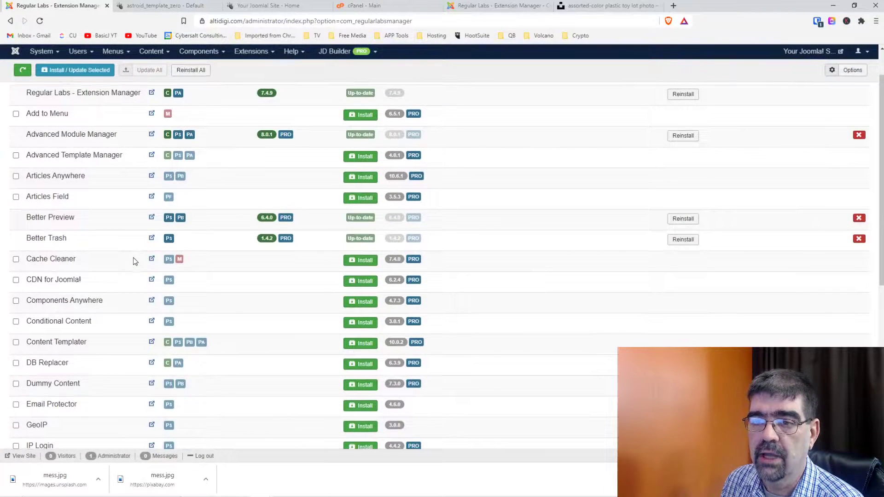
left_click(362, 262)
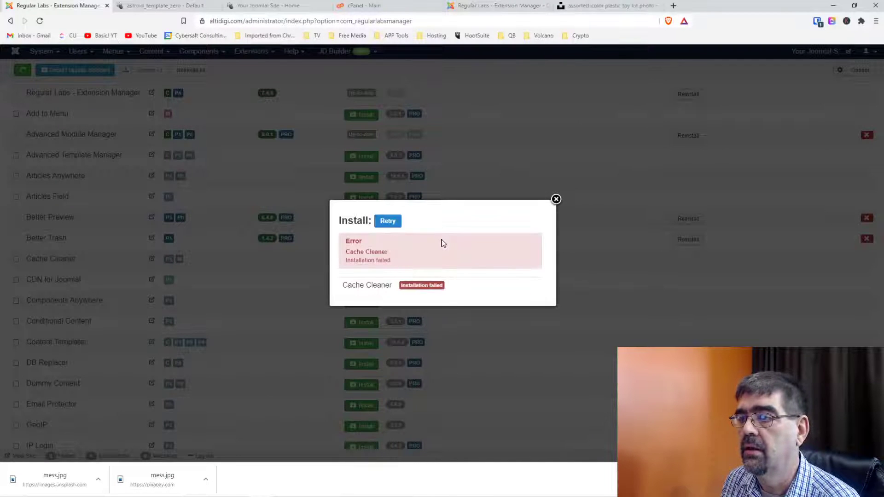
left_click(387, 220)
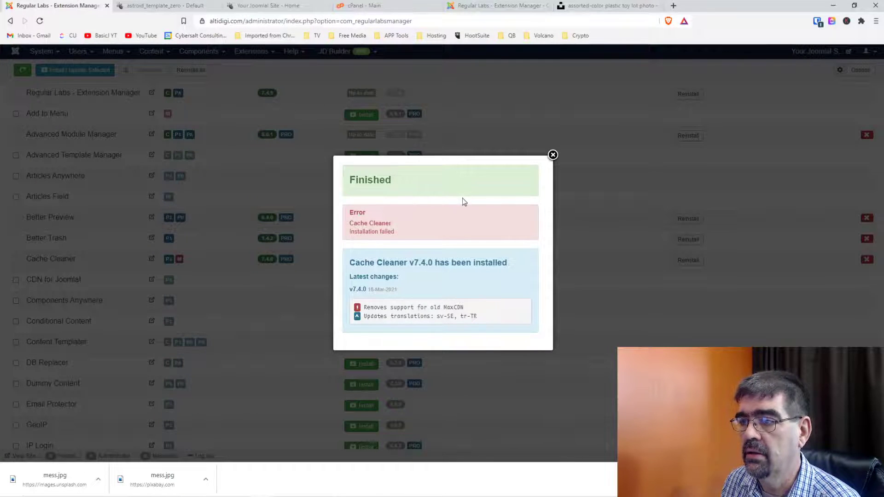
left_click(553, 154)
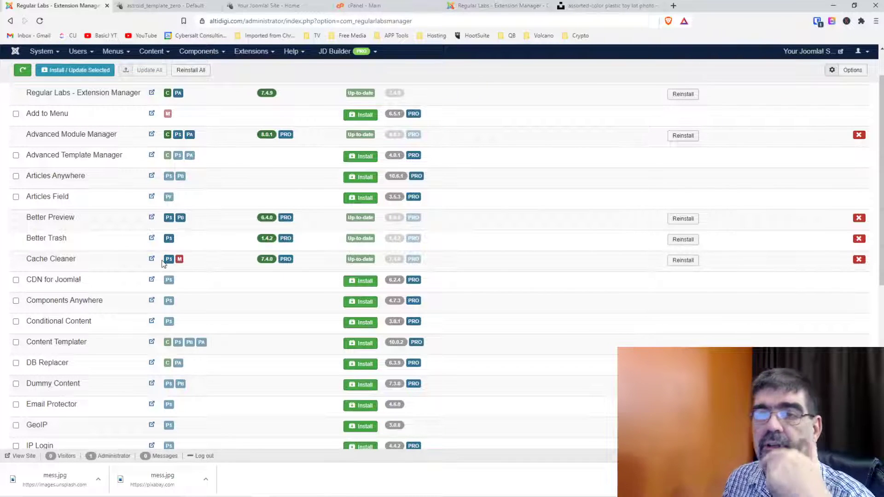
Open Content > Articles, then open and close the Welcome article without changes.
left_click(152, 53)
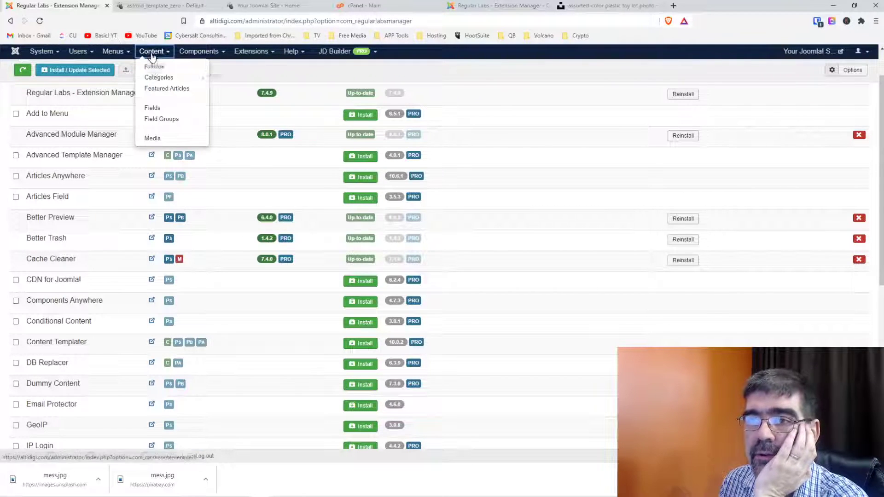
left_click(153, 66)
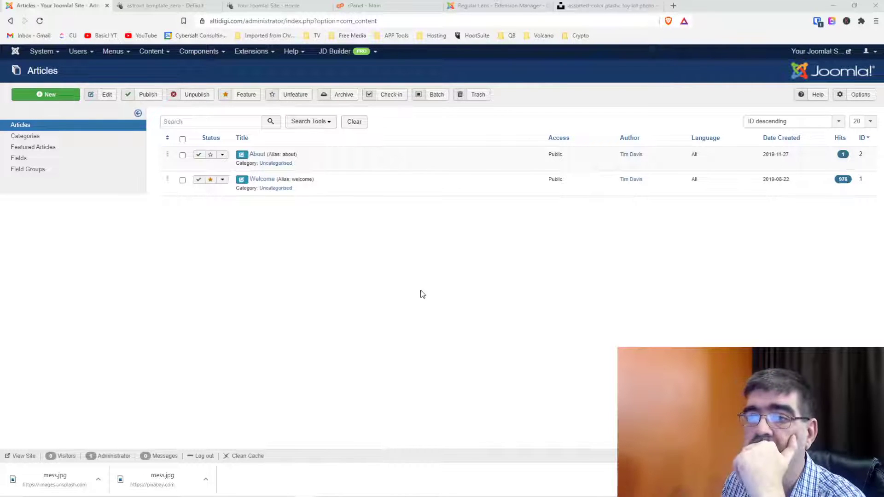
left_click(262, 179)
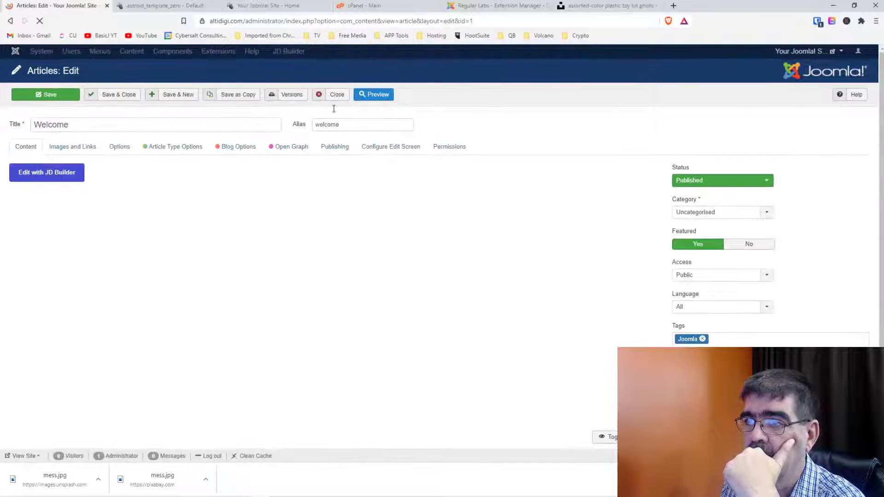
left_click(343, 97)
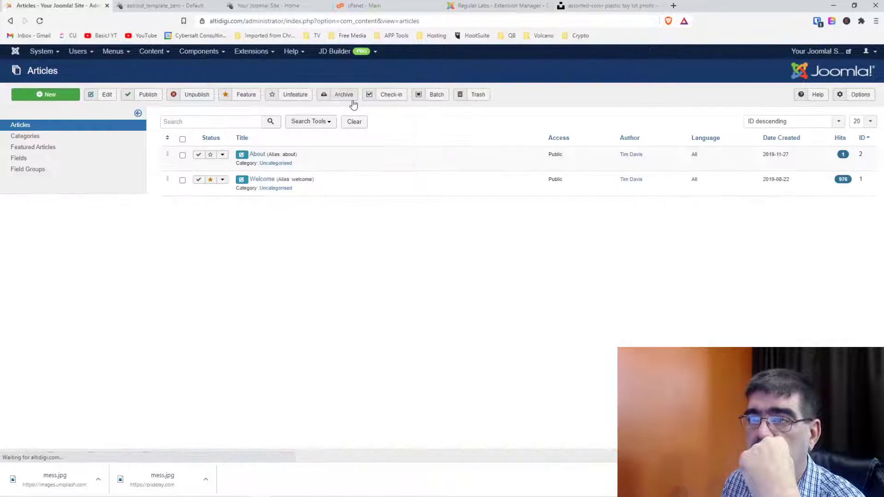
left_click(41, 51)
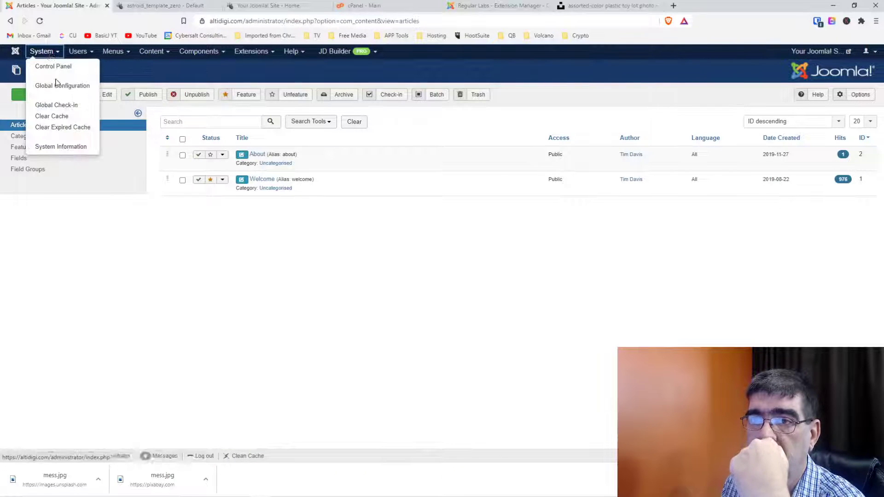
Retry Cache Cleaner on the second site and open Global Configuration on both sites.
left_click(56, 88)
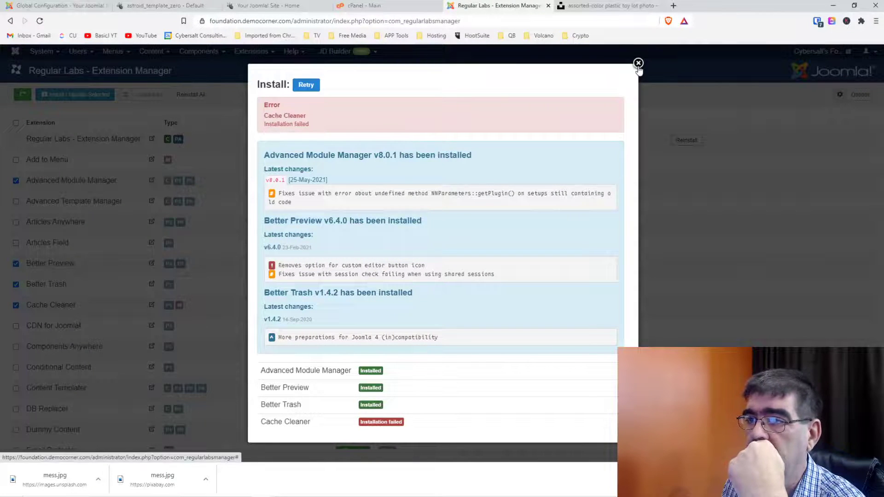
left_click(306, 85)
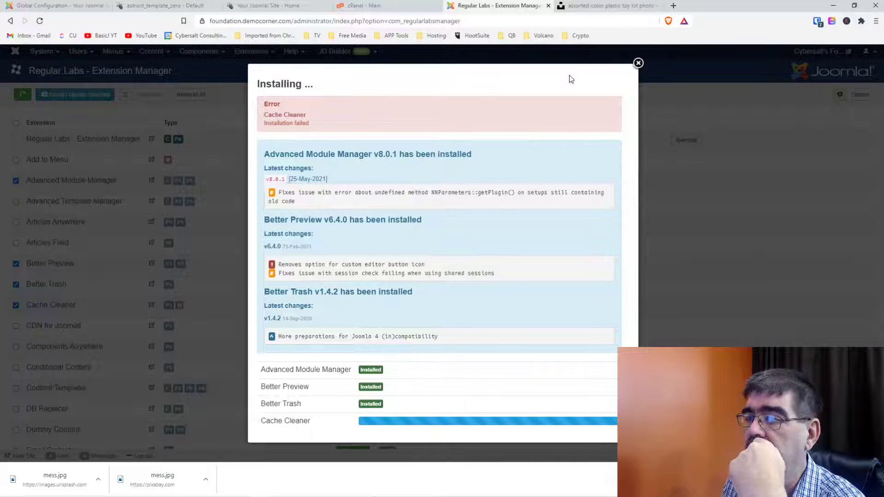
left_click(638, 63)
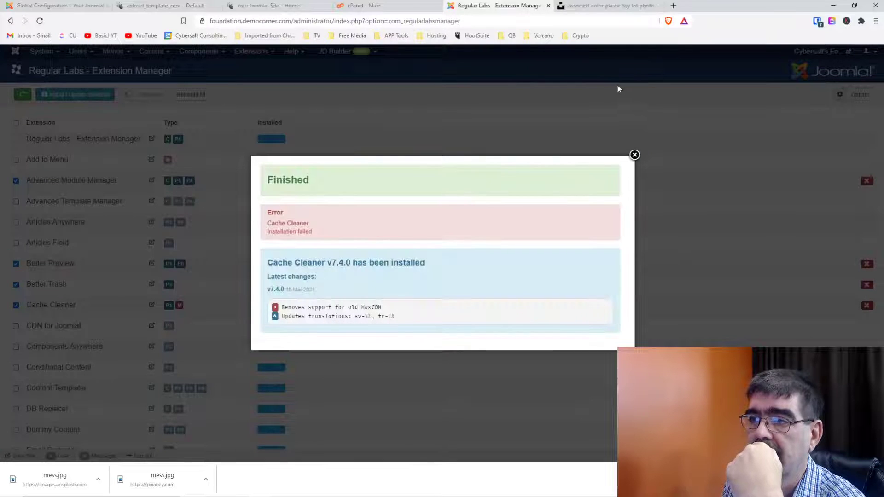
left_click(635, 155)
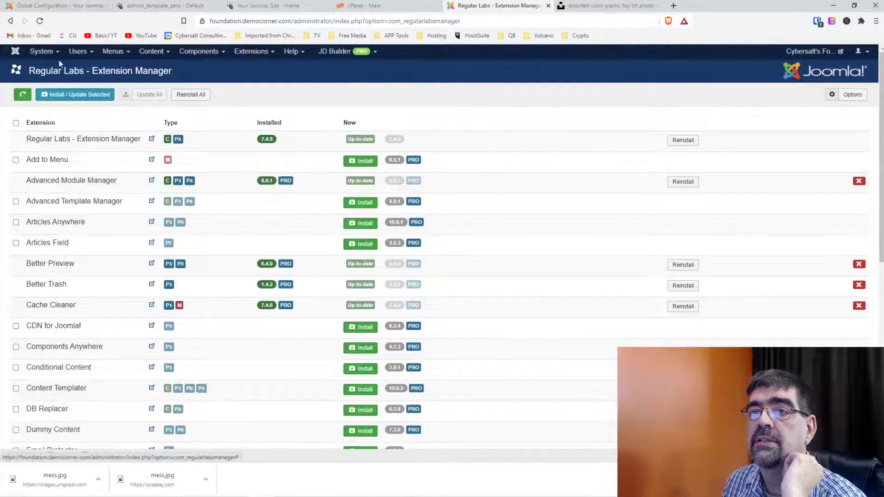
left_click(43, 51)
left_click(51, 88)
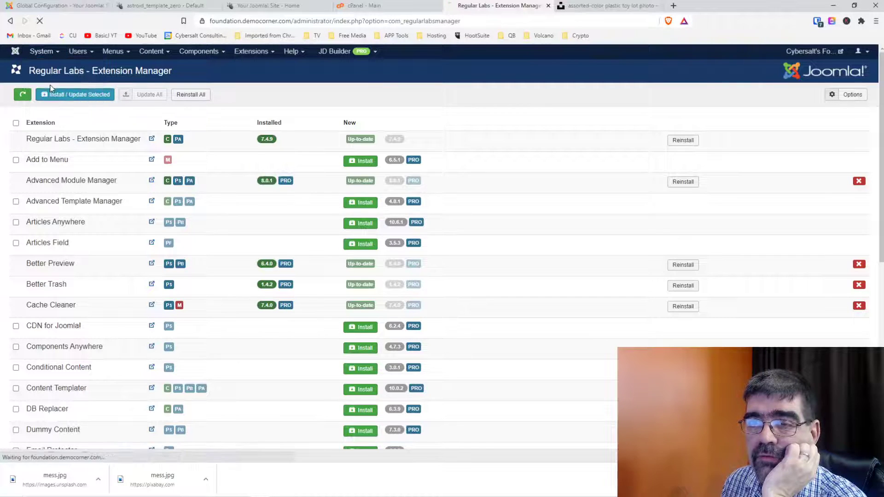
Make JCE the default editor in both sites' Global Configuration and save.
key("ctrl+1")
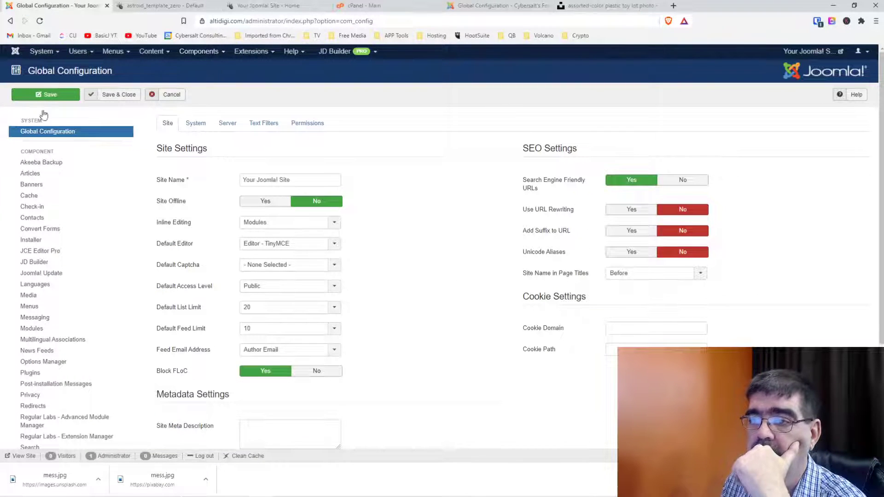
left_click(252, 246)
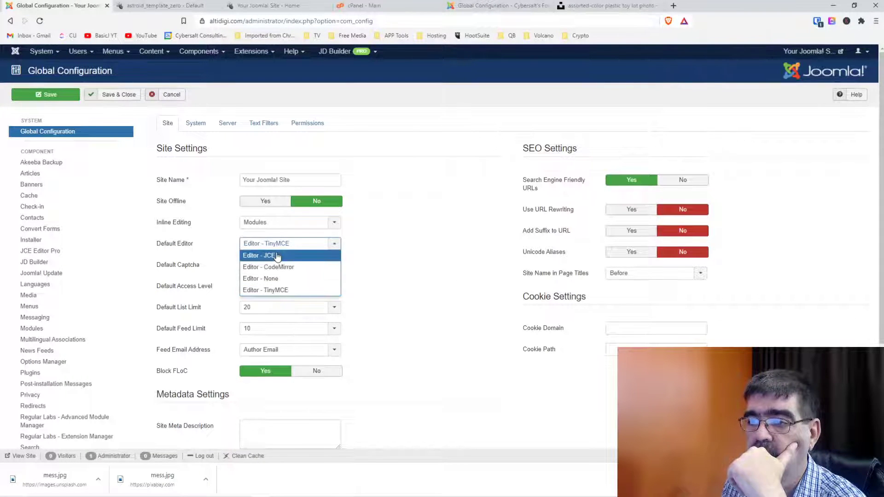
left_click(276, 253)
left_click(54, 95)
left_click(483, 6)
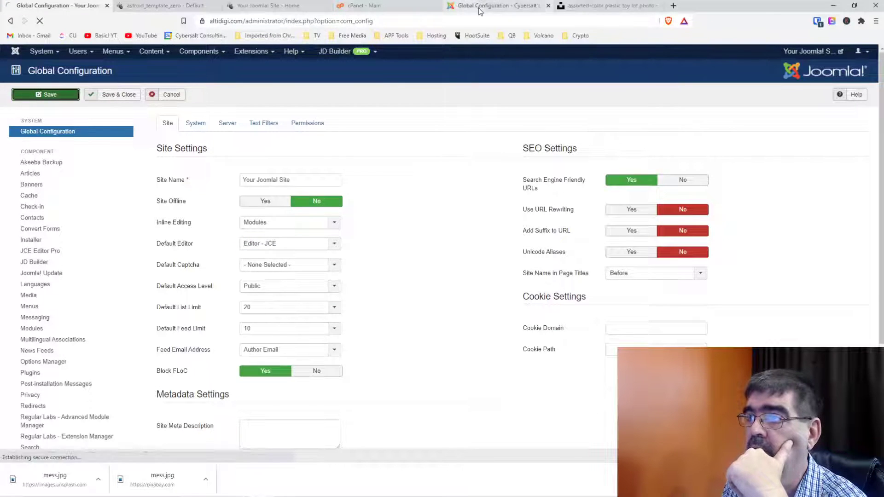
left_click(299, 247)
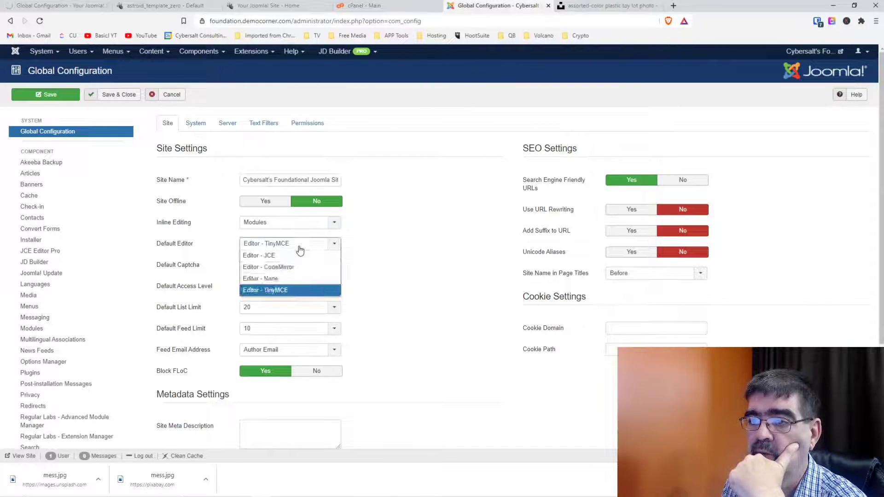
left_click(300, 254)
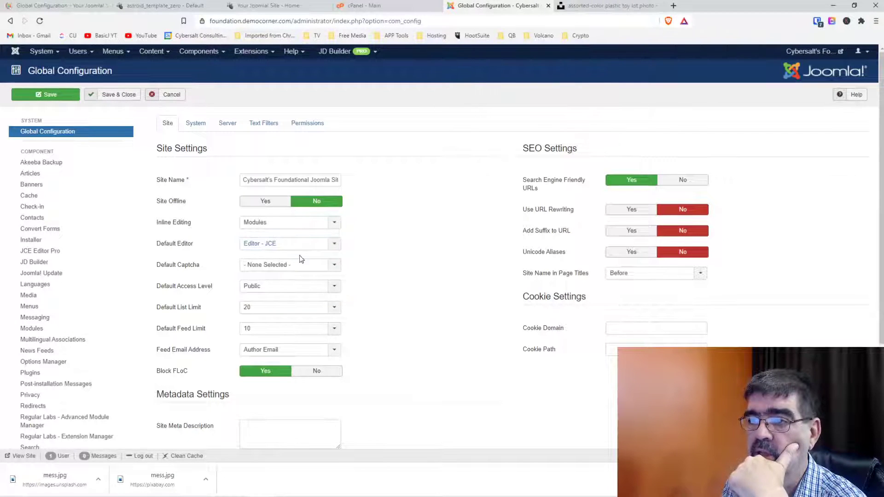
left_click(44, 96)
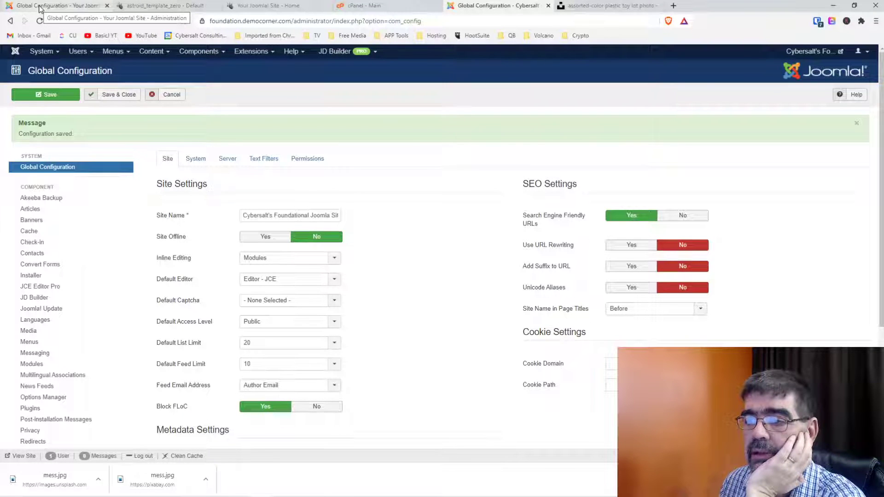
Save and close Global Configuration on both sites, returning to the first site.
left_click(208, 159)
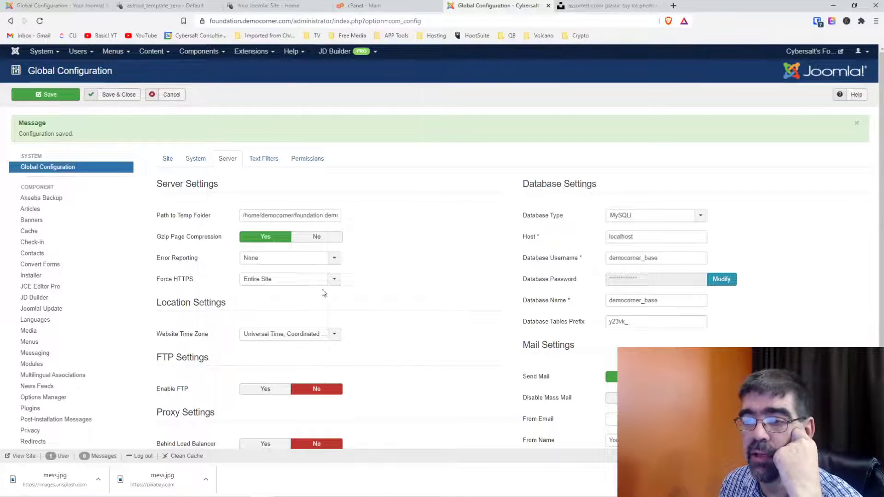
left_click(68, 7)
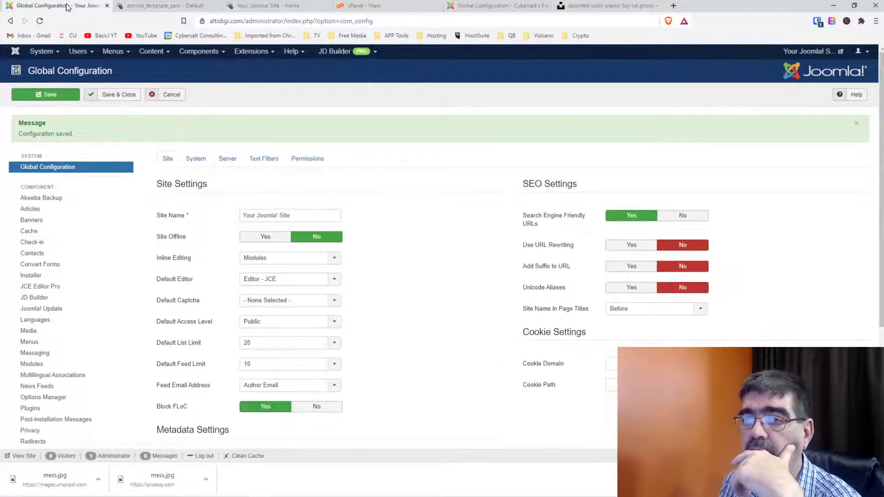
left_click(114, 95)
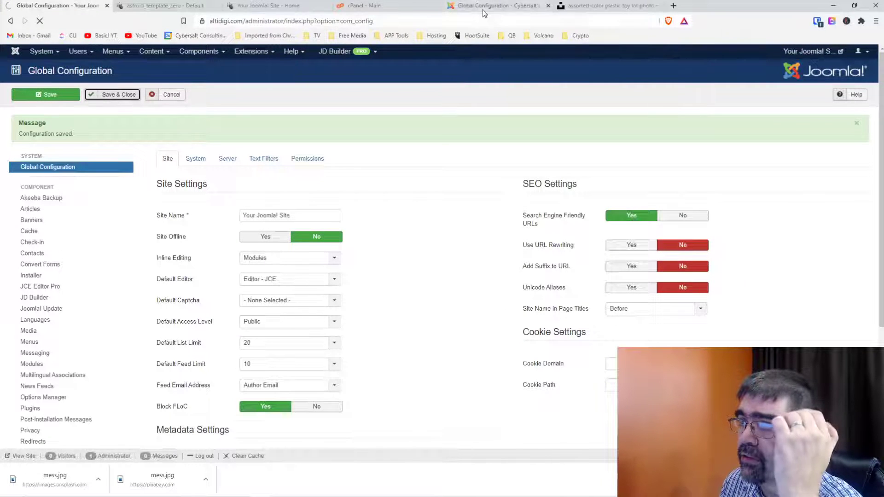
left_click(485, 11)
left_click(111, 94)
left_click(59, 7)
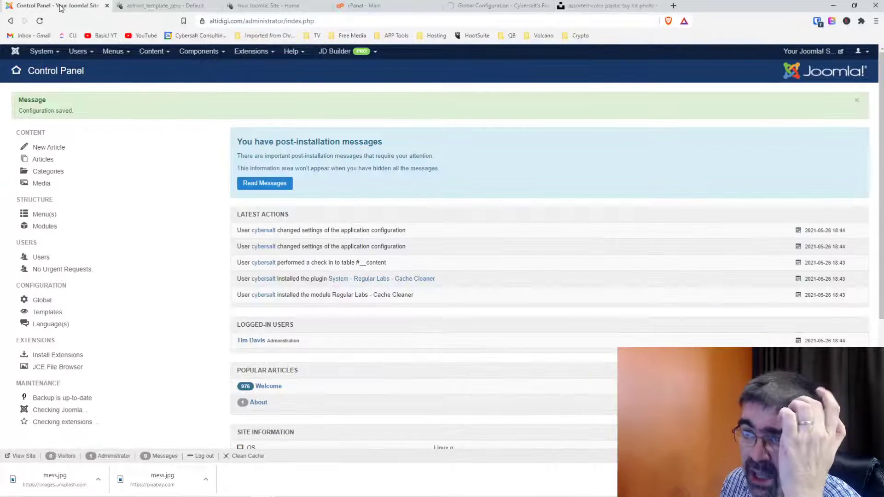
Open the Welcome article from the Control Panel's Popular Articles in the JCE editor.
left_click(152, 51)
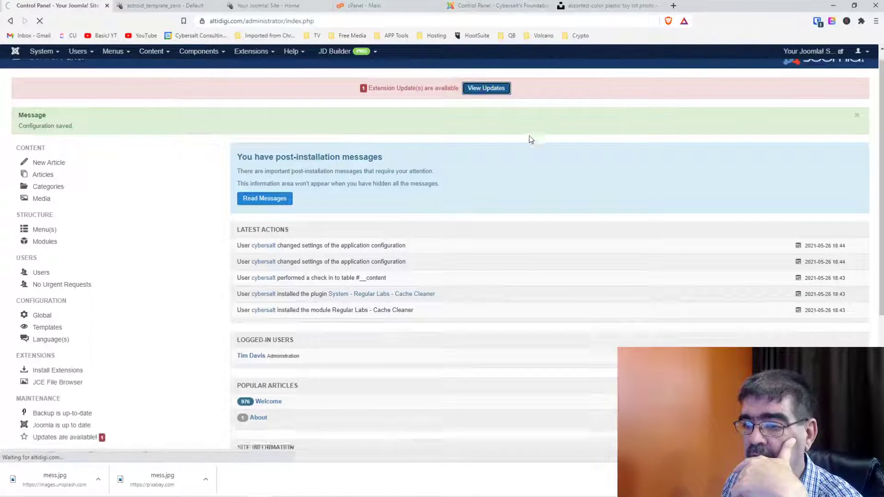
left_click(486, 88)
scroll(521, 123, "down", 3)
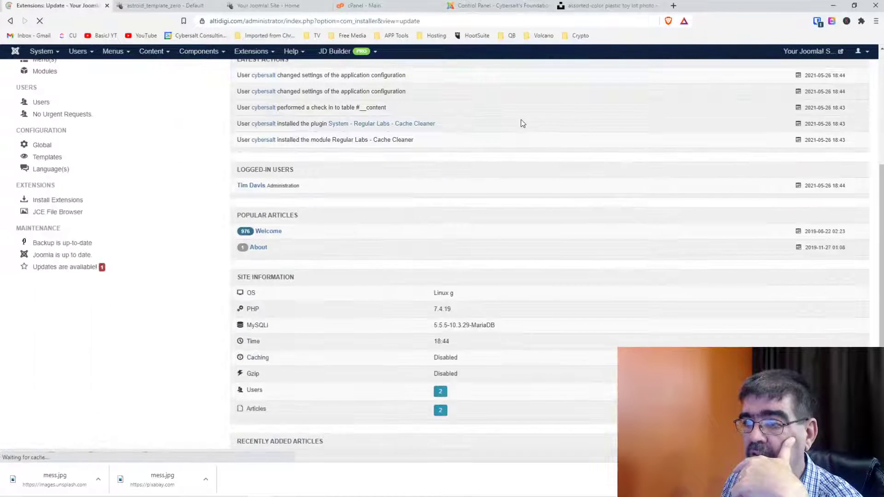
left_click(9, 22)
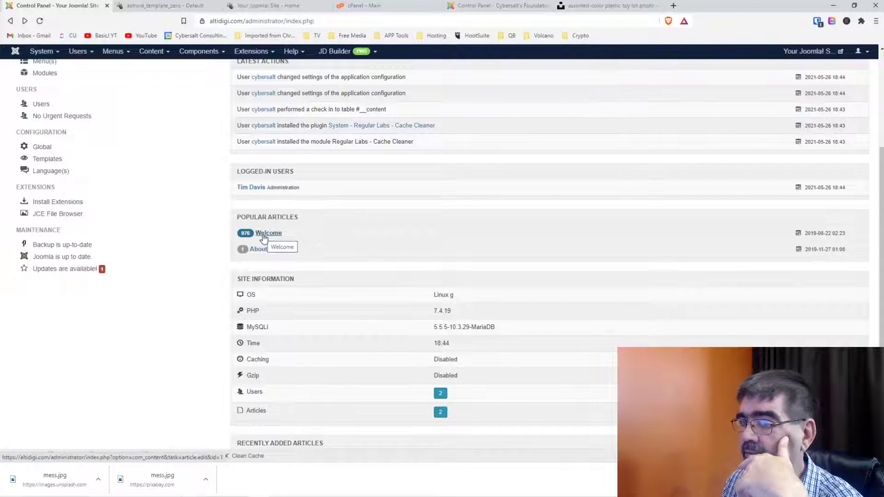
left_click(267, 233)
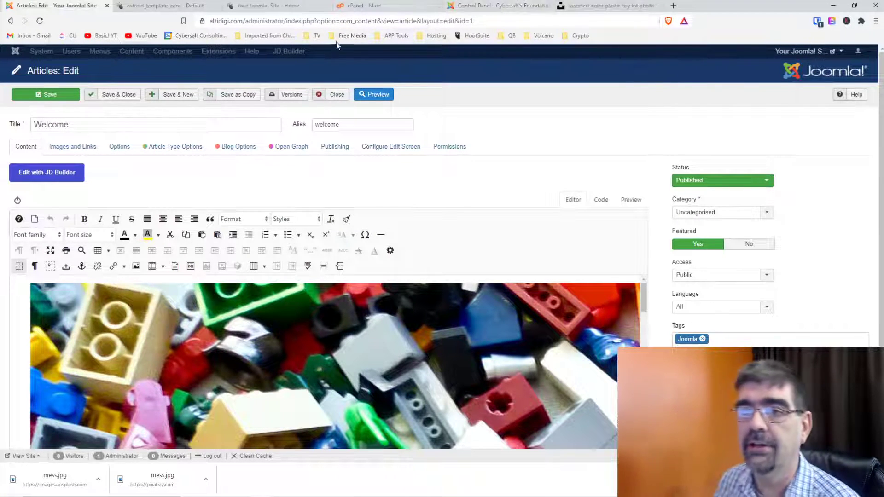
On the other site, open the Regular Labs Extension Manager and review its extension list.
left_click(488, 6)
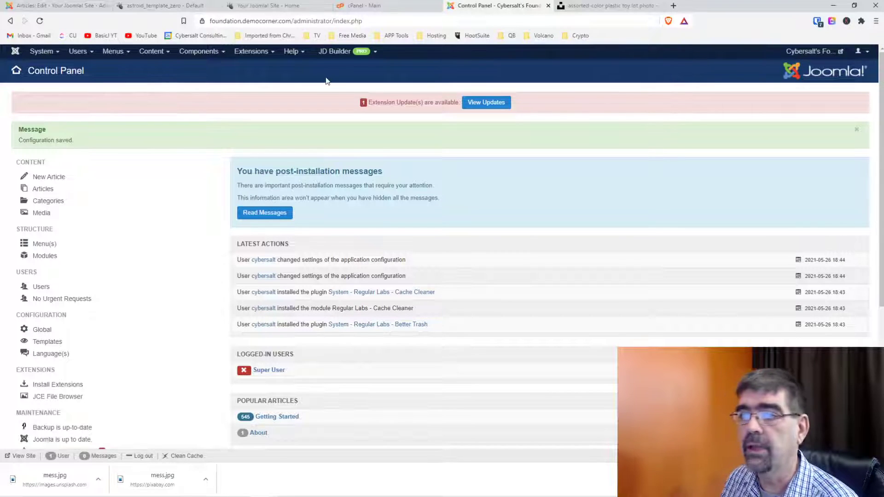
left_click(193, 55)
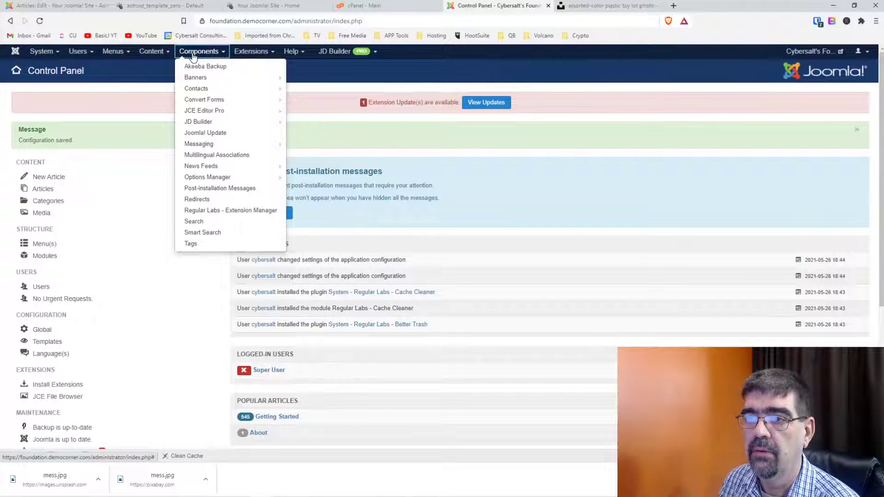
left_click(227, 209)
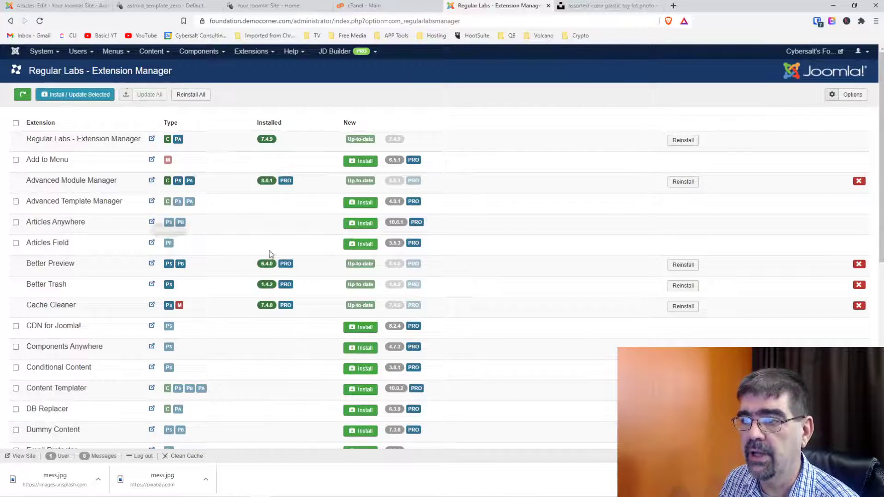
scroll(537, 222, "down", 4)
scroll(76, 217, "down", 3)
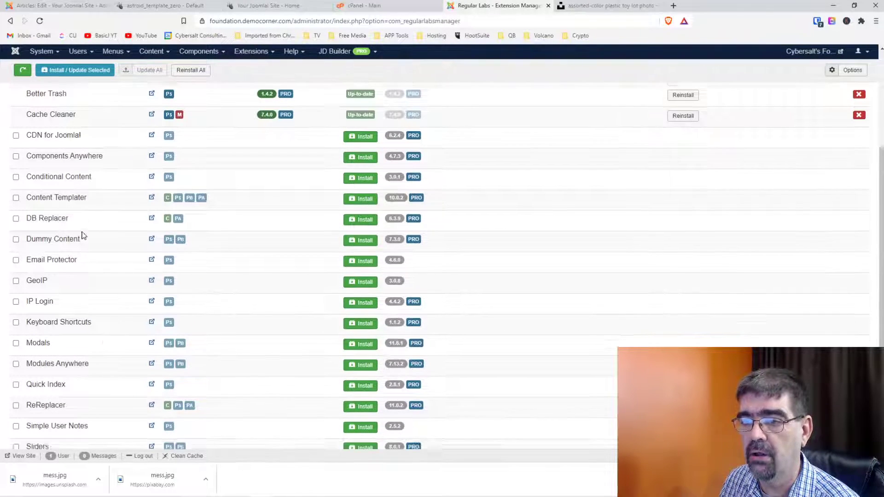
scroll(306, 274, "up", 6)
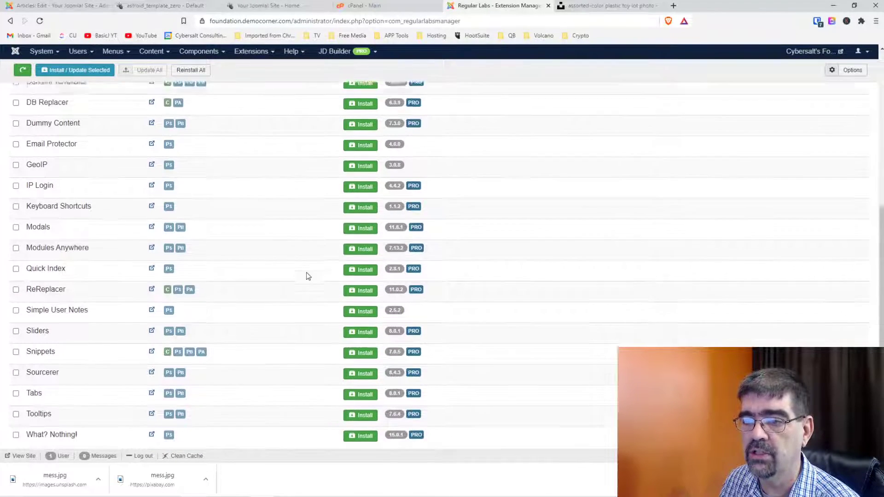
scroll(142, 204, "up", 1)
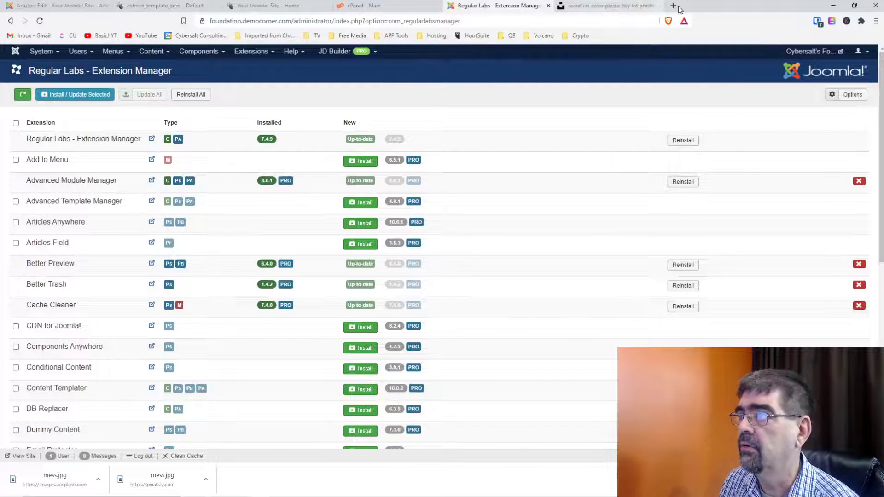
Open the Extensions: Install page in a new tab and switch to it.
left_click(254, 54)
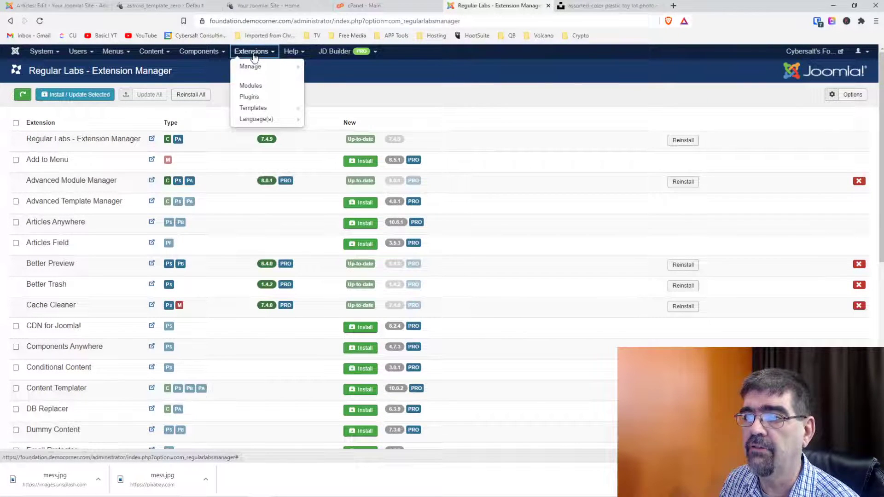
mouse_move(258, 67)
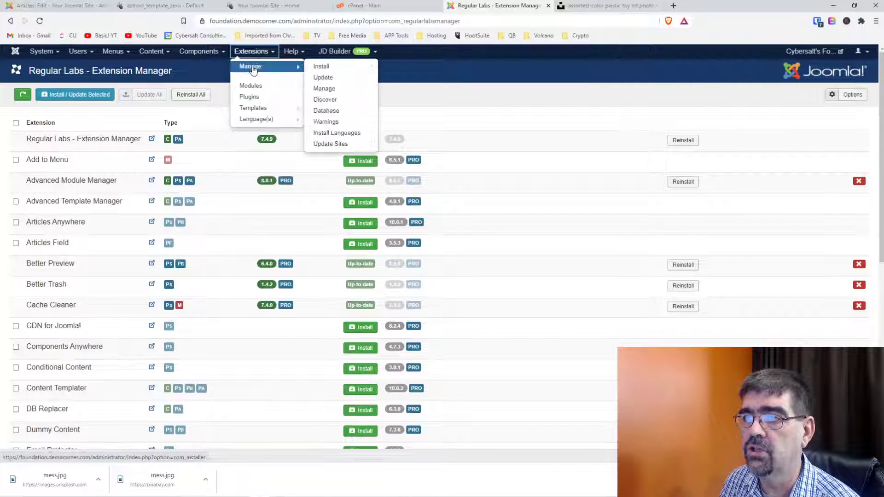
right_click(335, 68)
left_click(354, 73)
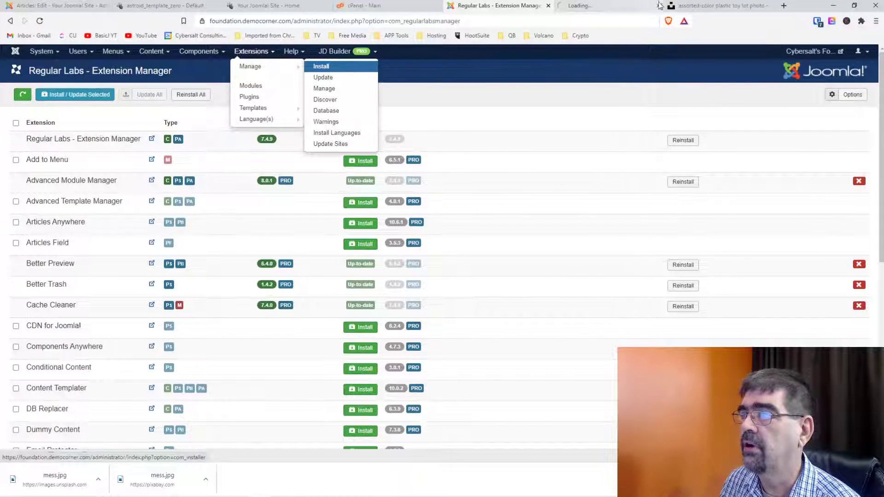
left_click(608, 6)
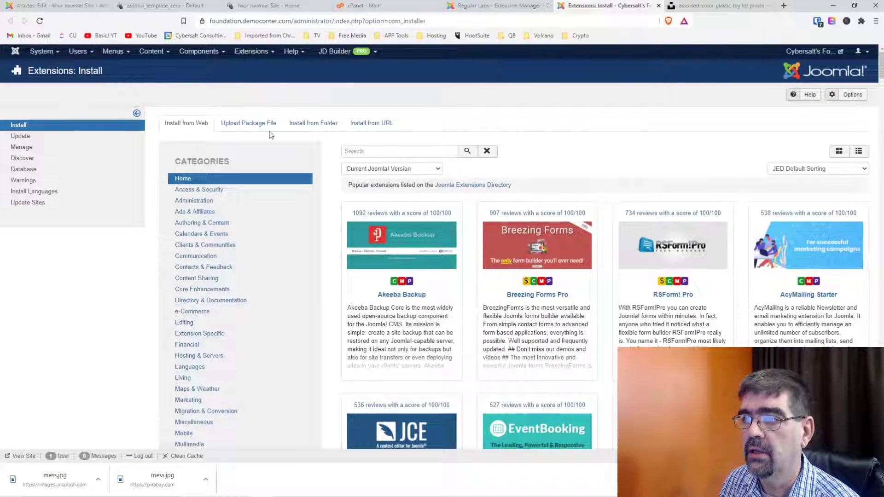
Search the web extension directory for 'extension', then return to the Regular Labs Extension Manager tab.
left_click(366, 150)
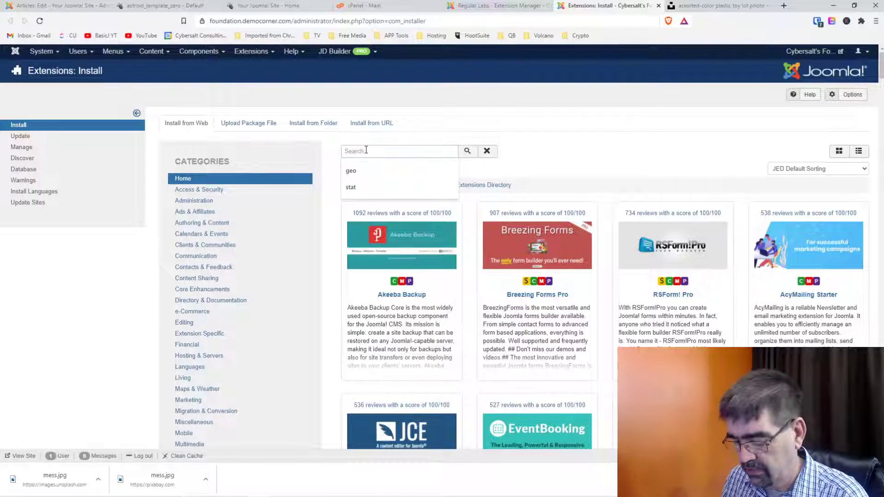
type("extensionmanager")
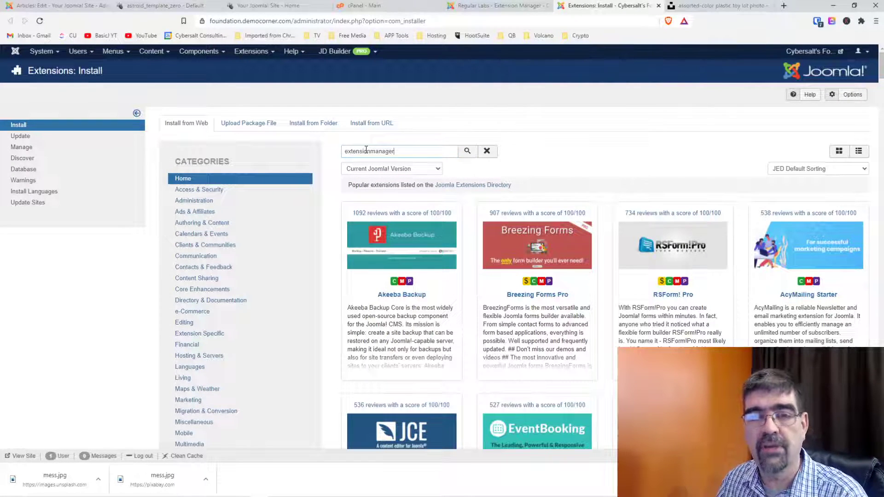
key("Return")
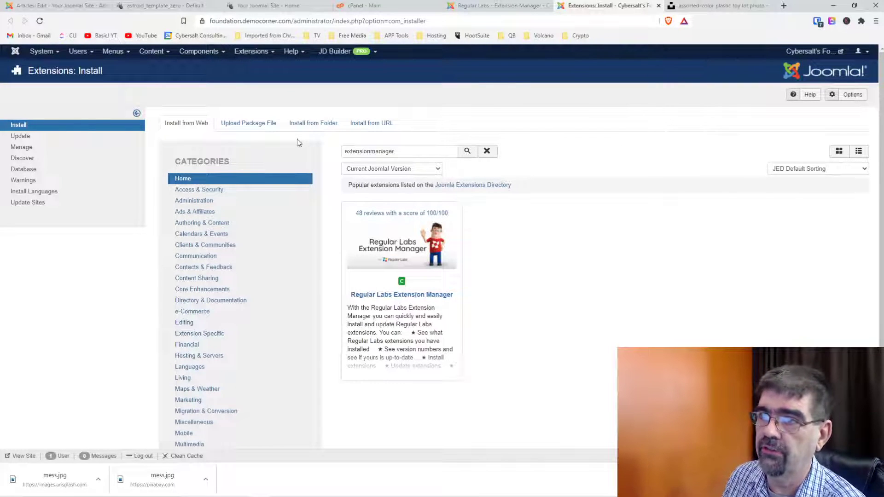
left_click(197, 55)
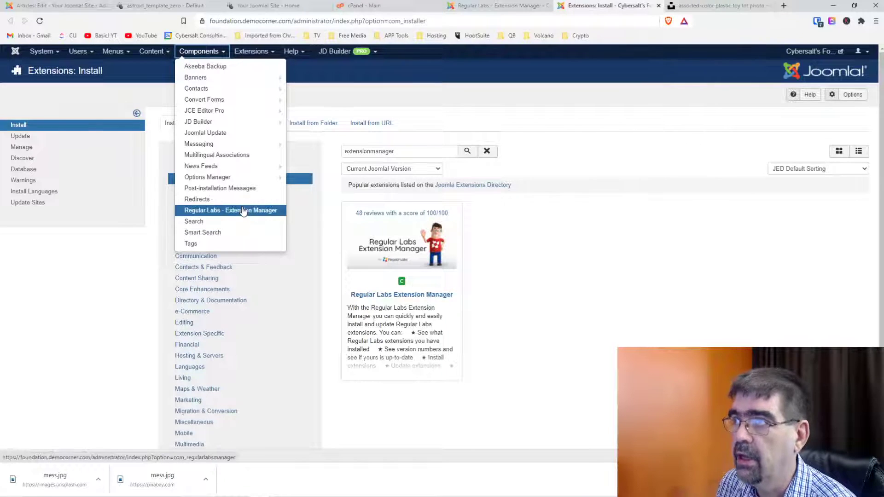
left_click(501, 6)
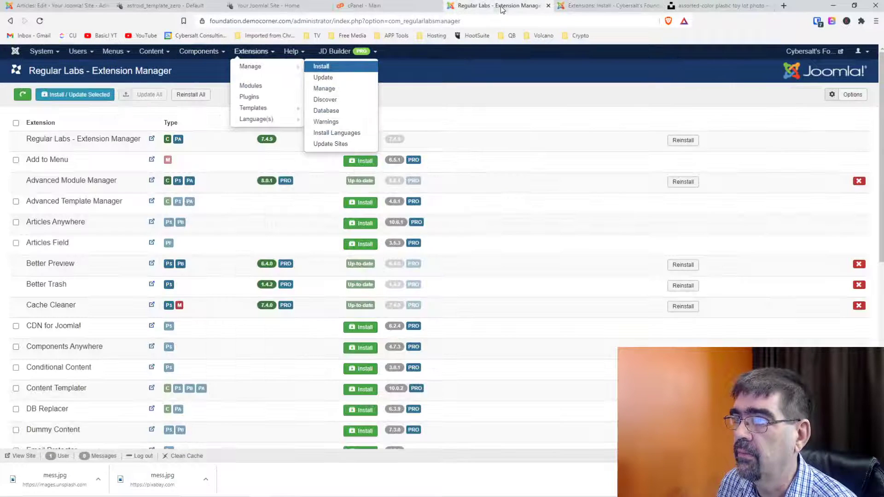
Reload the Extension Manager and open the System - Regular Labs - Cache Cleaner plugin in the Plugins list.
left_click(504, 107)
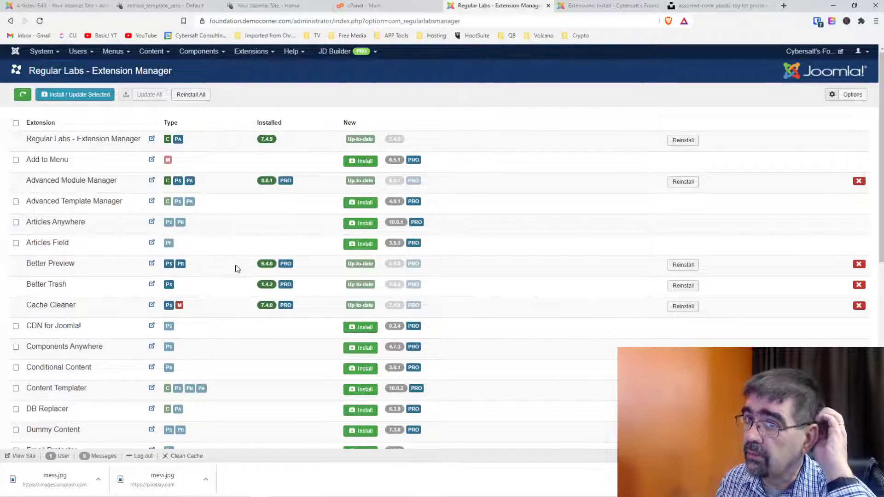
left_click(40, 21)
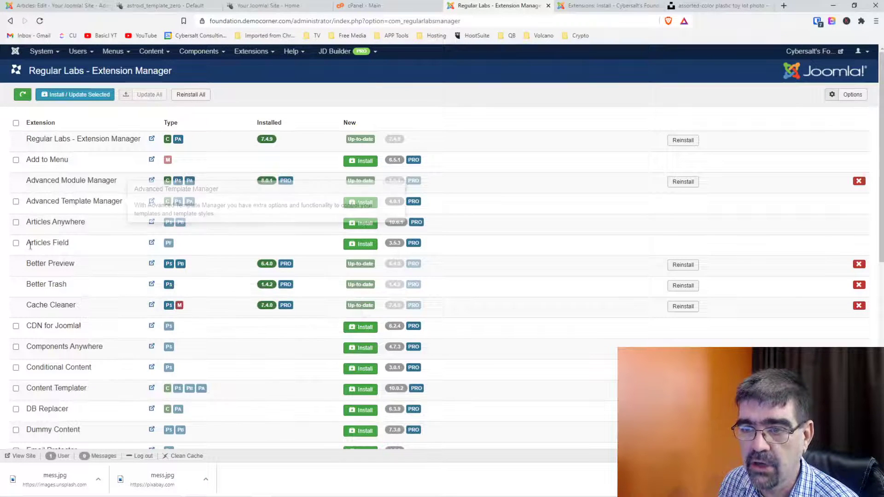
left_click(168, 306)
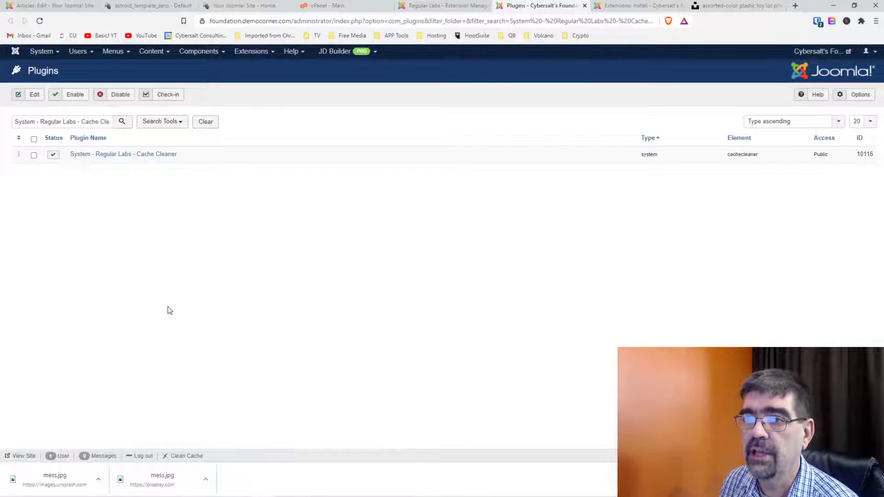
Open the Cache Cleaner plugin's settings and review its What to clean options.
left_click(86, 155)
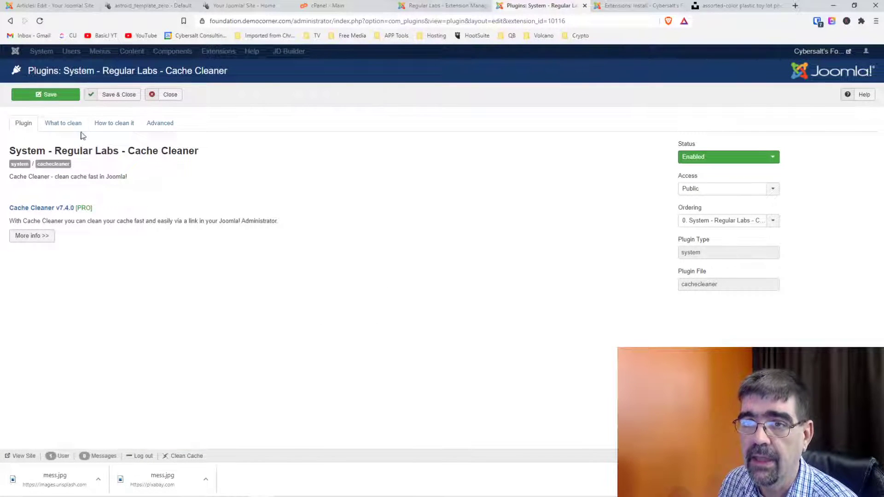
left_click(66, 130)
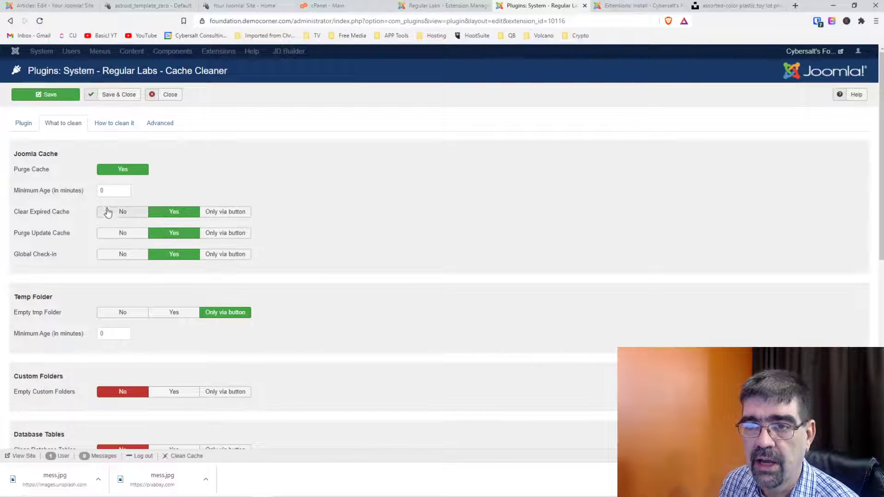
scroll(465, 225, "down", 2)
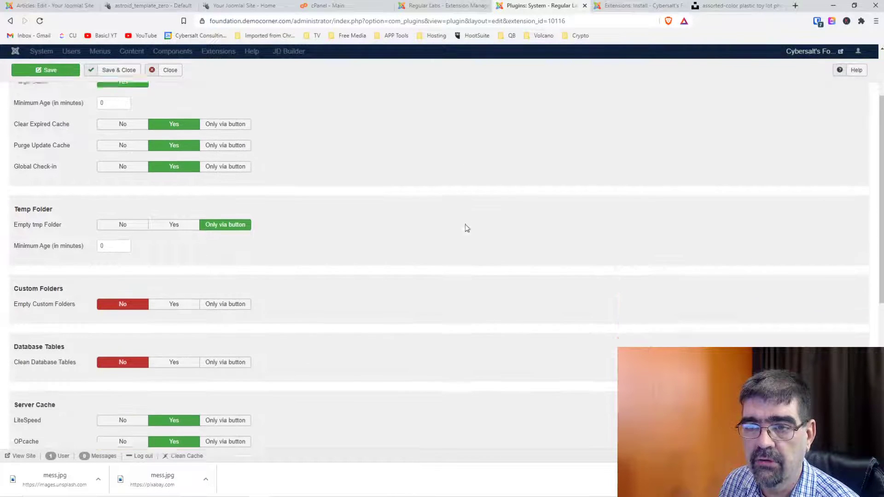
mouse_move(42, 226)
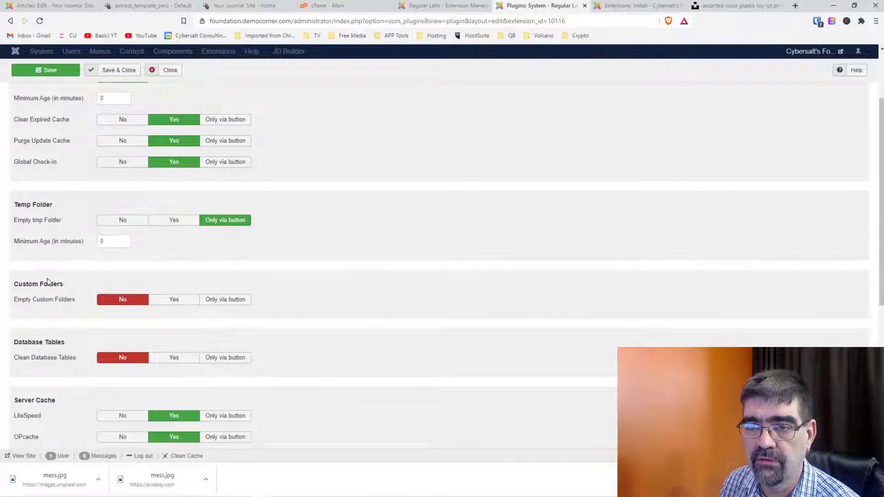
scroll(274, 286, "down", 5)
scroll(274, 286, "down", 2)
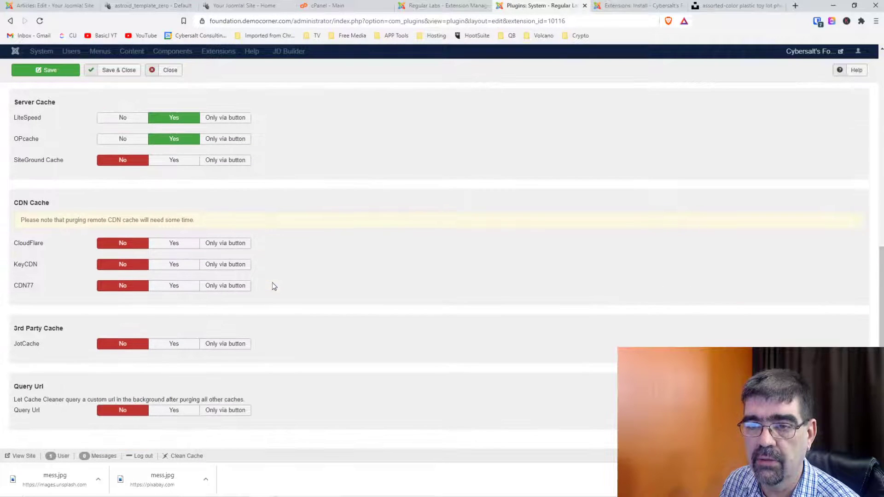
scroll(274, 286, "up", 10)
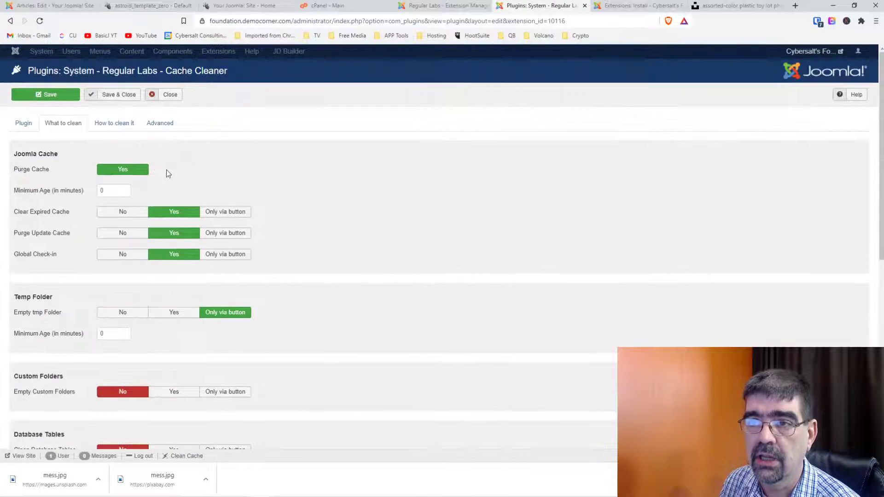
Set Display Toolbar Button and Administrator Enable to Yes, then save and close the plugin.
left_click(118, 124)
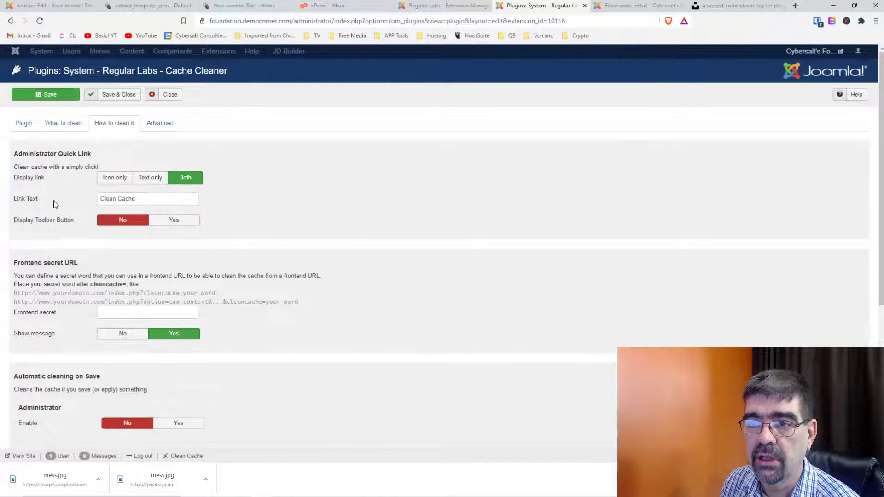
left_click(174, 220)
scroll(306, 232, "down", 5)
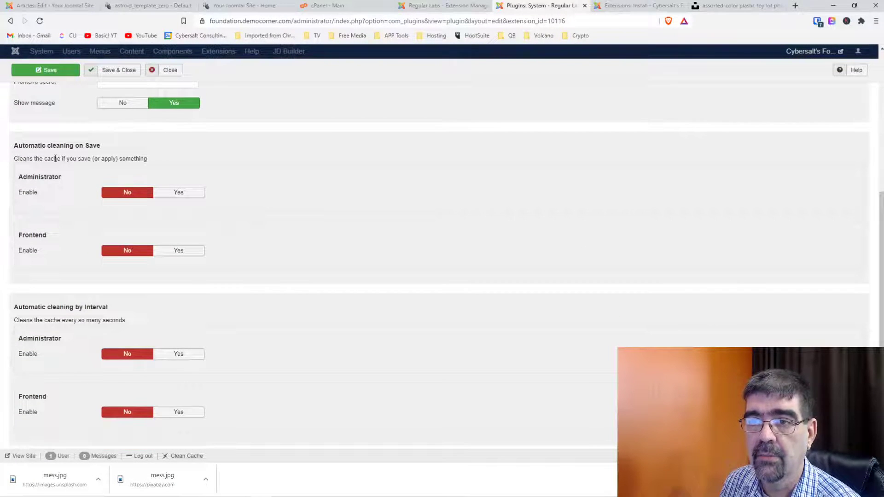
left_click(174, 193)
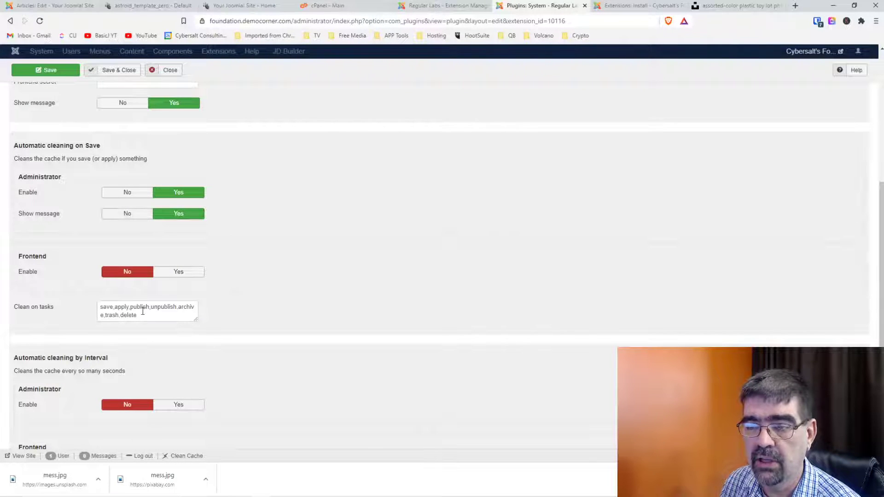
scroll(261, 291, "down", 2)
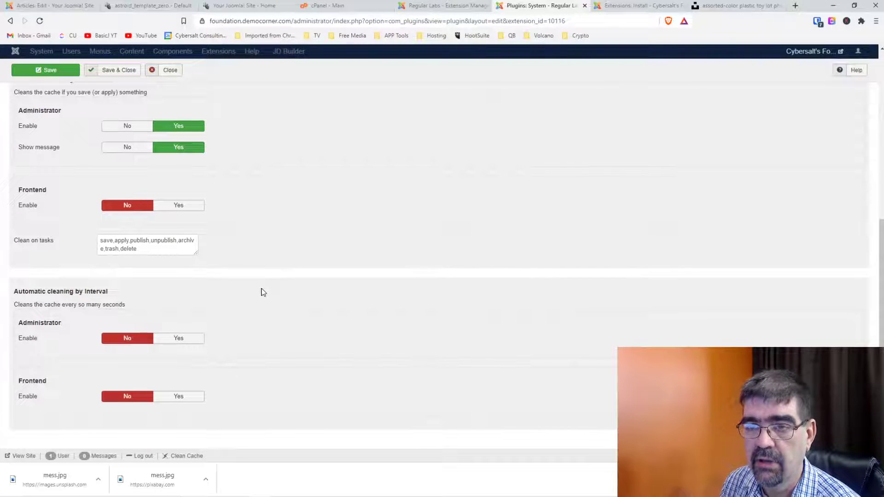
scroll(263, 292, "up", 6)
left_click(164, 127)
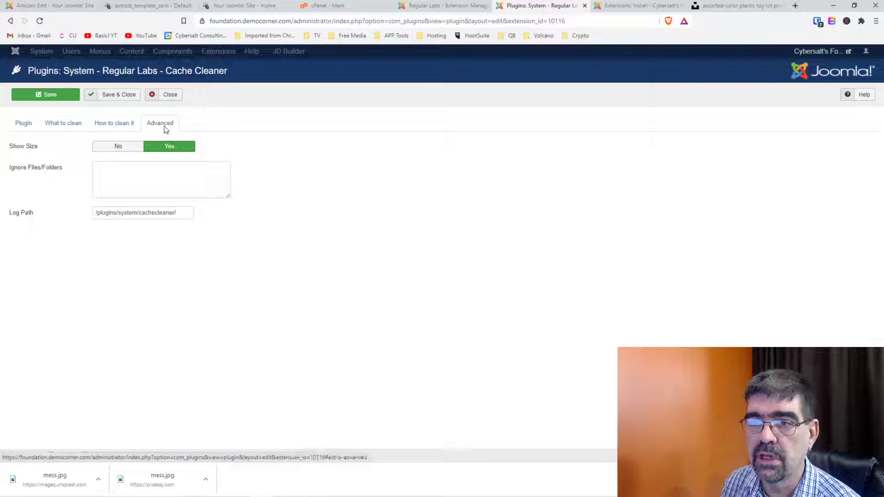
left_click(111, 99)
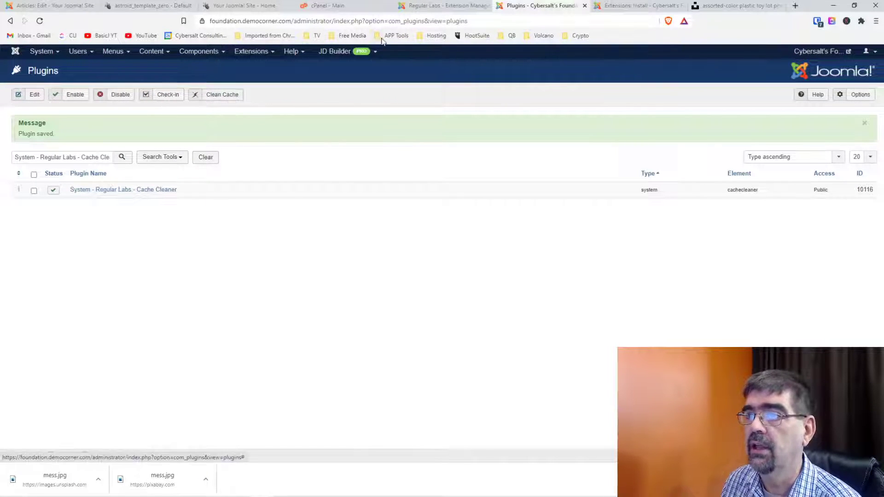
Set Show Switch to Yes in Advanced Module Manager options, save, and return to the Welcome article.
left_click(433, 6)
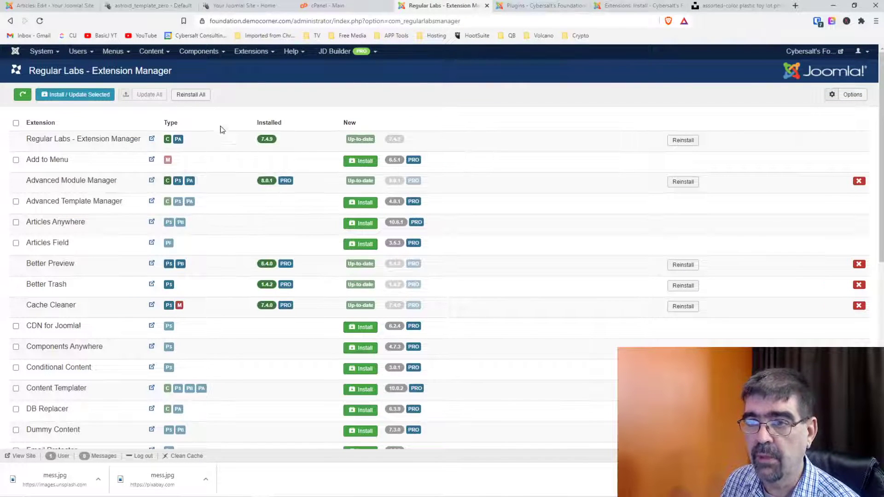
left_click(171, 184)
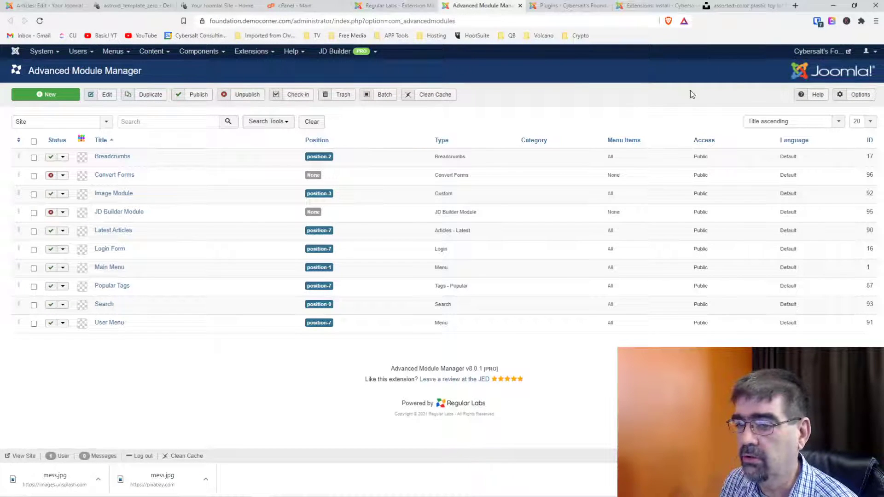
left_click(857, 95)
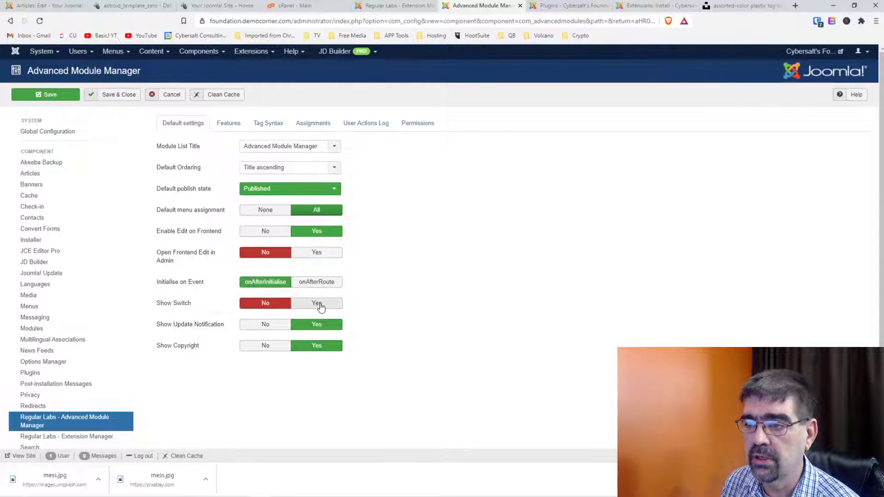
left_click(318, 304)
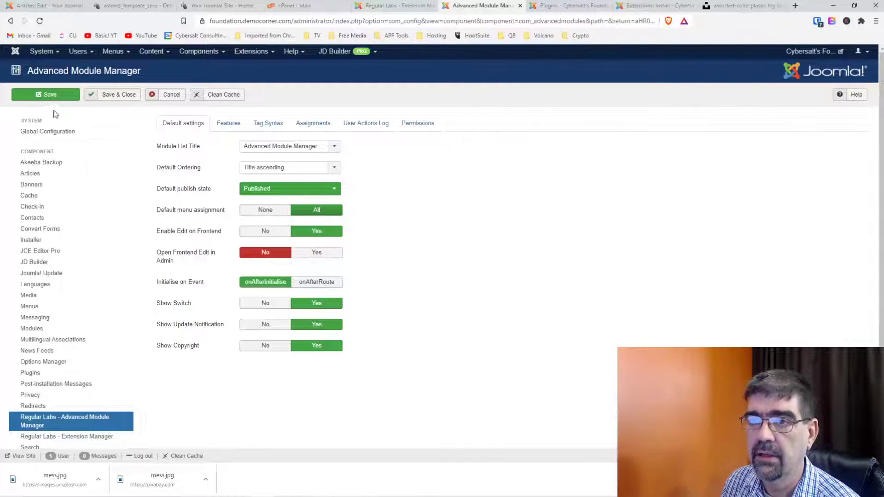
left_click(37, 97)
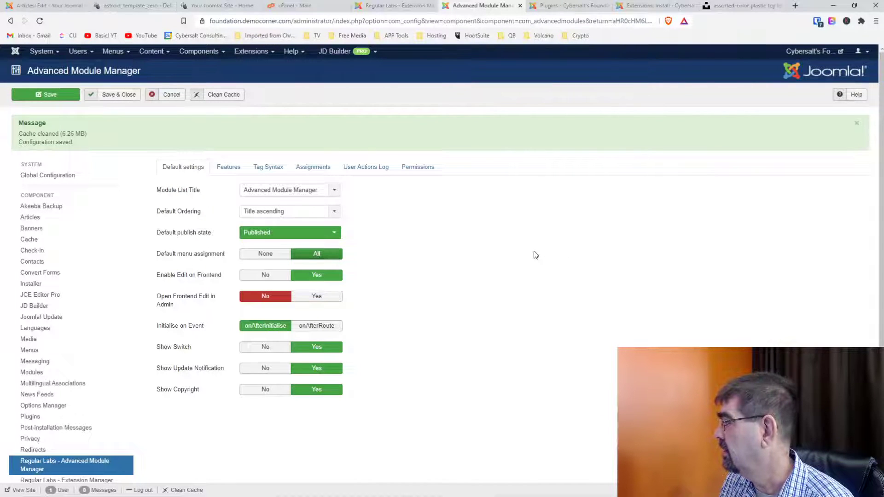
left_click(20, 9)
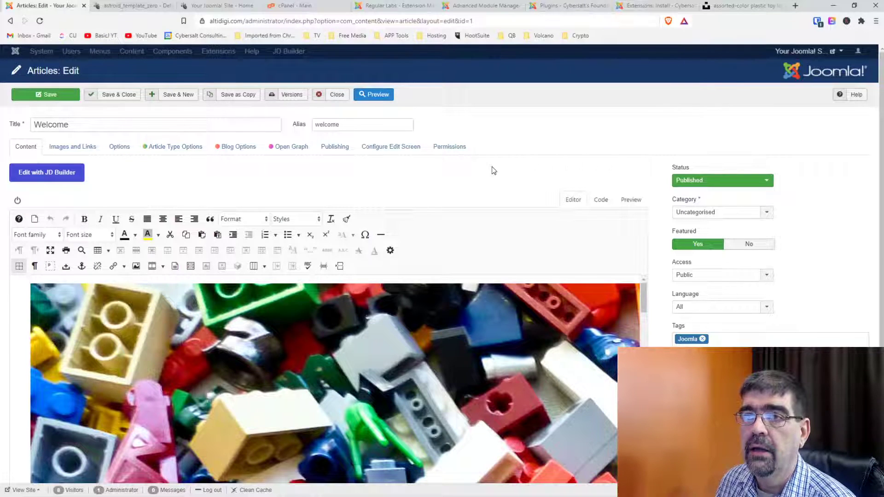
Close the Welcome article and open the Cache Cleaner plugin via the Regular Labs Extension Manager.
left_click(337, 97)
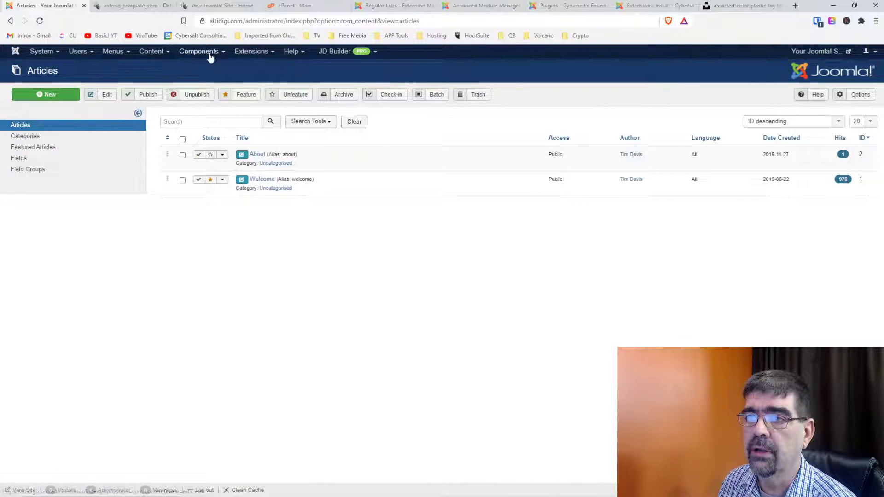
left_click(209, 53)
left_click(230, 208)
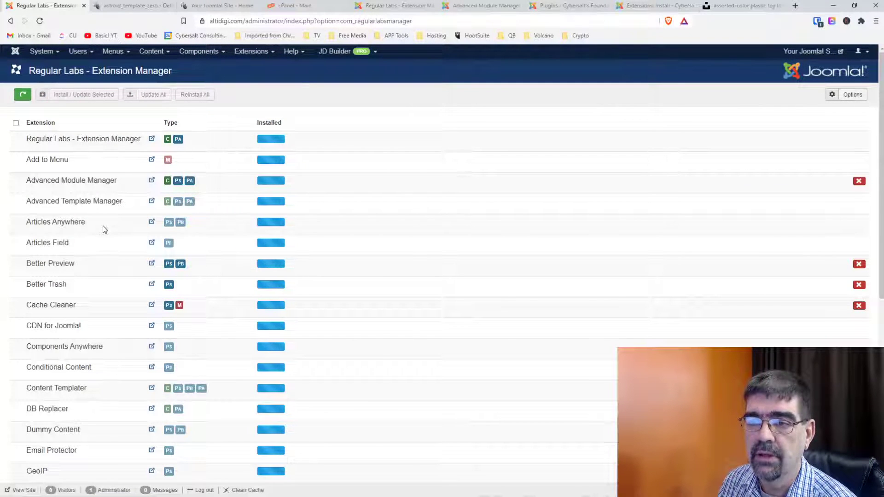
left_click(169, 307)
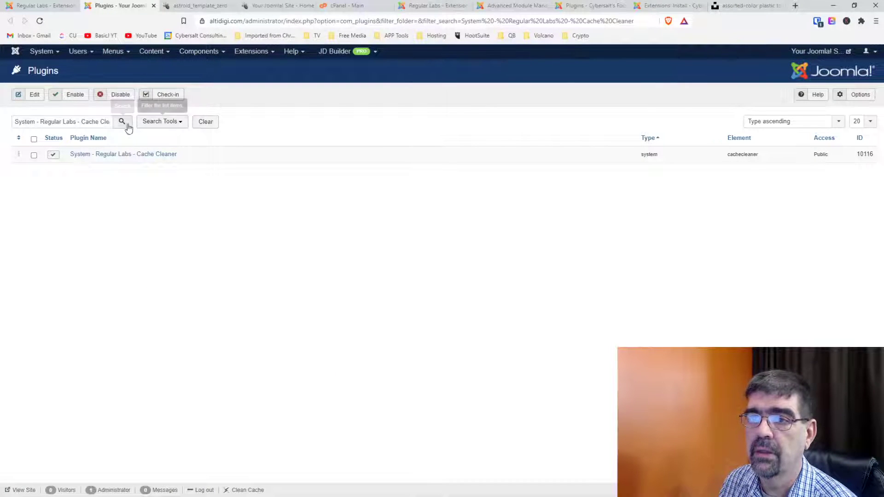
left_click(99, 154)
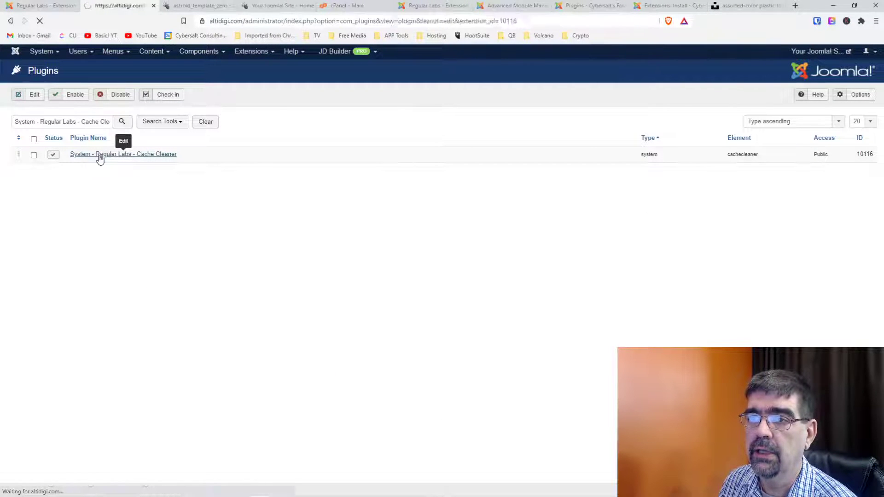
Set Display Toolbar Button and Administrator Enable to Yes, then save and close the plugin.
left_click(113, 129)
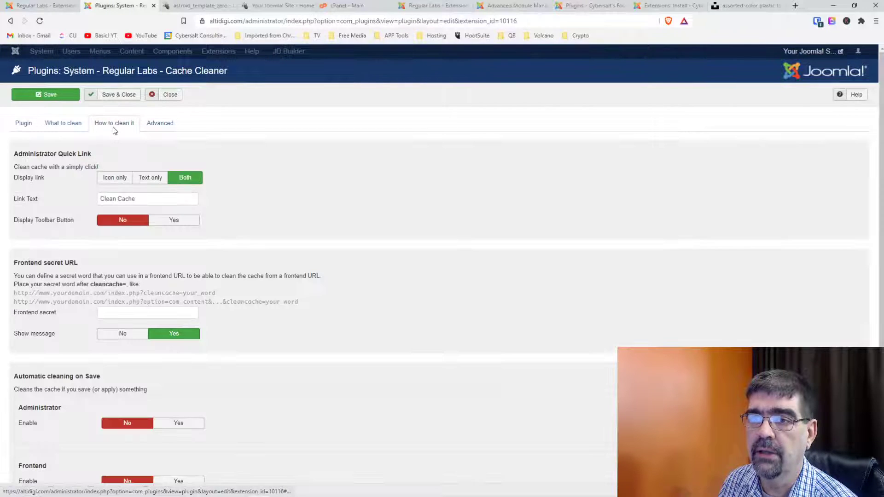
left_click(173, 224)
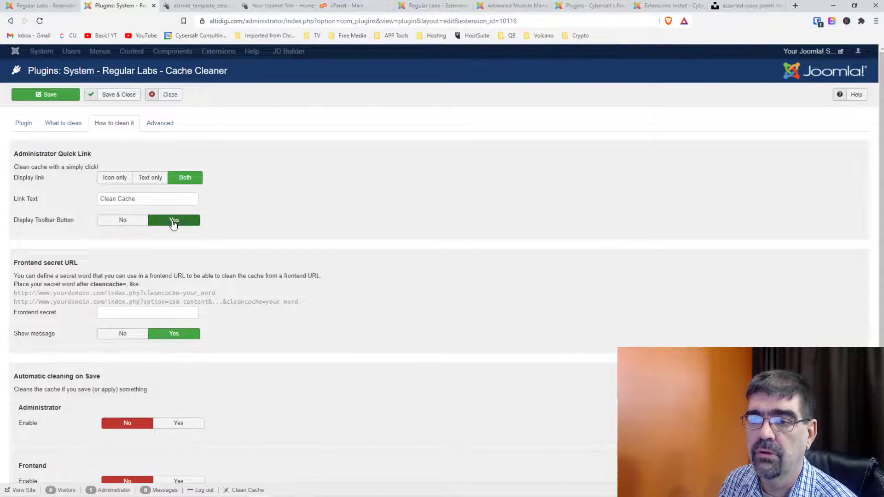
scroll(184, 249, "down", 2)
left_click(176, 333)
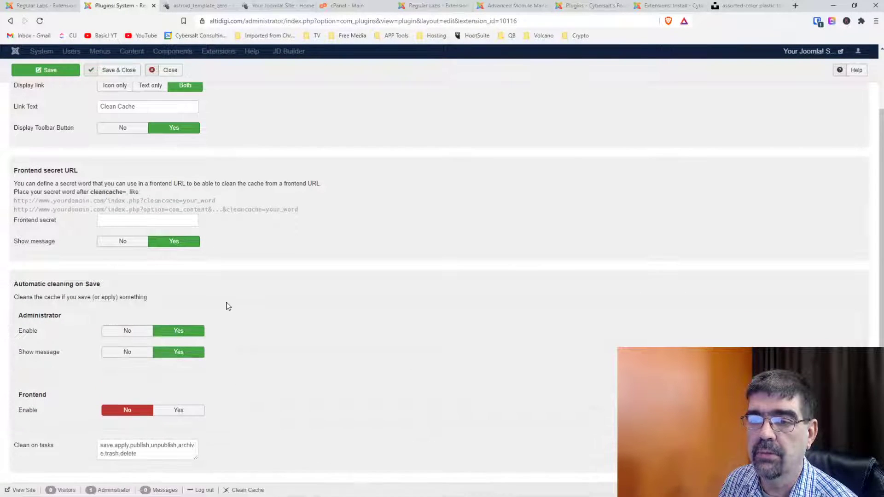
scroll(230, 306, "down", 3)
scroll(233, 306, "up", 4)
scroll(233, 308, "up", 2)
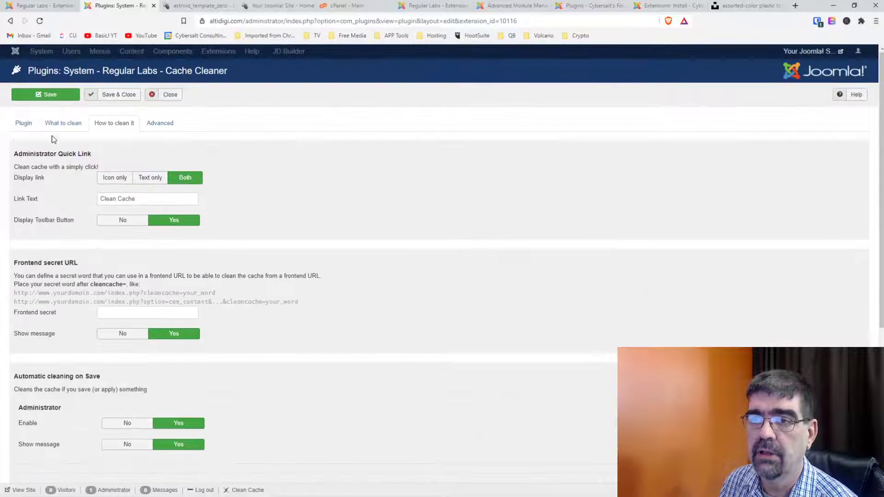
left_click(55, 130)
left_click(30, 126)
left_click(125, 94)
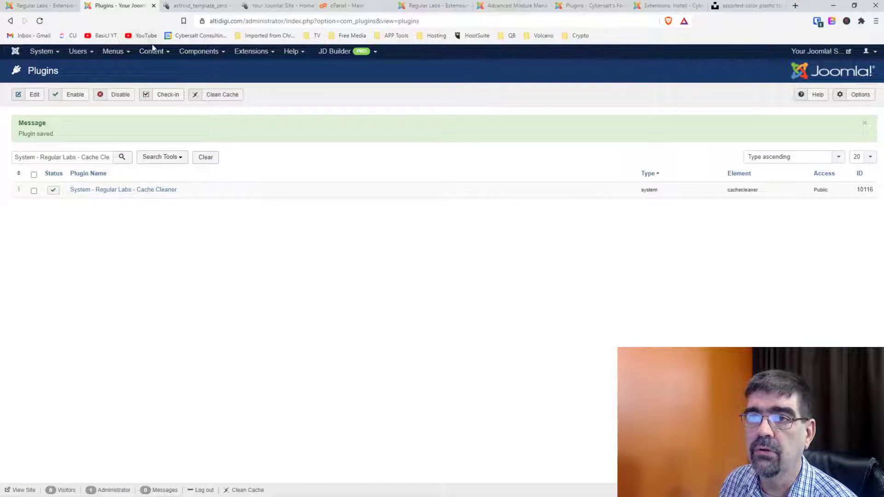
Set Show Switch to Yes in this site's Advanced Module Manager options and save and close.
left_click(41, 5)
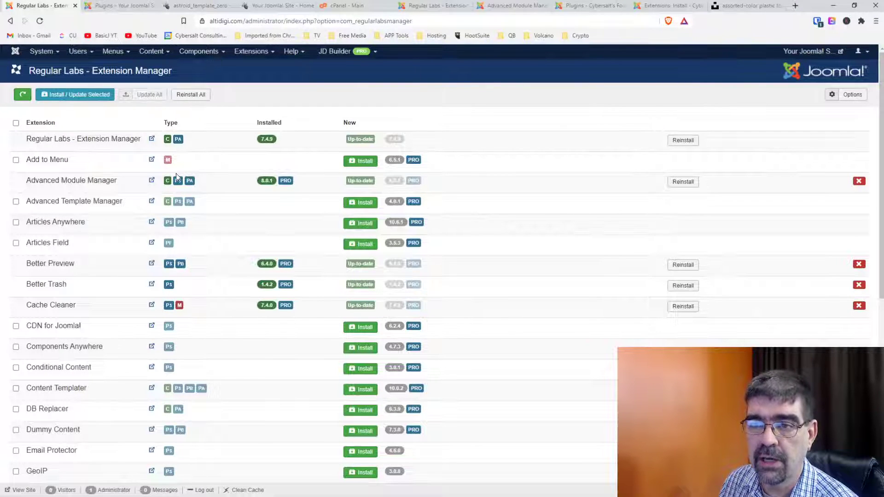
left_click(168, 181)
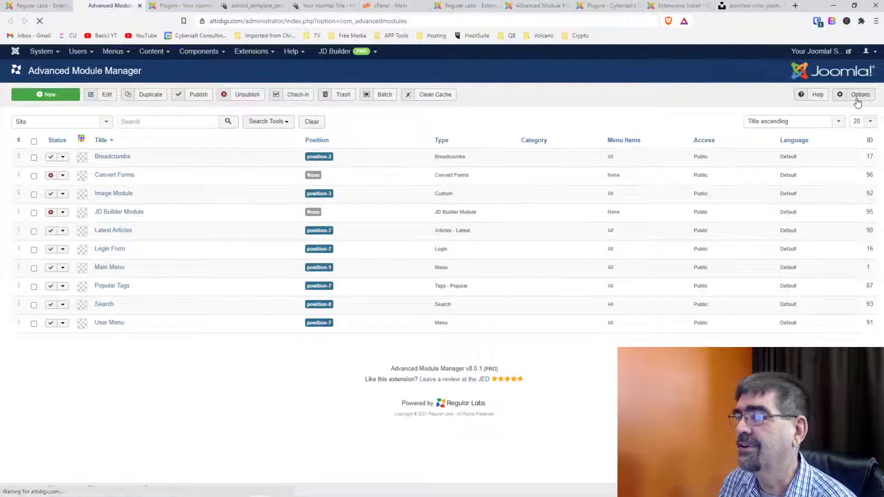
left_click(858, 100)
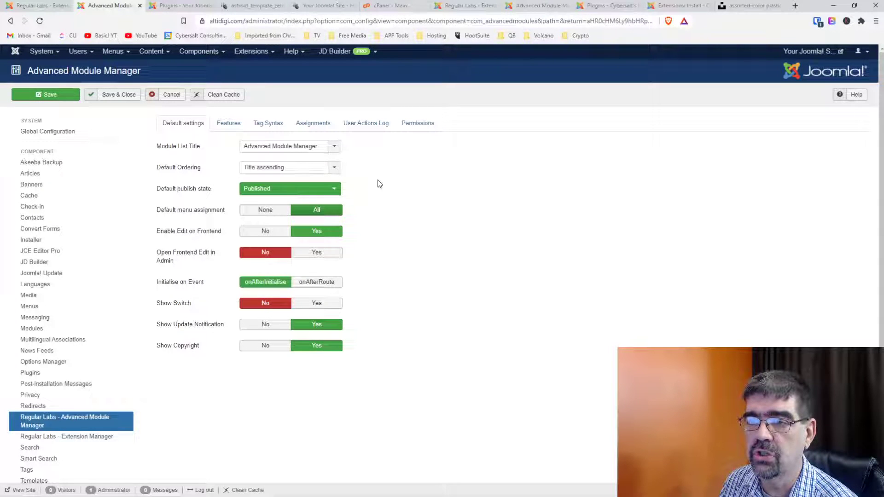
left_click(316, 303)
left_click(110, 94)
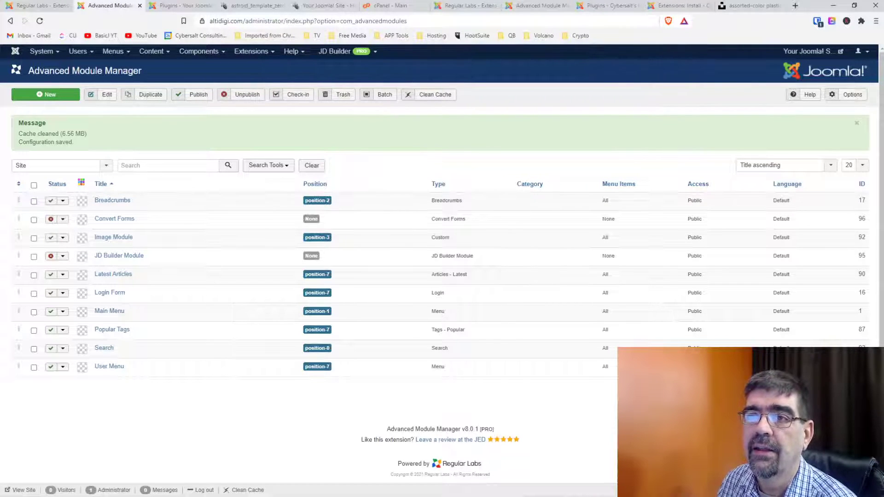
Open the Articles list, then switch to the Regular Labs Extension Manager tab.
left_click(151, 54)
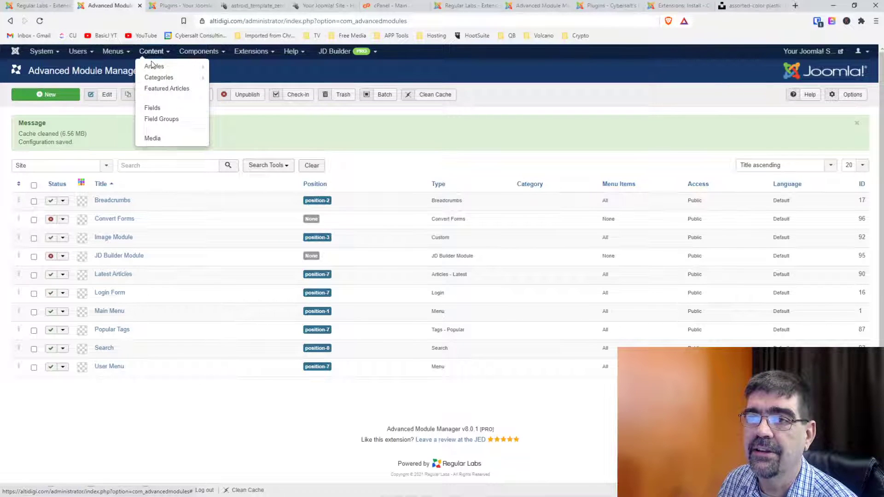
left_click(153, 65)
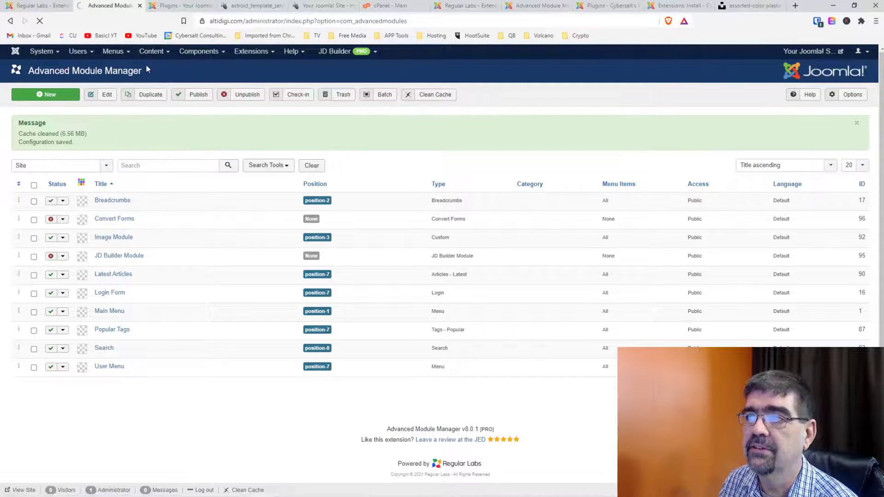
left_click(475, 6)
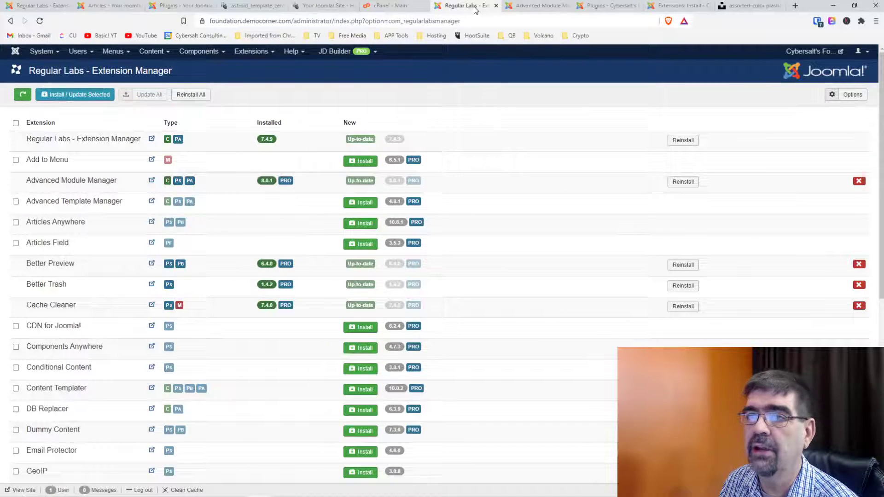
Start an Akeeba Backup using the Default Backup Profile.
left_click(208, 53)
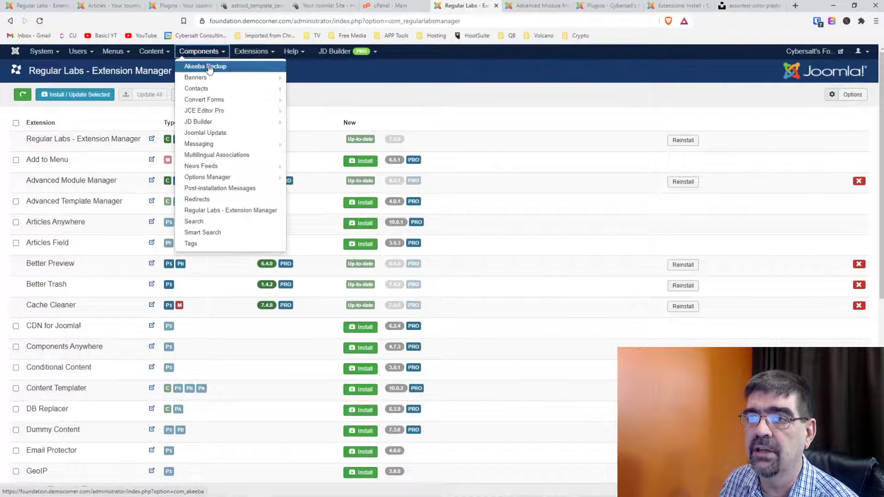
left_click(208, 64)
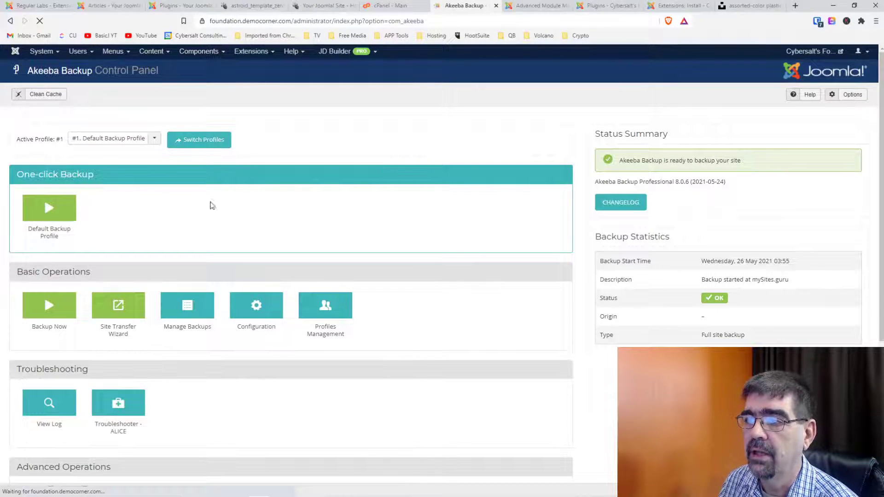
left_click(48, 213)
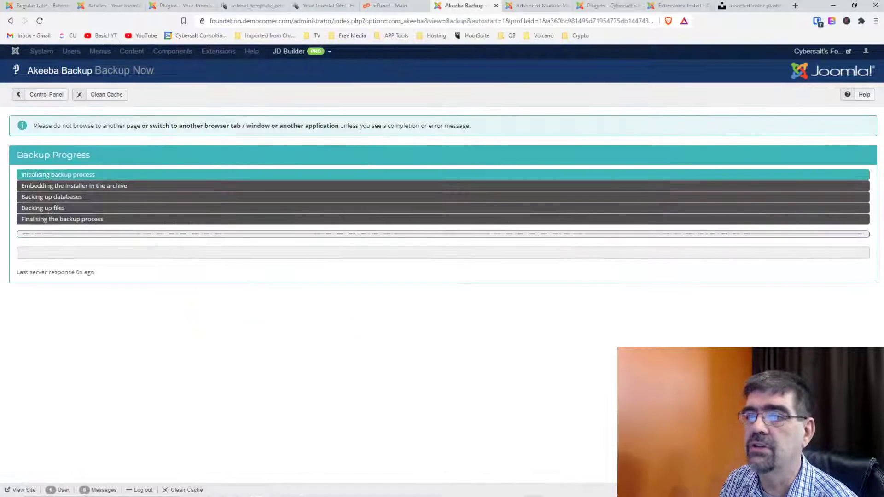
On the altidigi site, open the Content > Articles list.
left_click(40, 6)
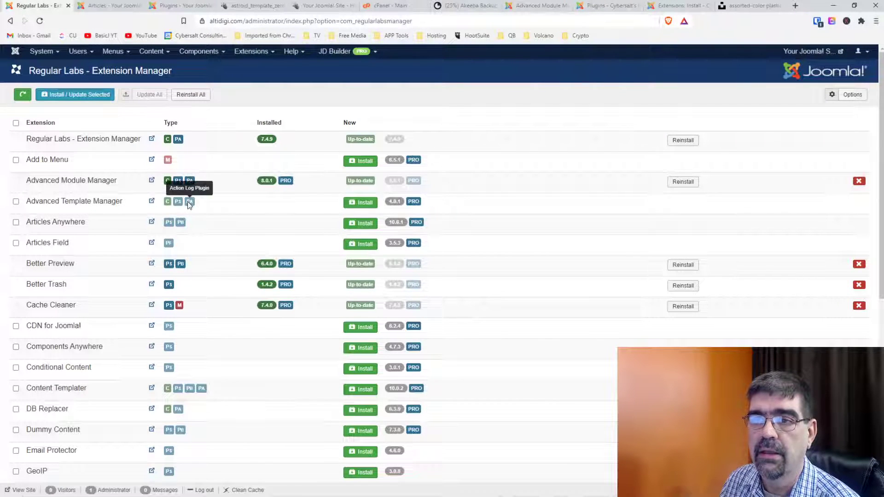
left_click(152, 52)
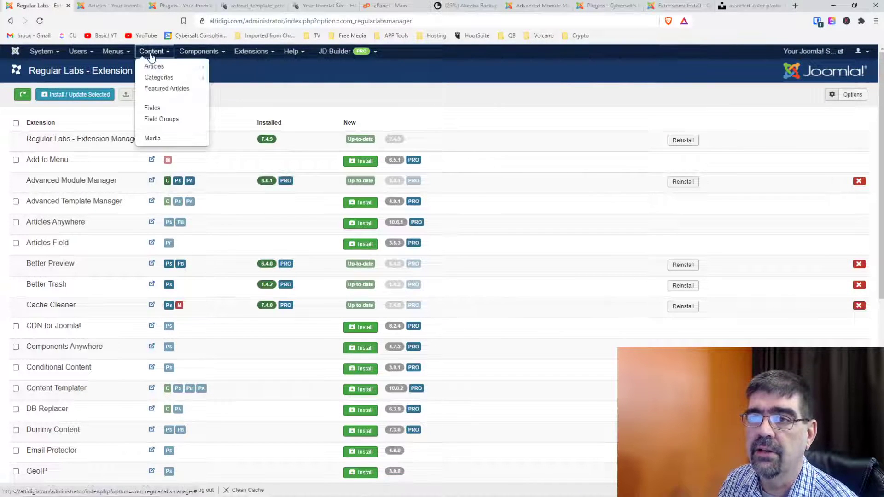
left_click(154, 68)
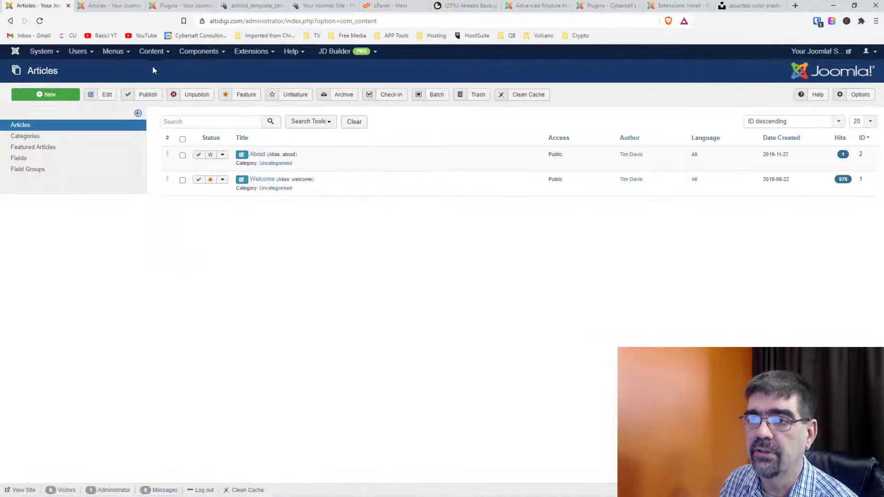
Try opening the Welcome article twice, then go back to the Control Panel via the Joomla logo.
left_click(262, 181)
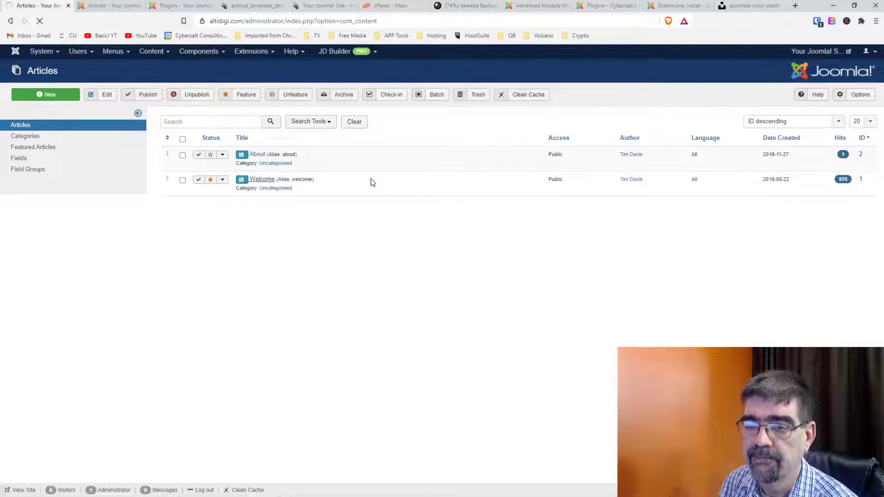
left_click(263, 184)
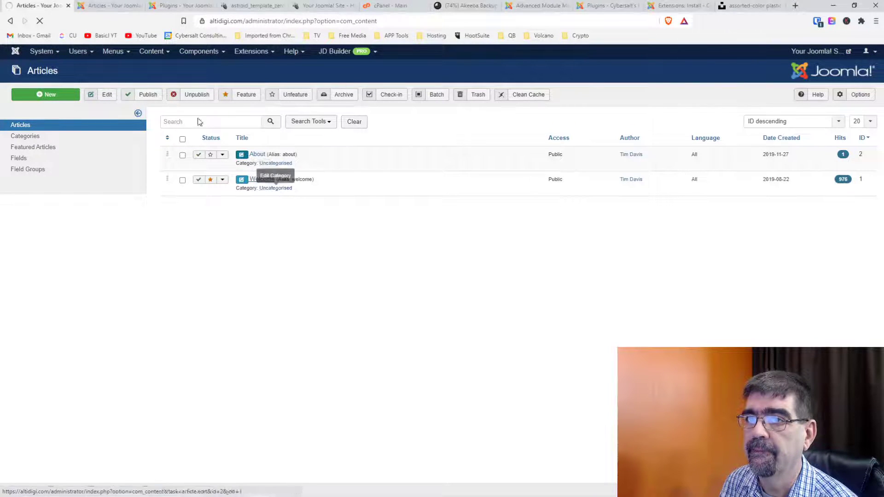
left_click(15, 53)
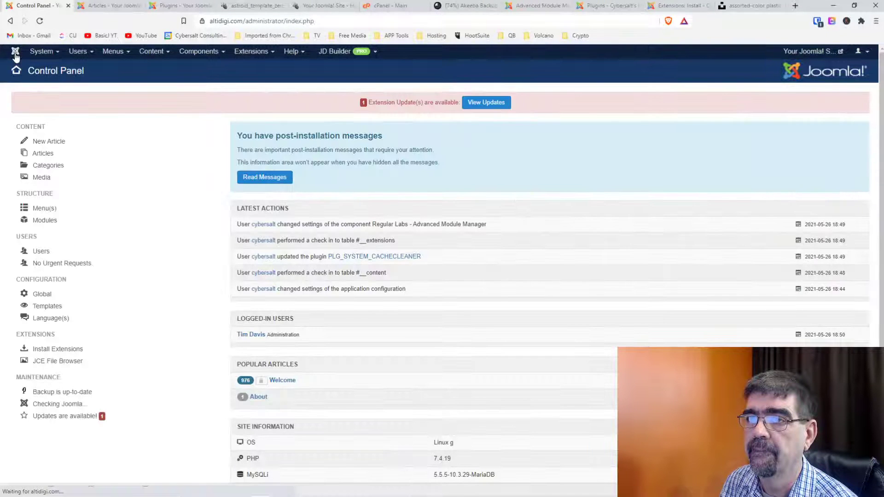
Check in the locked Welcome and About articles, then view the public altidigi.com site in a new tab.
left_click(282, 382)
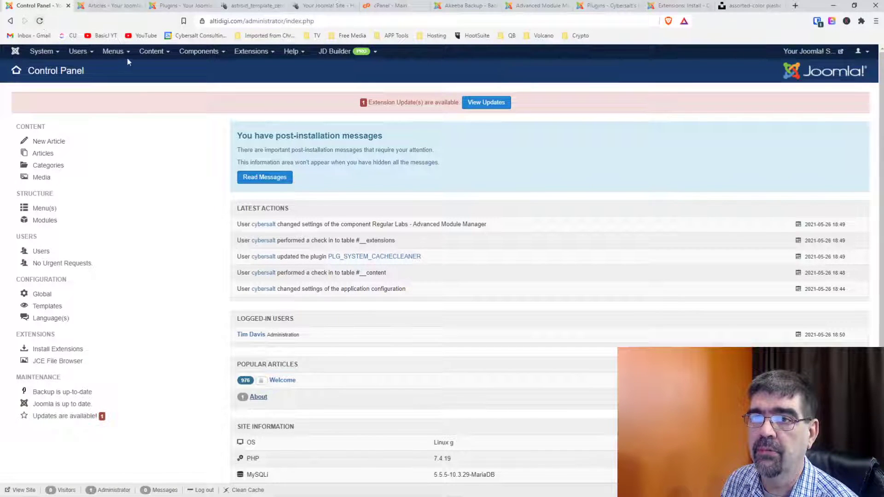
left_click(155, 52)
left_click(156, 67)
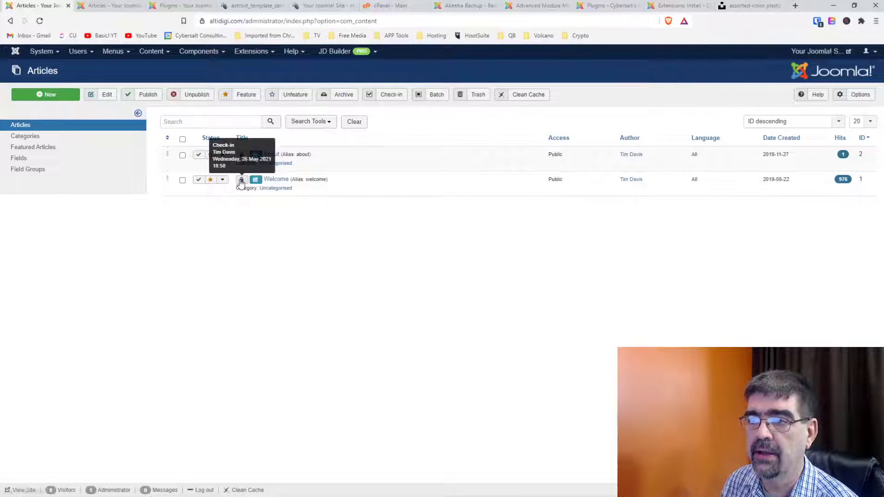
left_click(241, 179)
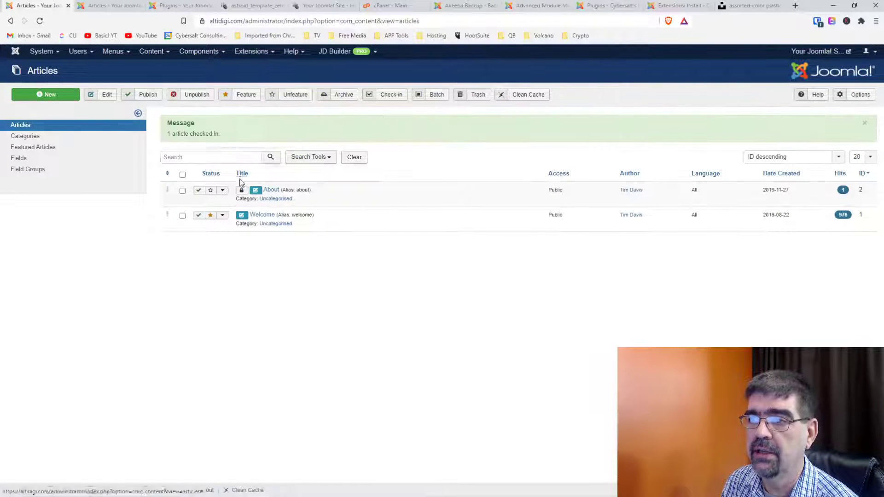
left_click(241, 191)
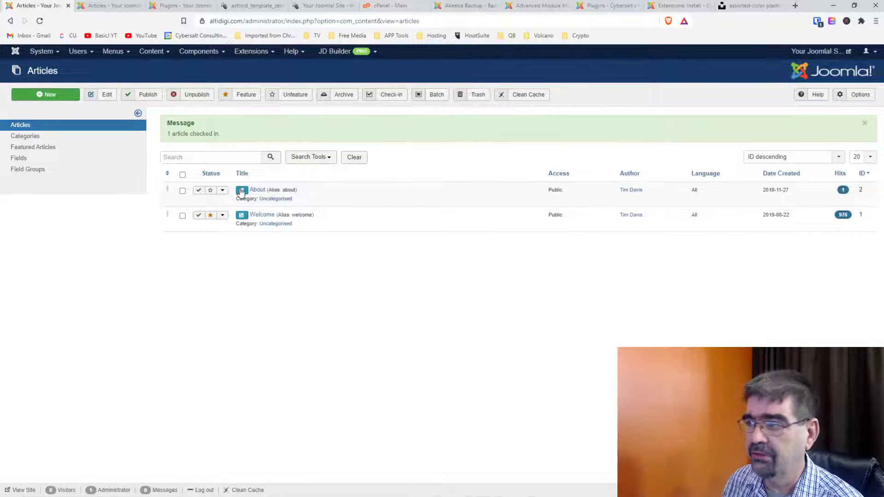
left_click(260, 219)
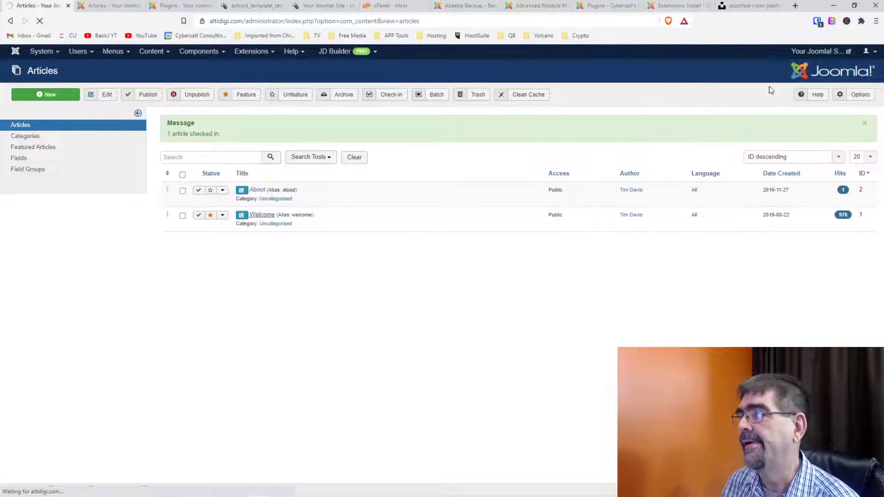
left_click(825, 52)
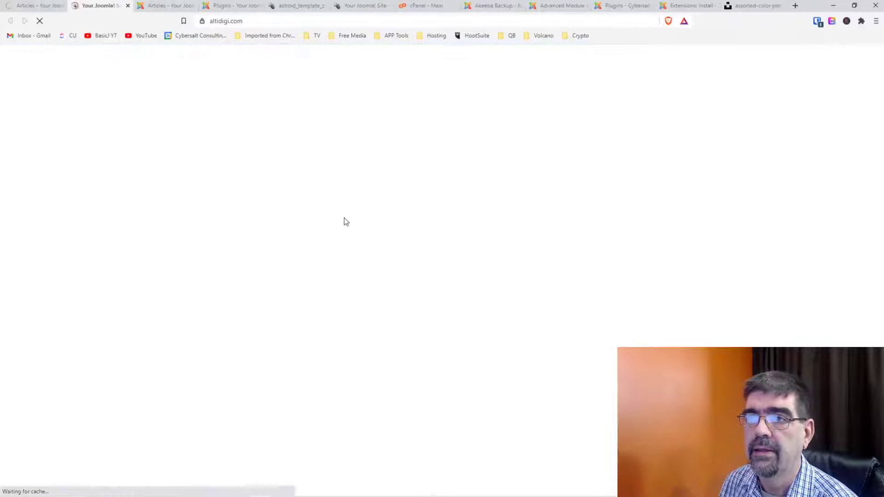
Scroll through the live Welcome page to review its large Lego image.
scroll(454, 219, "down", 3)
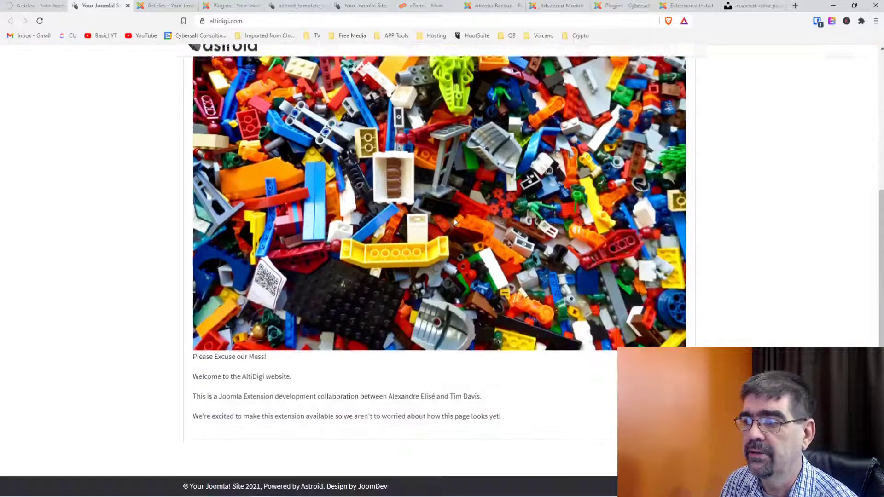
scroll(455, 218, "up", 3)
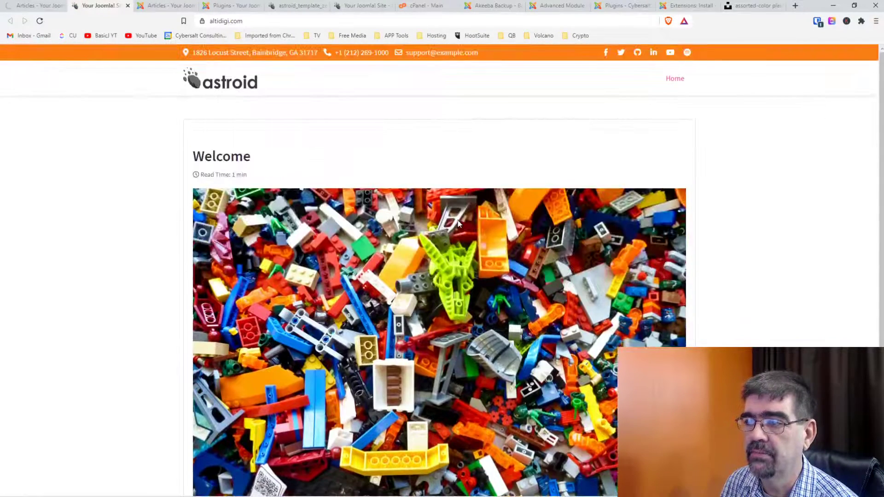
scroll(398, 250, "down", 2)
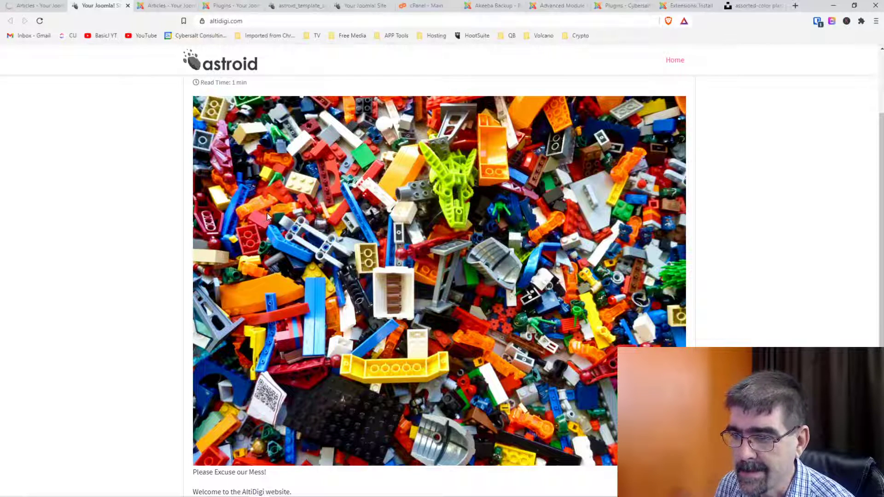
Return to the Joomla admin and go to System > Global Check-in.
left_click(40, 10)
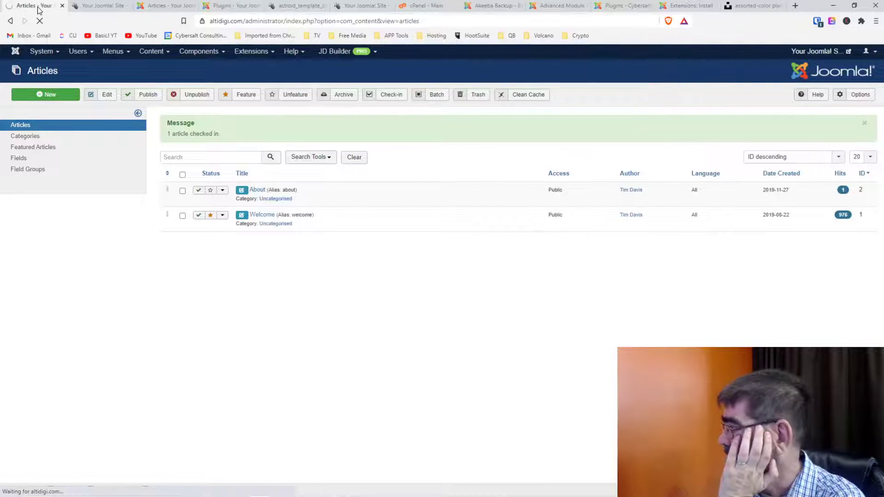
left_click(47, 50)
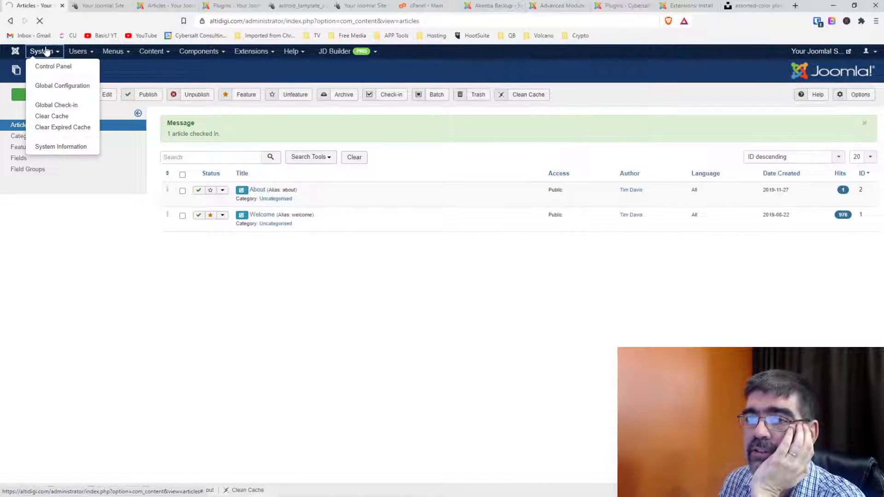
left_click(56, 105)
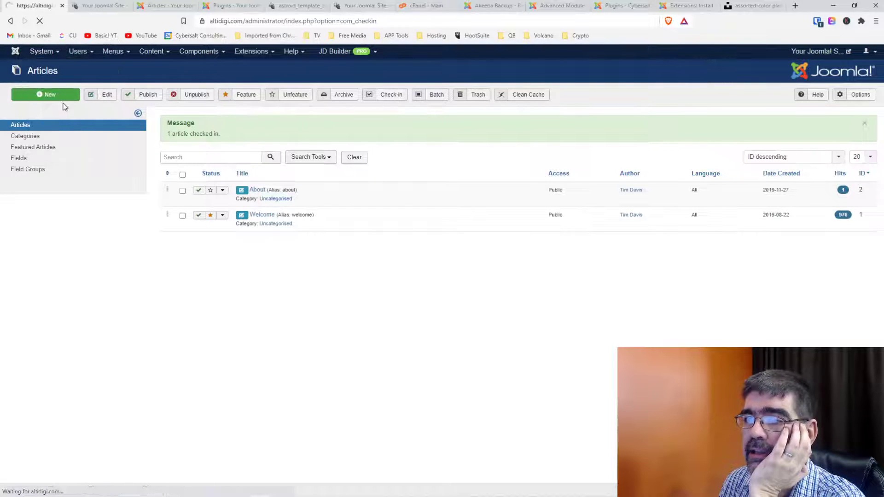
Check in all locked items, clear the 4.1 MB site cache, and return to Content > Articles.
left_click(167, 139)
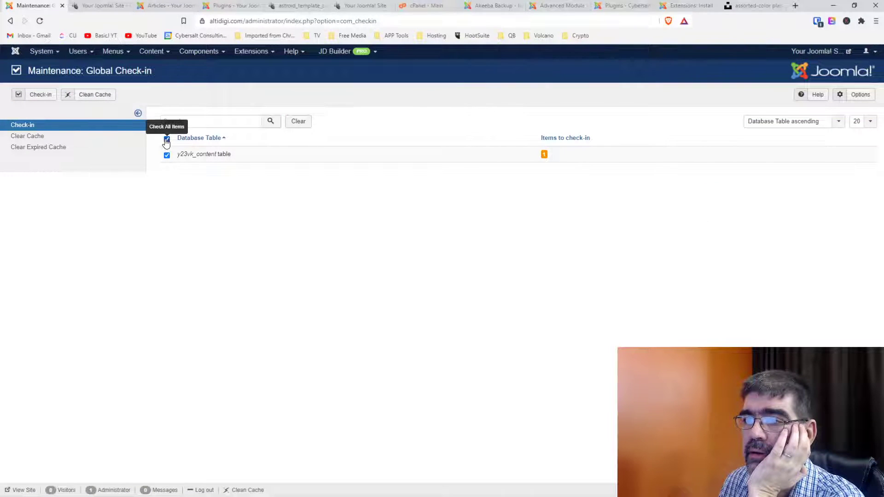
left_click(33, 95)
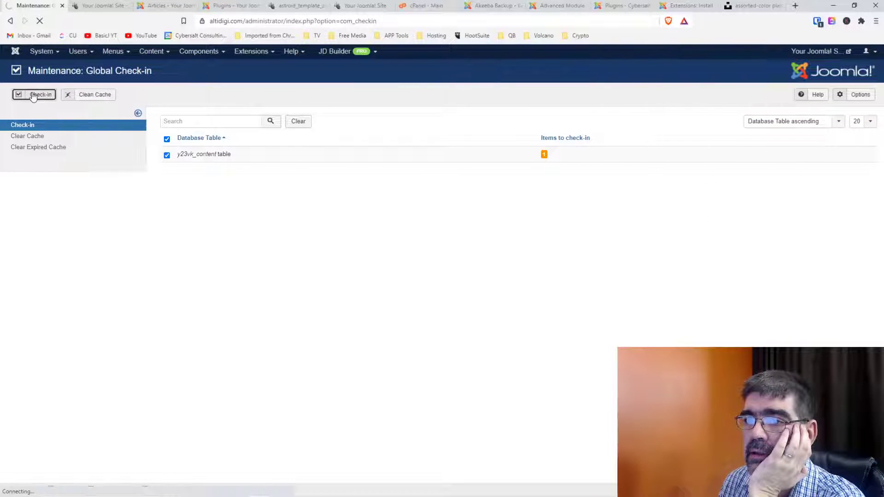
left_click(98, 97)
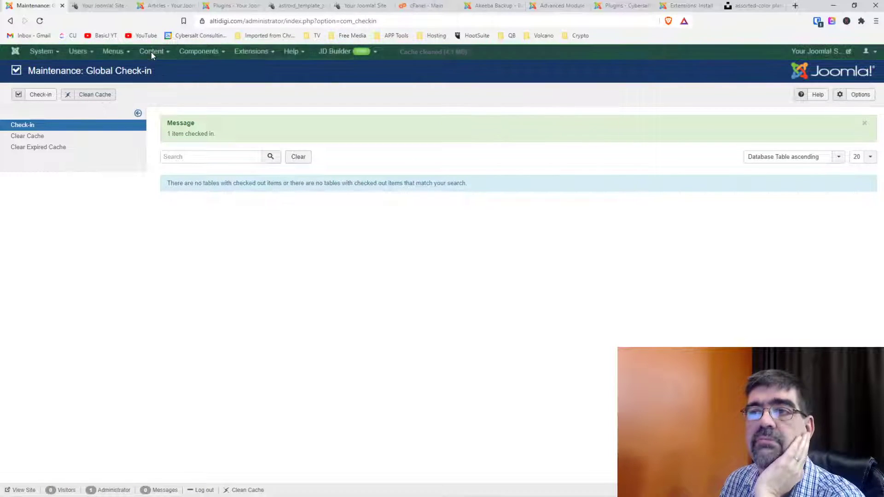
left_click(152, 53)
left_click(150, 62)
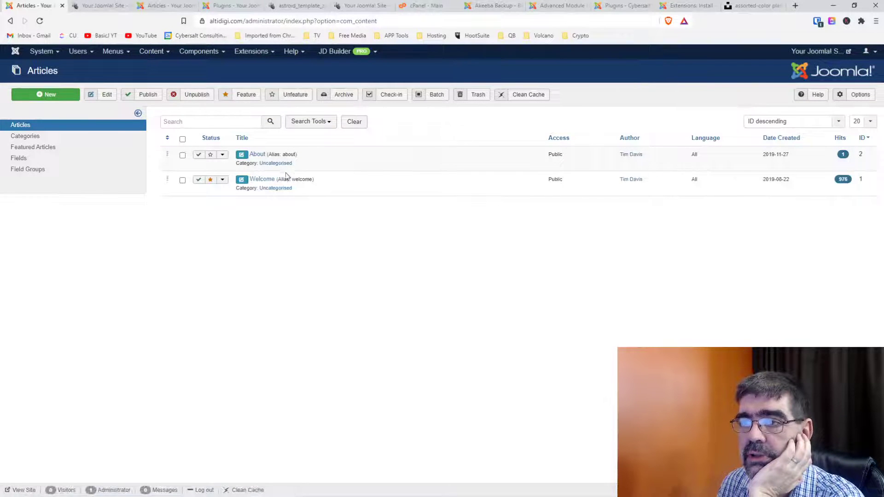
Close the extra Articles and Plugins browser tabs and open the Welcome article for editing.
left_click(266, 180)
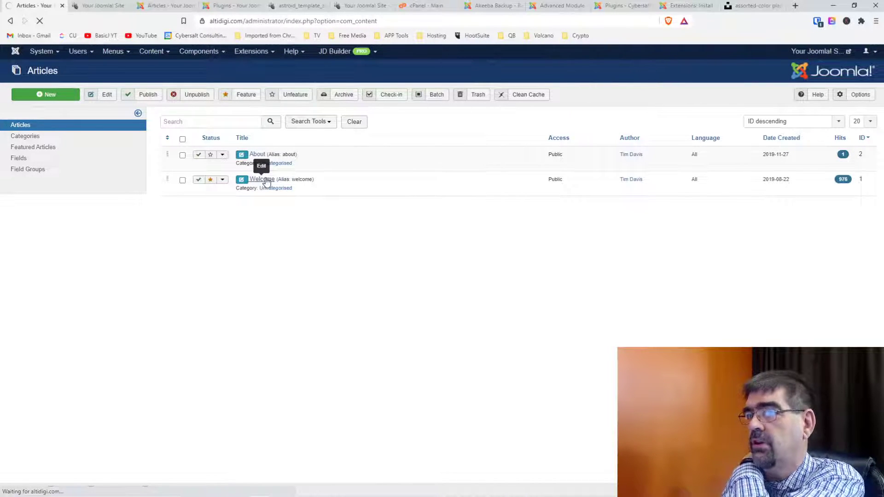
left_click(168, 6)
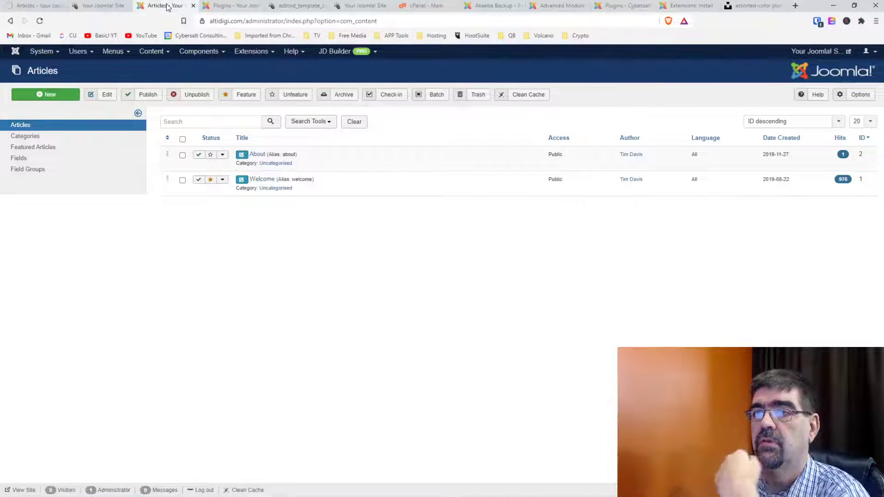
left_click(193, 6)
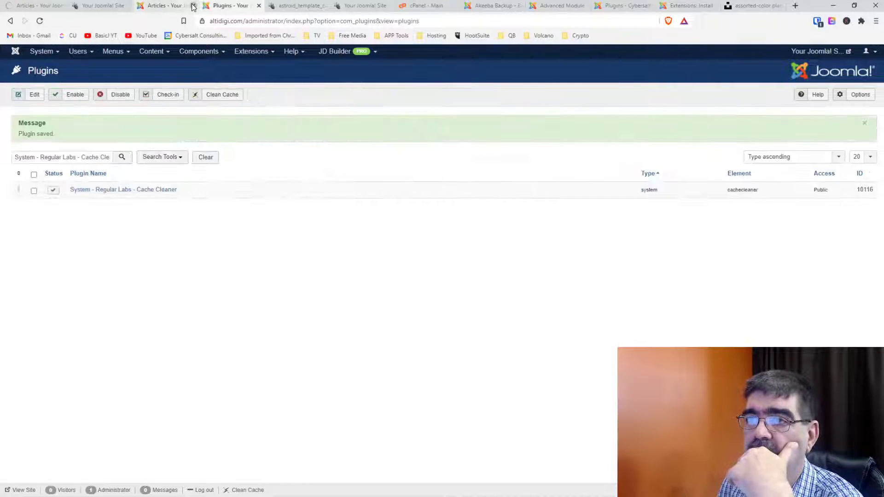
left_click(193, 7)
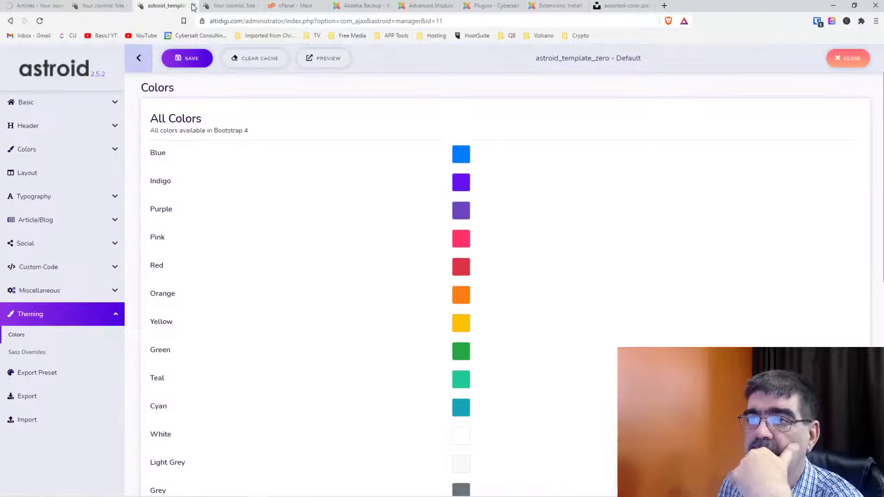
left_click(39, 6)
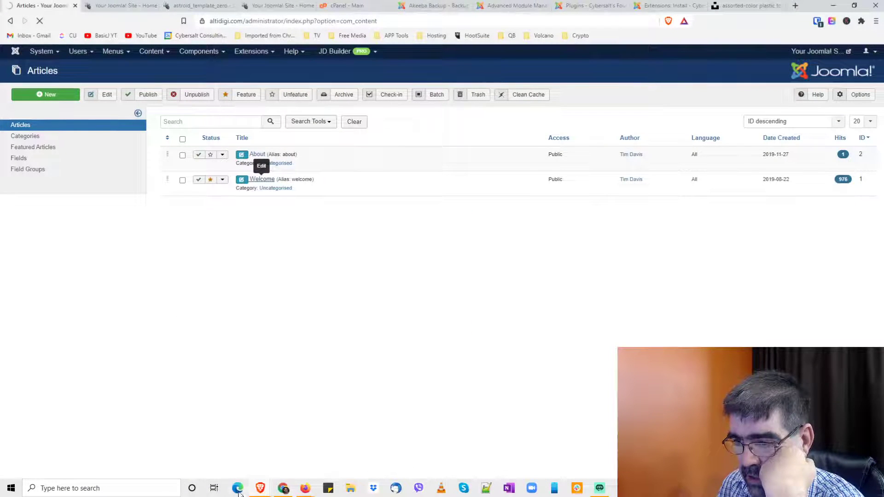
mouse_move(259, 493)
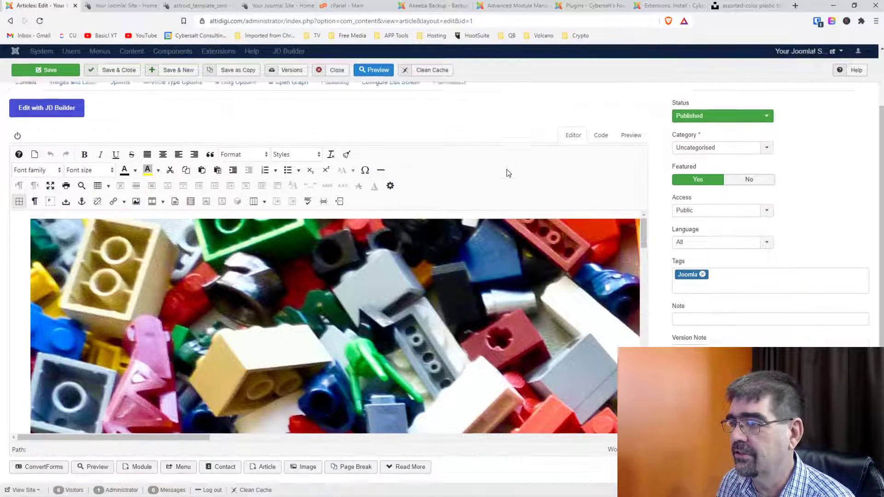
Select the Lego image in the Welcome article and open Image Manager Extended for mess.jpg.
scroll(506, 171, "down", 2)
left_click(402, 271)
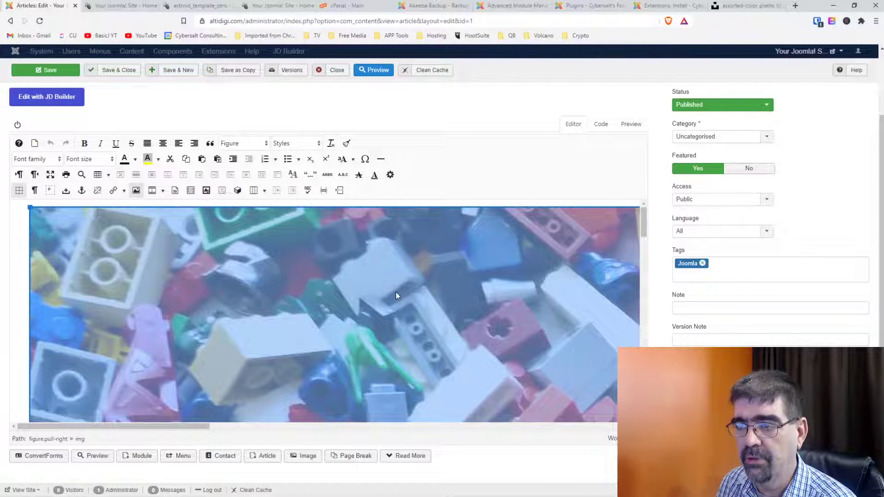
left_click(137, 191)
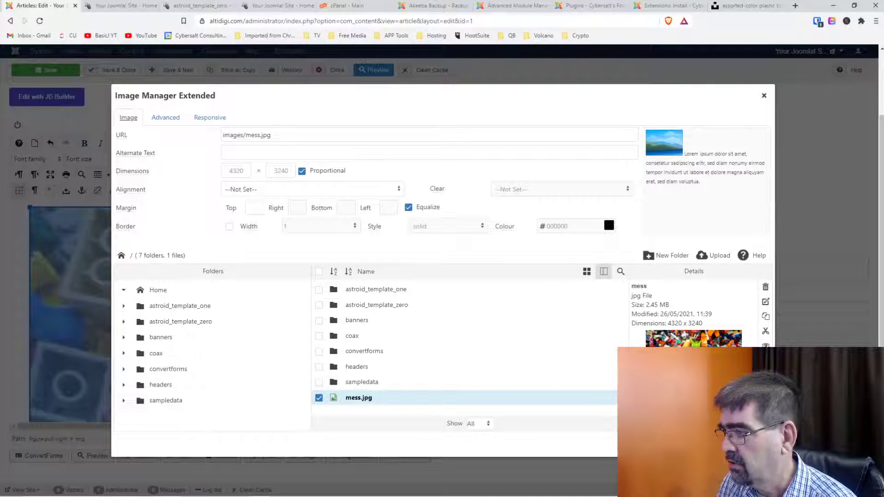
Resize mess.jpg to width 400, height 300, and save it as mess at 100% quality.
left_click(766, 301)
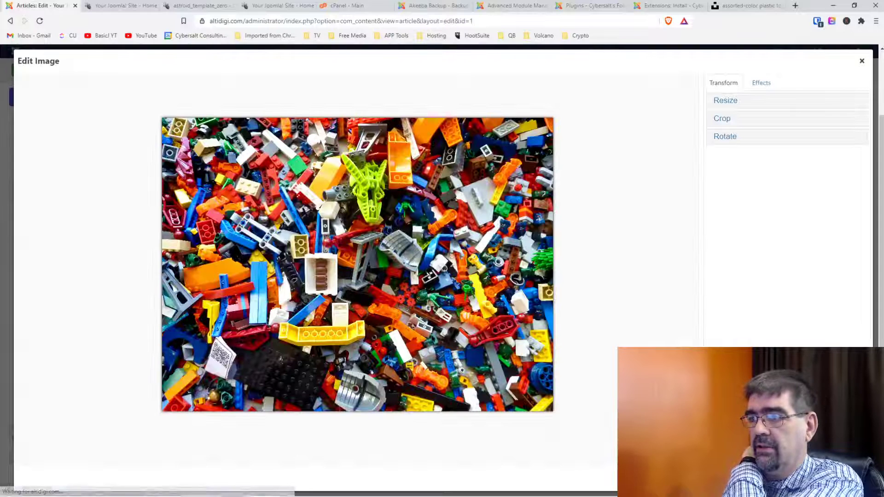
left_click(725, 100)
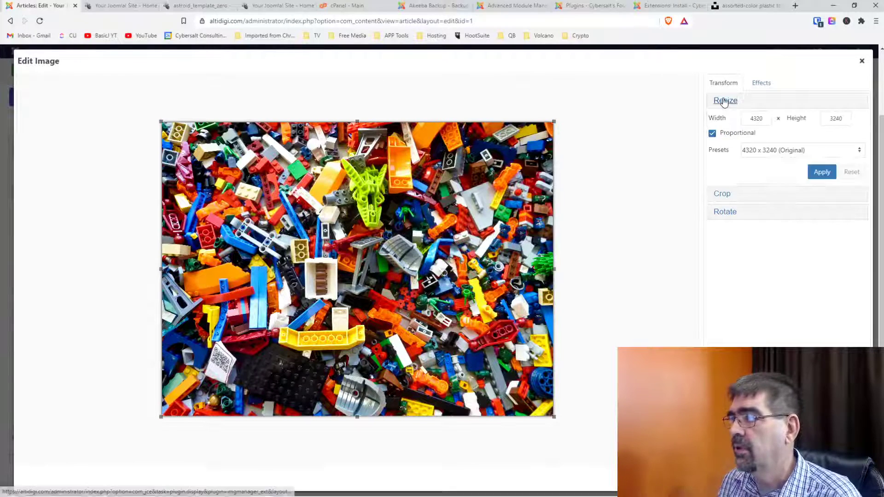
double_click(757, 119)
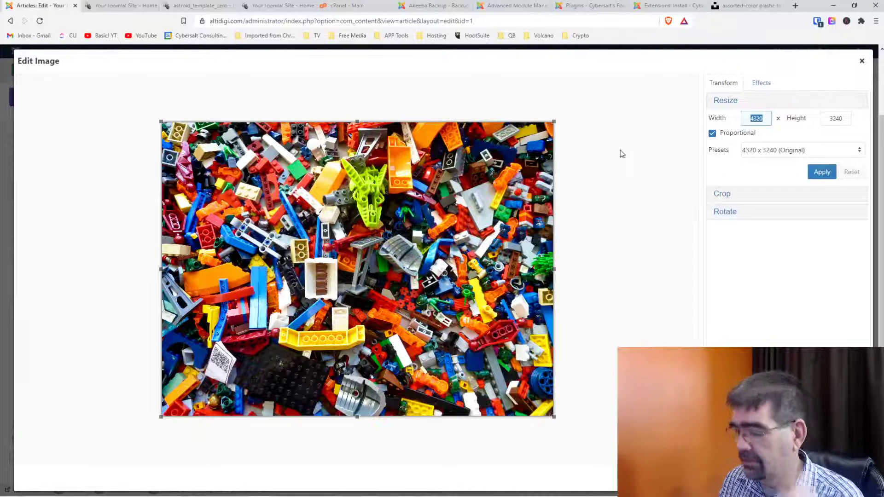
type("400")
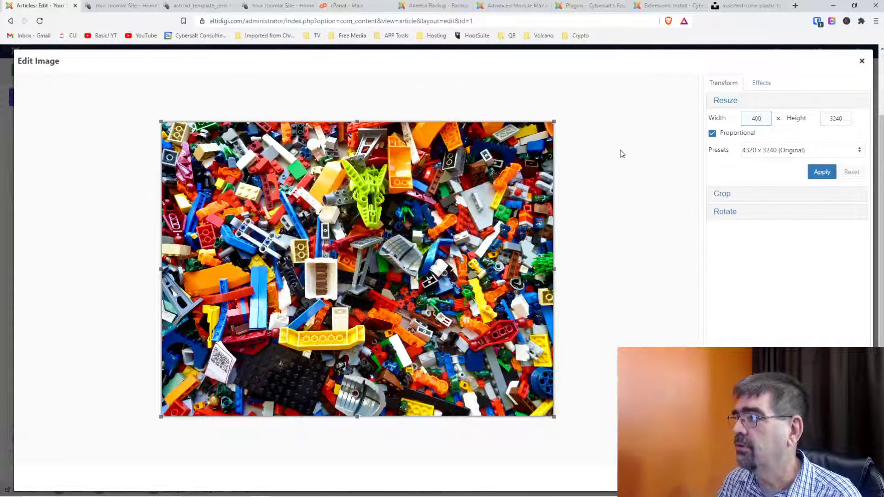
key("Tab")
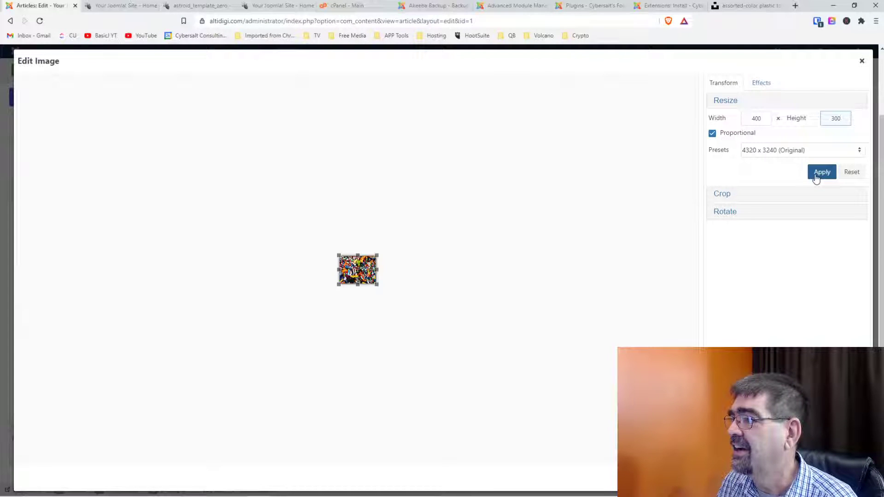
left_click(814, 154)
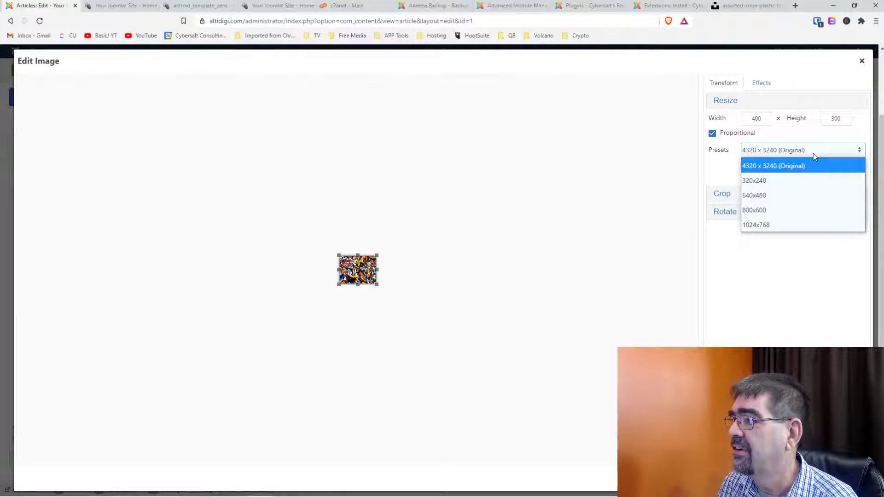
left_click(813, 154)
left_click(817, 174)
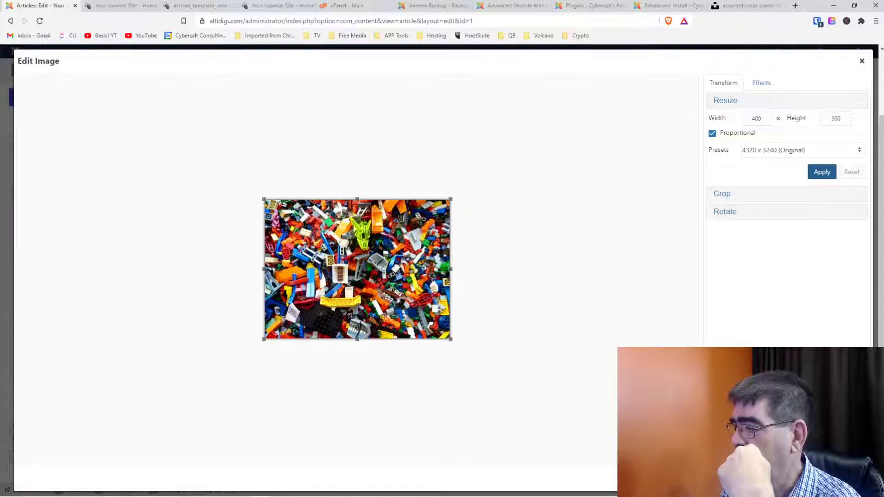
type("mess")
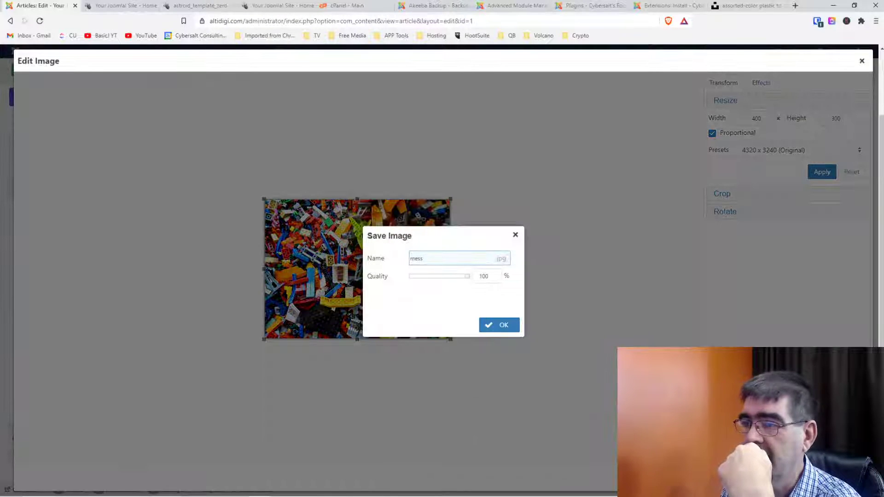
left_click(507, 332)
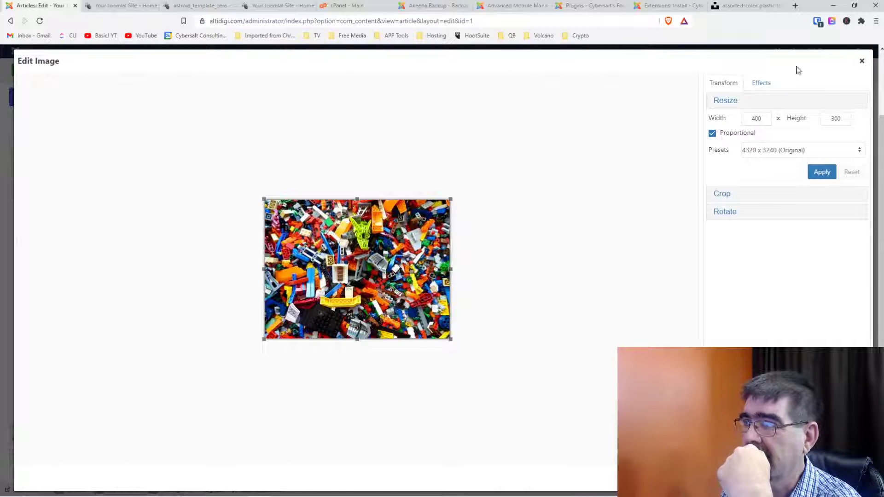
Close the image editor, reinsert mess.jpg, and reopen its properties showing 400 x 300, 203.53 KB.
left_click(863, 62)
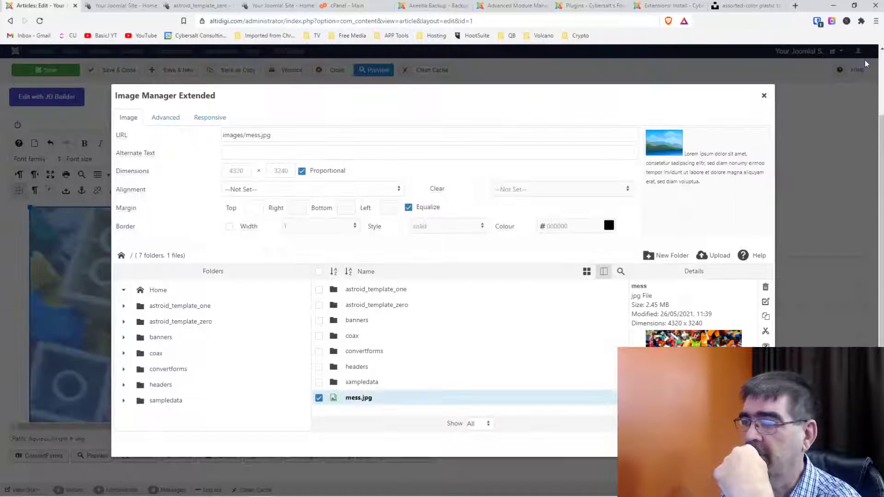
left_click(356, 401)
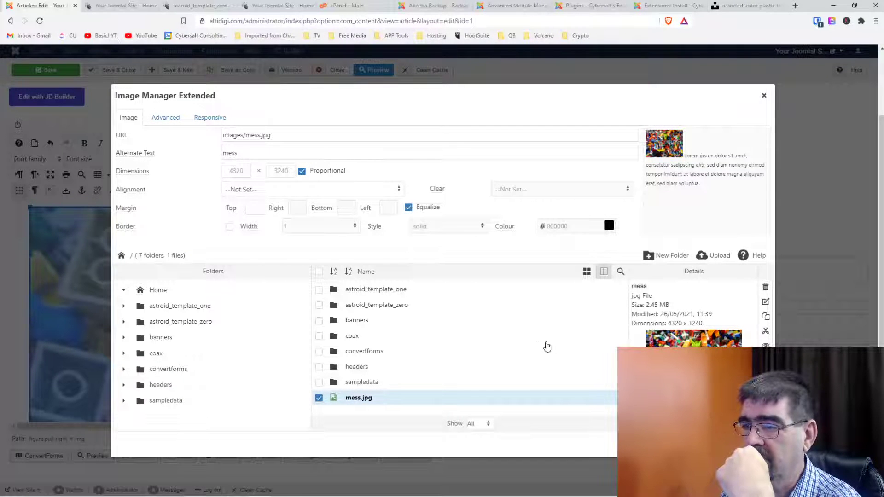
key("Return")
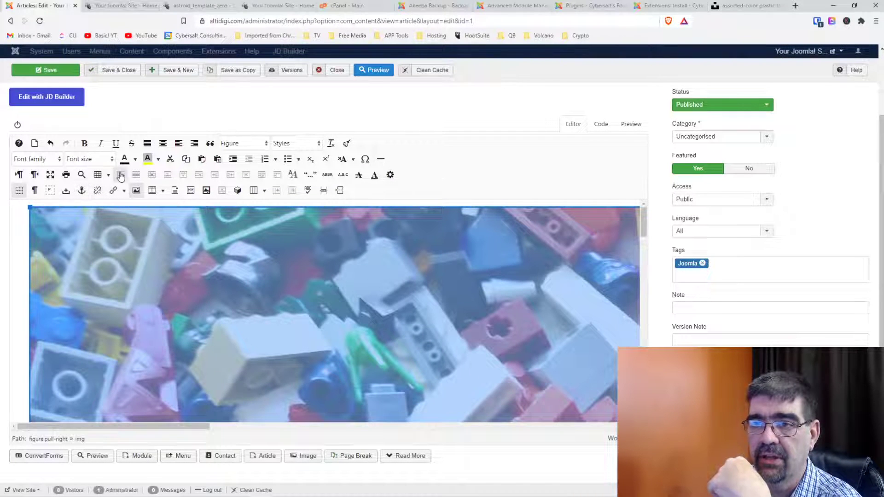
left_click(136, 190)
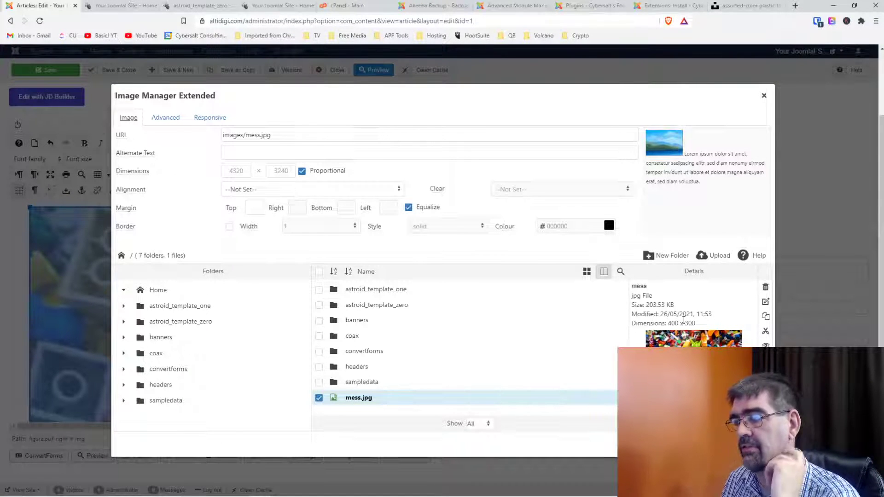
Right-align the image with left and bottom margins of 10 and apply.
left_click(275, 194)
left_click(251, 262)
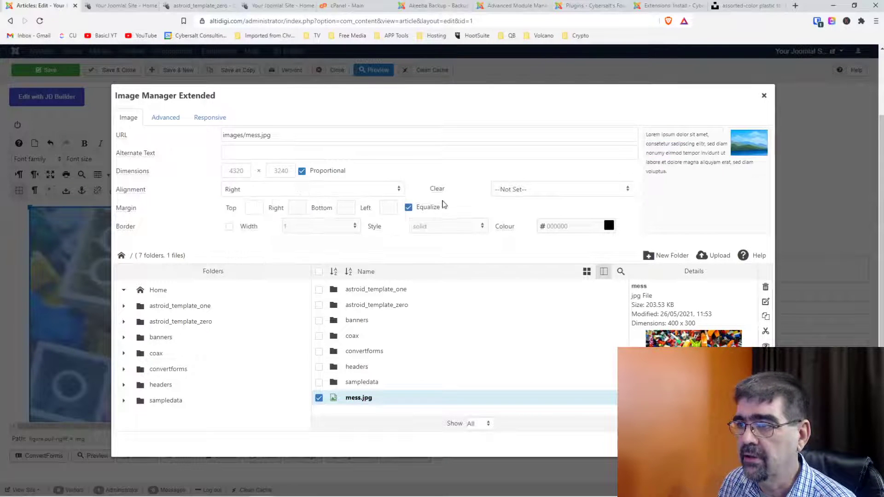
left_click(408, 208)
left_click(388, 209)
type("10")
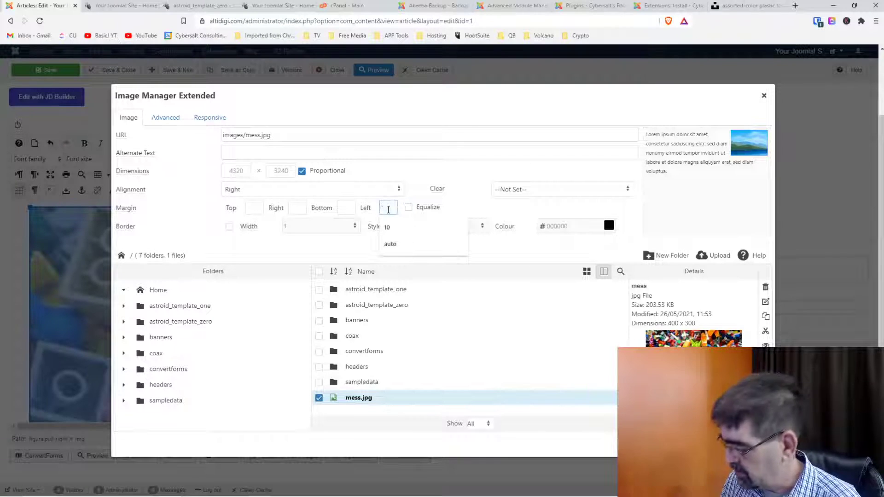
left_click(350, 207)
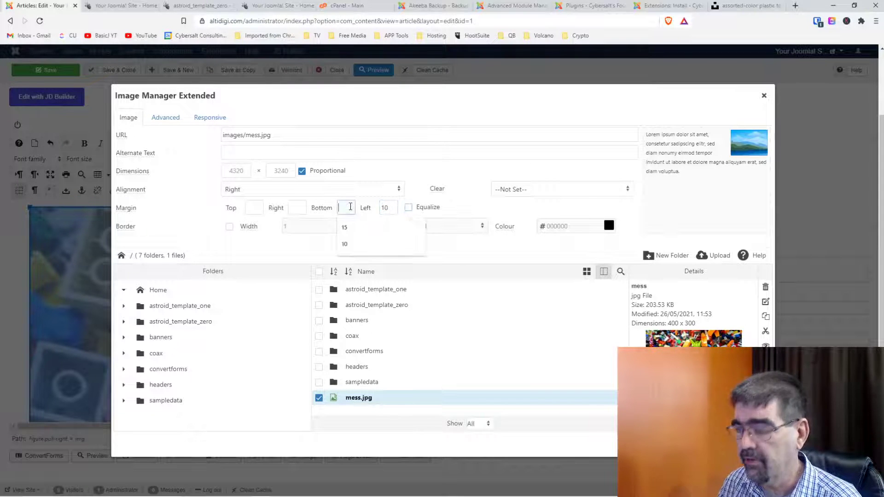
type("10")
key("Tab")
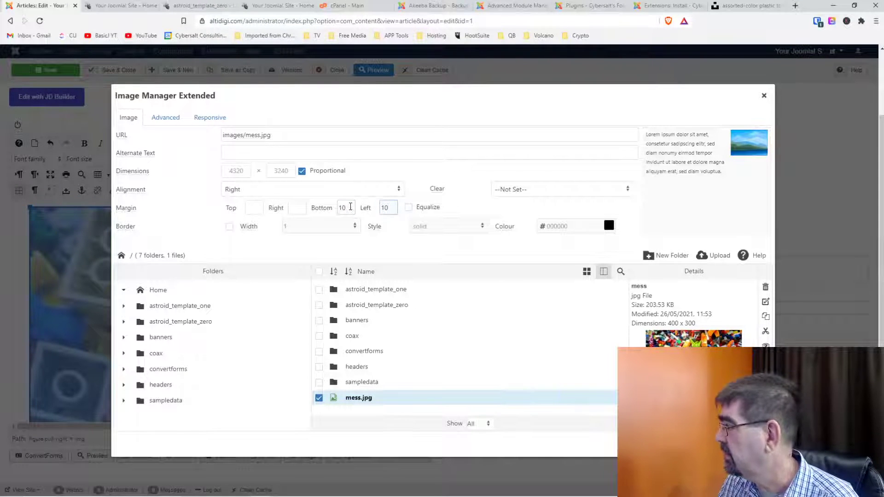
left_click(742, 445)
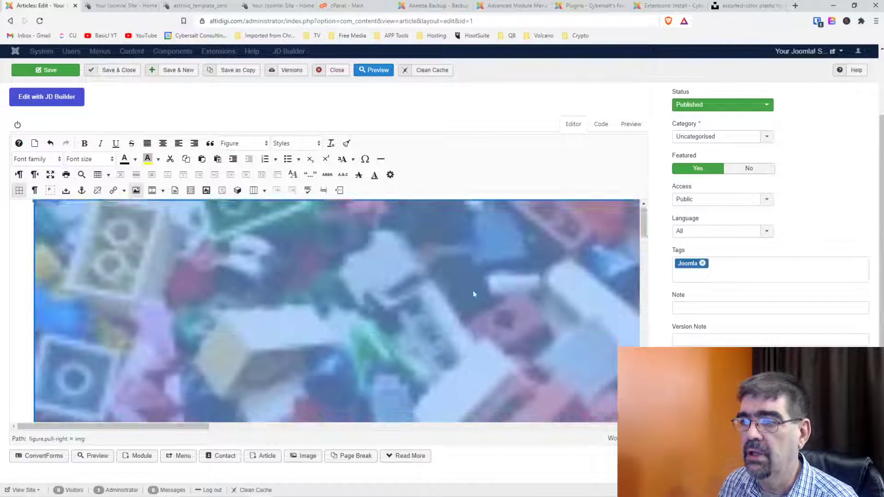
Reopen the image properties and reload mess.jpg so its dimensions read 400 x 300.
left_click(133, 191)
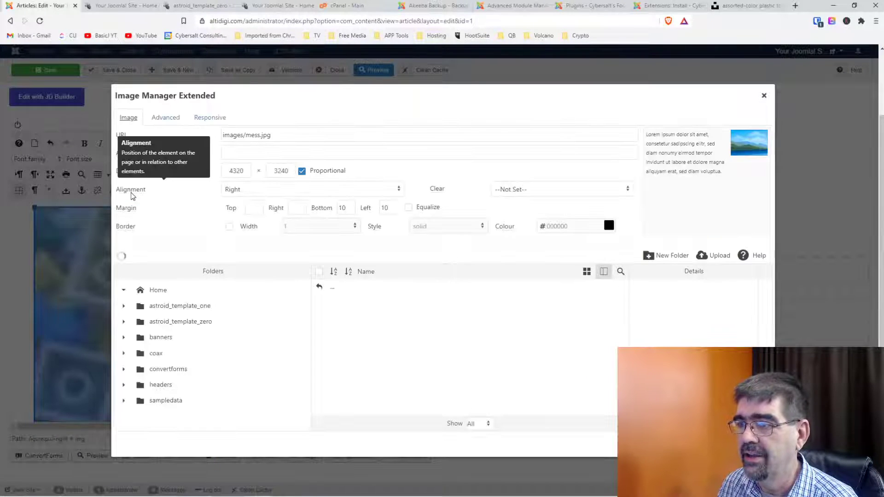
double_click(233, 169)
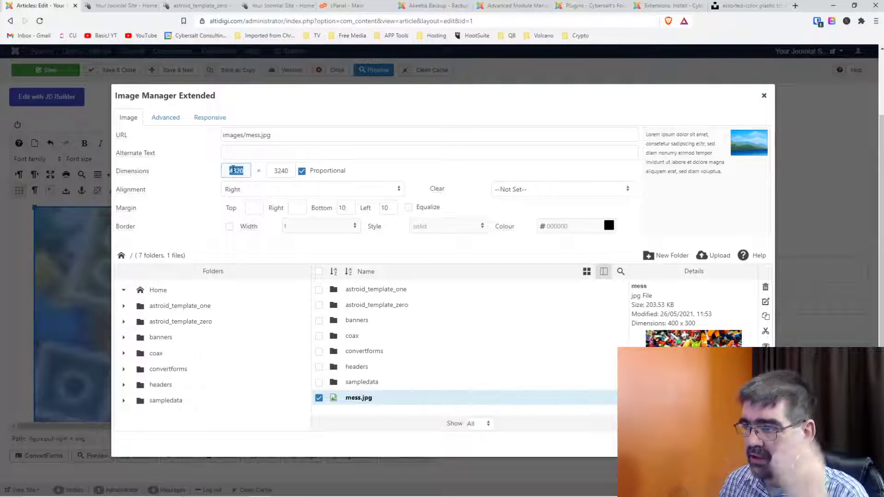
left_click(368, 399)
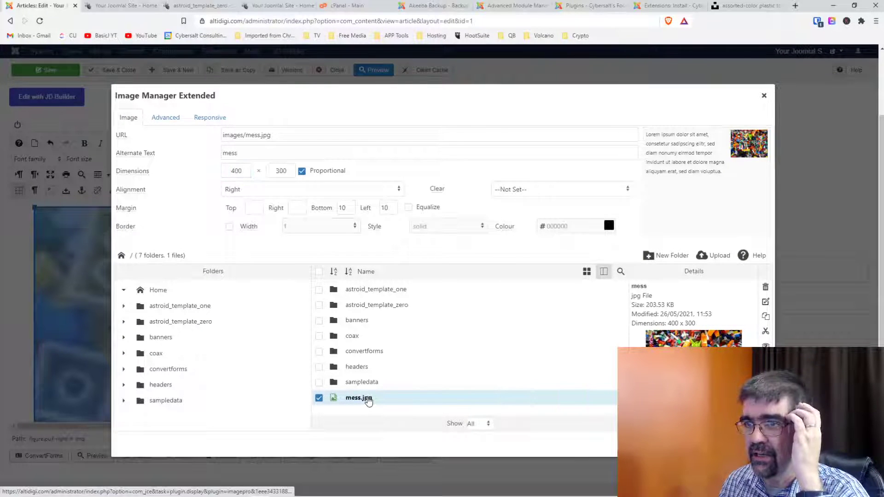
Set the alternate text to 'AltiDigi - Custom Joomla Extensions for You'.
left_click_drag(256, 152, 219, 154)
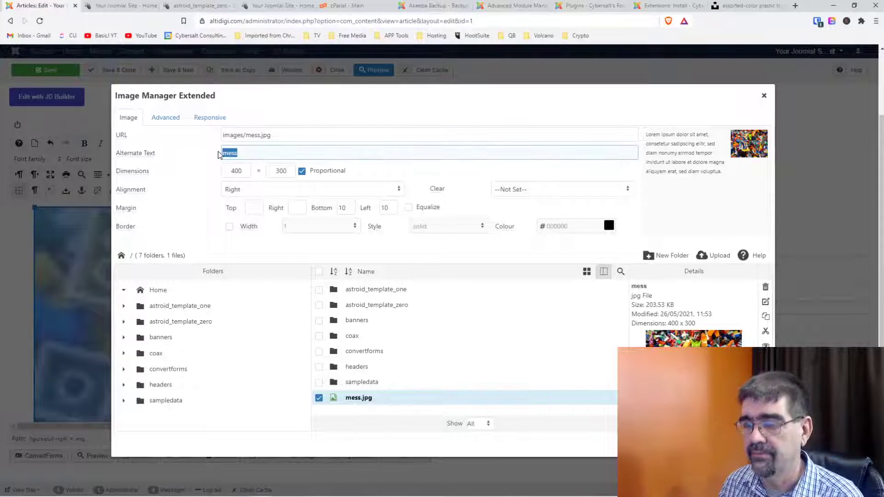
type("Alti")
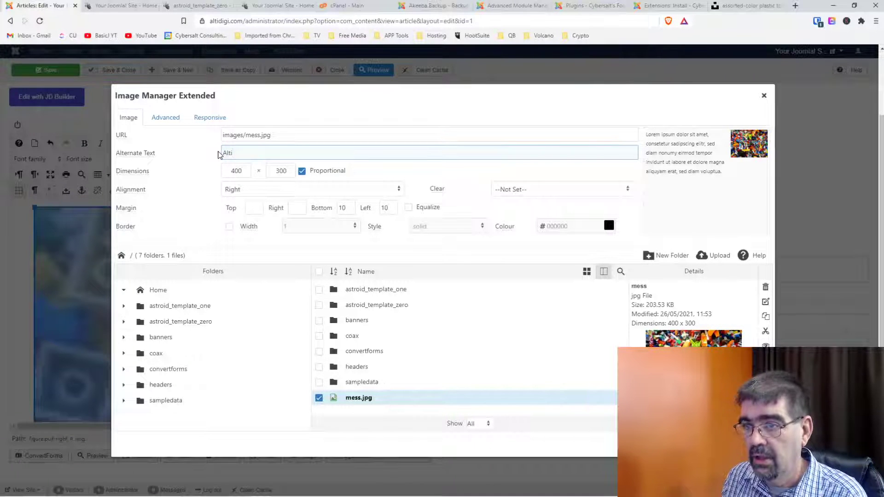
type("Digi")
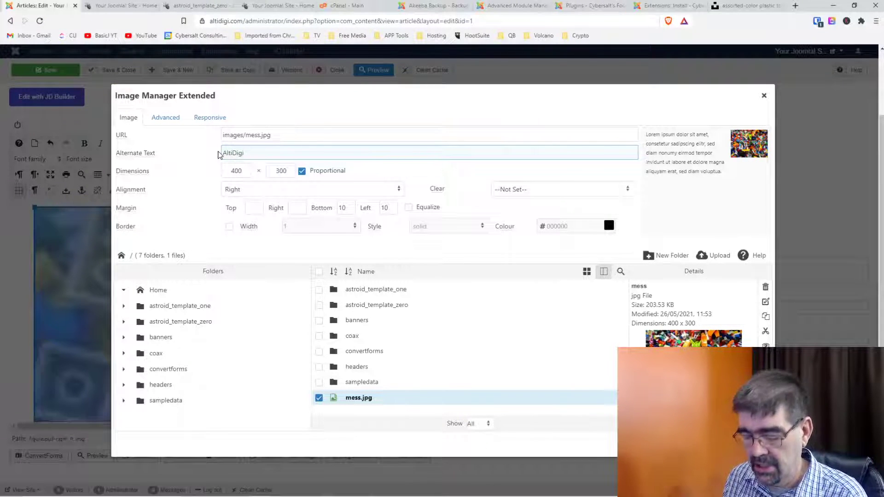
type(" - Joomla E")
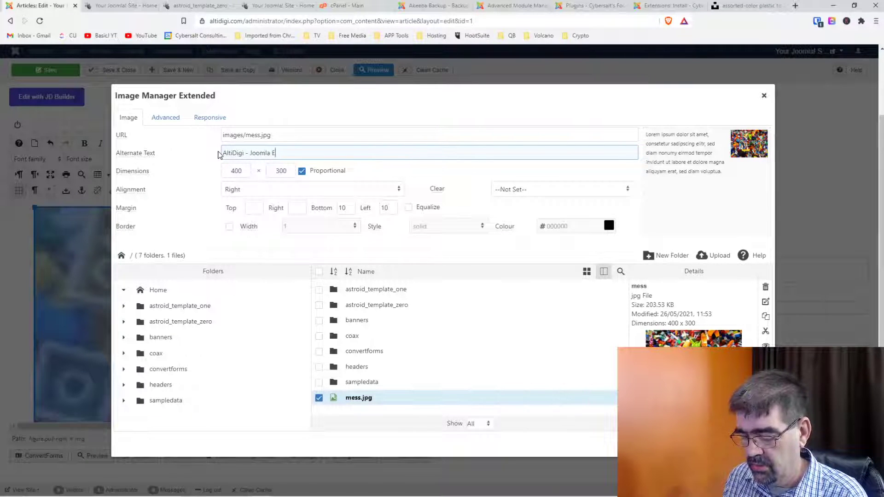
type("xten")
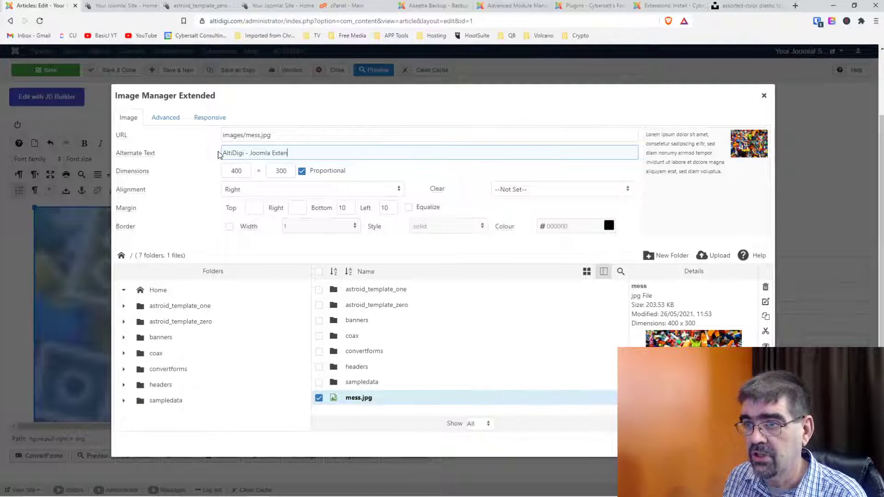
type("stion")
key("BackSpace")
key("BackSpace")
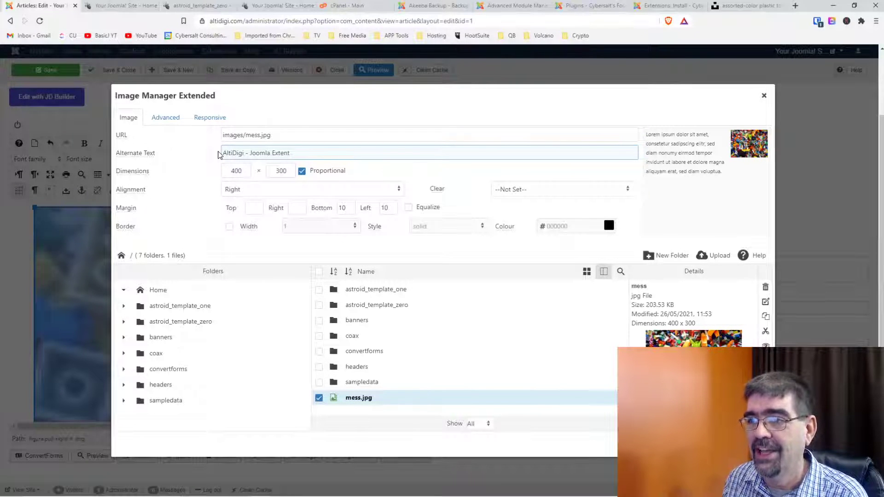
type("sion")
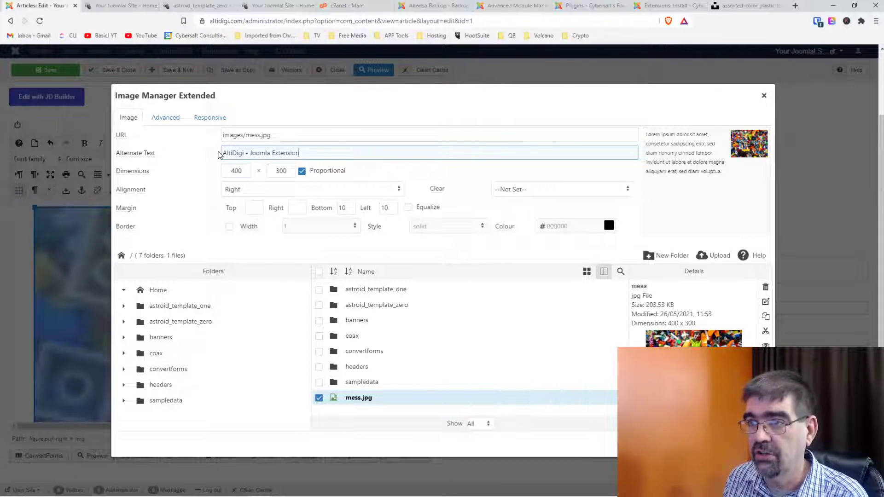
type("s ")
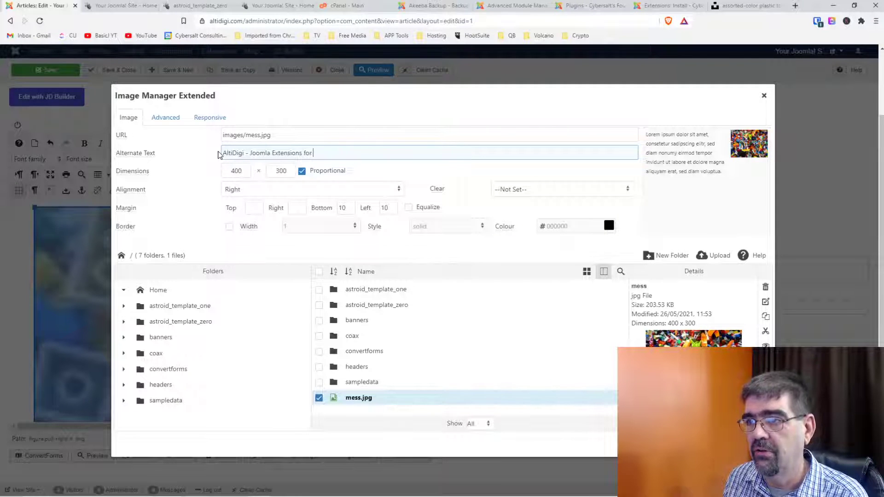
type("for YOu")
key("BackSpace")
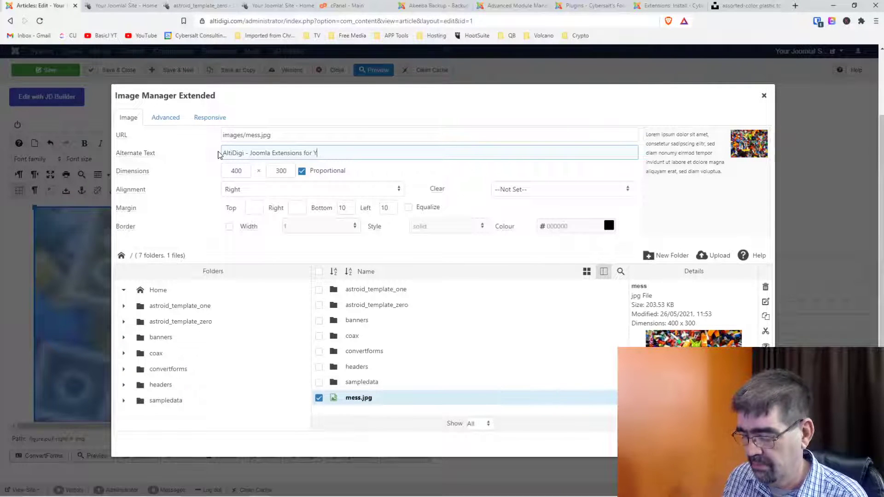
type("ou")
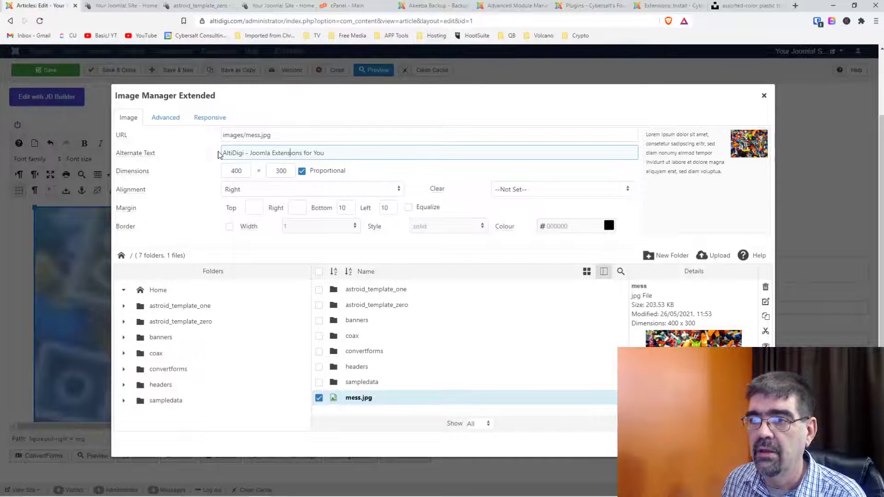
key("Left")
key("Left")
key("Left")
key("Left")
key("Left")
key("Left")
key("Left")
key("Left")
key("Left")
key("Left")
key("Left")
type("Custom")
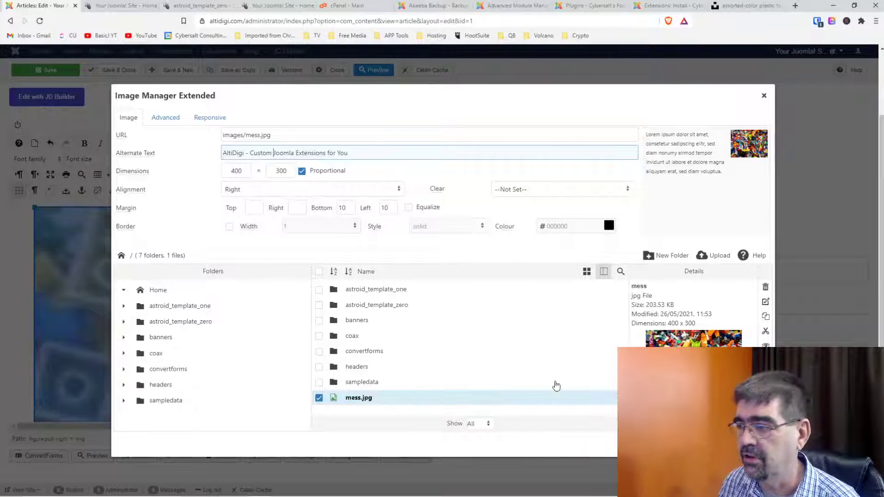
Insert the right-aligned Lego image and drag it down beside the welcome paragraphs.
left_click(723, 444)
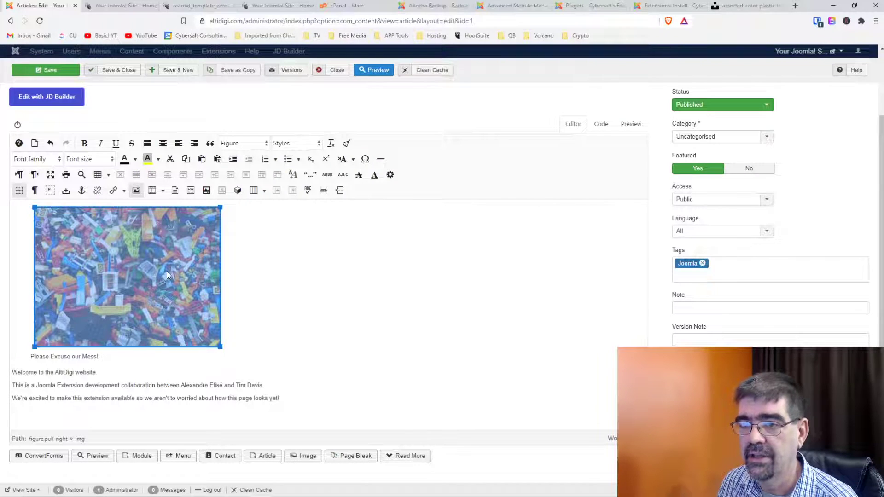
left_click(136, 190)
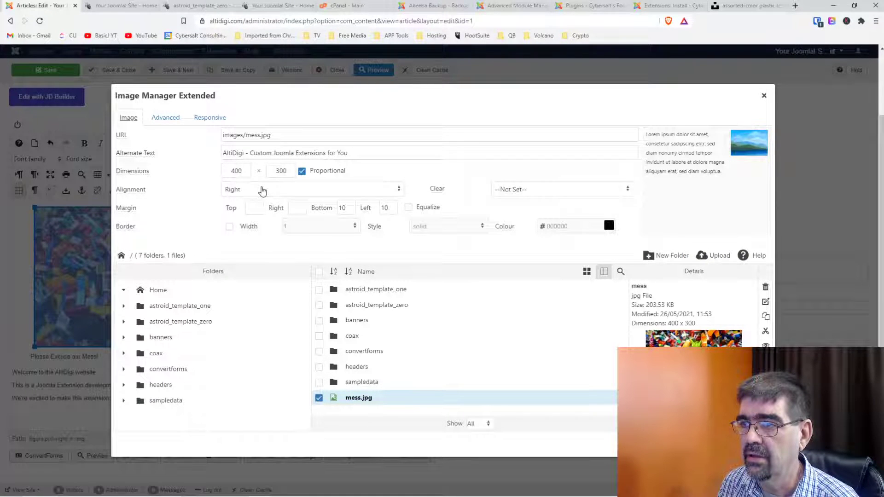
left_click(750, 444)
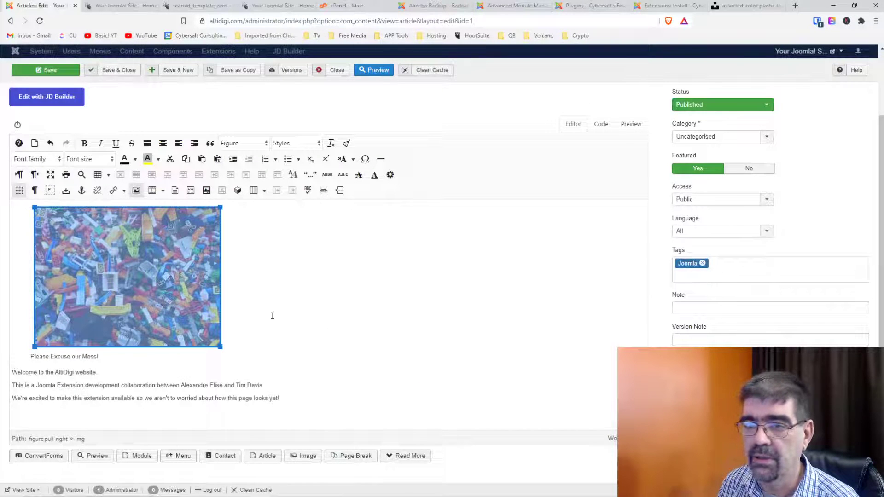
left_click_drag(127, 262, 13, 372)
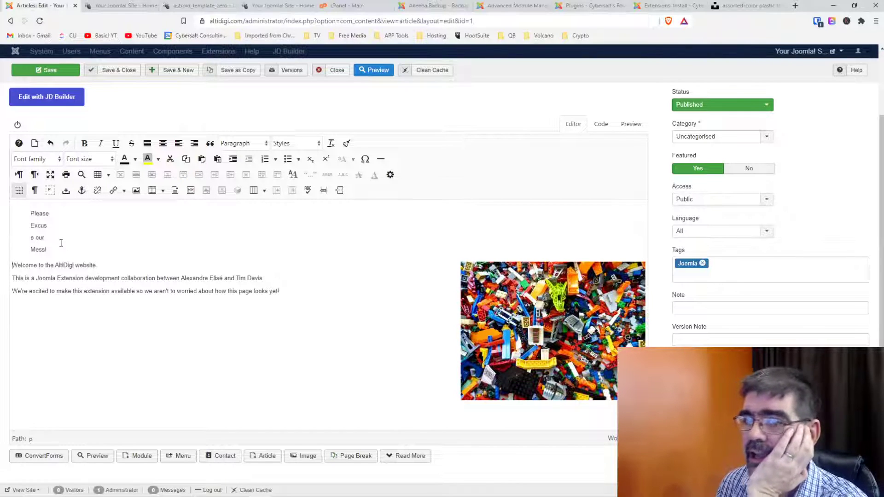
Delete the leftover 'Please Excuse our Mess!' figure block in the HTML code view.
left_click(599, 129)
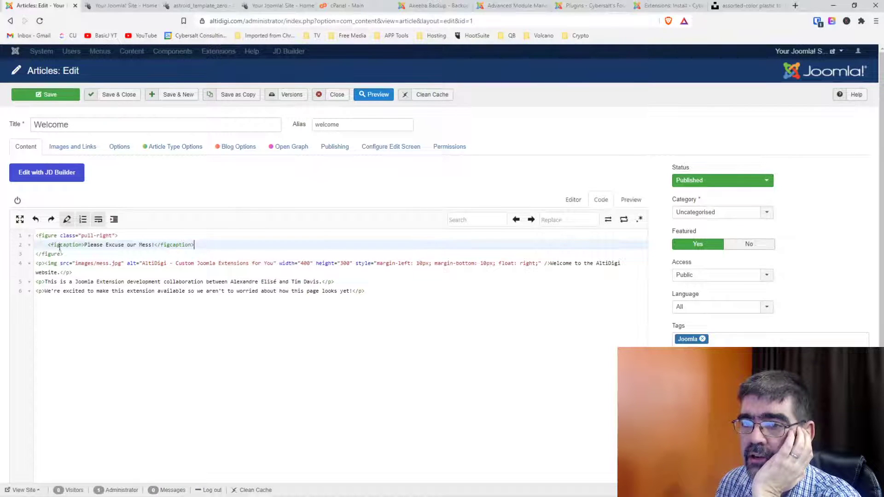
left_click_drag(69, 253, 32, 237)
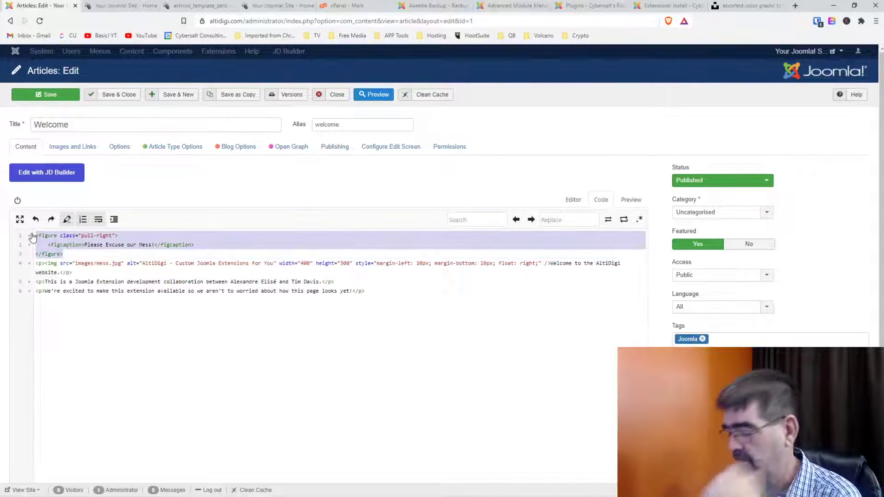
key("Delete")
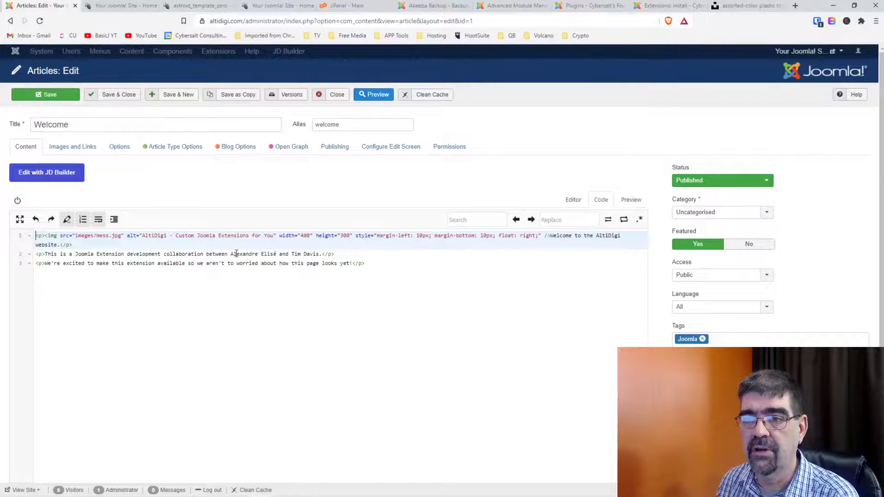
left_click(572, 202)
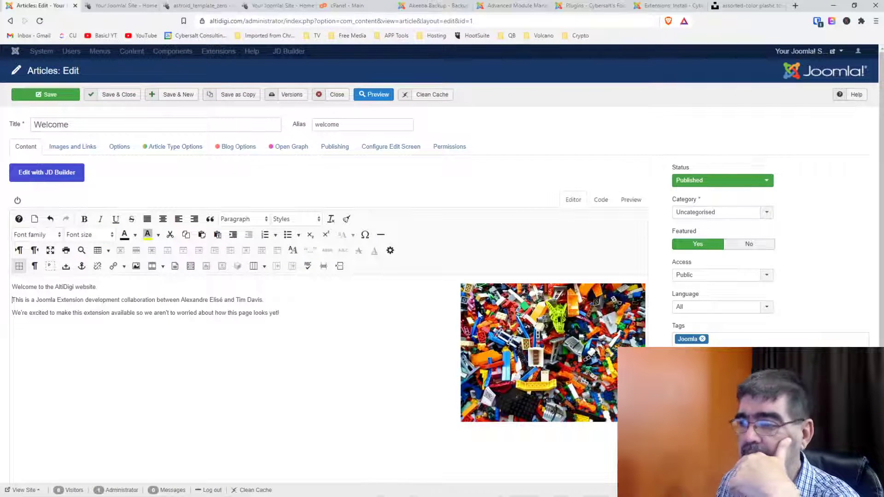
Caption the Lego image 'Please Excuse our Mess!' with the caption container centred.
left_click(515, 327)
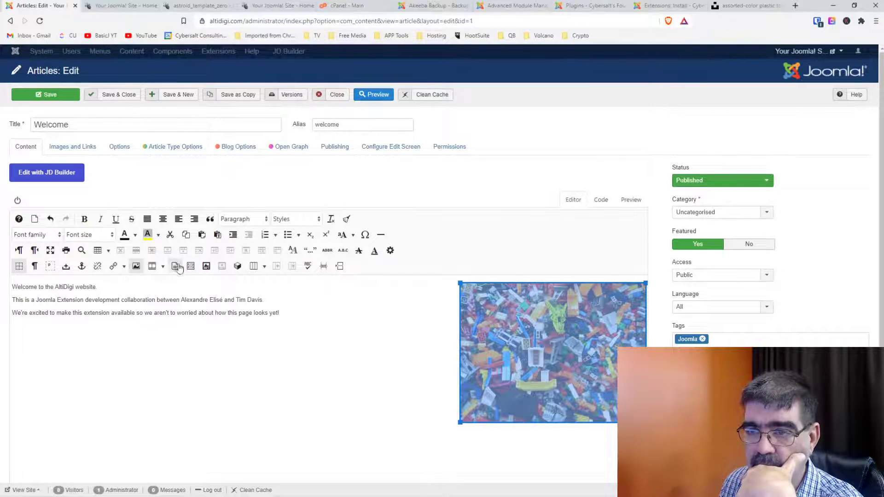
left_click(209, 271)
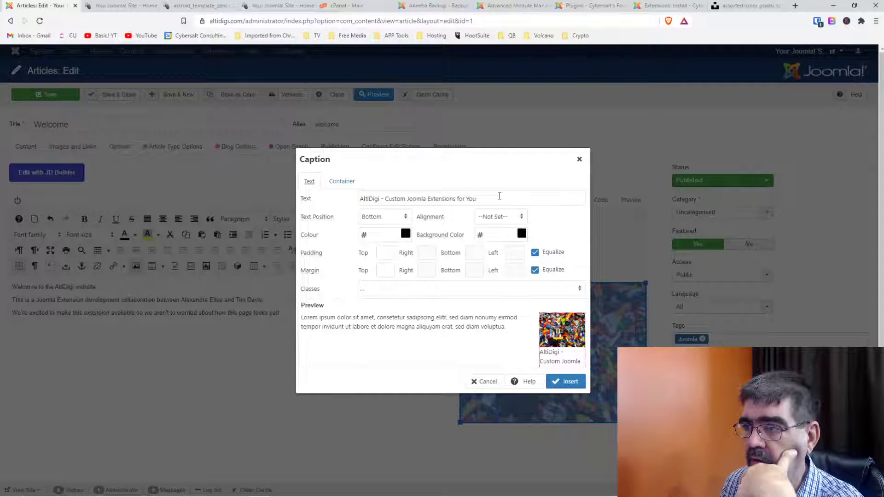
left_click_drag(500, 196, 353, 197)
type("Please ")
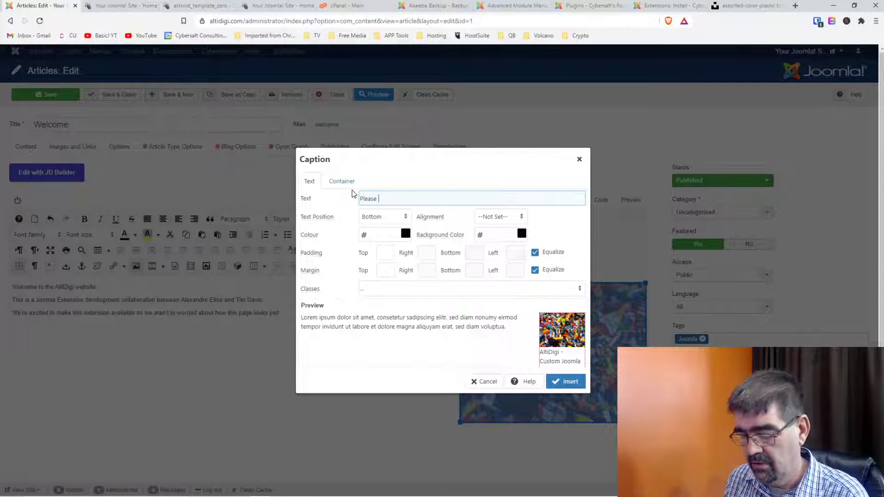
type("Excuse ")
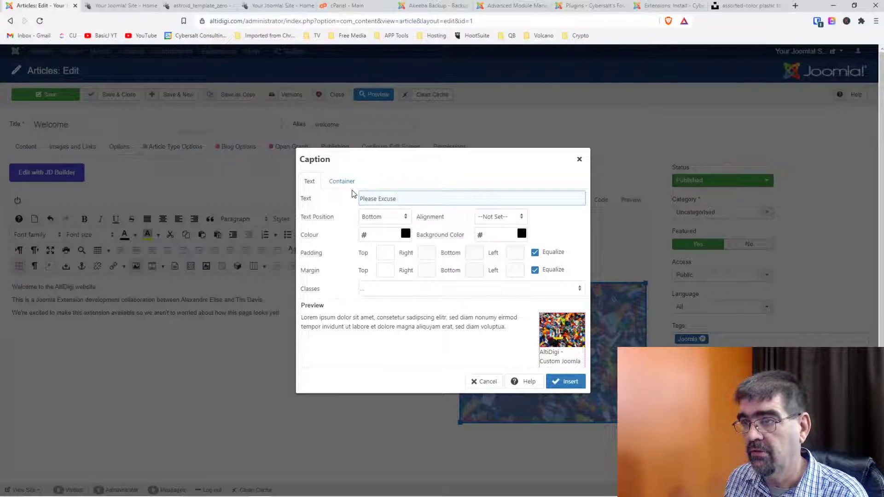
type("our Mess!")
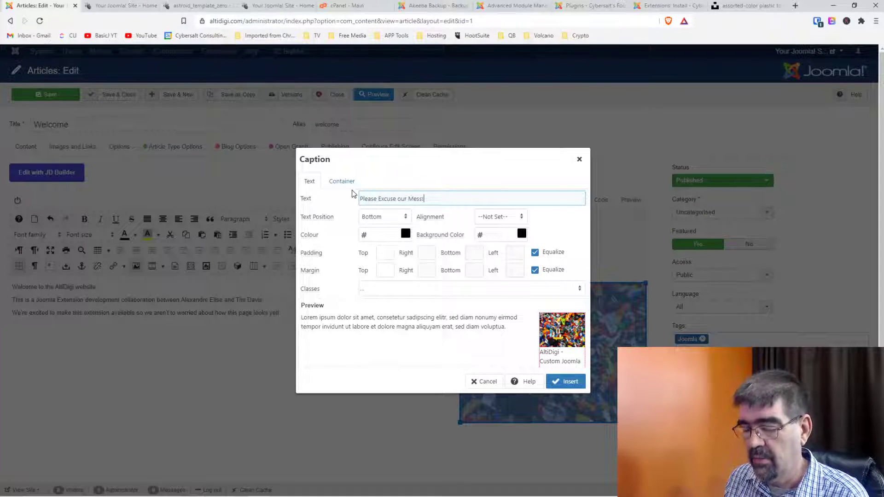
left_click(340, 181)
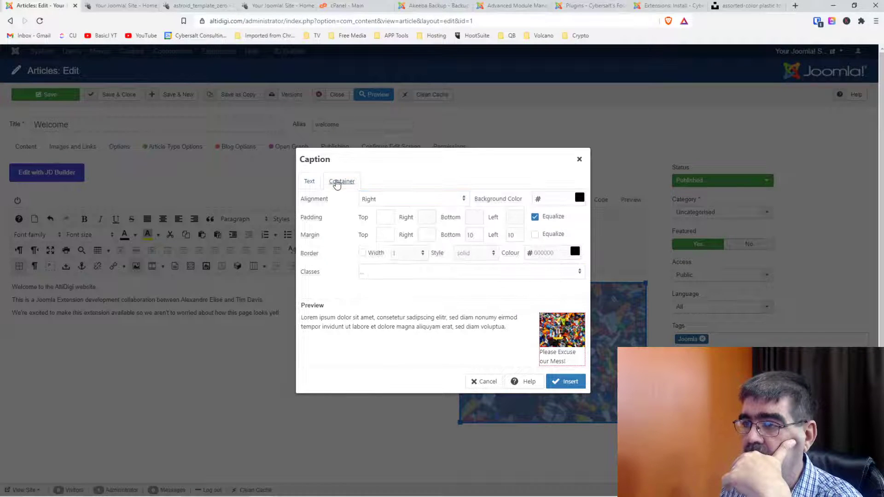
left_click(388, 201)
left_click(389, 243)
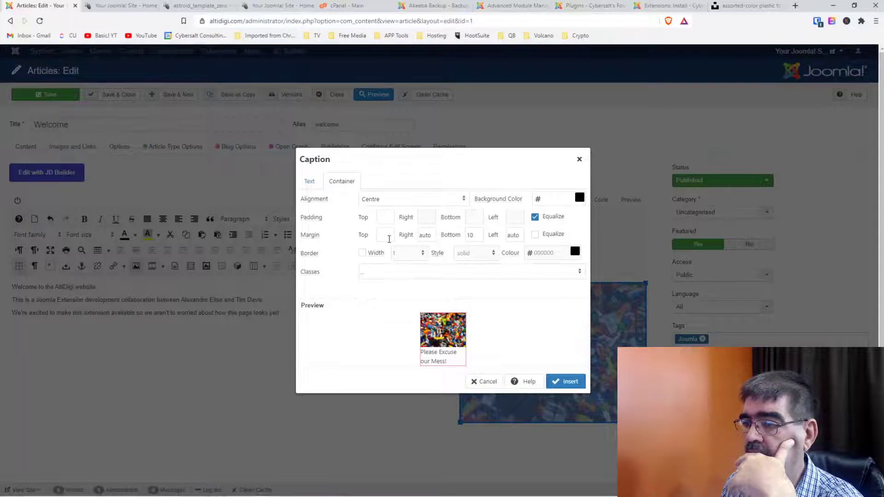
left_click(560, 382)
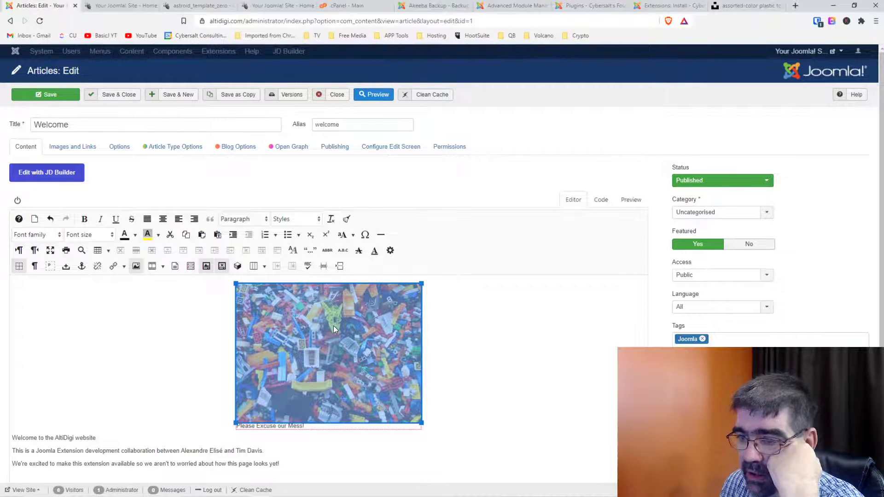
Caption the Lego image 'Please Excuse our Mess!' and align it to the right of the welcome text.
left_click(206, 266)
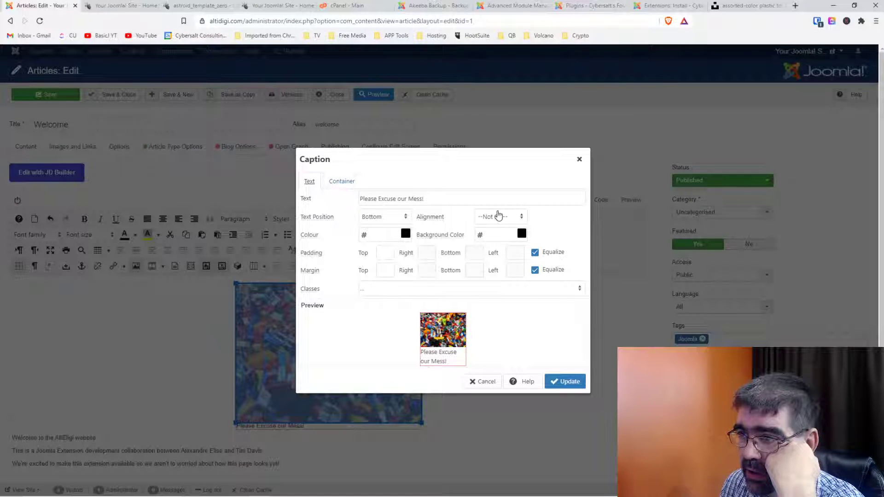
left_click(341, 181)
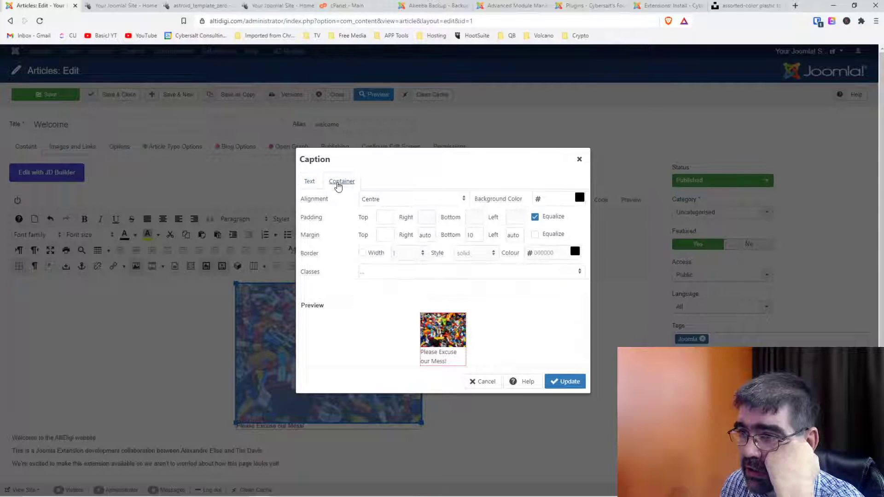
left_click(372, 202)
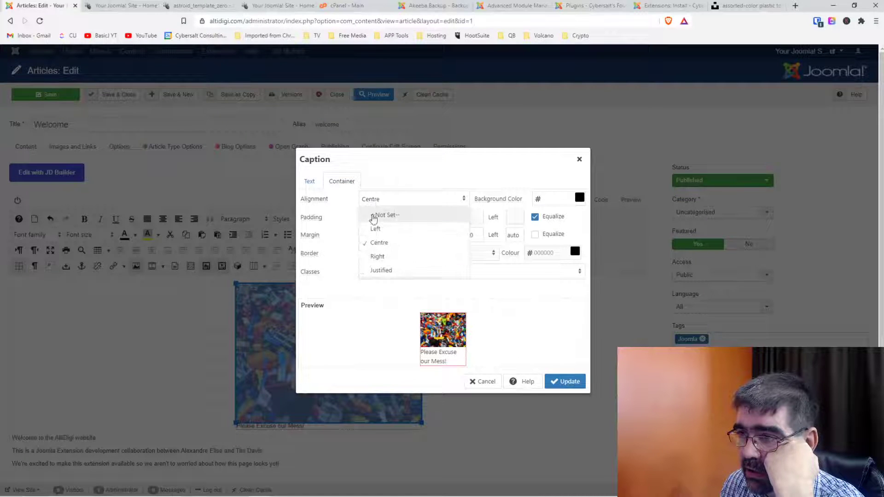
left_click(377, 256)
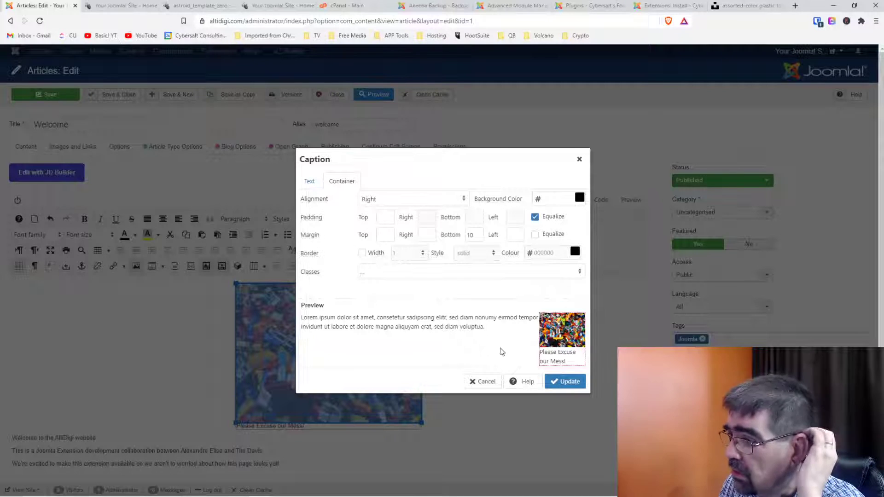
left_click(562, 383)
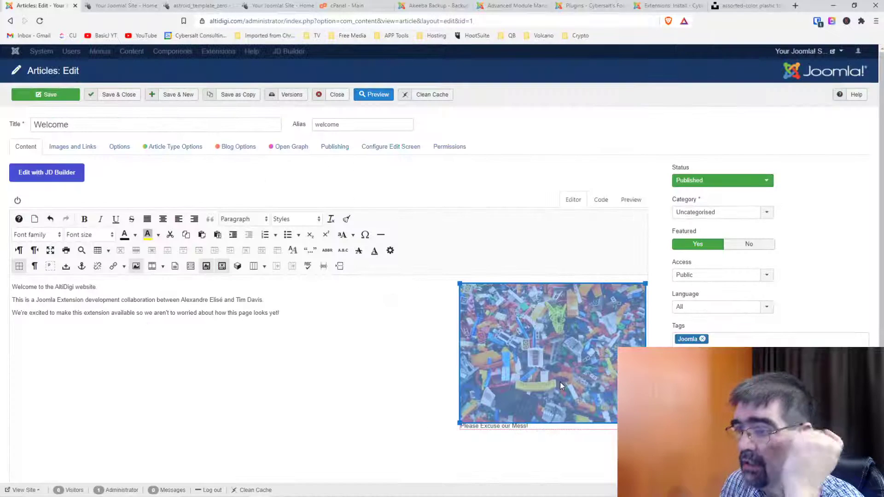
Remove the Lego image's caption and save the Welcome article.
left_click(368, 316)
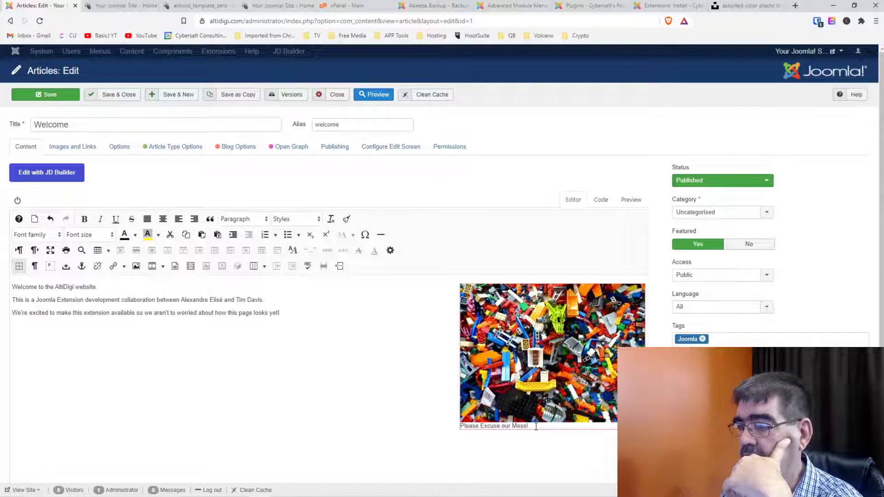
key("ctrl+a")
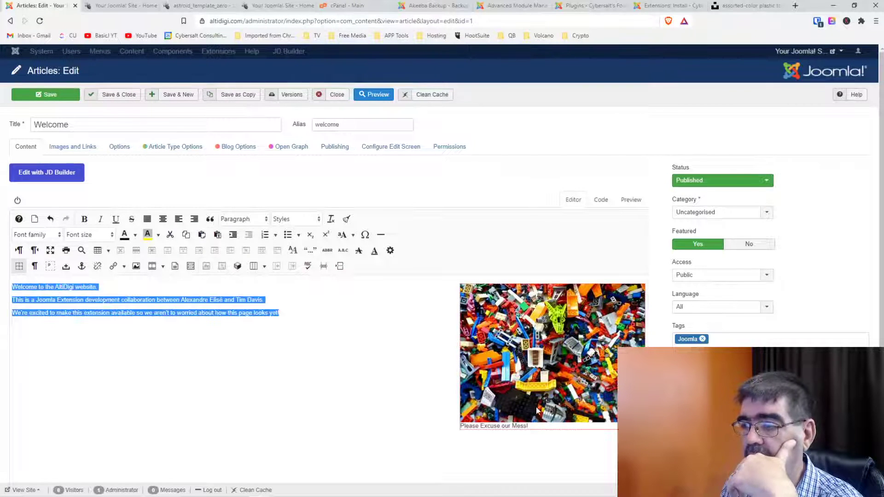
left_click(538, 411)
left_click(224, 267)
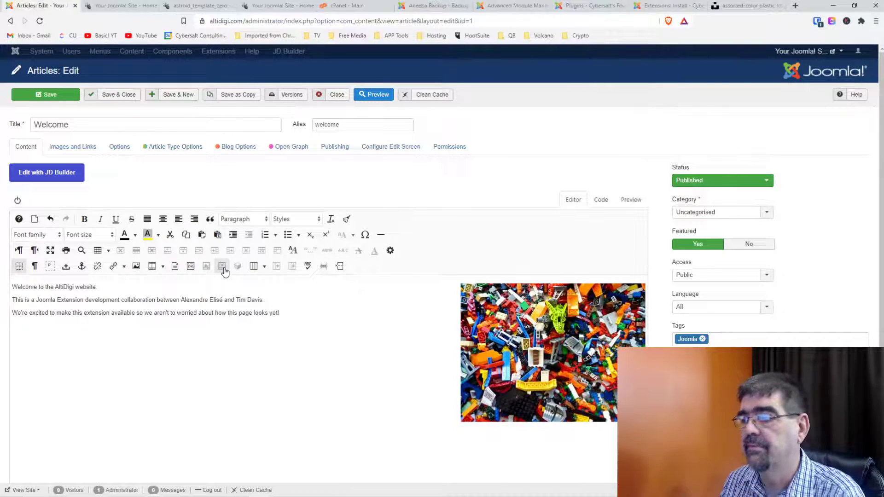
left_click(48, 96)
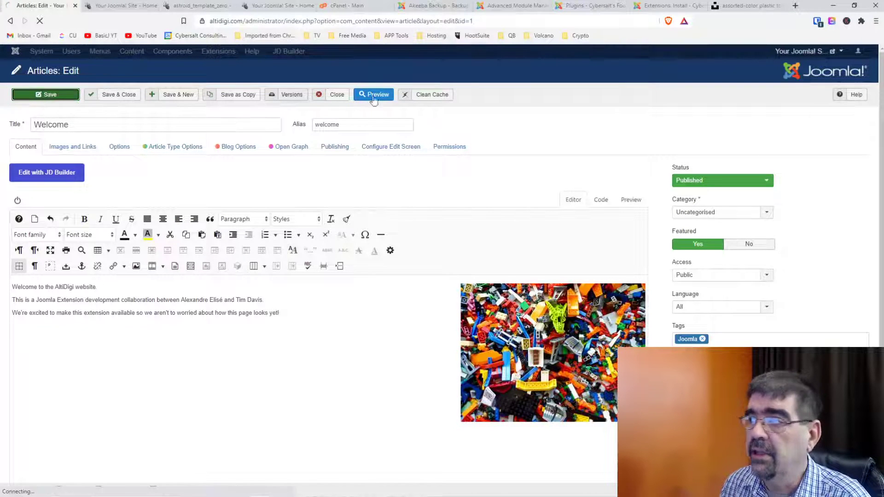
Reload the live site to confirm the right-floated Lego image, then return to the editor.
mouse_move(800, 52)
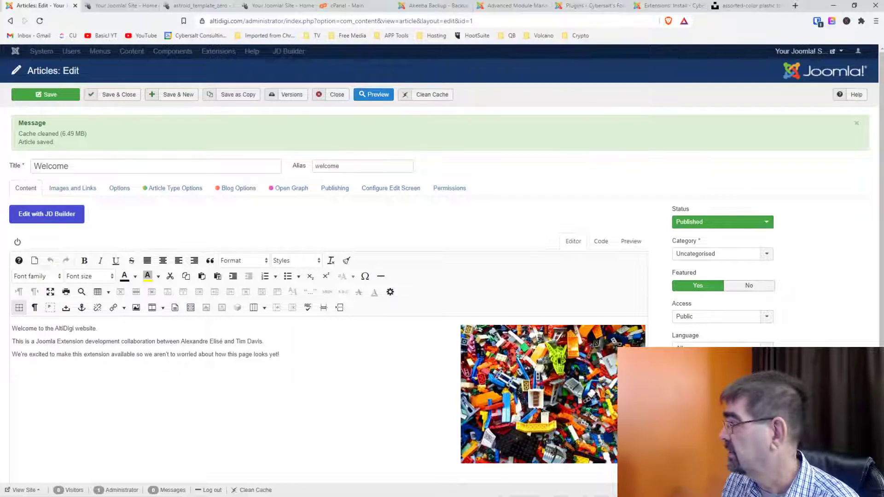
left_click(118, 6)
left_click(40, 21)
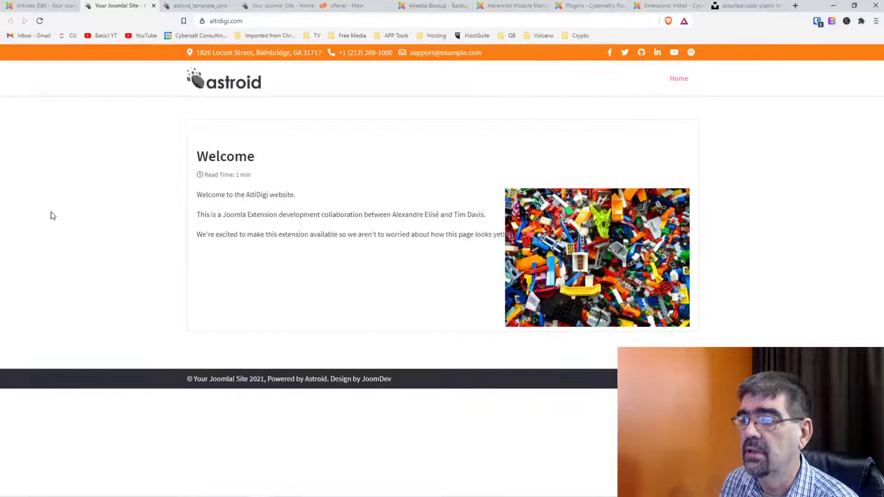
left_click(50, 7)
left_click(525, 364)
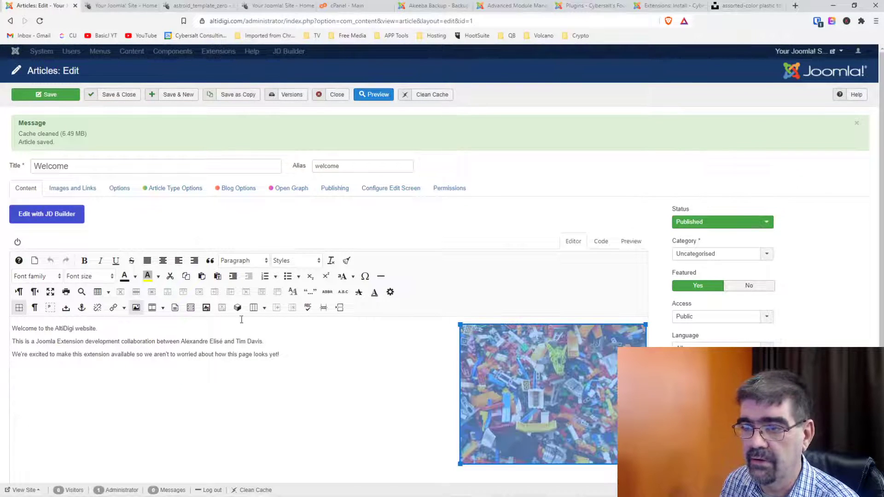
Set the Lego image's left margin to 10 in Image Manager Extended.
left_click(151, 309)
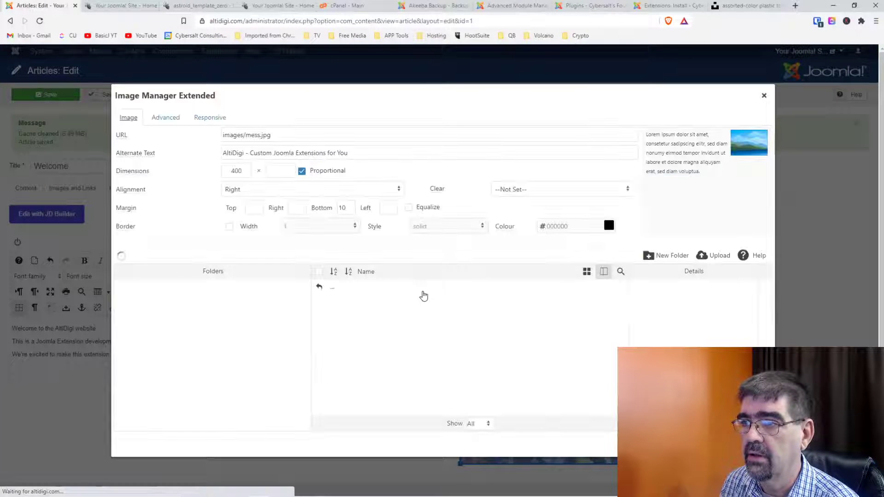
left_click(388, 207)
type("10")
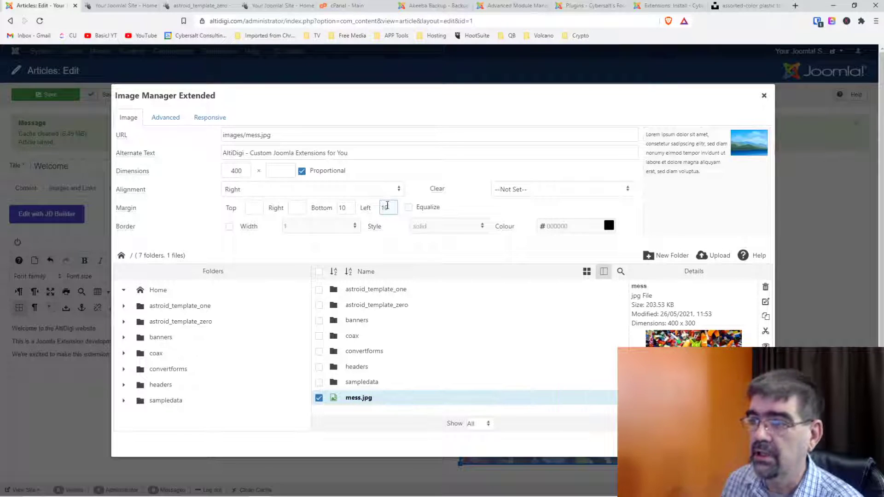
left_click(715, 444)
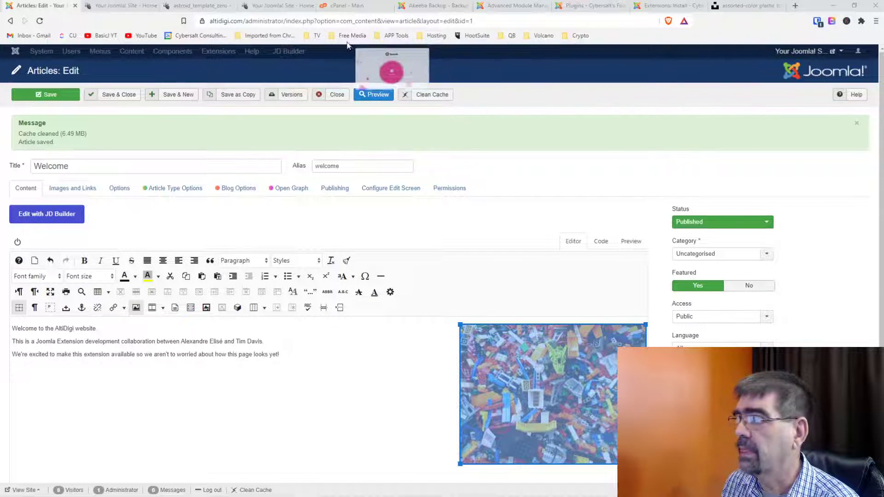
Maximize Firefox on squoosh.app and drag mess.jpg from File Explorer into it.
key("alt+Tab")
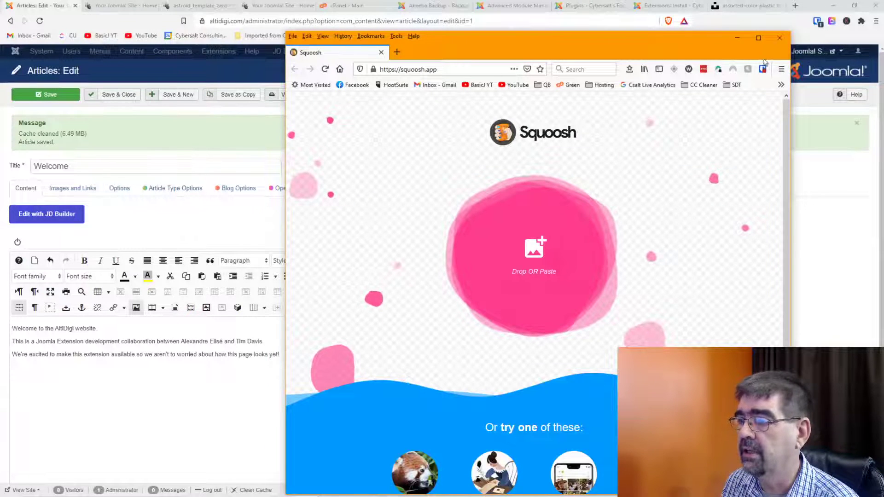
left_click(758, 38)
scroll(541, 198, "down", 2)
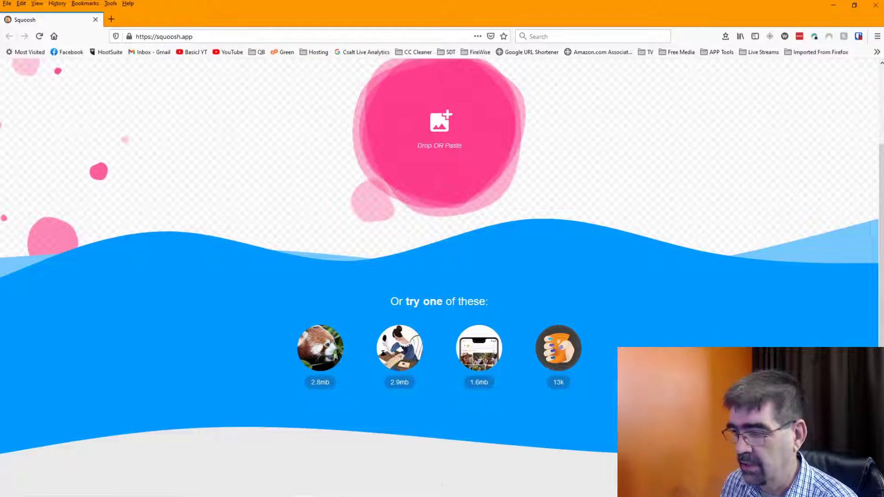
left_click(306, 489)
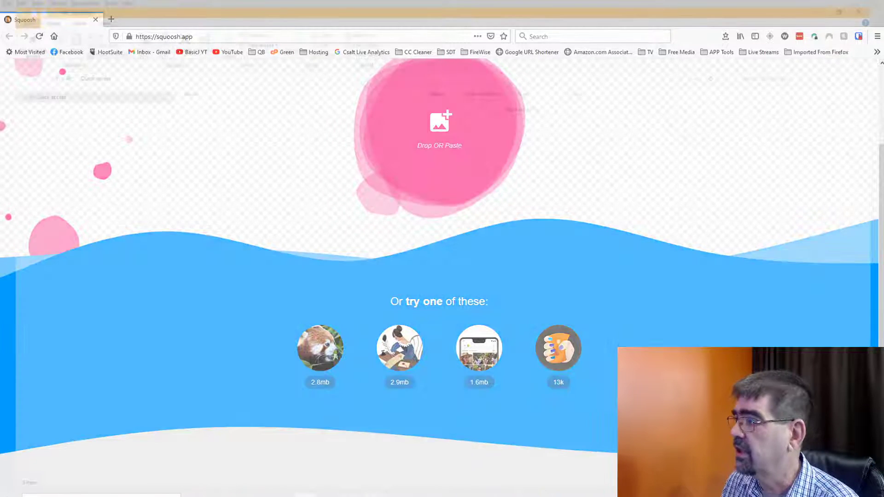
key("alt+Tab")
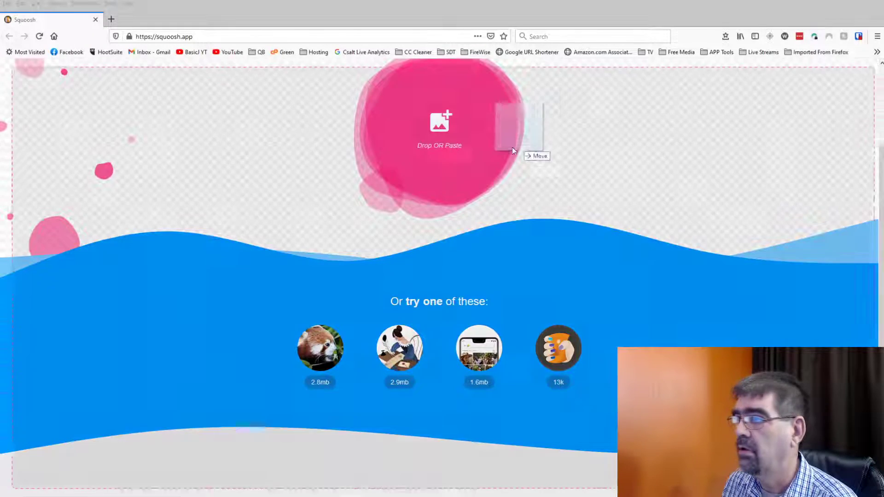
left_click_drag(512, 147, 418, 167)
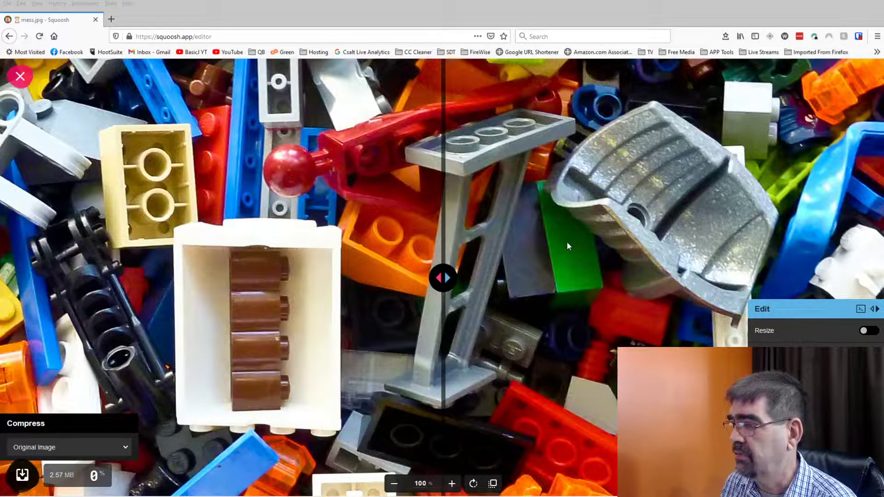
Enable resizing and set mess.jpg's width to 400, making it 400 × 300.
left_click_drag(445, 278, 351, 277)
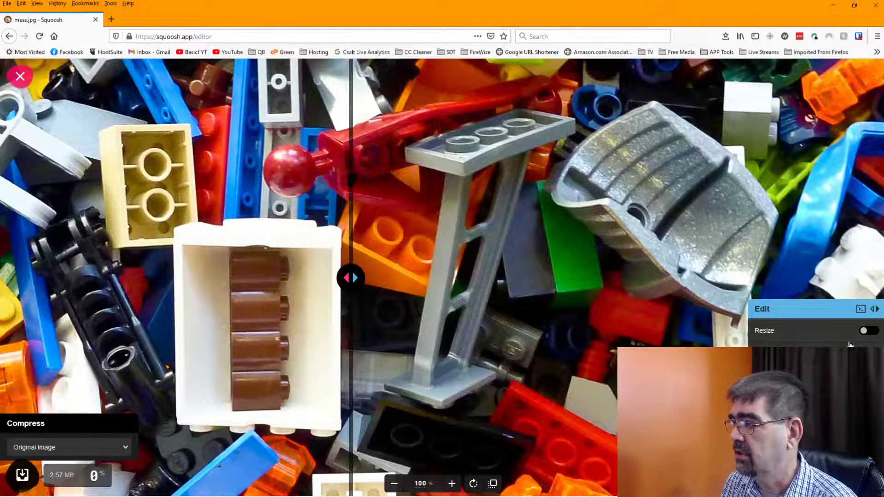
left_click(864, 331)
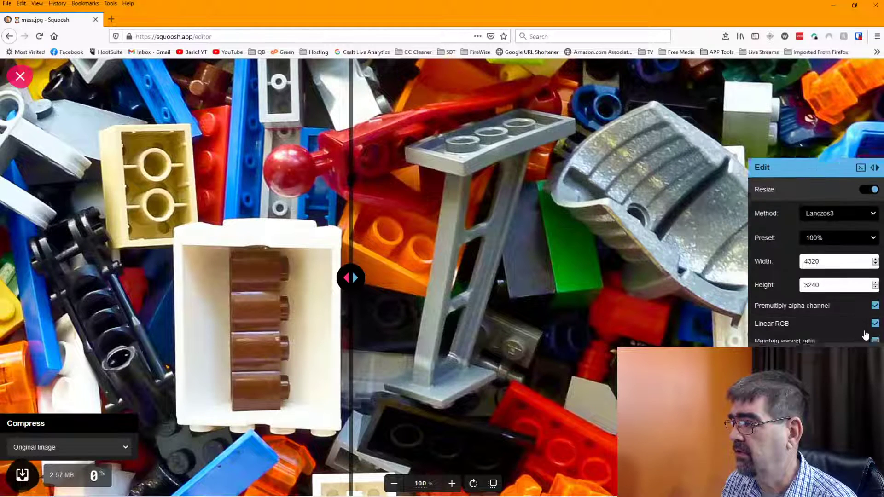
double_click(823, 254)
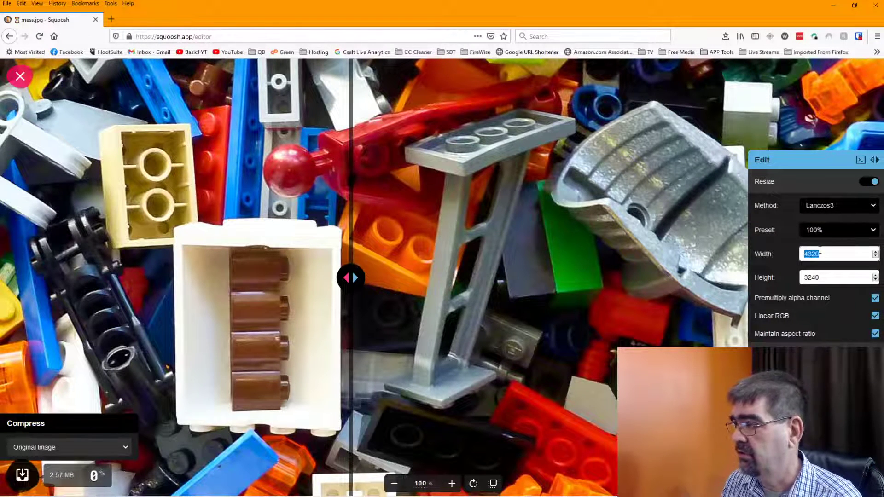
type("400")
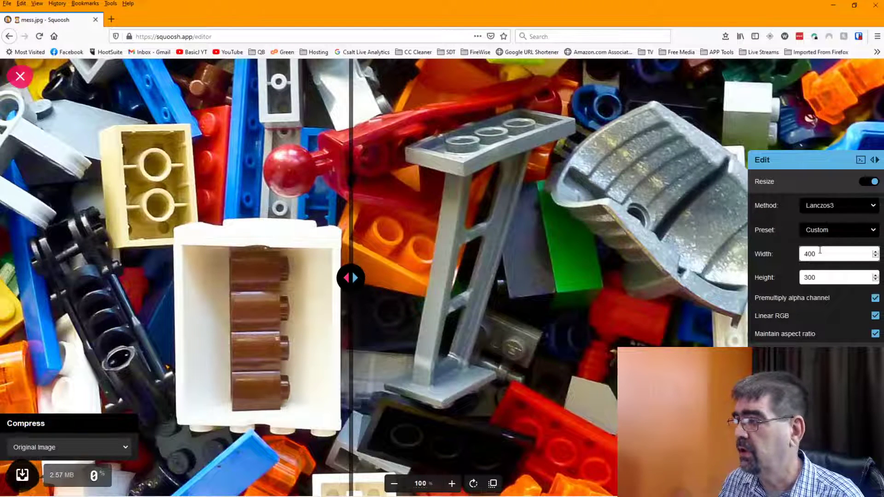
key("Tab")
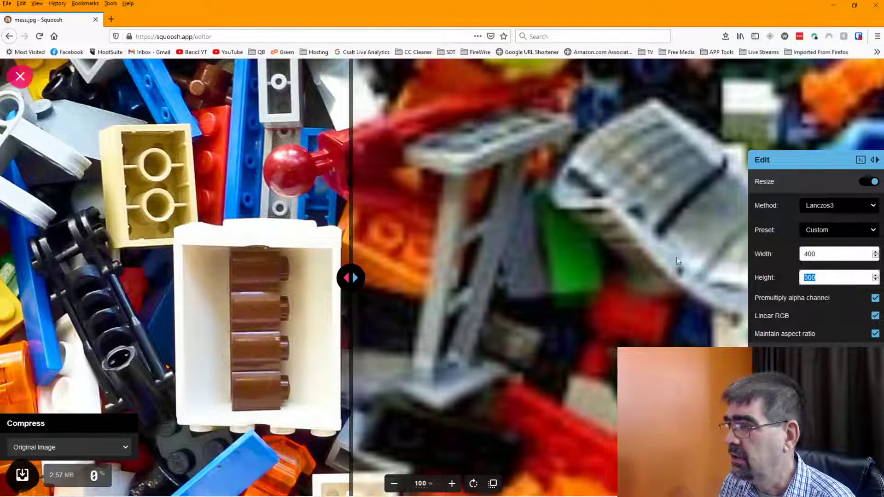
left_click_drag(351, 278, 376, 278)
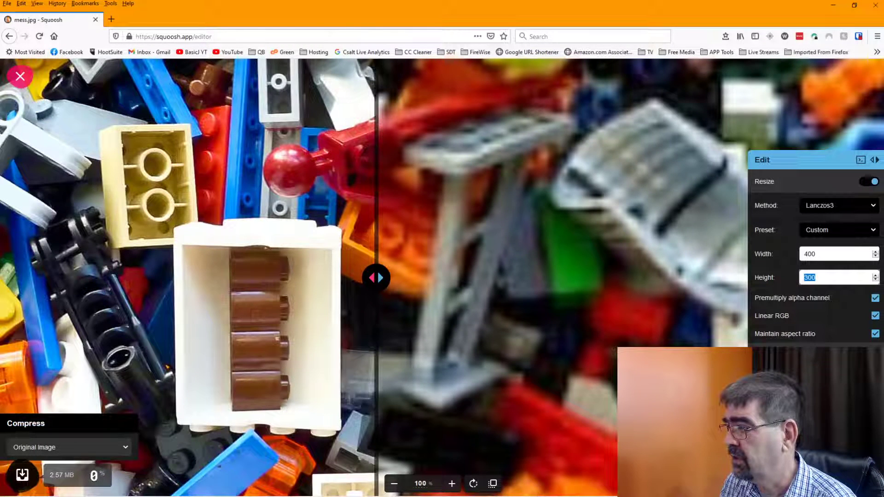
Copy the resize settings to the other side, keeping Lanczos3 and AVIF at quality 30.
left_click(69, 447)
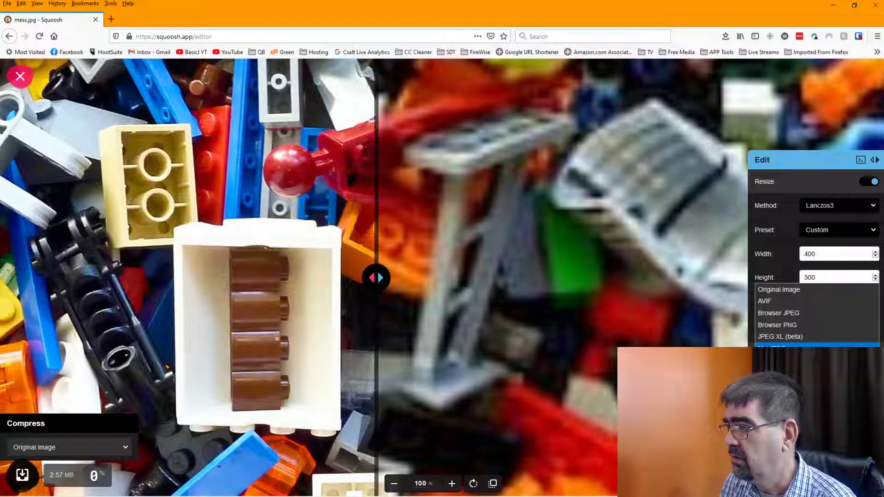
left_click(766, 289)
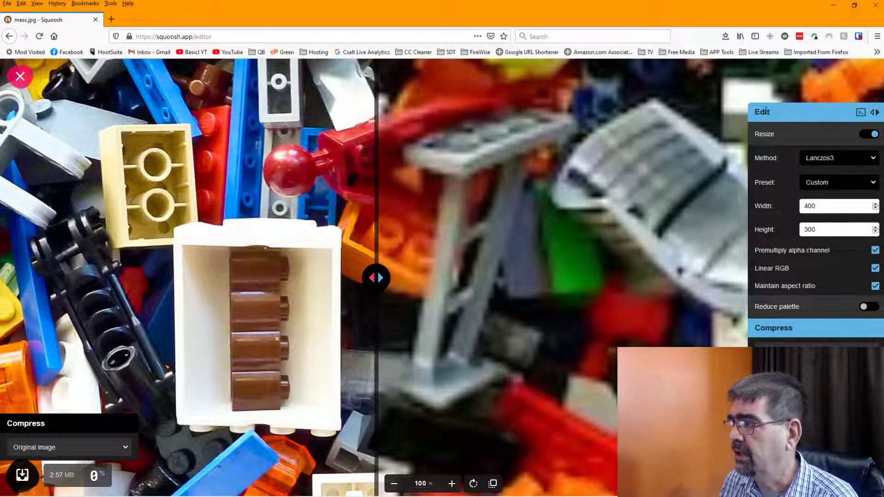
left_click(861, 113)
left_click(877, 113)
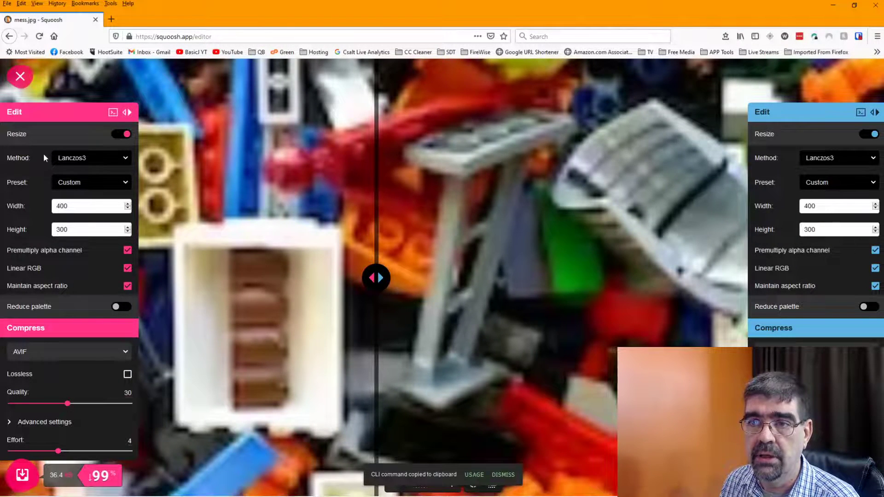
left_click(85, 158)
left_click(84, 157)
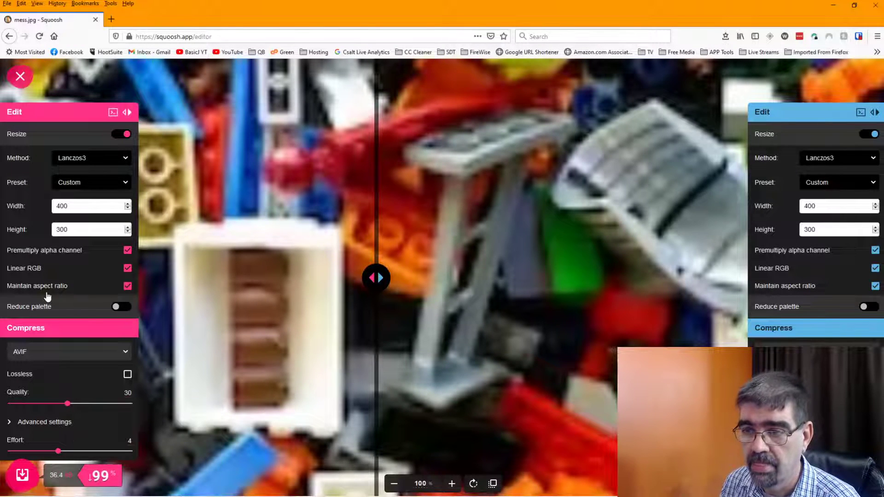
left_click(49, 355)
left_click(48, 355)
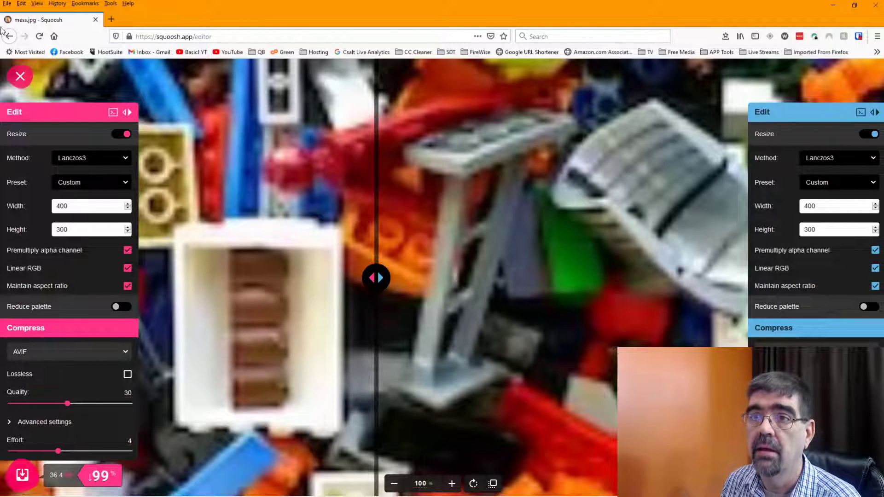
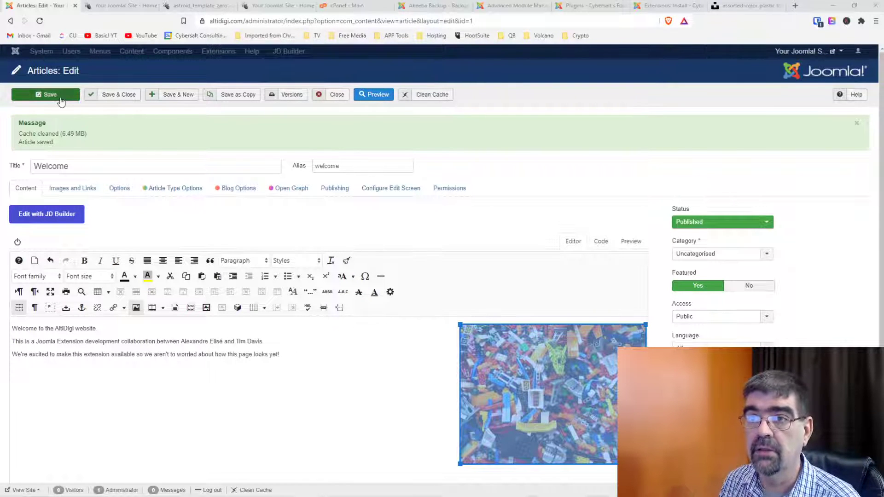
Save the Welcome article, preview it on the live home page, then close the article editor.
left_click(46, 94)
left_click(146, 6)
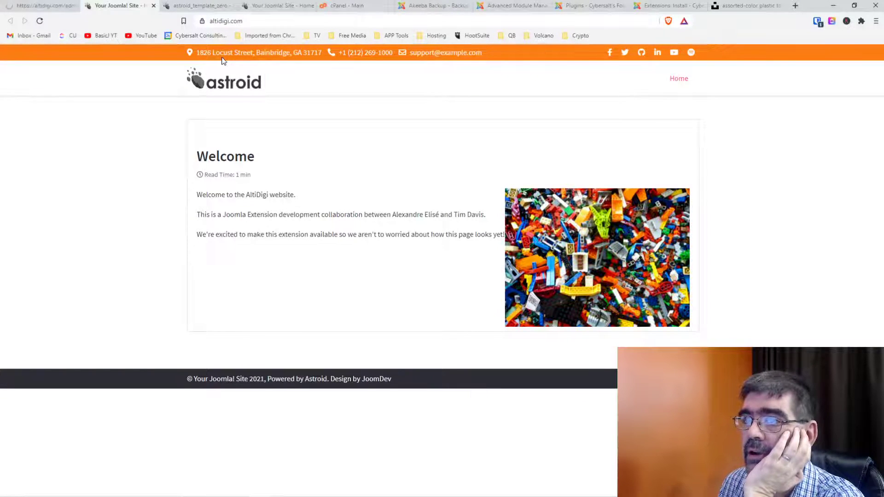
left_click(42, 9)
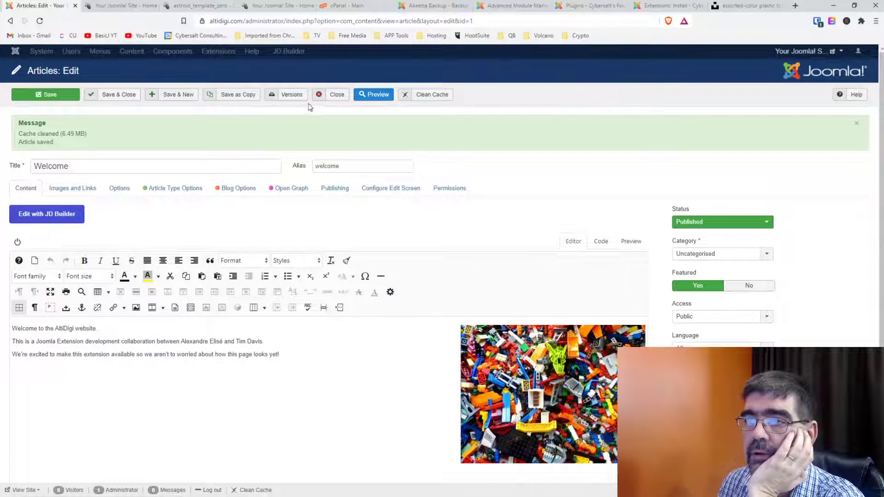
left_click(331, 94)
Switch Contact Details off in Astroid's Miscellaneous > Contact Information settings.
left_click(180, 6)
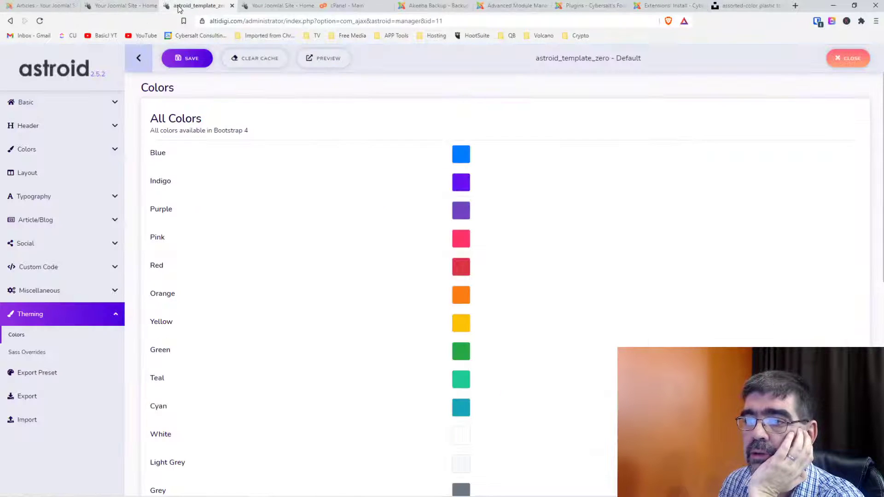
left_click(28, 103)
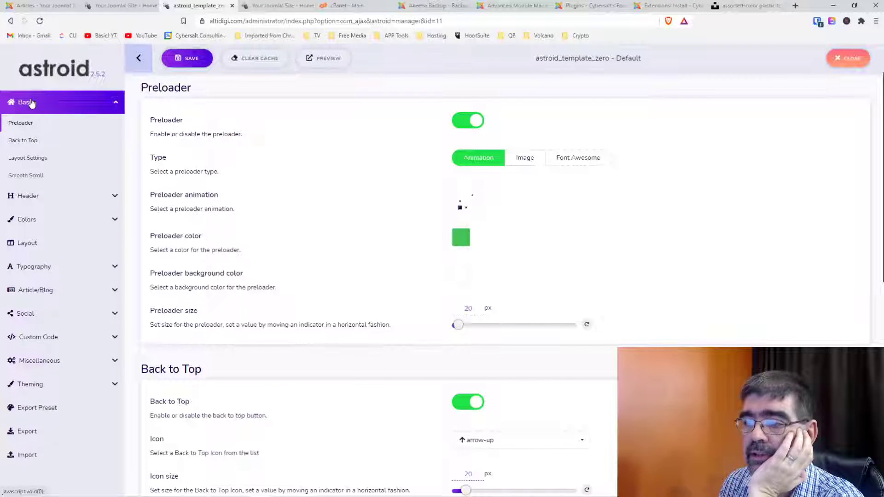
scroll(330, 229, "down", 8)
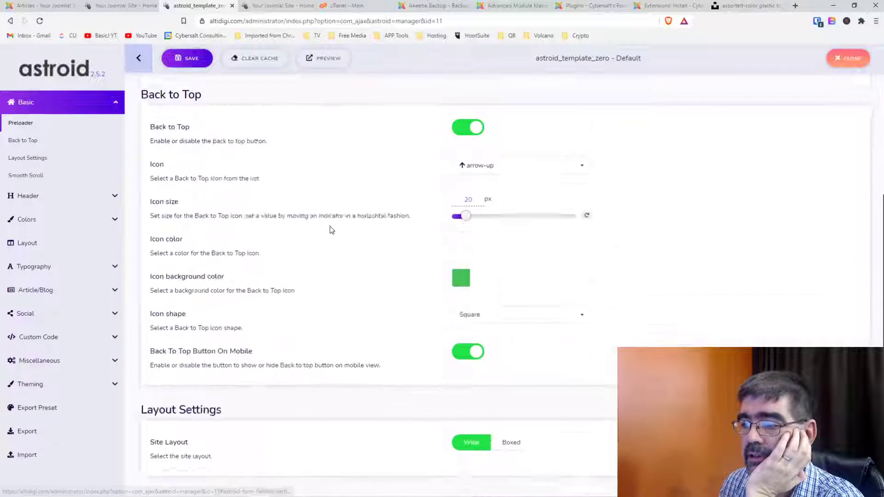
left_click(40, 362)
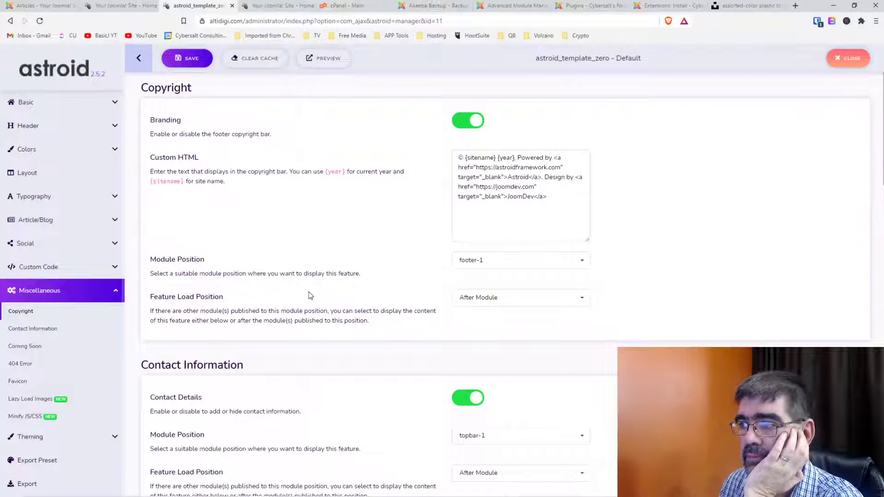
scroll(309, 295, "down", 3)
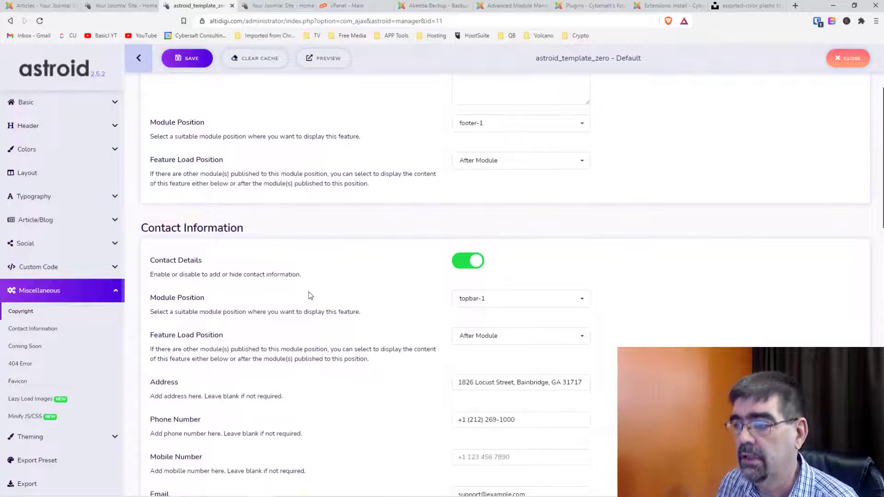
scroll(309, 295, "down", 2)
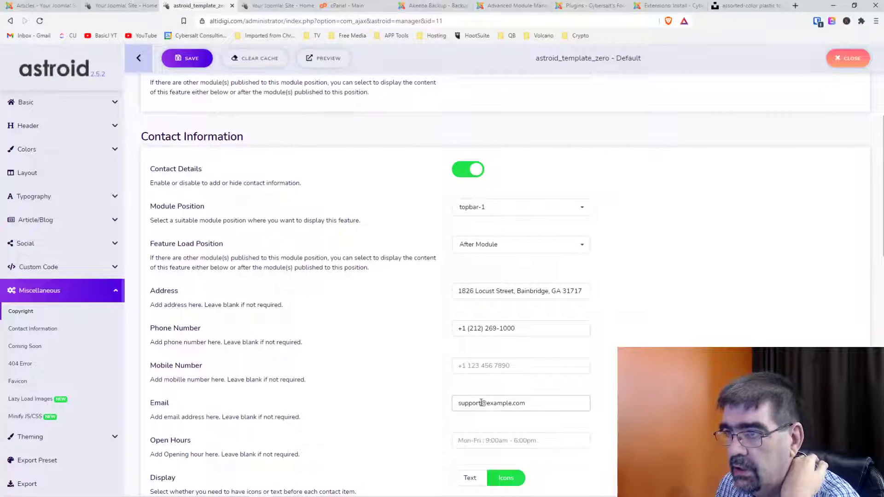
left_click(471, 169)
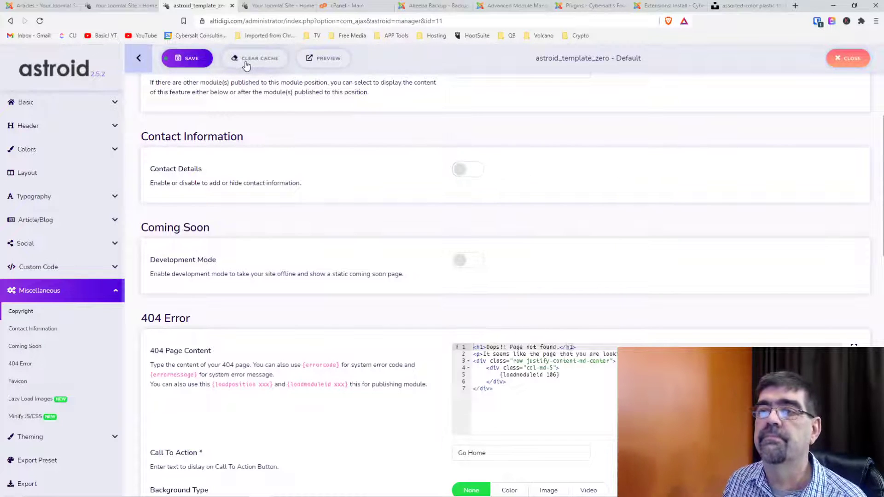
Save, clear the template cache, and confirm on the reloaded front page that the contact bar is gone.
left_click(189, 58)
left_click(254, 6)
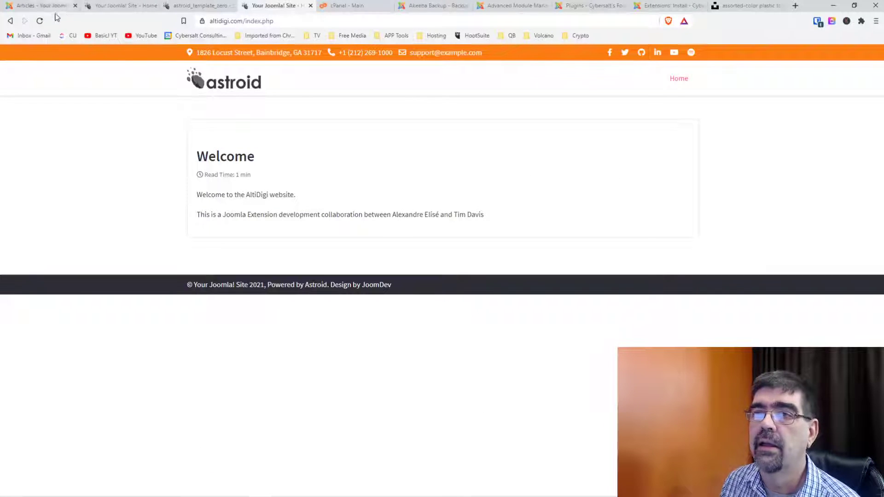
left_click(39, 21)
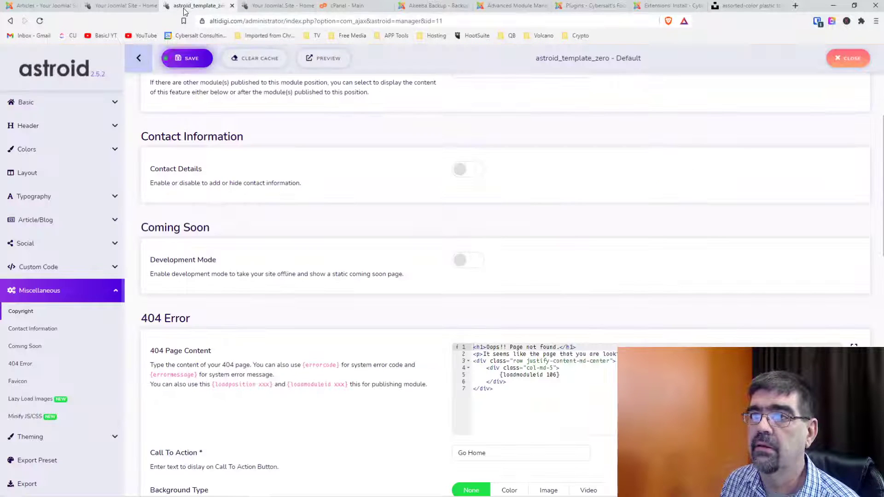
left_click(194, 6)
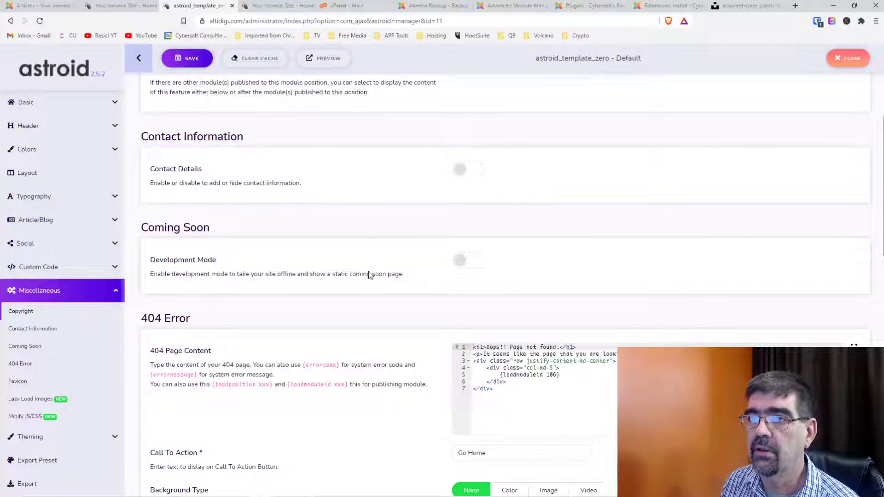
left_click(259, 60)
left_click(187, 58)
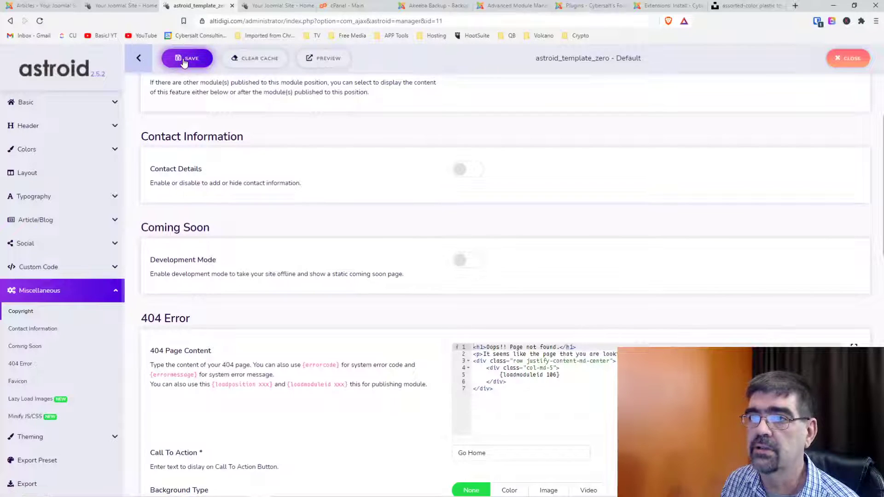
left_click(276, 6)
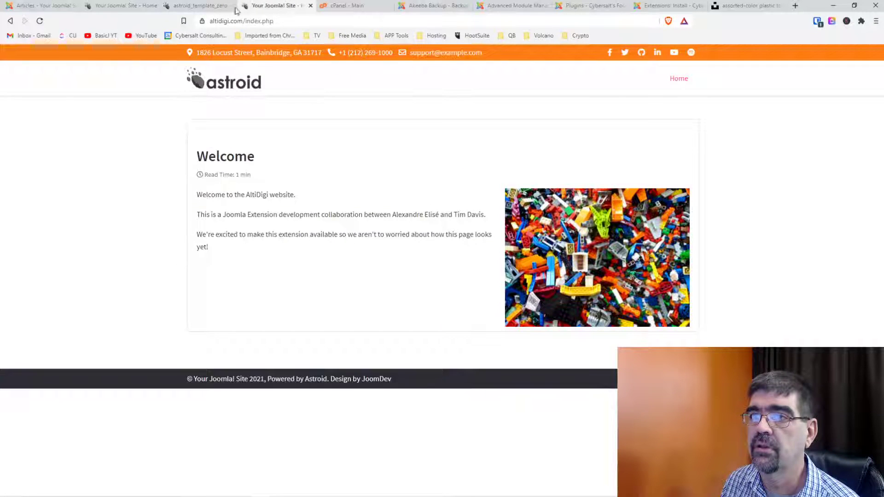
left_click(39, 21)
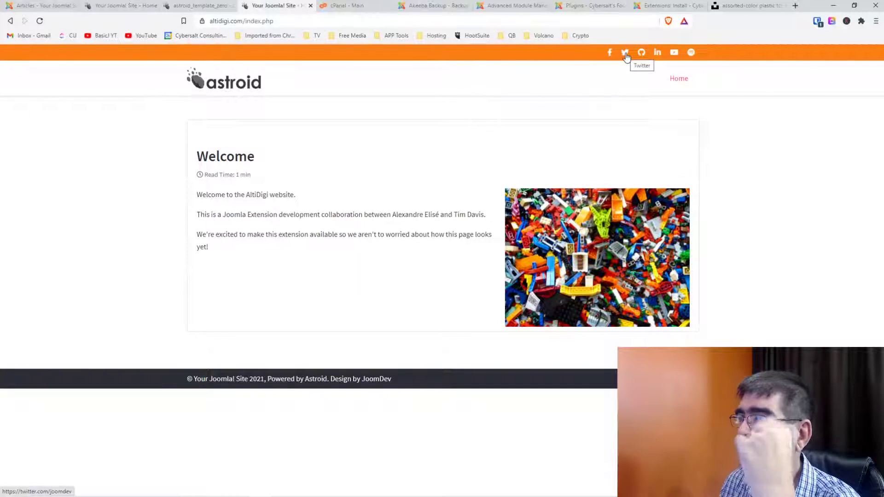
left_click(207, 7)
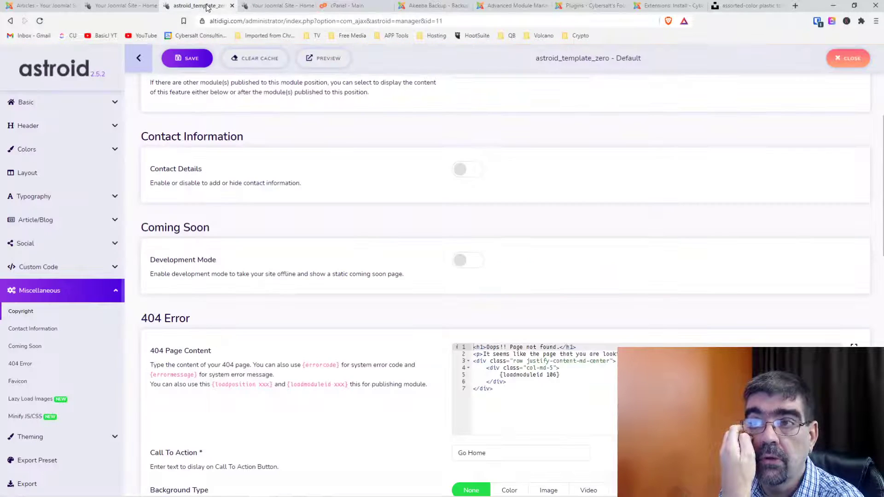
Switch the header logo from image to text and set the logo text to 'AltiDigi'.
left_click(28, 125)
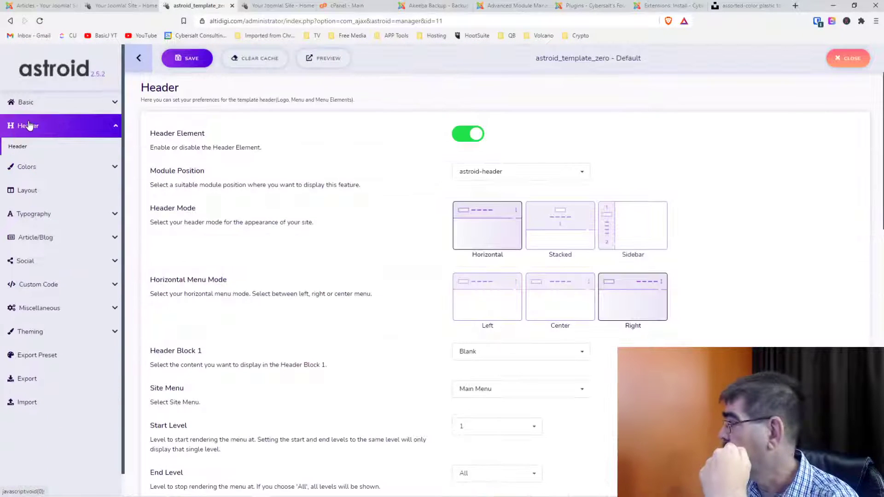
scroll(375, 187, "down", 5)
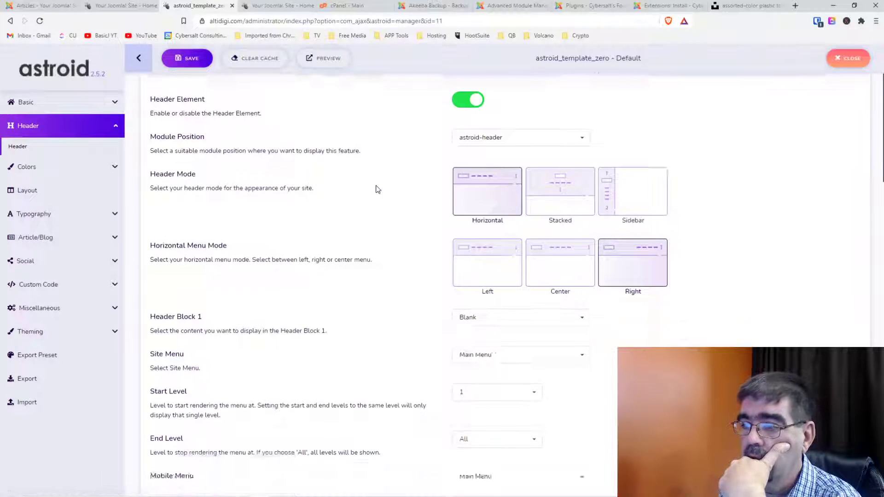
scroll(377, 188, "down", 7)
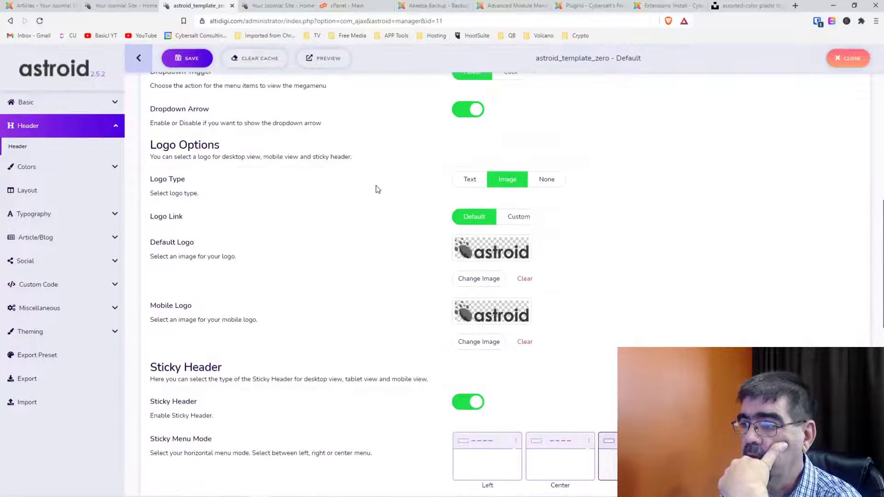
left_click(469, 180)
left_click_drag(506, 221, 420, 219)
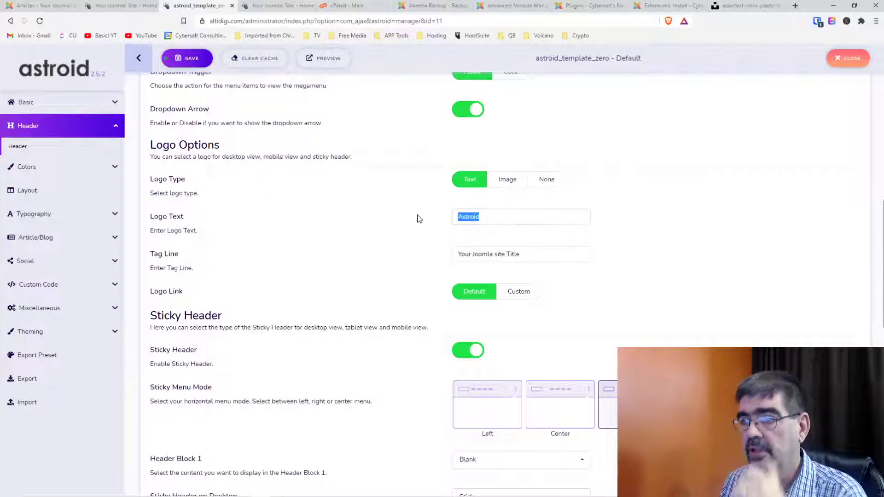
type("Alti")
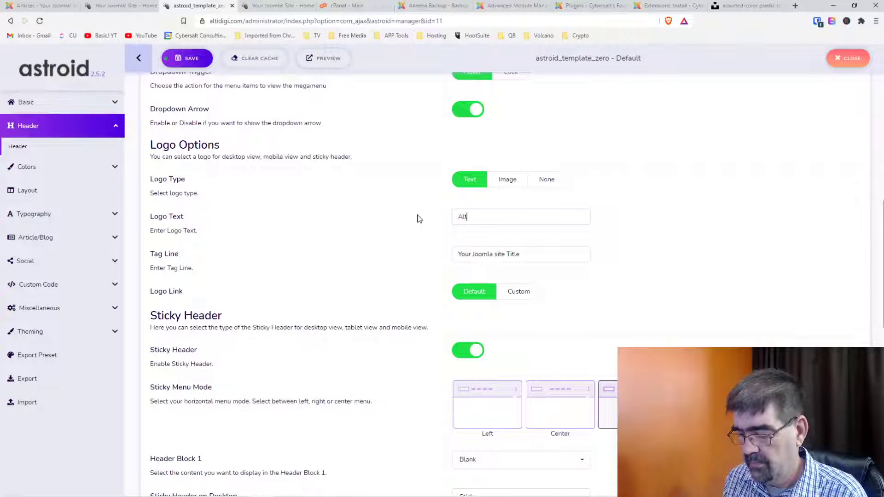
type("Digi")
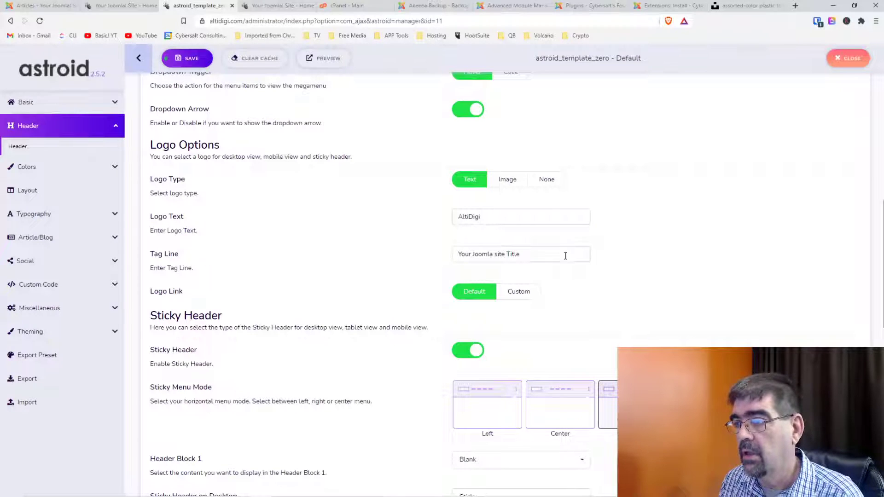
Set the tagline to 'Custom Joomla Templates for You' and copy it.
left_click_drag(576, 254, 434, 256)
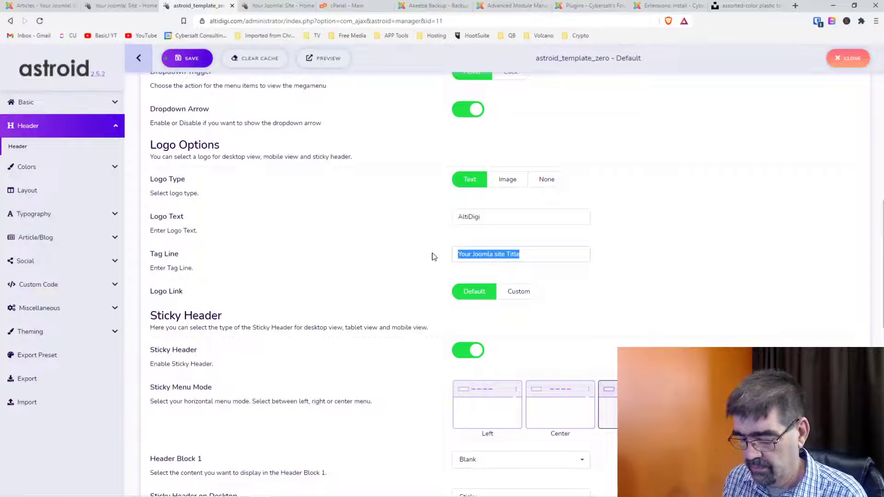
type("Custom Jooml")
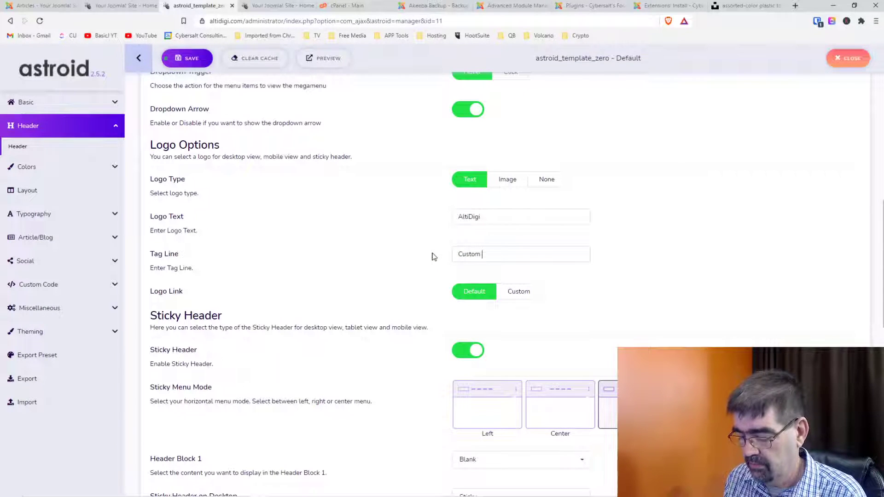
type("a ")
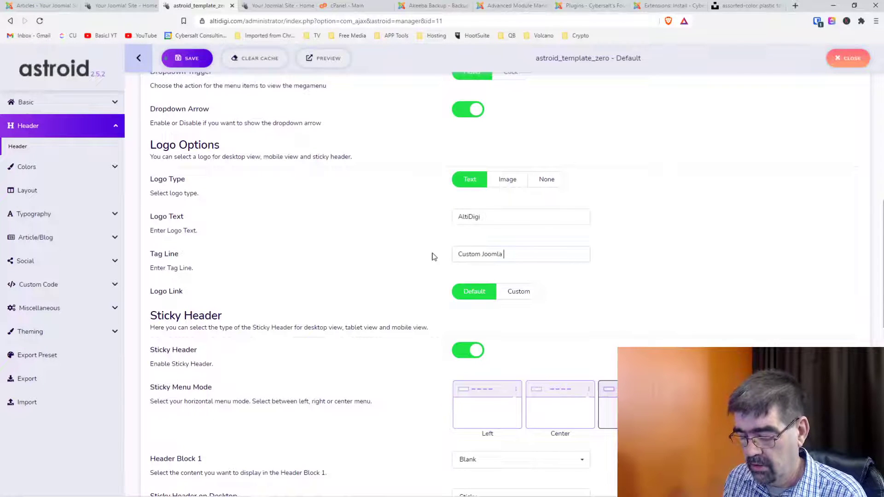
type("Tempaltes for")
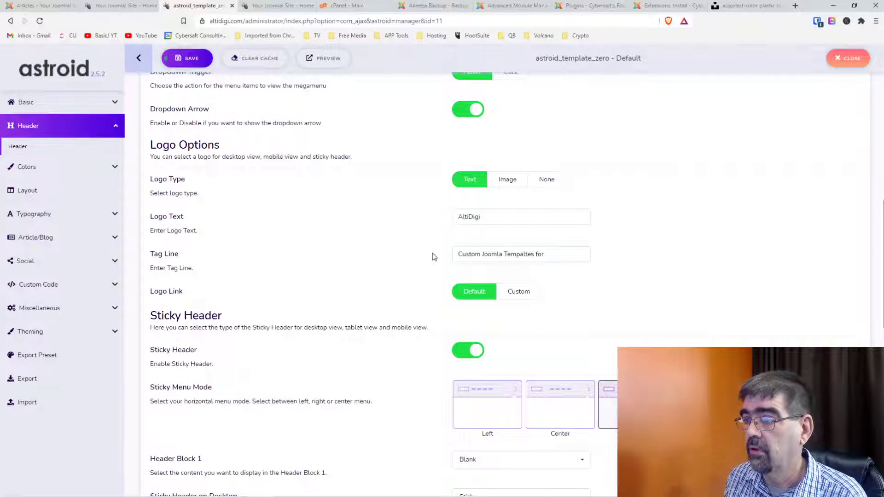
key("BackSpace")
key("BackSpace")
key("BackSpace")
key("BackSpace")
key("BackSpace")
key("BackSpace")
key("BackSpace")
key("BackSpace")
key("BackSpace")
type("lat")
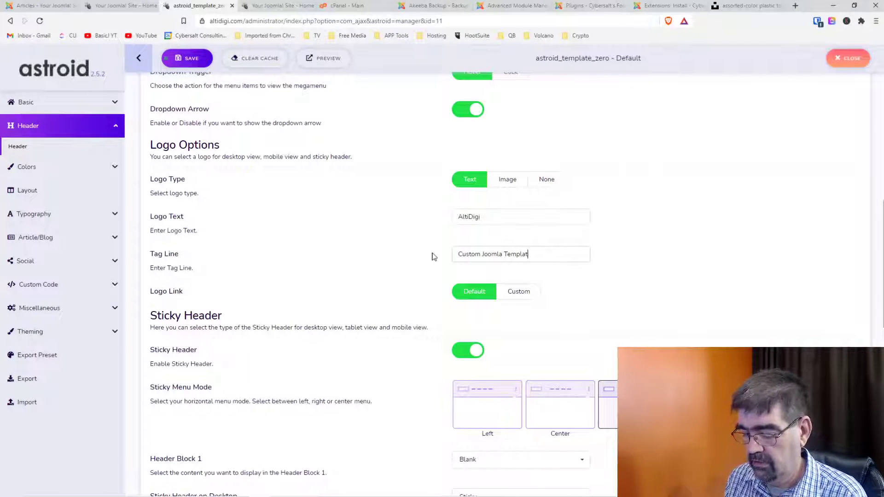
type("es for You")
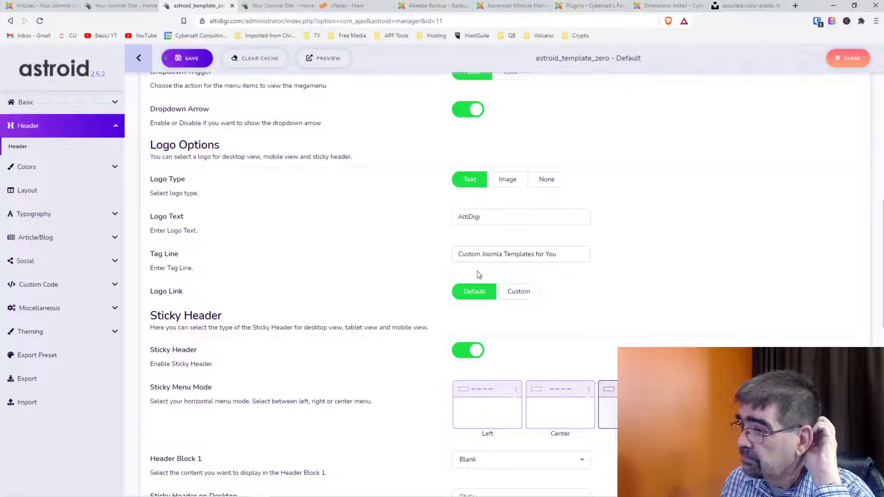
left_click_drag(566, 253, 458, 254)
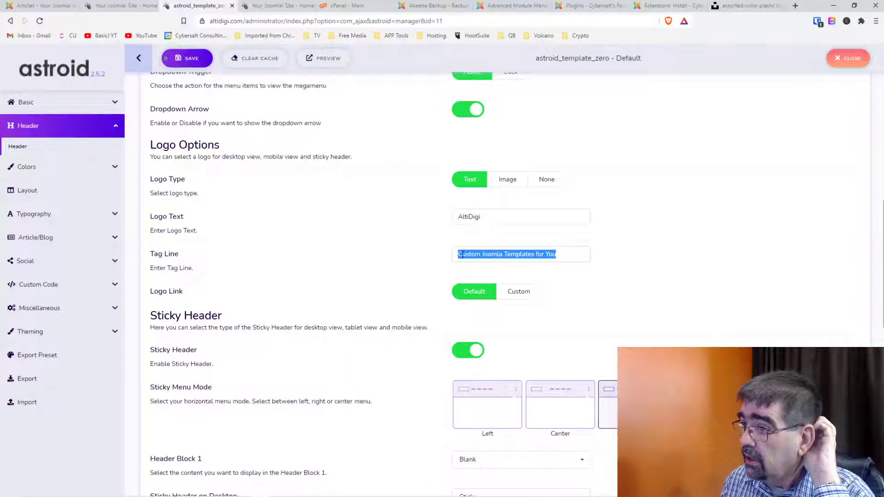
right_click(499, 253)
left_click(516, 283)
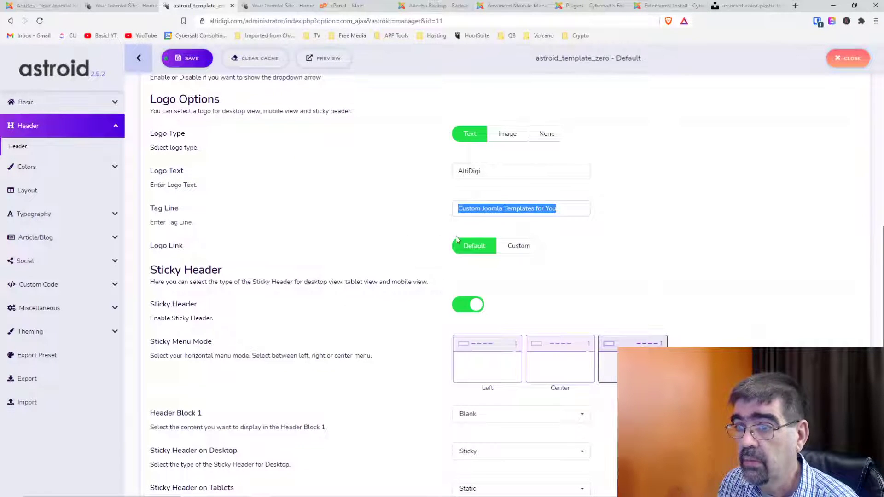
Try a Custom logo link, revert it to Default, and save the Astroid settings.
scroll(357, 241, "up", 2)
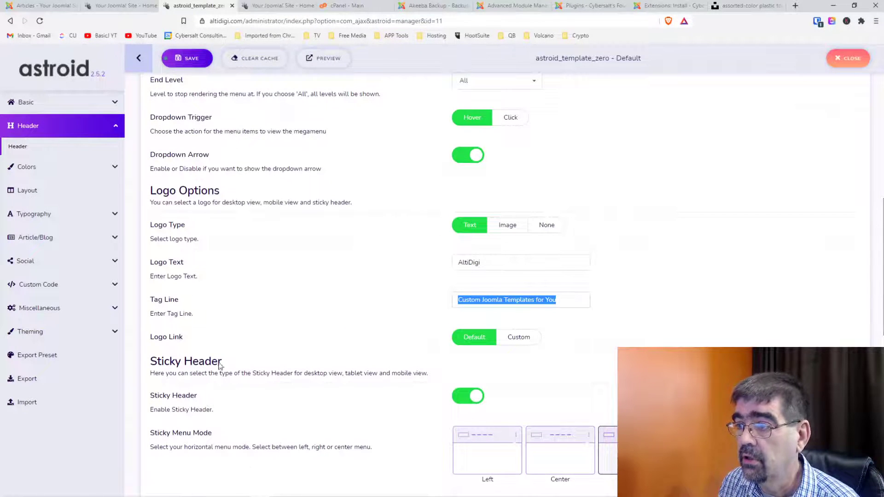
left_click(528, 346)
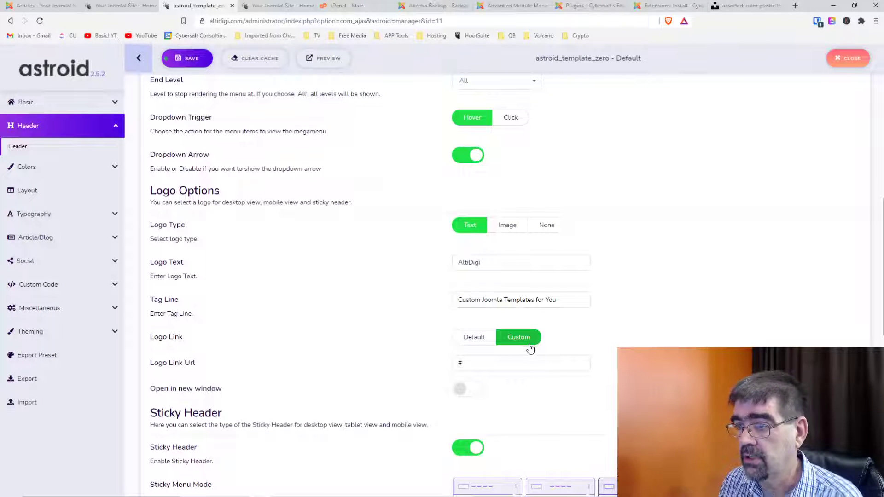
left_click(474, 344)
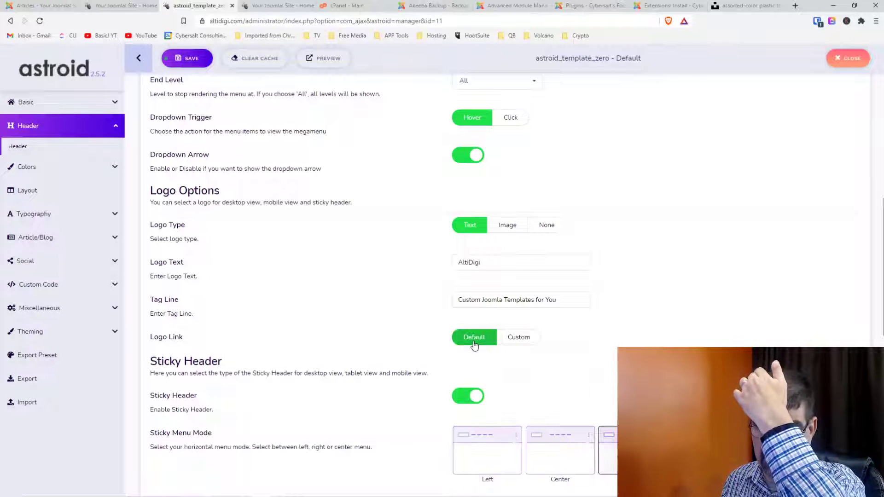
left_click(172, 60)
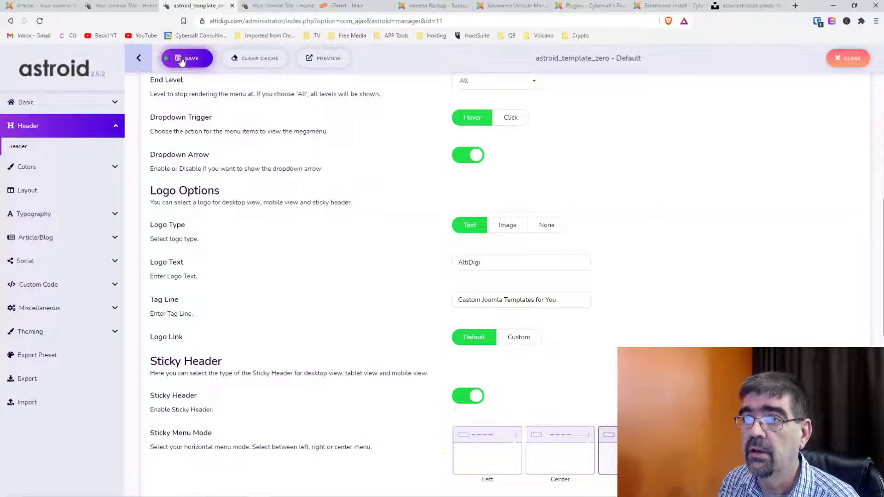
left_click(115, 7)
Reload the front page and Inspect the AltiDigi title to reveal its .site-title rule.
left_click(40, 22)
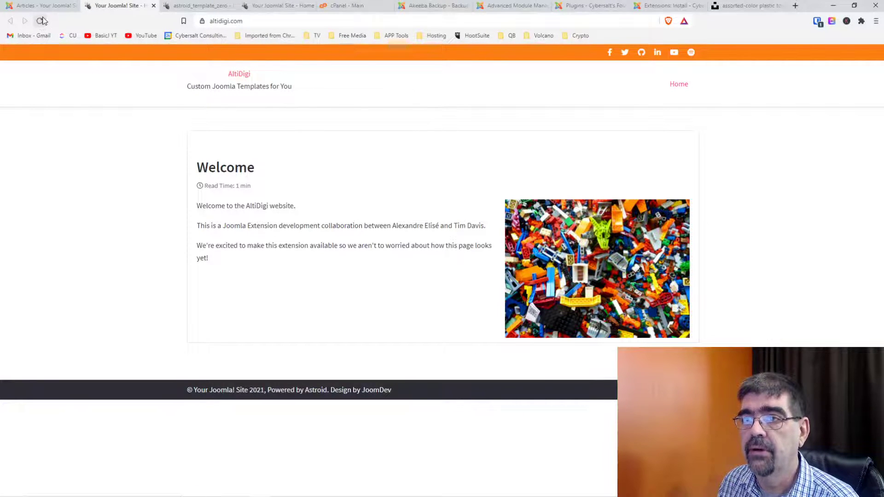
right_click(239, 76)
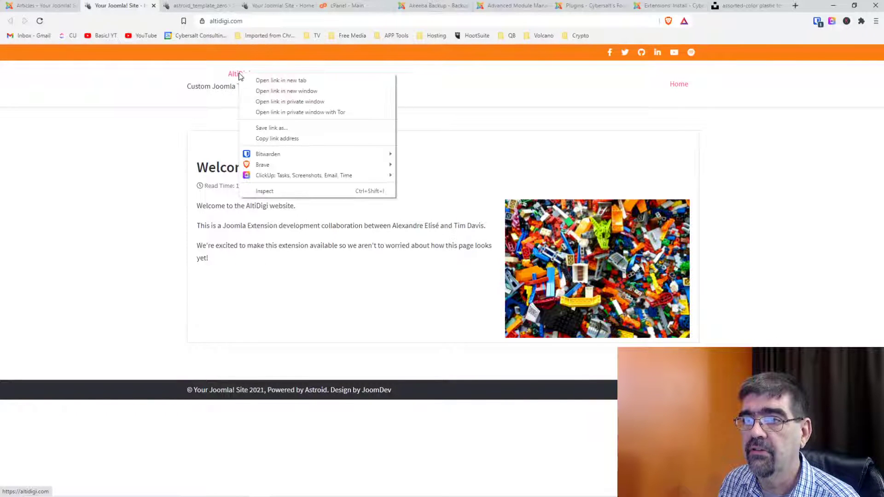
left_click(303, 189)
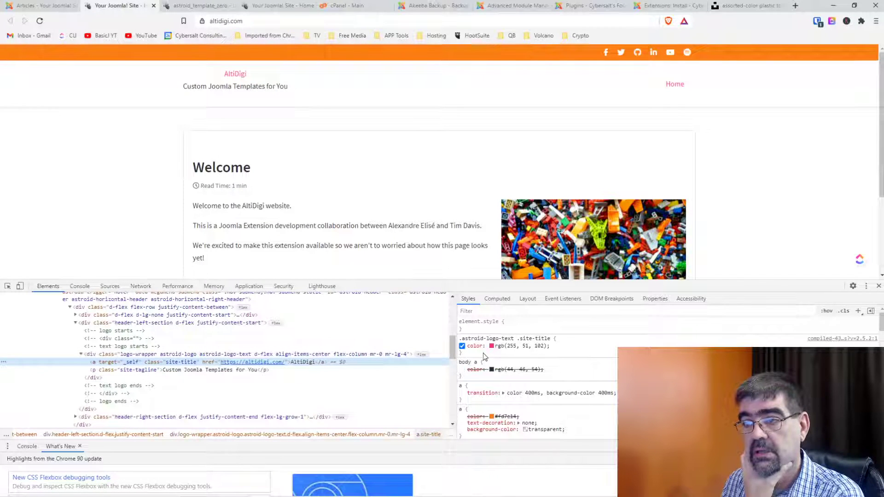
Add a new a.site-title rule with font-size 2rem and pick teal for the title colour.
left_click(859, 312)
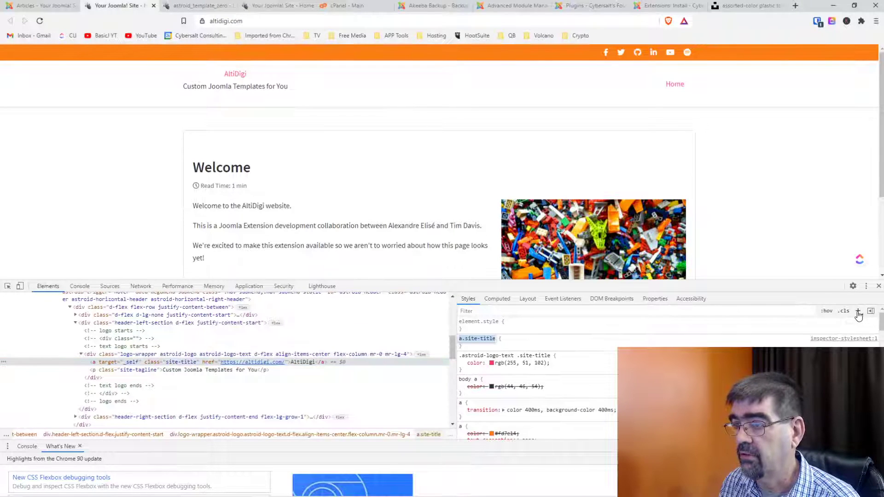
left_click(479, 346)
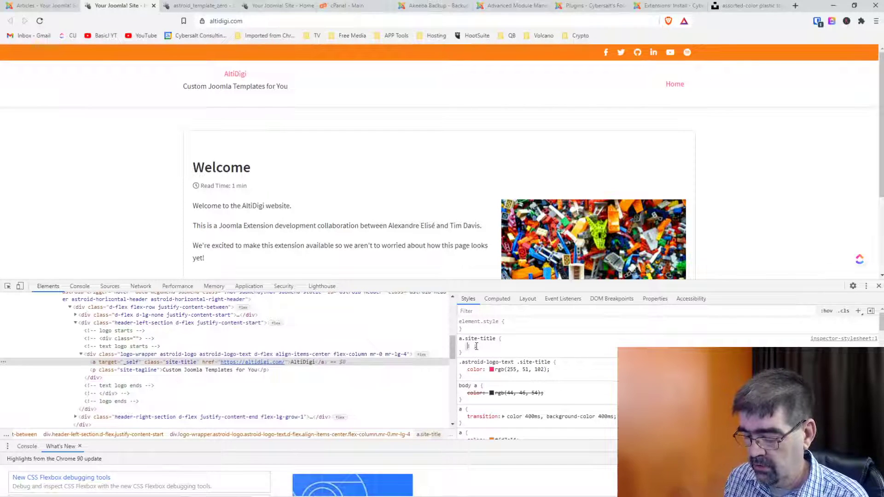
type("font-size: ;")
key("Tab")
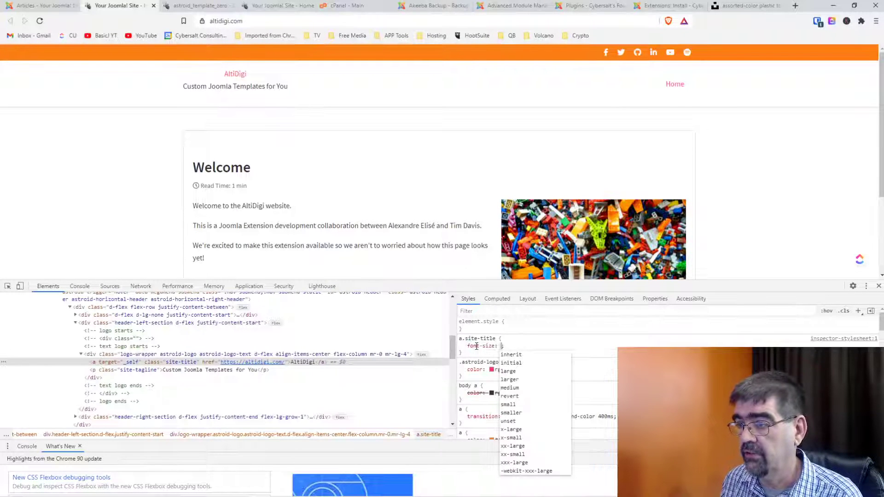
type("2rem")
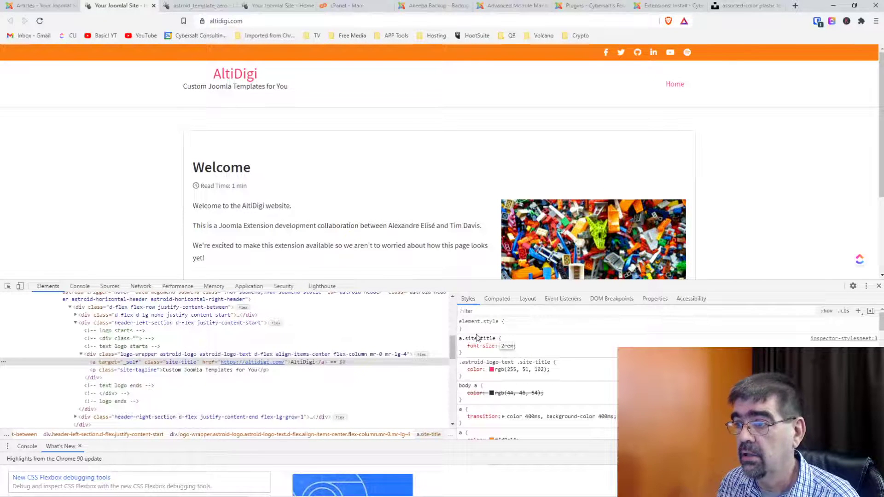
left_click(491, 370)
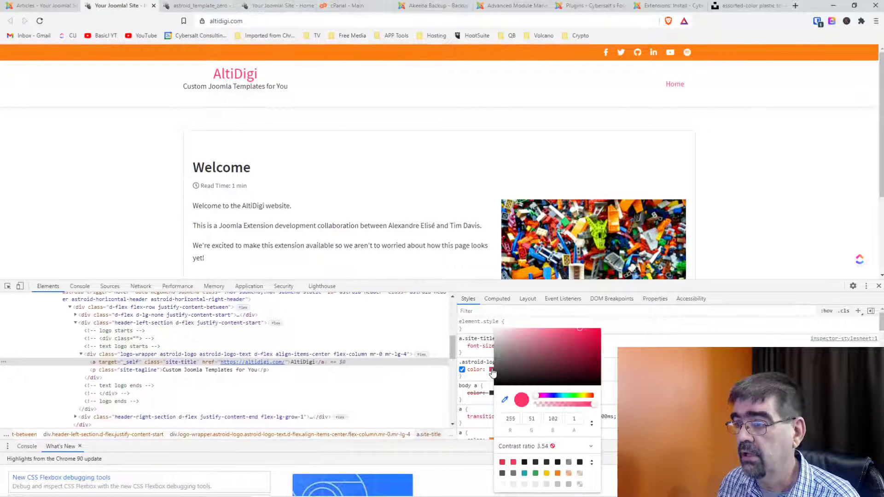
left_click(525, 474)
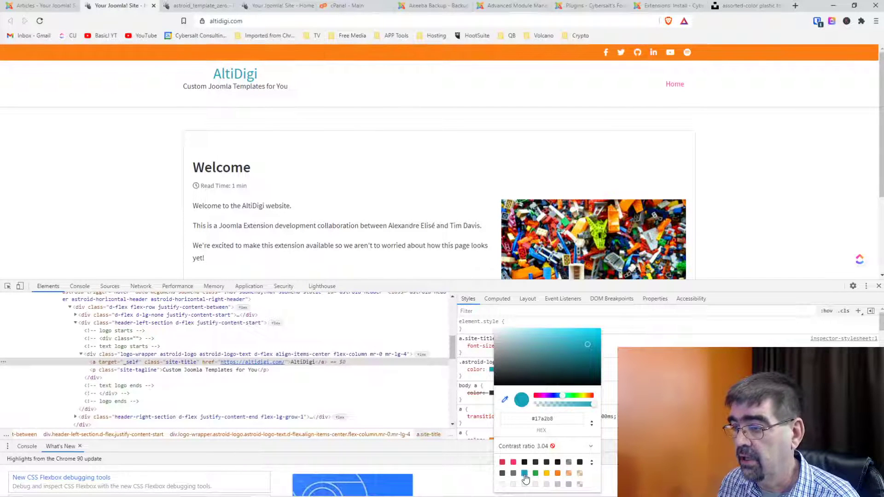
left_click(480, 345)
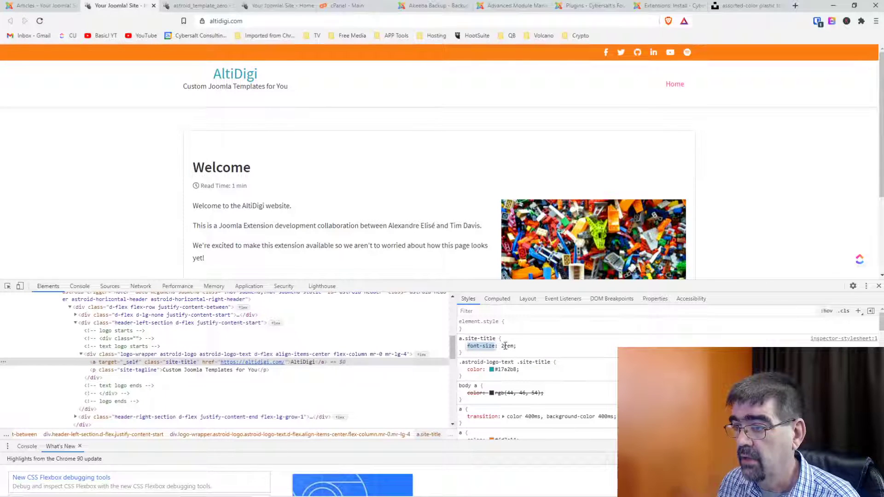
Raise the a.site-title font-size to 4rem.
left_click(505, 346)
type("3")
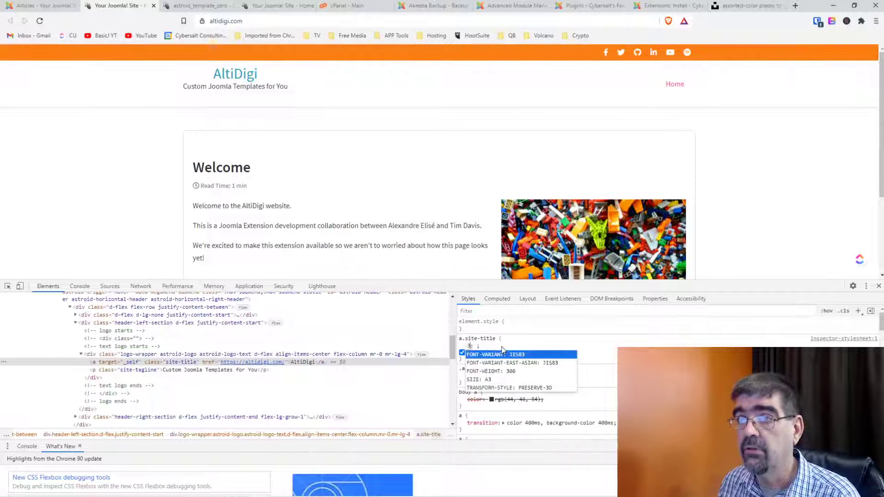
key("Escape")
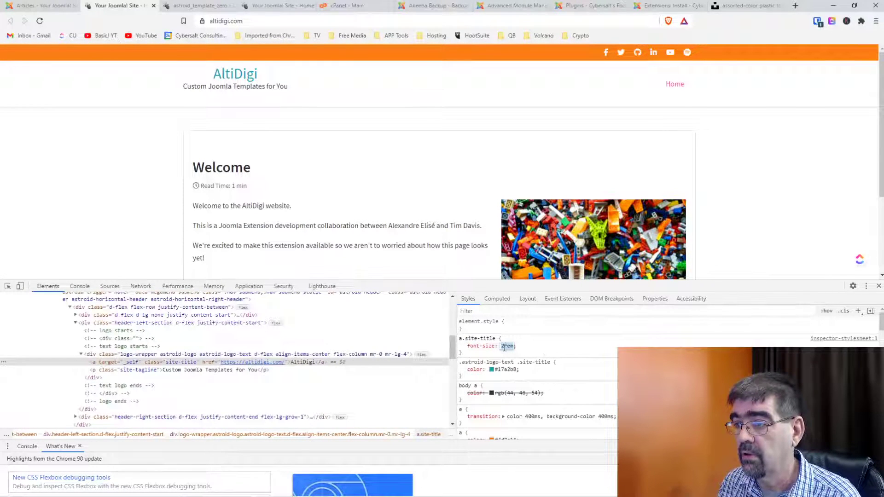
type("3")
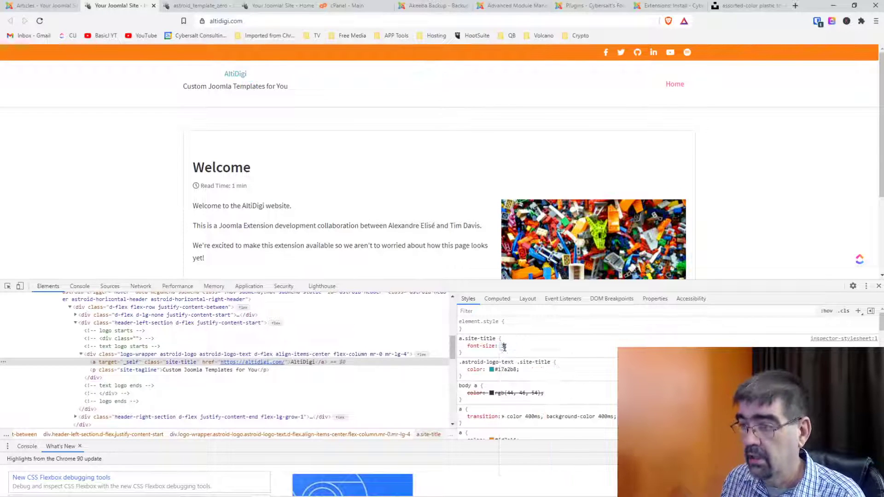
type("em")
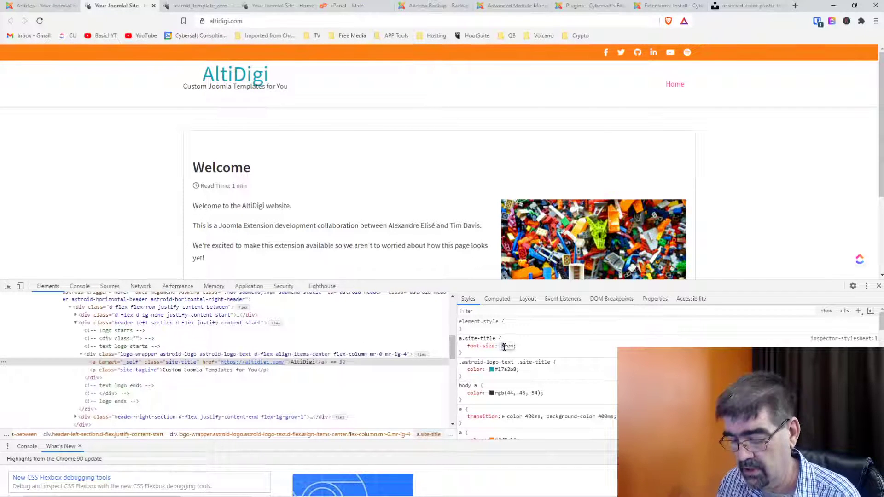
key("Up")
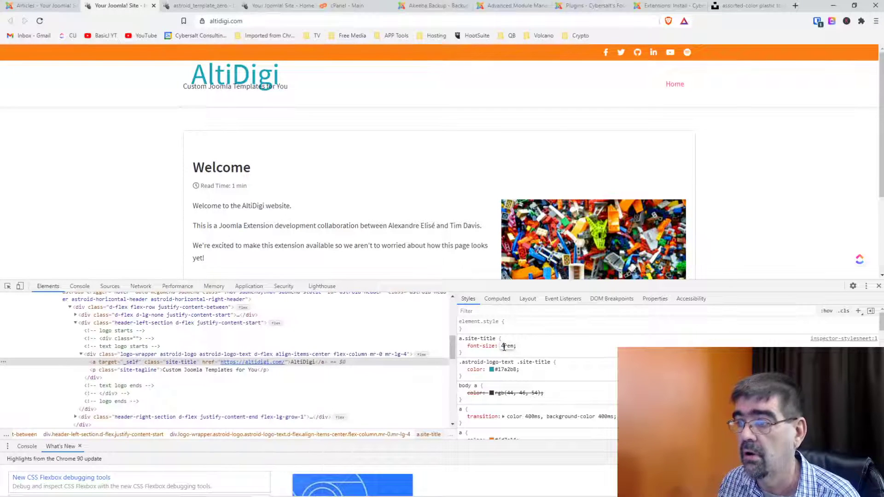
type("r")
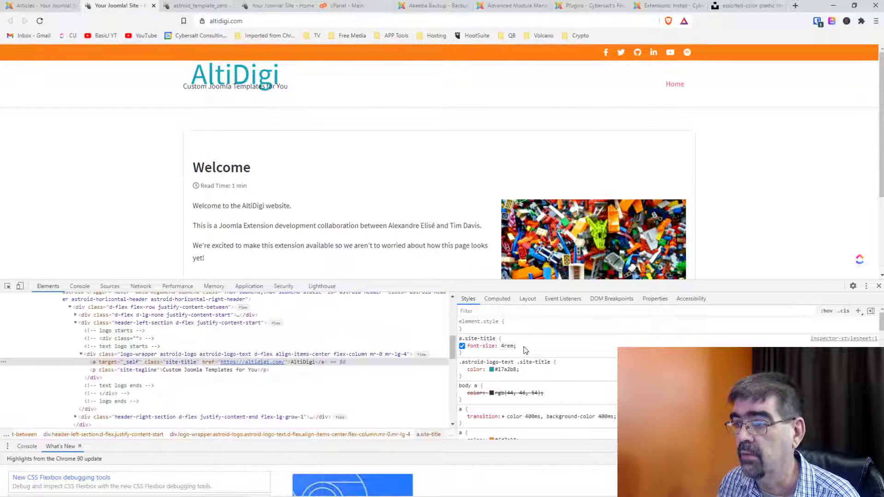
Add padding-bottom 1.5rem to the rule and select both new declarations.
left_click(500, 354)
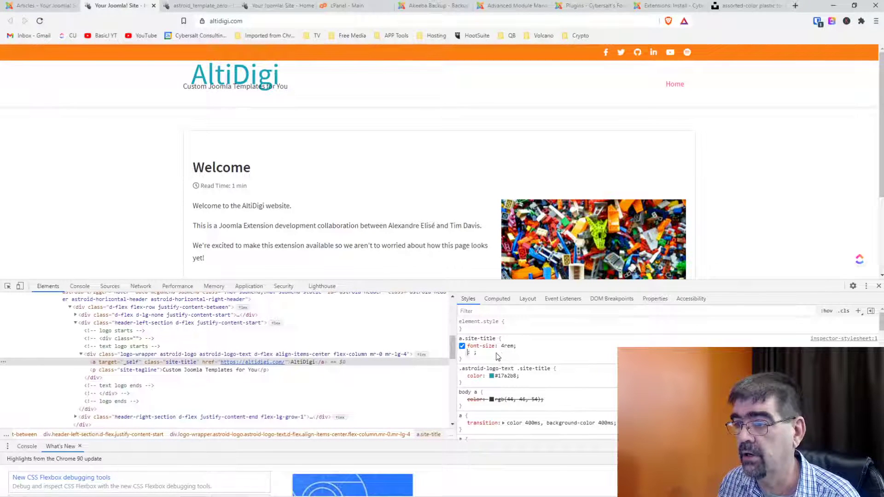
type("padding")
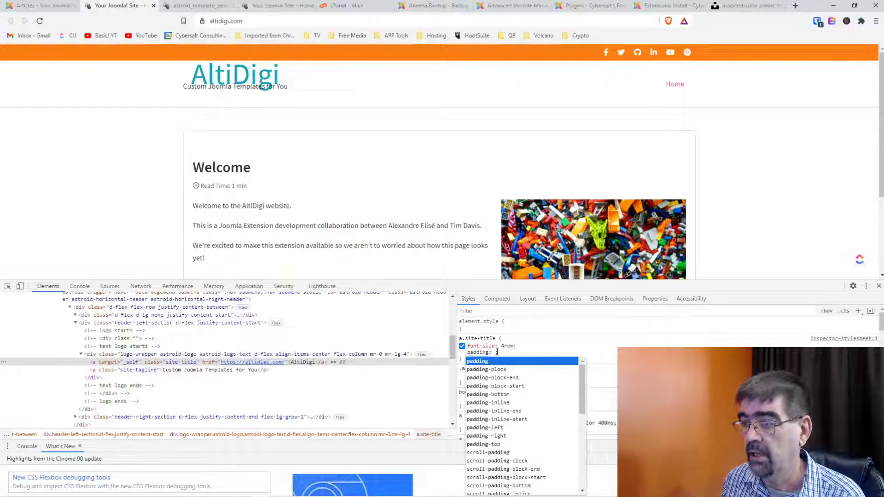
key("Down")
key("Down")
key("Down")
key("Down")
key("Return")
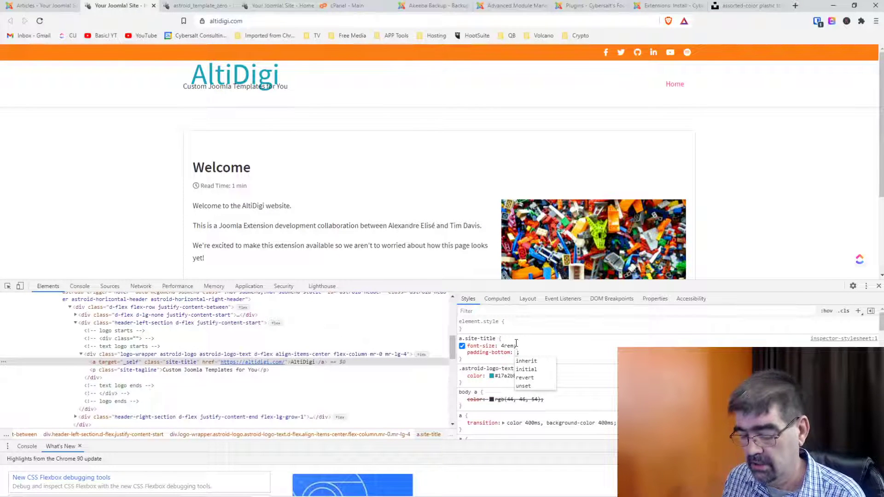
type("10px")
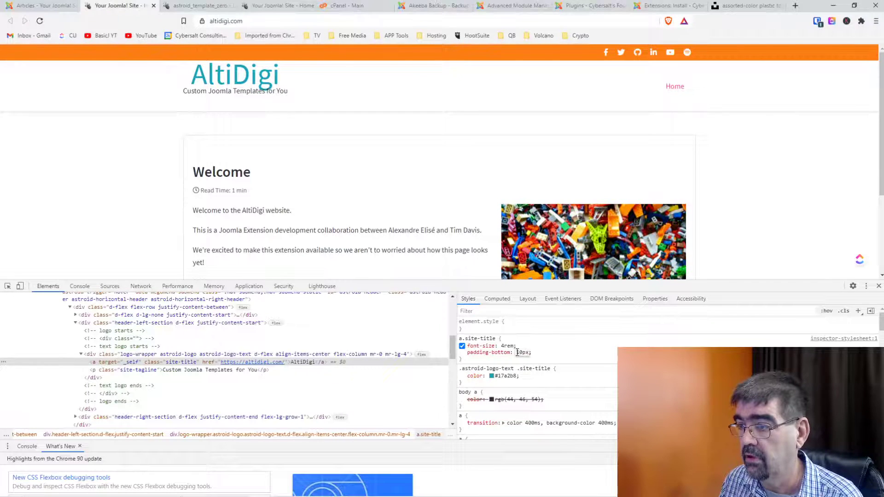
double_click(522, 353)
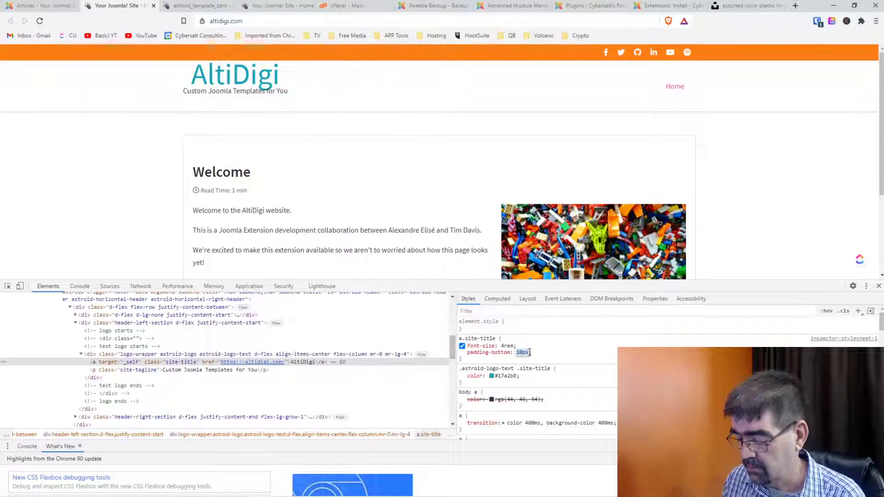
type(".3rem")
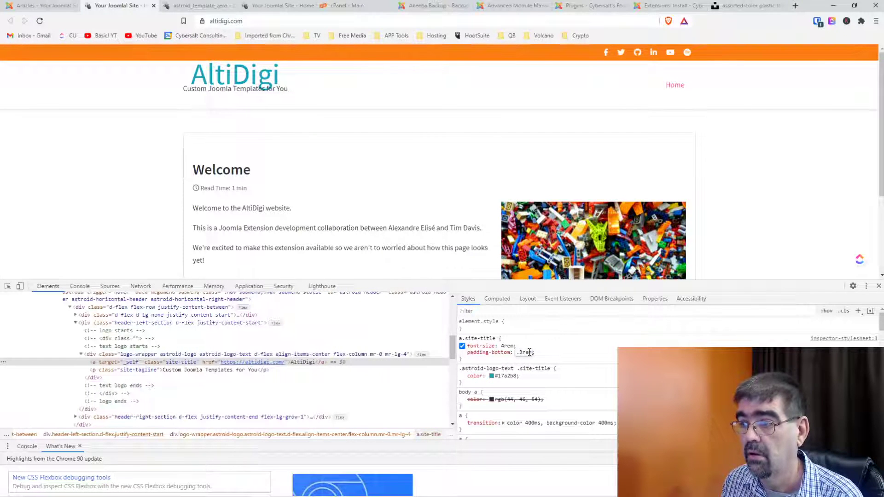
type("9")
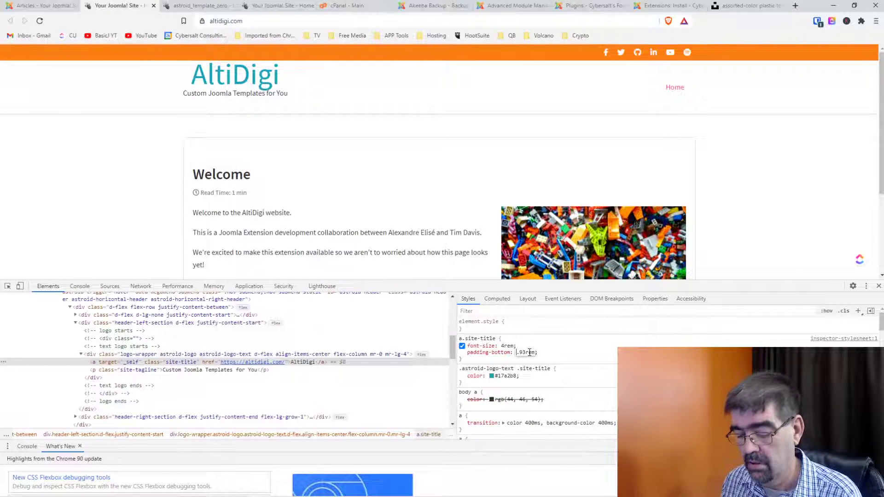
key("Delete")
key("Delete")
type("1")
key("Delete")
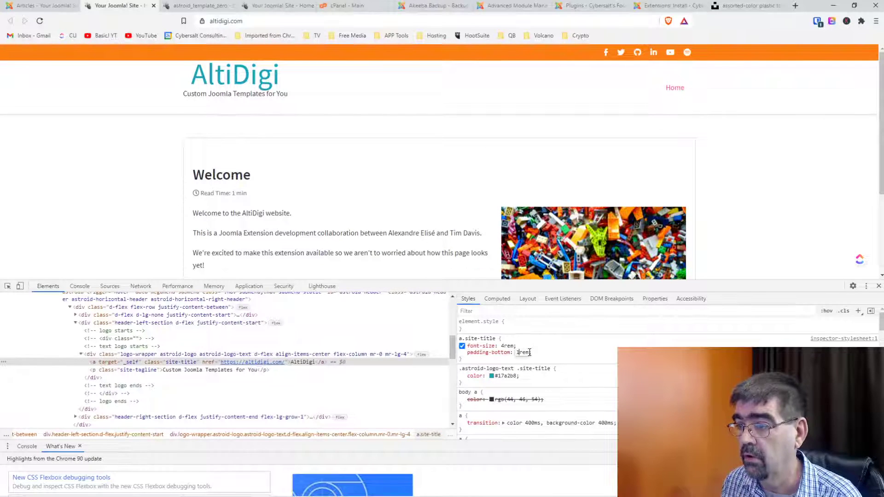
type(".")
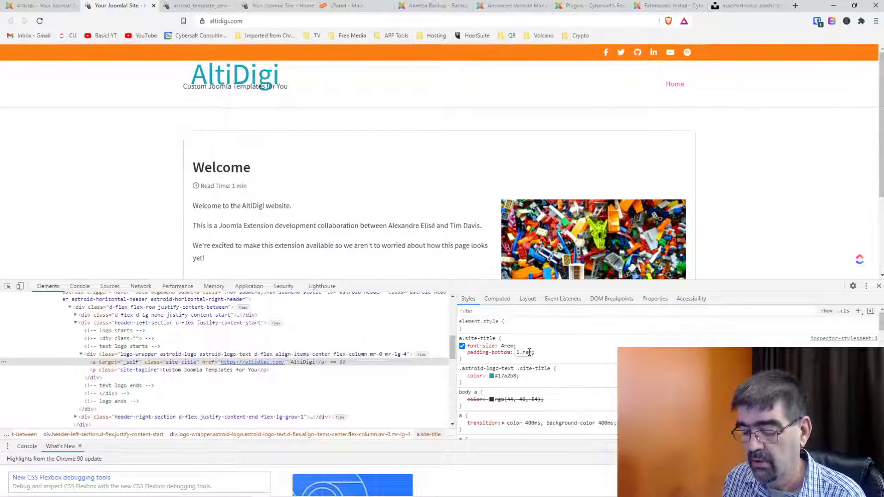
type("5")
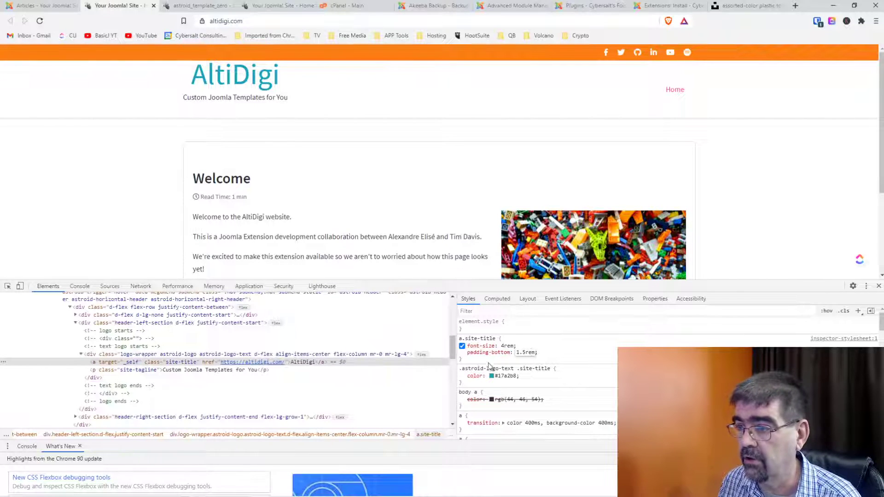
left_click_drag(487, 363, 459, 338)
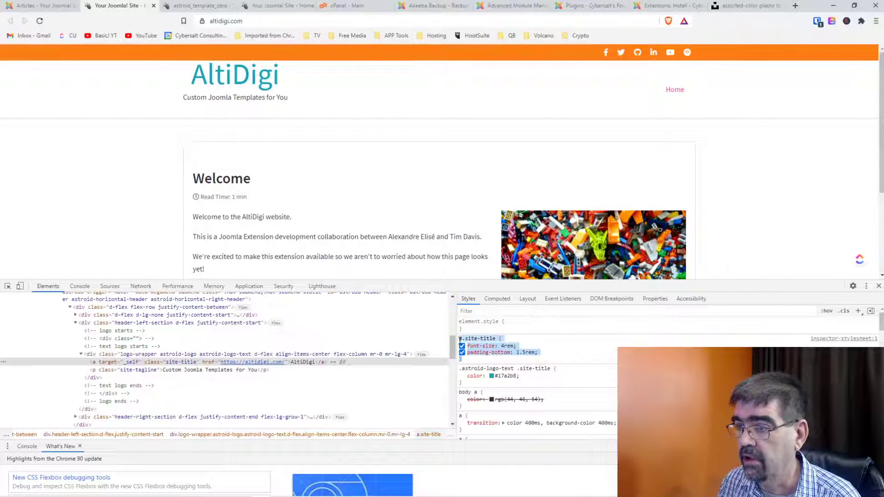
Copy the a.site-title rule into Astroid's Custom CSS field and save.
right_click(481, 343)
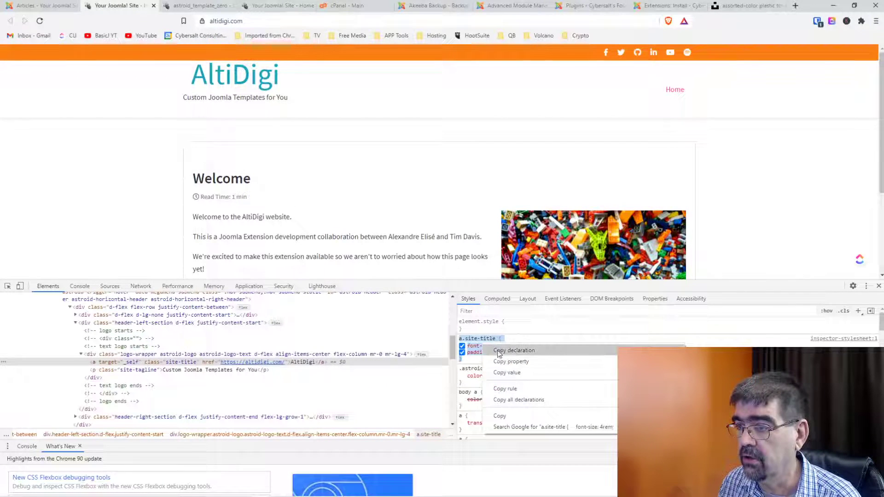
left_click(511, 414)
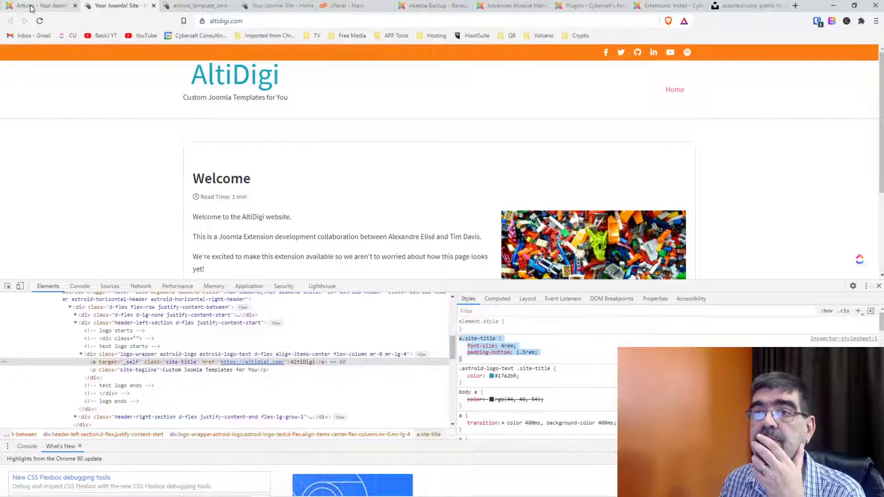
left_click(189, 5)
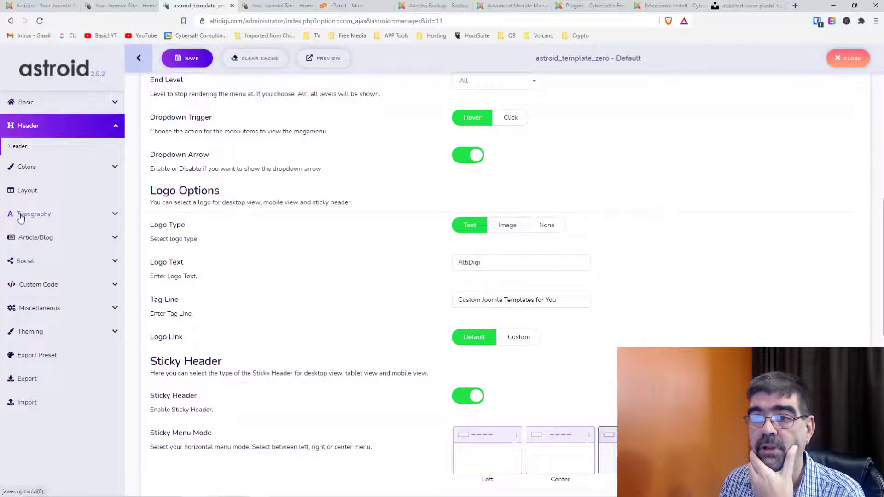
left_click(30, 284)
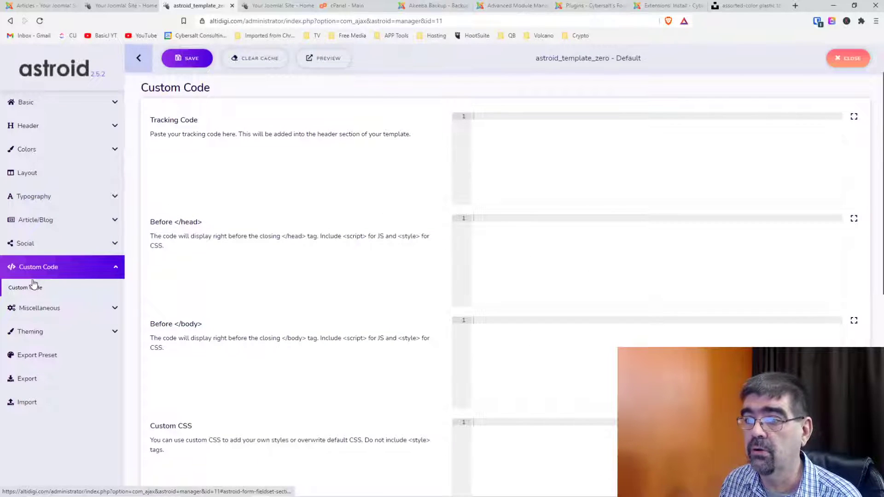
scroll(492, 228, "down", 2)
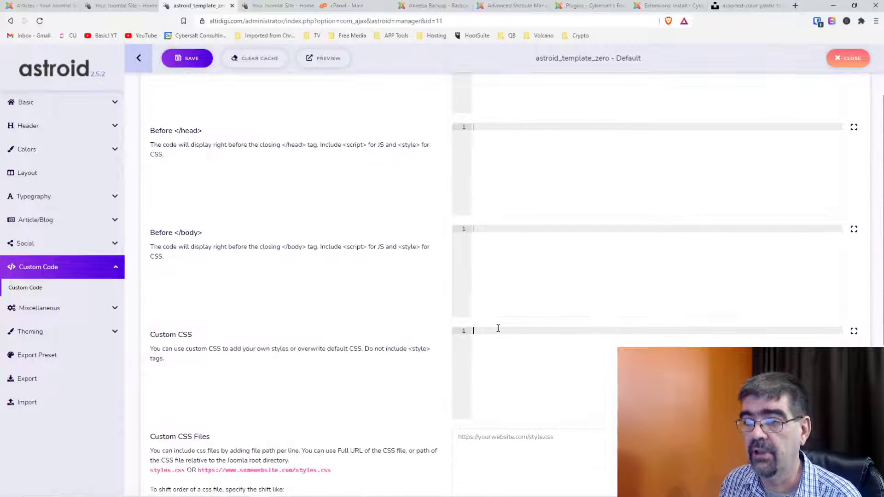
key("ctrl+v")
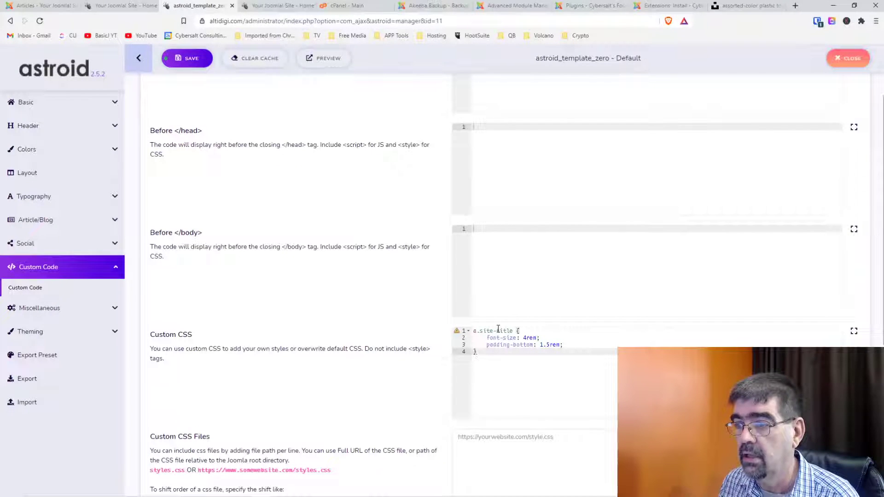
left_click(187, 60)
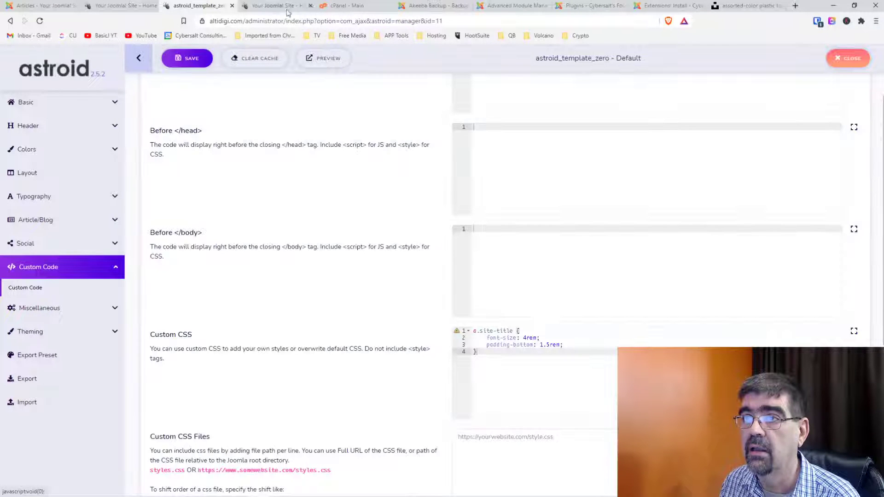
Reload the front page to check the 4rem title, then return to the inspector tab.
left_click(256, 6)
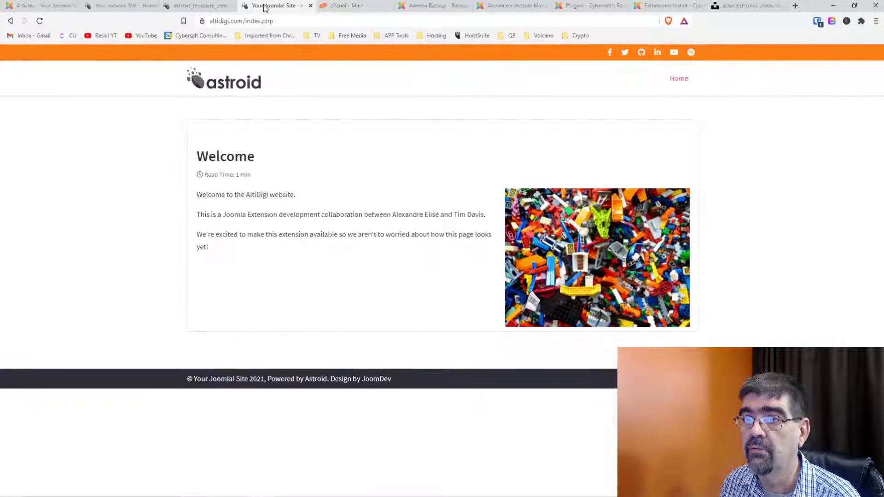
left_click(39, 22)
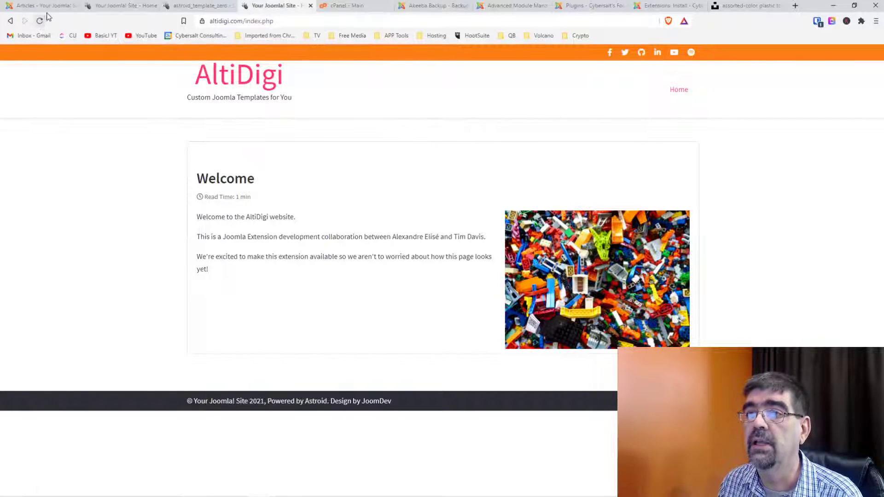
left_click(120, 4)
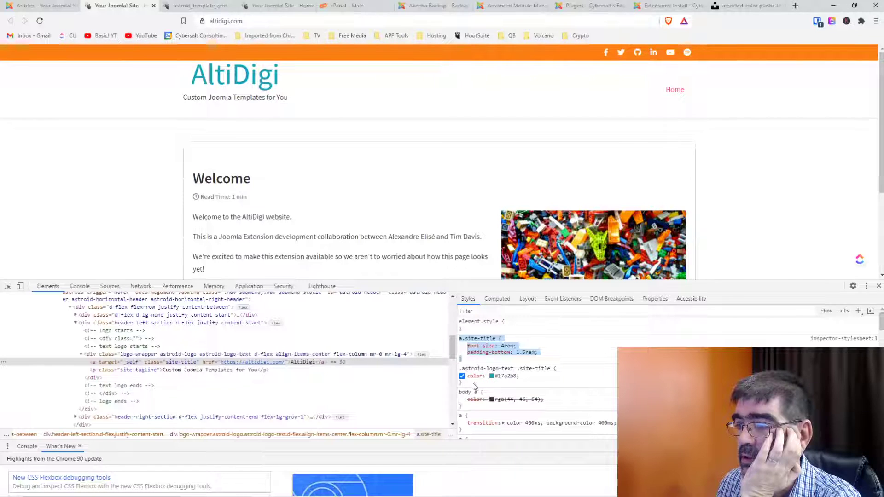
Disable the logo rule's colour and add color #17a2b8 to a.site-title via the colour picker.
mouse_move(473, 383)
left_mouse_down()
mouse_move(456, 372)
mouse_move(475, 376)
left_mouse_up()
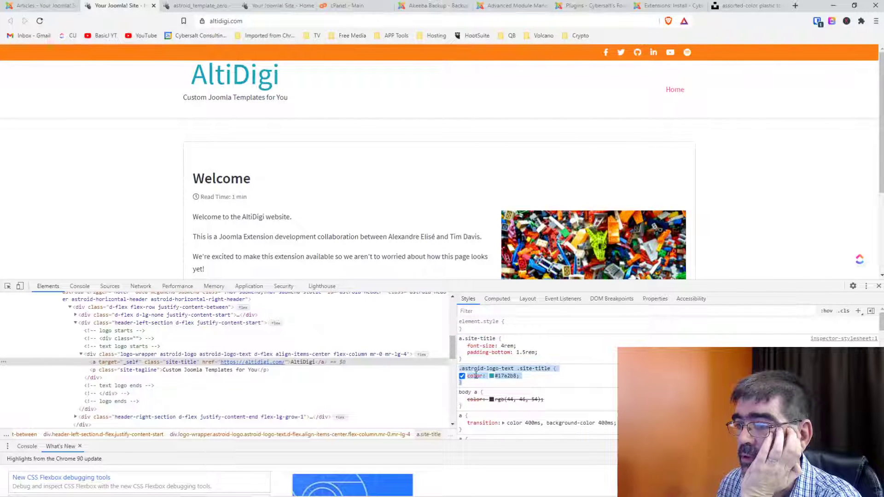
left_click(475, 376)
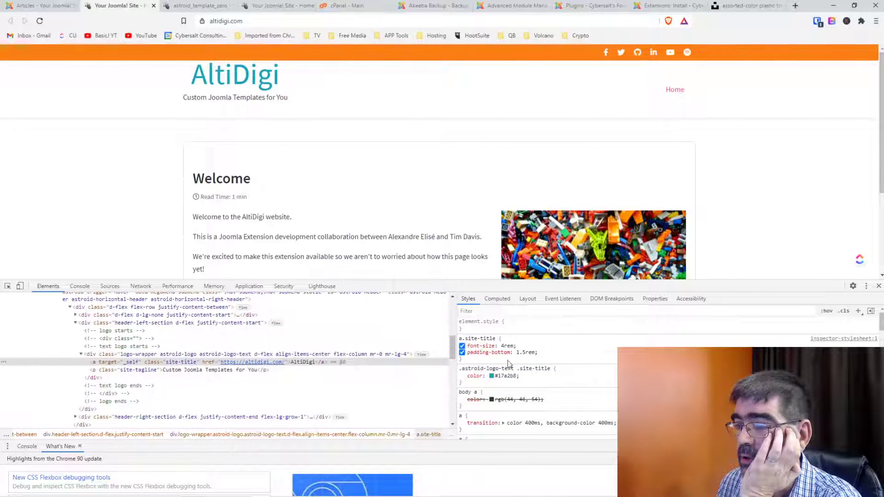
left_click(461, 376)
left_click(492, 362)
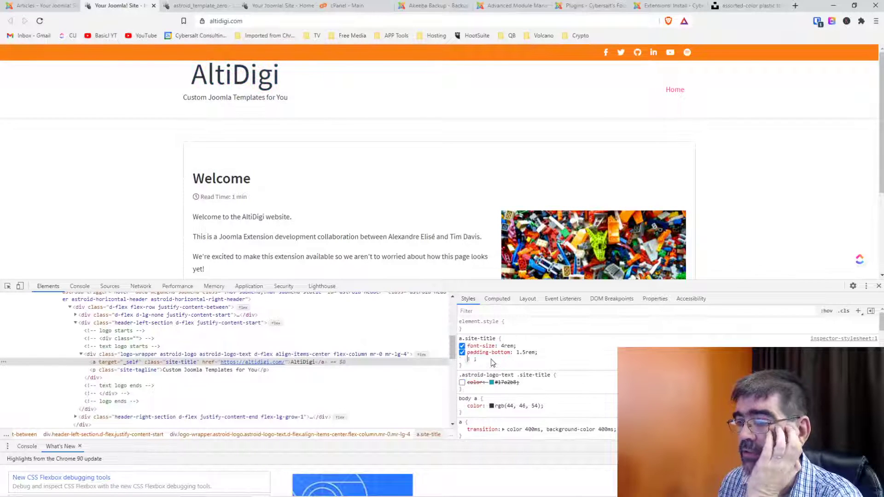
type("color:")
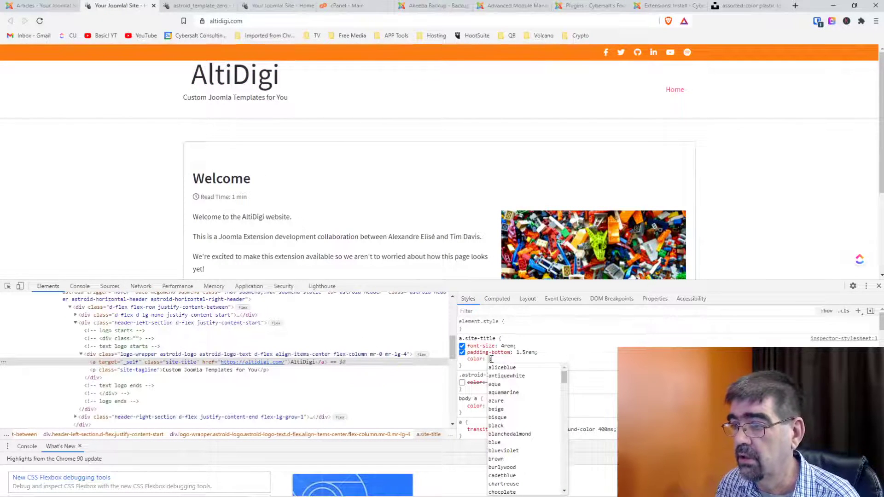
left_click(496, 367)
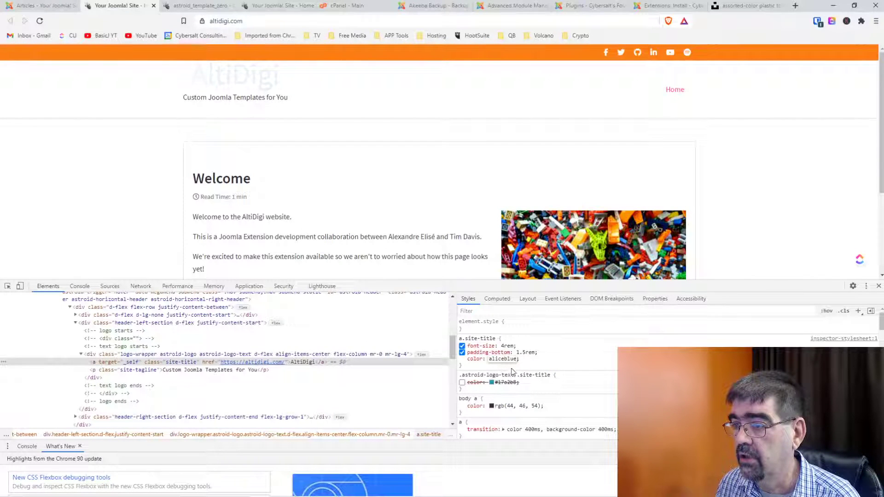
left_click(491, 359)
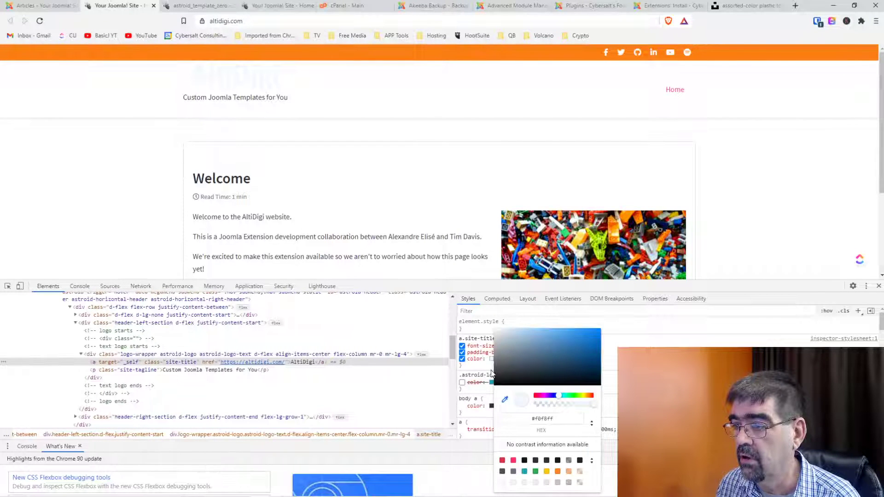
left_click(524, 471)
key("Escape")
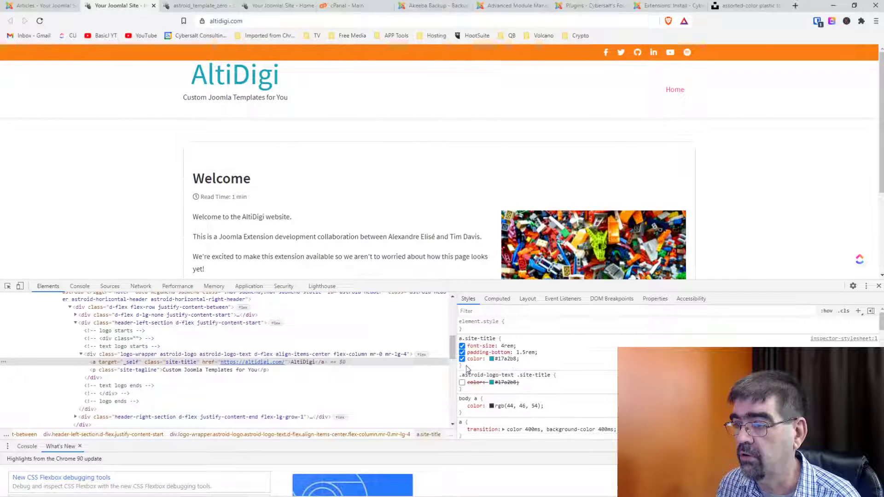
Copy the whole a.site-title rule.
left_click_drag(468, 368, 457, 340)
right_click(482, 345)
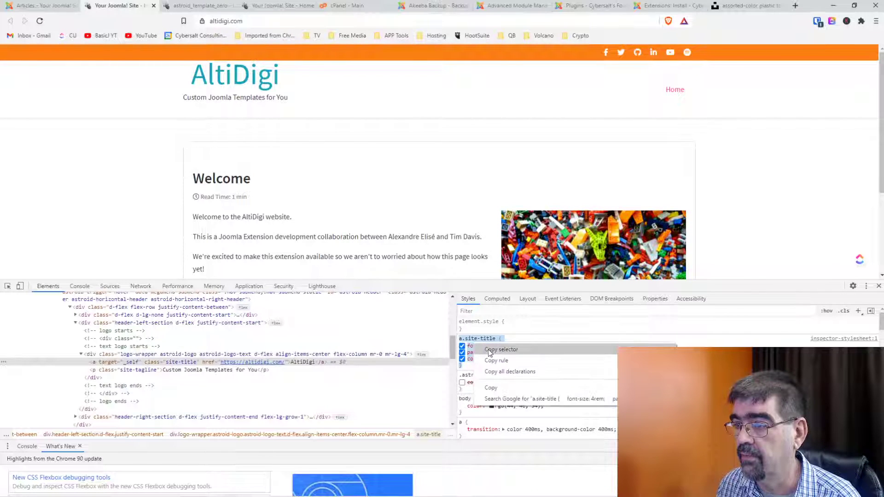
left_click(495, 387)
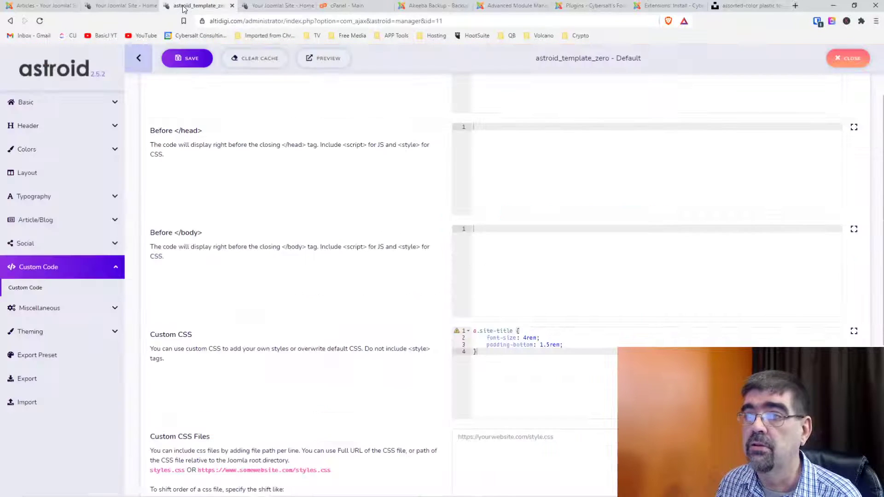
Replace the Custom CSS a.site-title rule with the copied version including color #17a2b8, and save.
left_click(187, 6)
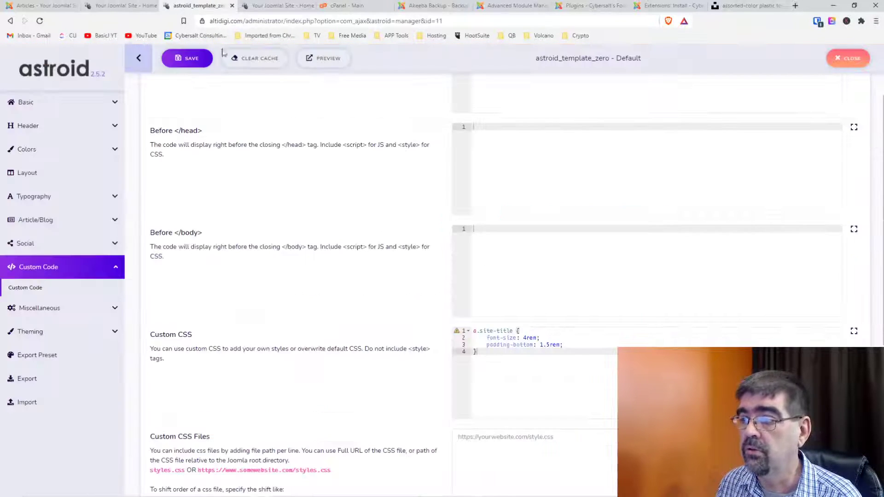
left_click_drag(521, 353, 463, 326)
key("ctrl+v")
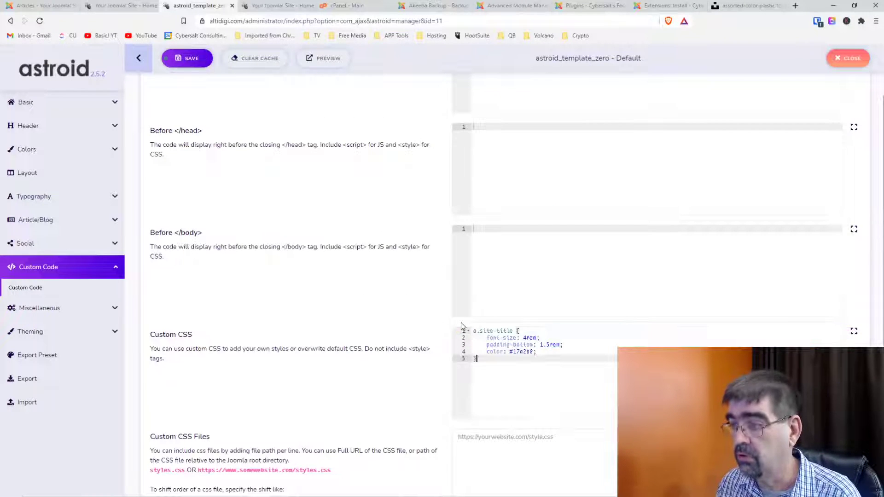
left_click(189, 59)
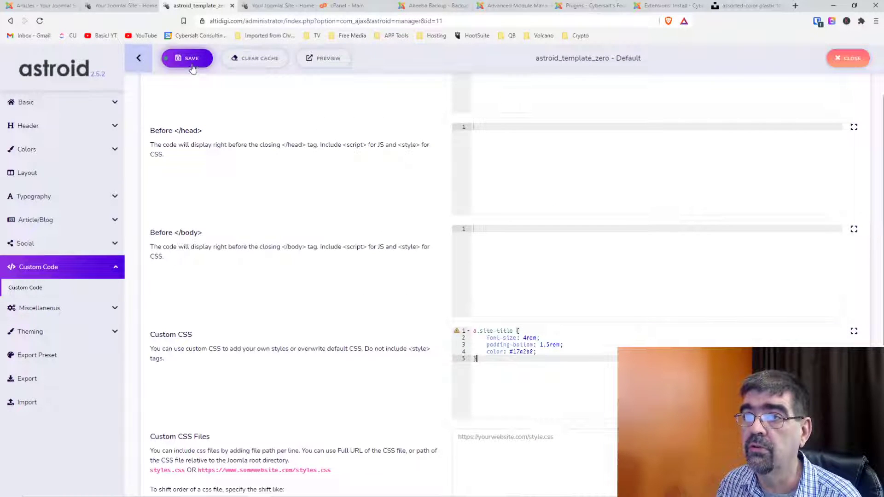
Check the teal title on the front page and turn on element inspection in DevTools.
left_click(275, 6)
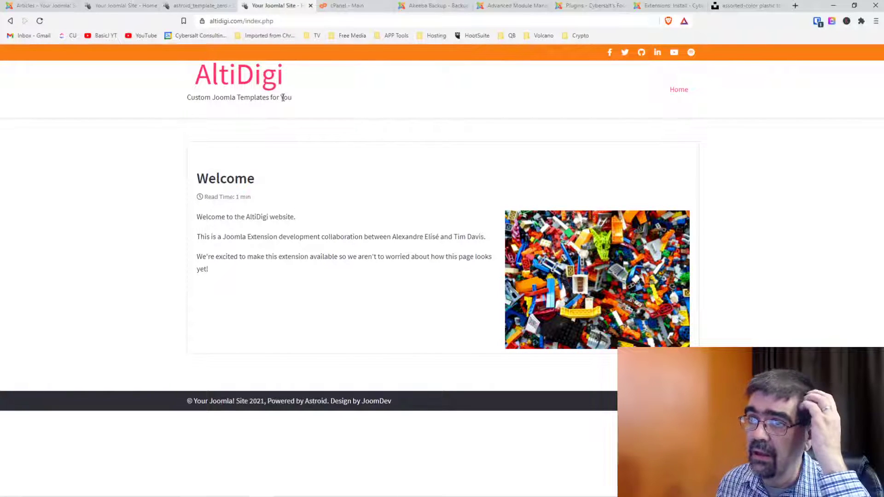
left_click(194, 6)
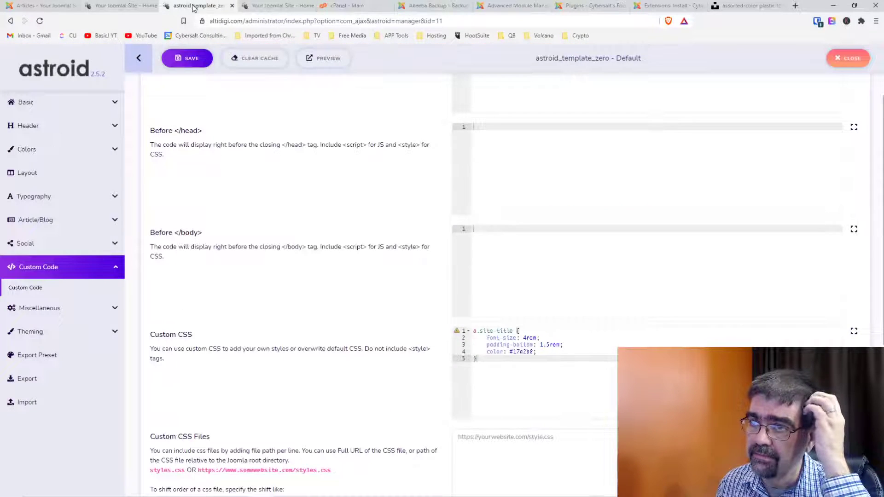
left_click(123, 5)
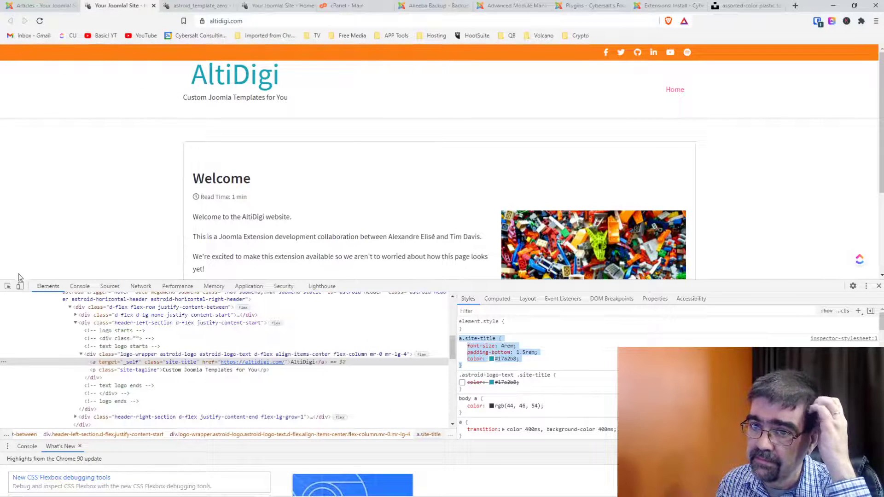
left_click(8, 286)
Inspect the tagline and add a p.site-tagline rule with font-weight 300.
left_click(194, 98)
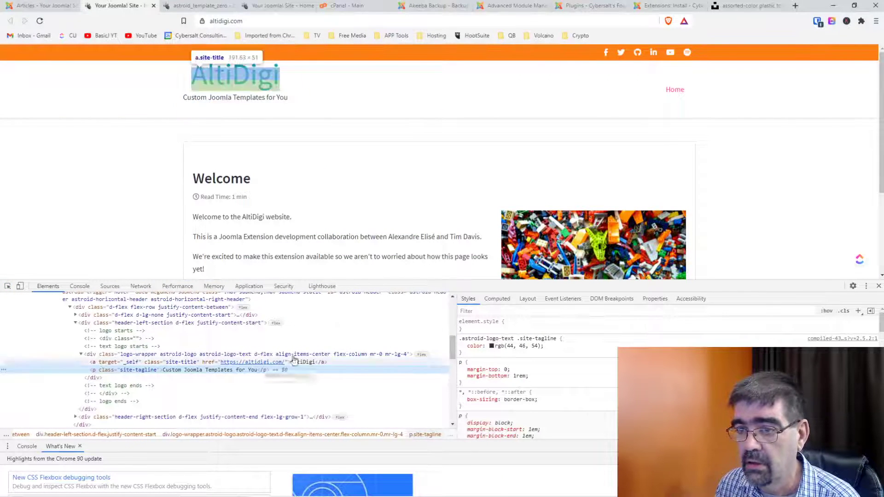
left_click(858, 313)
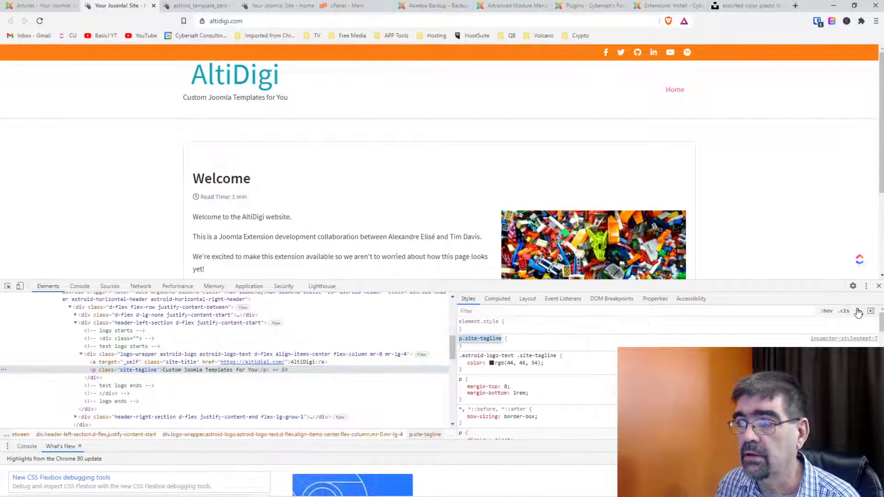
left_click(467, 347)
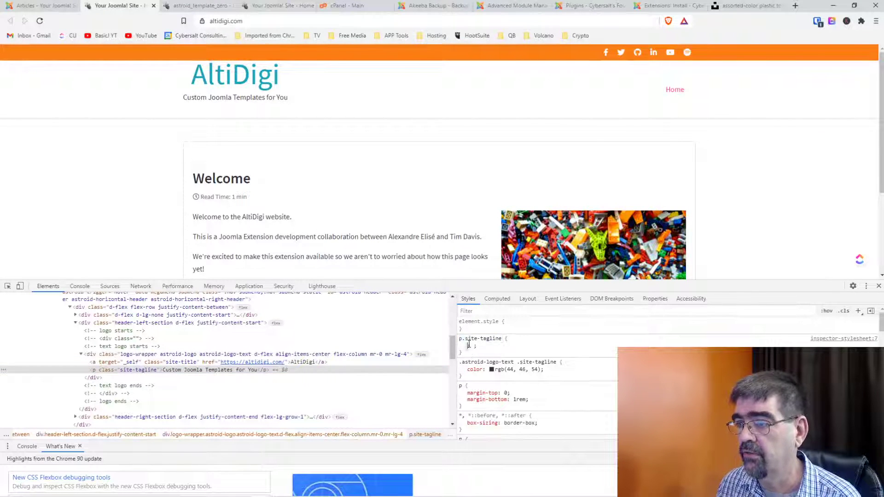
type("font")
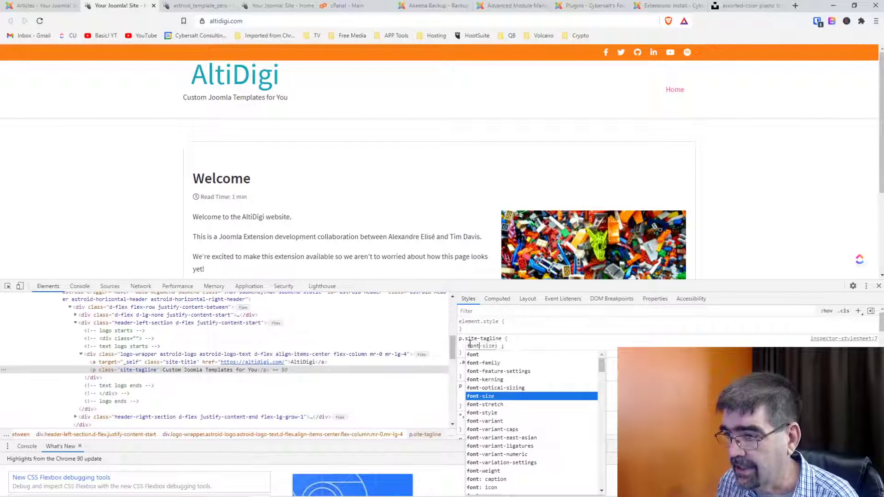
scroll(550, 409, "down", 2)
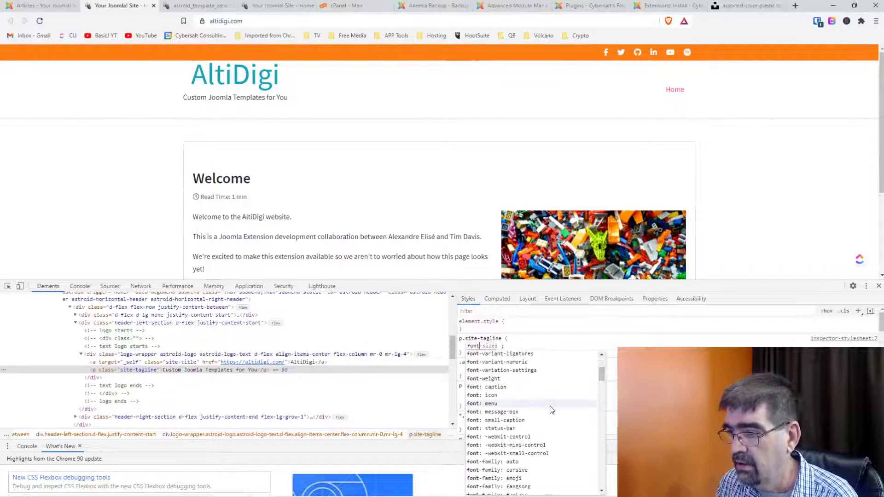
scroll(551, 409, "up", 2)
type("d")
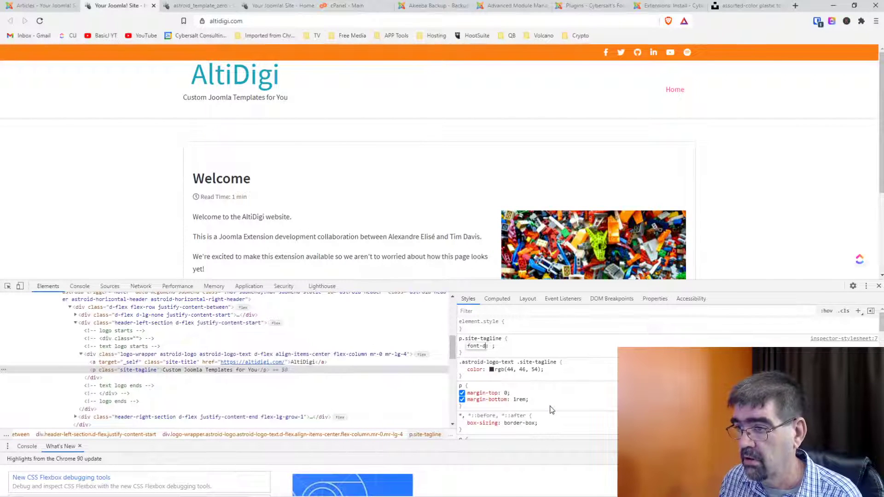
key("BackSpace")
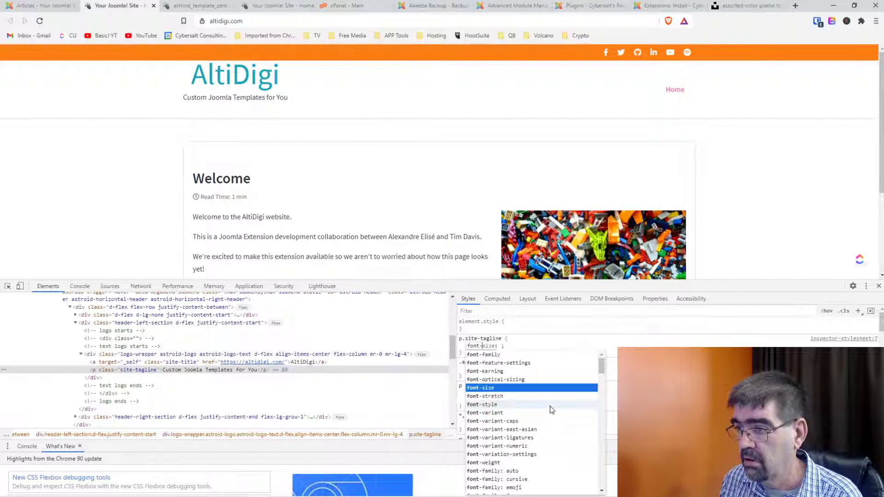
scroll(551, 409, "down", 10)
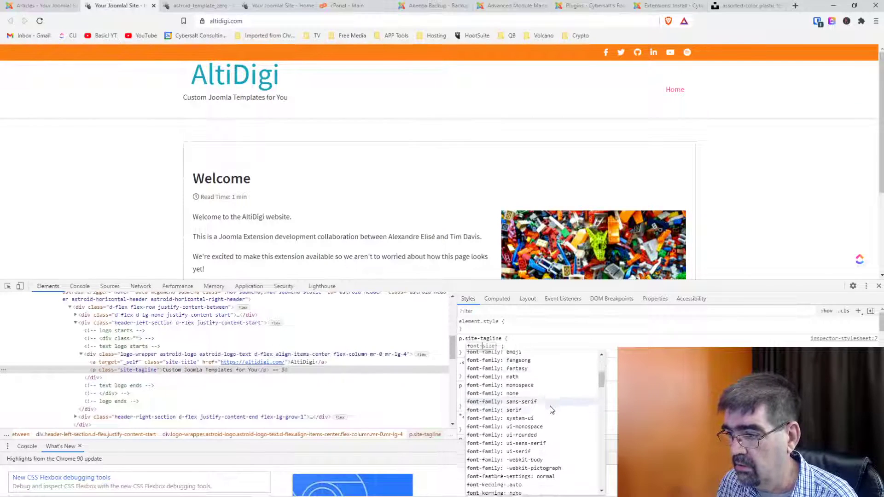
scroll(552, 409, "down", 10)
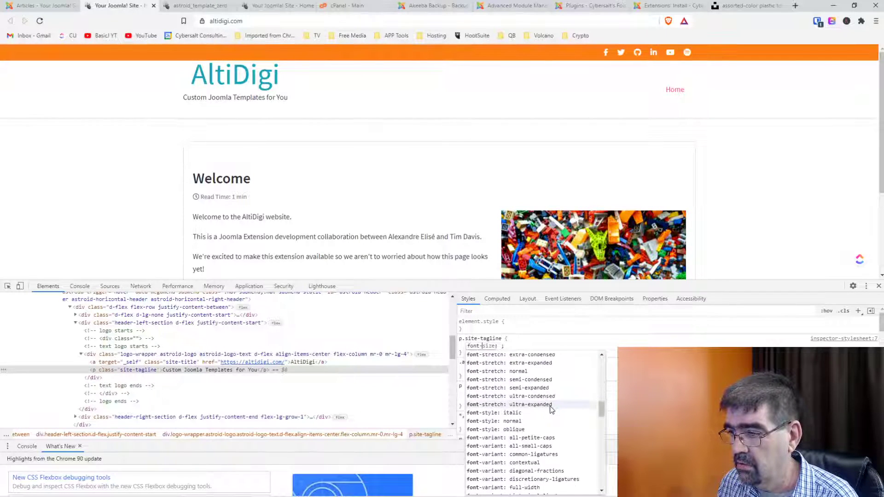
scroll(550, 408, "down", 10)
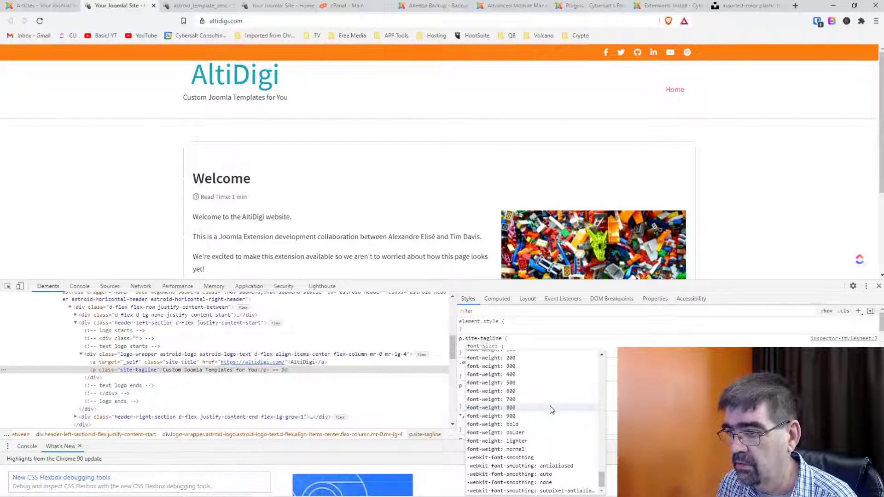
scroll(551, 409, "up", 15)
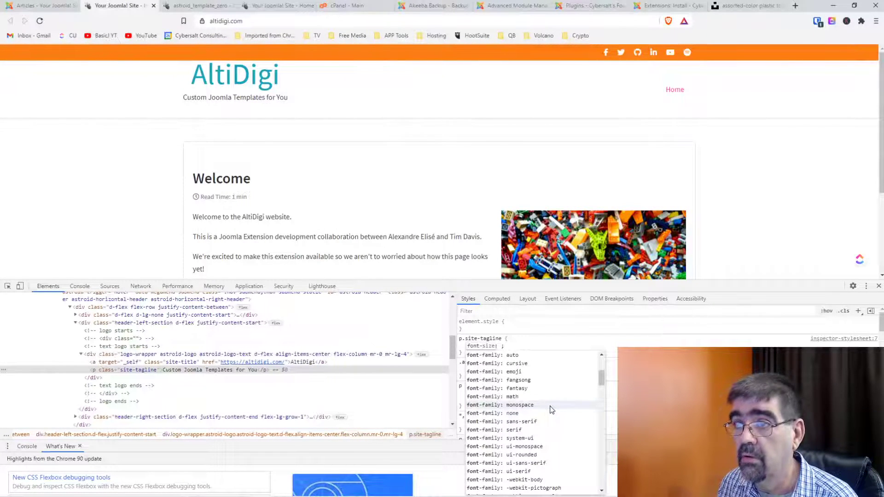
scroll(552, 409, "down", 15)
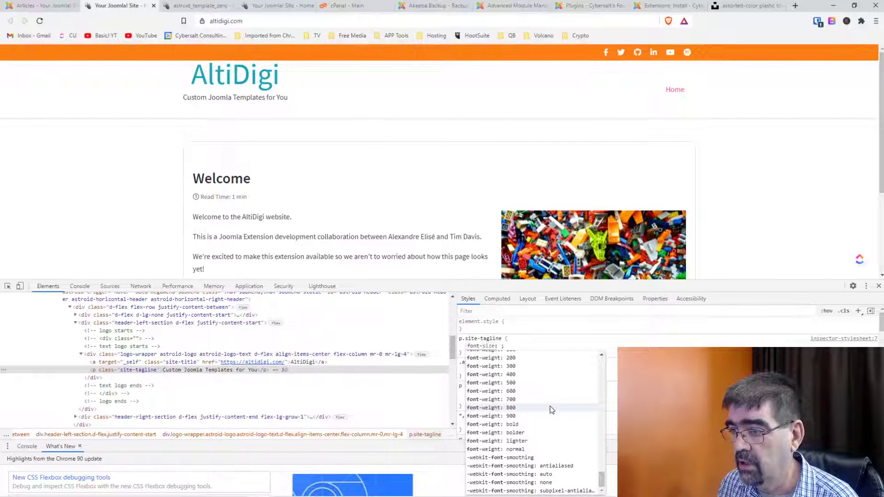
left_click(521, 367)
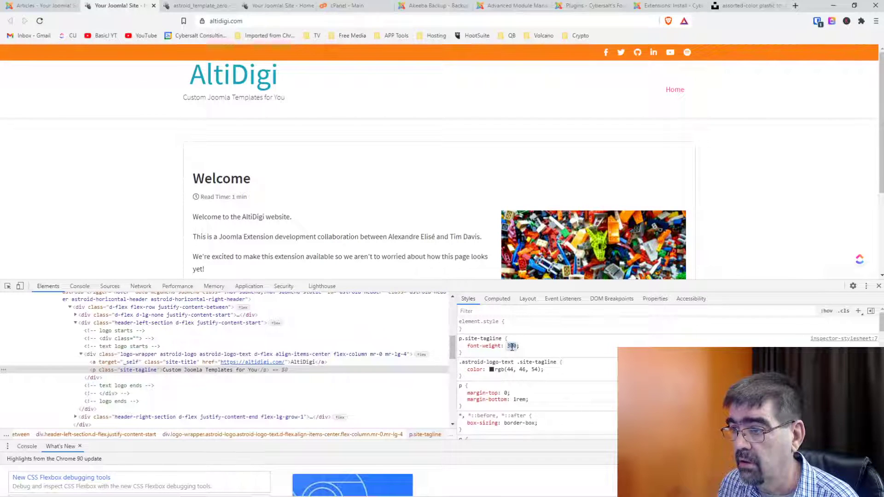
Raise the tagline's font-weight to 900.
left_click(510, 346)
key("BackSpace")
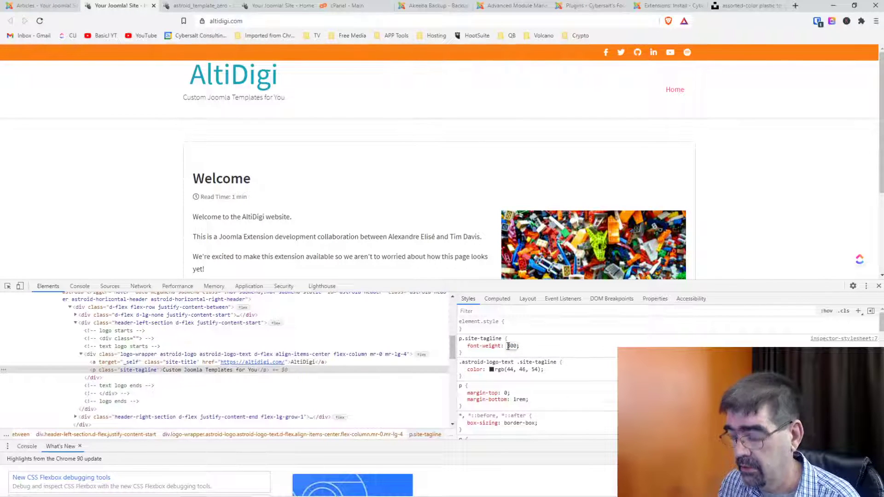
type("8")
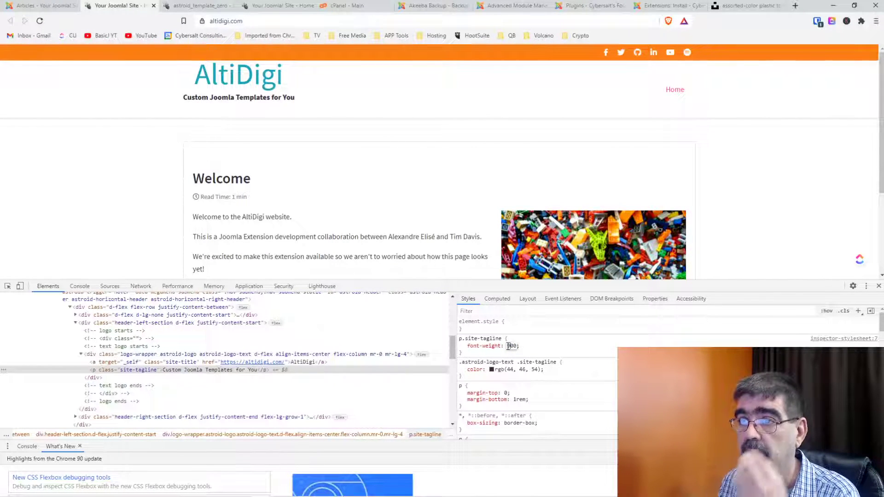
key("BackSpace")
type("9")
Add font-size 1.5rem and font-style italic to the tagline rule.
left_click(479, 354)
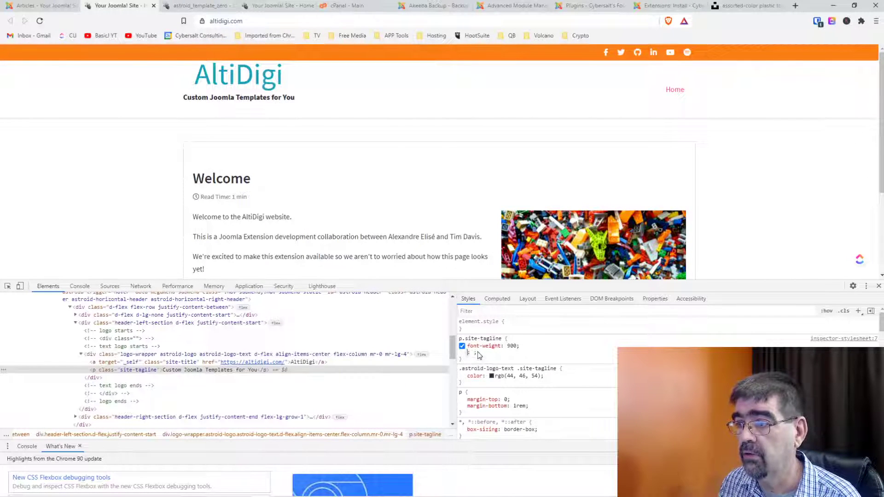
type("font-size")
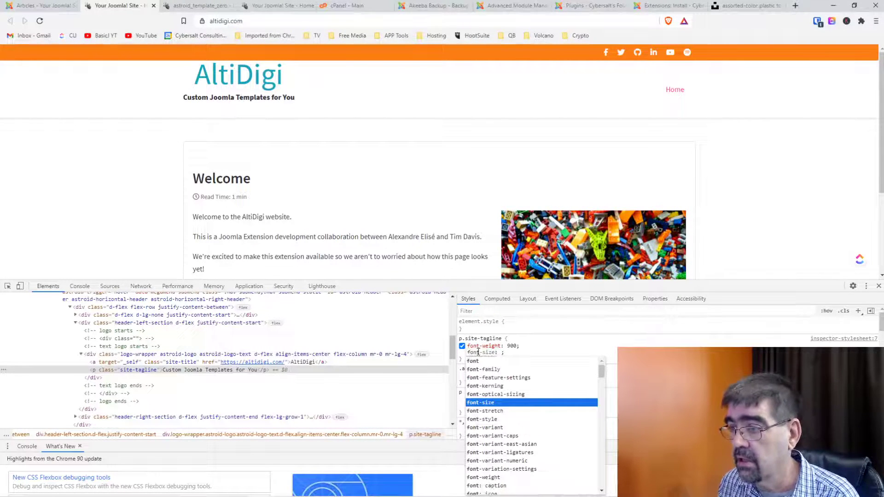
key("Return")
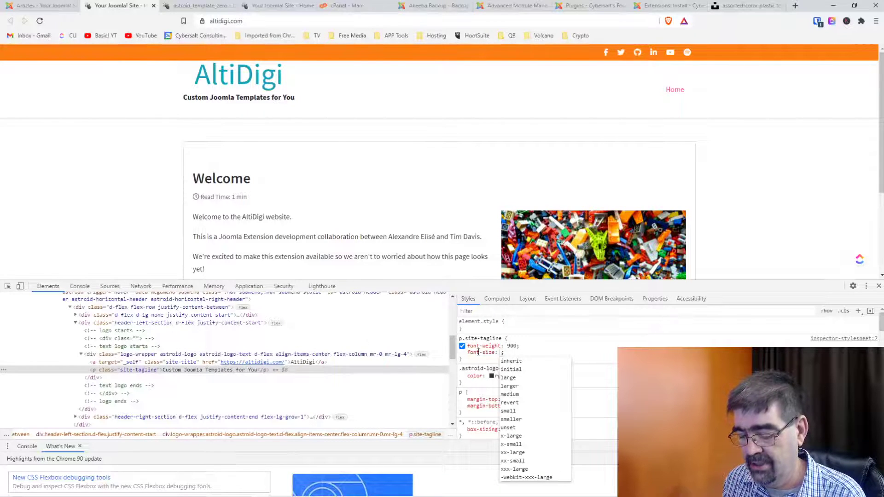
type("1.5rem")
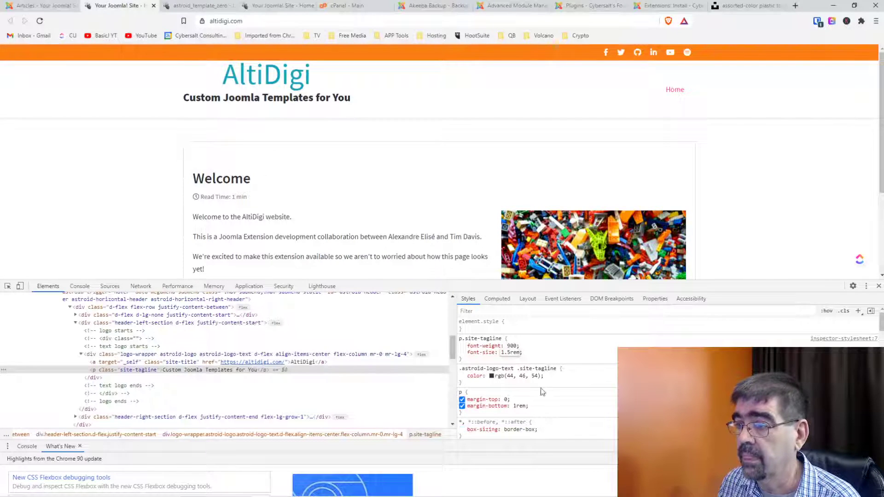
left_click(486, 358)
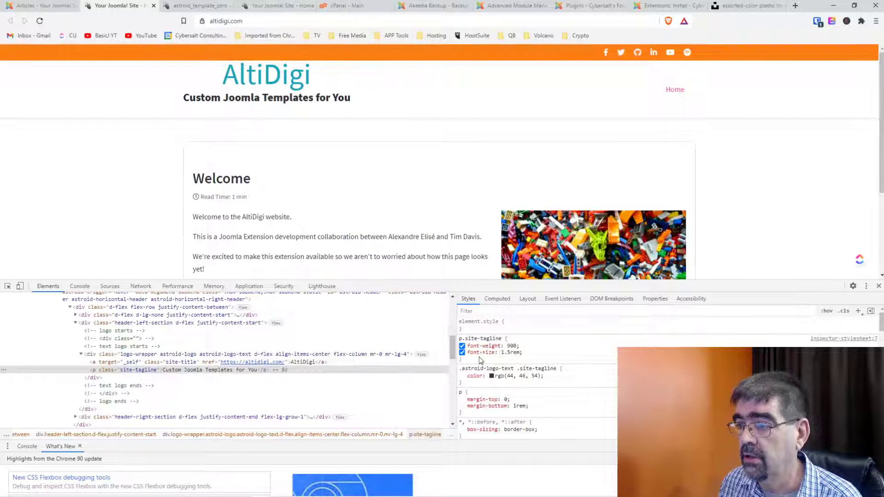
left_click(481, 360)
type("font-st")
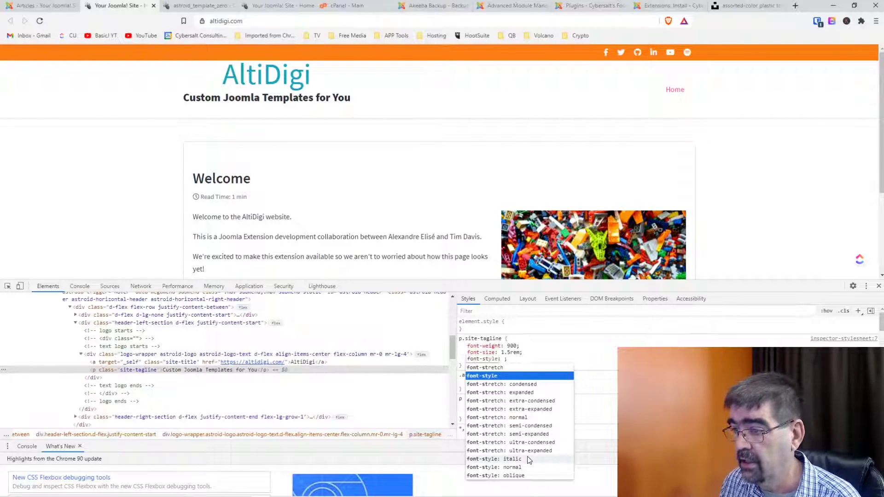
left_click(527, 459)
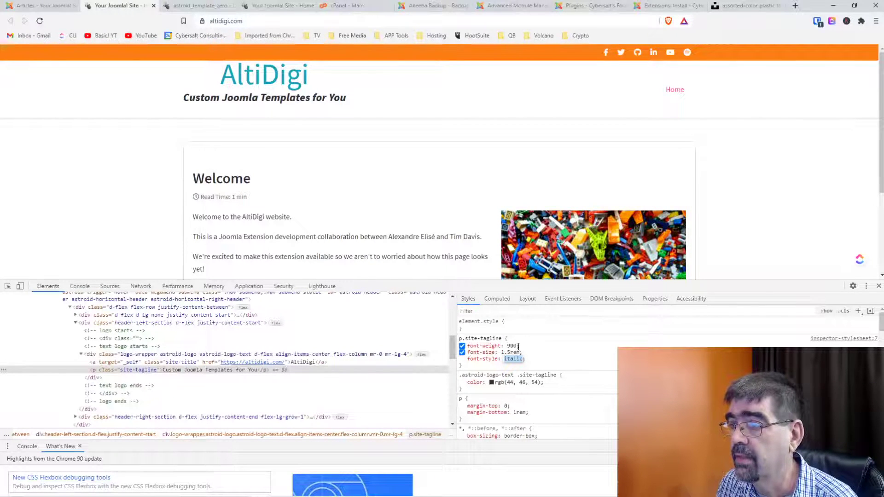
Copy the p.site-tagline rule from DevTools into Custom CSS, undoing a selector-only paste.
left_click_drag(475, 367, 461, 340)
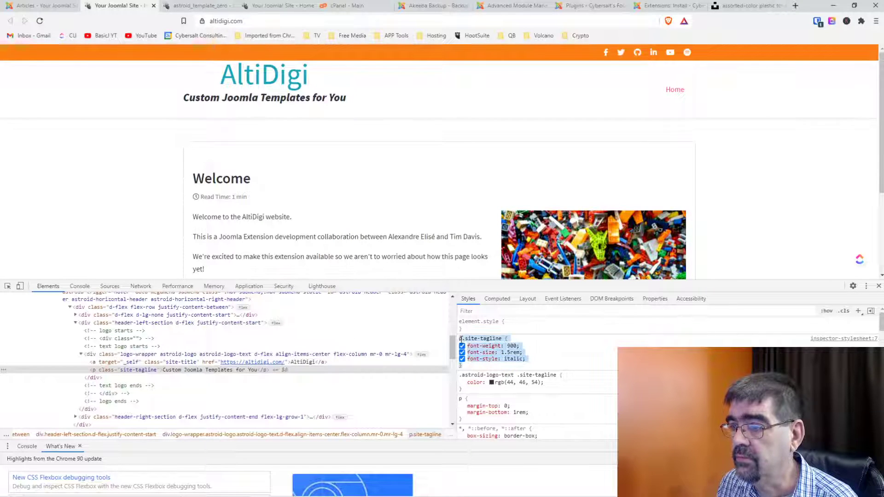
right_click(473, 343)
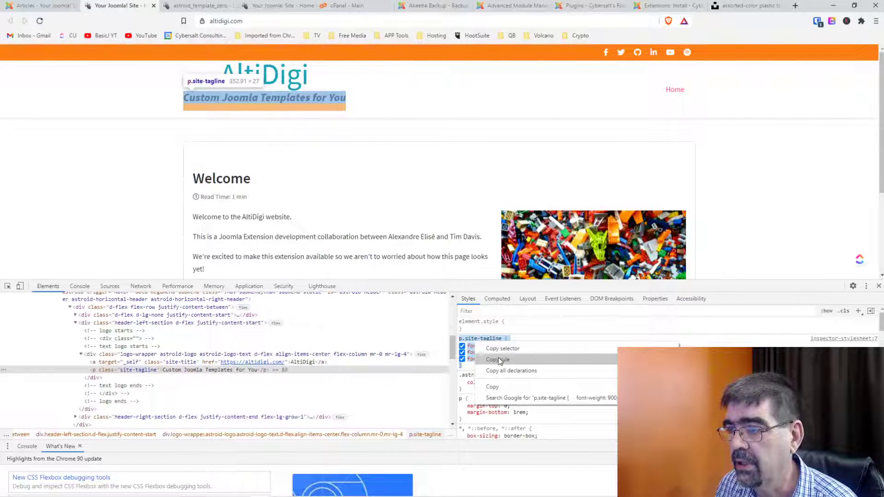
left_click(498, 360)
left_click_drag(469, 365, 462, 339)
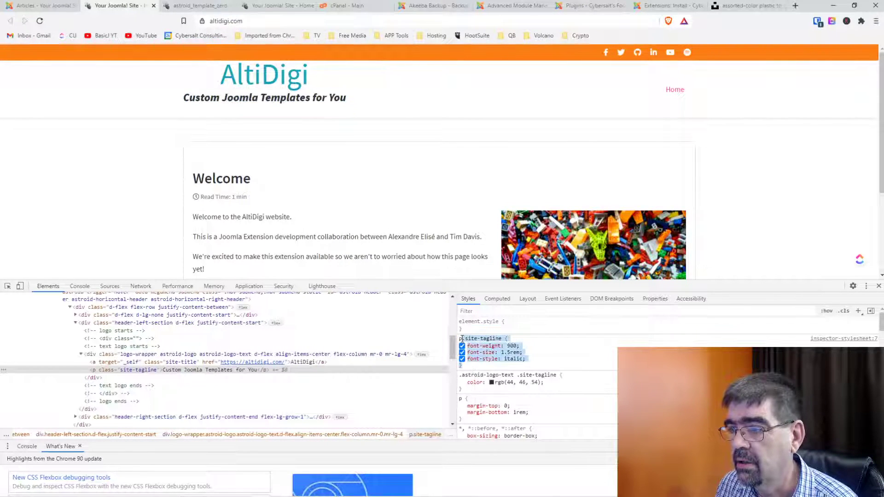
right_click(469, 343)
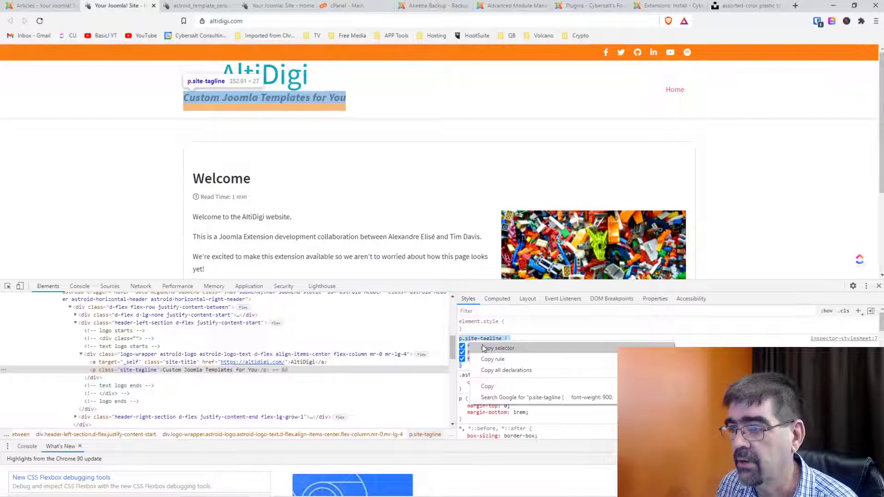
left_click(482, 348)
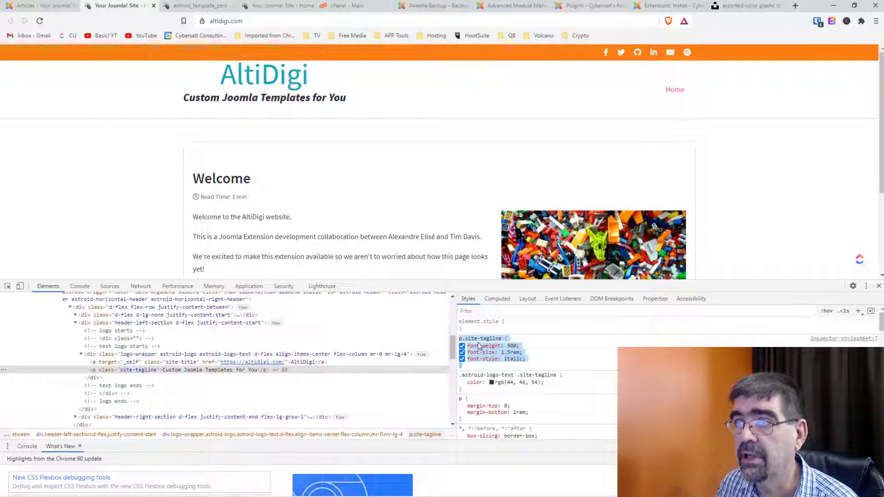
left_click(201, 6)
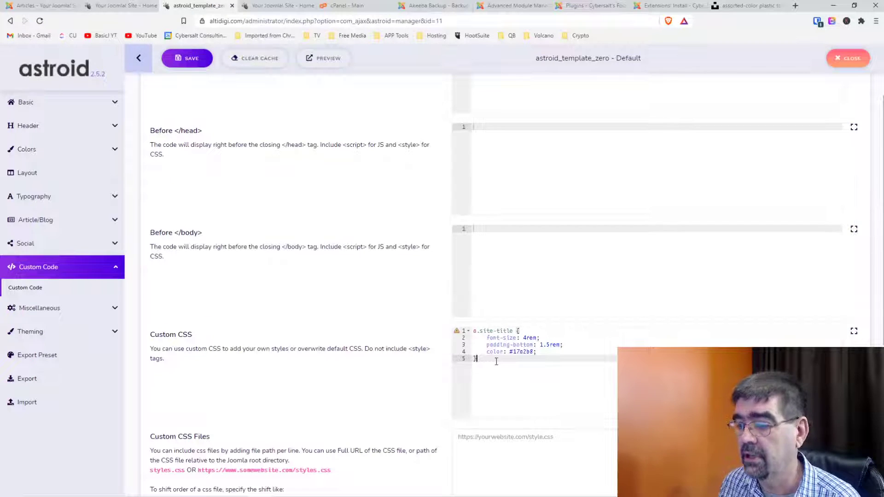
key("Return")
key("ctrl+v")
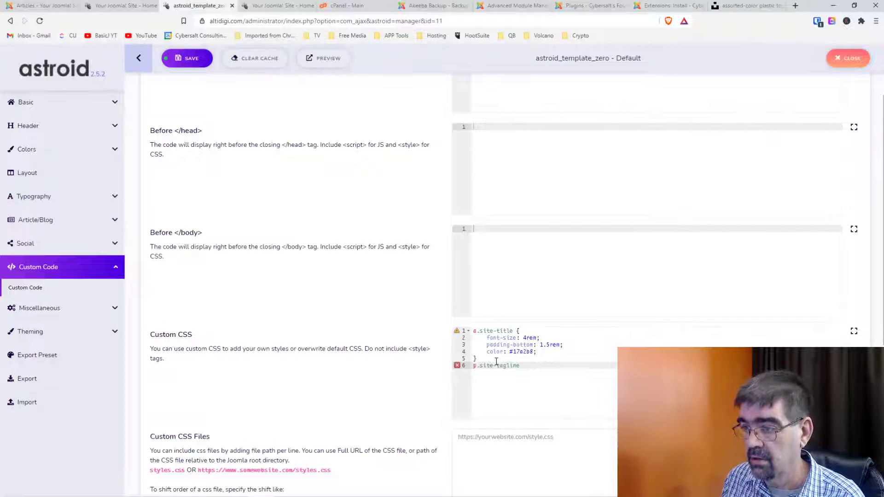
key("ctrl+z")
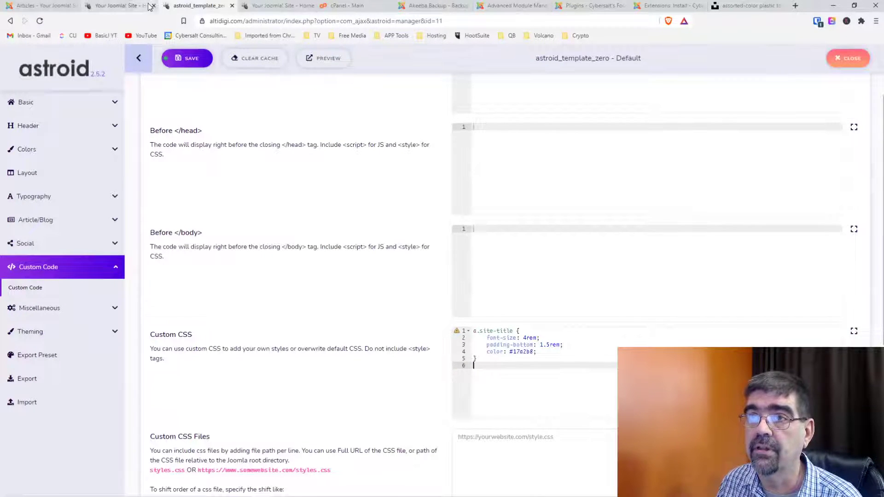
Copy the full p.site-tagline rule, paste it into Custom CSS and save.
left_click(150, 6)
right_click(487, 347)
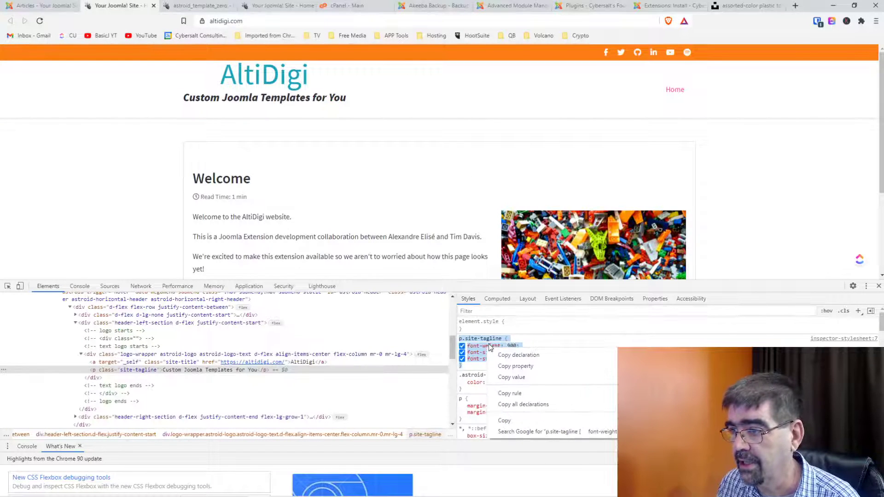
left_click(516, 419)
left_click(203, 6)
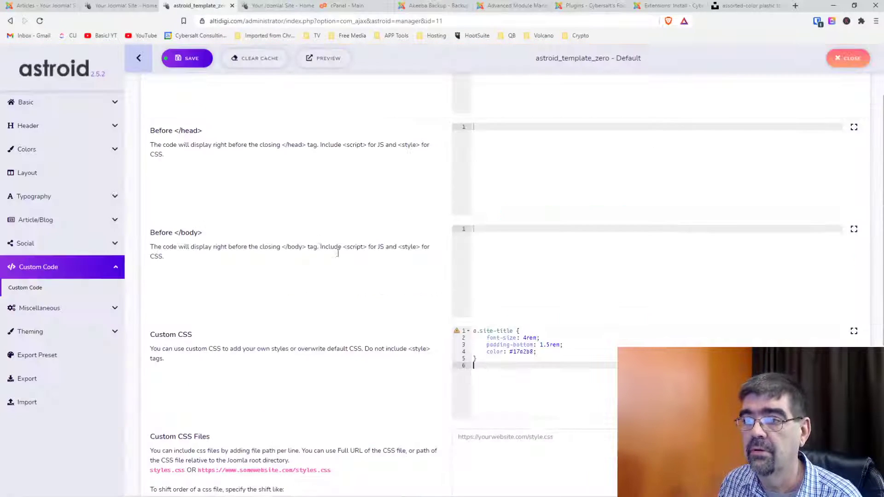
key("ctrl+v")
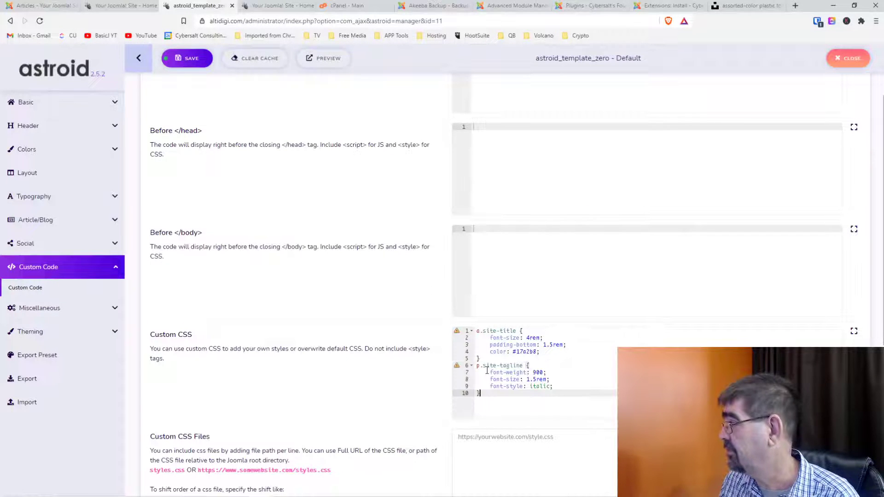
left_click(191, 59)
left_click(117, 5)
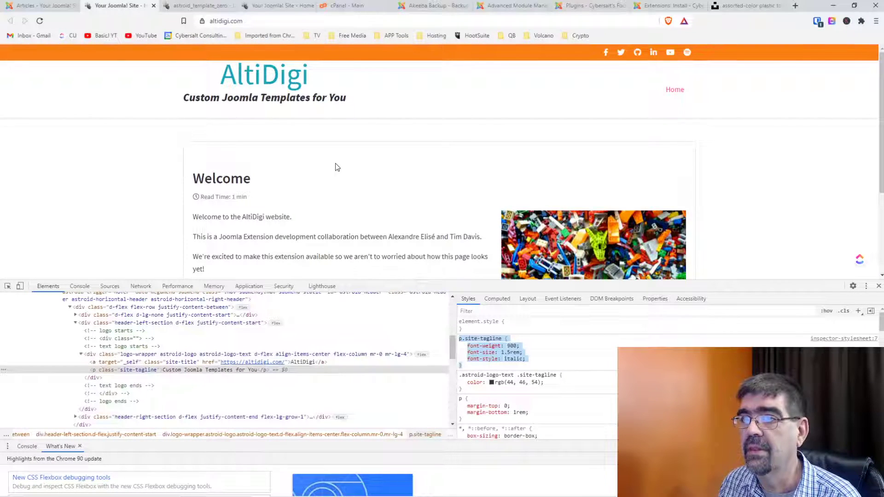
Reload the site and force the AltiDigi title colour to #17a2b8 !important in DevTools Styles.
left_click(40, 20)
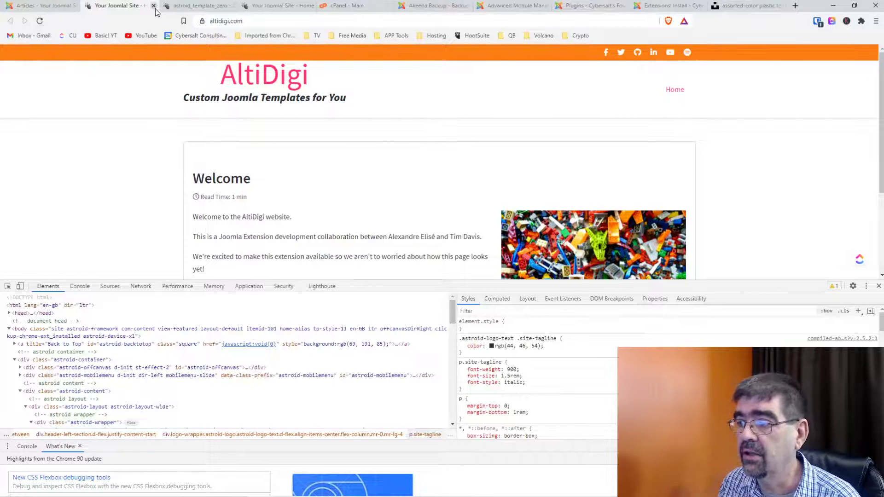
left_click(8, 286)
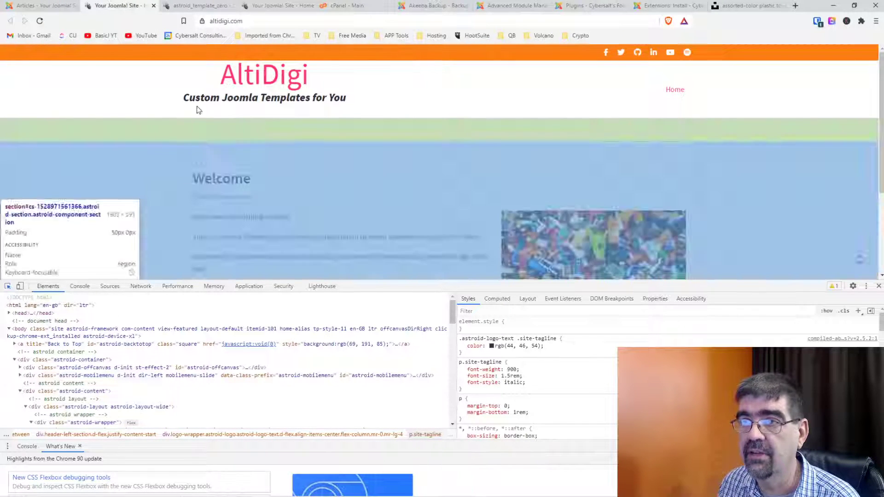
left_click(235, 83)
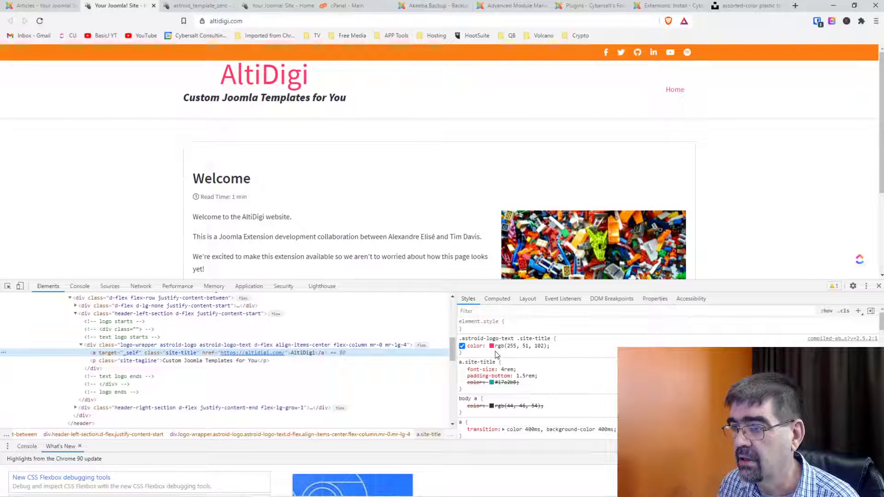
left_click(513, 382)
left_click(513, 383)
left_click(512, 383)
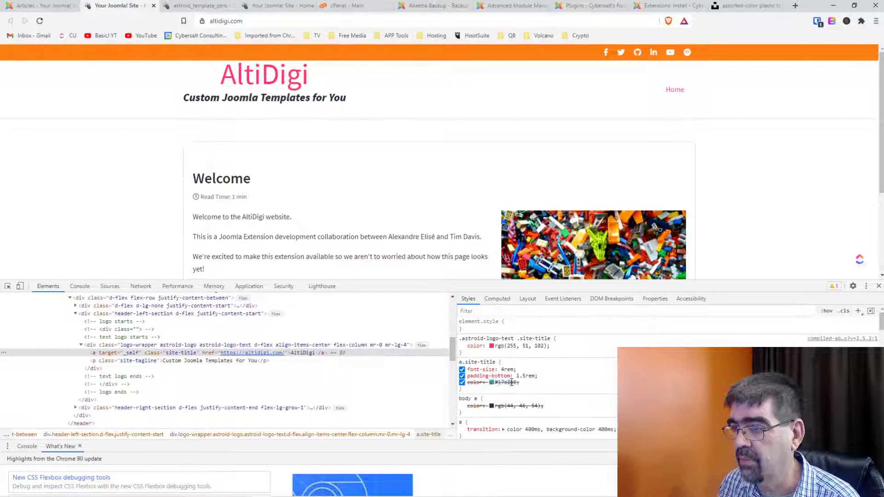
left_click(511, 383)
left_click(510, 382)
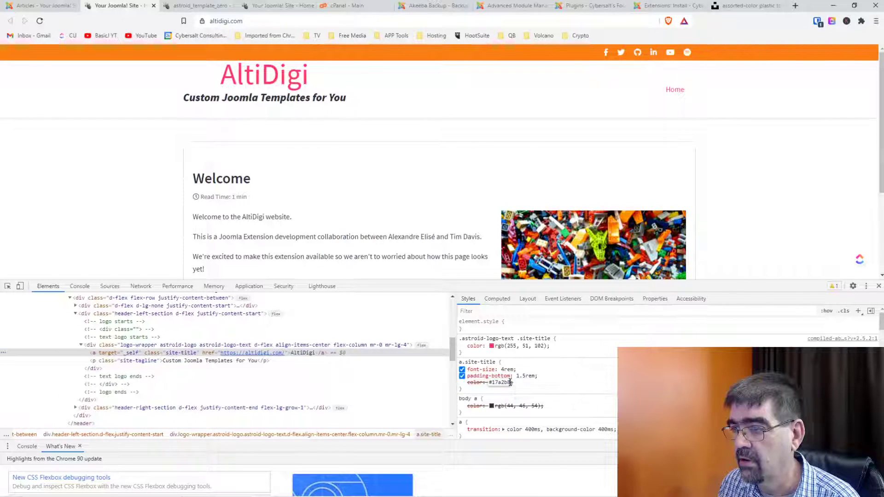
type("!important;")
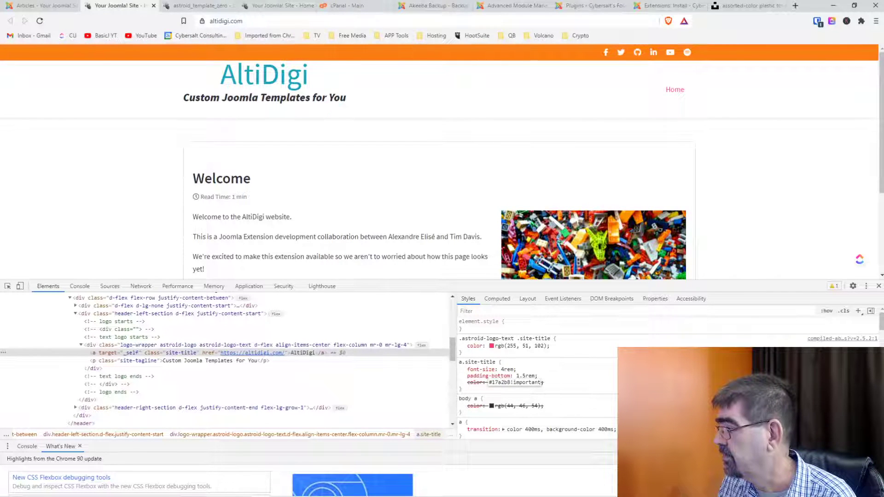
key("Return")
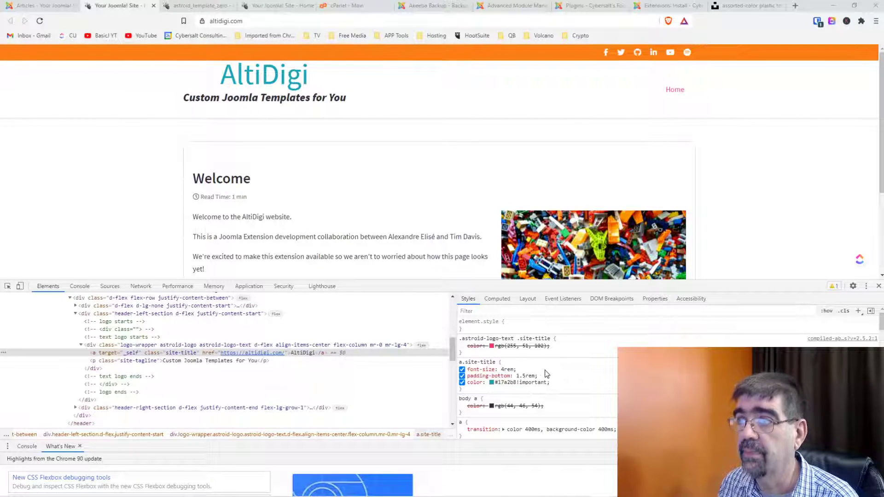
left_click(206, 6)
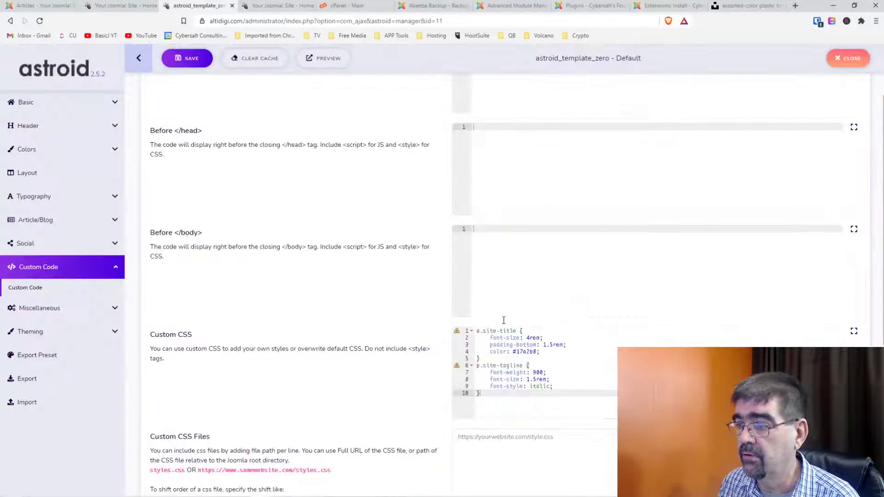
Add !important to the title's color: #17a2b8 in Custom CSS, save, and reload the front page.
left_click(537, 352)
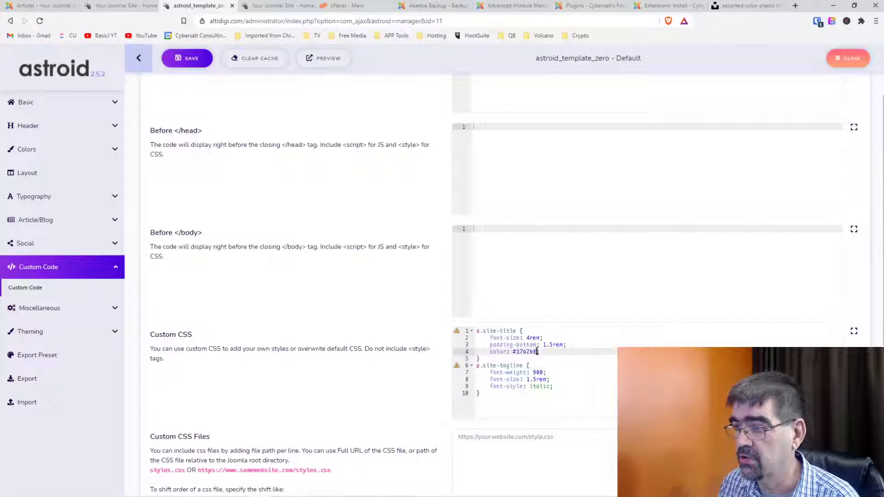
type("!importantimp")
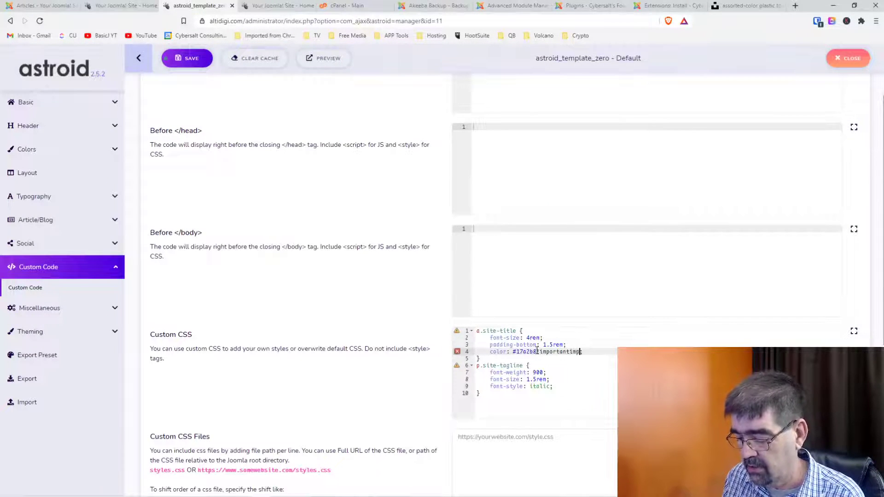
type("ortant")
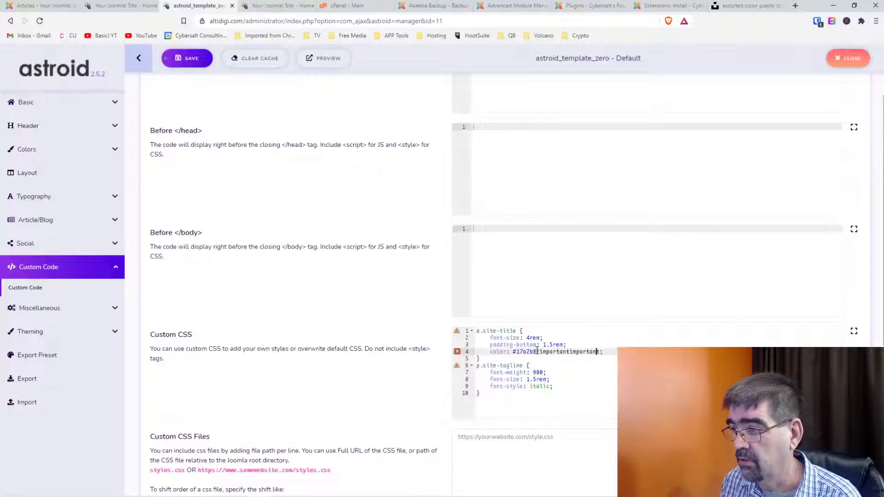
key("Delete")
key("Delete")
key("Delete")
key("Delete")
key("Delete")
key("Delete")
key("Delete")
key("Delete")
key("Delete")
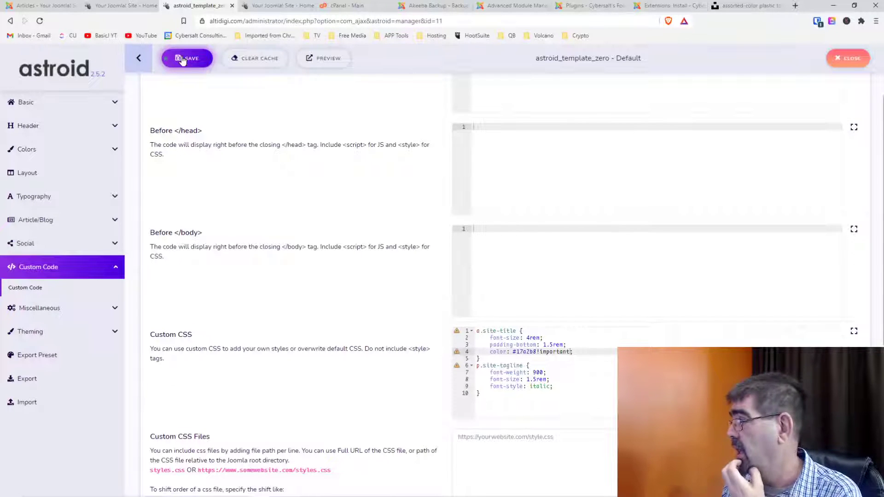
left_click(183, 60)
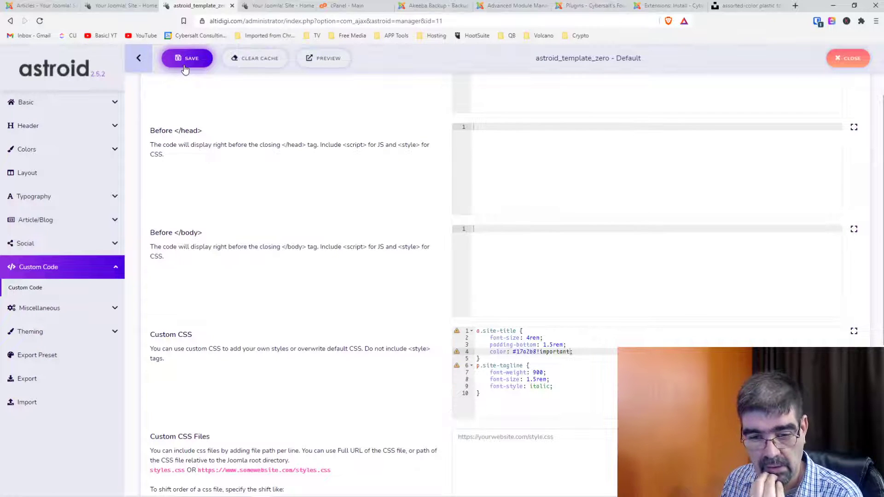
left_click(118, 5)
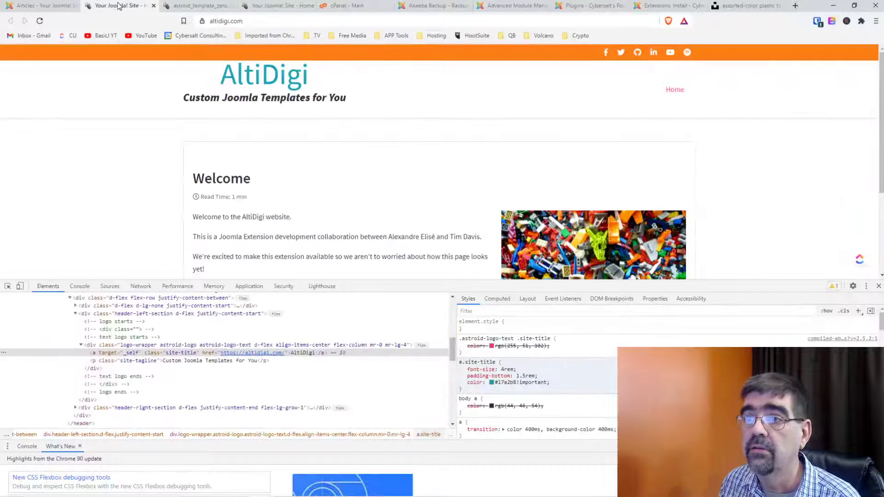
left_click(39, 23)
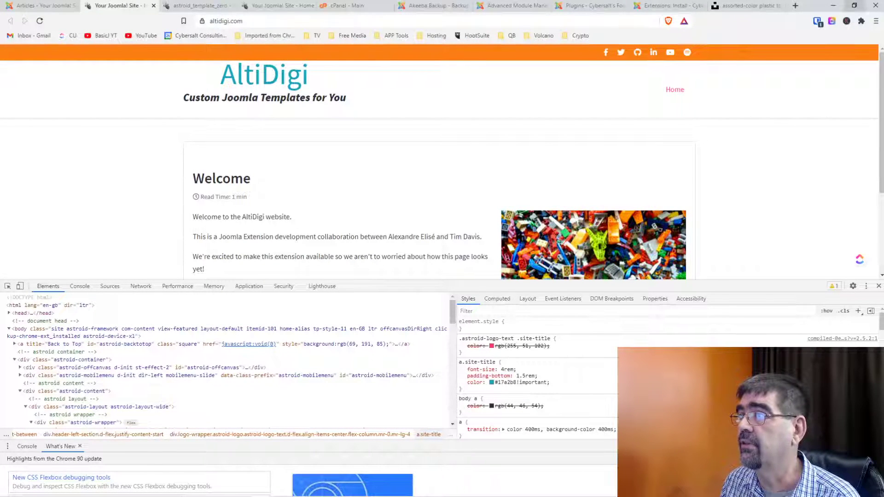
left_click(796, 5)
Load mycolor.space in a new tab, then go back to the AltiDigi front page.
left_click(594, 21)
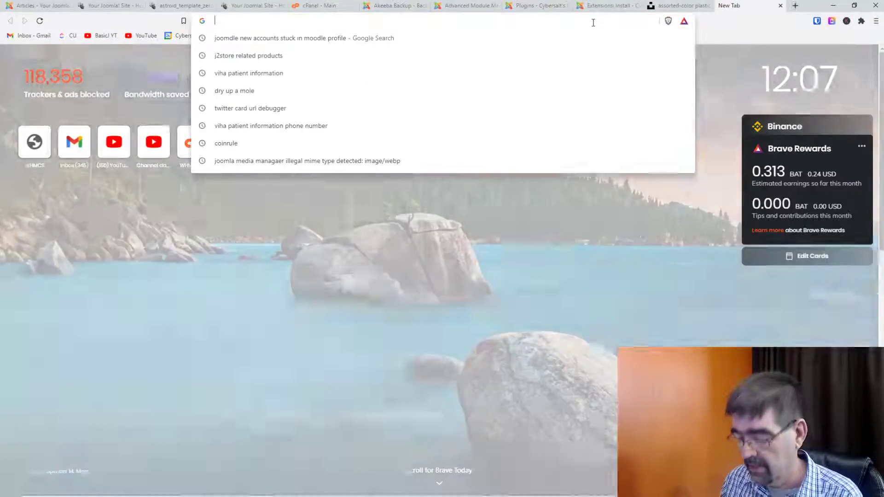
type("my")
type("col")
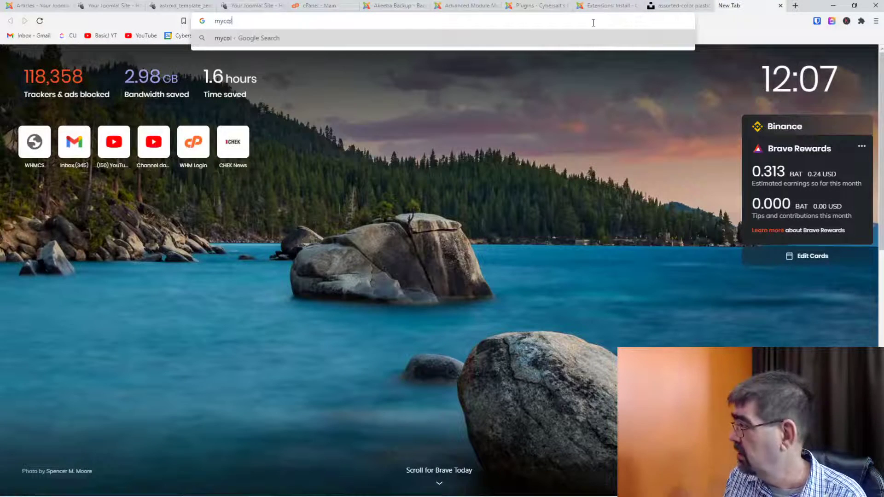
type("or.space")
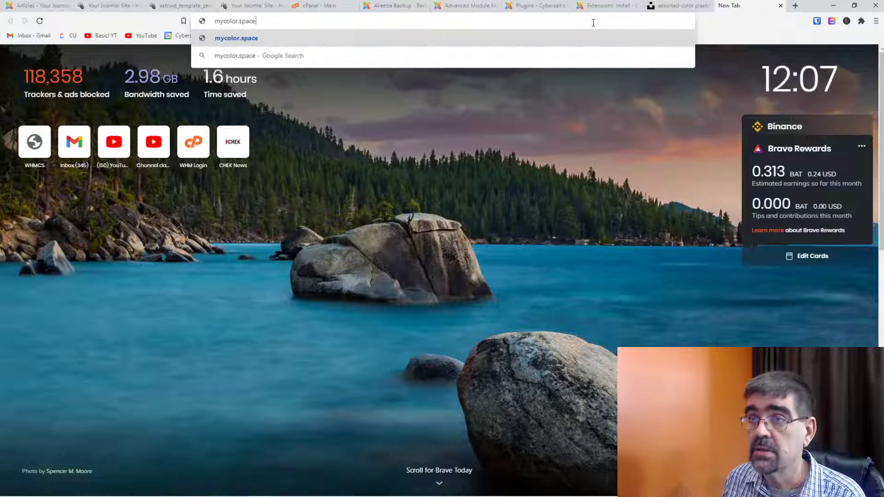
key("Return")
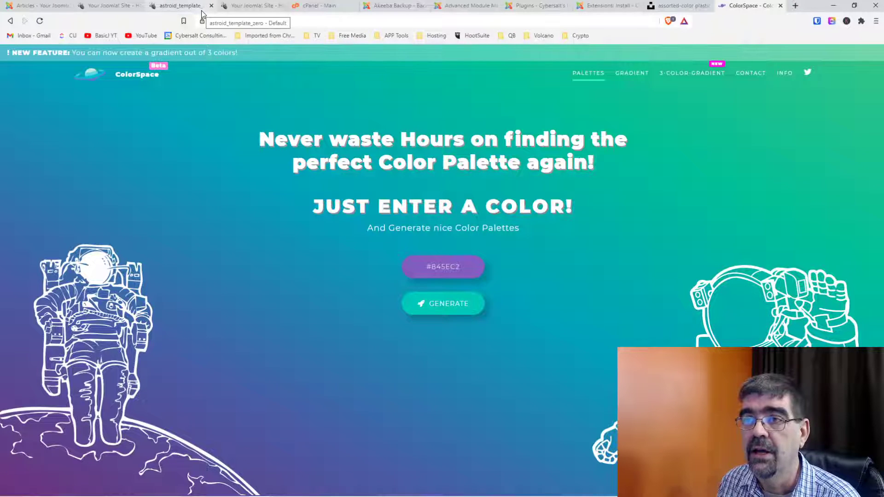
left_click(111, 11)
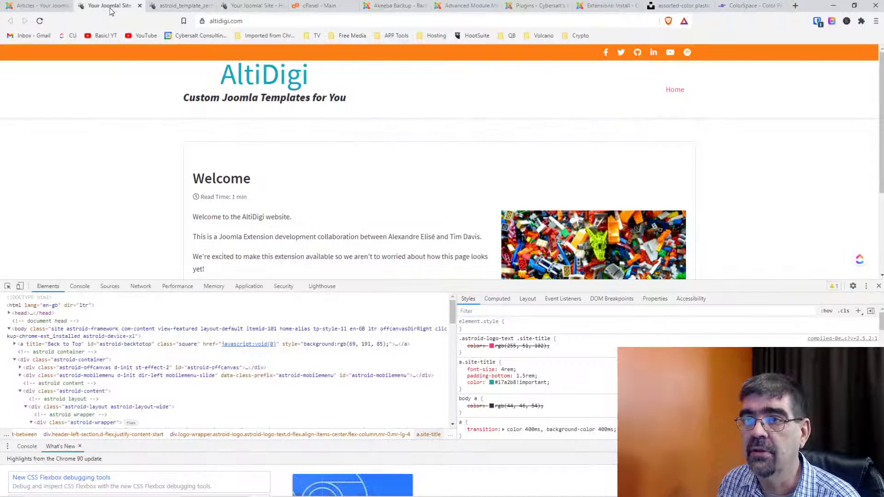
Inspect the orange top bar and copy its .bg-primary background colour #fd7e14.
left_click(7, 286)
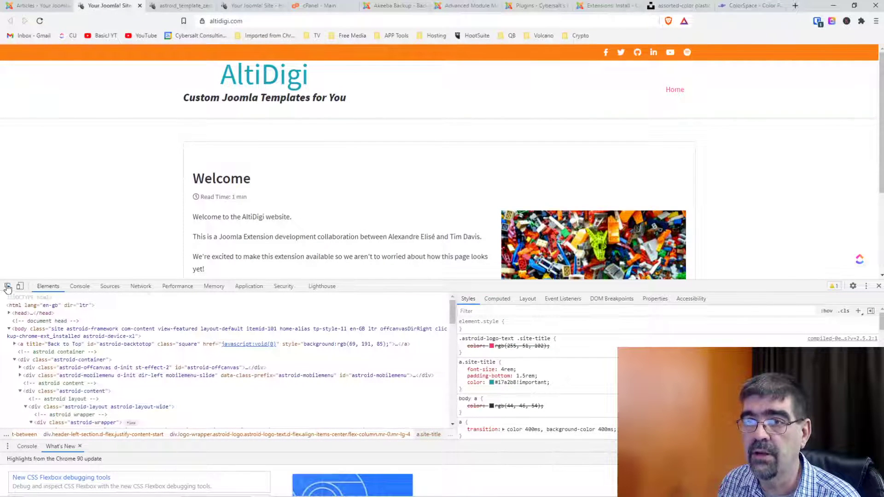
left_click(101, 55)
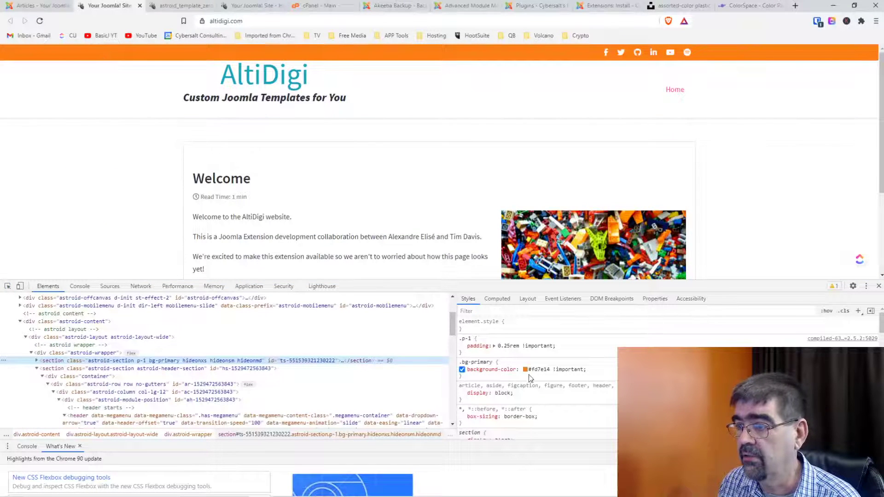
left_click(534, 371)
left_click(531, 371)
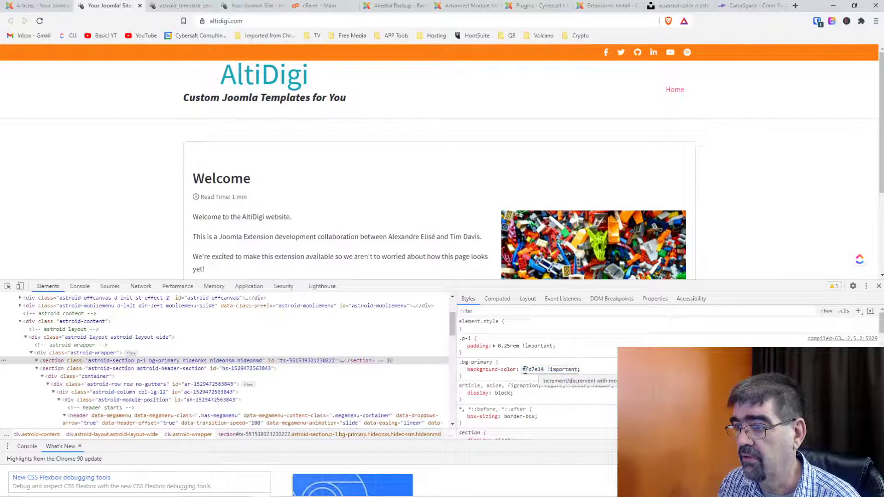
left_click_drag(523, 371, 544, 371)
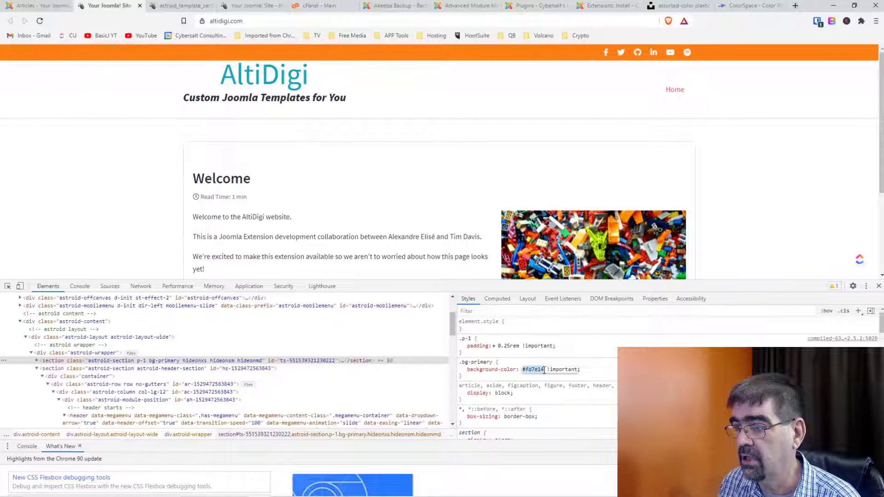
right_click(544, 371)
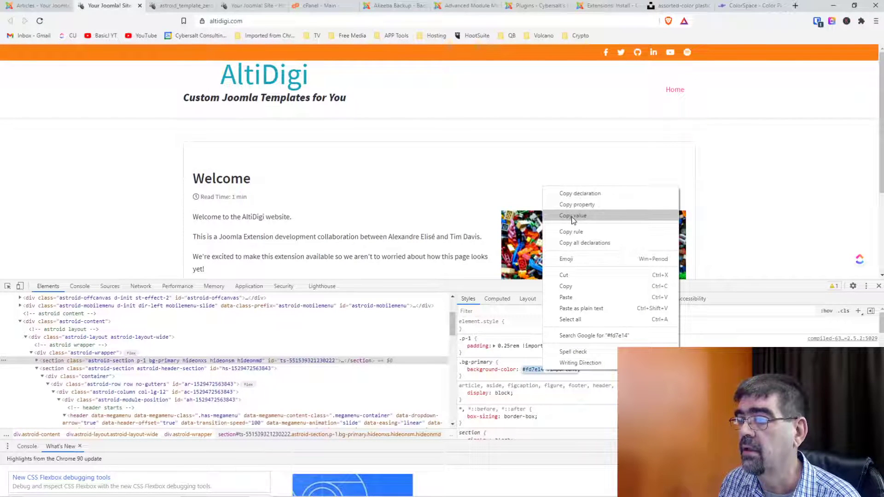
left_click(574, 287)
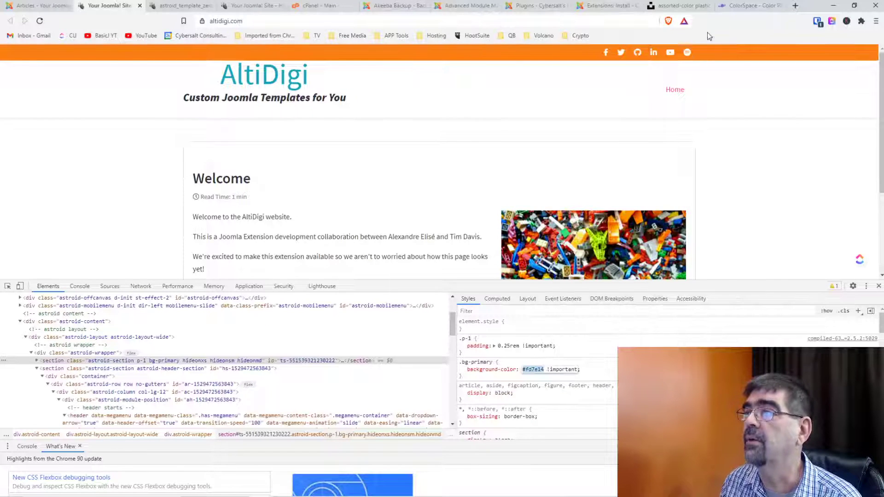
left_click(736, 6)
Replace the starting colour #845EC2 with #fd7e14 and generate palettes.
left_click(442, 268)
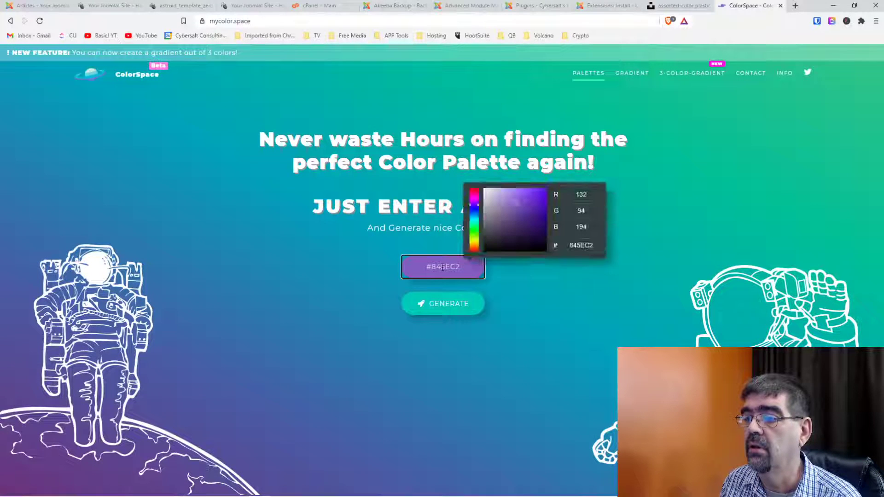
left_click_drag(464, 268, 388, 273)
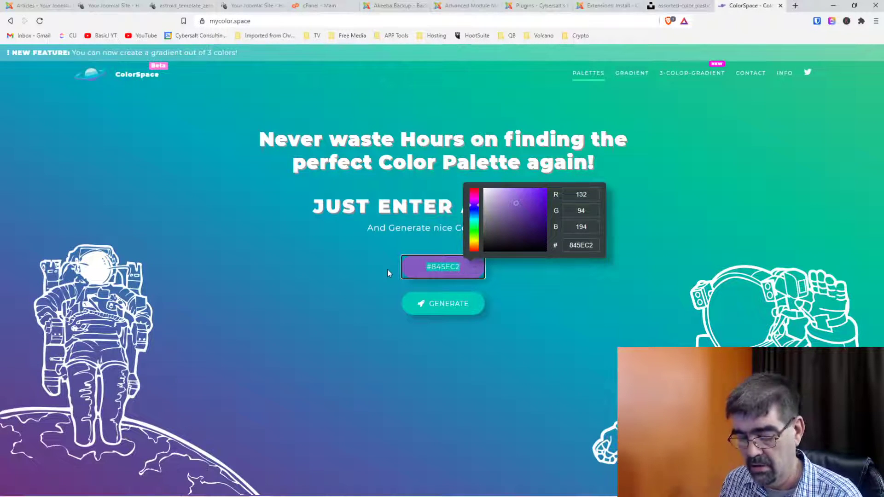
key("ctrl+v")
left_click(436, 304)
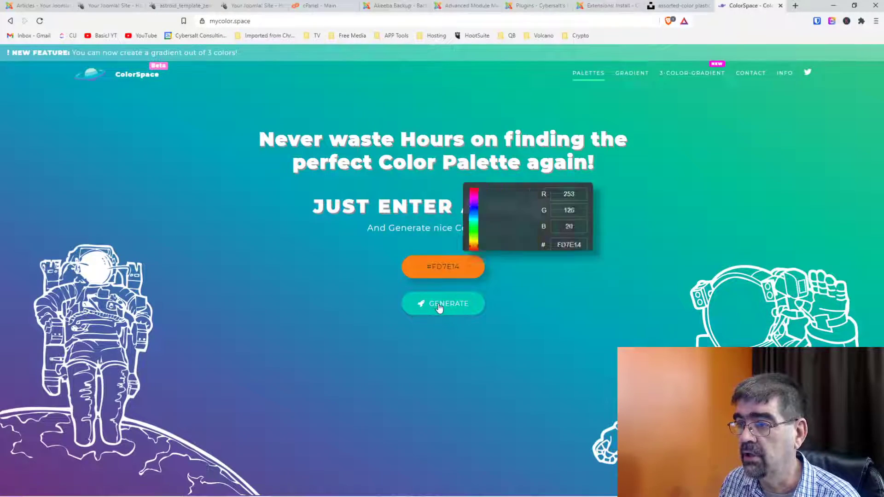
Copy the dark blue #455581 from the Generic Gradient palette.
scroll(438, 308, "down", 2)
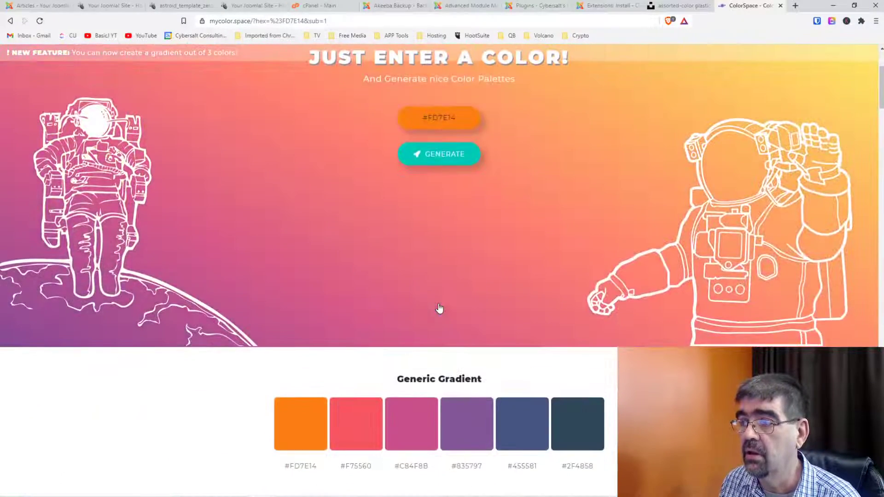
scroll(428, 300, "down", 2)
scroll(399, 266, "down", 1)
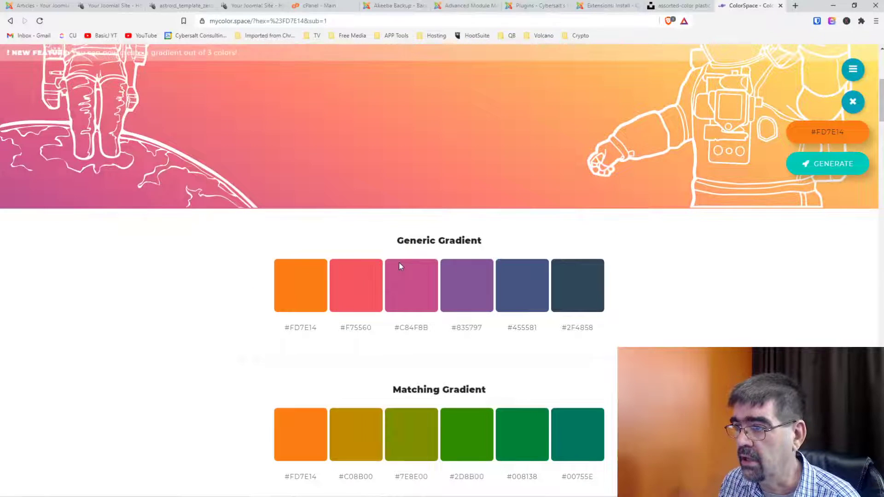
scroll(399, 266, "down", 6)
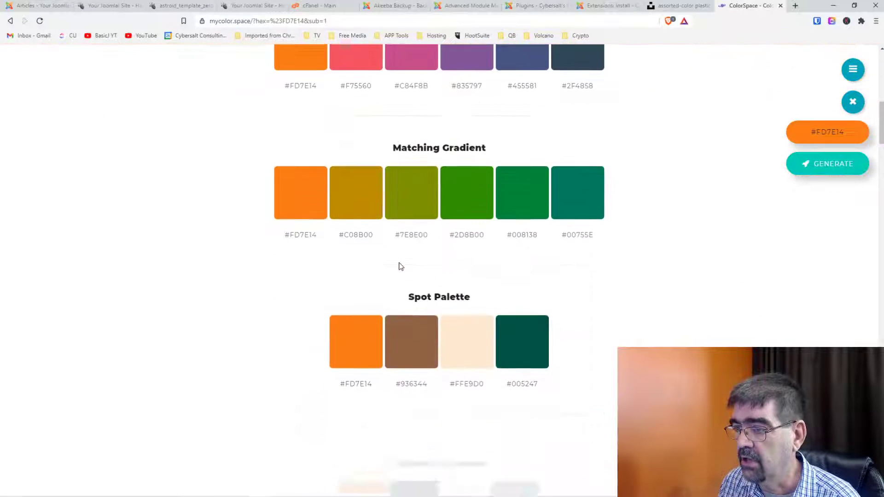
scroll(399, 264, "up", 6)
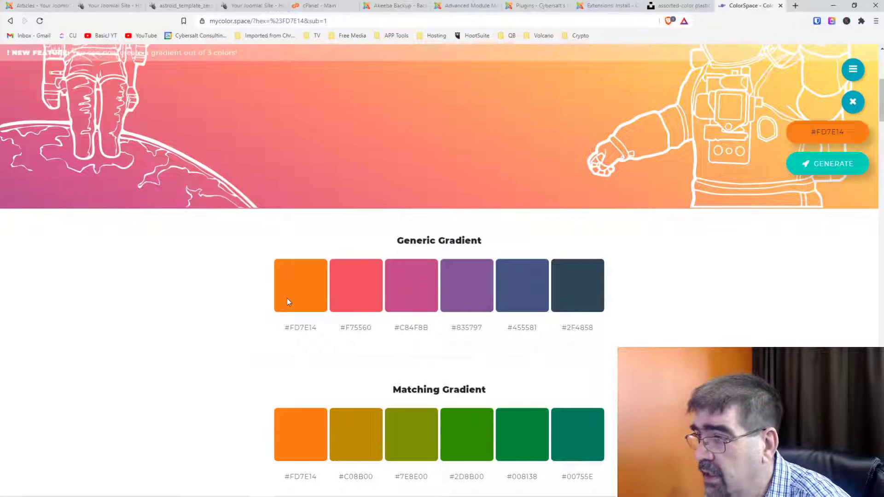
left_click(514, 329)
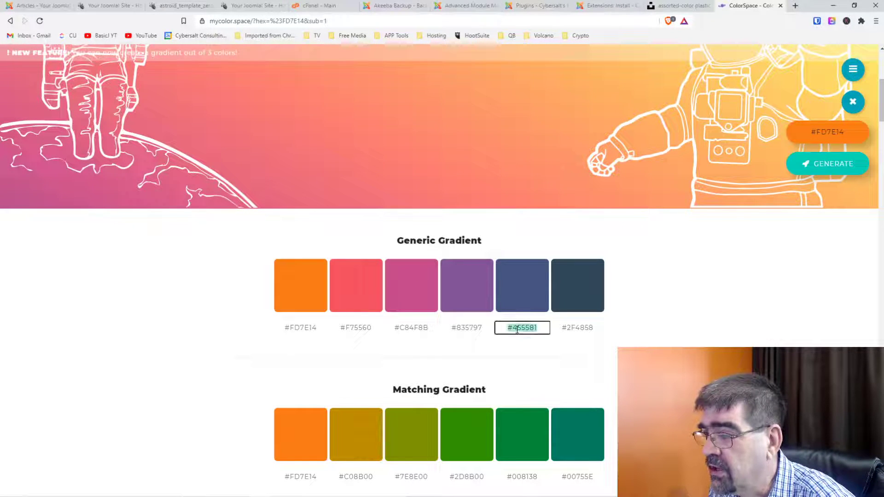
right_click(515, 330)
left_click(526, 335)
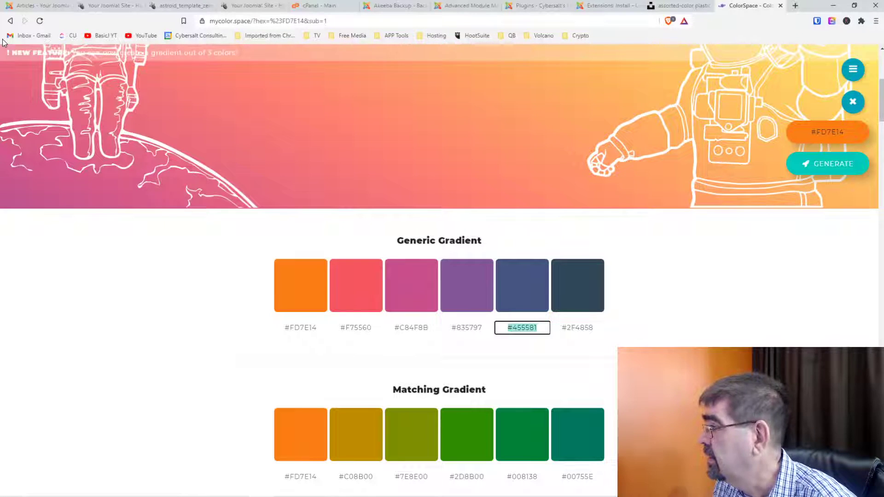
left_click(176, 7)
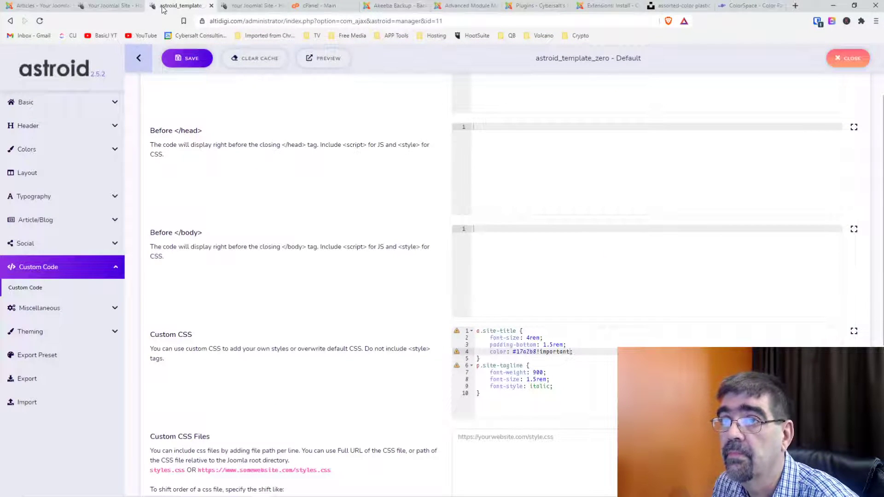
Replace the site title's colour with #455581 in DevTools to preview it in dark blue.
left_click(110, 8)
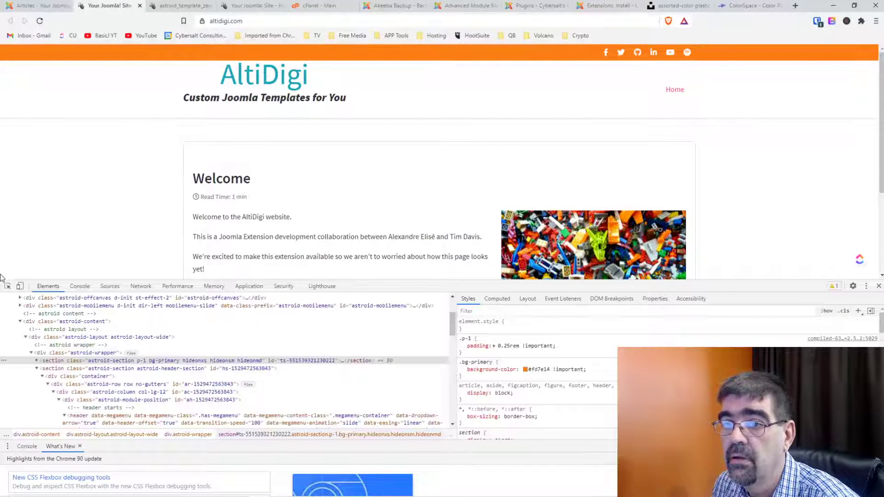
left_click(8, 286)
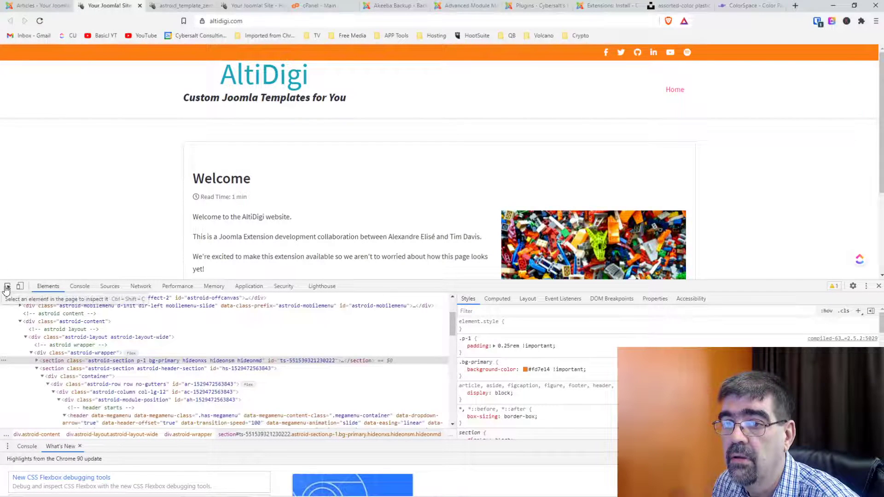
left_click(228, 84)
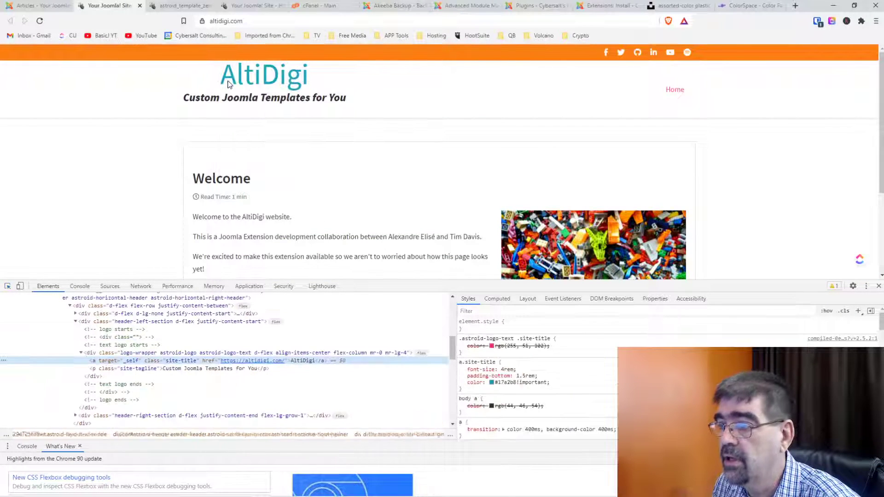
left_click(507, 383)
left_click(499, 383)
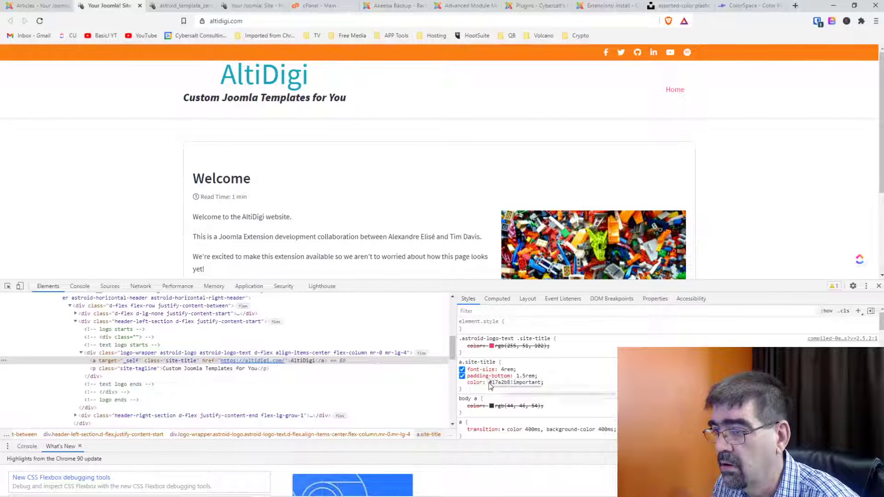
double_click(499, 382)
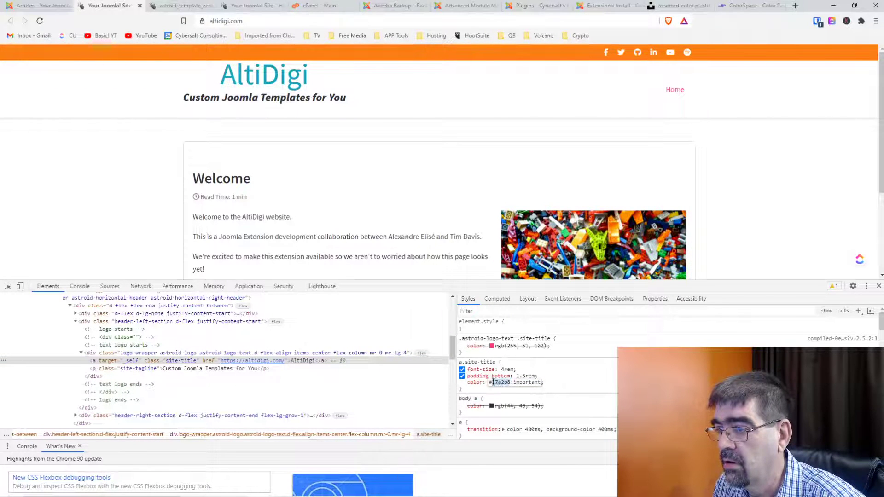
key("BackSpace")
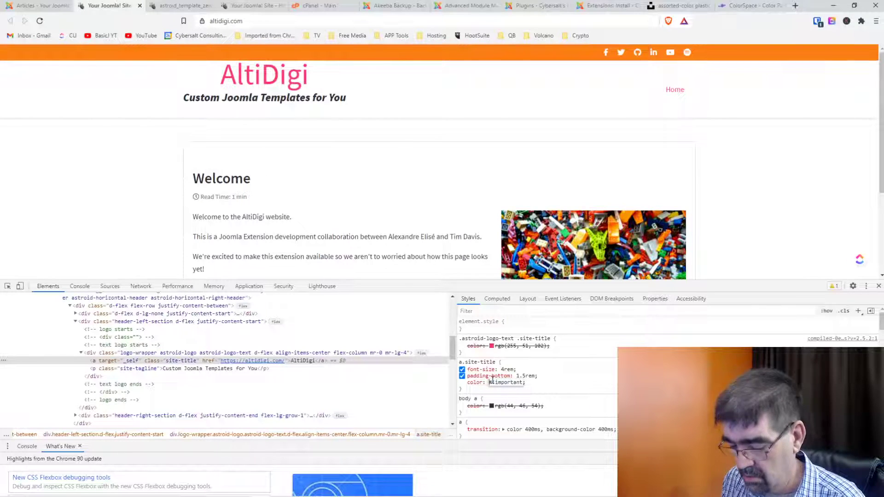
key("BackSpace")
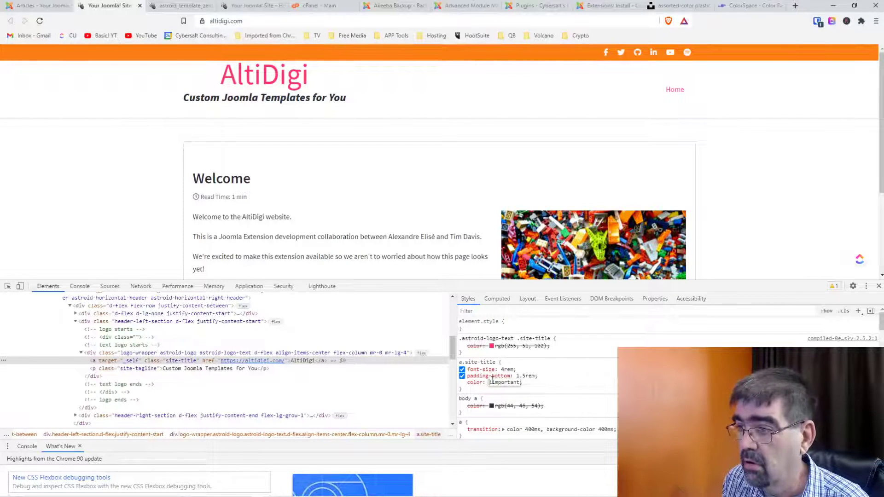
key("ctrl+v")
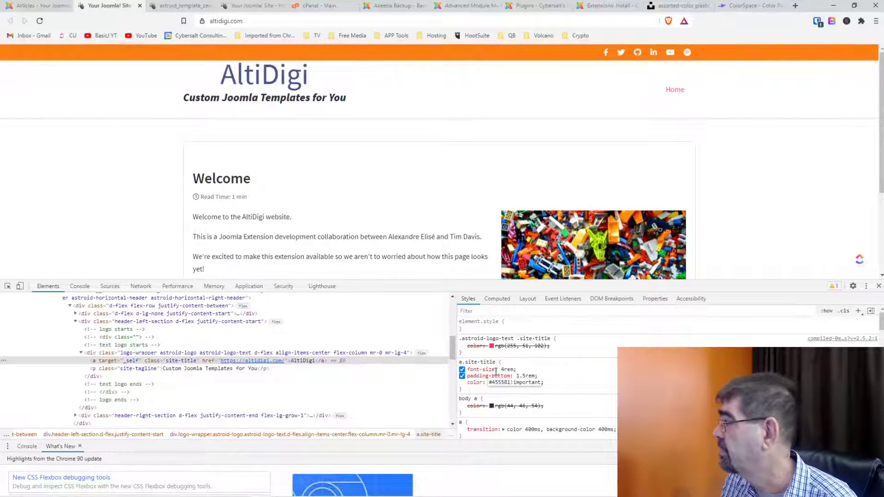
left_click(748, 5)
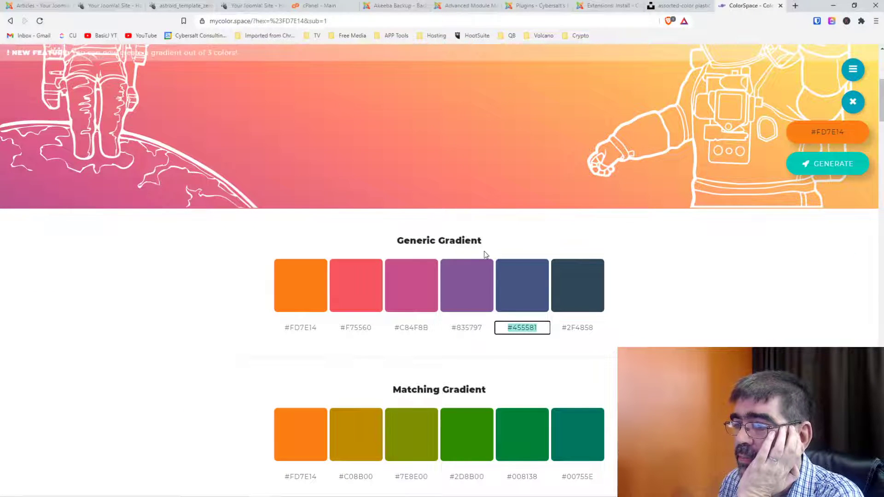
Scroll through the #FD7E14 gradient palettes and return to the top of the page.
scroll(485, 251, "down", 2)
scroll(485, 255, "down", 3)
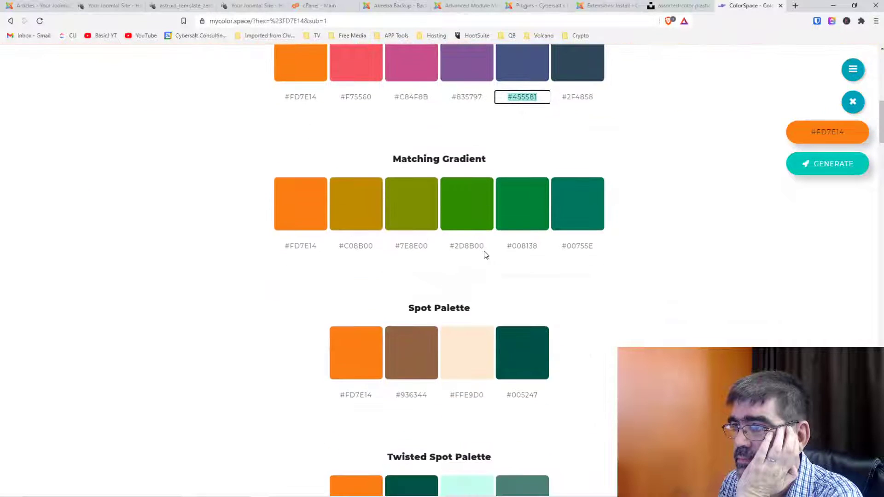
scroll(484, 254, "up", 2)
scroll(528, 217, "down", 4)
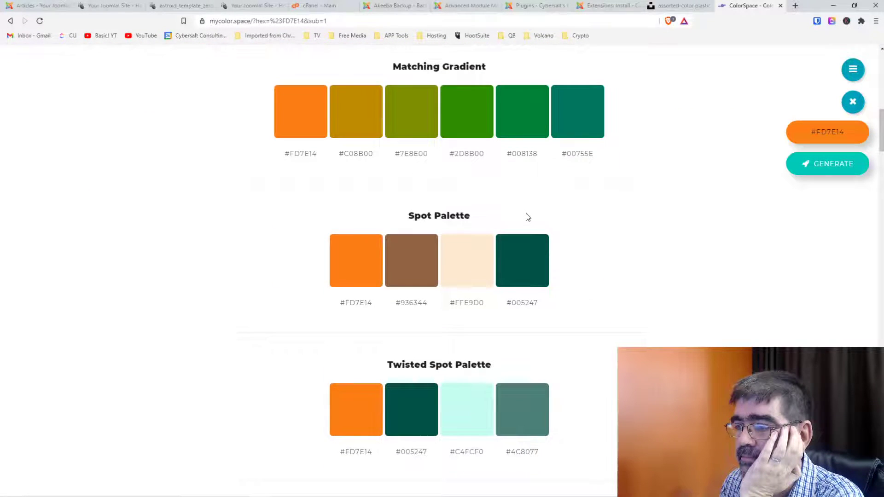
key("Home")
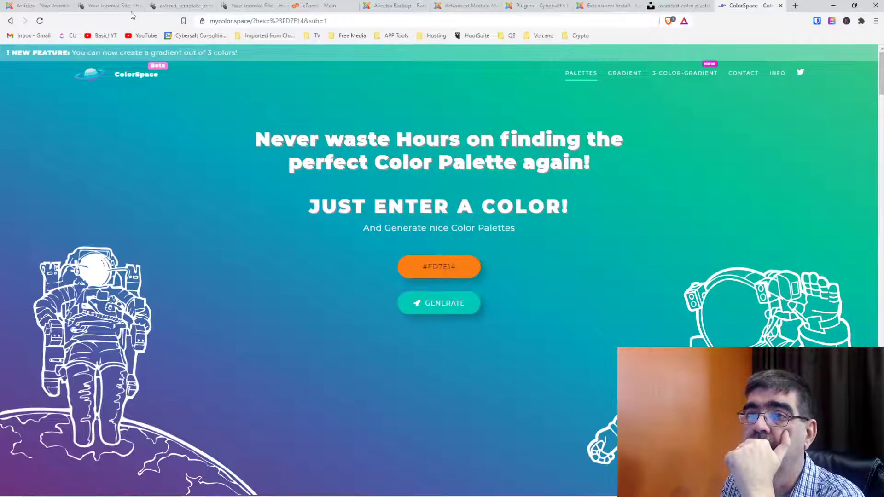
Reload the live site to discard the #455581 title preview.
left_click(180, 7)
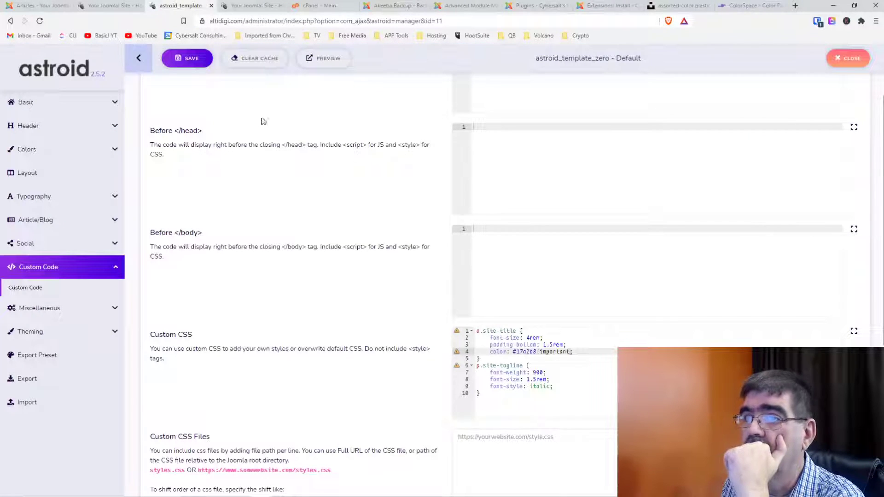
left_click(186, 58)
left_click(110, 6)
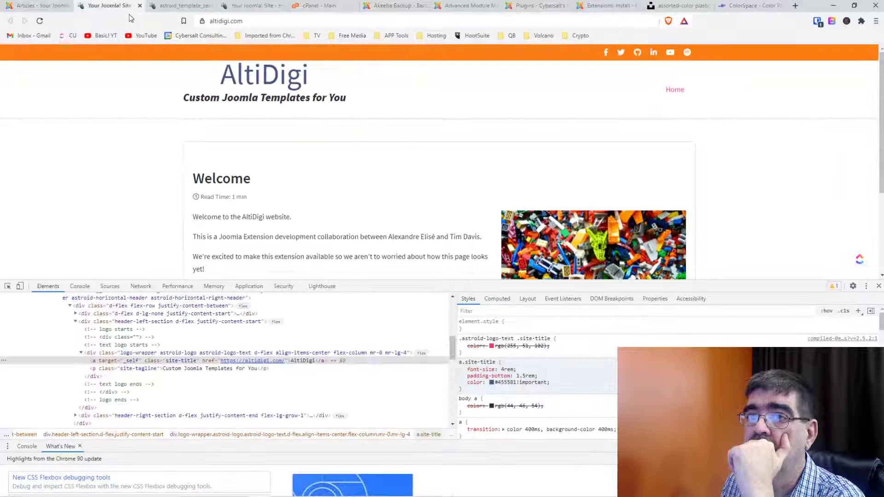
left_click(39, 21)
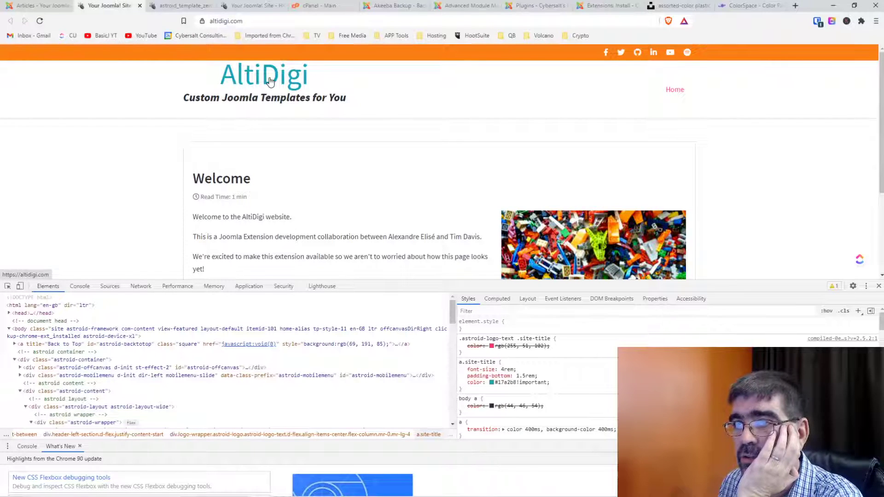
left_click(178, 6)
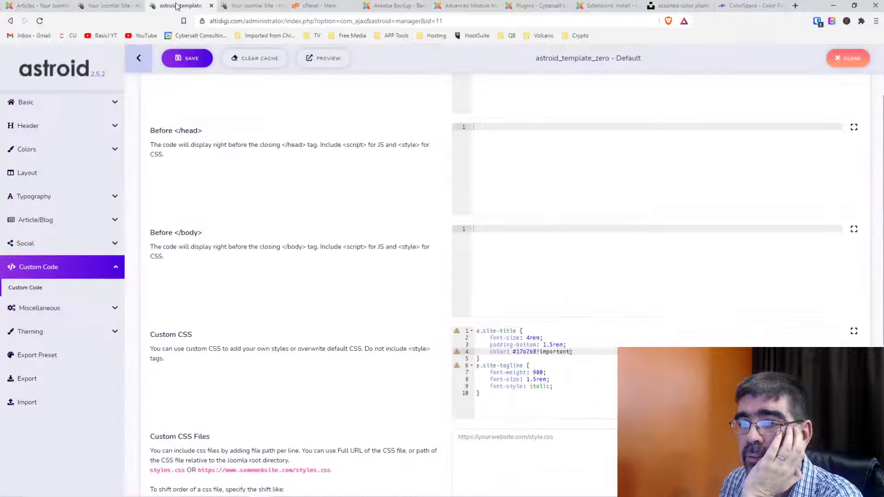
Under Theming > Colors, set Secondary to custom rgb(69, 85, 129) and add a Sass override row.
left_click(65, 331)
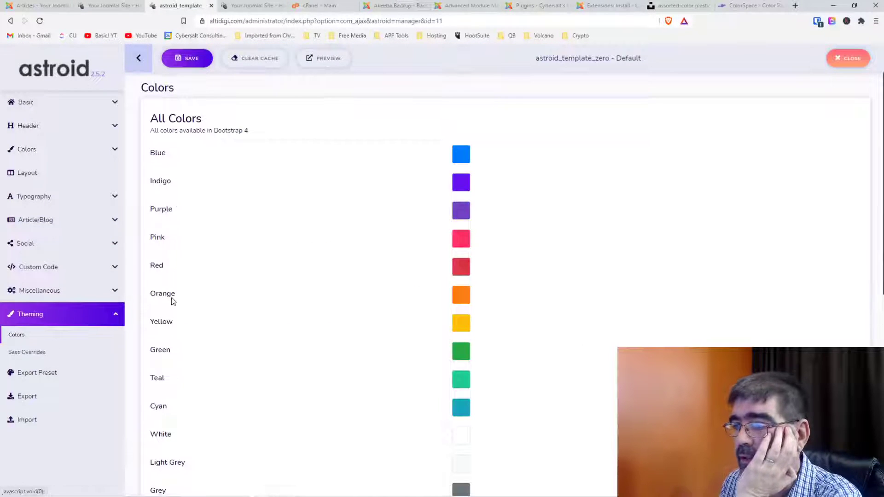
scroll(302, 252, "down", 7)
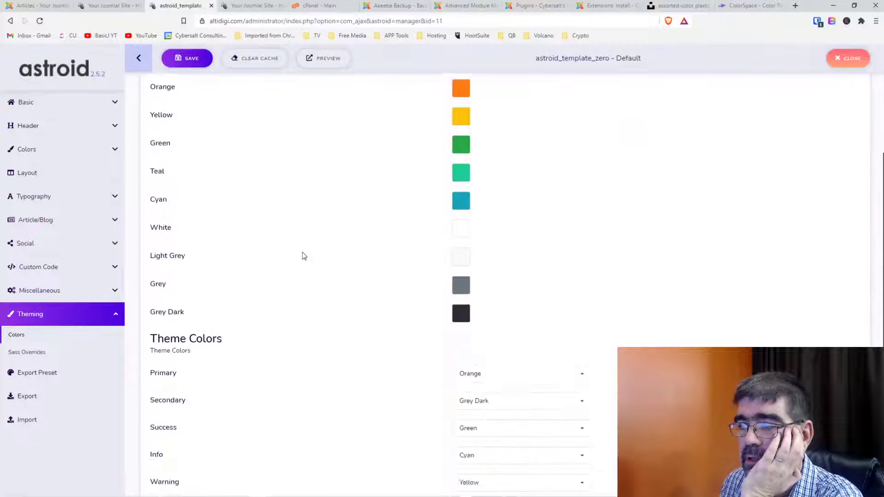
scroll(302, 252, "up", 6)
scroll(302, 252, "up", 1)
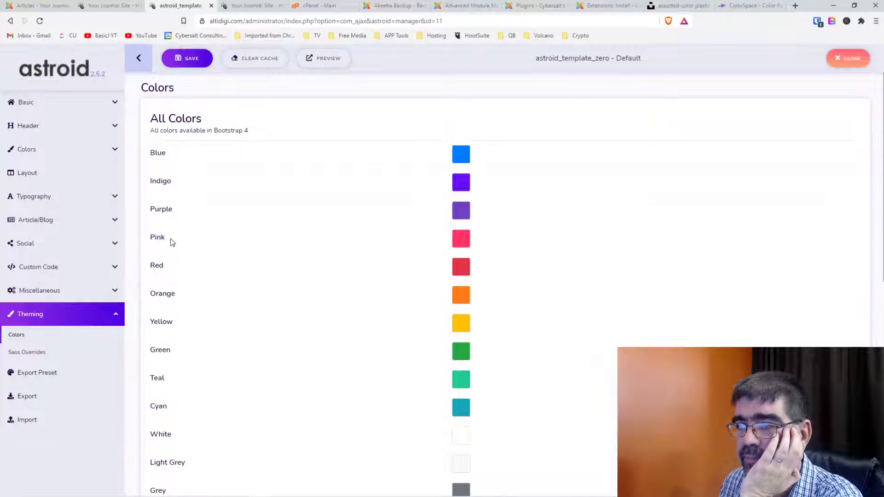
scroll(170, 238, "down", 8)
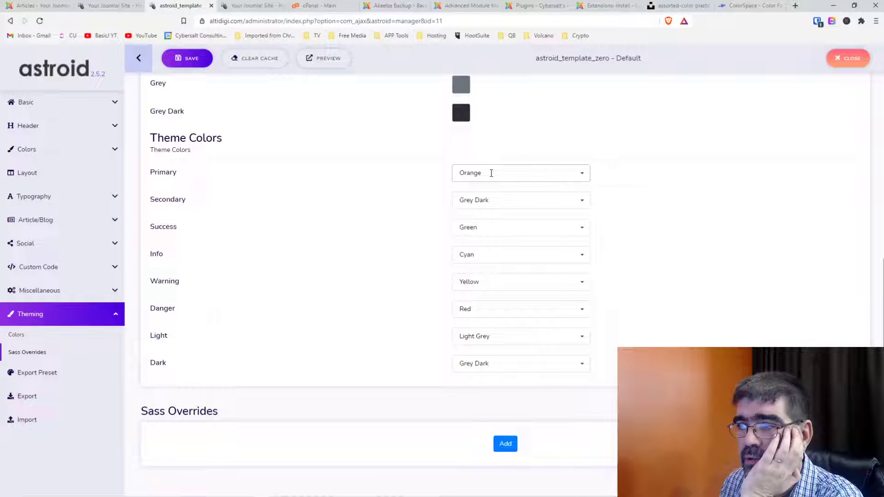
left_click(582, 203)
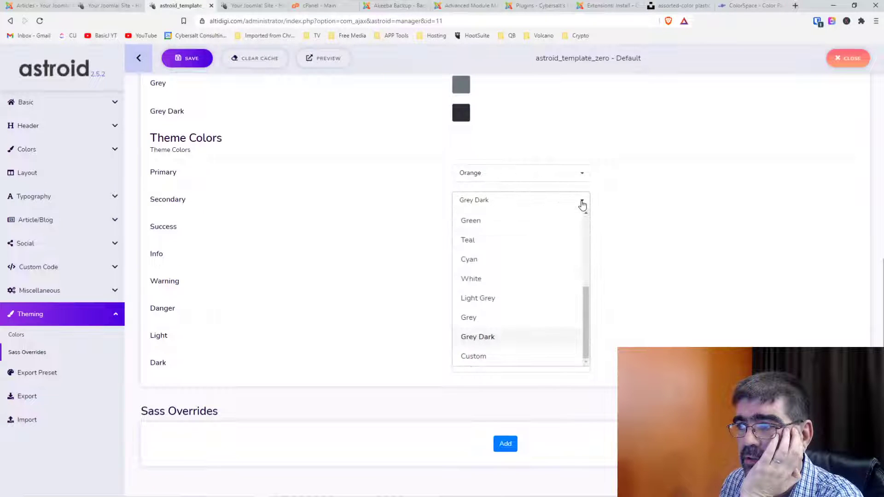
left_click(515, 357)
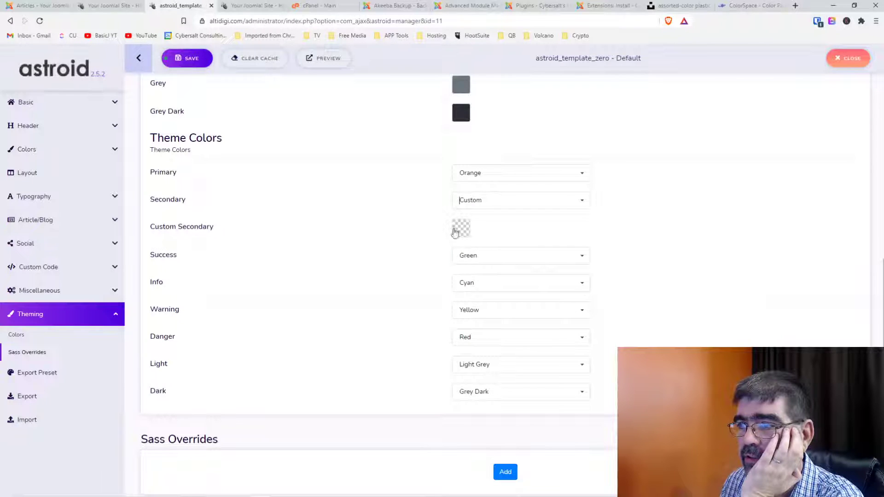
left_click(458, 232)
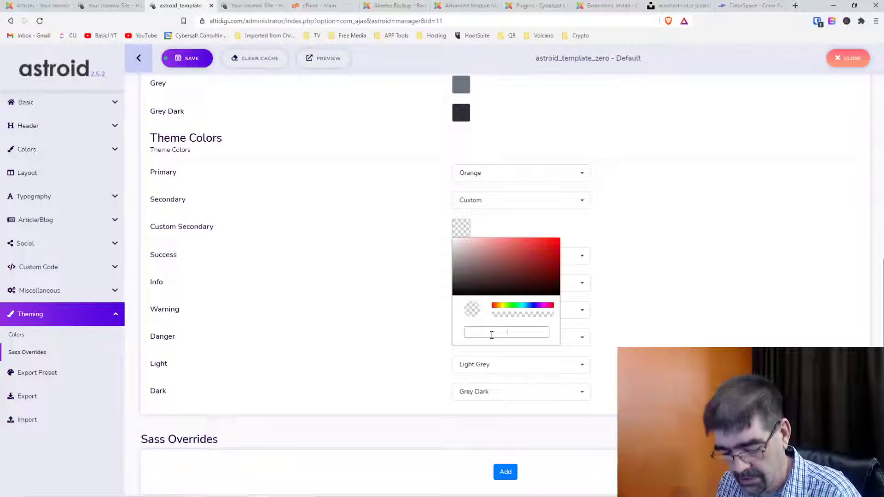
left_click(492, 332)
type("rgb(69, 85, 129)")
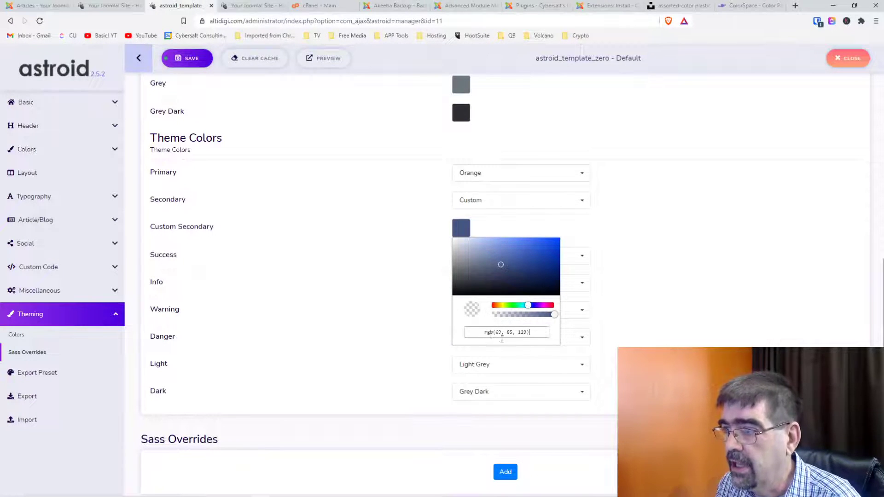
key("Return")
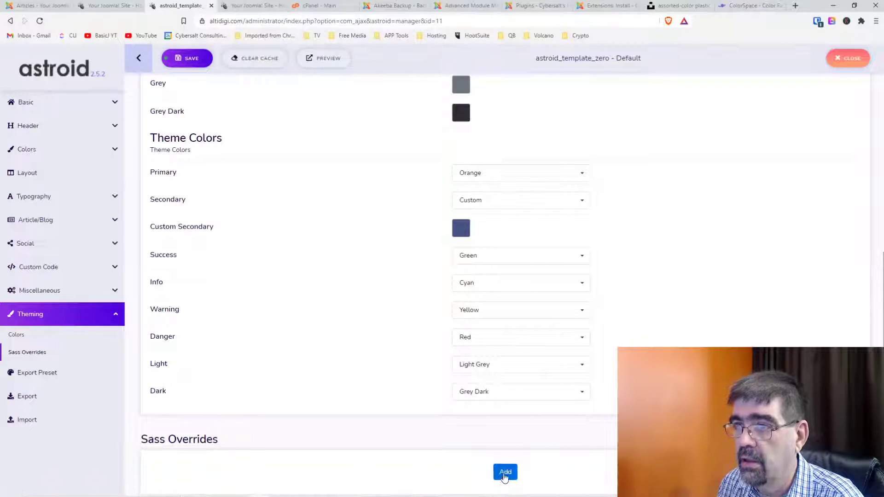
left_click(505, 475)
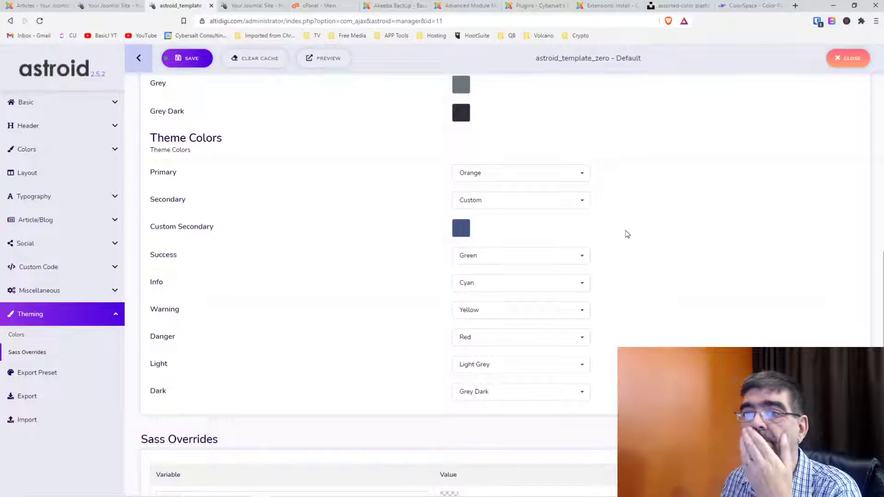
Reload the live site to check the new theme colours.
left_click(102, 6)
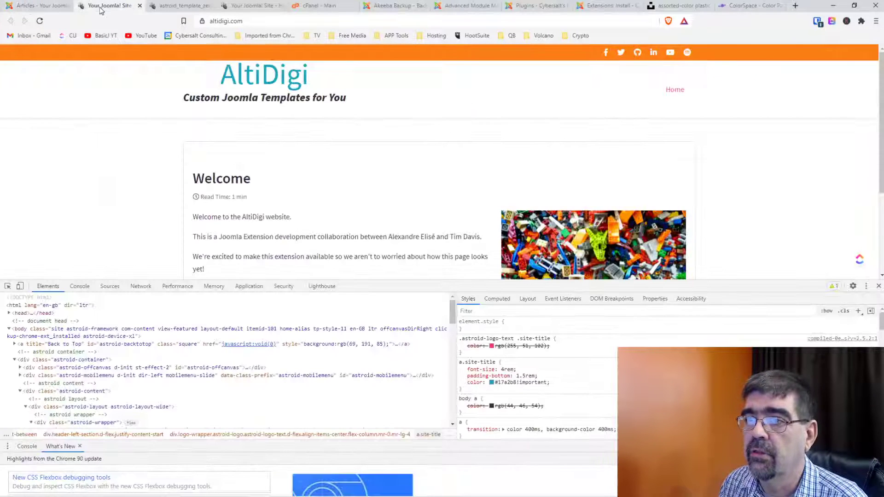
left_click(40, 22)
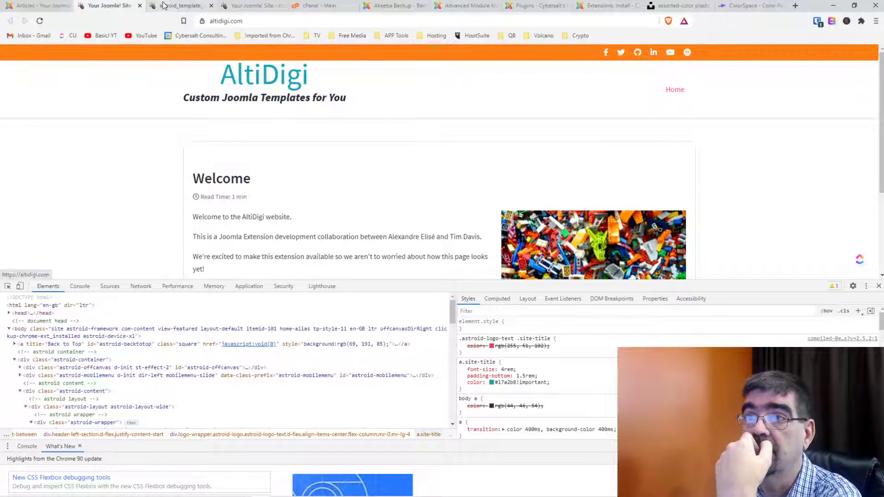
left_click(180, 6)
left_click(258, 6)
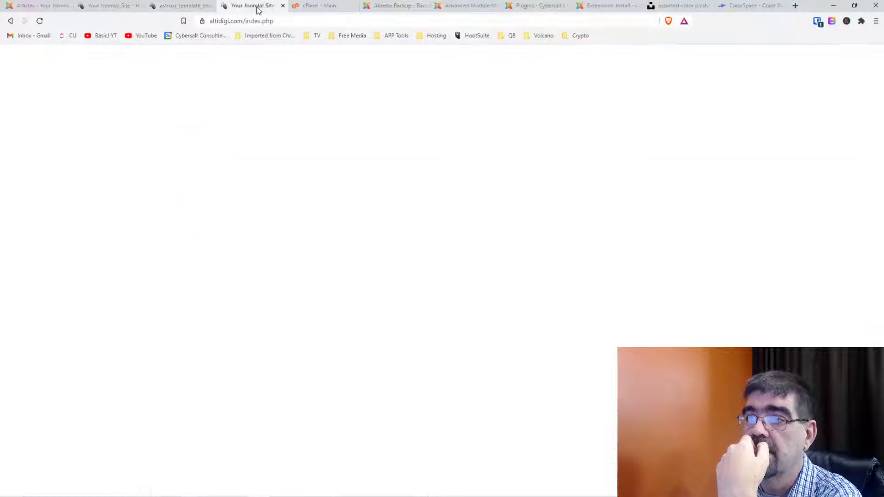
left_click(180, 5)
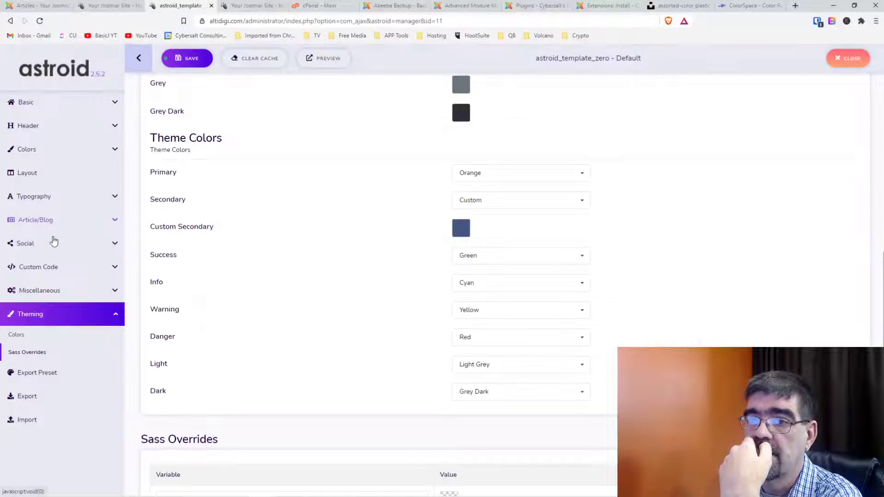
Change the site-title colour in Custom CSS from #17a2b8 to #fd7e14, clear the cache and reload.
left_click(46, 267)
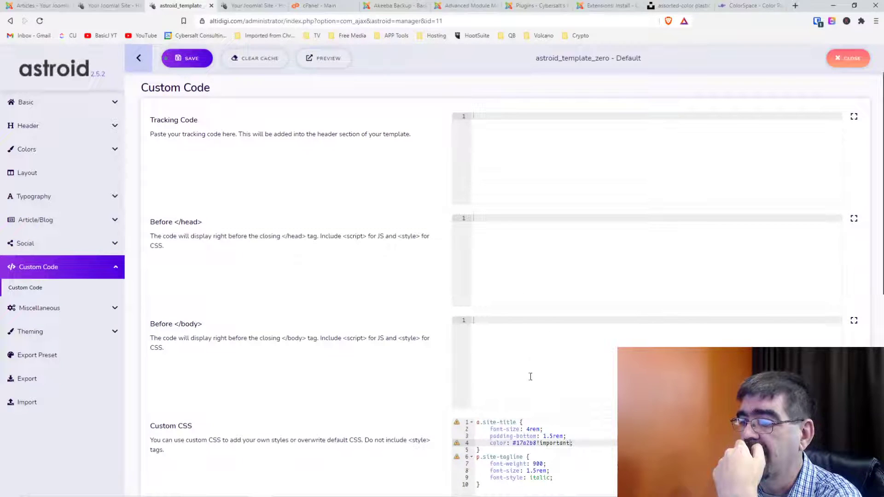
scroll(528, 364, "down", 2)
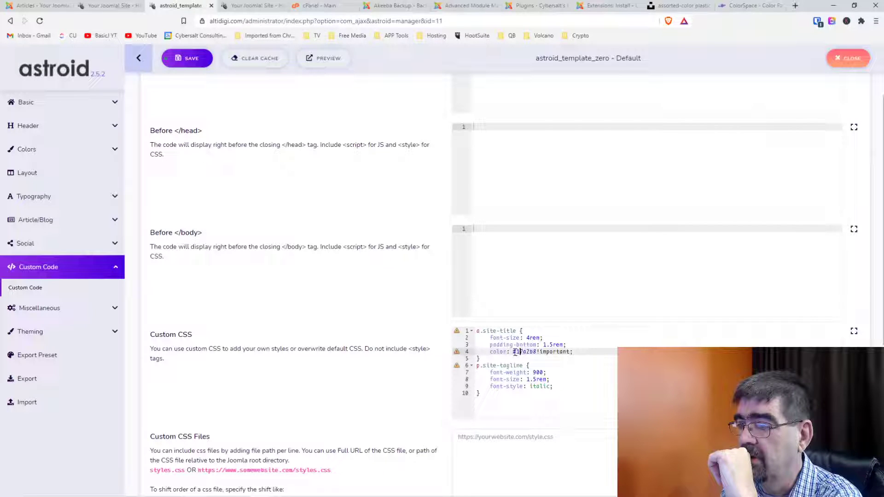
left_click_drag(513, 353, 535, 354)
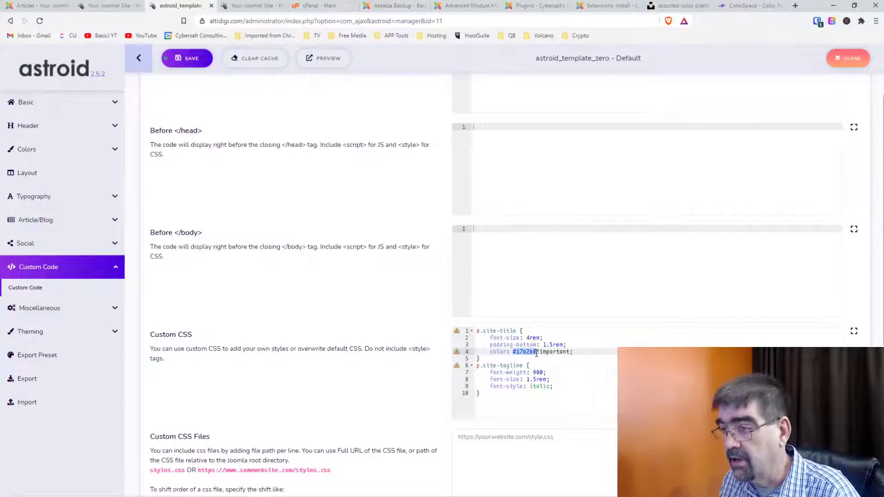
key("super+v")
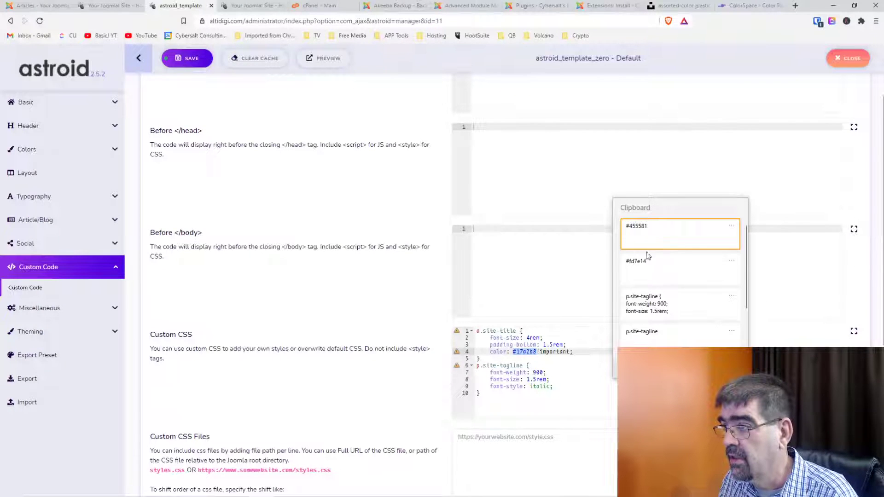
left_click(659, 270)
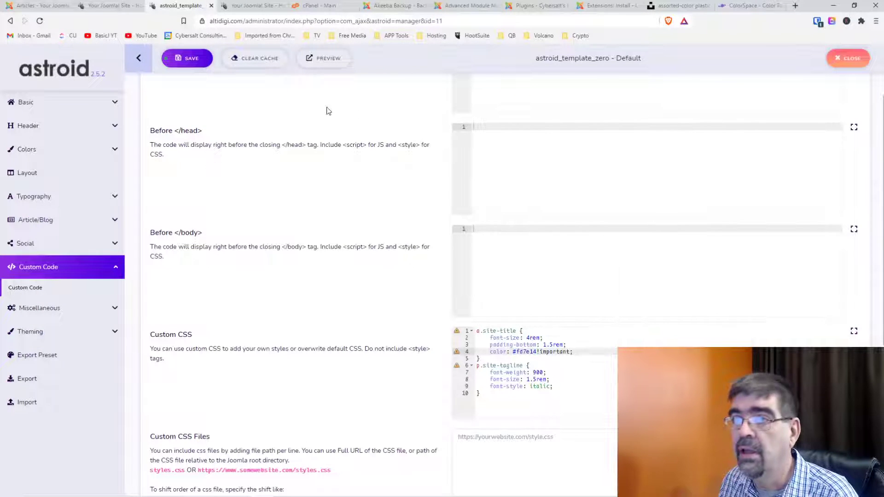
left_click(252, 58)
left_click(110, 6)
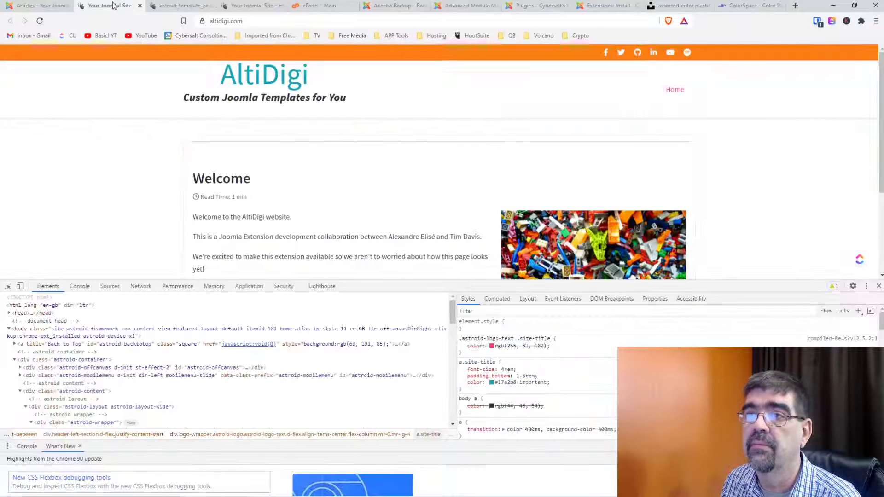
left_click(40, 21)
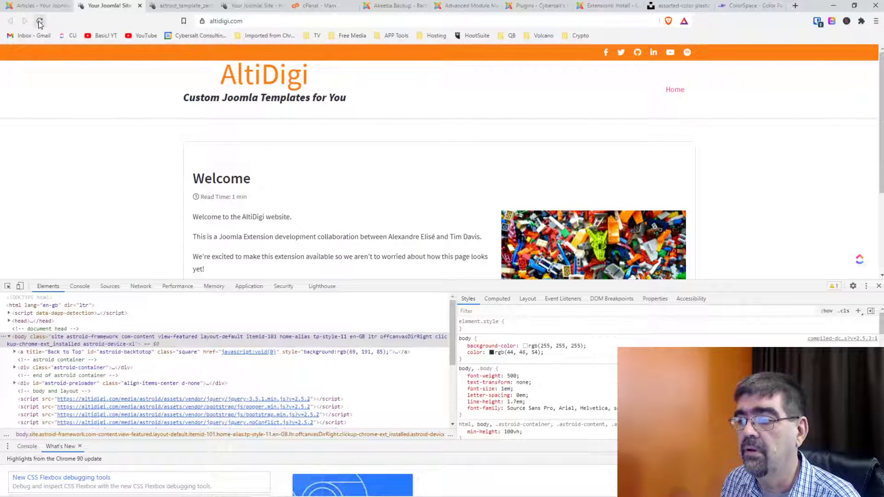
left_click(734, 10)
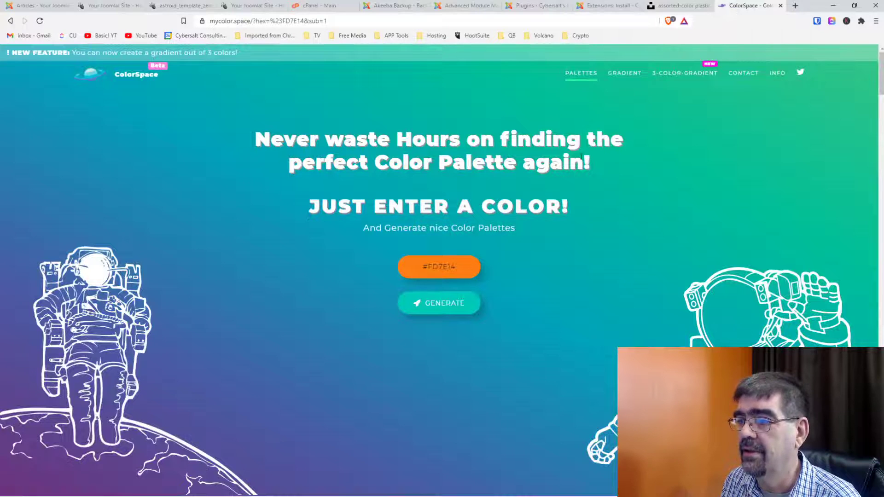
Replace #fd7e14 with #455581 on line 4 of the Custom CSS and save it.
scroll(566, 268, "down", 4)
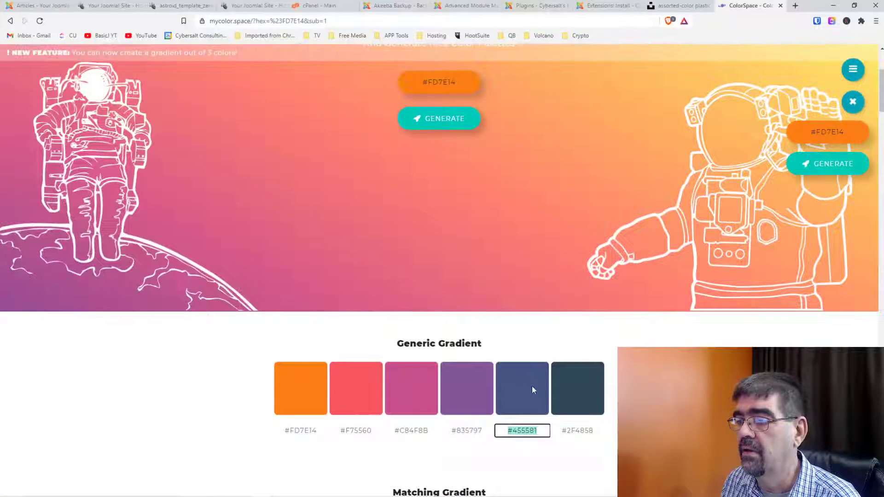
double_click(525, 431)
right_click(526, 435)
left_click(547, 332)
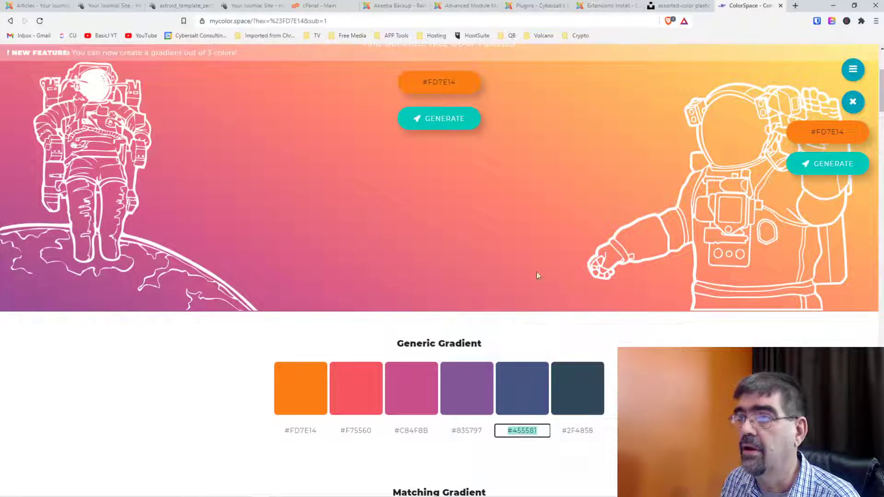
left_click(164, 7)
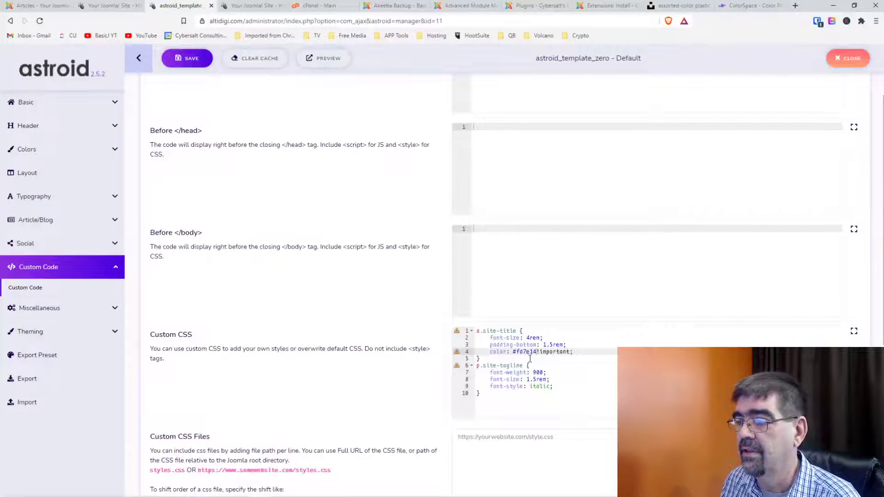
left_click_drag(513, 352, 531, 352)
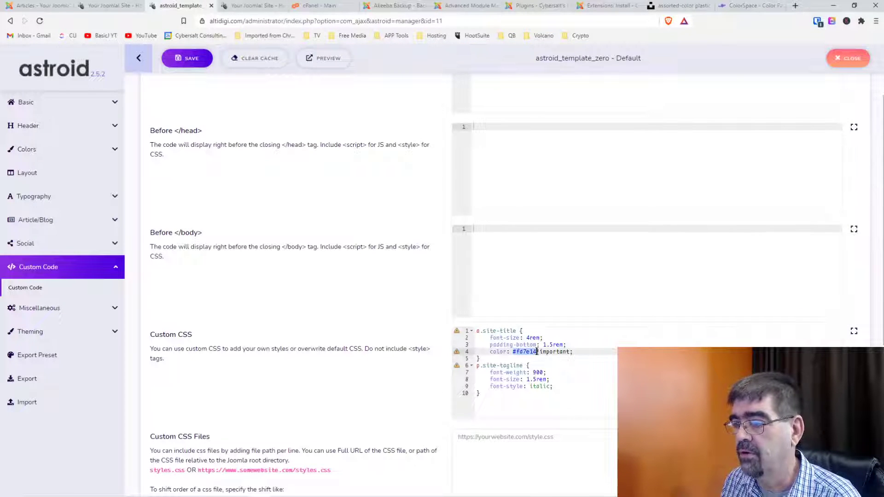
key("ctrl+v")
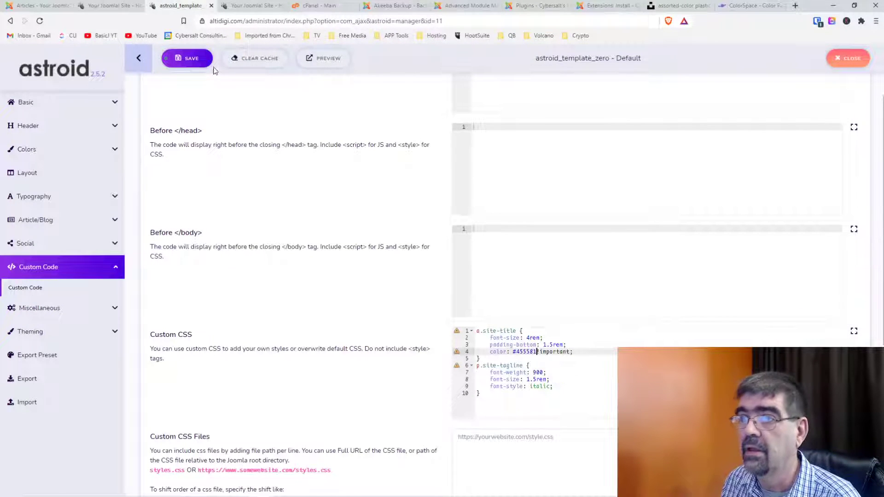
left_click(192, 59)
Reload the live AltiDigi site to confirm the #455581 title colour, re-saving the template settings.
left_click(108, 6)
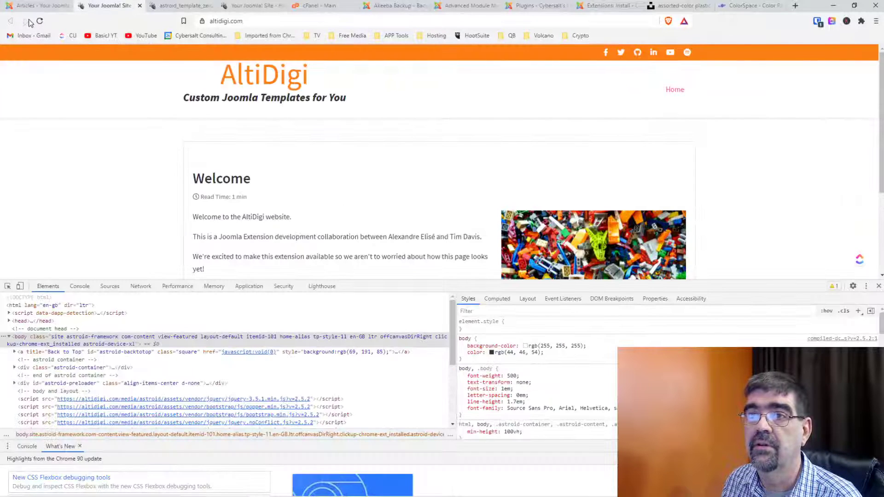
left_click(40, 22)
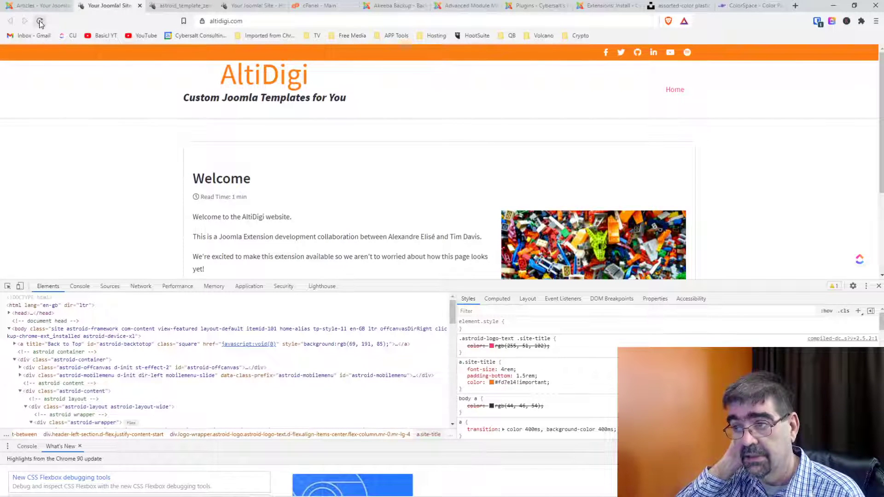
left_click(162, 8)
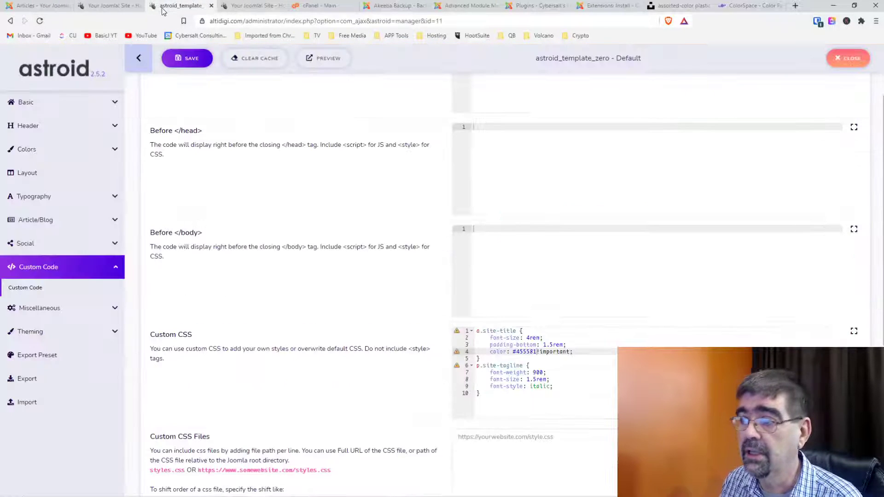
left_click(187, 59)
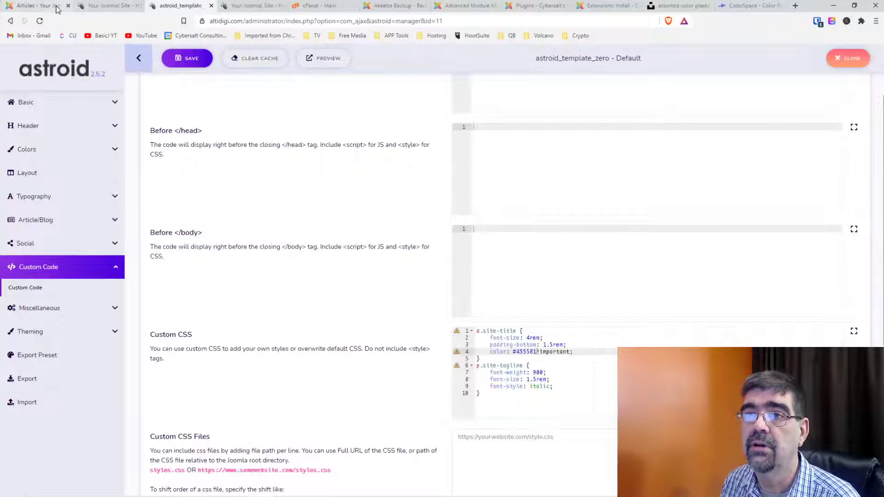
left_click(112, 7)
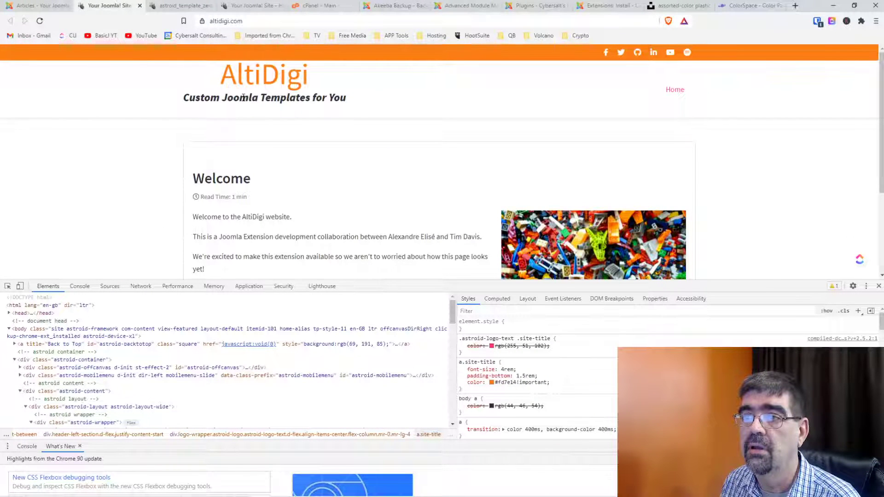
left_click(174, 6)
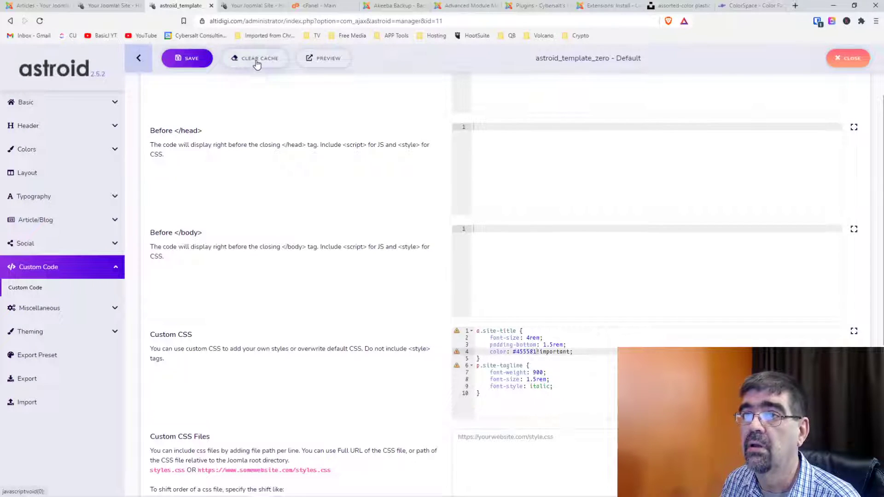
left_click(103, 5)
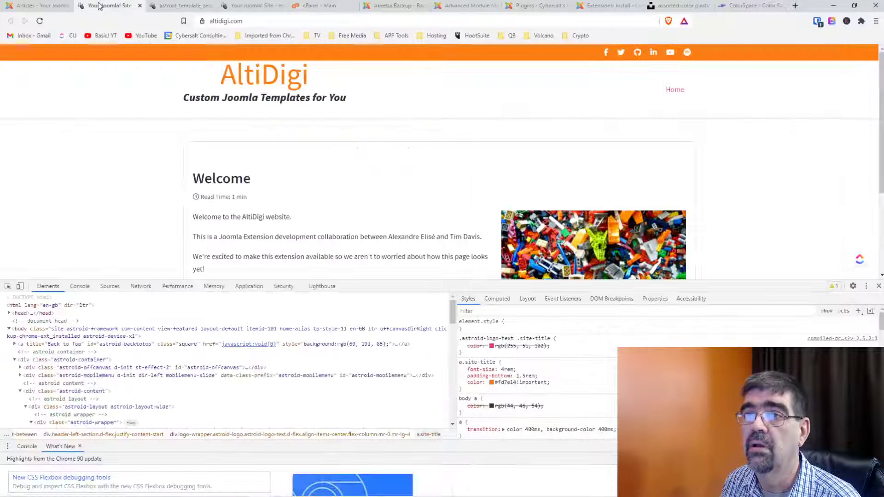
left_click(257, 21)
key("Return")
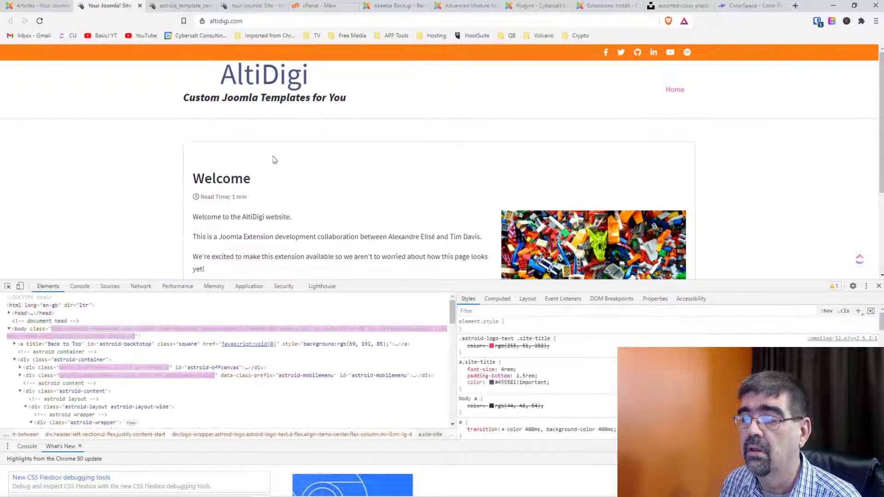
left_click(189, 10)
left_click(248, 8)
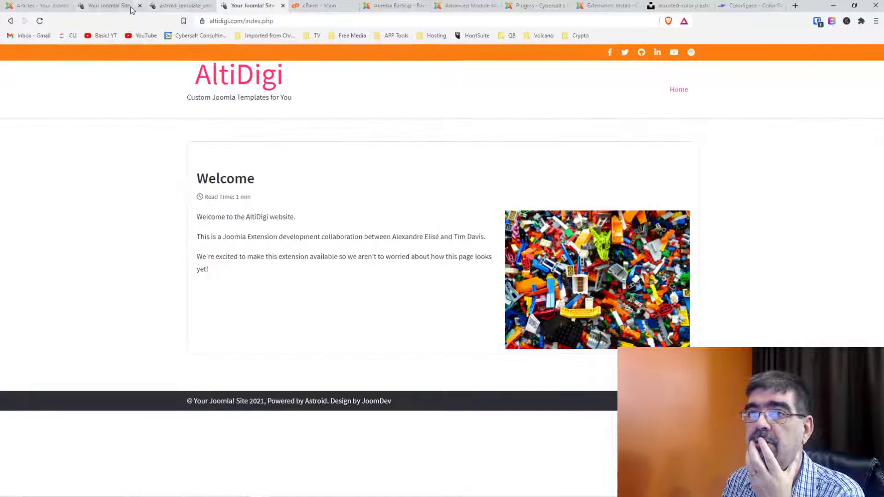
Scroll the live front page down to inspect the footer copyright line.
left_click(113, 9)
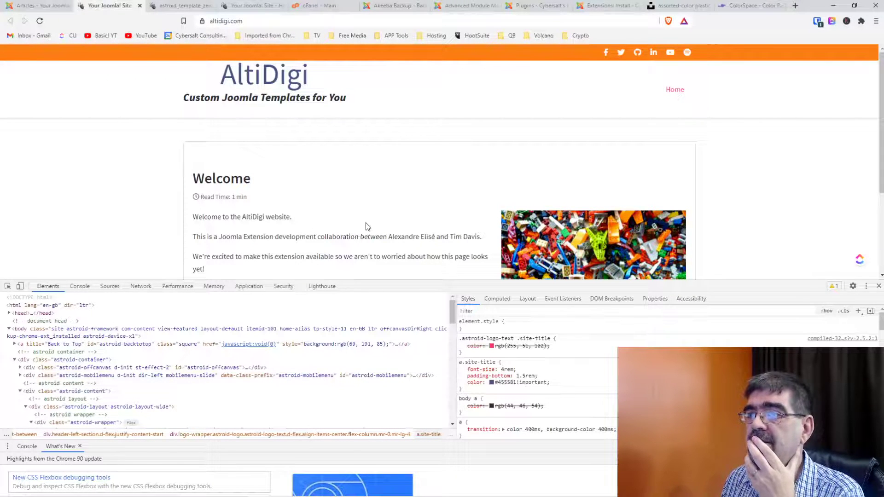
scroll(368, 222, "down", 3)
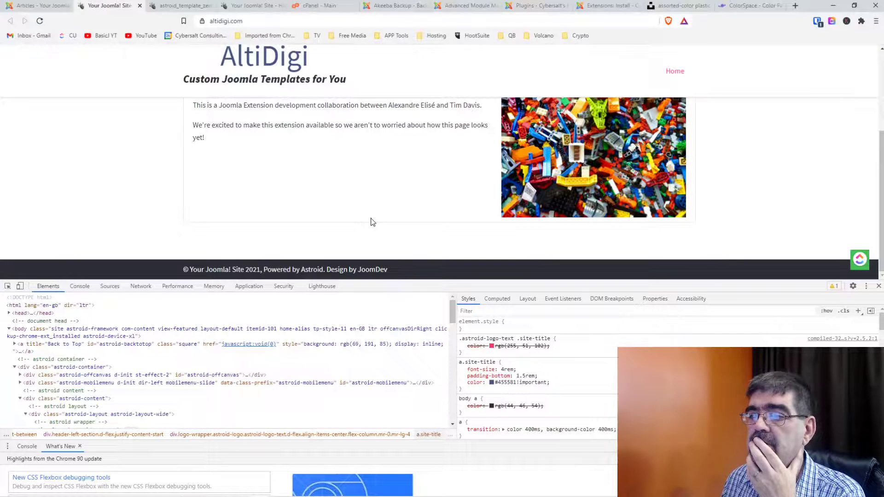
scroll(371, 222, "up", 3)
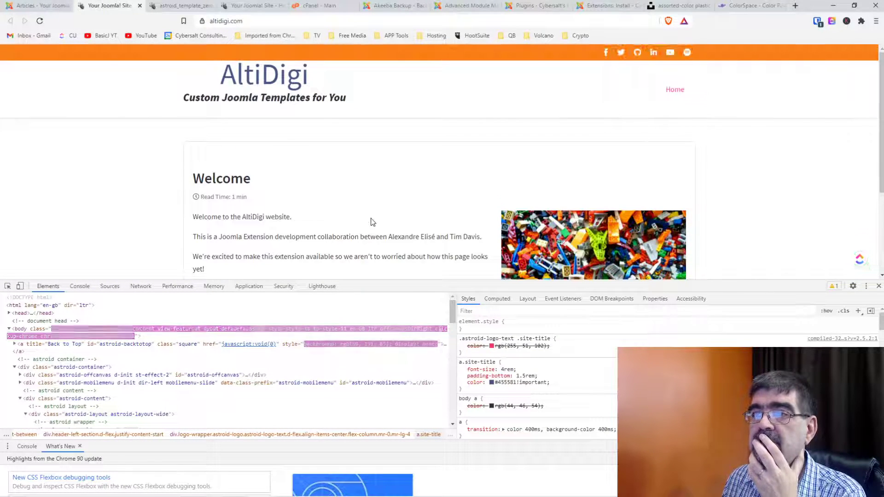
scroll(371, 221, "down", 3)
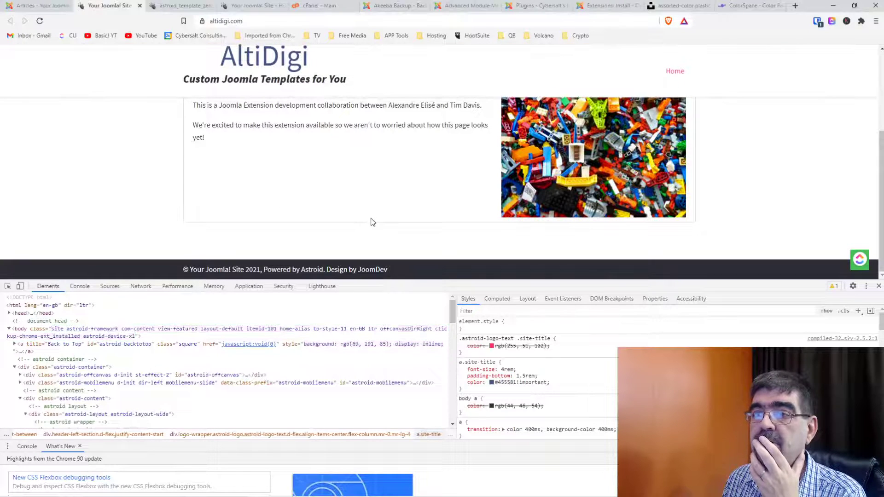
left_click(168, 7)
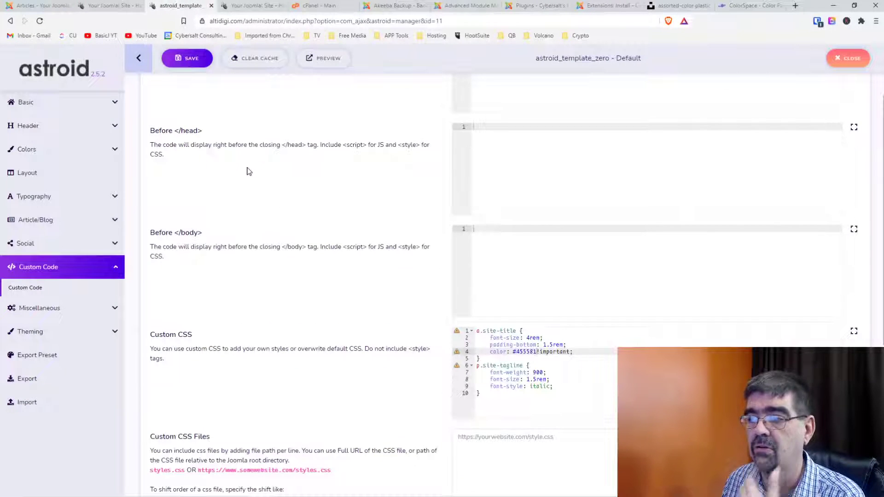
Review the Miscellaneous > Copyright settings against the live pages, then open the Layout builder.
left_click(55, 308)
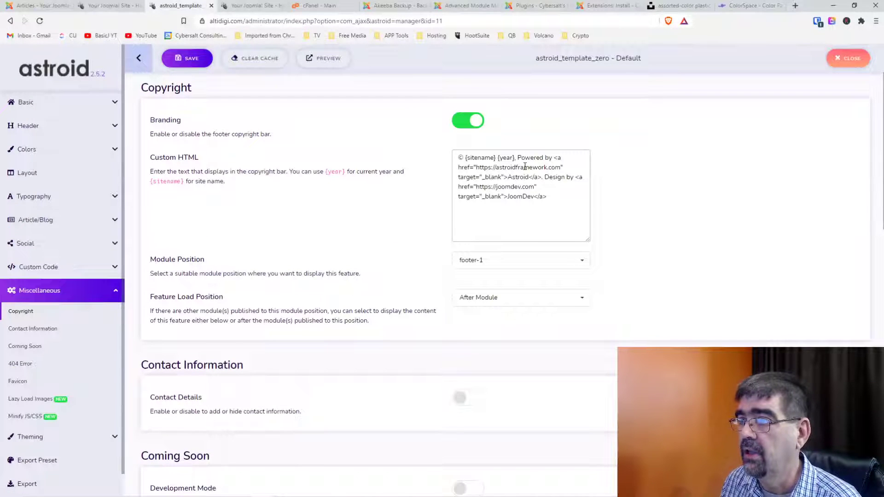
scroll(357, 205, "down", 5)
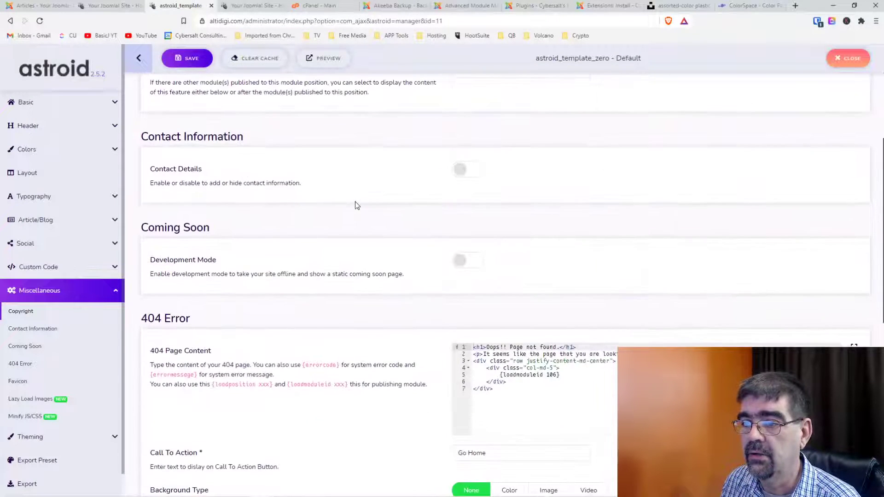
scroll(357, 205, "down", 8)
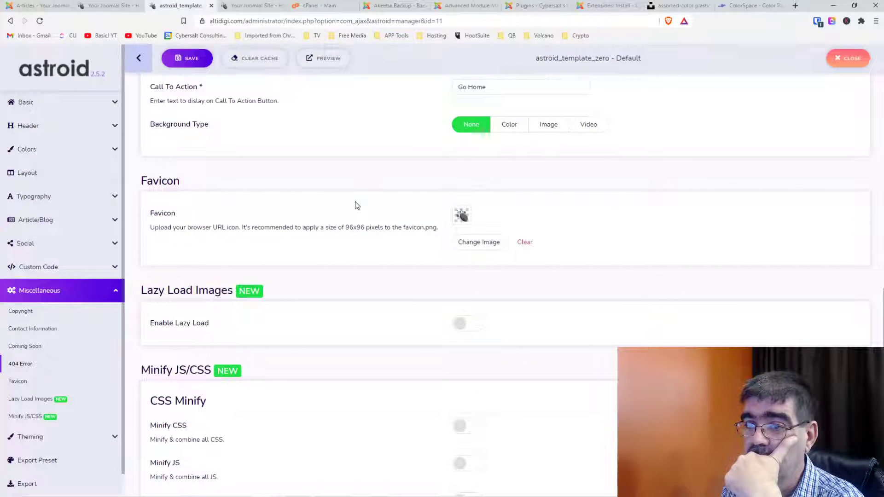
scroll(357, 205, "down", 1)
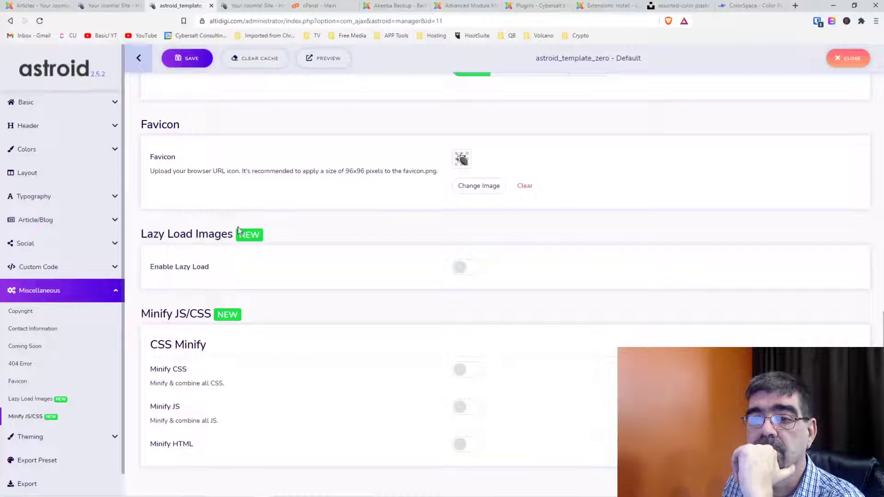
left_click(251, 6)
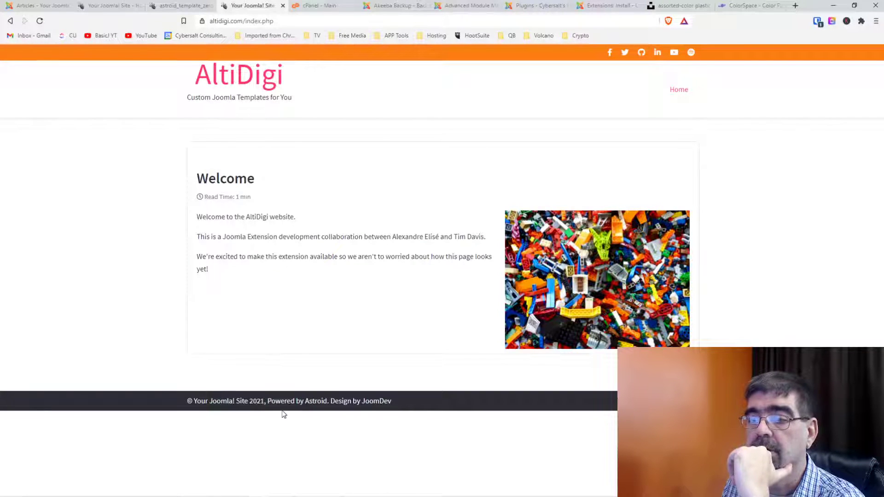
left_click(108, 6)
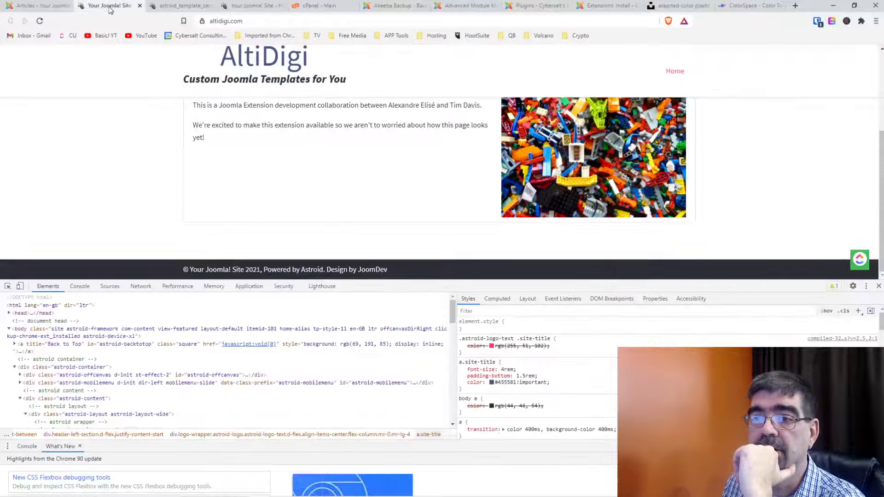
left_click(166, 6)
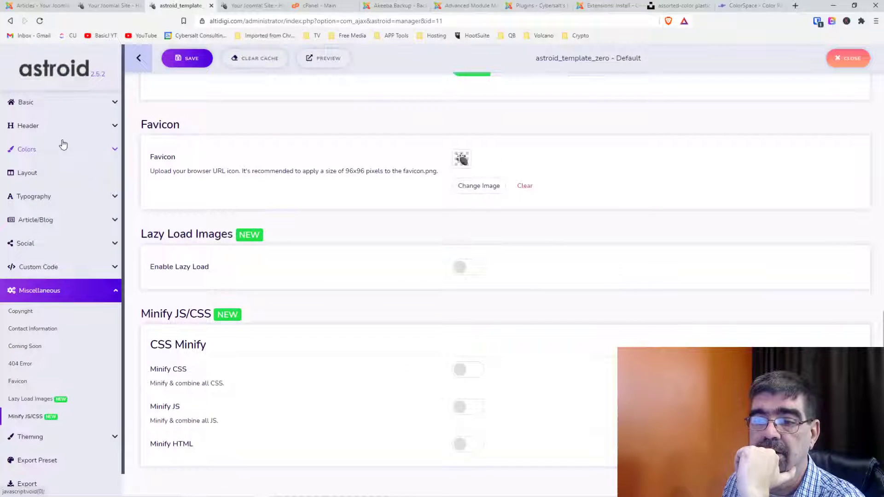
scroll(64, 149, "down", 1)
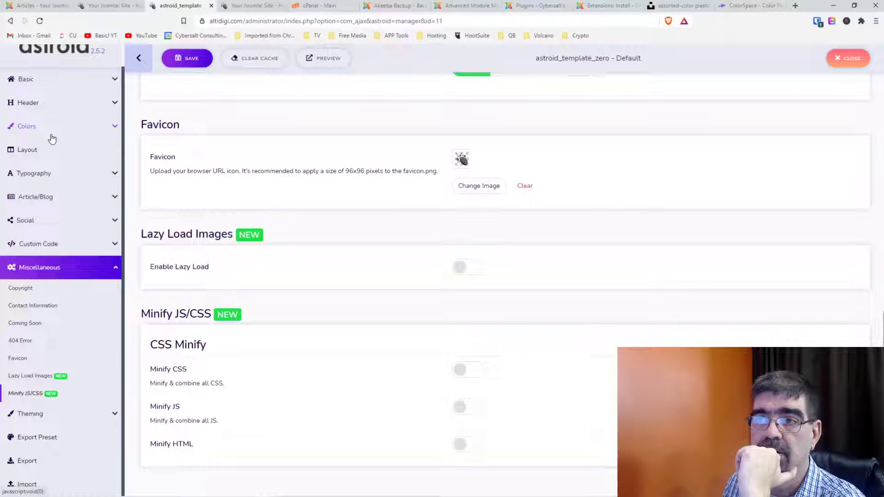
left_click(39, 150)
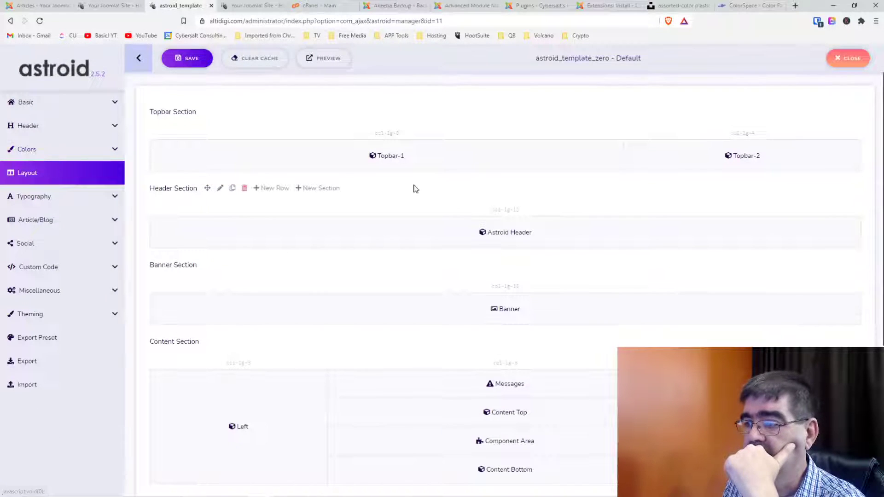
Browse the Basic, Header, Custom Code and Copyright template settings, then view the live site.
scroll(414, 188, "down", 4)
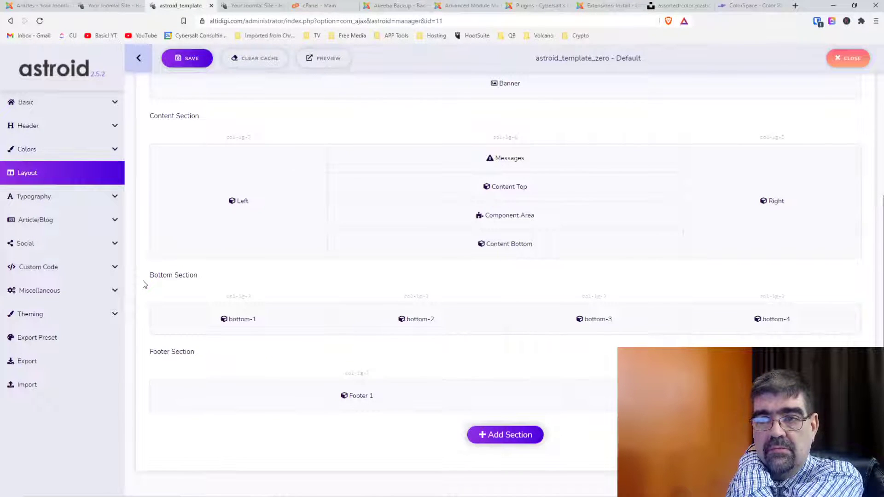
left_click(57, 106)
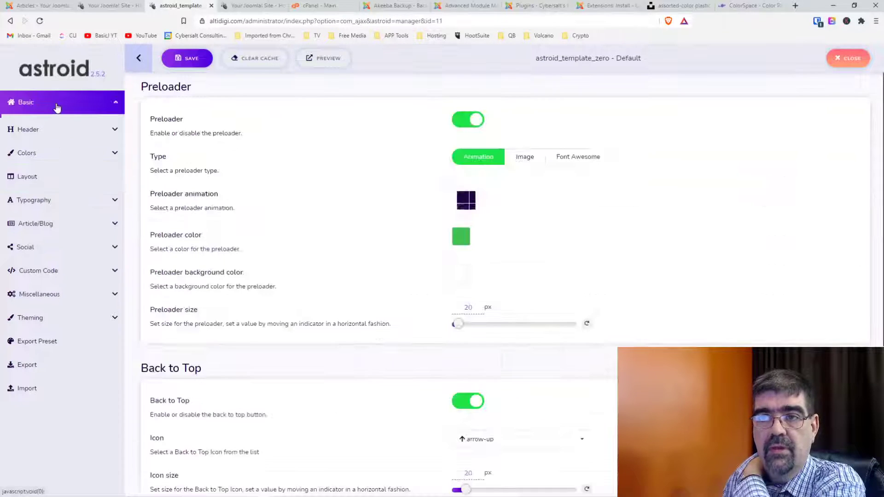
left_click(57, 197)
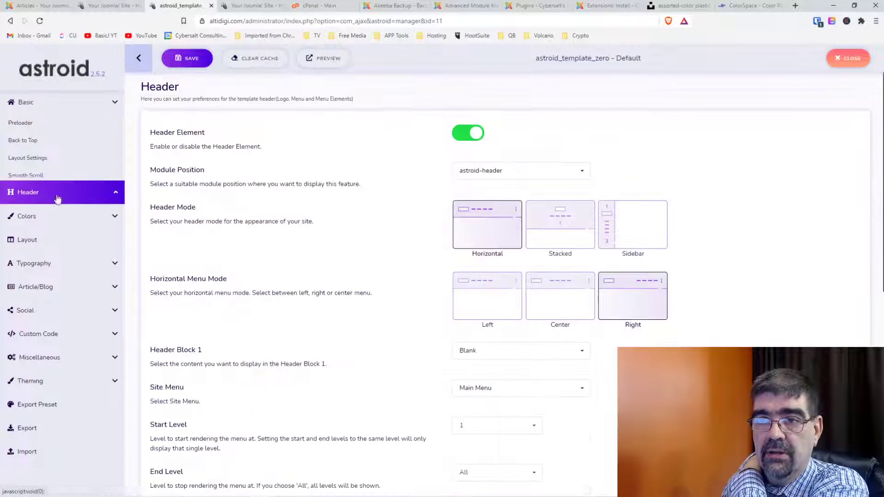
scroll(316, 237, "down", 10)
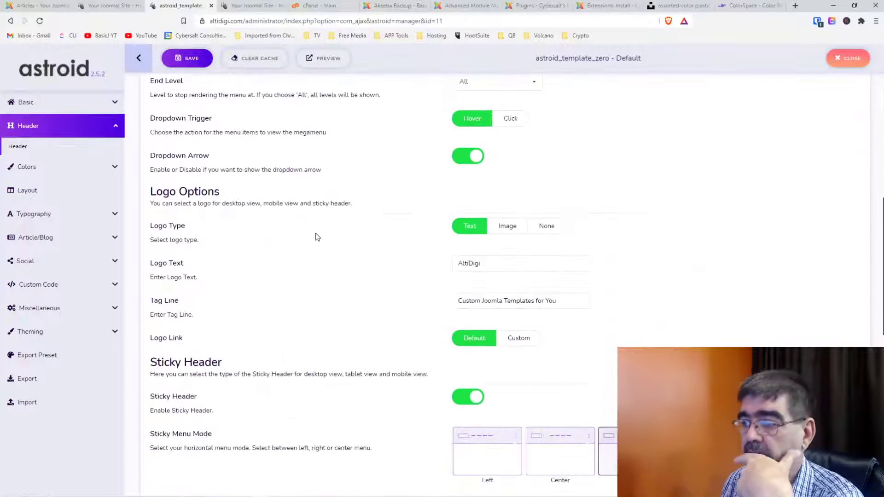
scroll(316, 237, "down", 10)
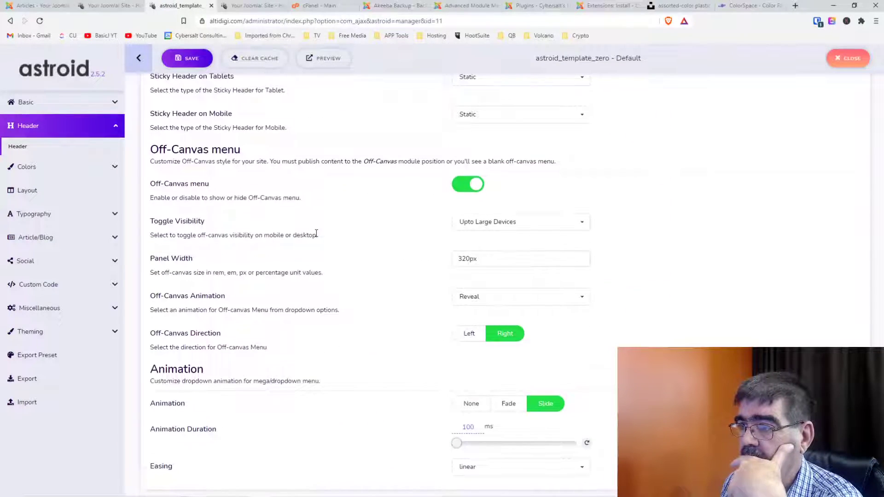
scroll(316, 237, "up", 9)
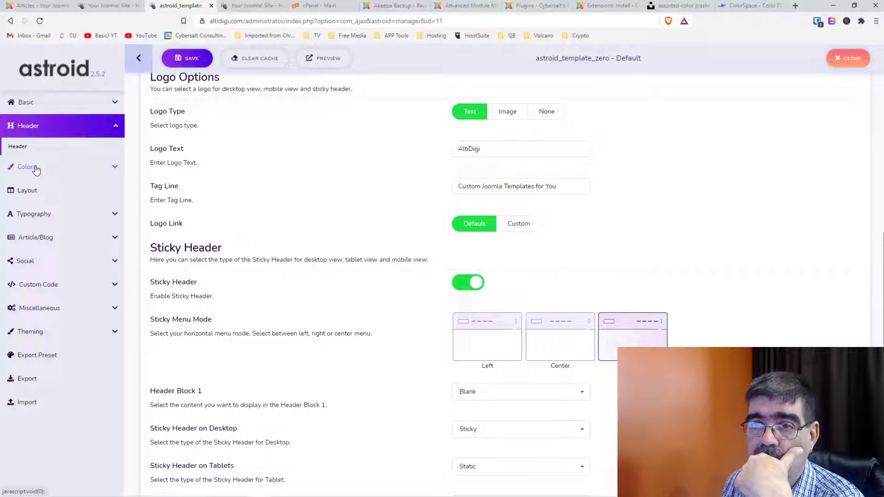
left_click(62, 283)
scroll(226, 284, "down", 2)
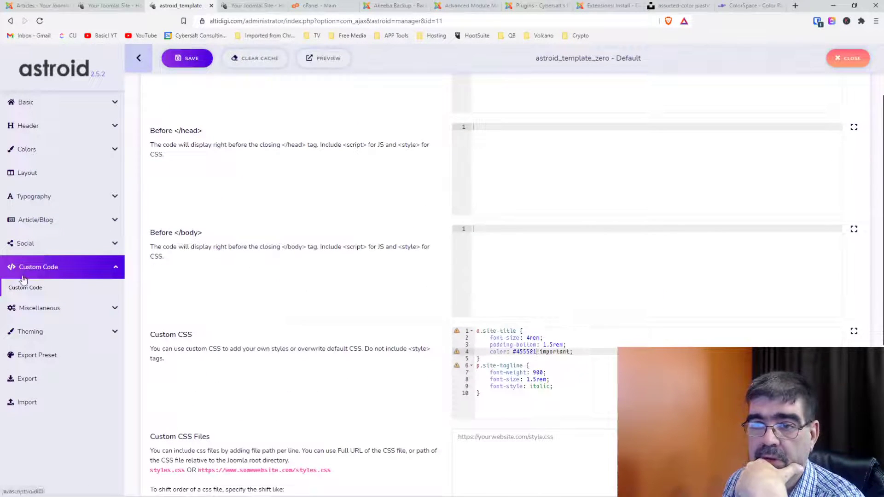
left_click(36, 309)
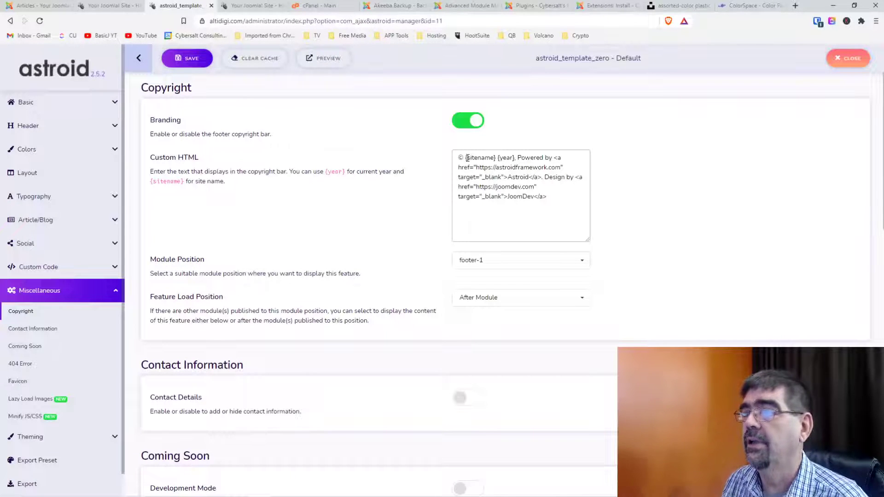
left_click(106, 8)
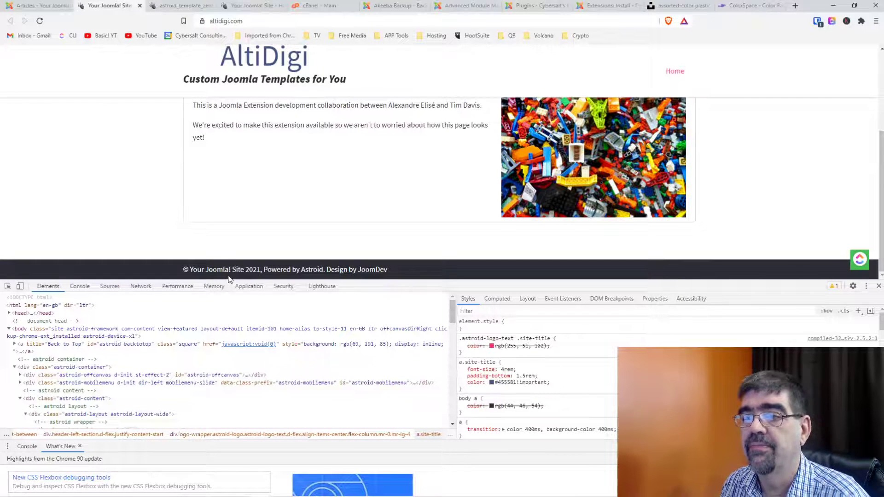
Set the Global Configuration Site Name to 'AltiDigi - Custom Joomla Extensions for You' and save.
left_click(22, 7)
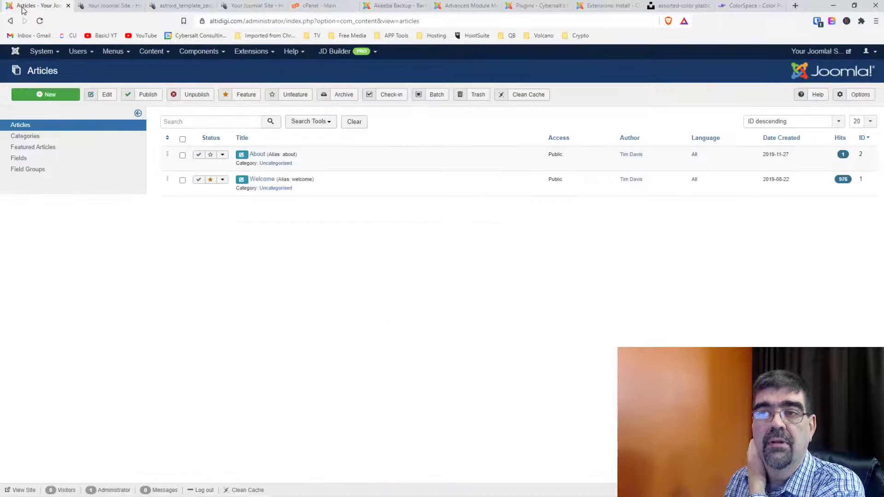
left_click(41, 52)
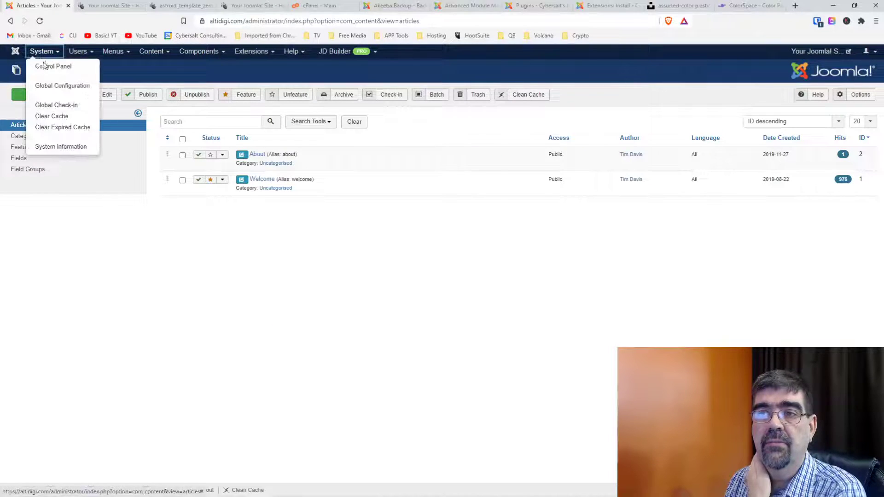
left_click(53, 88)
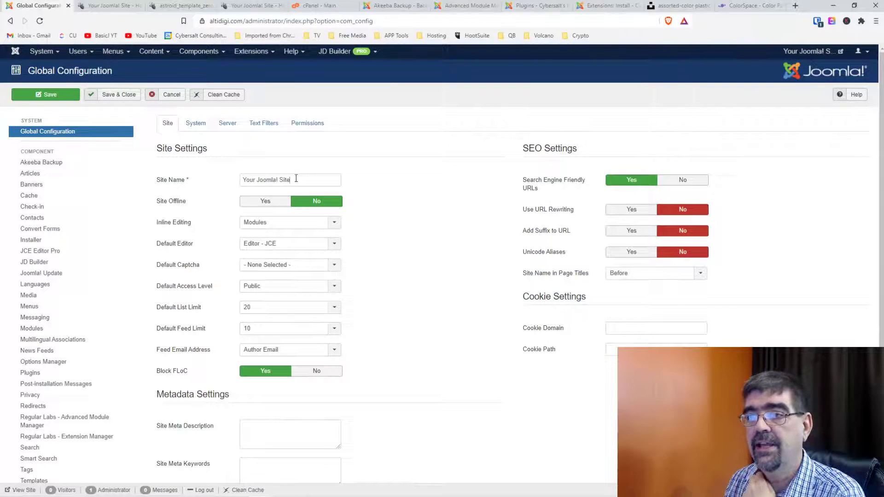
left_click_drag(296, 179, 222, 182)
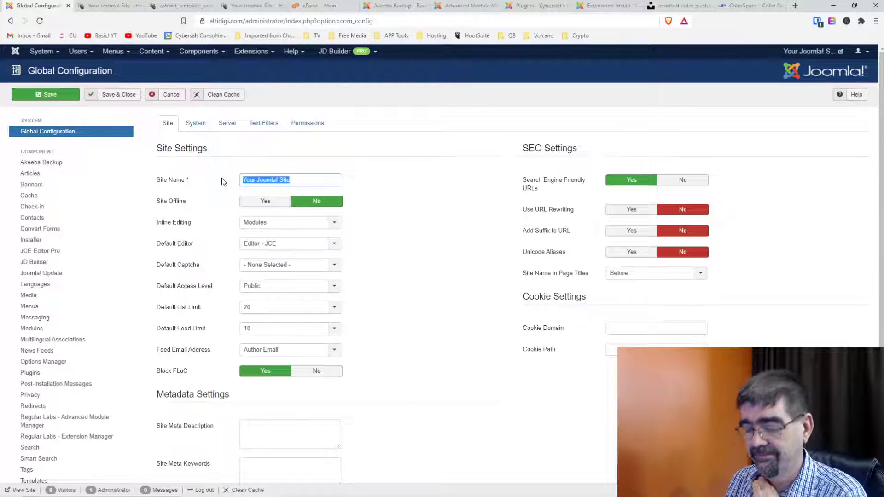
type("Alti")
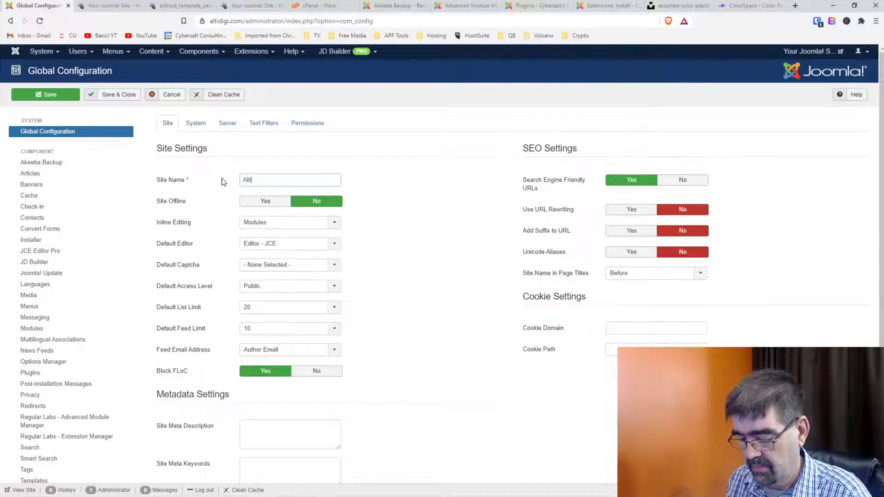
type("Digi")
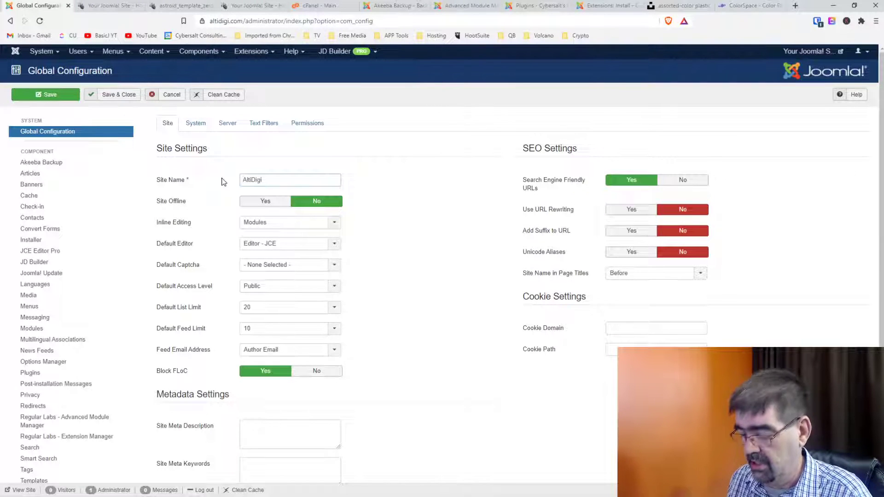
type(" - Joomla")
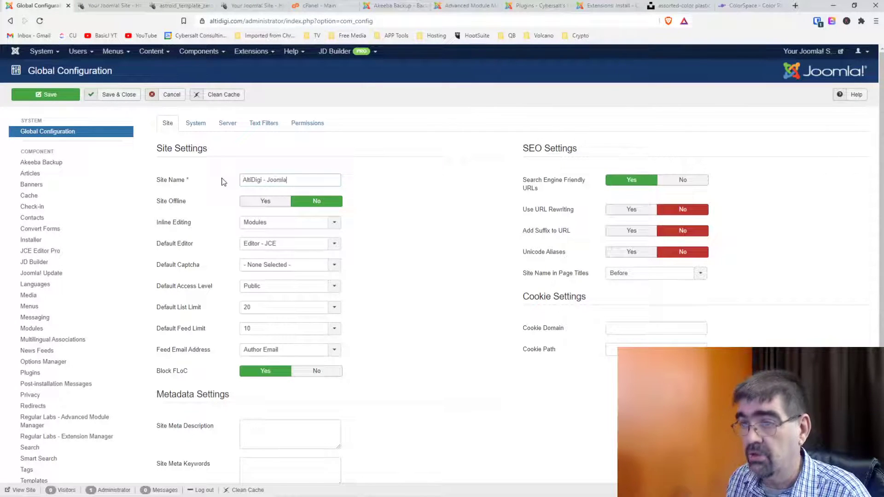
key("BackSpace")
key("BackSpace")
key("BackSpace")
key("BackSpace")
key("BackSpace")
key("BackSpace")
type("Cust")
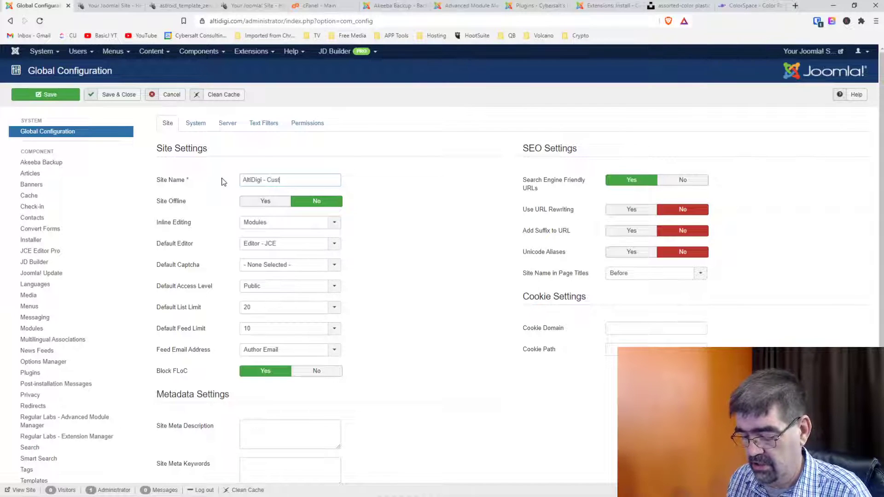
type("om Joomla Ex")
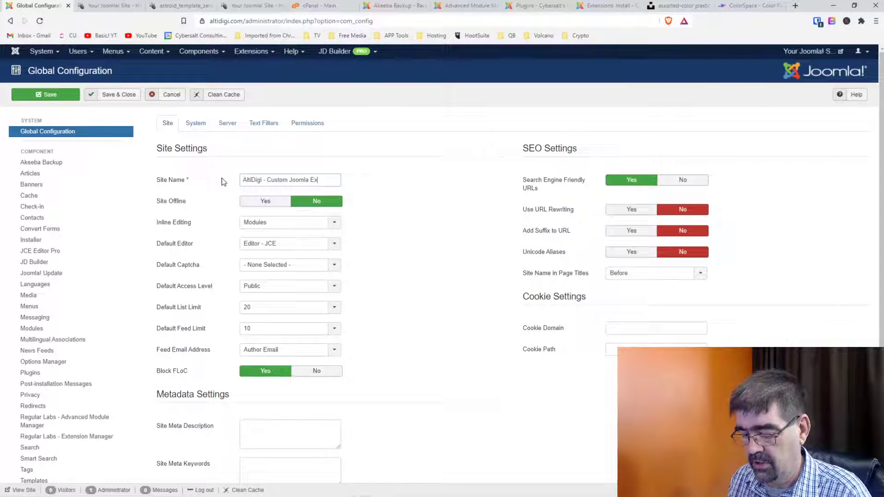
type("tensions f")
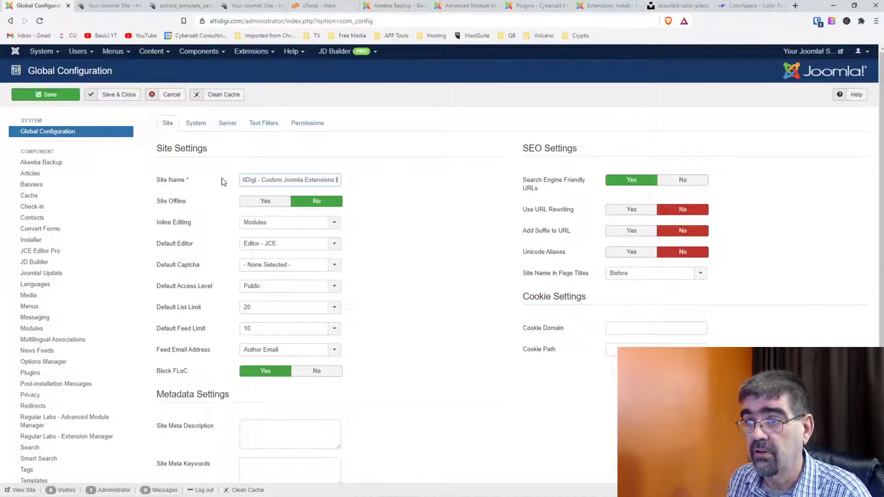
type("or YOu")
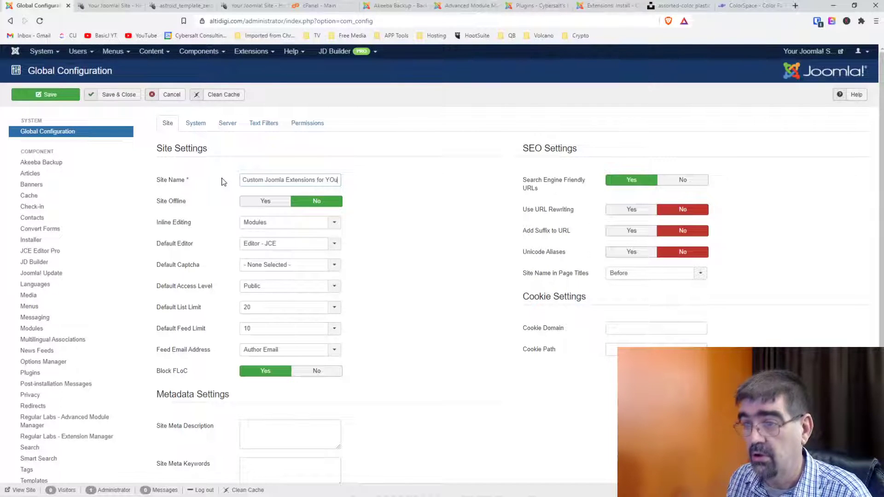
key("BackSpace")
key("BackSpace")
type("ou")
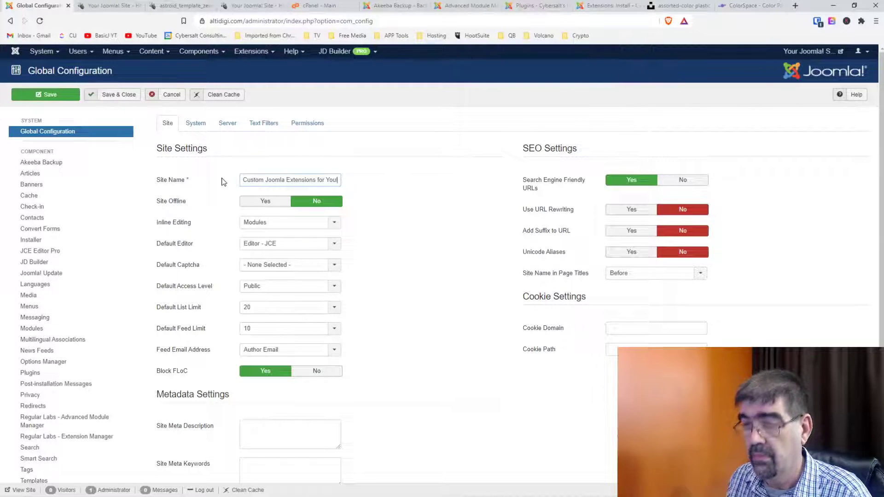
left_click(52, 100)
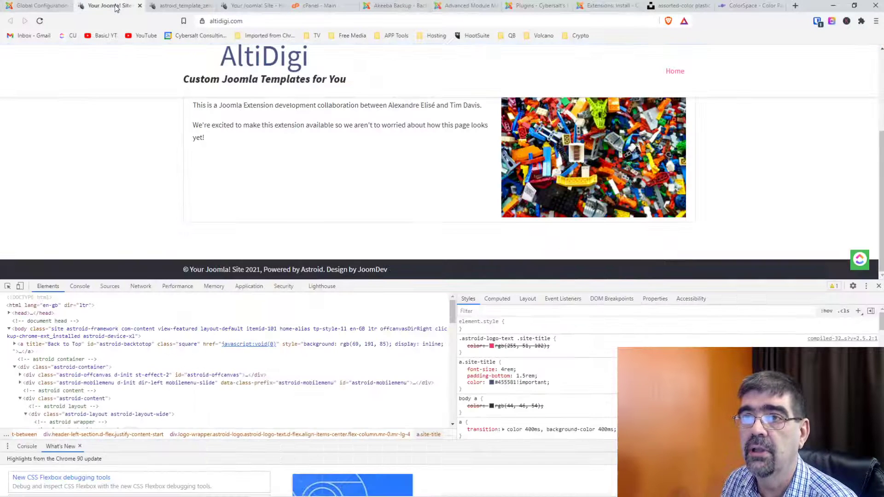
left_click(110, 6)
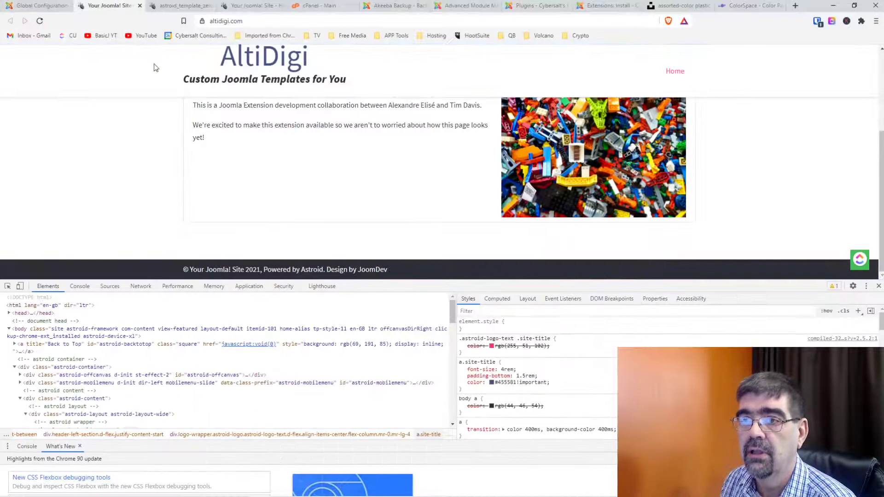
Reload the live site so the footer shows 'AltiDigi - Custom Joomla Extensions for You!'.
left_click(176, 7)
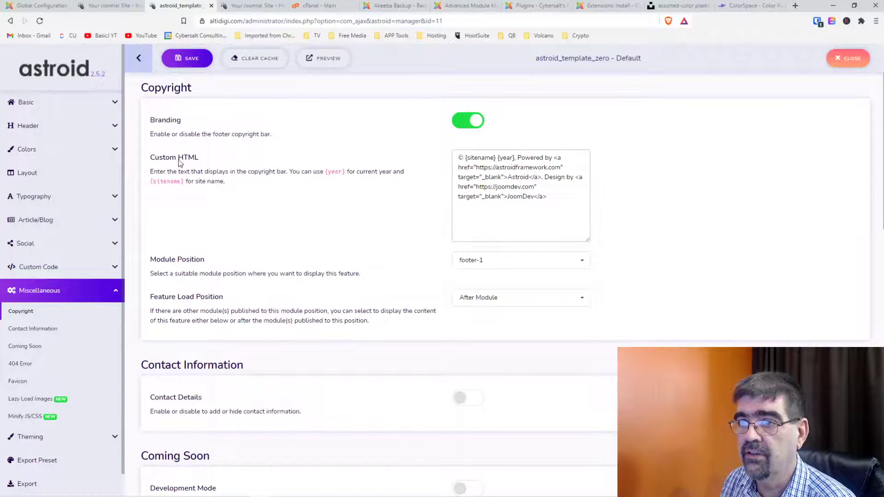
left_click(486, 163)
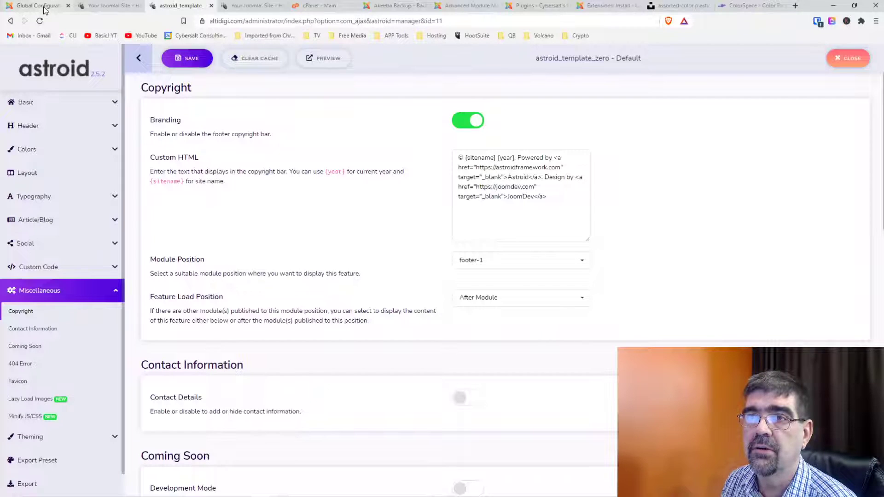
left_click(95, 6)
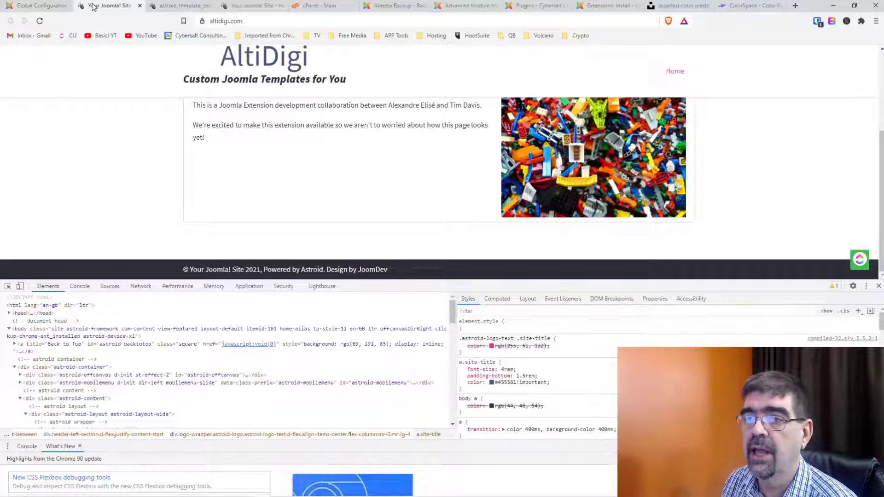
left_click(39, 20)
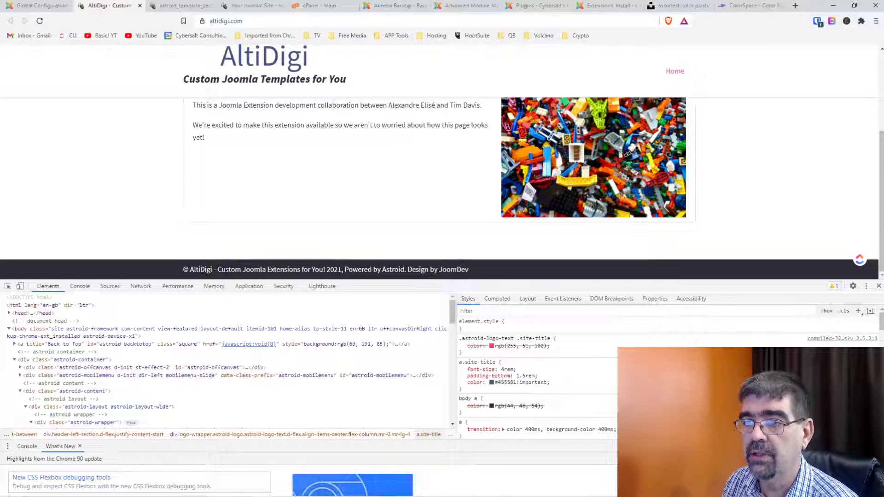
Replace {sitename} in the copyright Custom HTML with 'AltiDigi.com' and save.
left_click(207, 6)
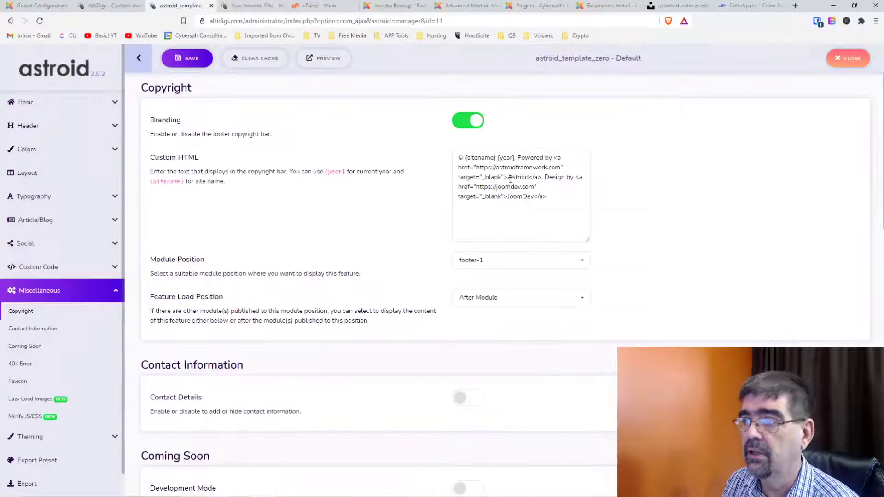
left_click_drag(496, 158, 465, 158)
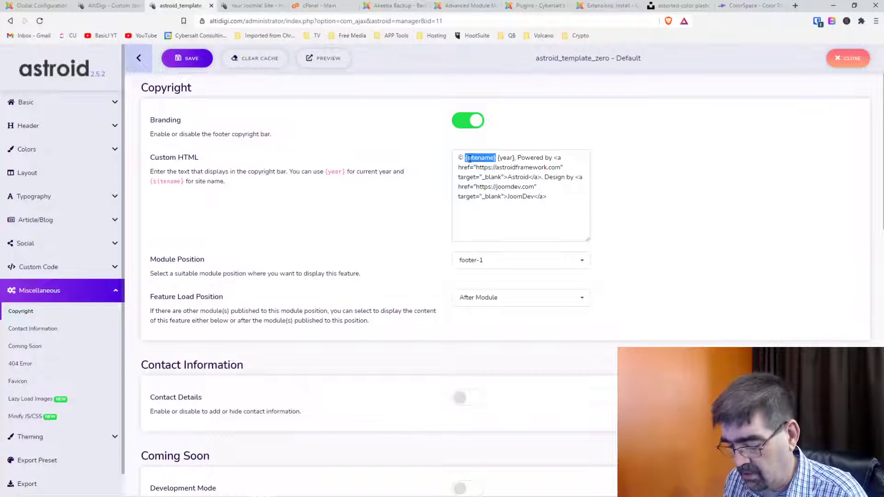
type("AltiDigi")
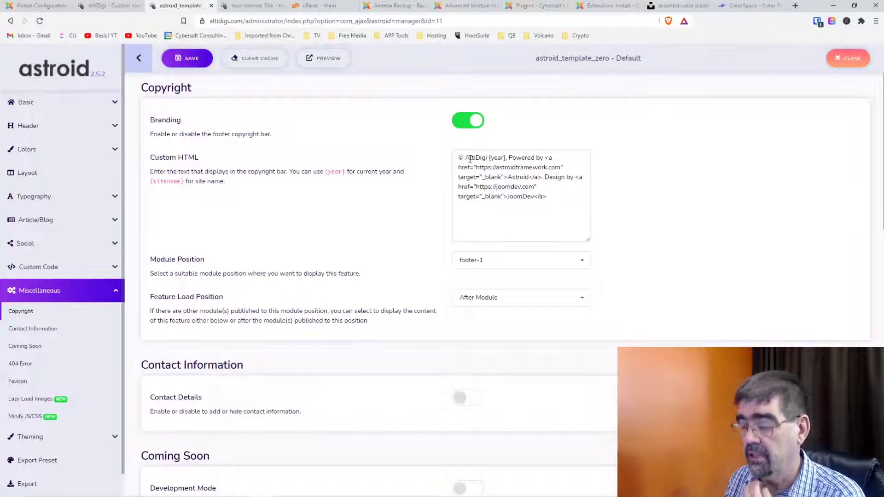
type(".com")
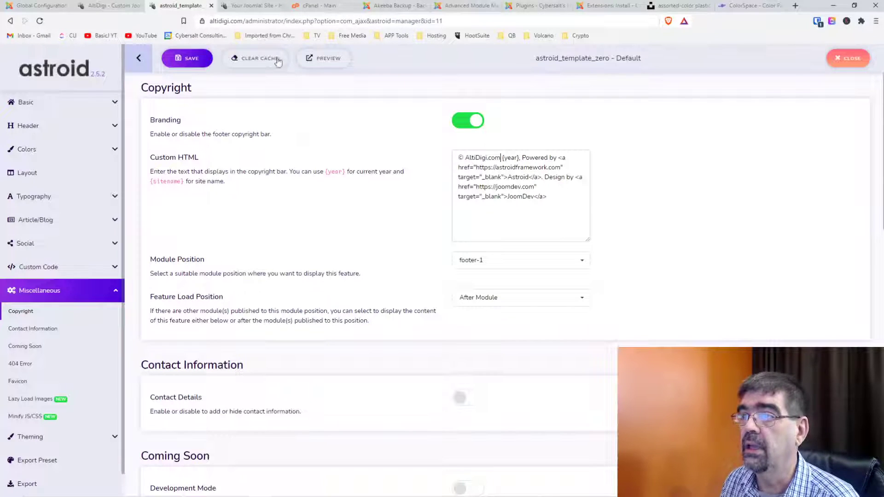
left_click(189, 59)
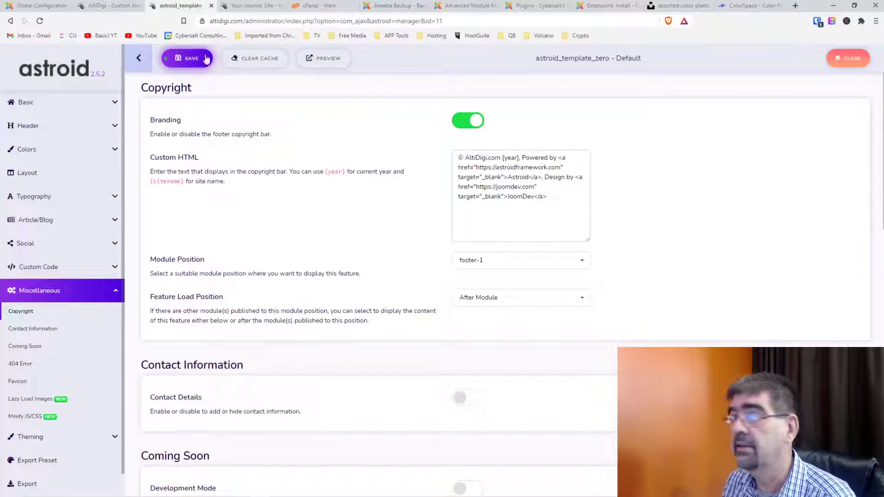
left_click(107, 9)
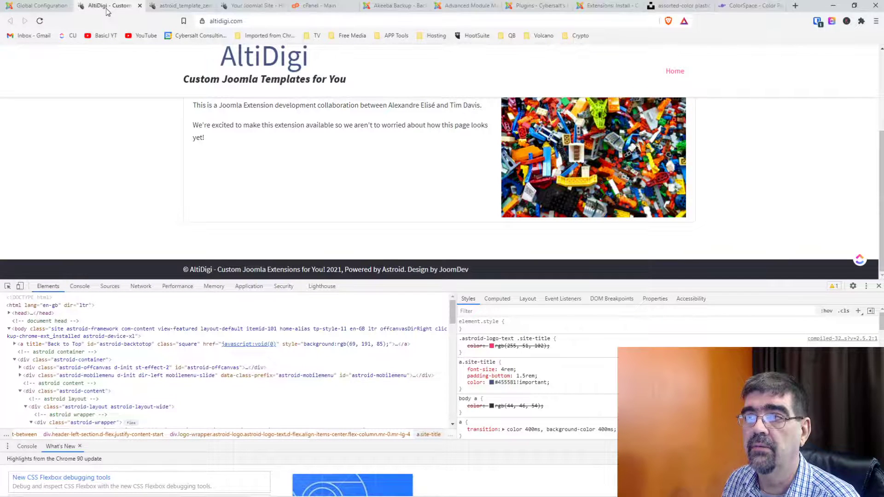
Reload the live page to see the '© AltiDigi.com 2021' footer, then close the developer tools.
left_click(40, 21)
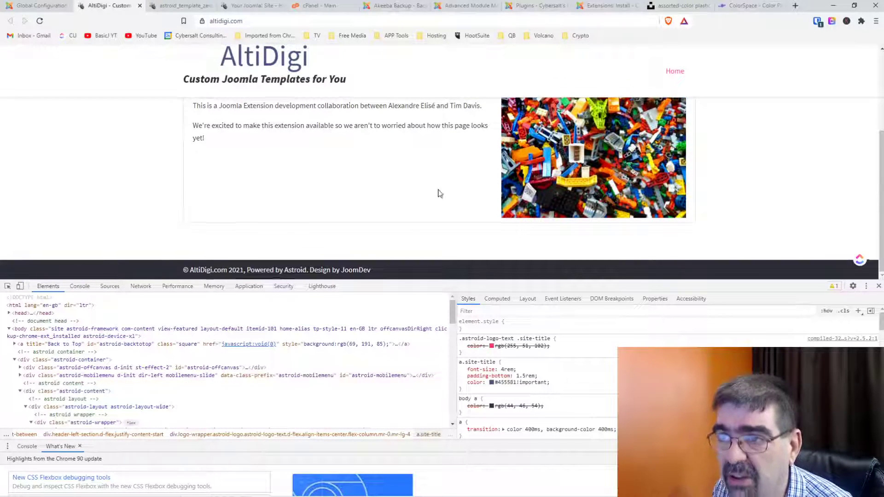
scroll(438, 192, "up", 3)
scroll(353, 112, "down", 3)
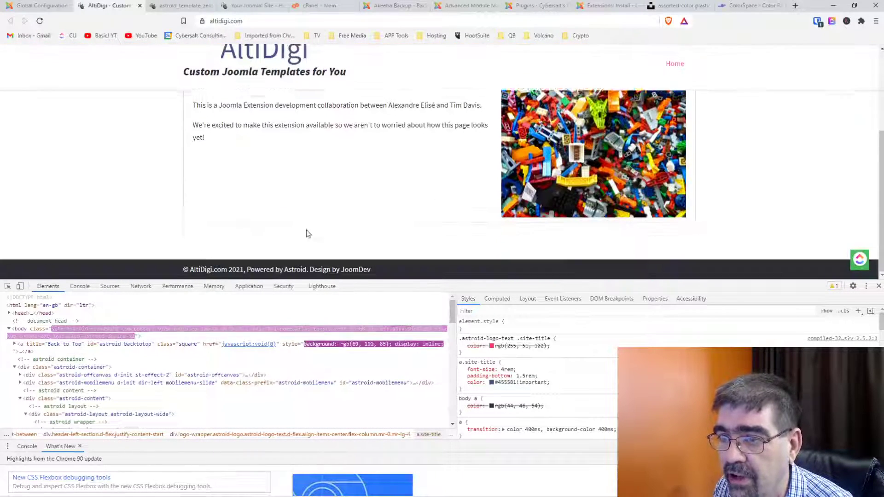
scroll(359, 226, "up", 3)
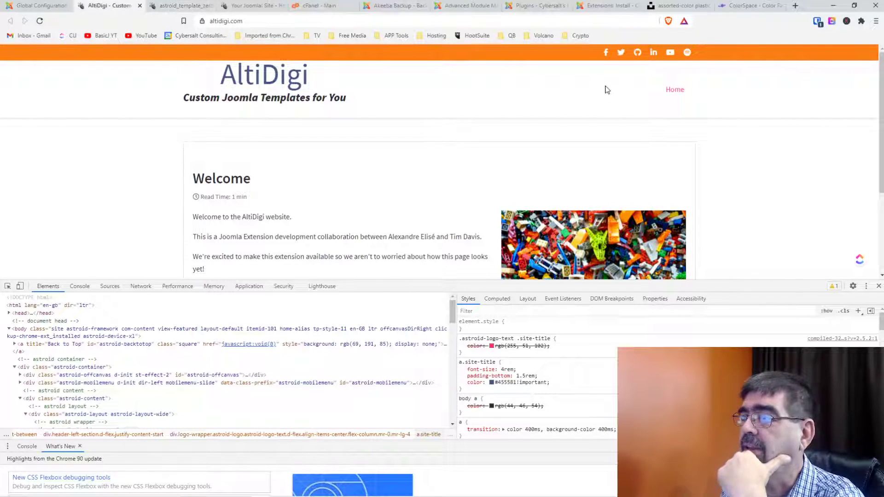
left_click(879, 286)
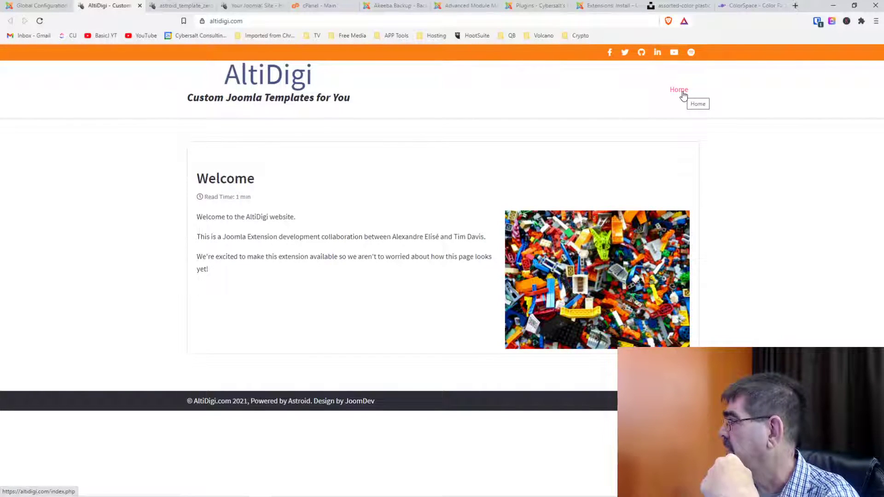
left_click(22, 5)
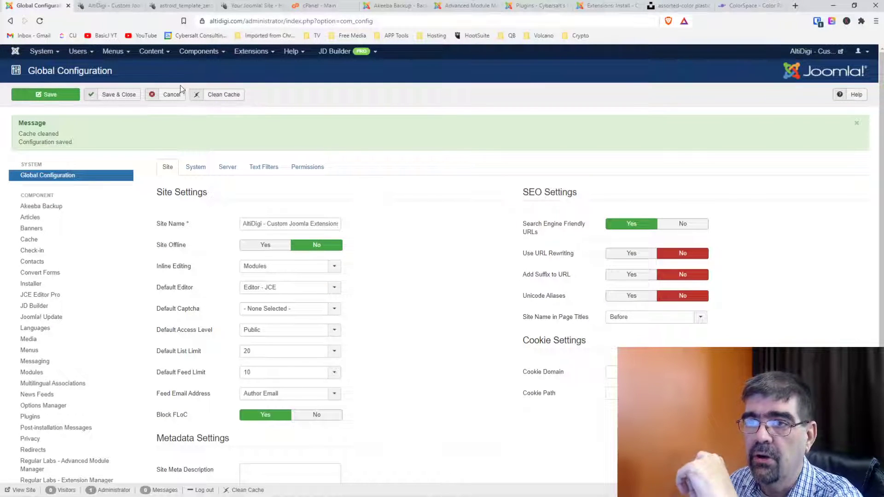
Set the Menu Typography font size to 2.101 em.
left_click(174, 6)
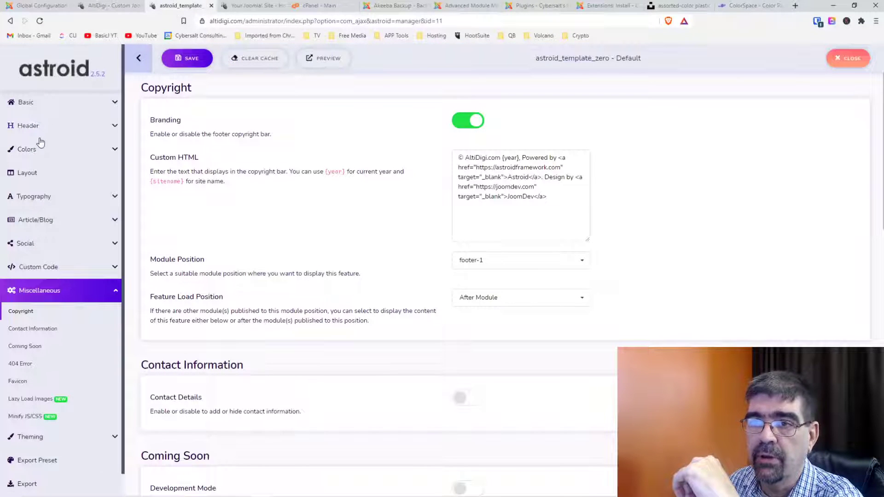
left_click(34, 197)
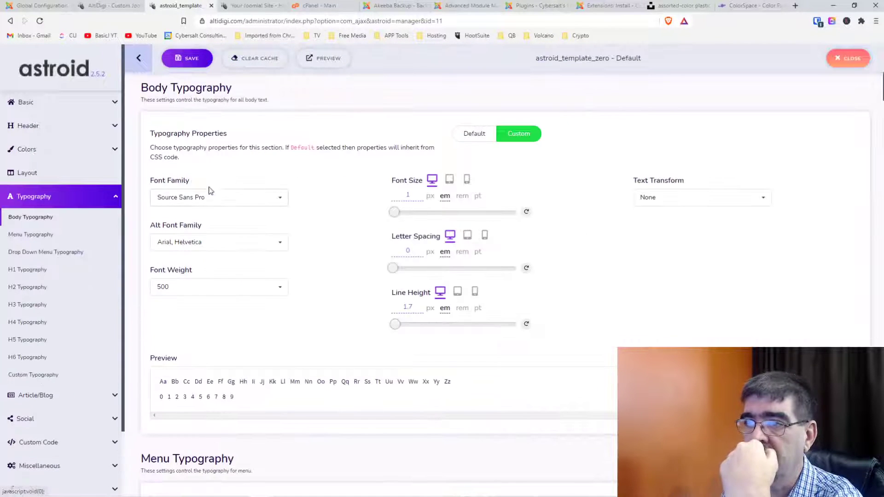
scroll(221, 174, "down", 4)
scroll(221, 174, "down", 4)
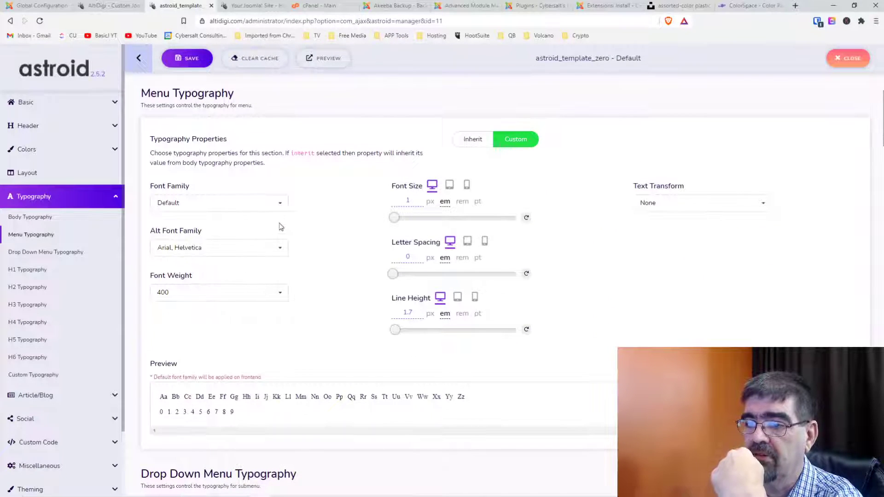
scroll(277, 276, "down", 1)
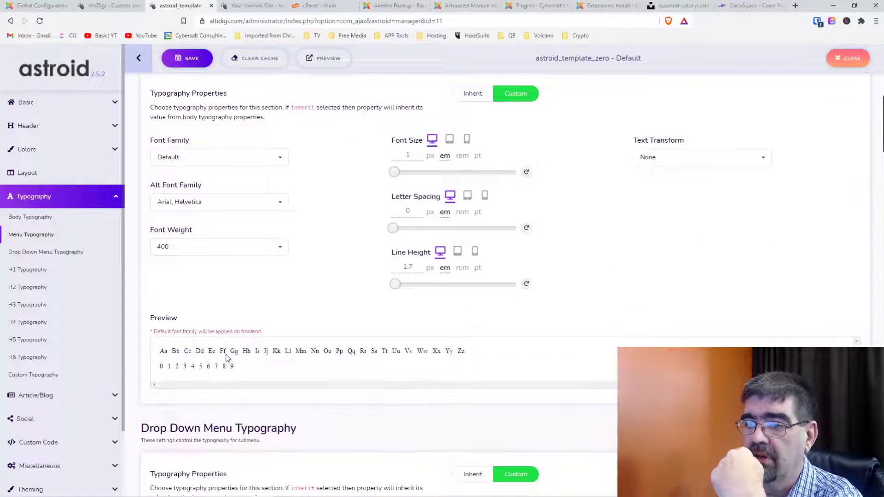
left_click(396, 174)
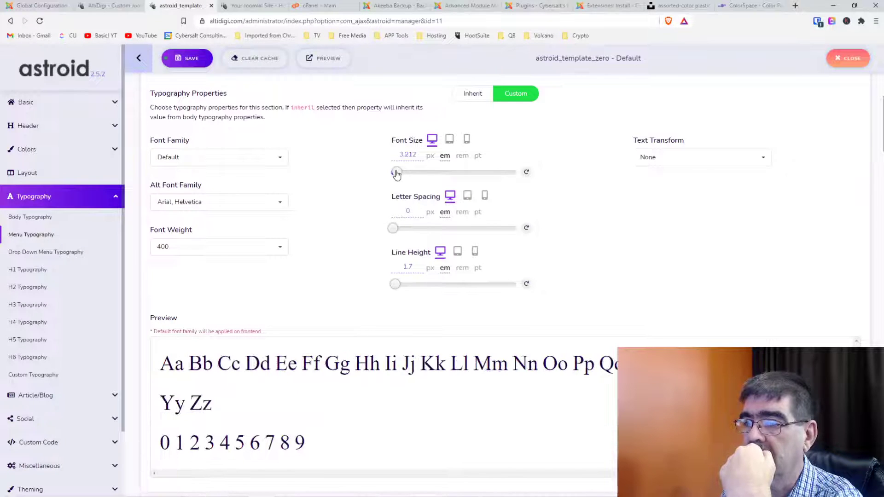
left_click_drag(396, 173, 398, 173)
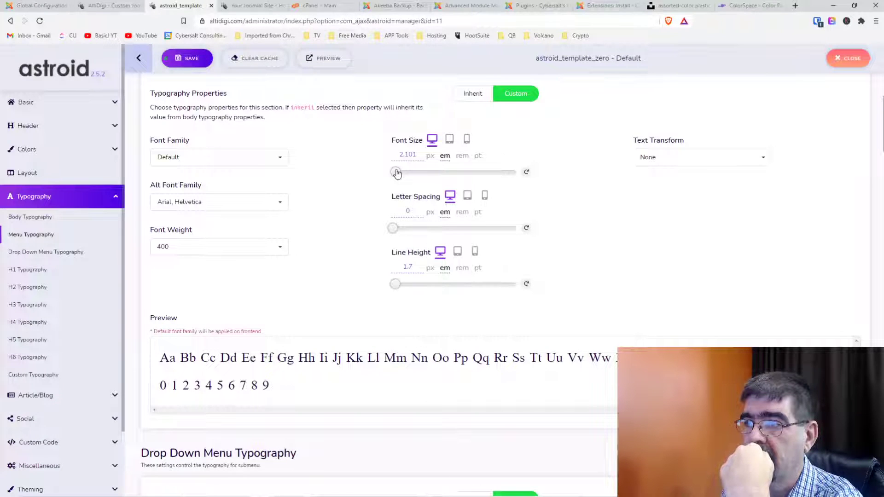
Set the menu line height to 0.99 and save the typography settings.
left_click(399, 286)
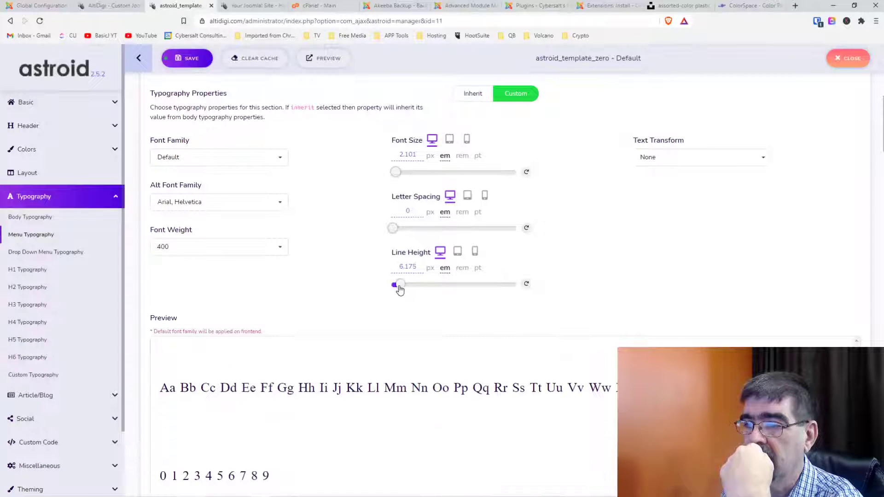
left_click_drag(399, 290, 394, 289)
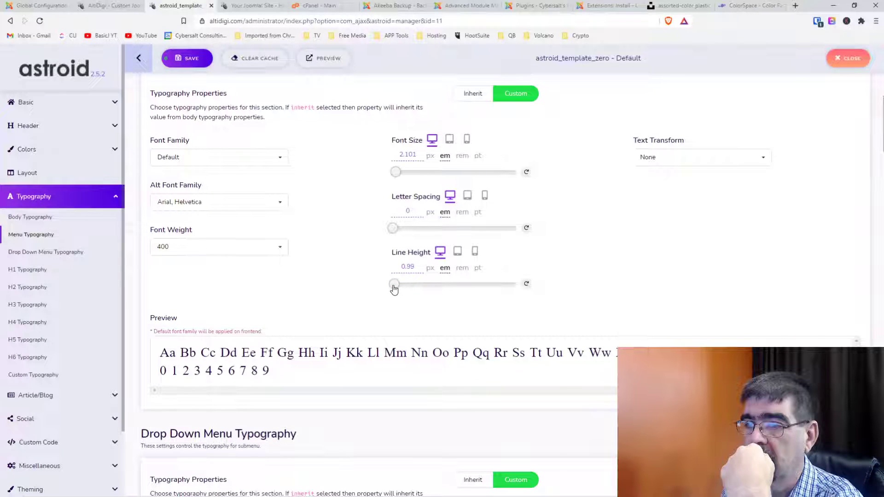
scroll(347, 257, "down", 3)
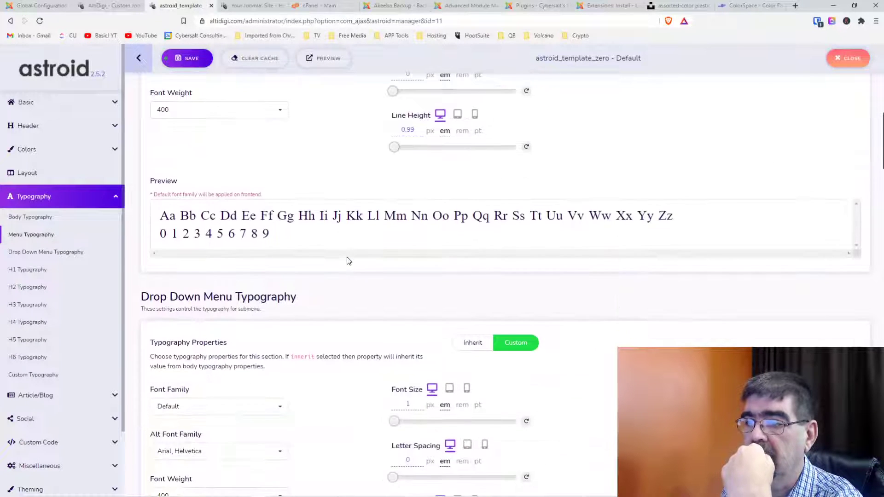
scroll(350, 258, "up", 3)
scroll(385, 194, "down", 5)
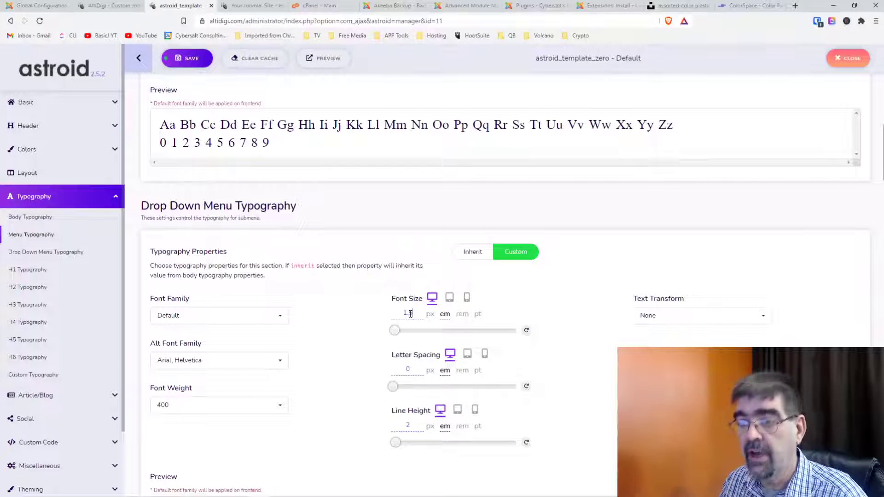
scroll(318, 291, "down", 3)
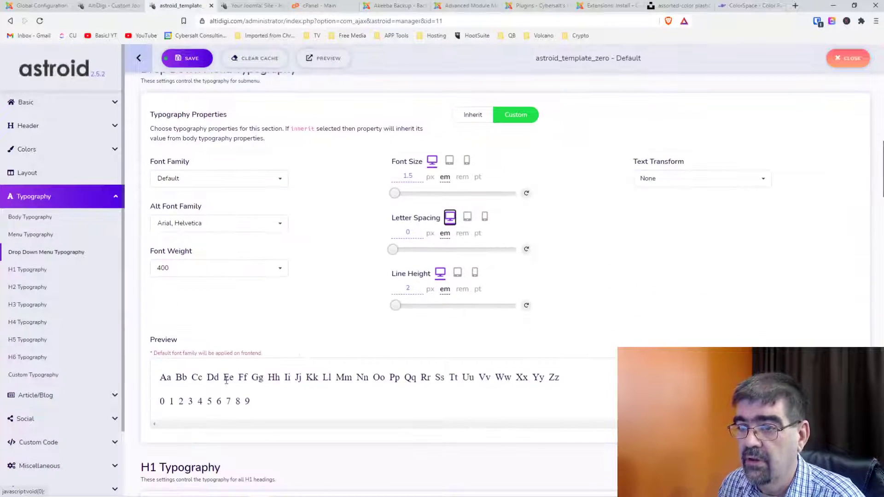
scroll(330, 317, "up", 5)
scroll(330, 317, "up", 2)
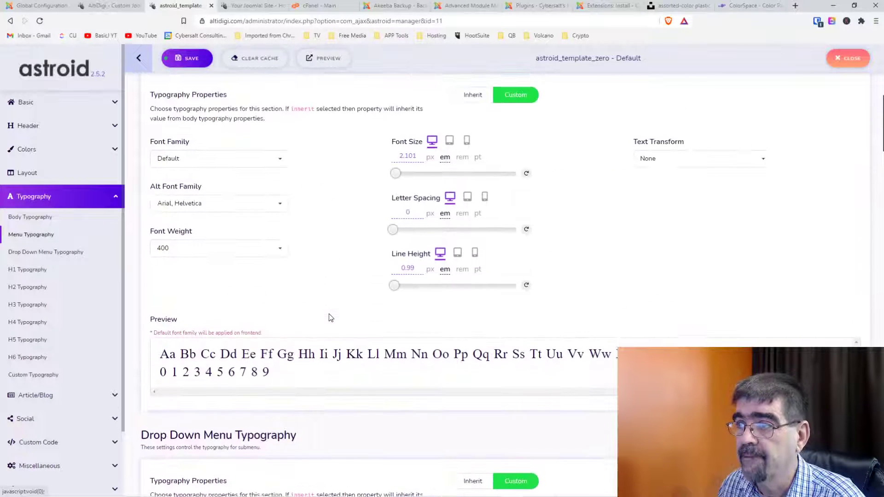
scroll(330, 318, "up", 2)
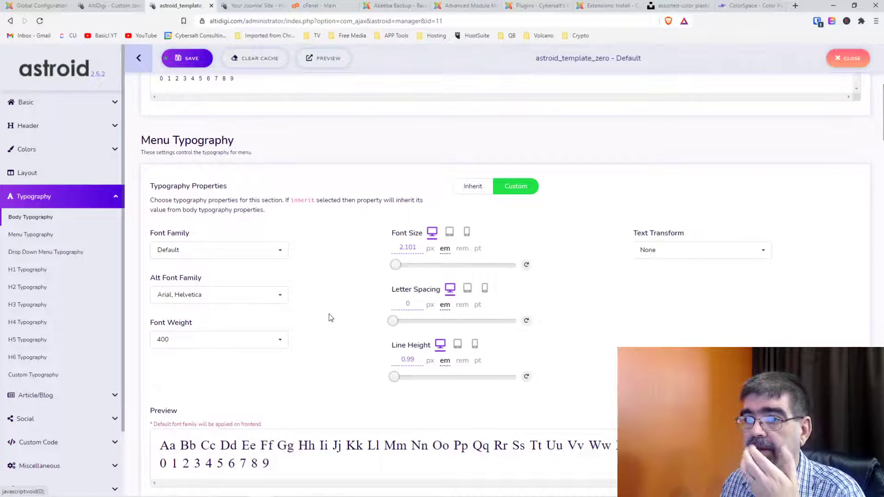
scroll(330, 317, "down", 5)
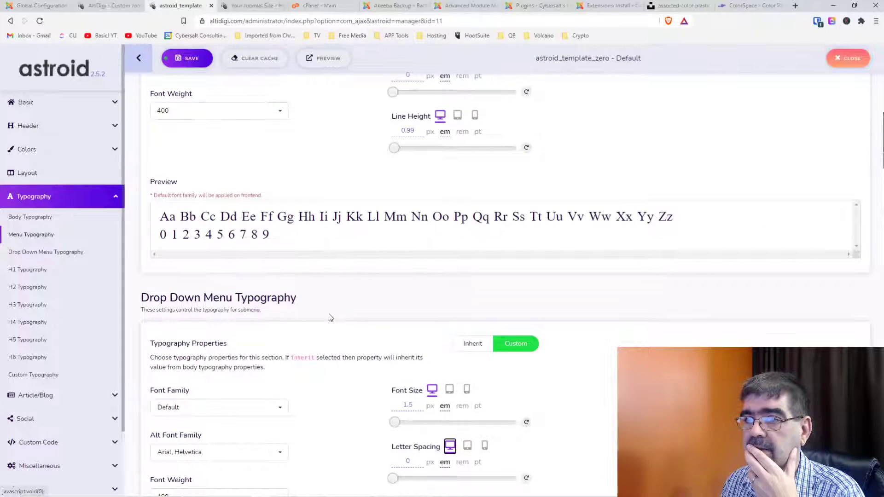
scroll(330, 318, "up", 5)
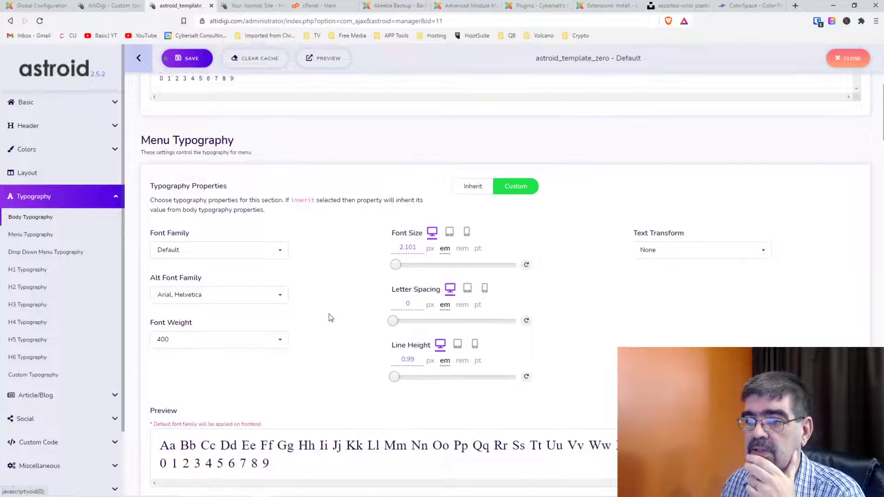
left_click(188, 60)
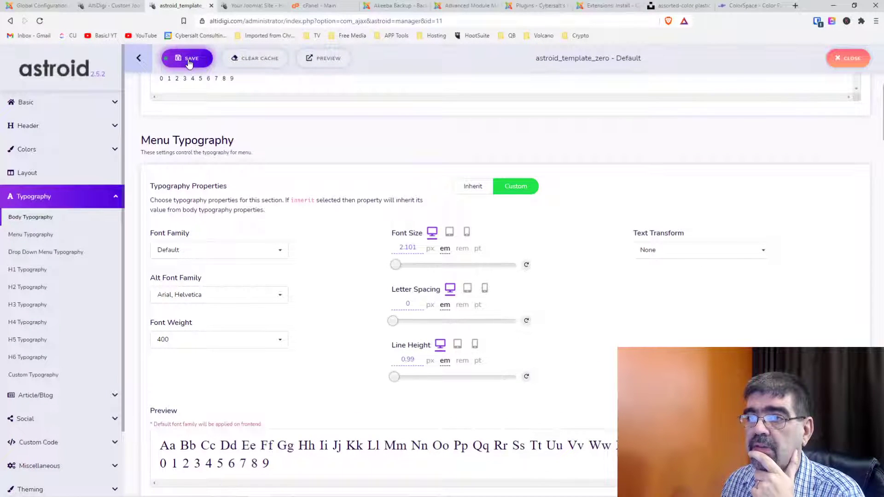
Reload the AltiDigi home page to see the enlarged Home menu, then bring the Skype call window on screen.
left_click(109, 6)
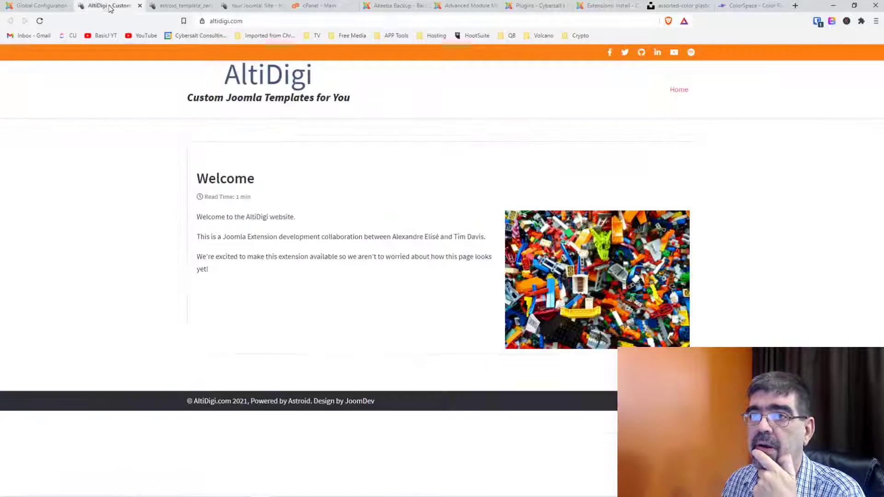
left_click(39, 21)
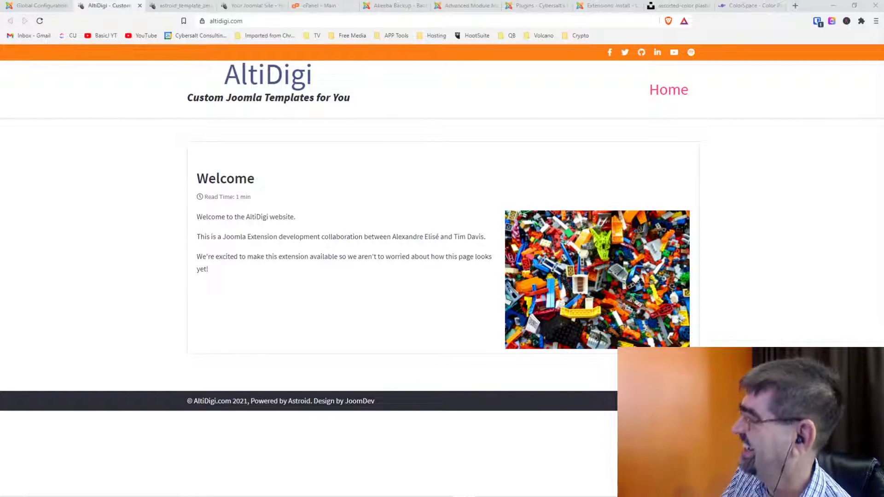
left_click_drag(883, 21, 495, 7)
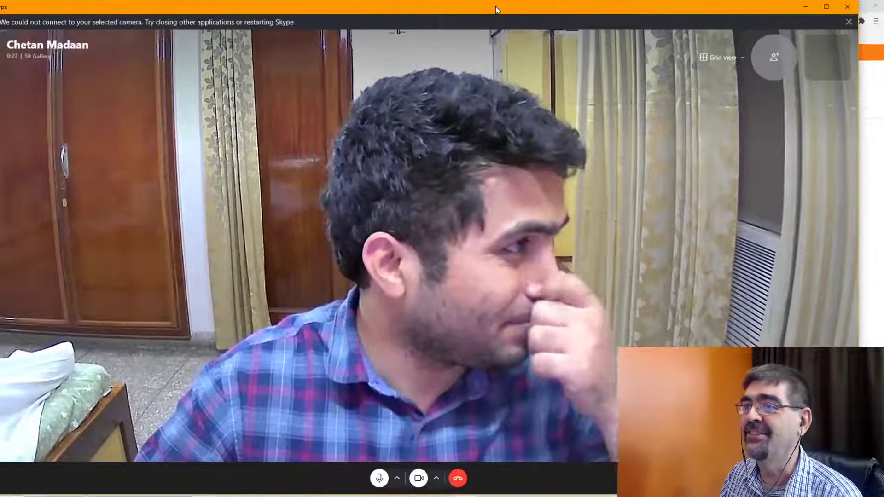
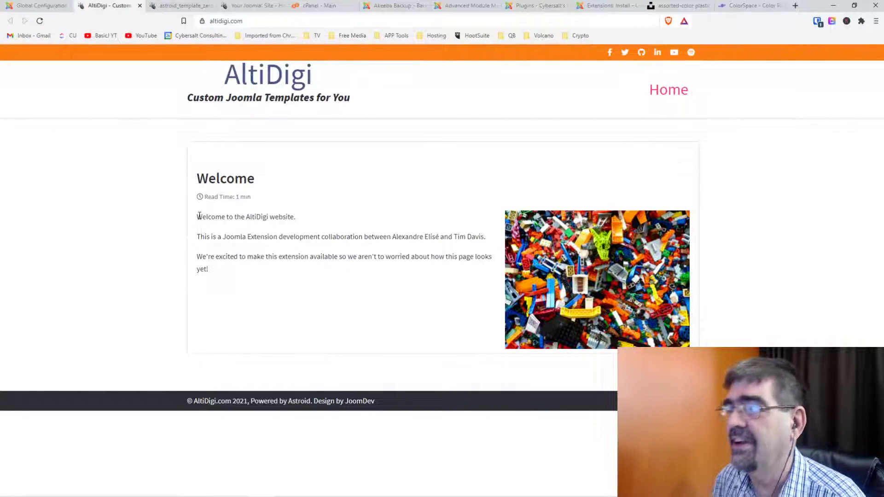
Switch the Body Font Size unit to rem in Astroid Typography.
left_click(39, 21)
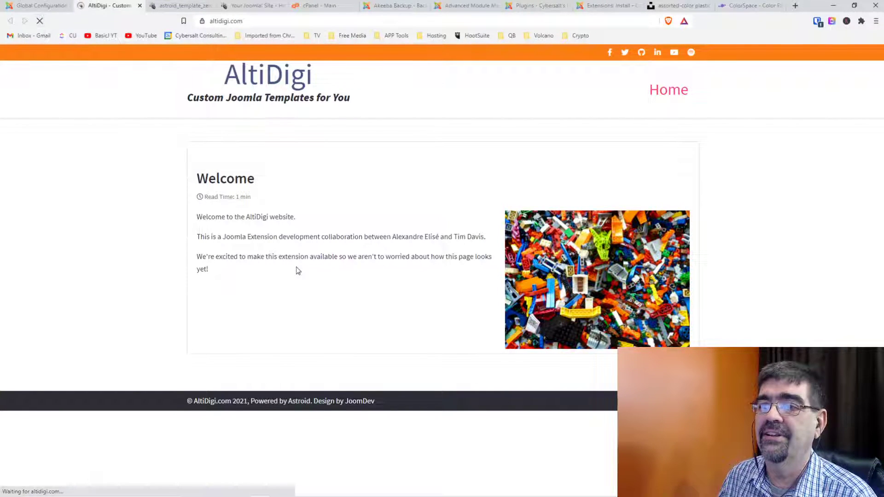
left_click(180, 6)
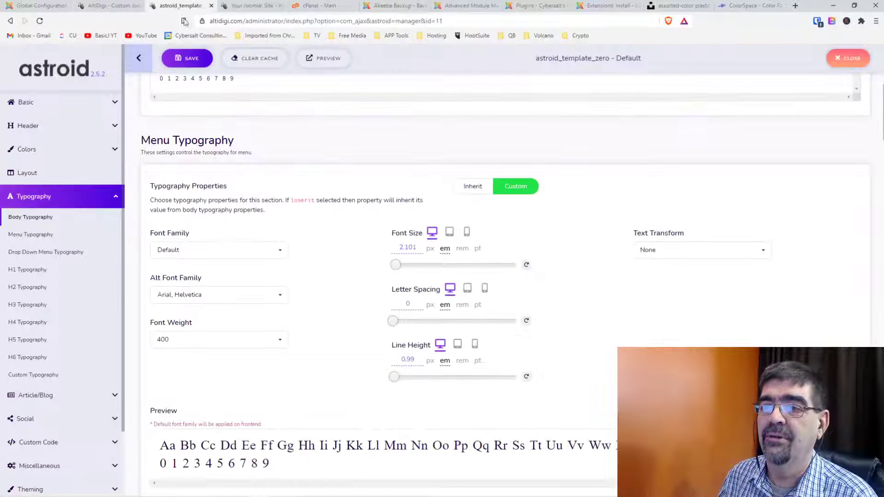
scroll(326, 192, "up", 6)
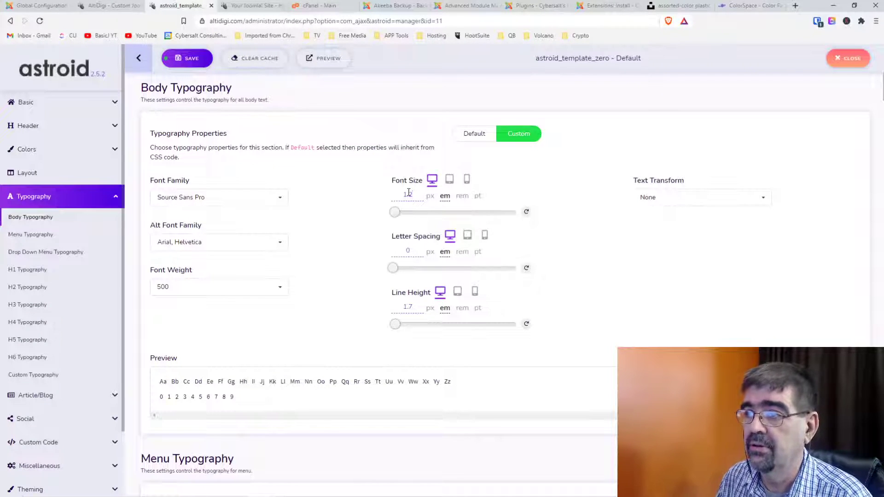
left_click(408, 193)
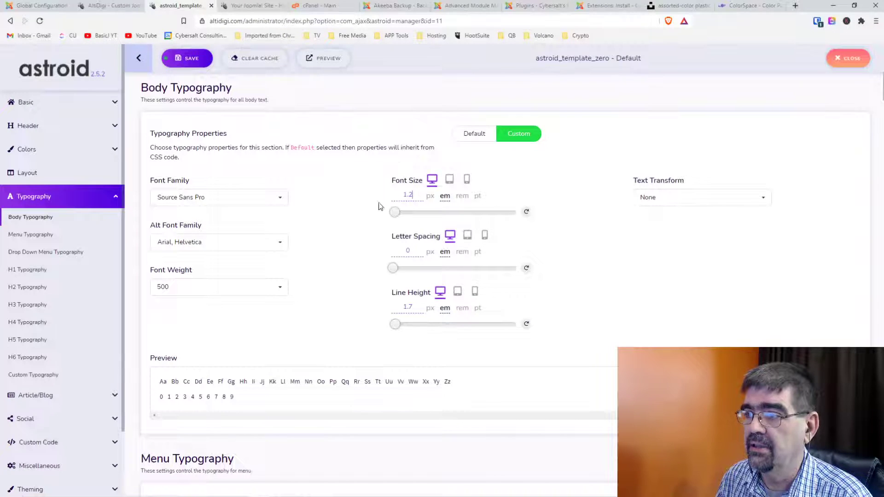
left_click(462, 197)
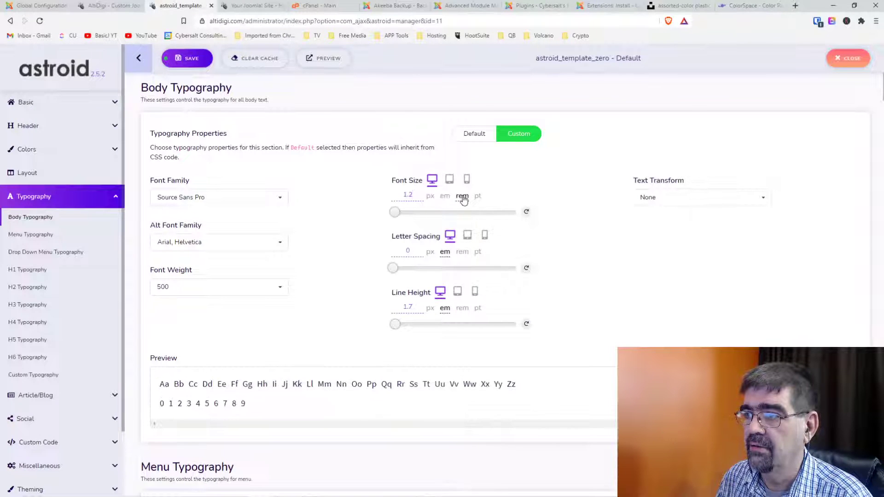
Set the Menu Font Size to 1.7 rem and the menu line height unit to rem.
scroll(341, 218, "down", 7)
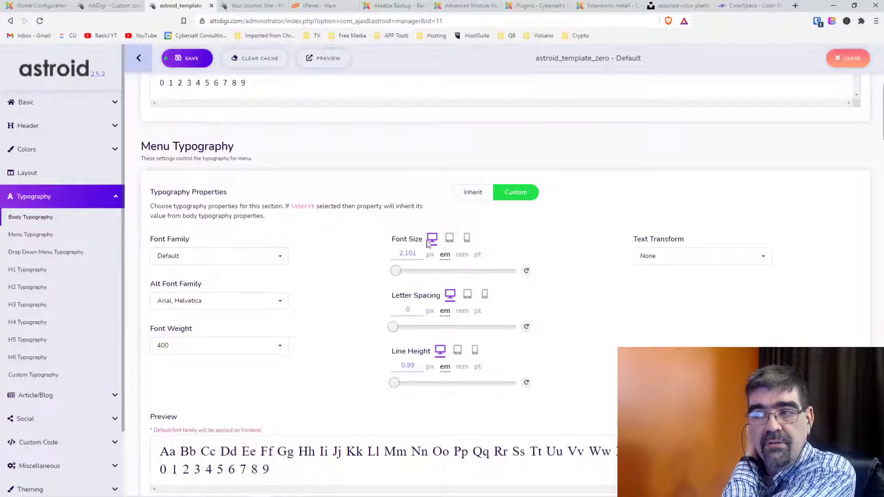
left_click(462, 255)
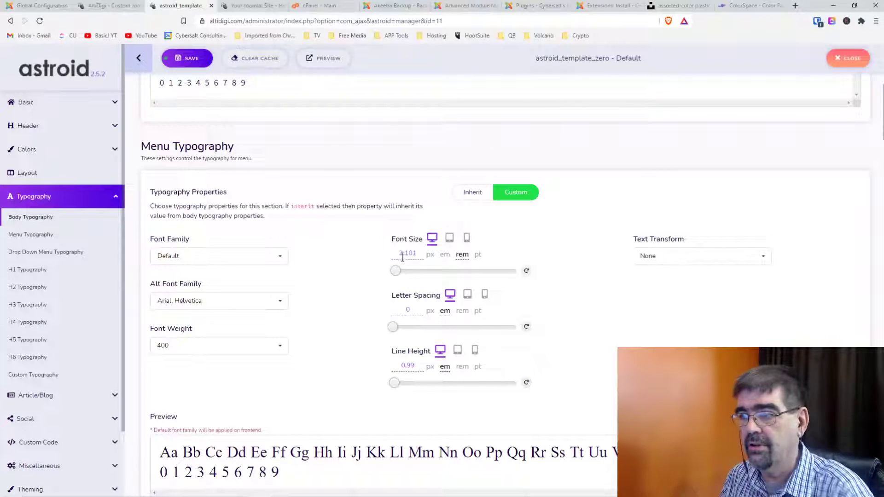
left_click_drag(416, 254, 391, 255)
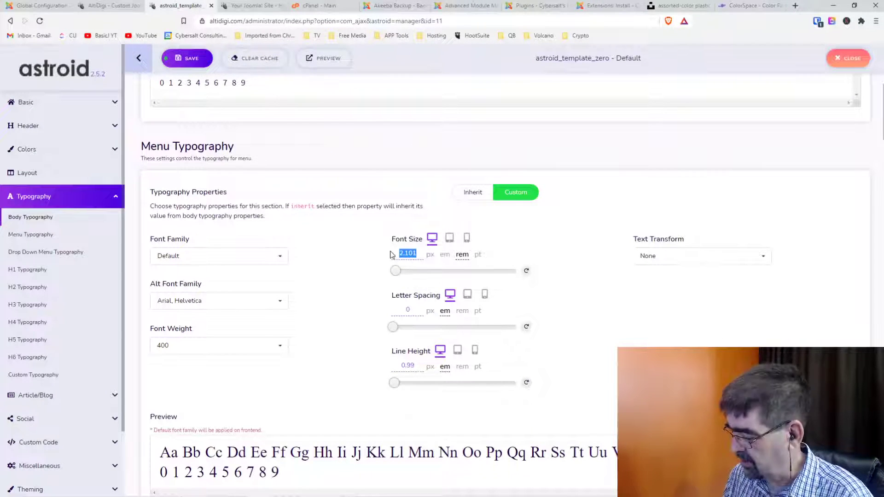
type("1.7")
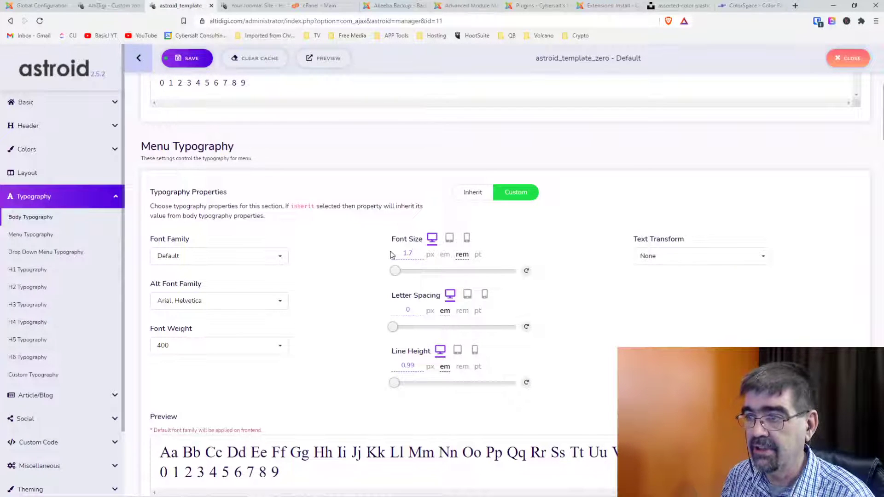
key("Tab")
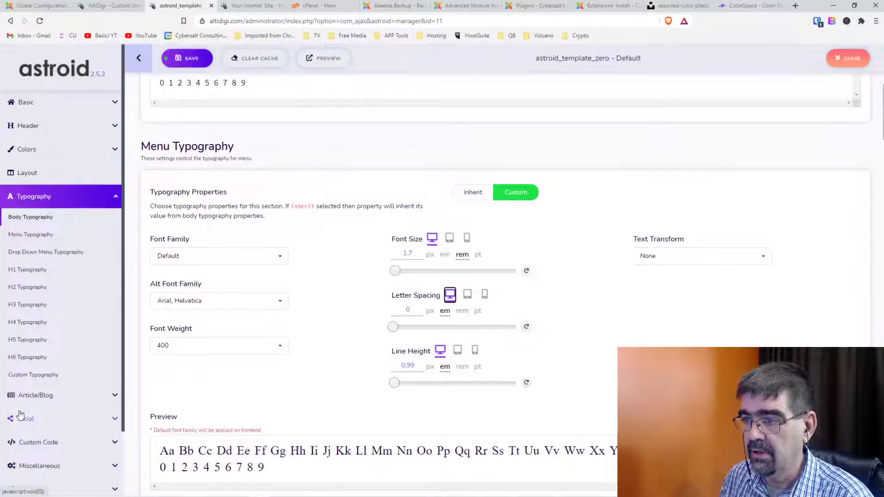
left_click(463, 368)
Change the Body line height from 1.7 to 1.5.
scroll(337, 362, "up", 4)
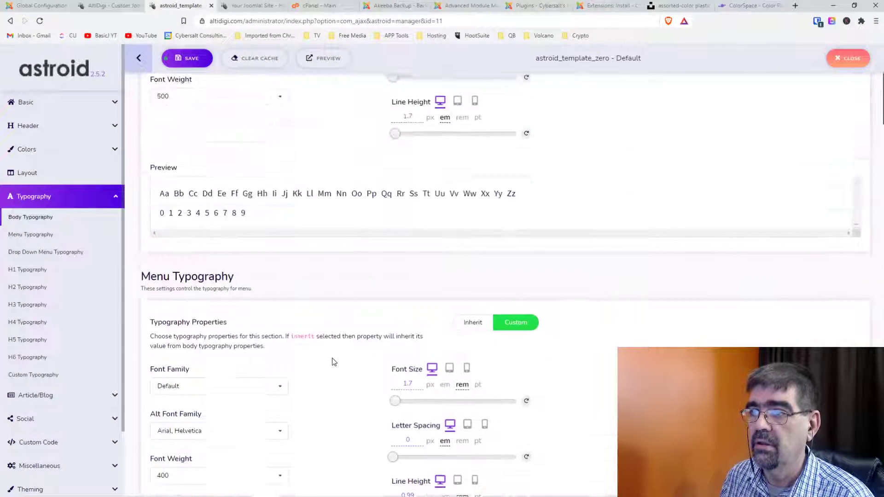
scroll(339, 368, "up", 2)
scroll(329, 350, "up", 1)
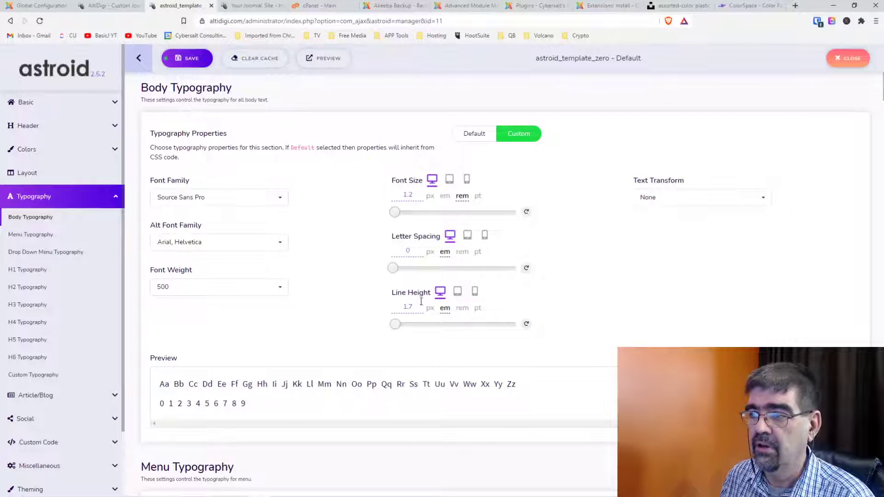
left_click_drag(409, 307, 414, 307)
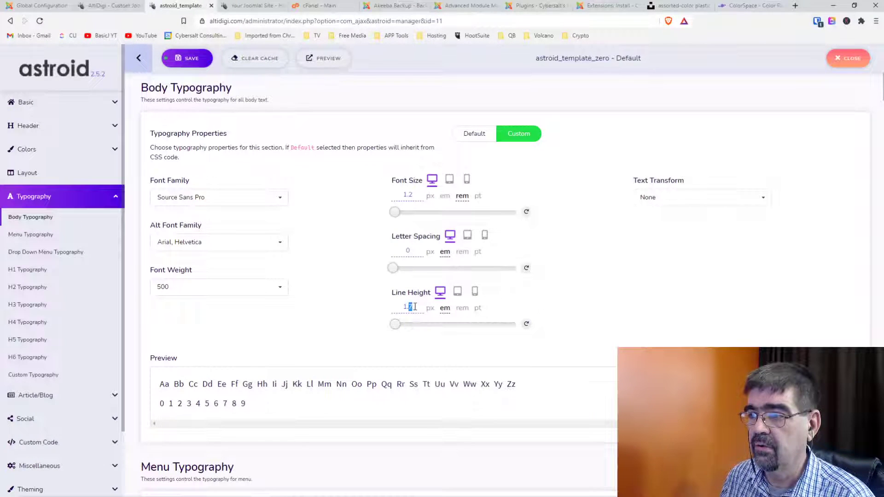
type("5")
key("Tab")
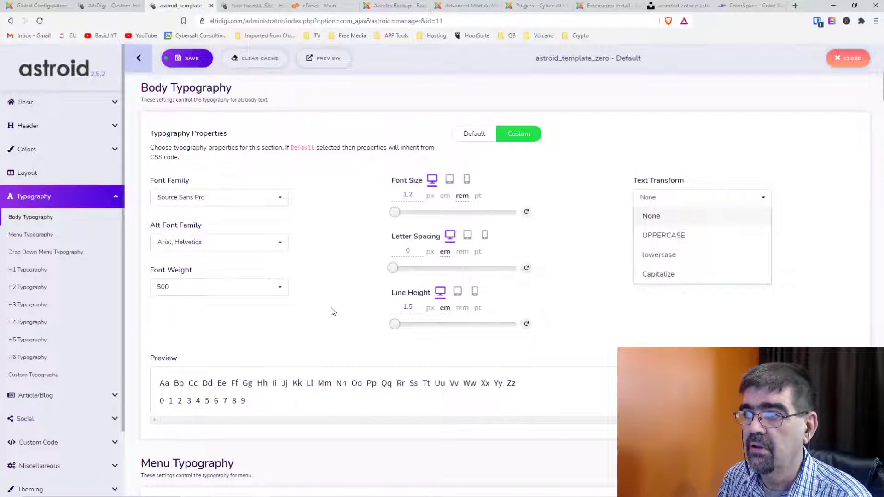
scroll(334, 312, "down", 12)
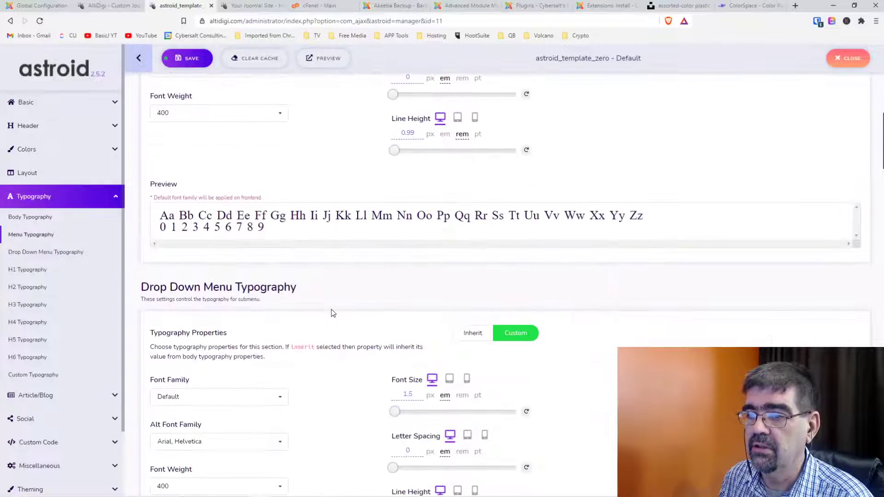
Switch the drop-down menu font size (1.5) and line height (2) to rem units.
scroll(333, 314, "down", 3)
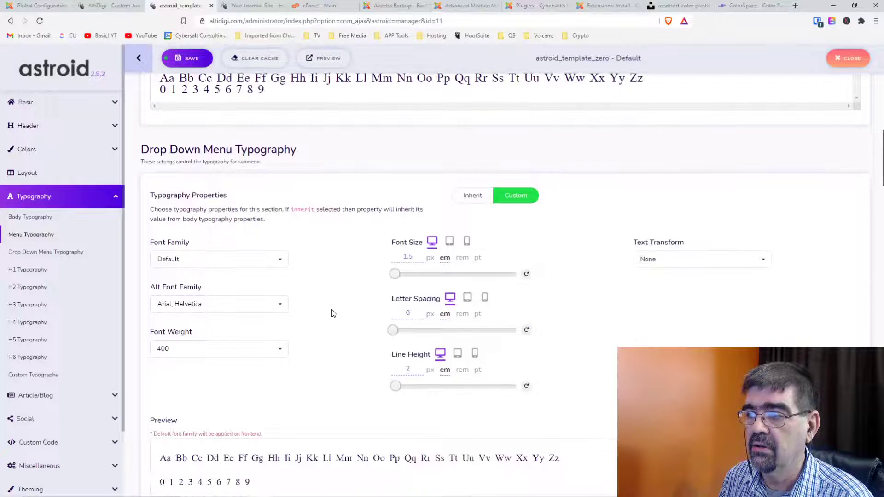
left_click(462, 258)
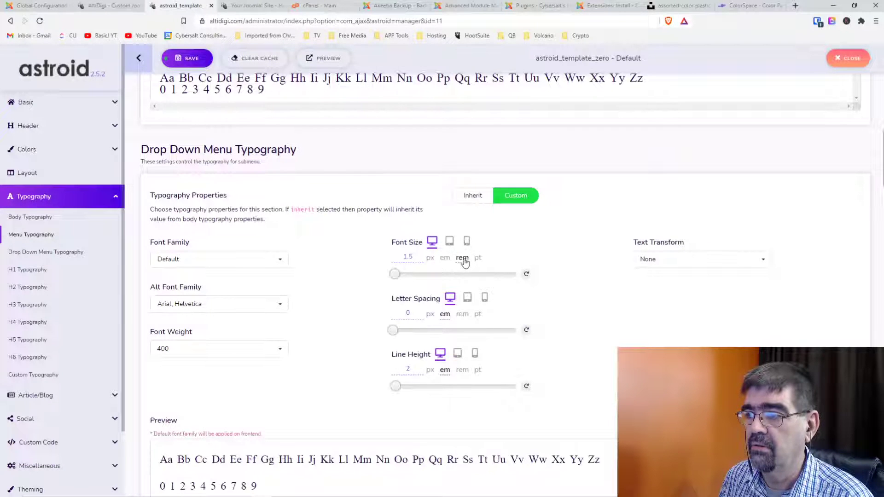
left_click(462, 371)
Clear the Astroid template cache.
scroll(320, 279, "up", 7)
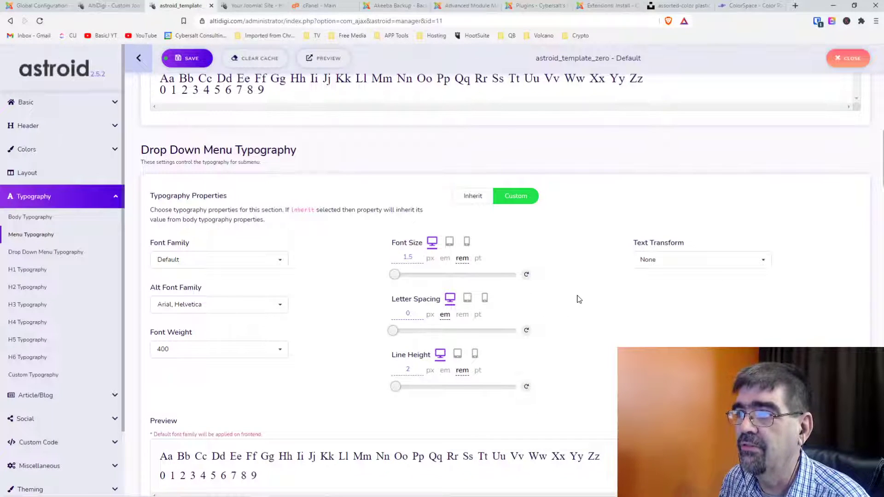
scroll(579, 299, "up", 1)
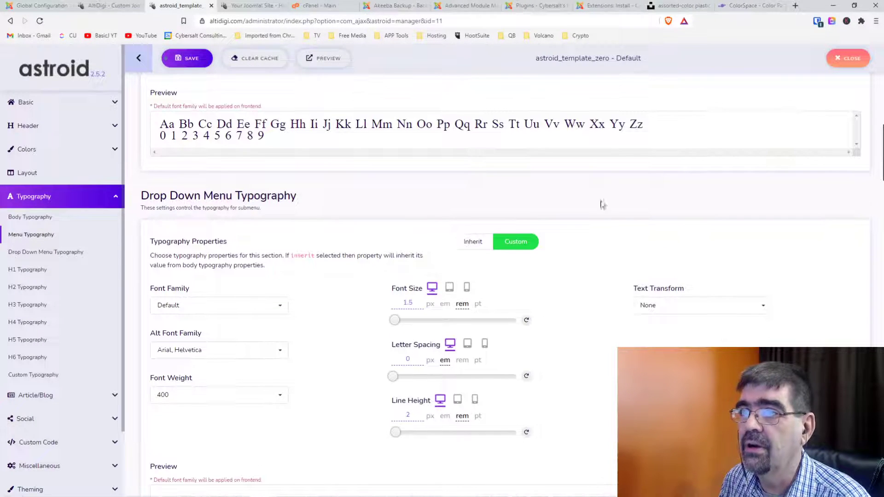
left_click(251, 63)
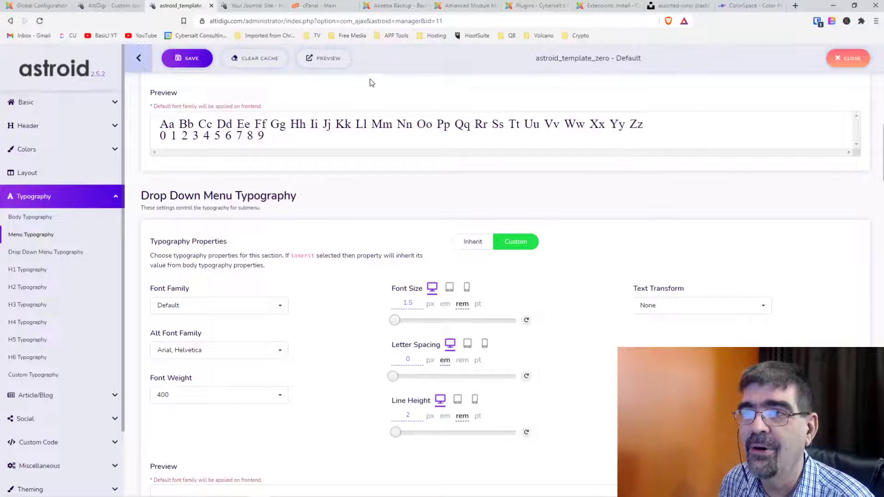
In DevTools Styles, enable the card body's padding-top and change it from 60px to 10px.
left_click(251, 7)
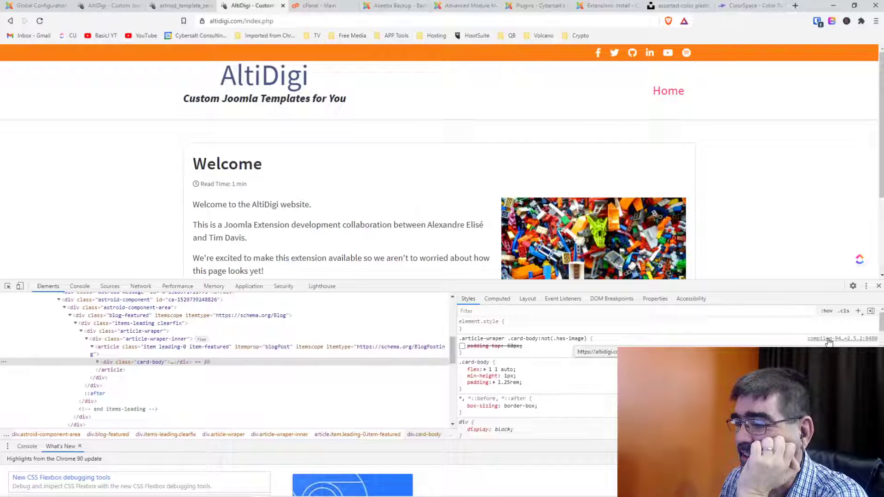
left_click(462, 346)
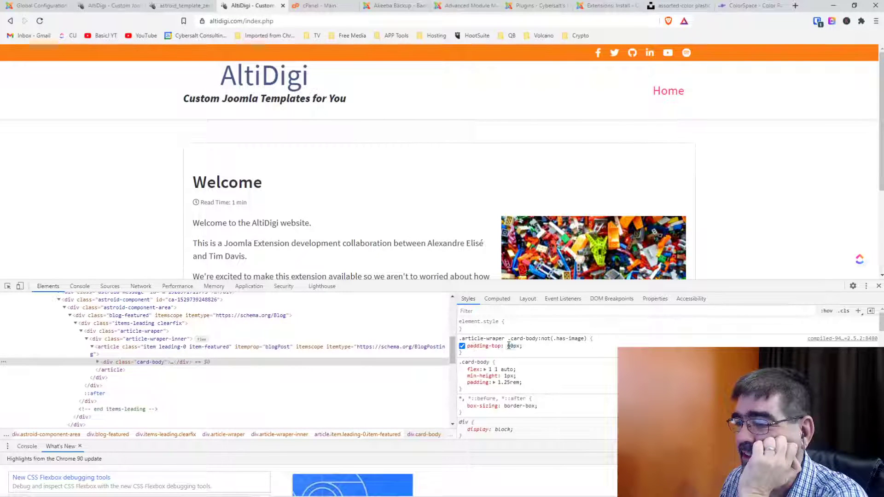
left_click(508, 346)
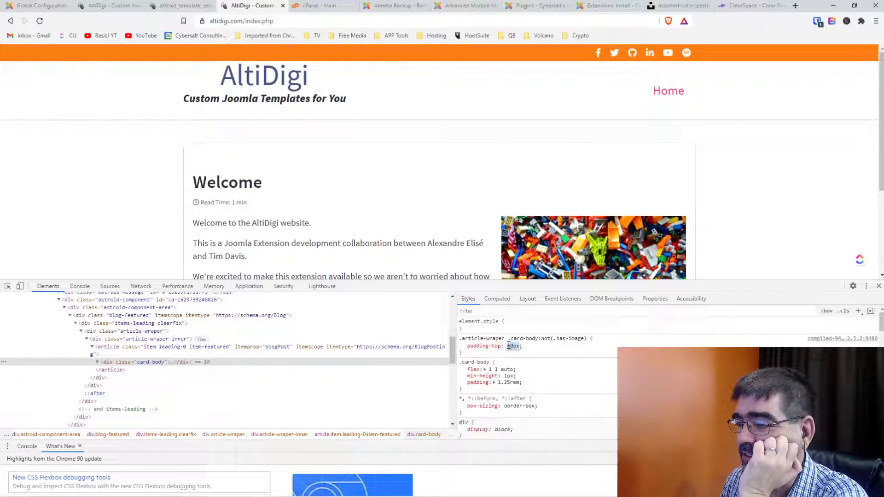
left_click(511, 346)
key("BackSpace")
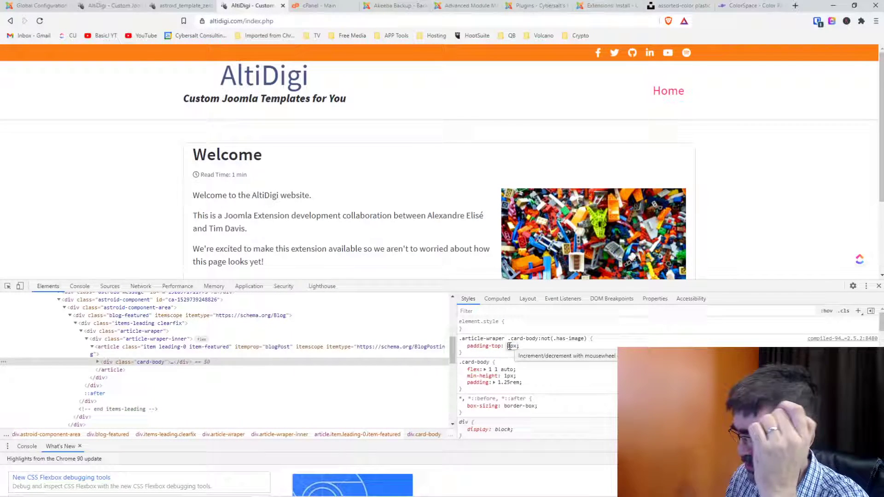
type("1")
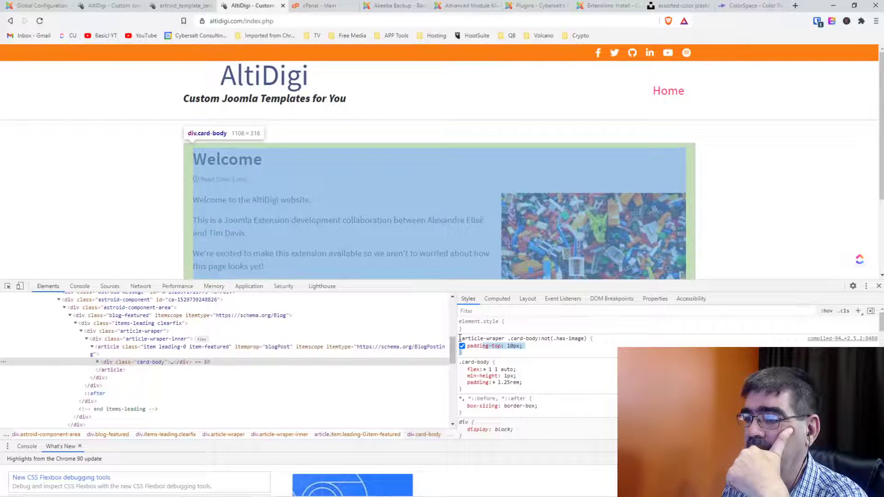
Copy the .article-wraper card-body CSS rule from the Styles pane.
left_click_drag(459, 339, 473, 353)
right_click(481, 345)
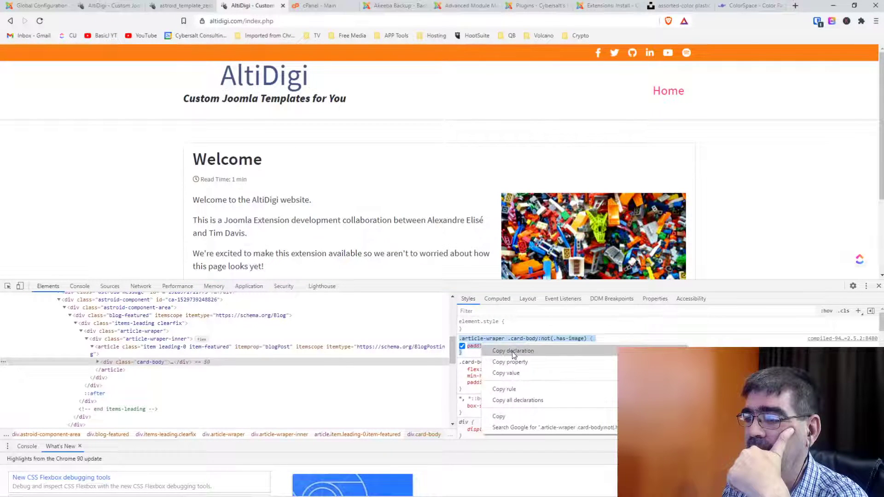
left_click(499, 416)
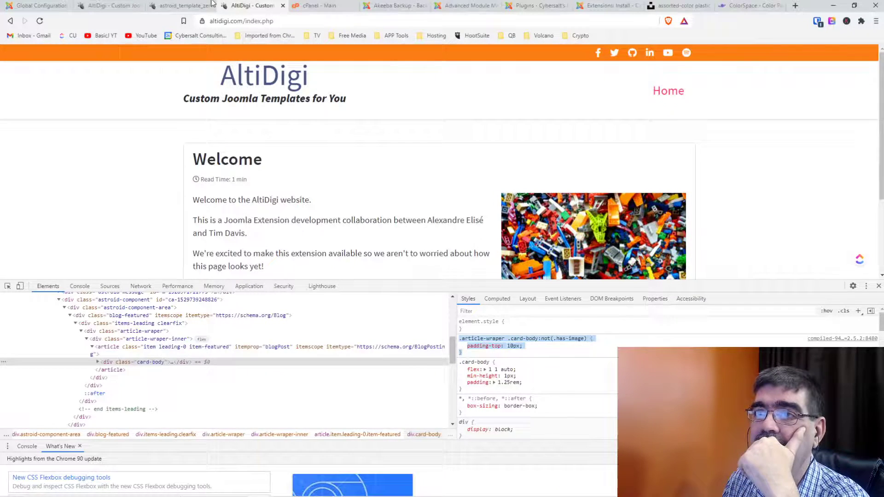
left_click(156, 5)
left_click(138, 5)
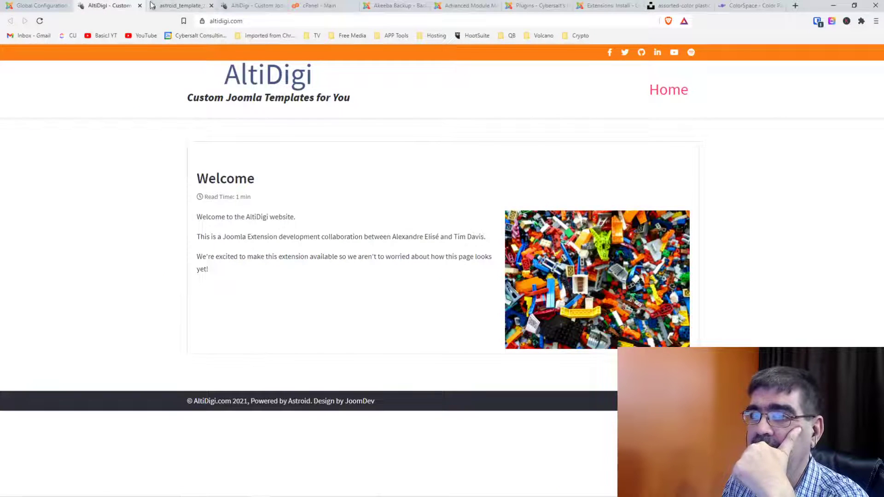
Paste the .article-wraper .card-body:not(.has-image) padding rule at the end of Custom CSS.
left_click(168, 6)
scroll(347, 218, "down", 3)
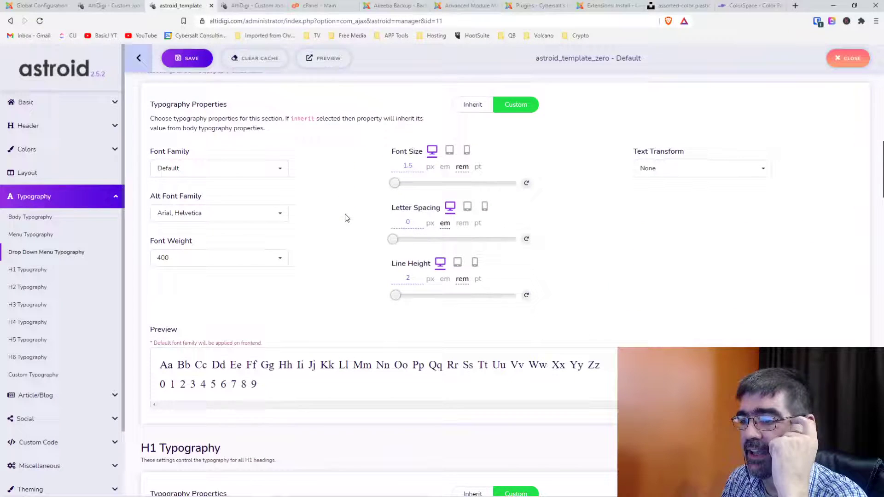
scroll(73, 317, "down", 2)
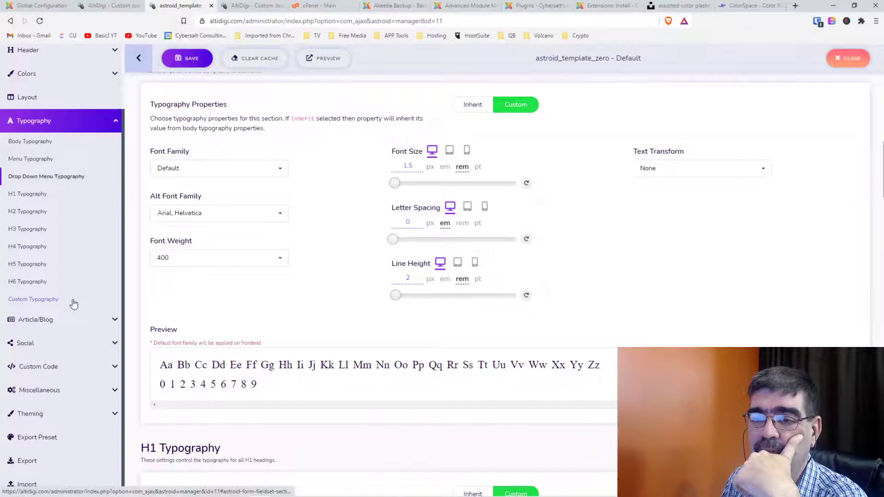
left_click(53, 365)
scroll(485, 249, "down", 4)
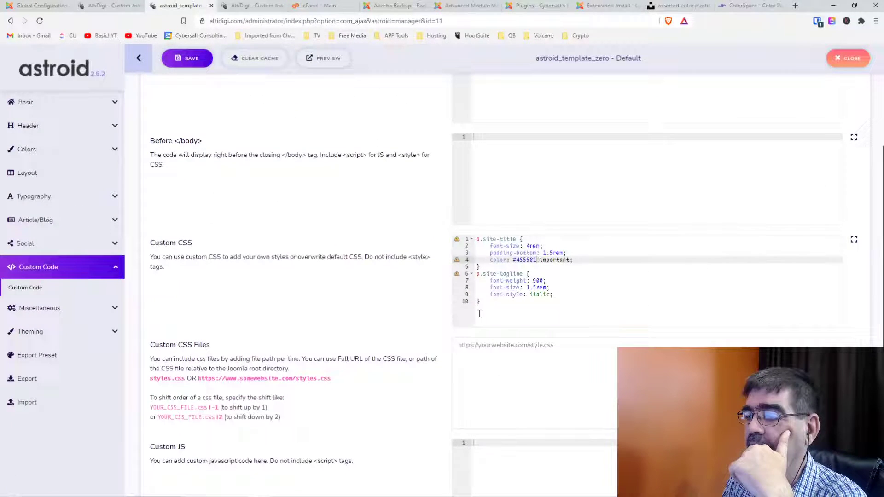
left_click(484, 310)
key("Return")
key("ctrl+v")
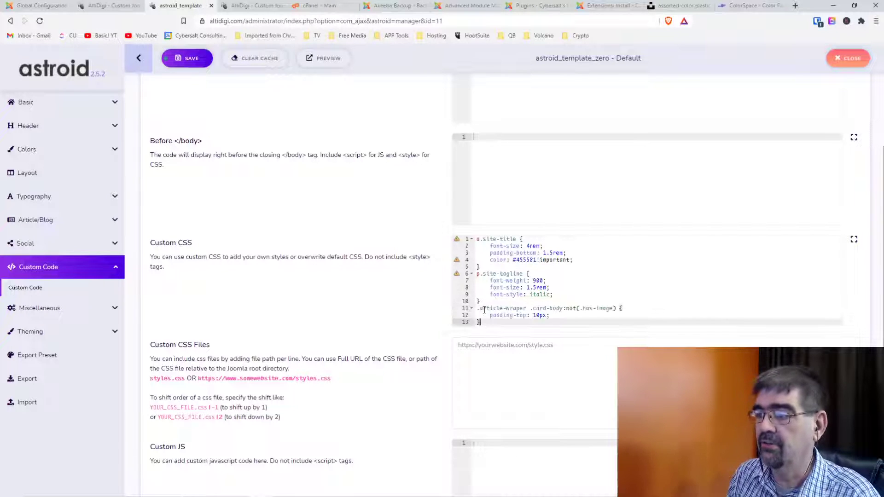
Save the template, clear the cache, and return to the AltiDigi site.
left_click(192, 64)
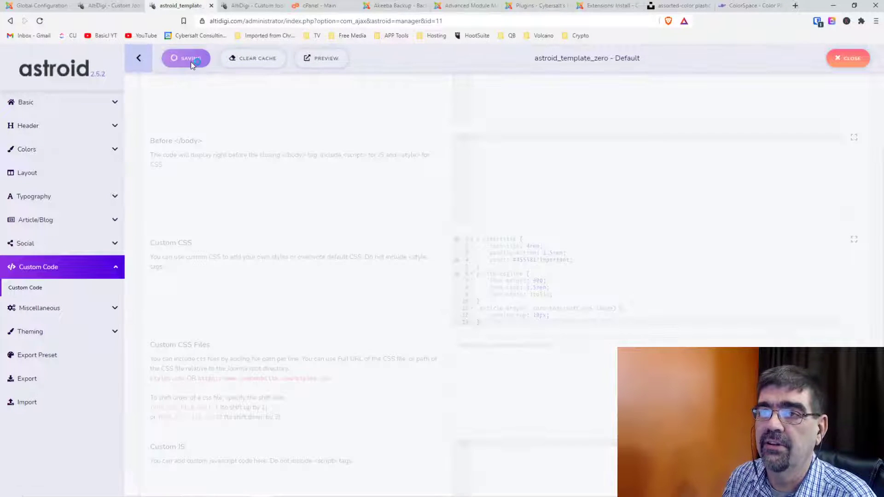
left_click(236, 63)
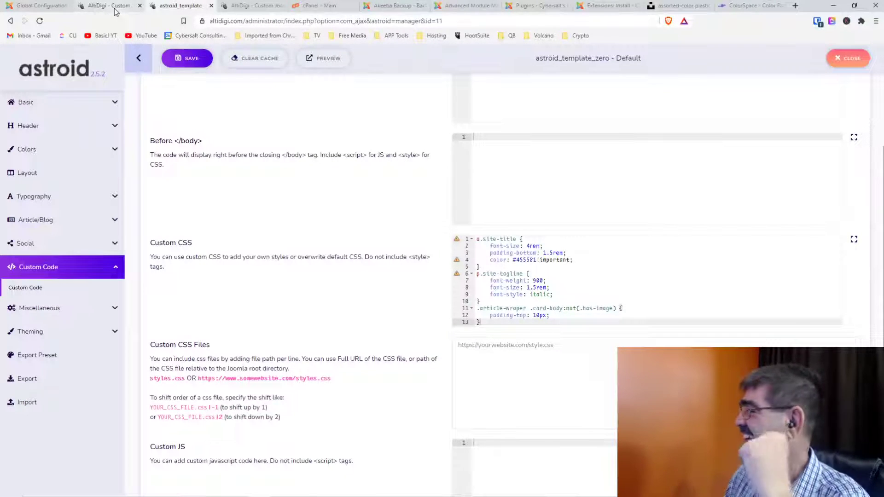
left_click(110, 6)
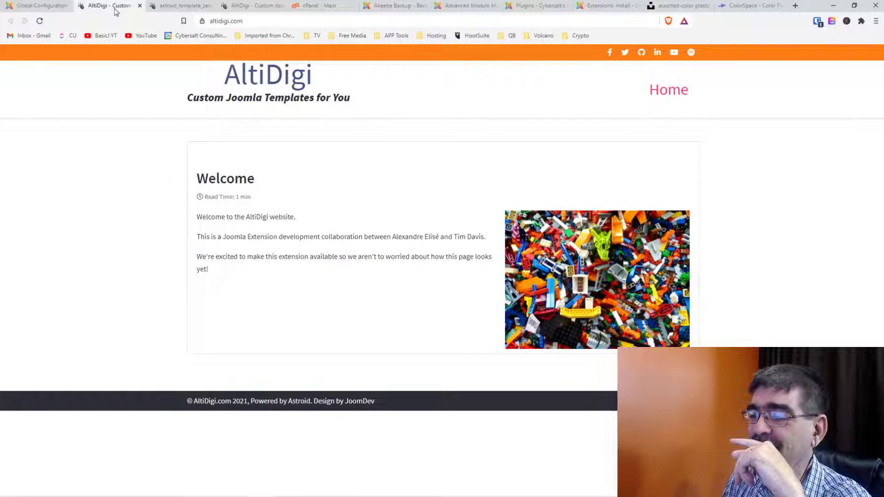
Reload the AltiDigi front page to apply the 10px card padding, then close DevTools.
left_click(170, 7)
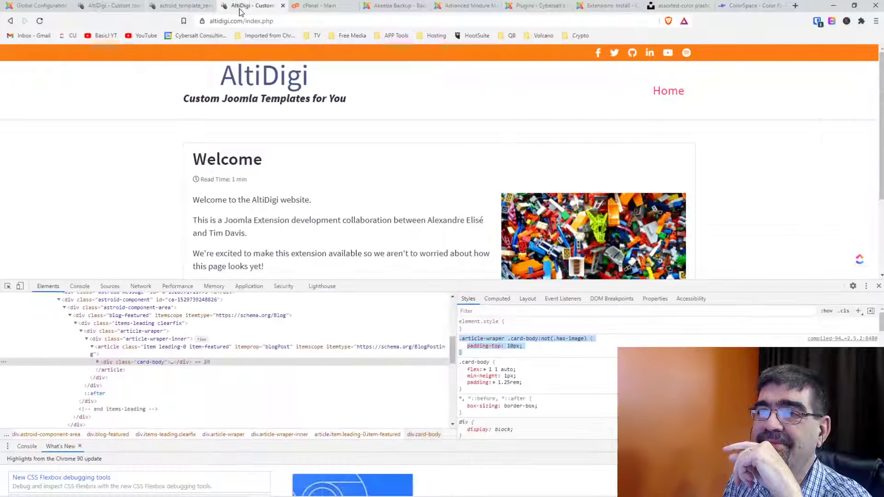
left_click(228, 9)
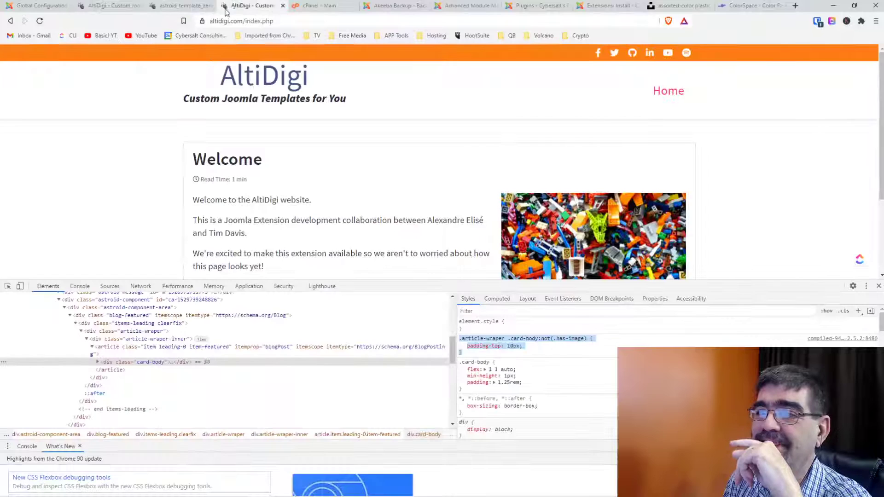
left_click(40, 21)
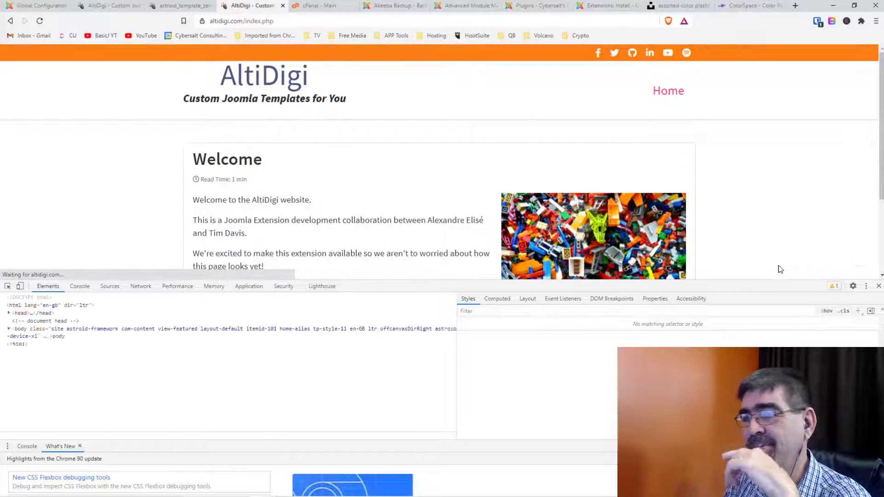
scroll(423, 200, "down", 2)
scroll(422, 201, "up", 2)
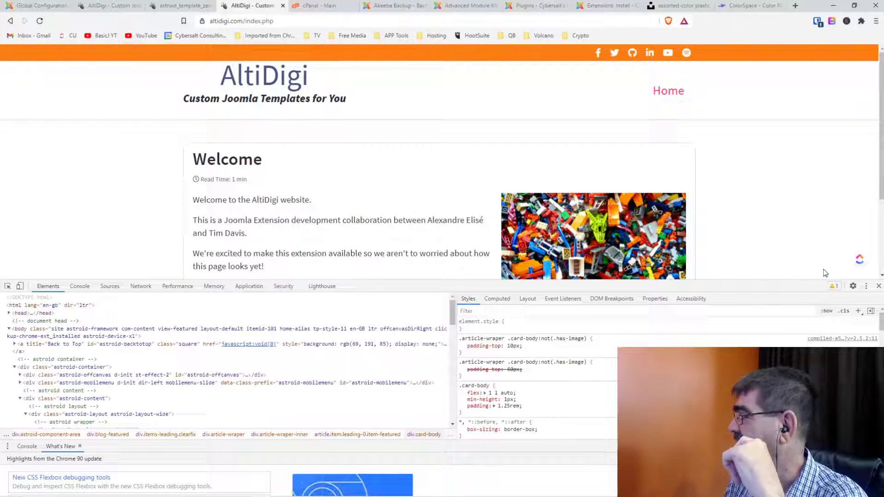
left_click(879, 286)
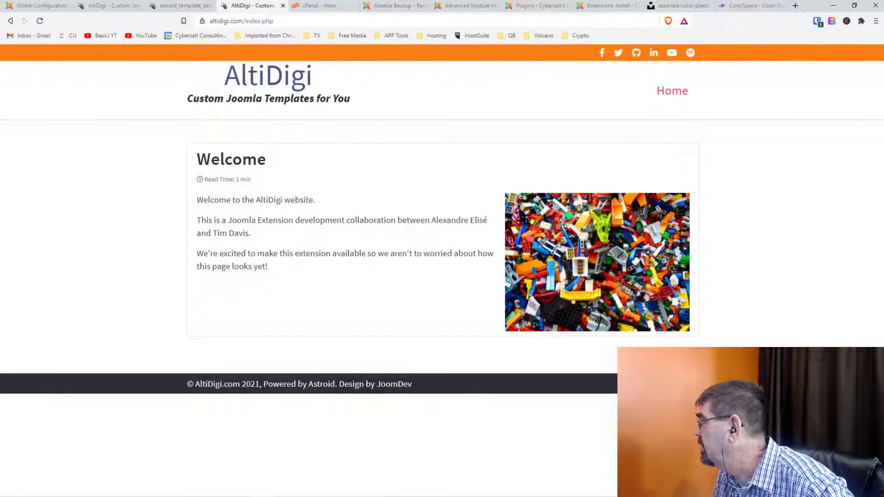
Search Google for 'avif format' and open freeCodeCamp's 'What is AVIF?' article.
left_click(796, 6)
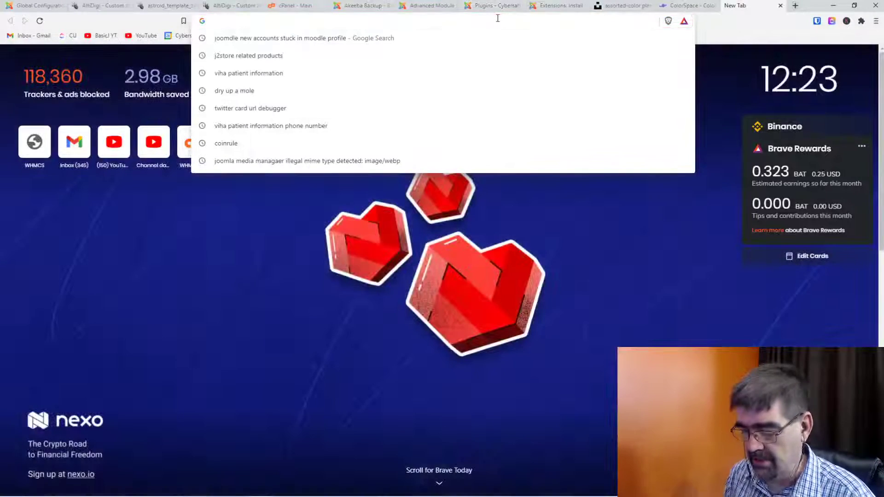
type("avif")
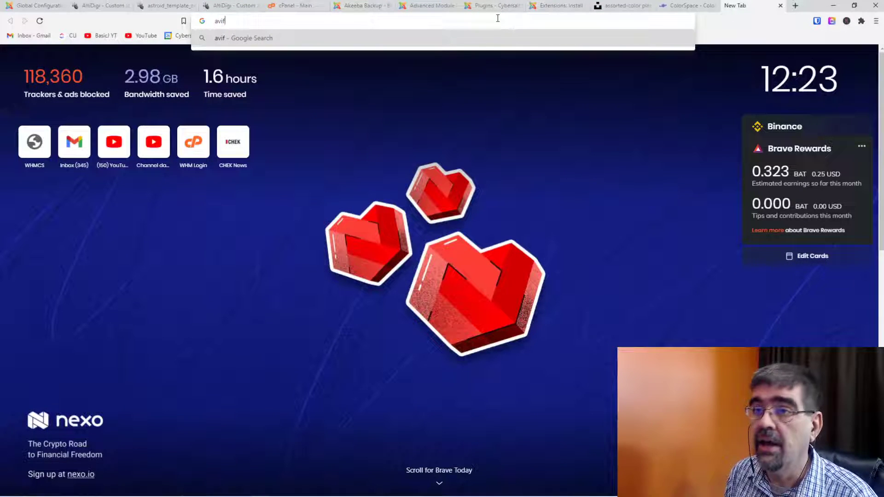
type(" format")
key("Return")
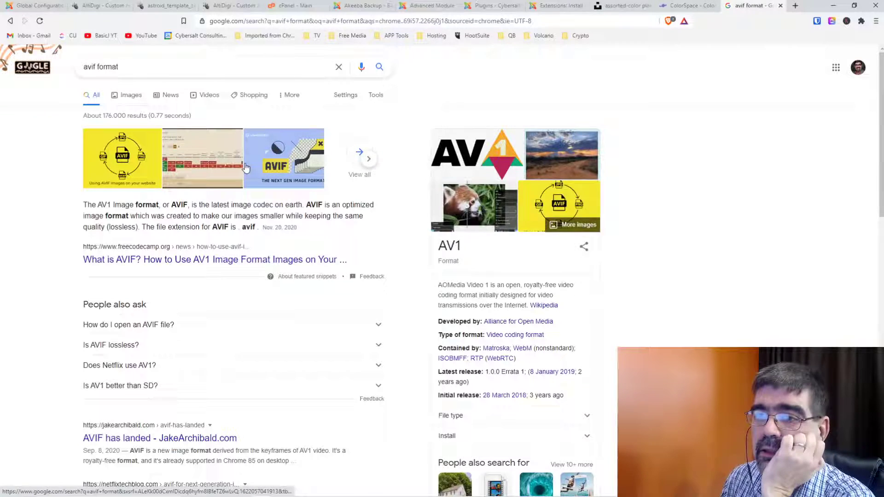
left_click(166, 261)
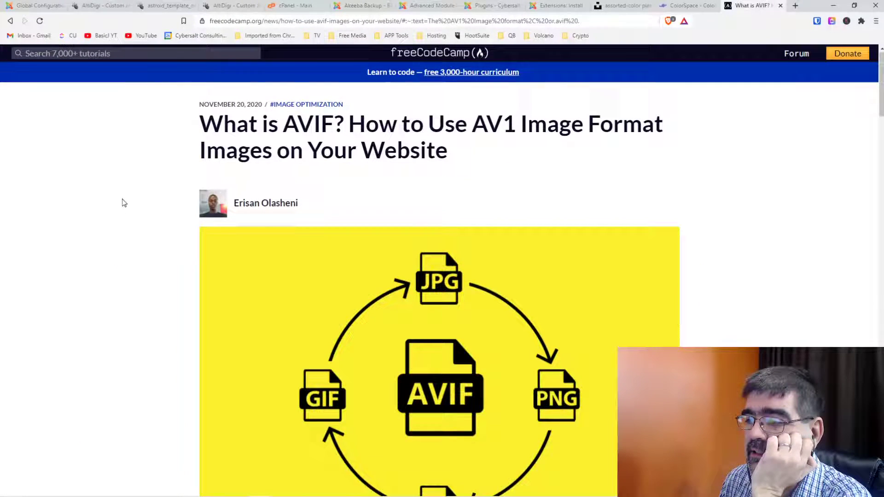
scroll(122, 203, "down", 6)
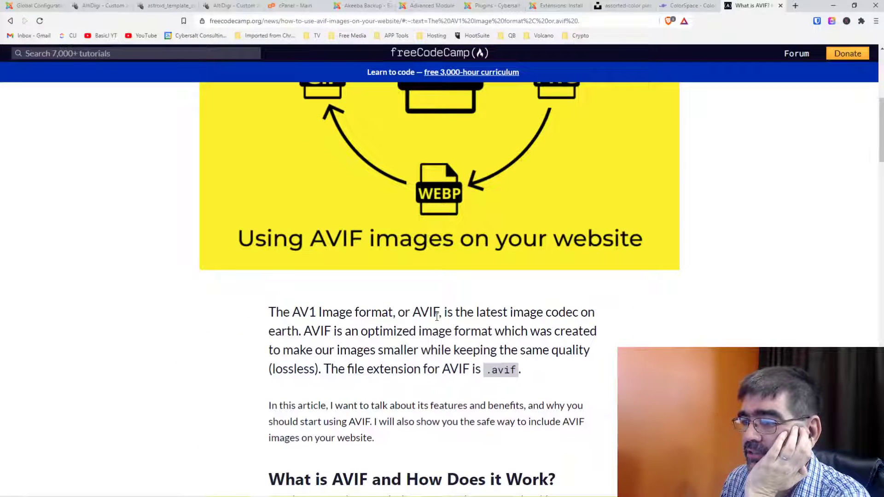
scroll(436, 318, "down", 1)
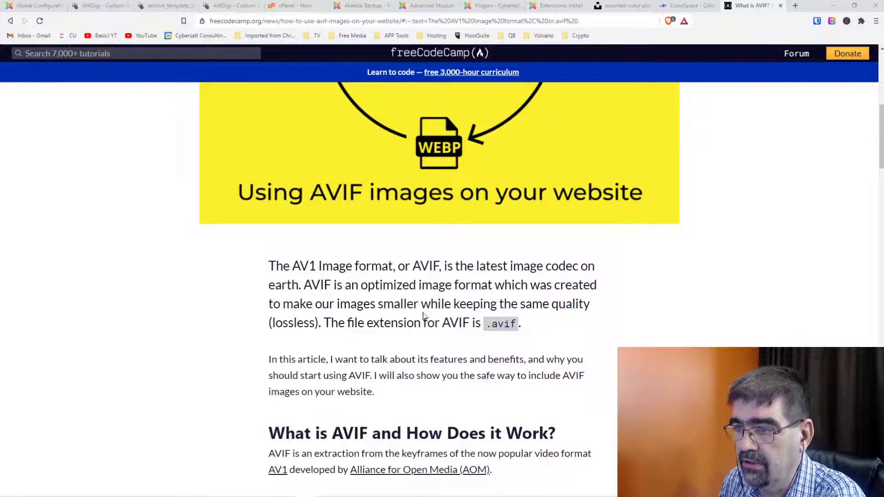
scroll(404, 318, "down", 3)
scroll(403, 316, "down", 3)
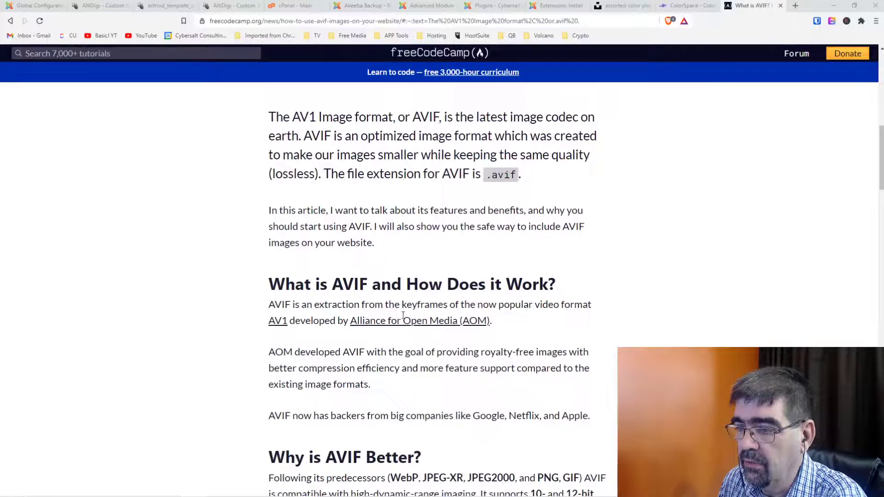
scroll(403, 315, "down", 2)
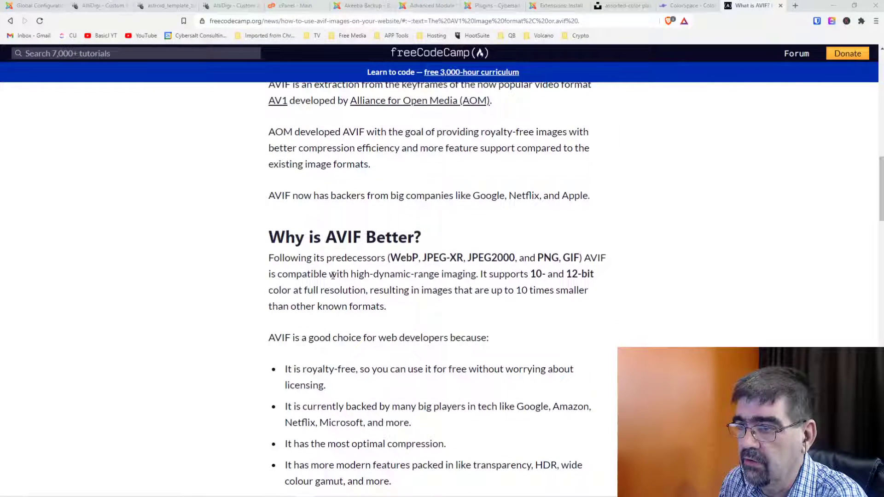
scroll(362, 283, "down", 1)
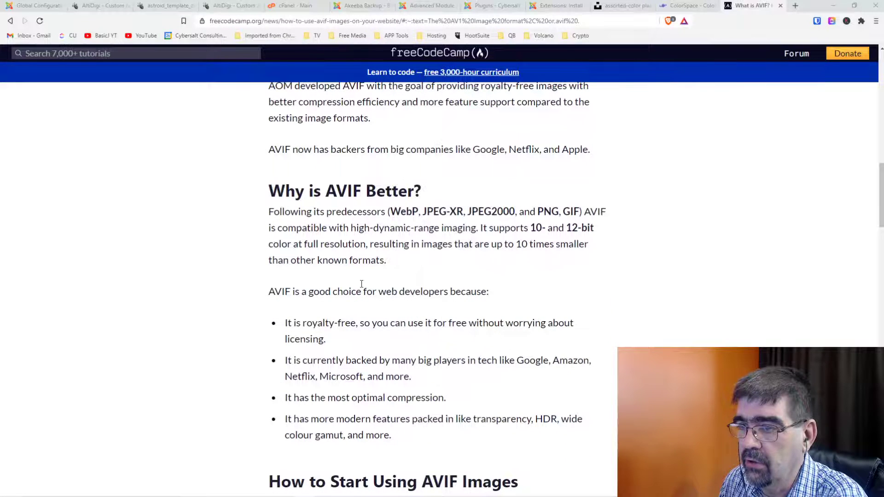
scroll(363, 293, "down", 2)
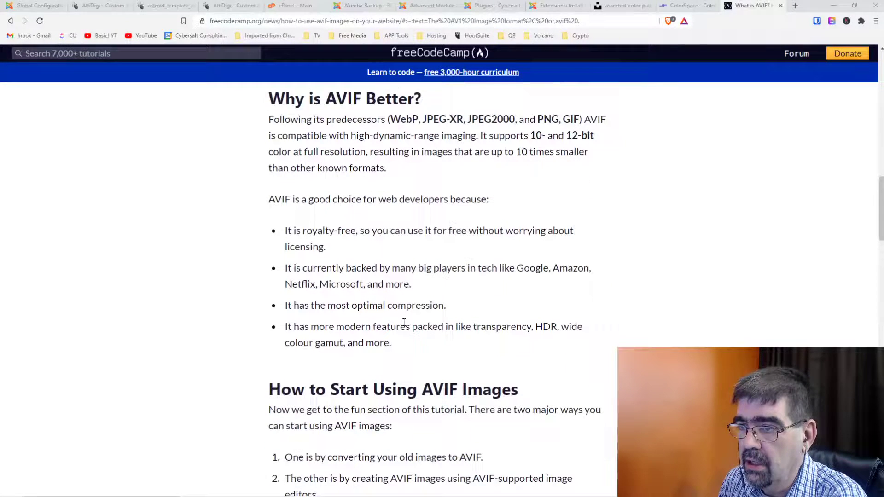
scroll(343, 293, "down", 1)
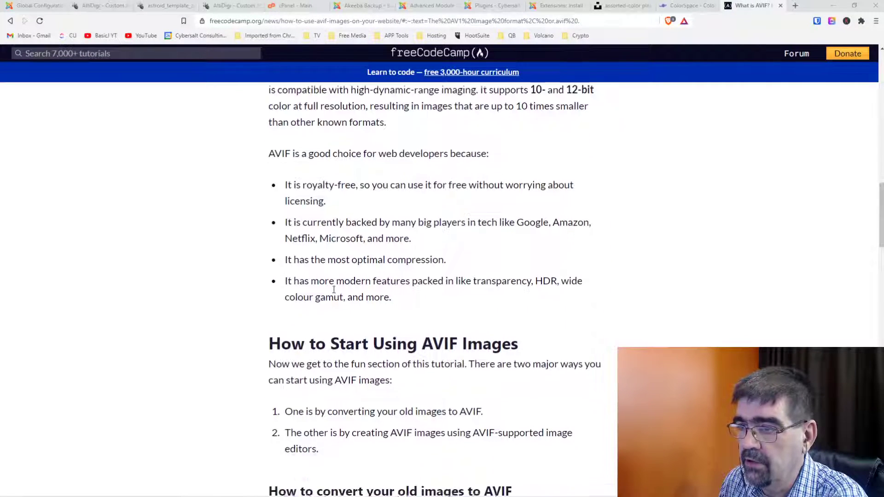
scroll(308, 266, "down", 3)
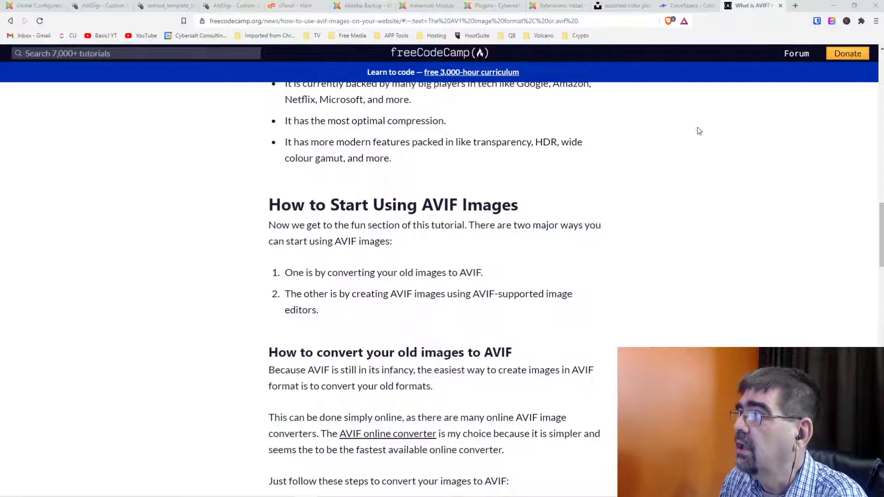
Search Google for 'avif browser compatability' and open MDN's Image file type and format guide.
left_click(795, 5)
type("av")
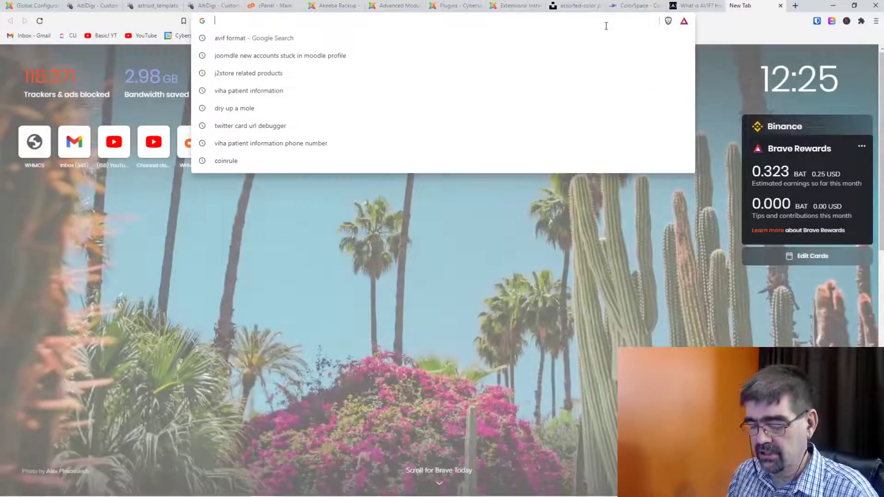
type("if brow")
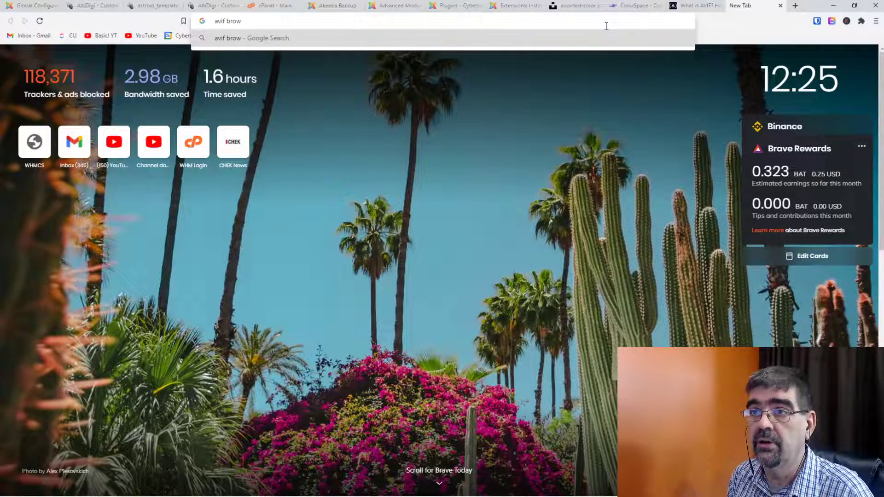
type("ser compa")
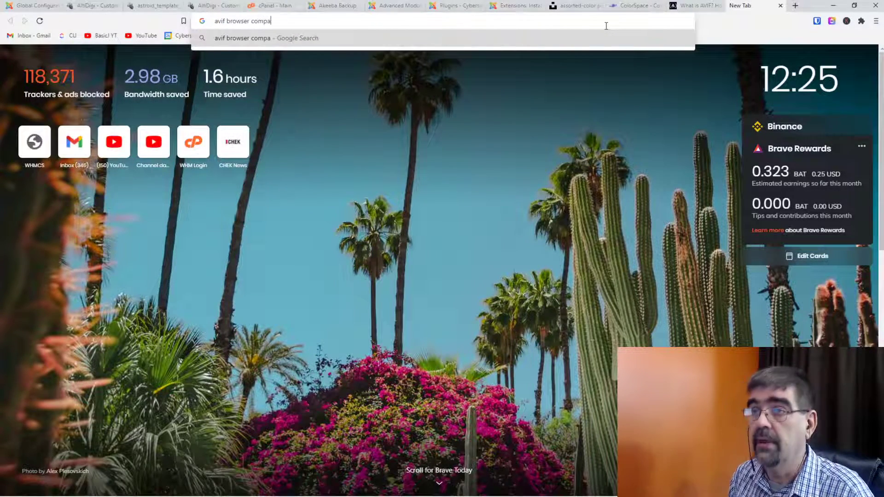
type("tabiltiy")
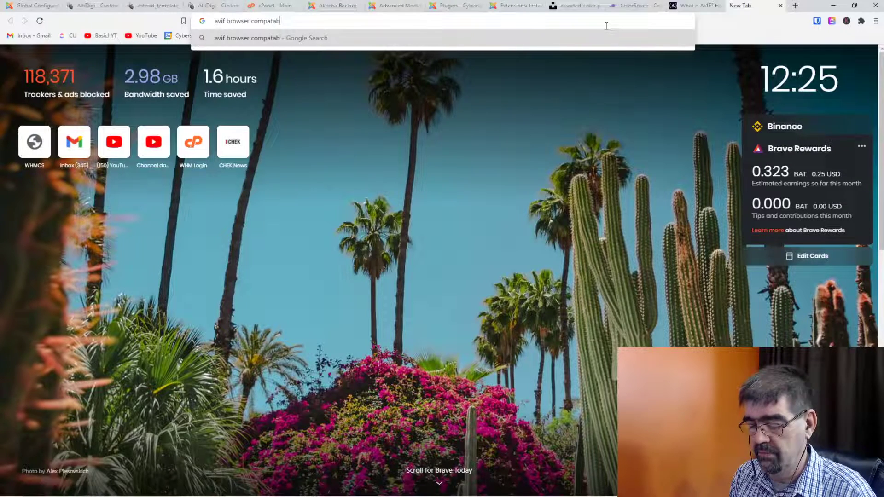
key("BackSpace")
key("BackSpace")
key("BackSpace")
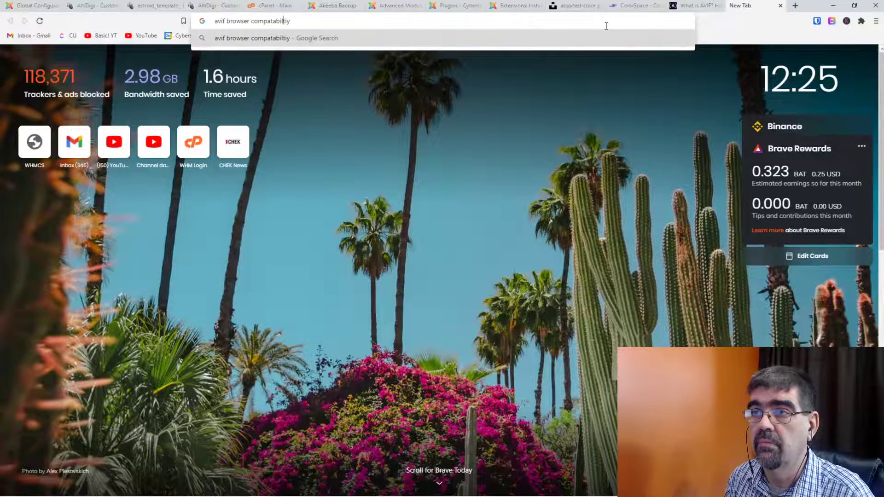
type("iyty")
key("BackSpace")
key("BackSpace")
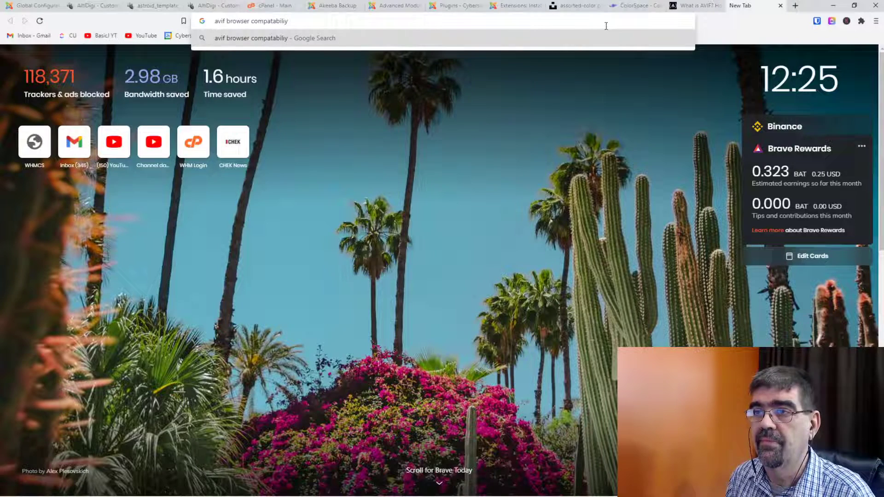
key("BackSpace")
type("ty")
key("Return")
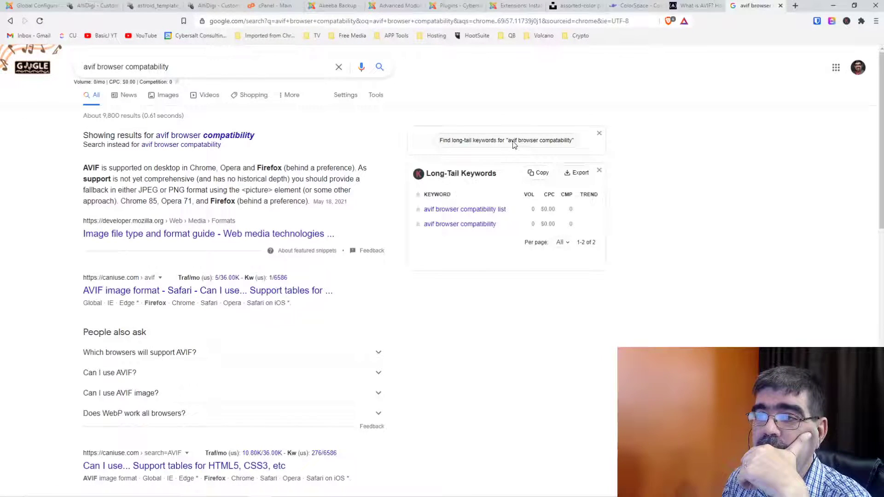
left_click(217, 235)
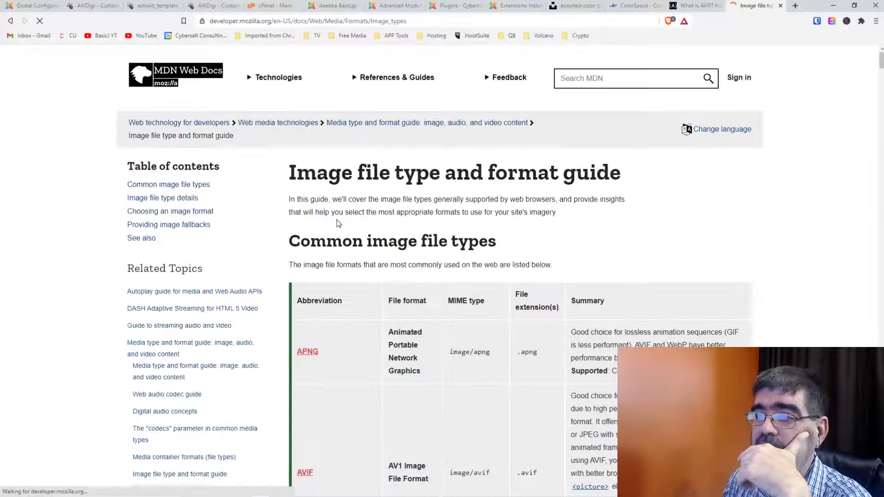
Scroll MDN's guide down to the AVIF row of the Common image file types table.
scroll(412, 219, "down", 4)
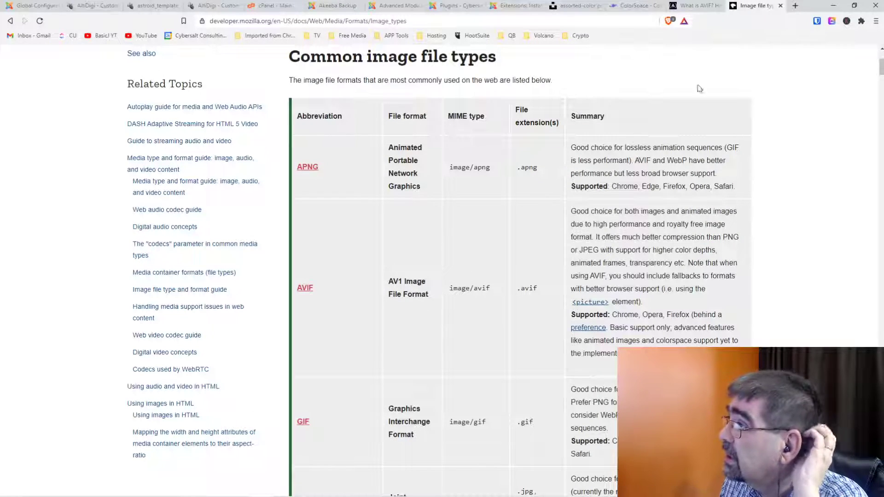
Open a new tab, then bring up the Squoosh window showing mess.jpg encoded as AVIF.
left_click(796, 5)
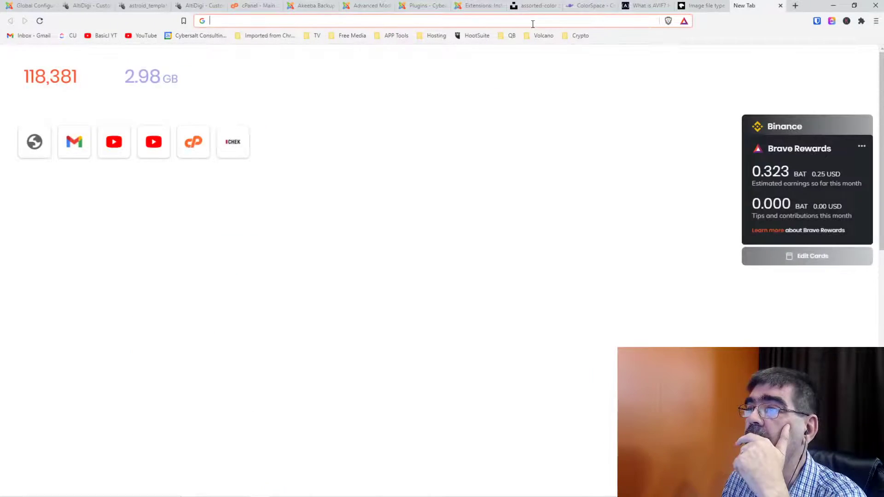
left_click(533, 20)
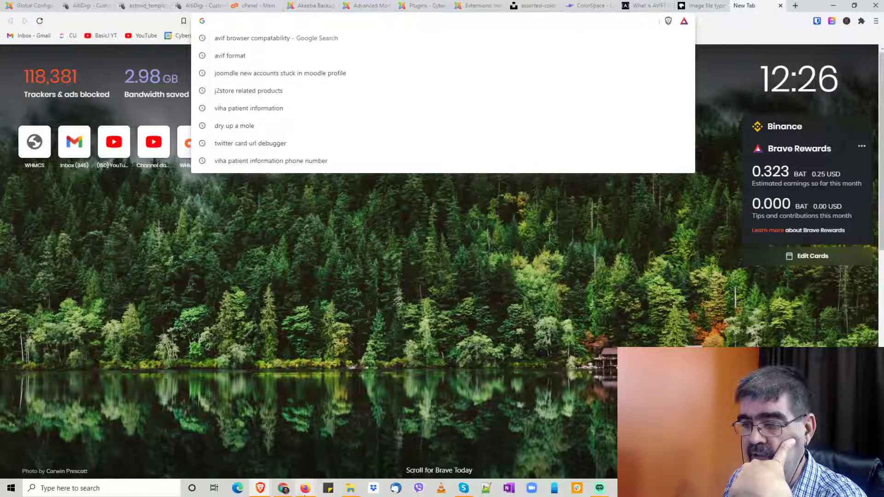
left_click(284, 489)
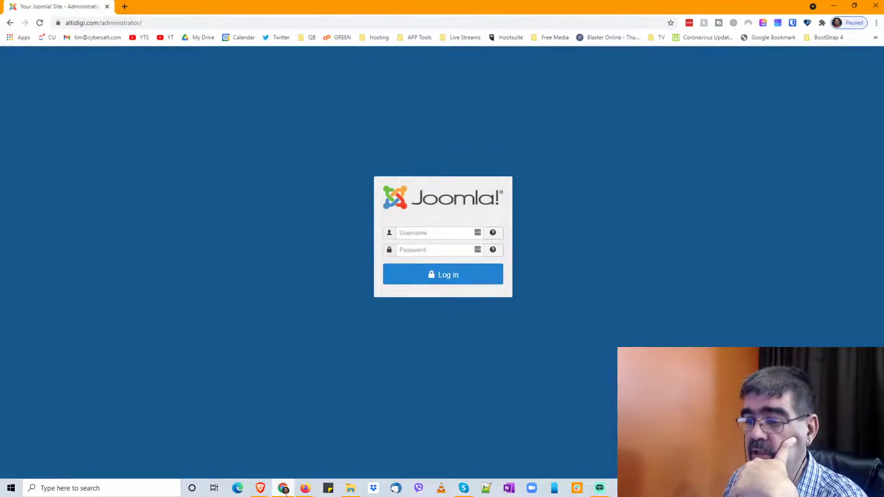
left_click(285, 489)
mouse_move(306, 494)
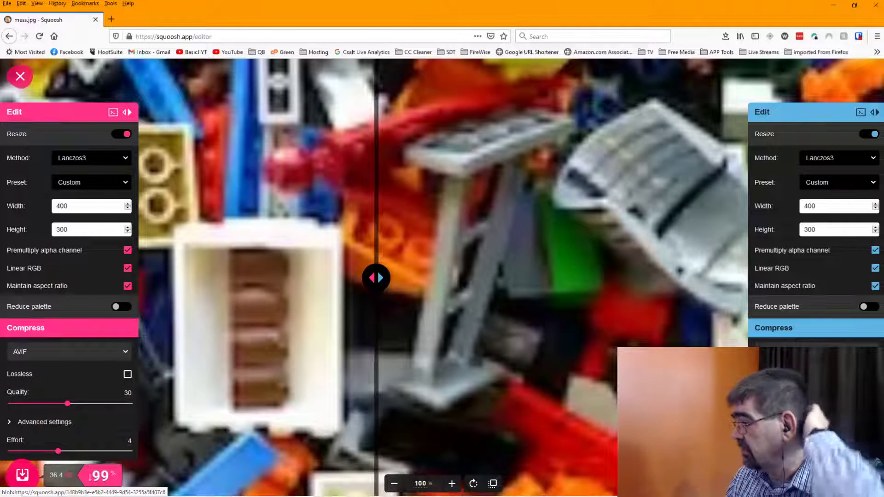
Save the AVIF output as mess.avif and set the right-hand copy to compress as WebP.
left_click(22, 474)
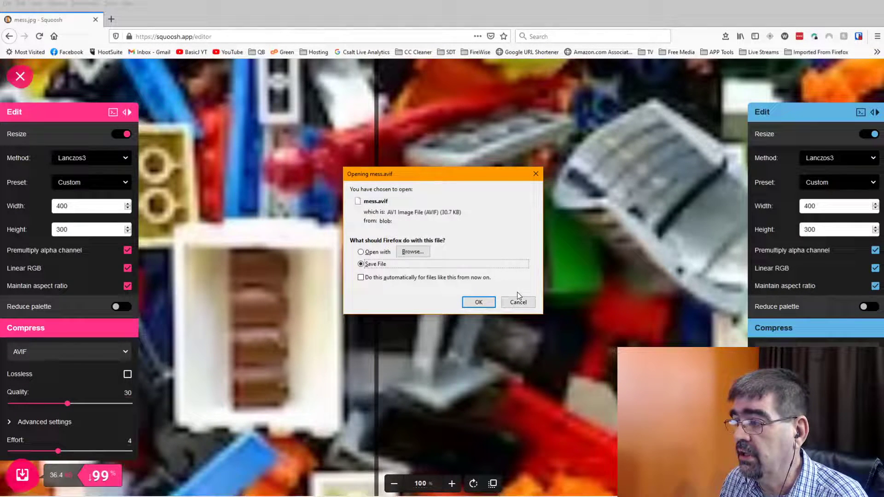
left_click(480, 300)
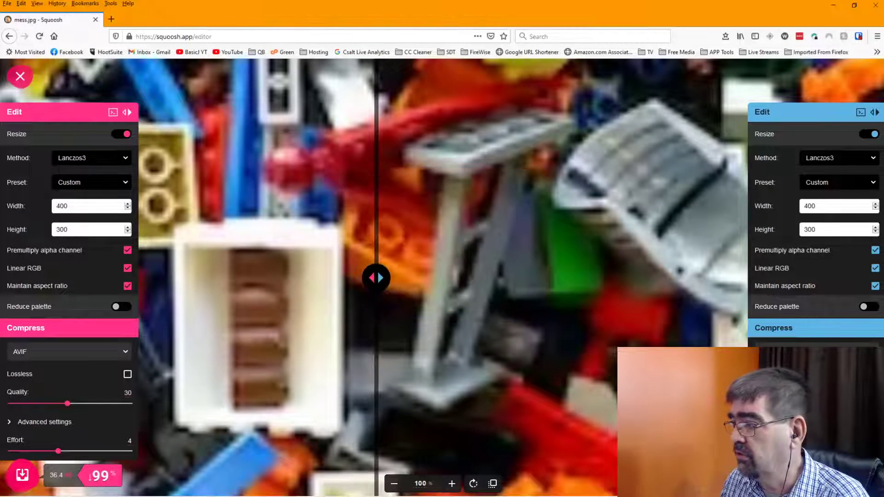
left_click(806, 405)
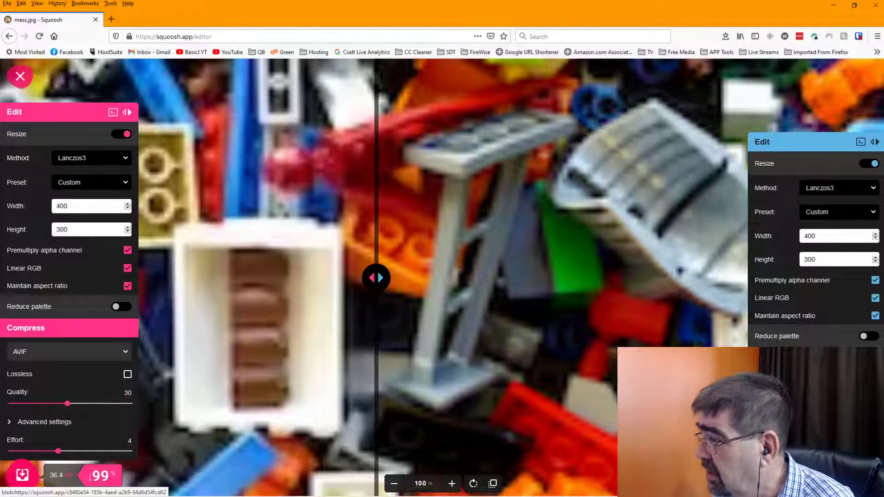
left_click(817, 382)
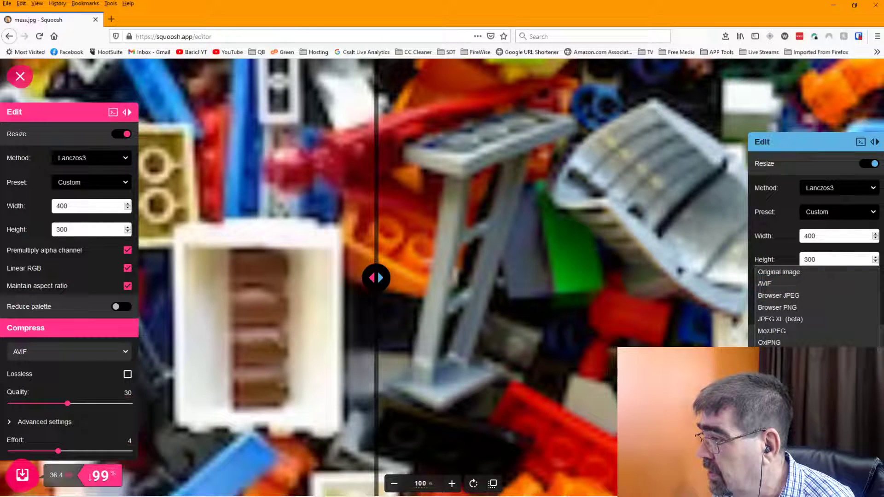
left_click(783, 366)
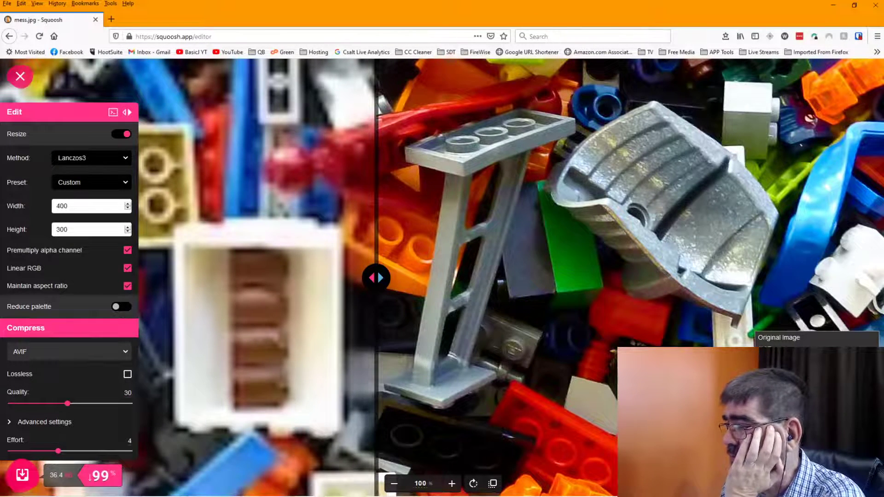
Recheck the right-hand output format list and keep WebP selected.
key("Down")
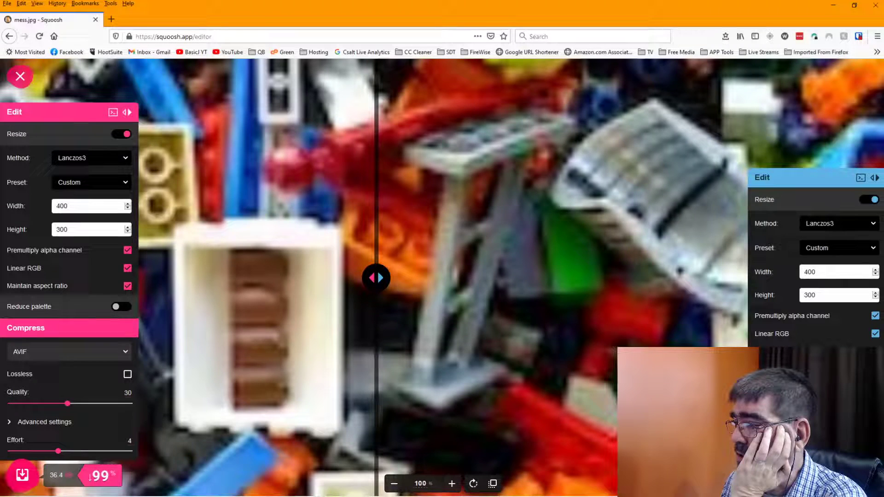
key("alt+Down")
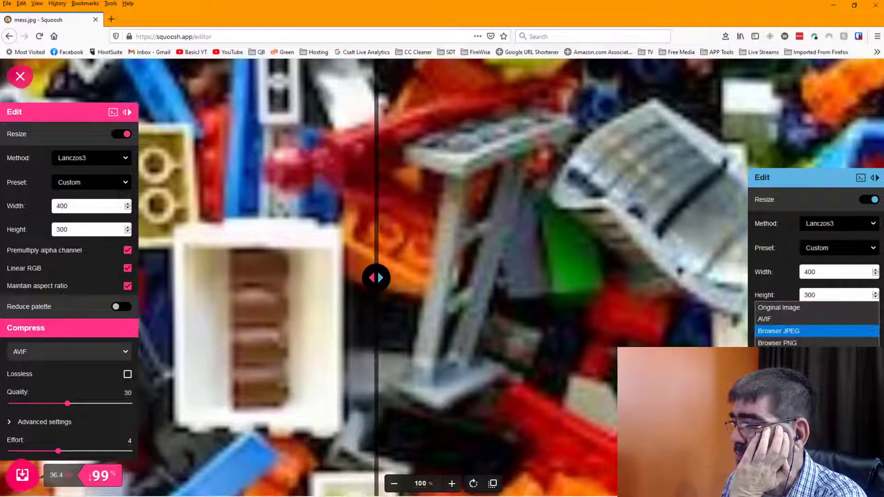
key("Down")
key("Return")
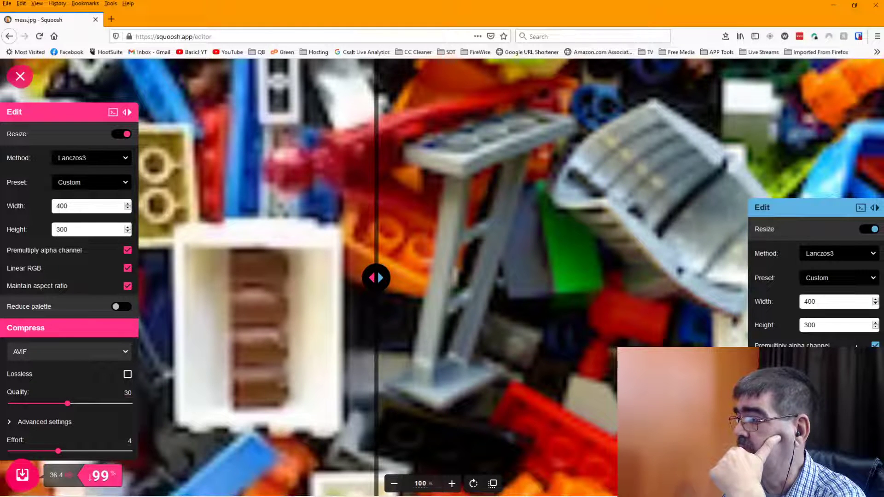
key("alt+Down")
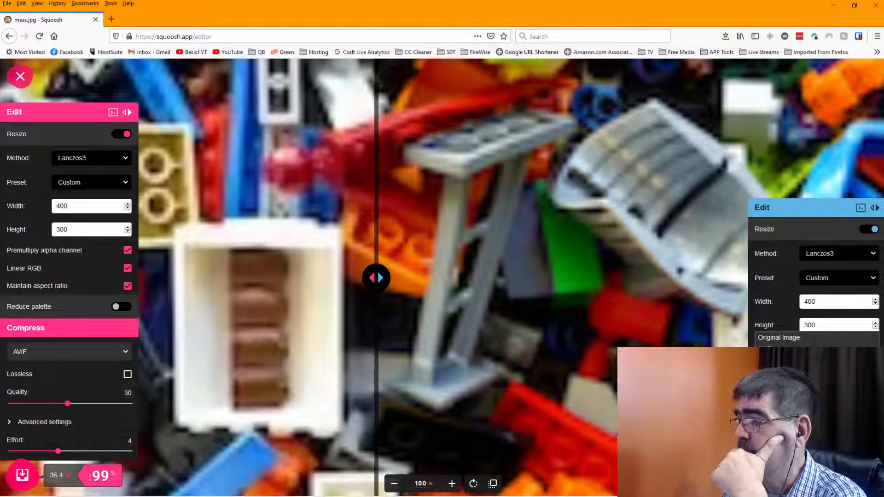
key("Escape")
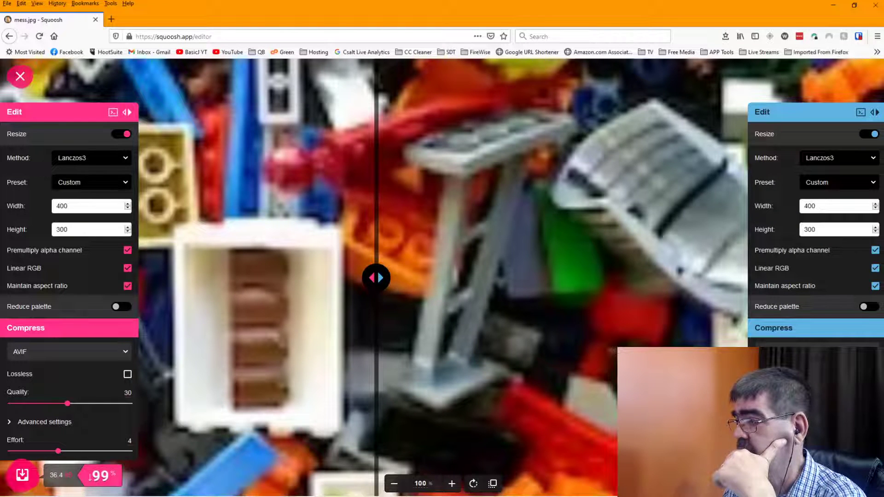
Save Squoosh's mess.avif into a new 'avif' folder under Desktop\delete.
left_click(22, 474)
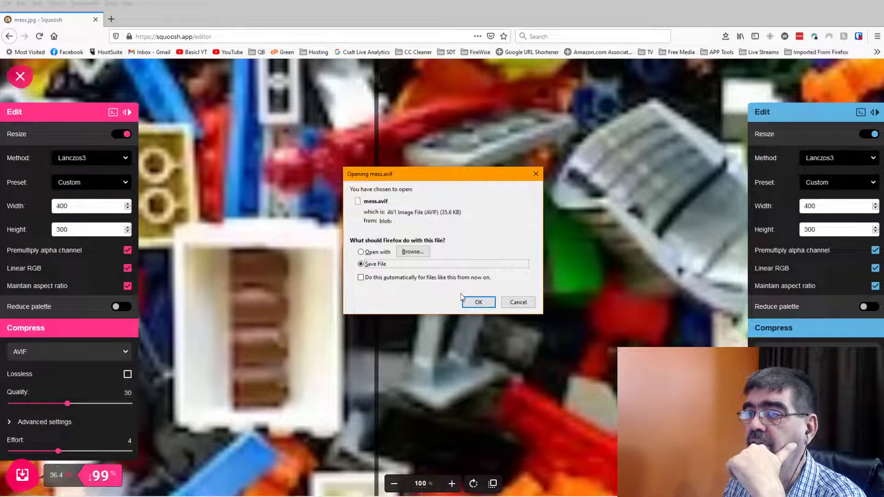
left_click(482, 303)
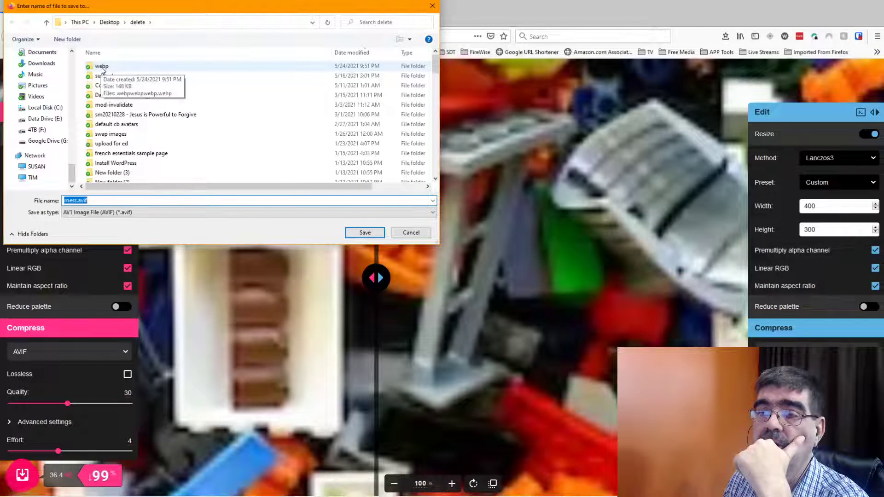
left_click(69, 40)
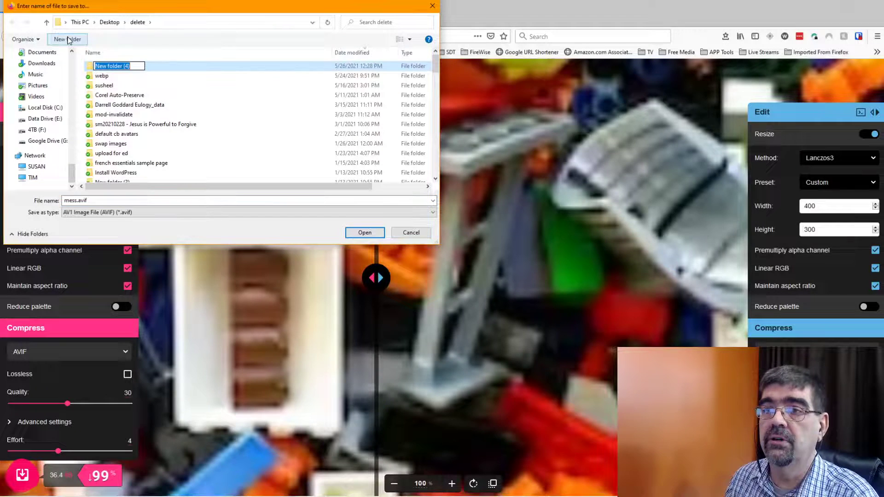
type("avif")
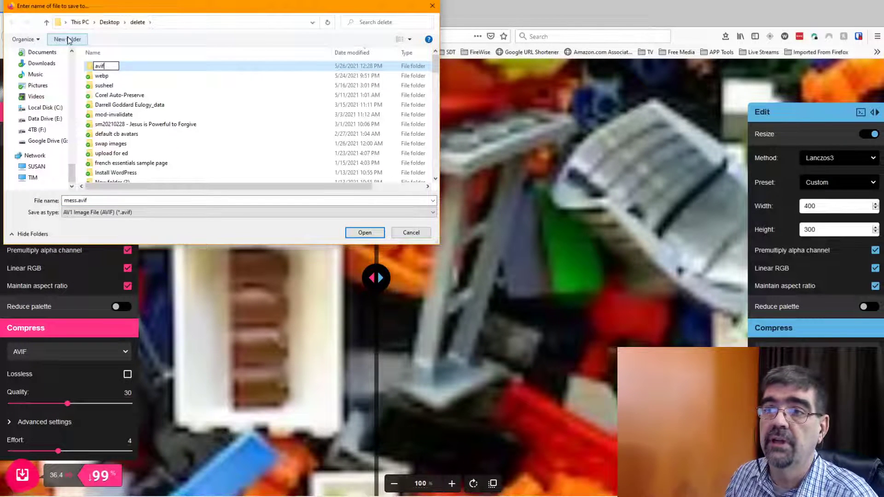
key("Return")
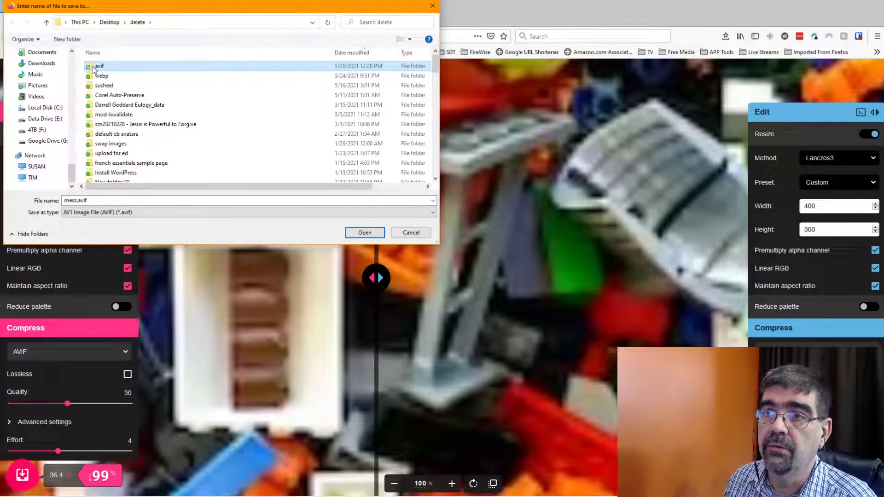
double_click(94, 69)
left_click(365, 233)
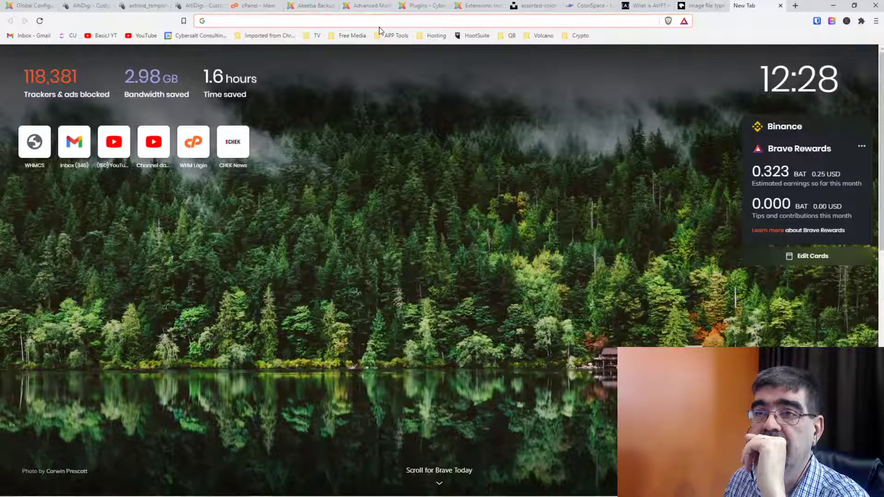
Open the Welcome article from Content > Articles and launch the image manager after its text.
left_click(26, 10)
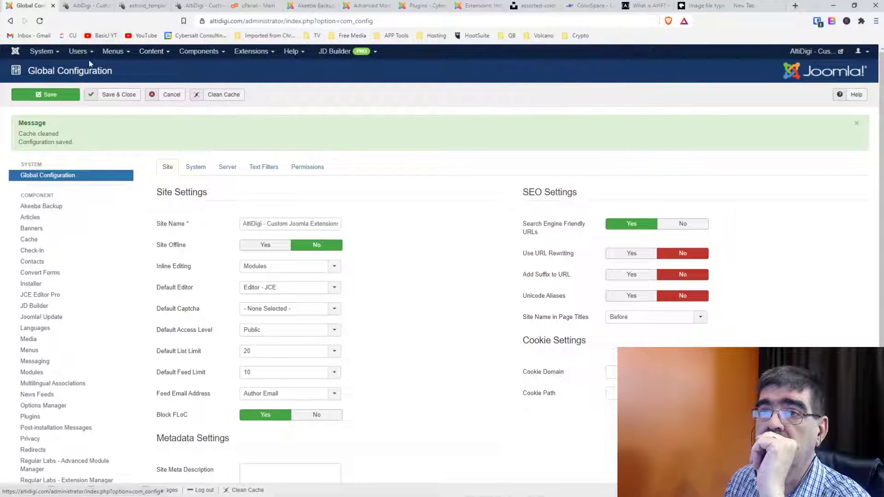
left_click(154, 52)
left_click(159, 68)
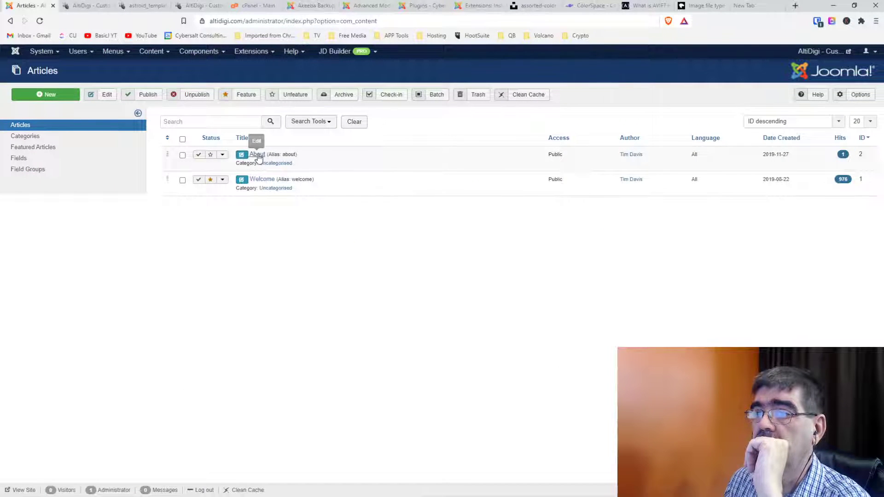
left_click(263, 180)
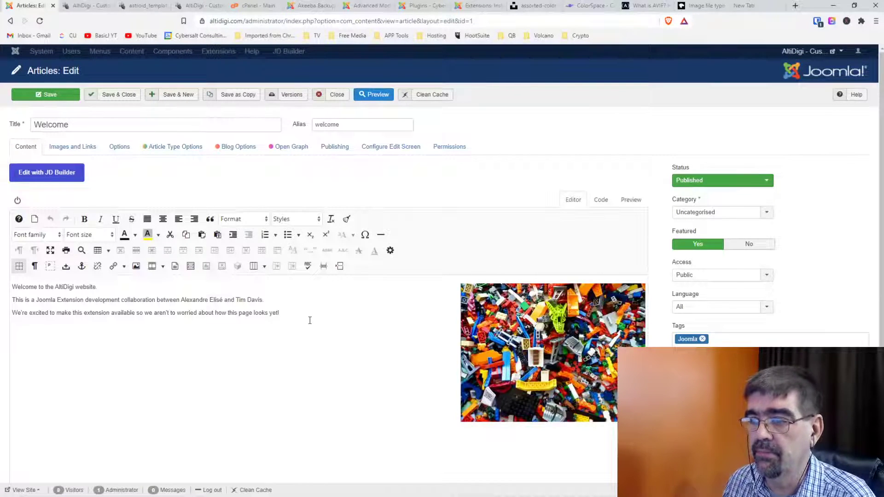
left_click(305, 316)
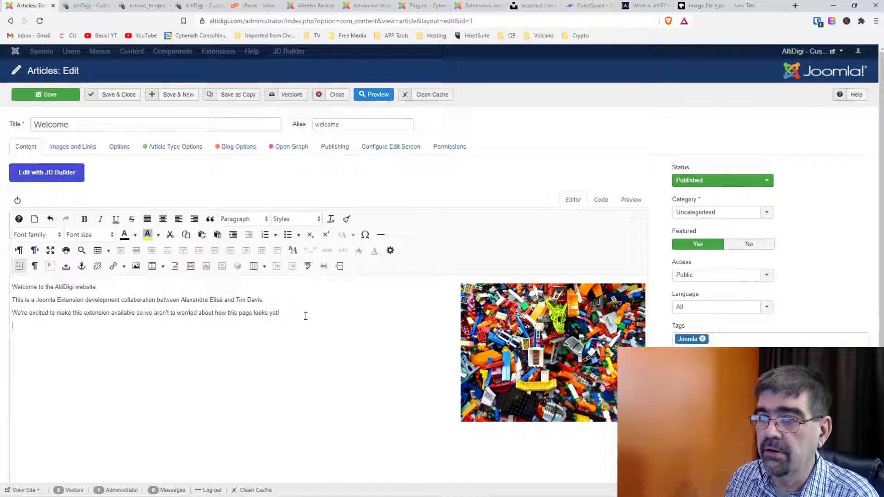
left_click(136, 266)
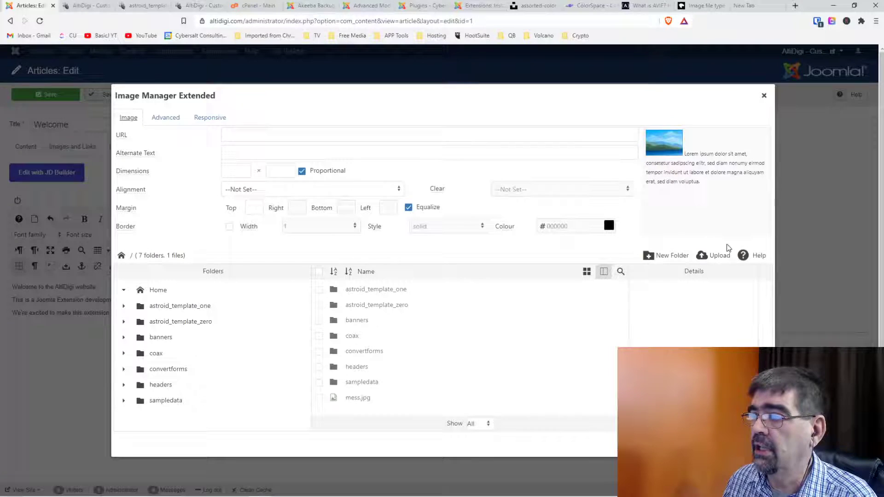
In the Image Manager upload form, choose mess.avif from Desktop\delete\avif.
left_click(718, 256)
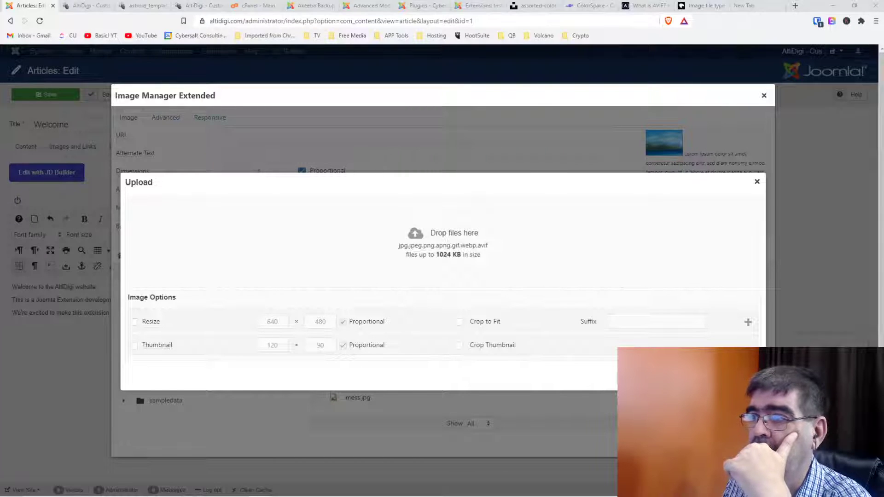
left_click(658, 375)
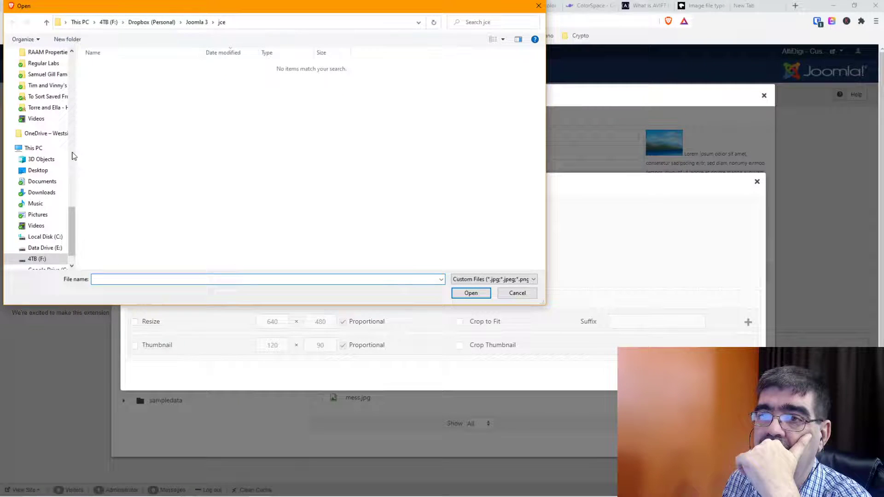
left_click_drag(72, 210, 71, 64)
left_click(36, 82)
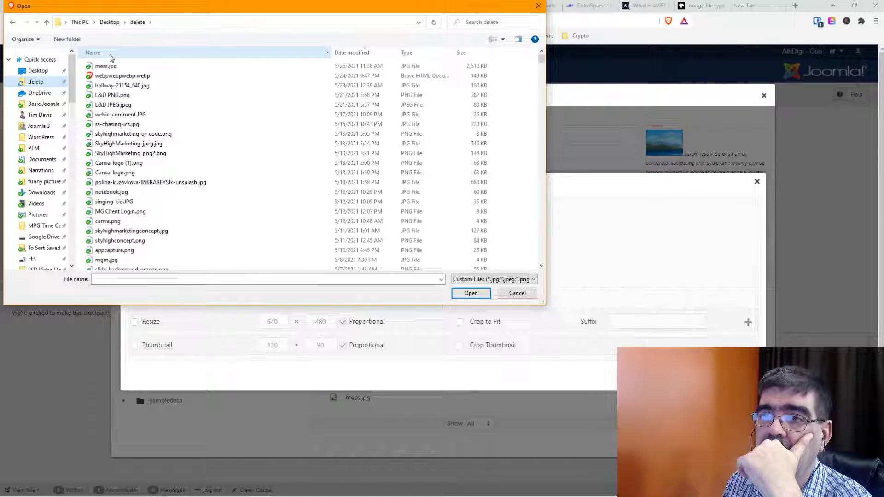
left_click(111, 57)
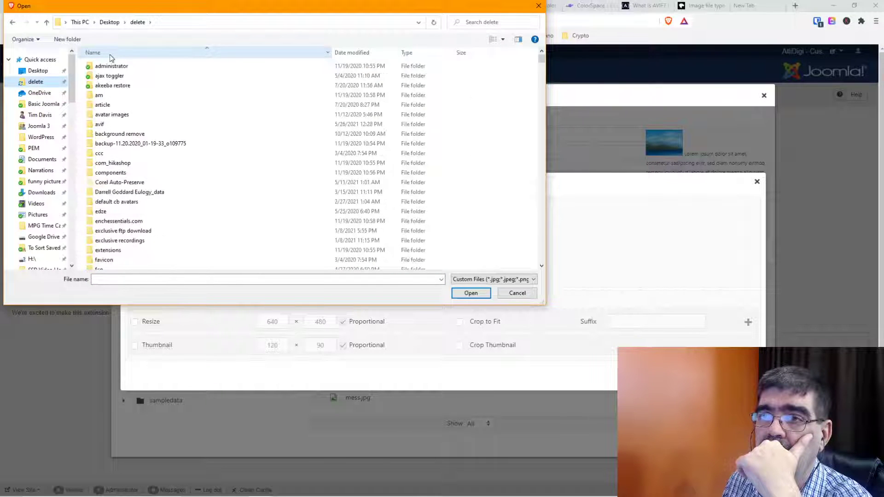
scroll(133, 138, "down", 4)
scroll(133, 138, "up", 4)
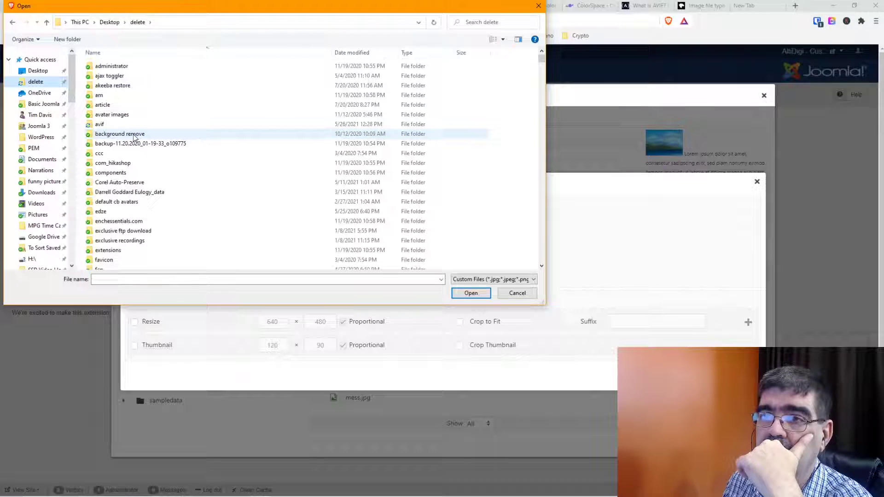
double_click(99, 125)
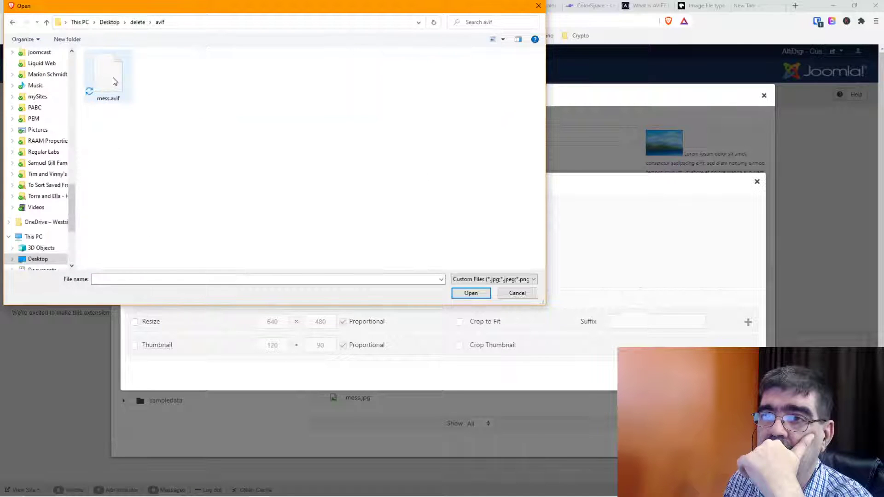
left_click(112, 79)
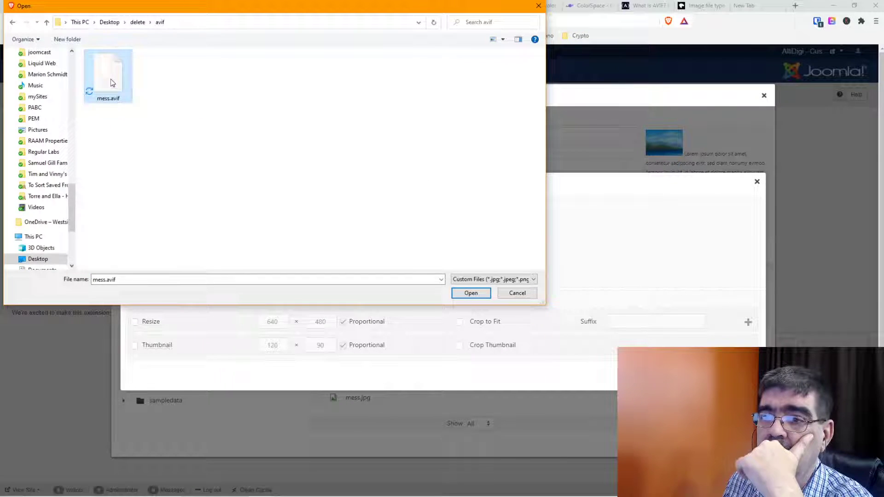
left_click(471, 293)
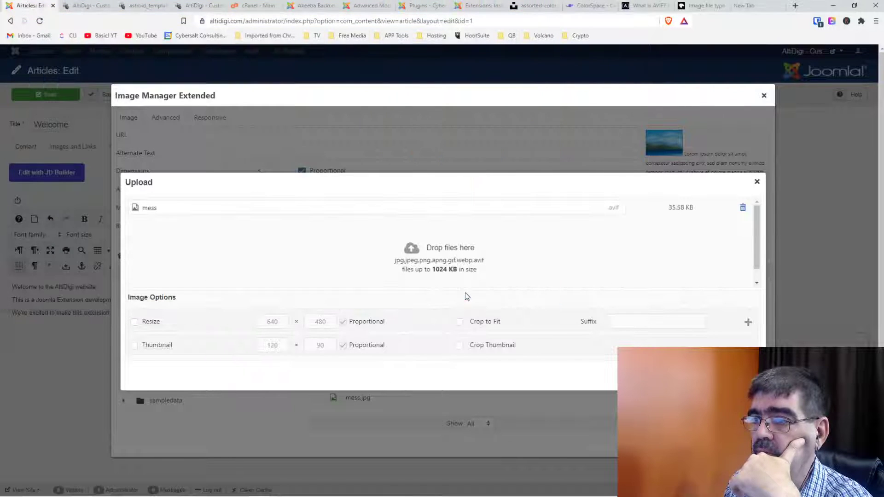
Upload mess.avif and insert it into the Welcome article.
left_click(709, 375)
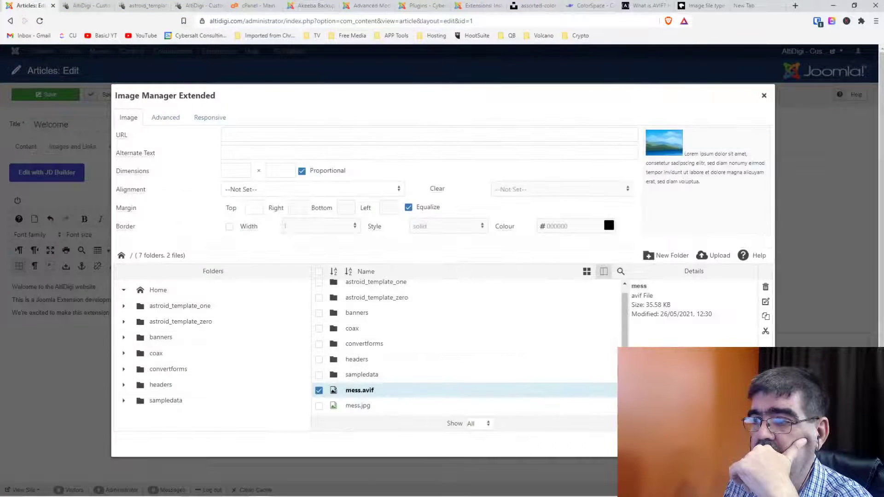
left_click(351, 391)
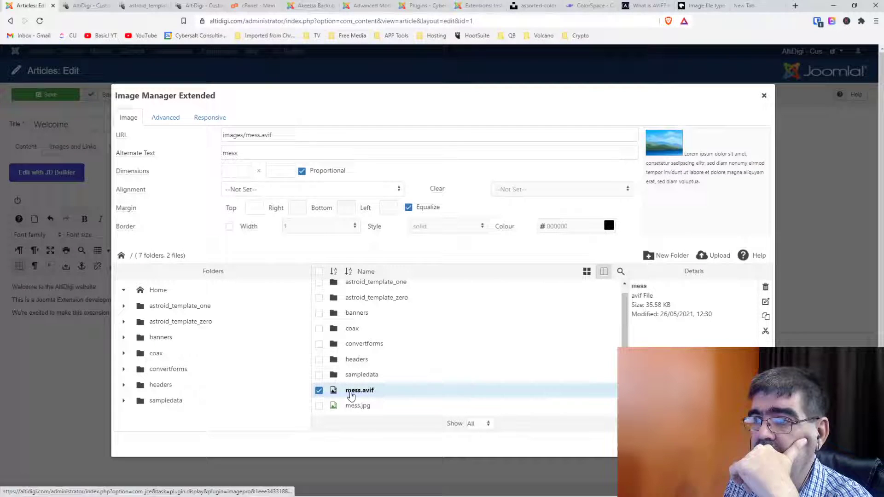
left_click(714, 442)
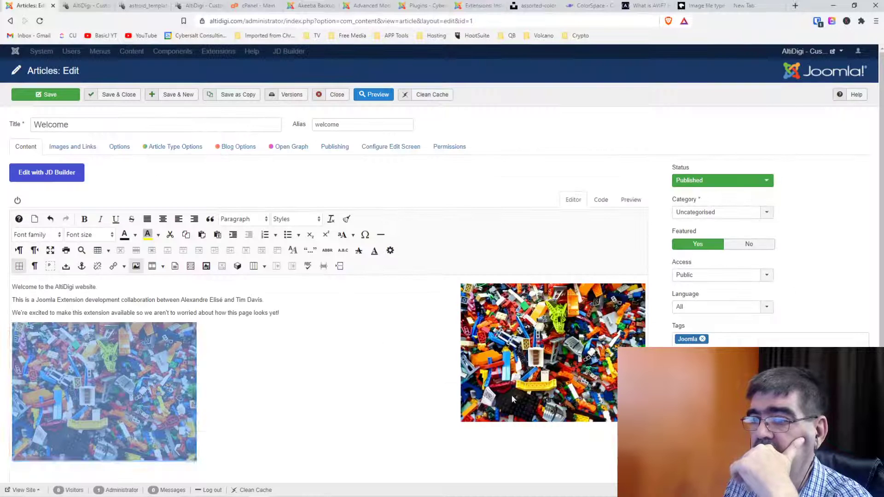
Save the Welcome article and reload the live AltiDigi page to check the image.
left_click(310, 364)
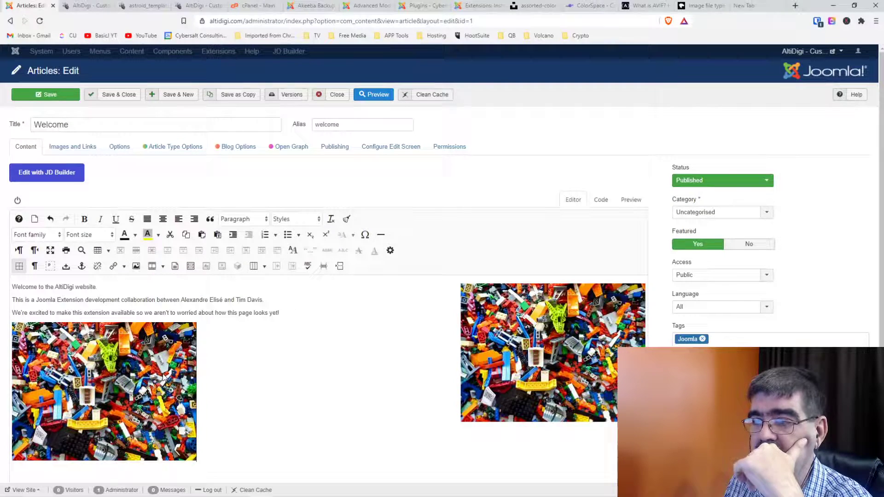
left_click(37, 96)
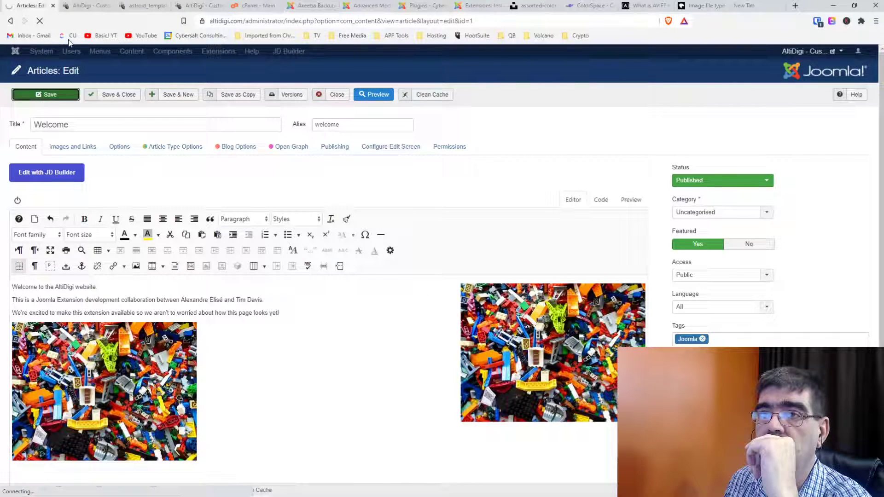
left_click(85, 9)
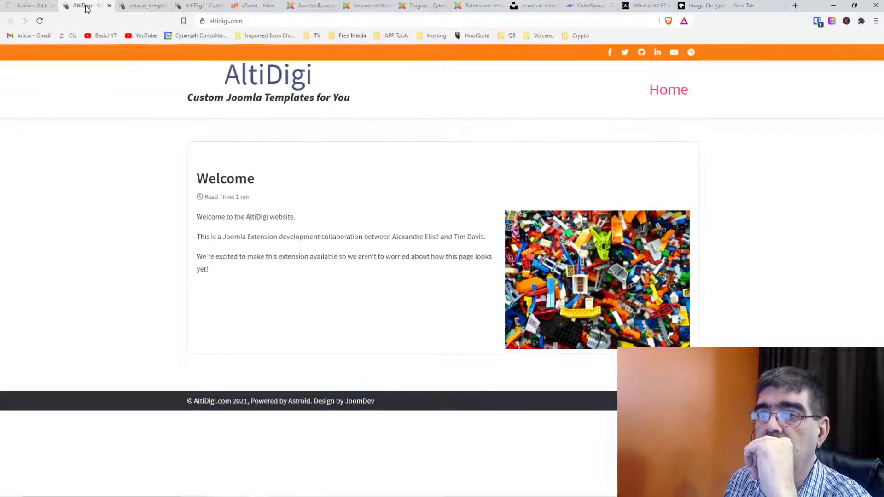
left_click(40, 21)
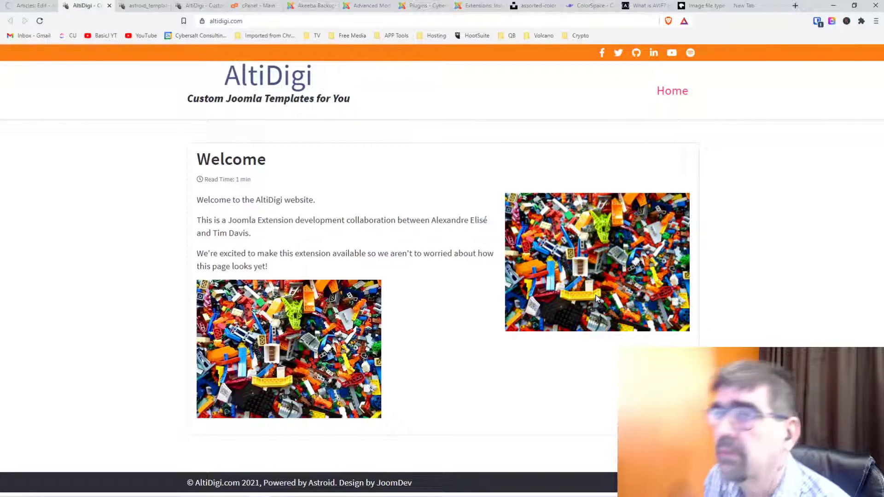
Inspect the properties of both images, confirming the right is mess.jpg and the left mess.avif.
left_click(33, 5)
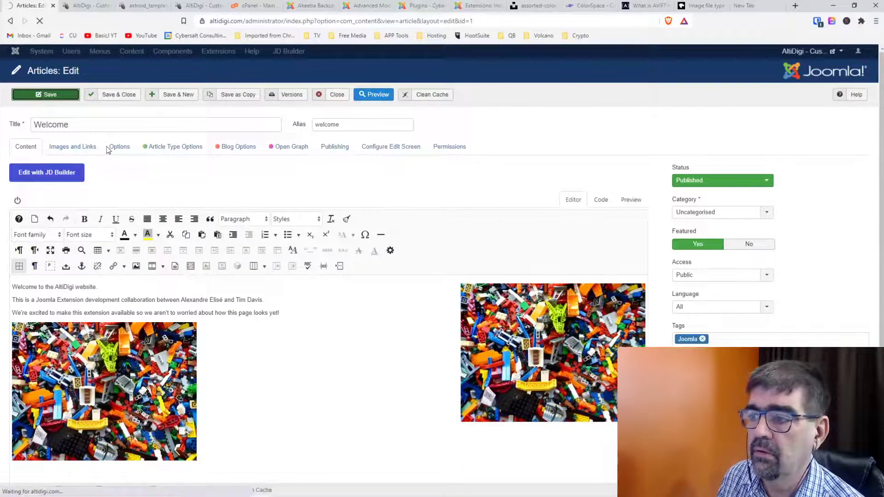
left_click(528, 346)
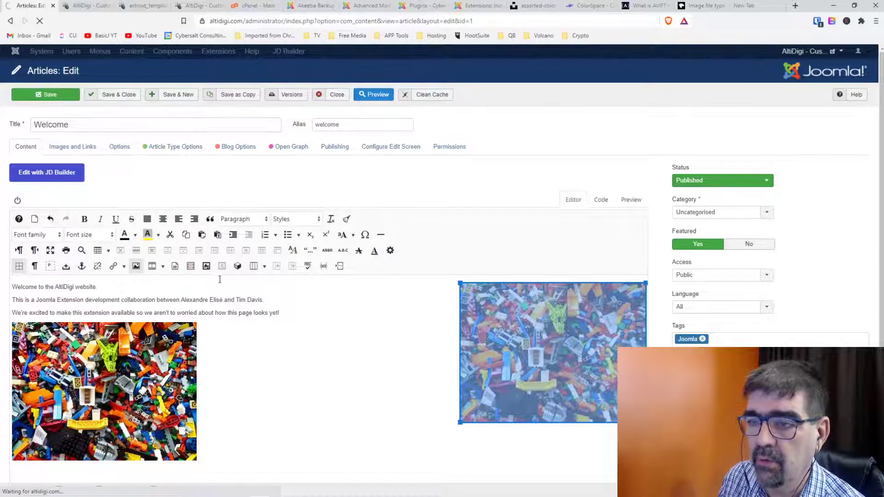
left_click(137, 267)
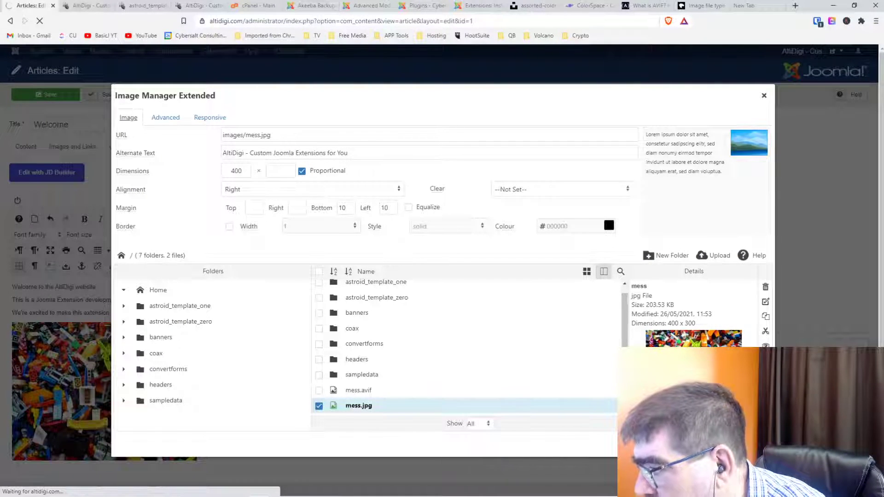
left_click(737, 443)
left_click(92, 404)
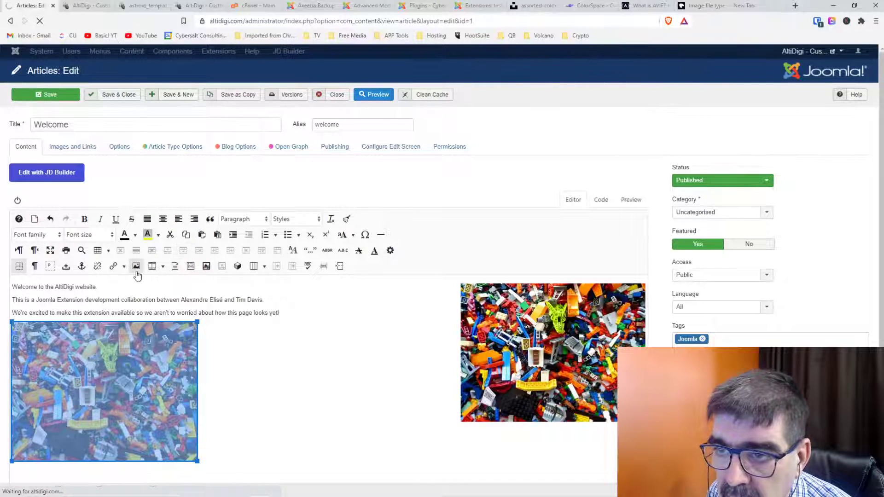
left_click(190, 266)
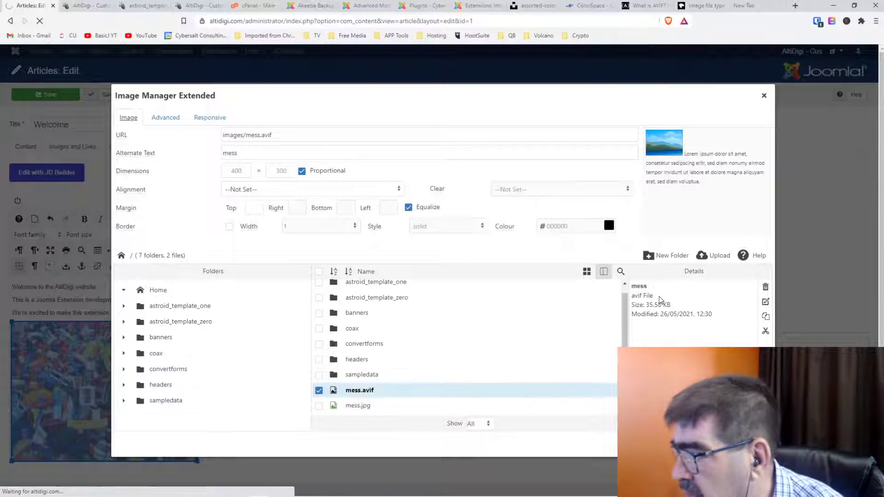
left_click(353, 394)
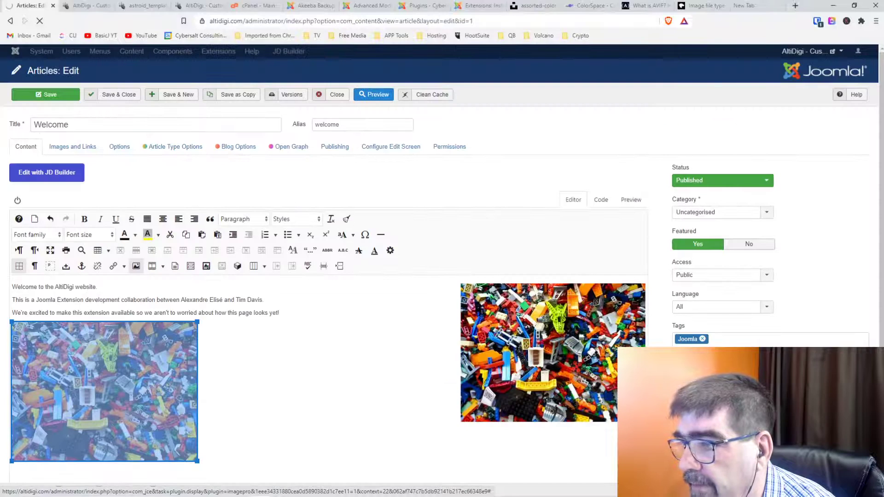
left_click(245, 374)
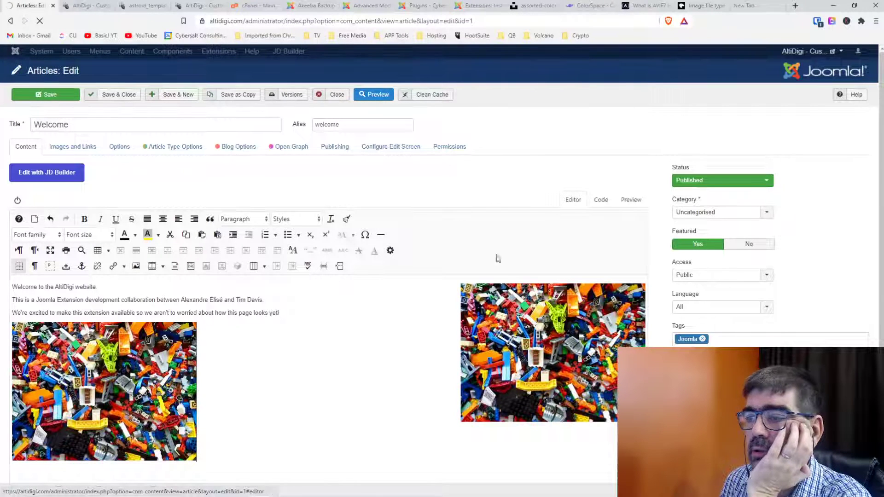
Delete the left mess.avif image and save and close the article.
left_click(143, 396)
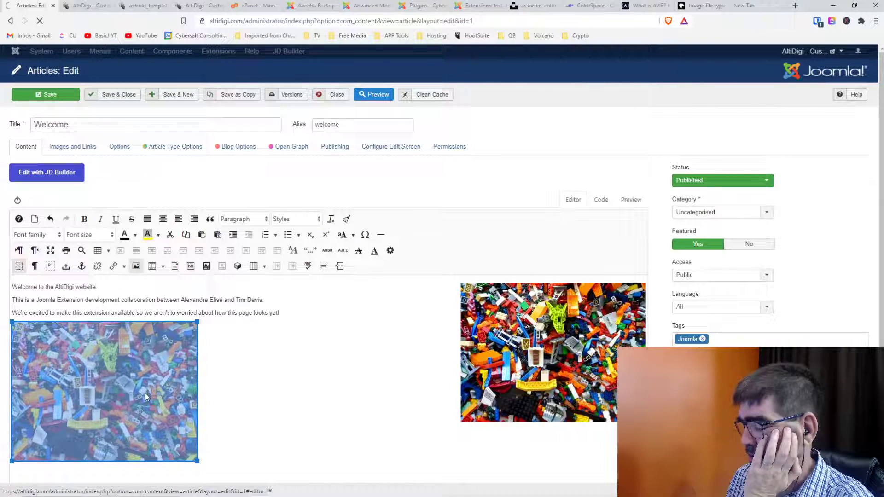
key("Delete")
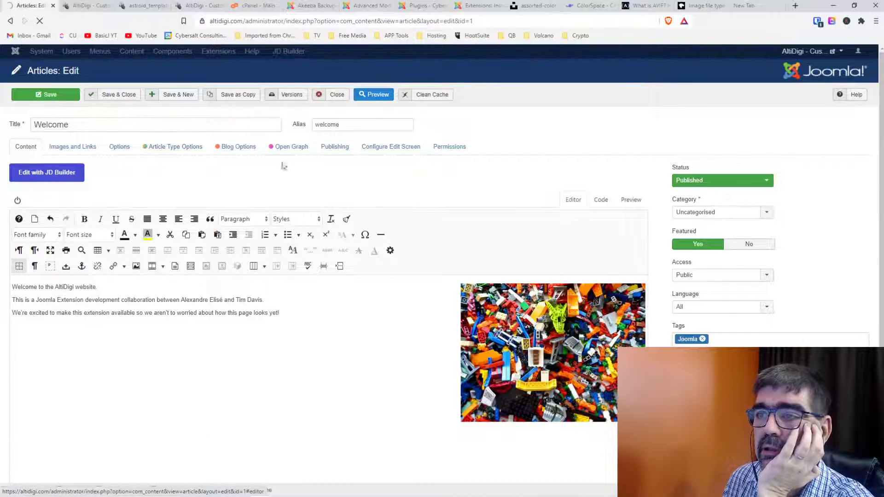
left_click(119, 96)
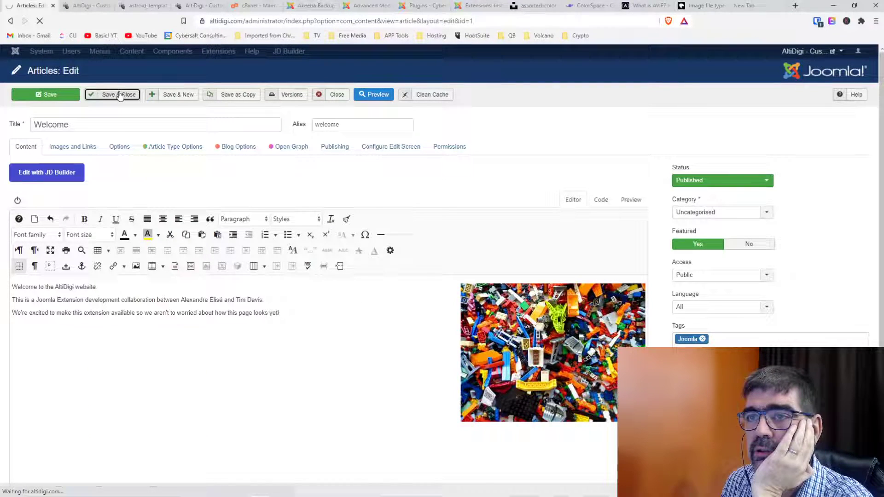
left_click(159, 52)
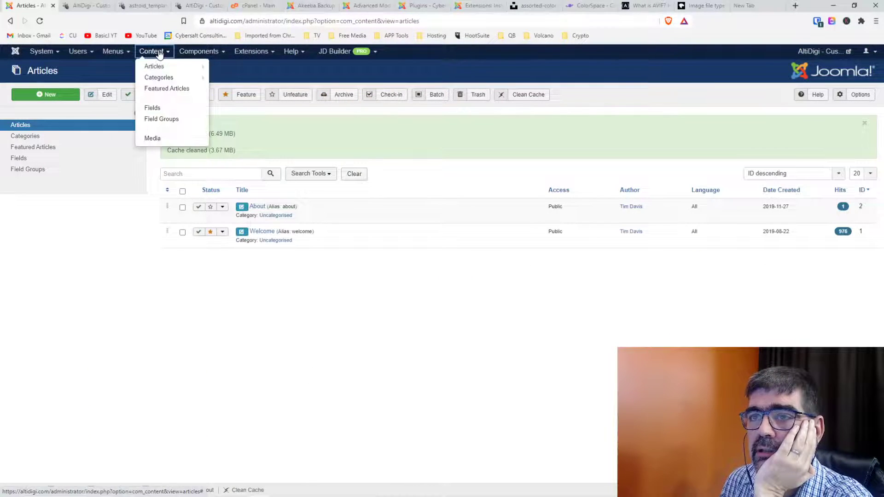
Open the Media Manager, browse the sampledata folder, then reload the Media Manager.
left_click(159, 138)
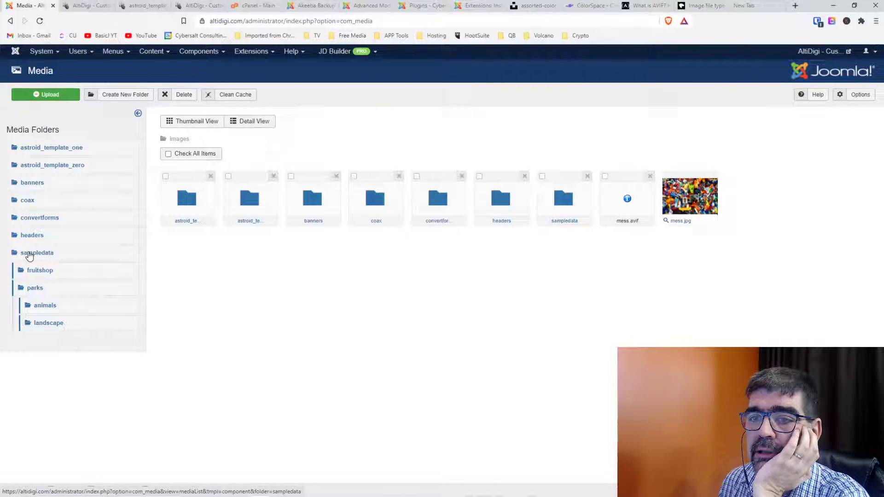
left_click(29, 256)
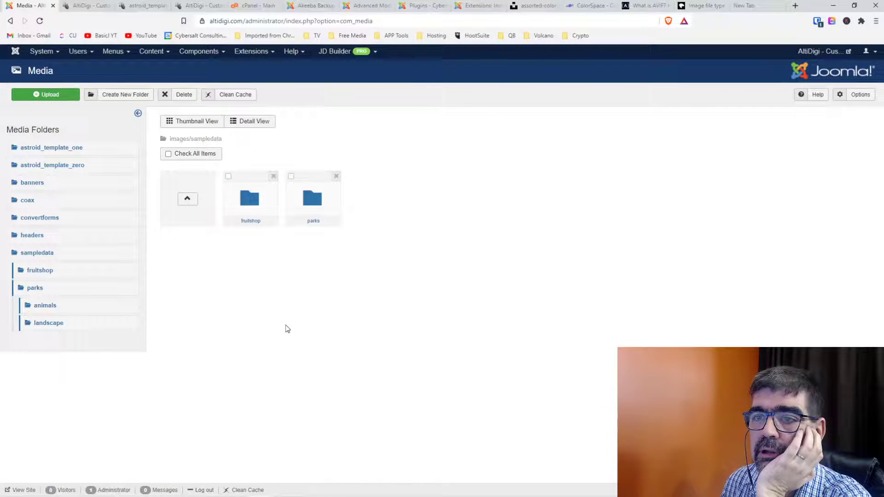
left_click(154, 51)
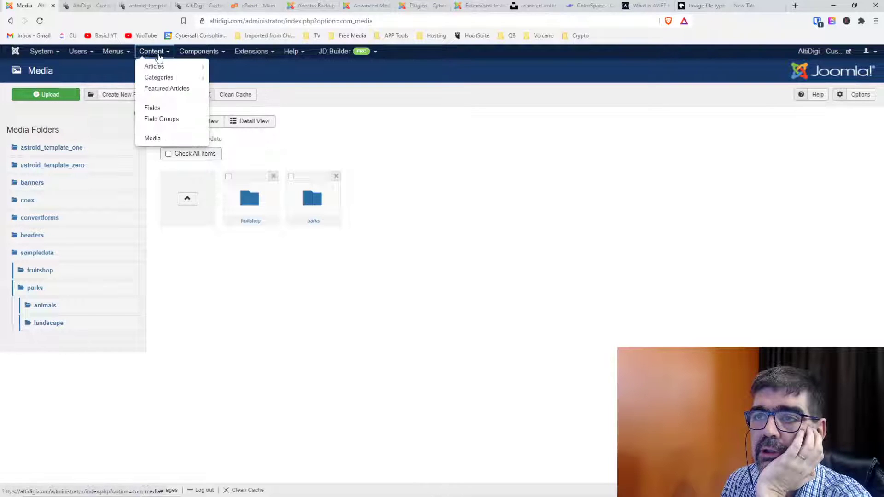
left_click(163, 140)
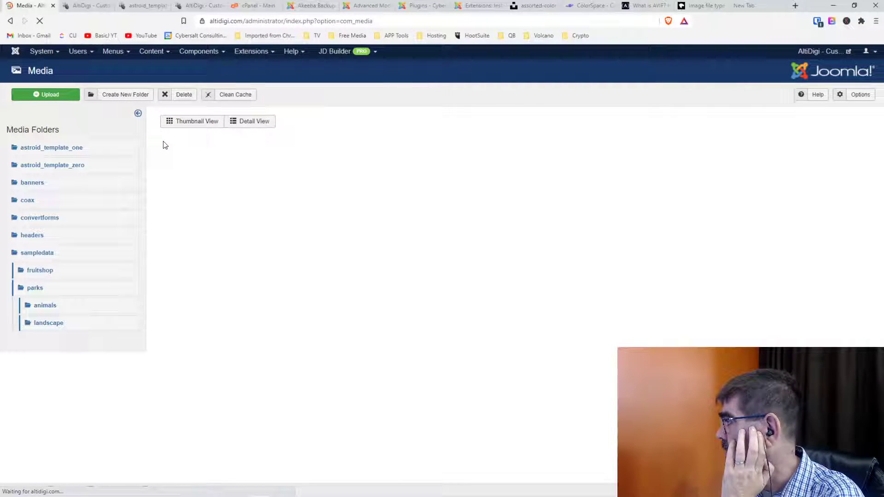
Upload mess.avif into the images folder through the Media Manager upload form.
left_click(40, 97)
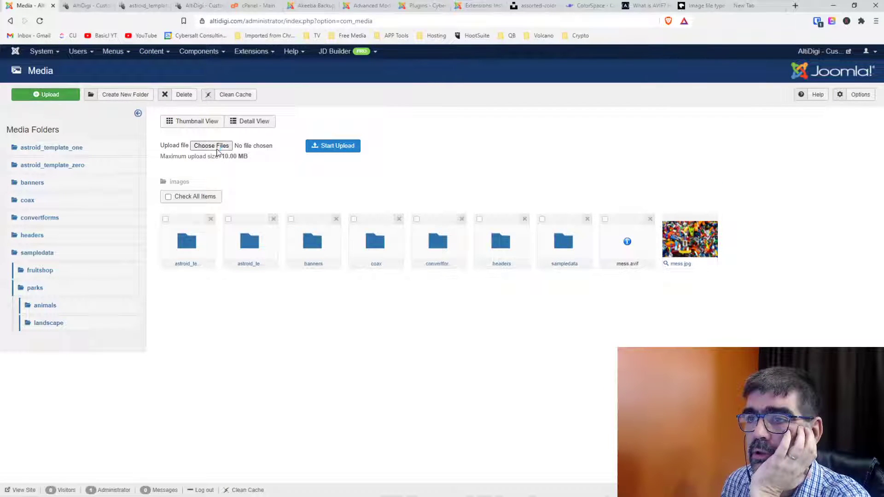
left_click(216, 148)
left_click(98, 78)
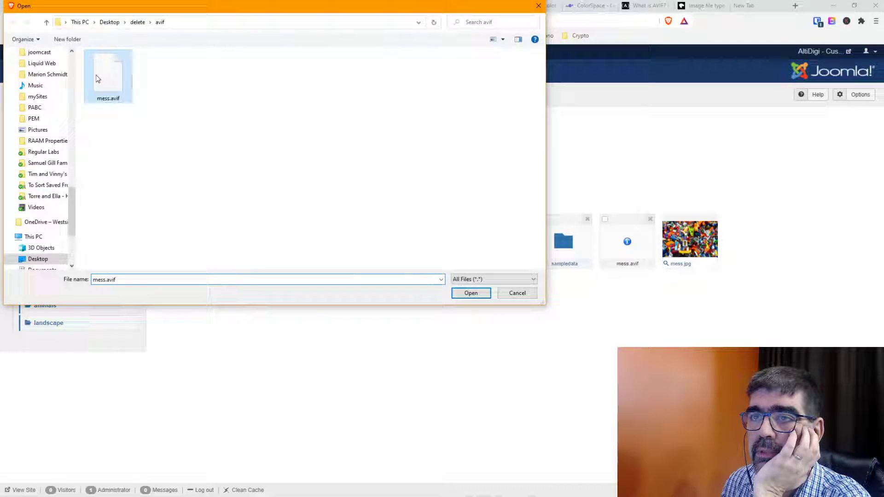
left_click(471, 293)
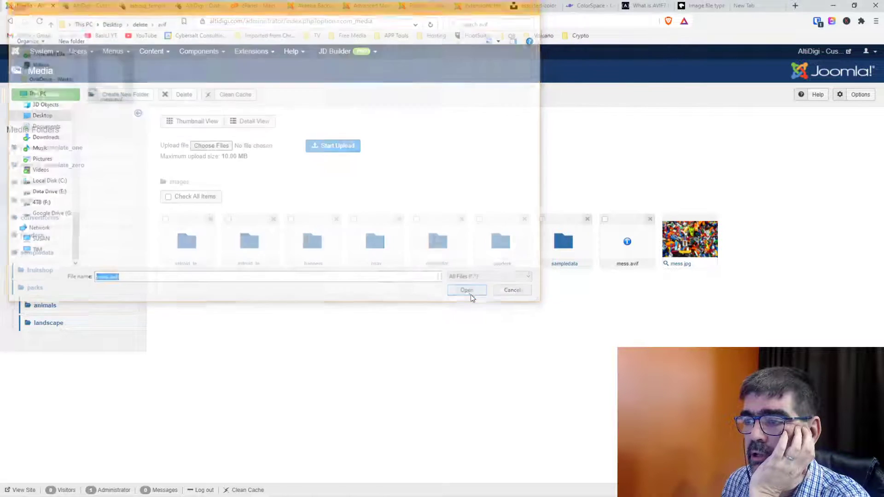
left_click(327, 147)
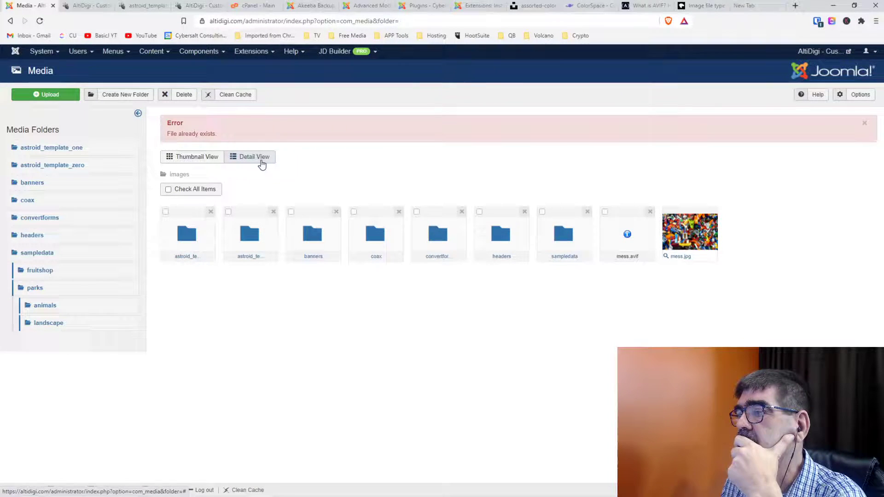
Delete the existing mess.avif from images and retry the upload, which is rejected as unsupported.
left_click(650, 213)
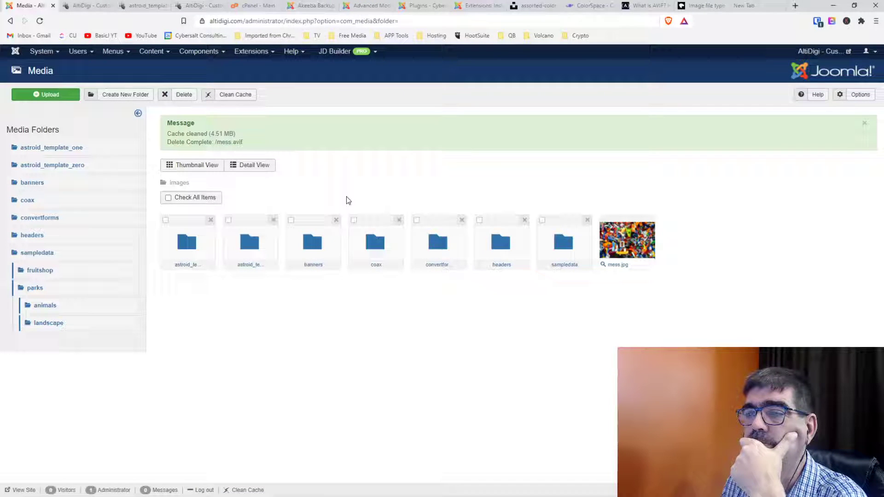
left_click(49, 95)
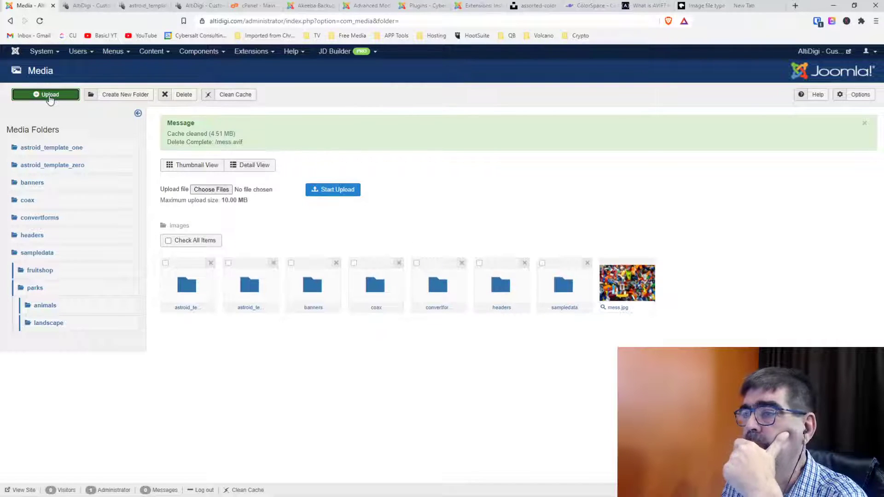
left_click(205, 189)
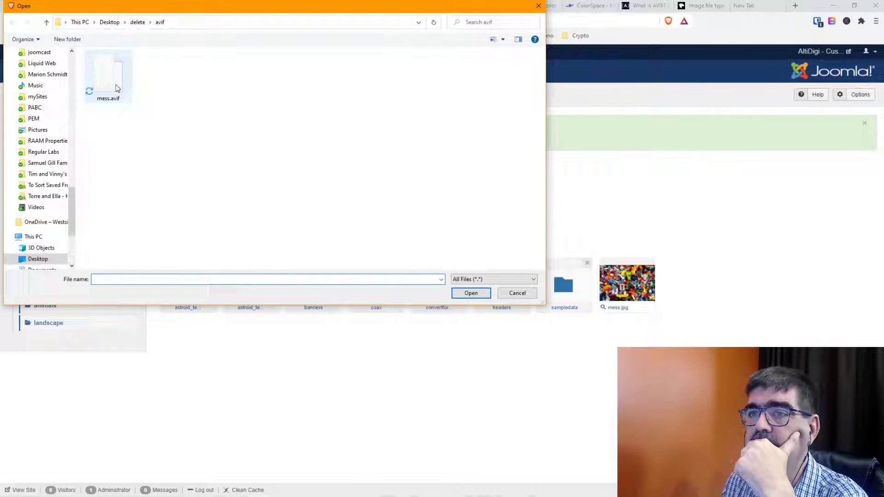
double_click(117, 87)
left_click(340, 195)
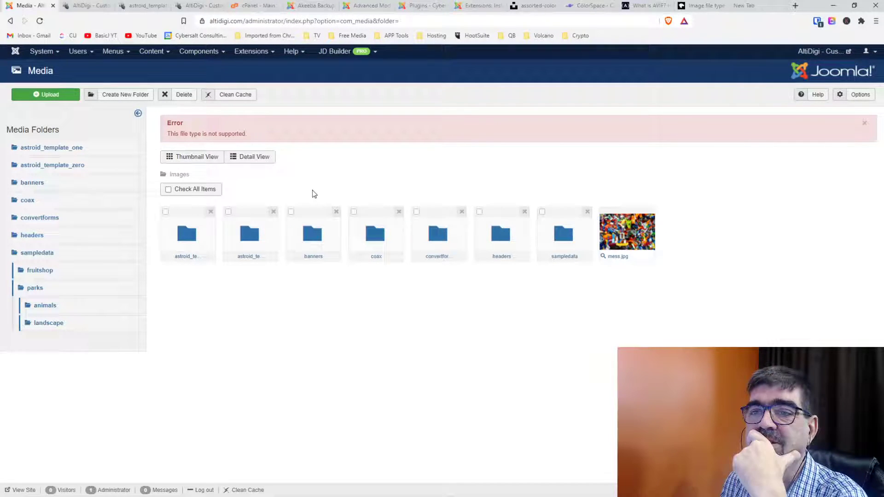
left_click(857, 95)
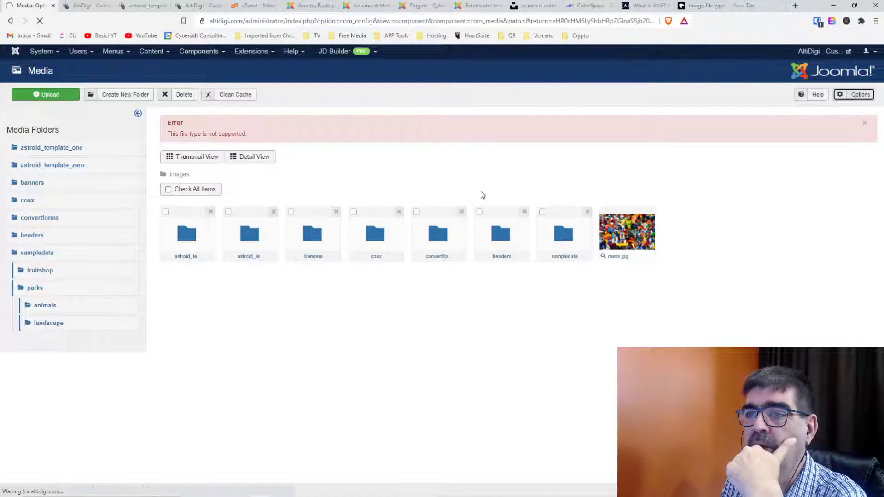
Append avif,AVIF to Legal Extensions and avif to Legal Image Extensions.
left_click(316, 145)
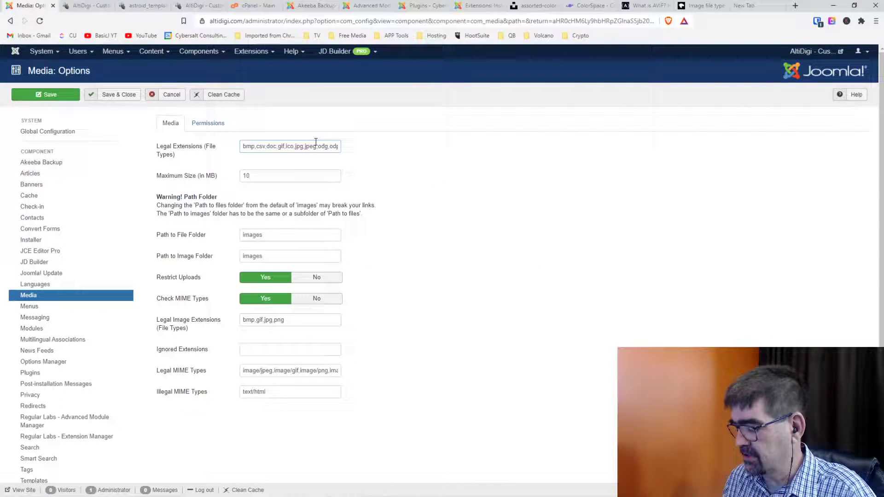
key("End")
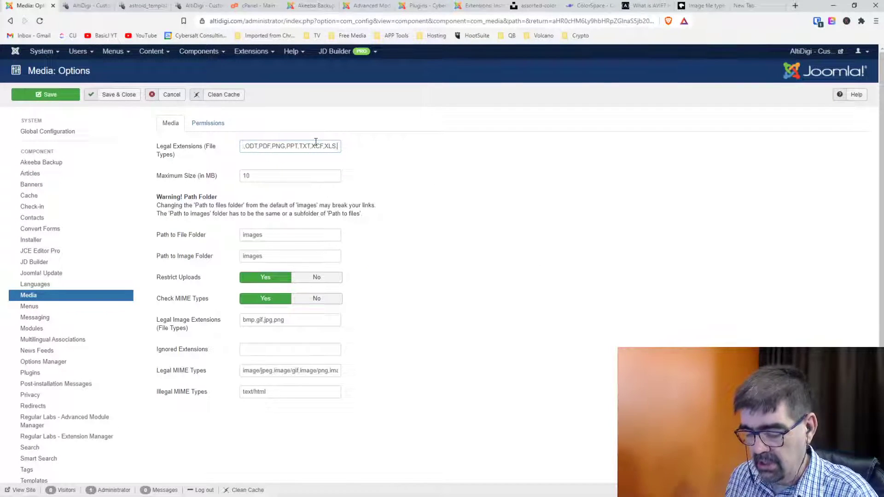
type(",avif")
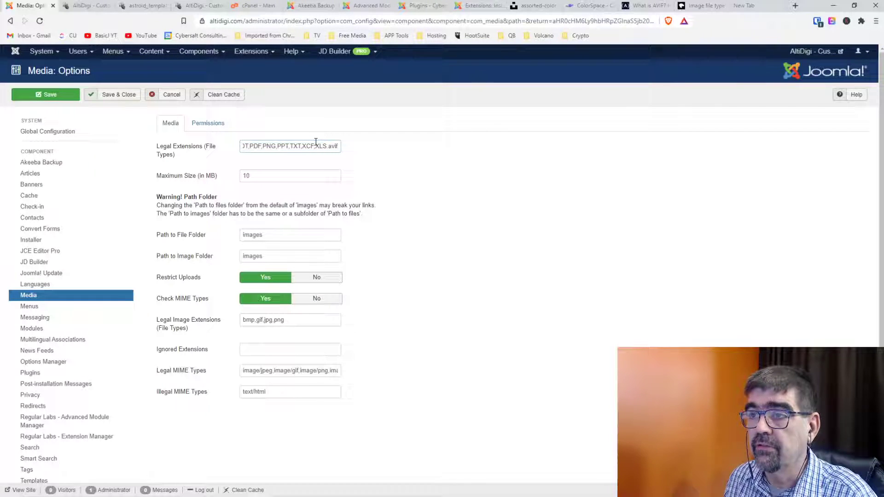
type(",")
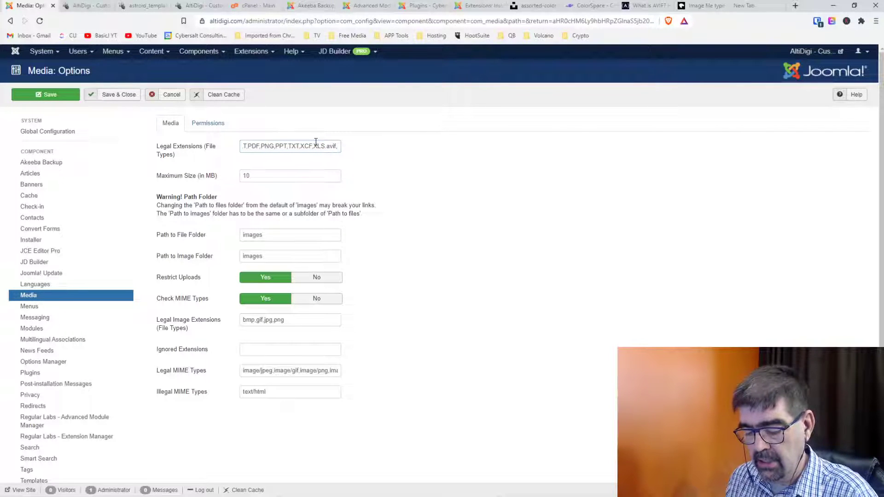
type("AVIF")
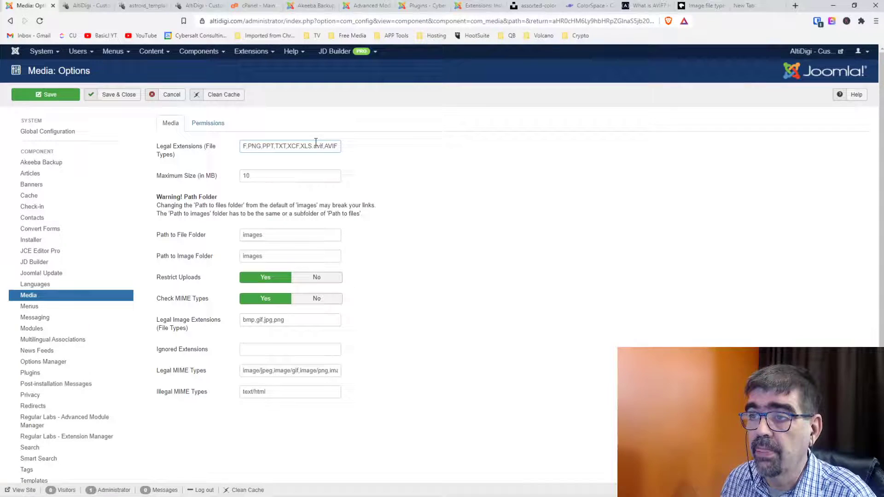
left_click(301, 321)
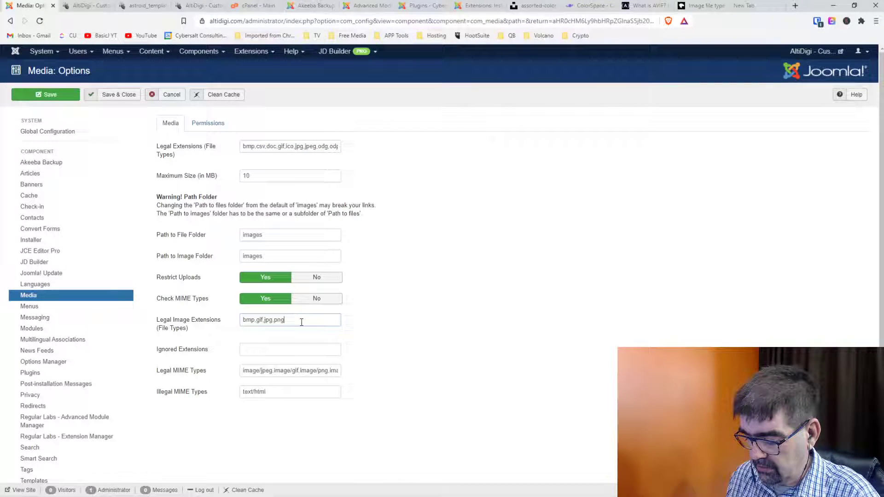
type(",AVIF")
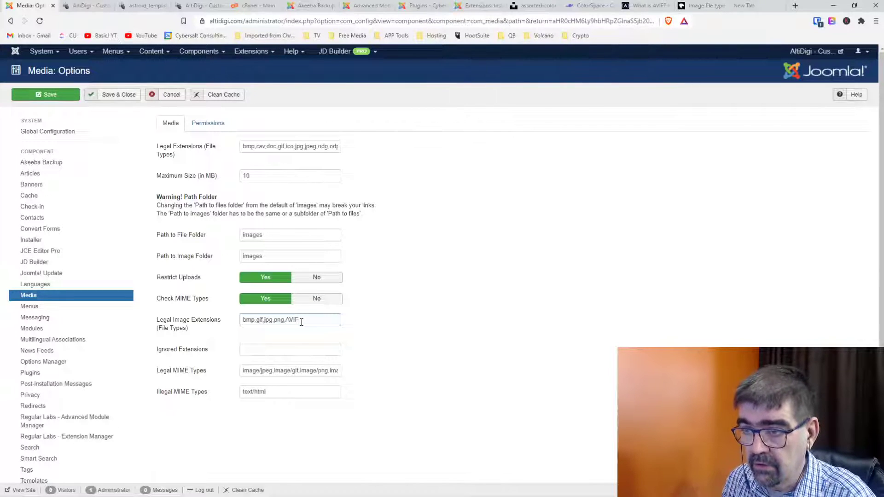
key("BackSpace")
key("BackSpace")
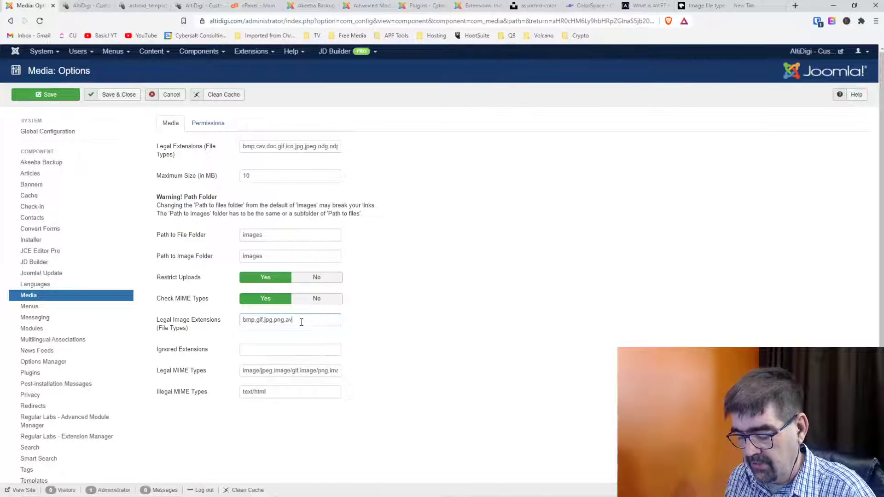
Append image/avif to Legal MIME Types and save the Media options.
left_click(305, 369)
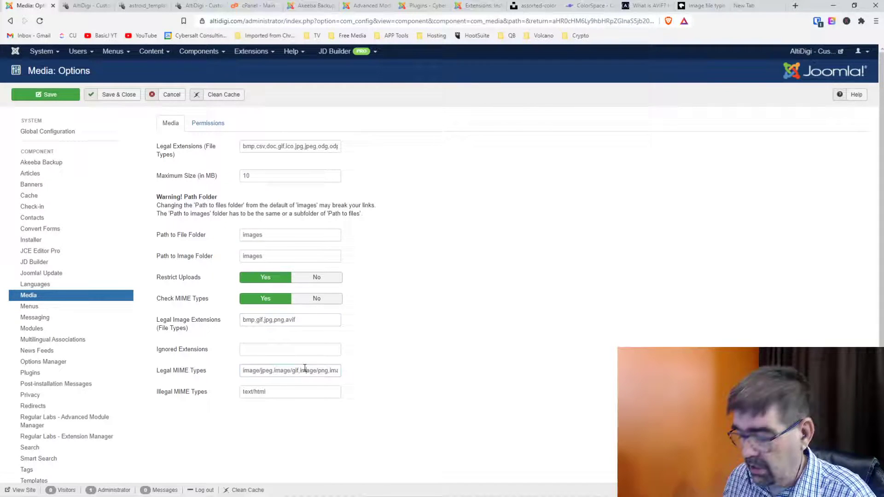
key("End")
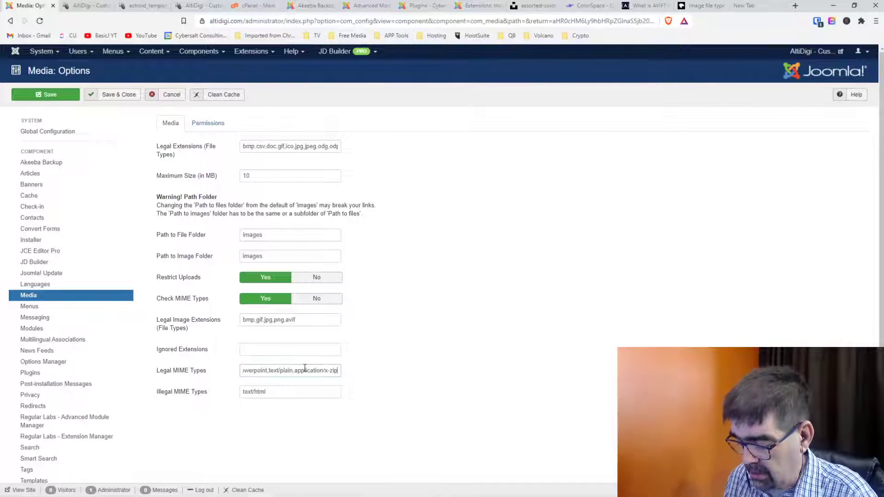
type(",")
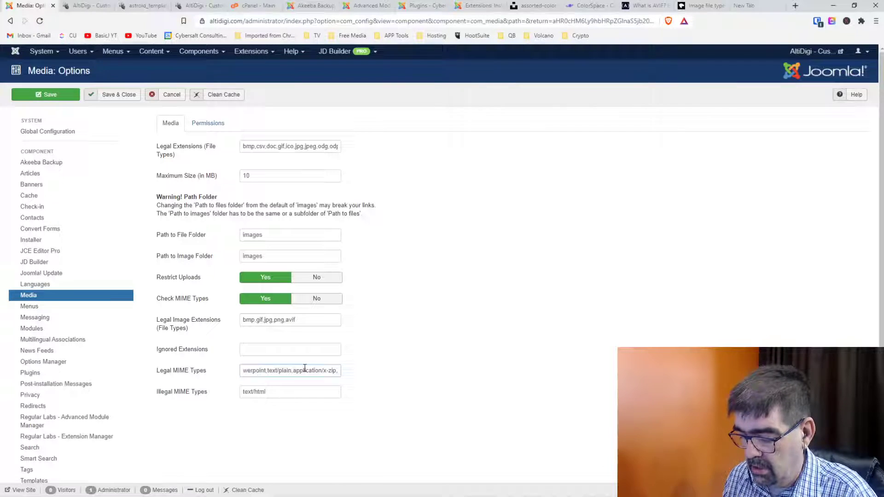
type("image")
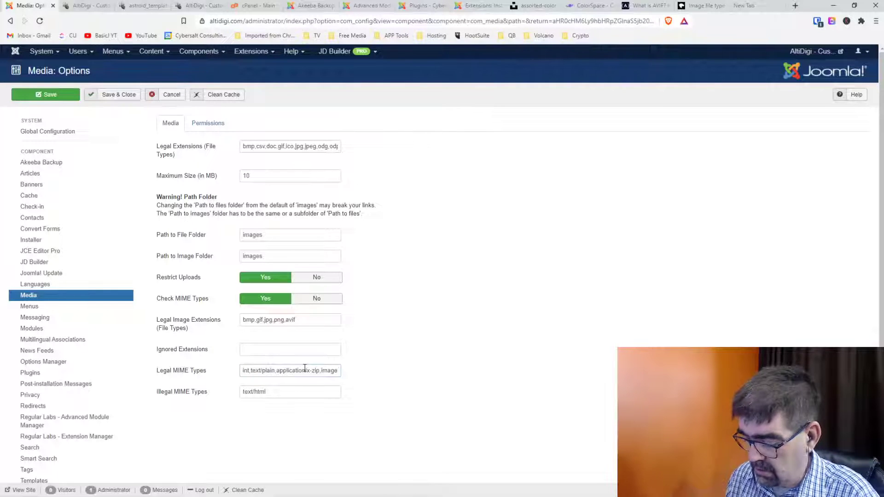
type("/")
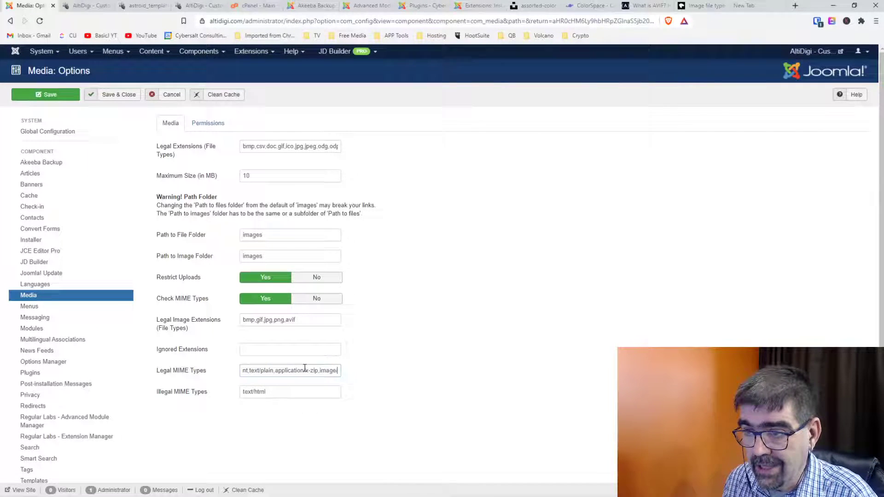
type("avif")
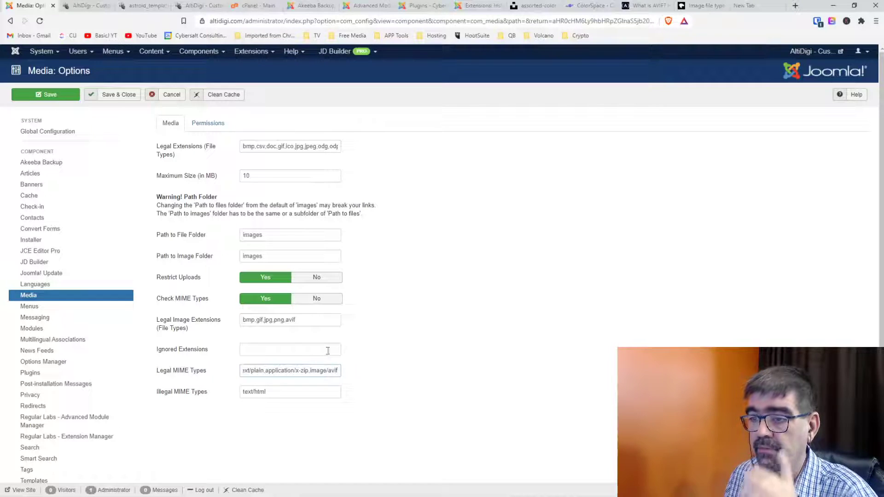
left_click(109, 99)
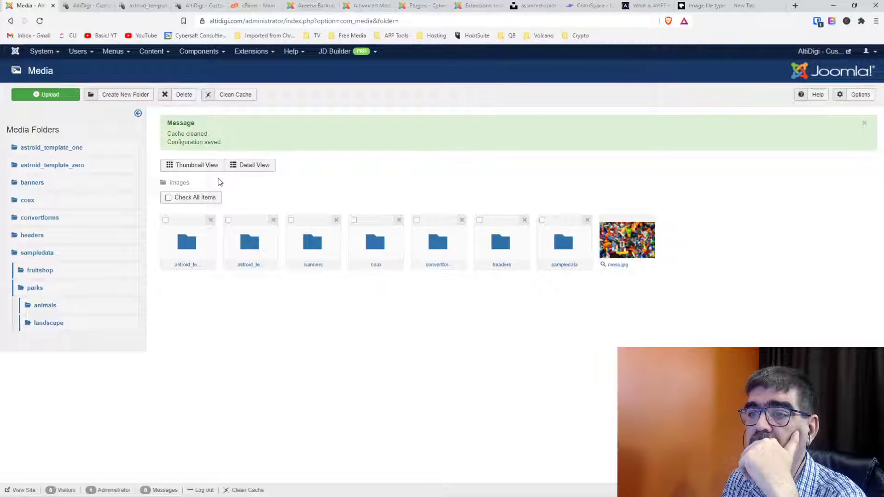
Retry uploading mess.avif in the Media Manager after the options change.
left_click(58, 93)
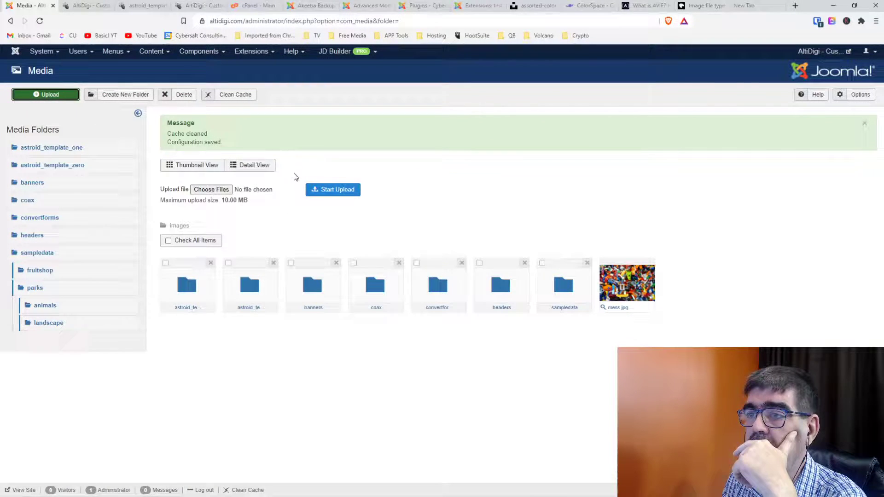
left_click(225, 190)
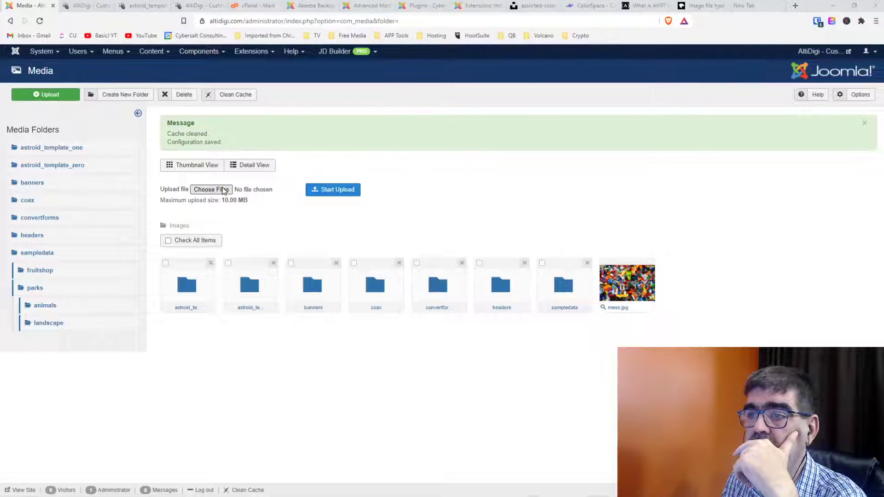
left_click(111, 84)
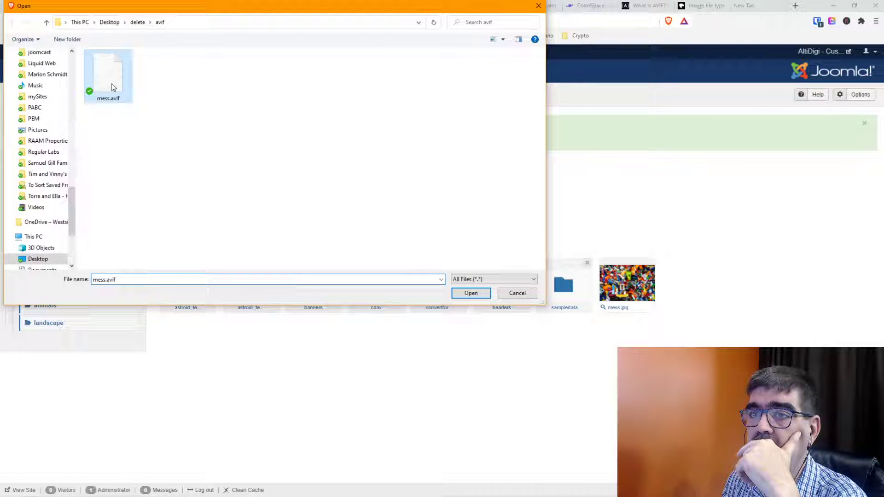
double_click(111, 85)
left_click(338, 194)
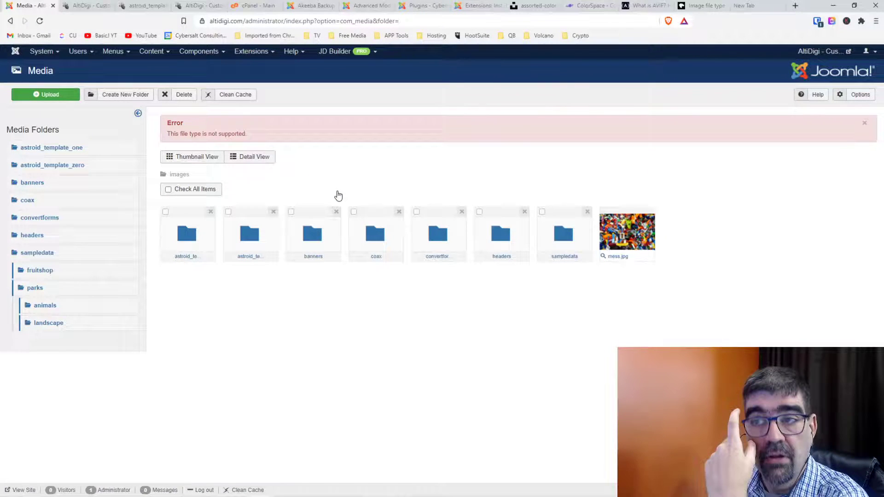
Copy the error text "This file type is not supported.".
left_click_drag(249, 136, 166, 132)
key("ctrl+c")
right_click(185, 134)
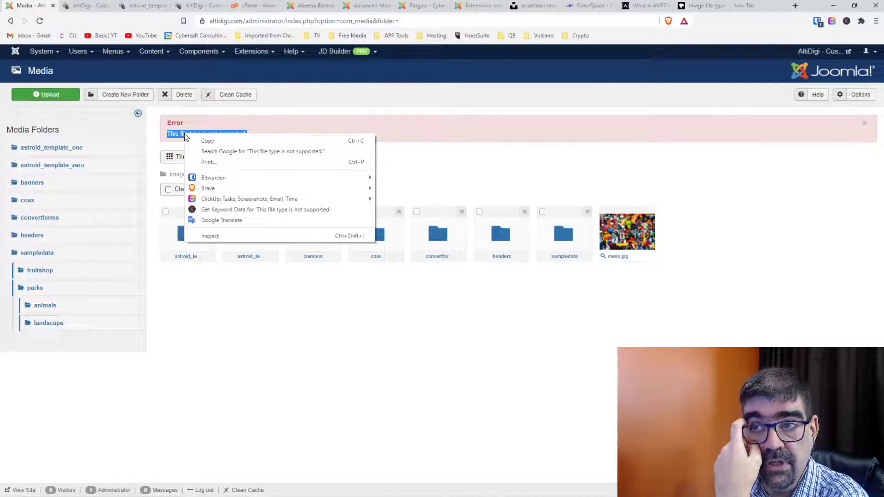
left_click(207, 141)
Google joomla "avif" This file type is not supported in a new tab.
left_click(746, 5)
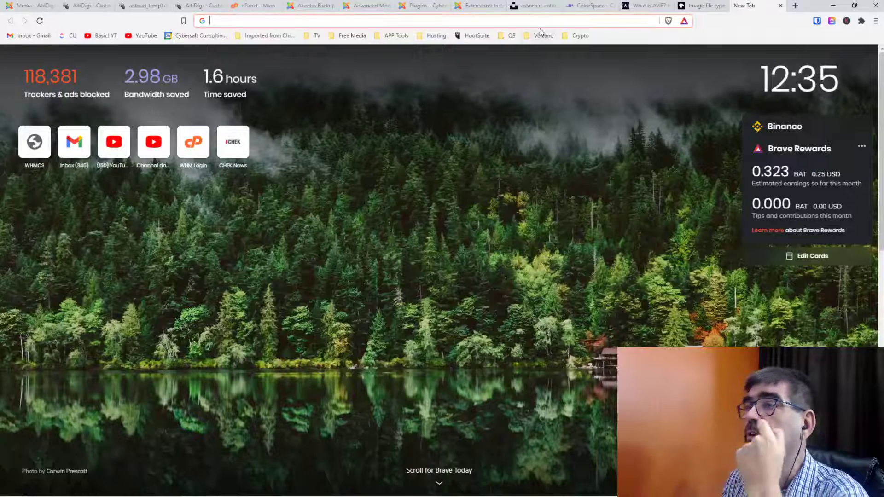
left_click(541, 21)
type("joomla")
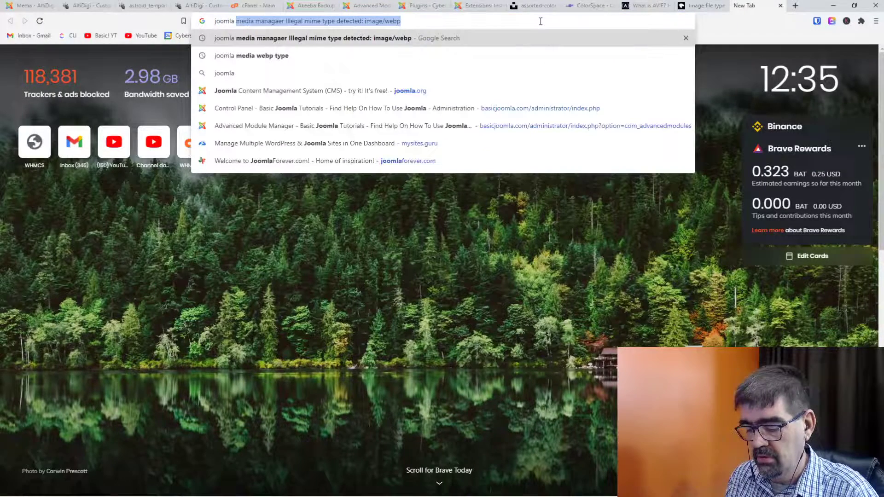
type(" avif")
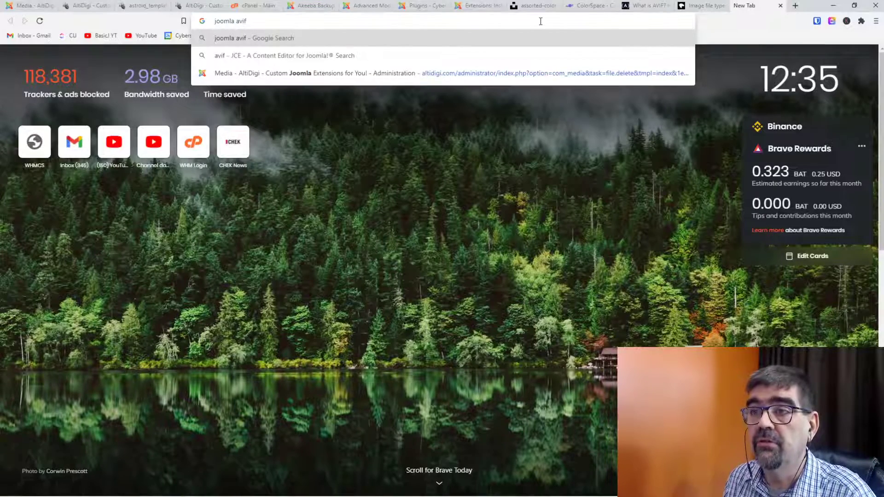
key("ctrl+v")
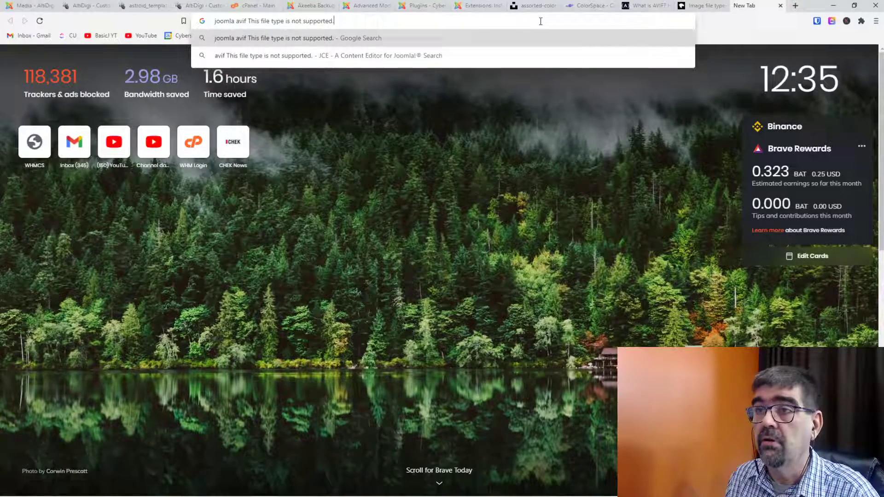
key("Return")
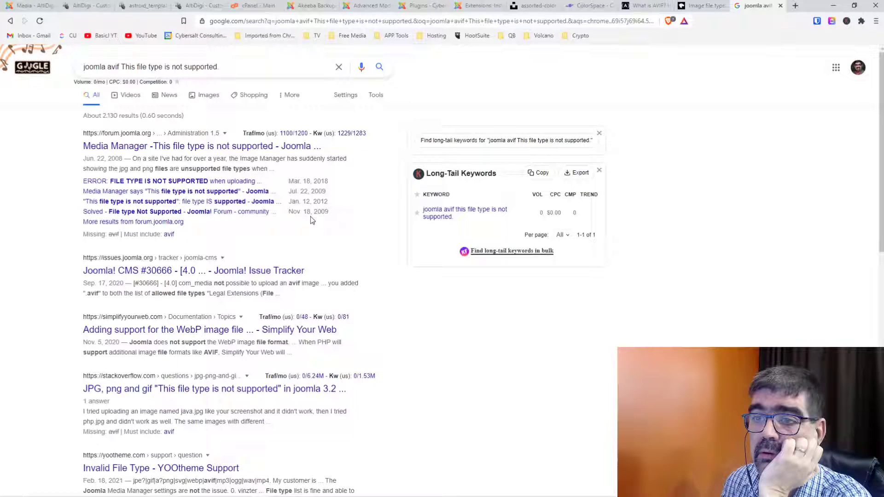
left_click(168, 235)
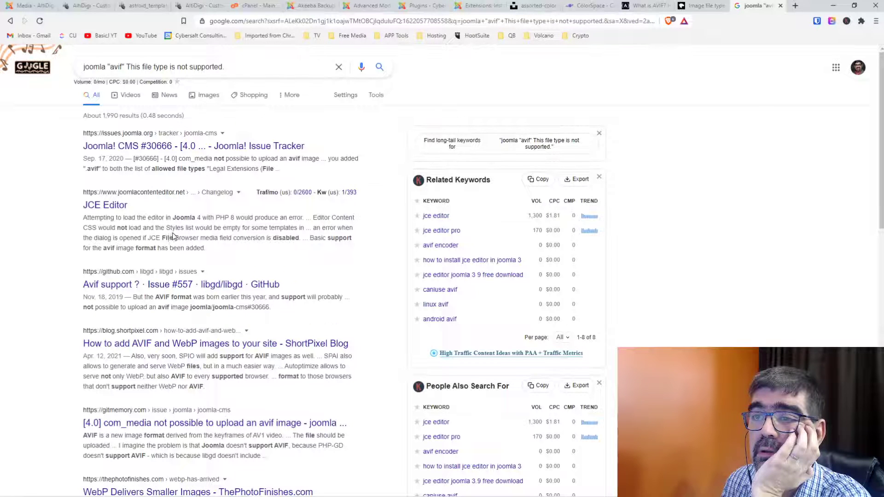
Open the Joomla issue #30666 result in a new tab and view it.
right_click(217, 146)
left_click(239, 152)
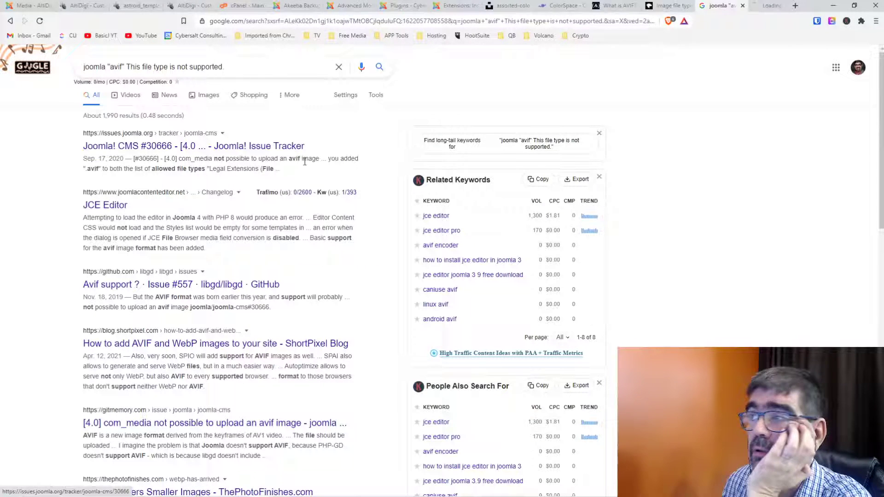
left_click(755, 6)
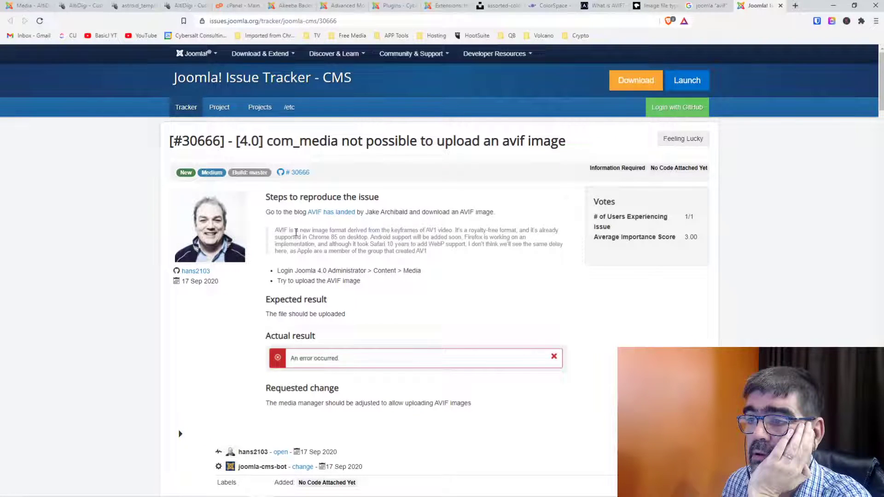
Read through issue #30666 on AVIF uploads and its comments, then return to the AltiDigi Media tab.
scroll(296, 233, "down", 1)
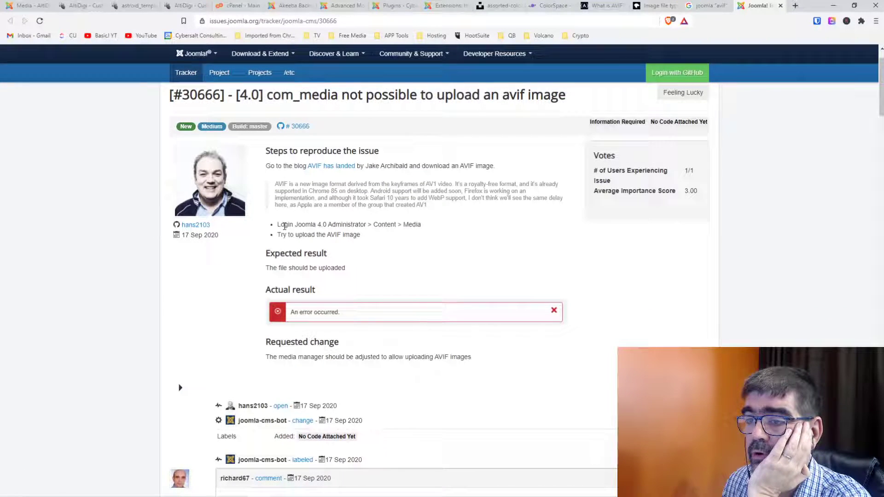
scroll(285, 226, "down", 2)
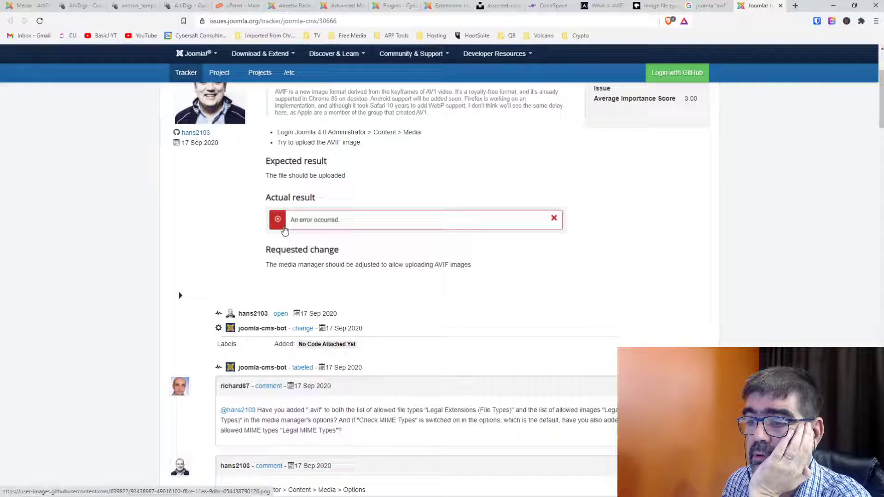
scroll(285, 230, "down", 2)
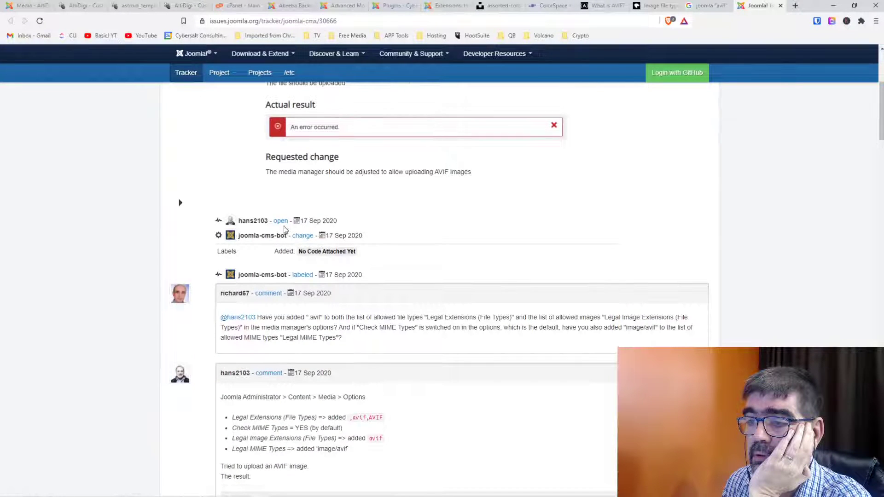
scroll(284, 229, "down", 2)
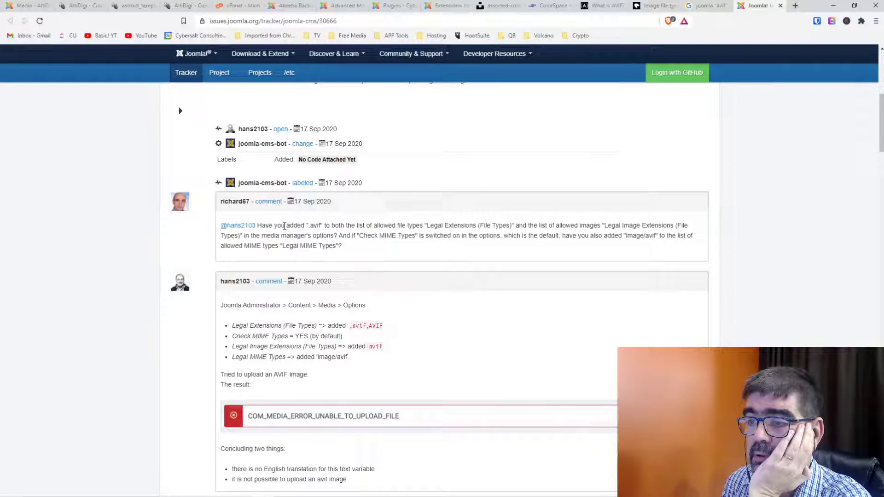
scroll(284, 225, "down", 2)
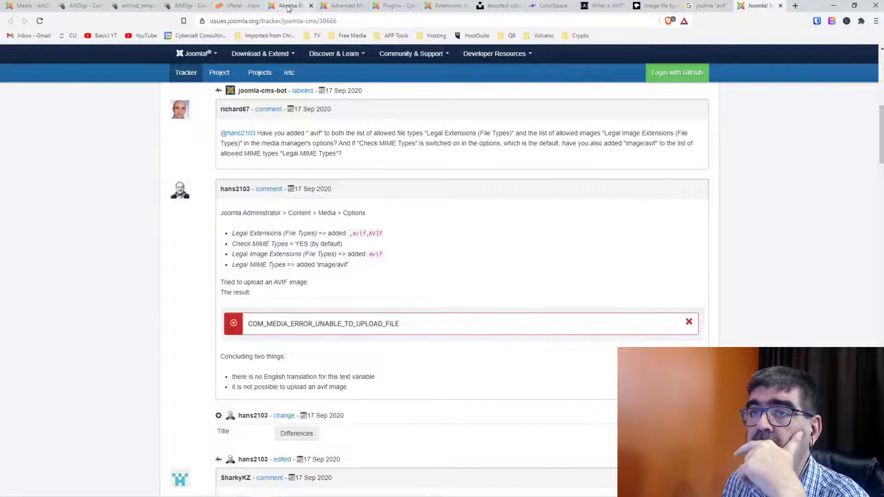
left_click(30, 6)
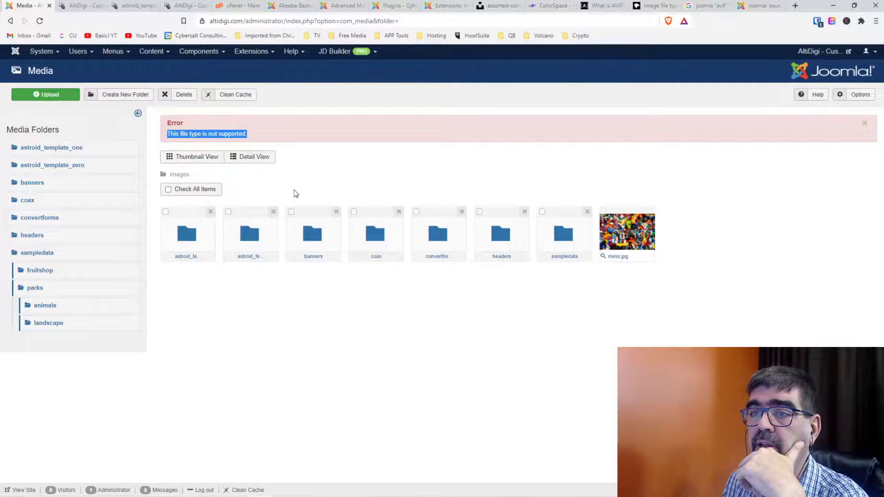
Set Check MIME Types to No in the Media options, then save and close.
left_click(859, 98)
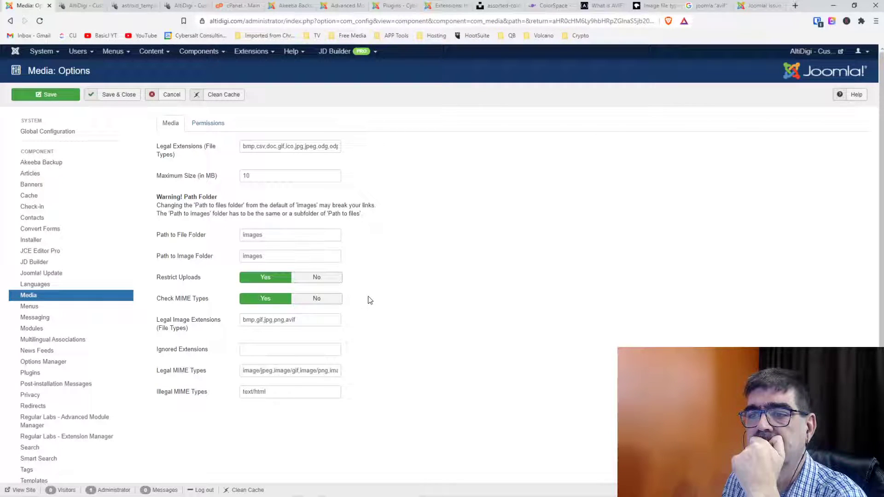
left_click(322, 299)
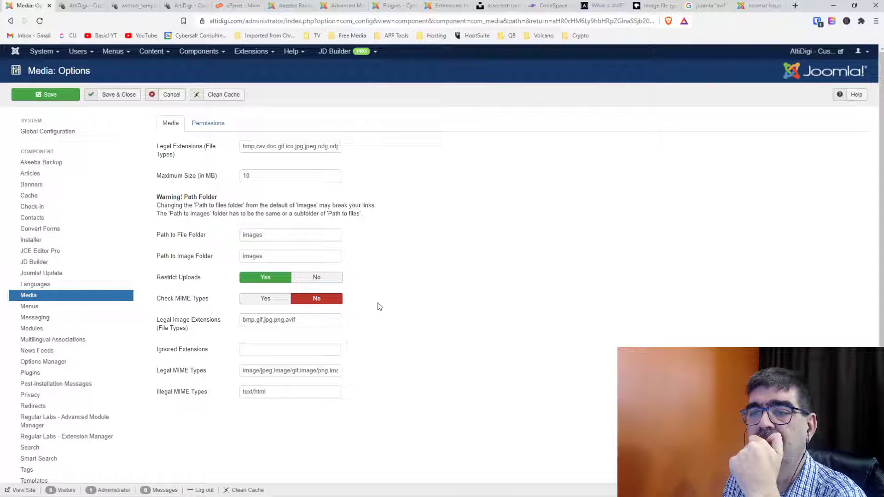
mouse_move(186, 282)
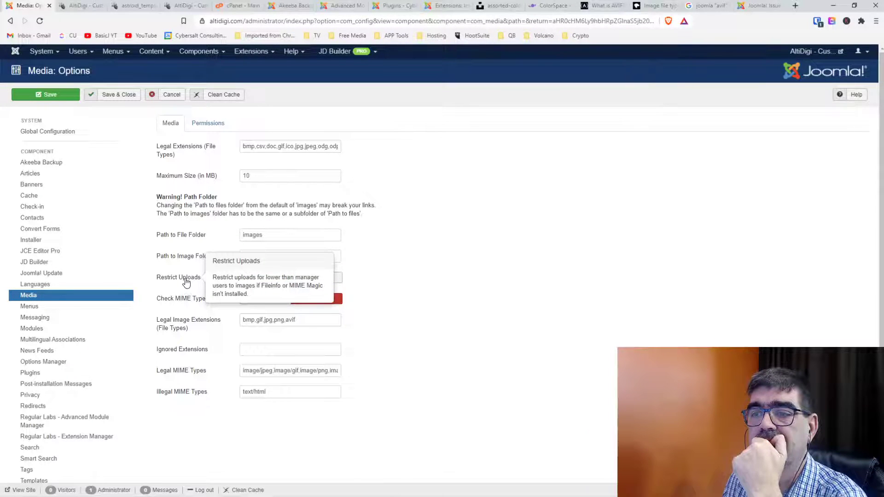
left_click(49, 94)
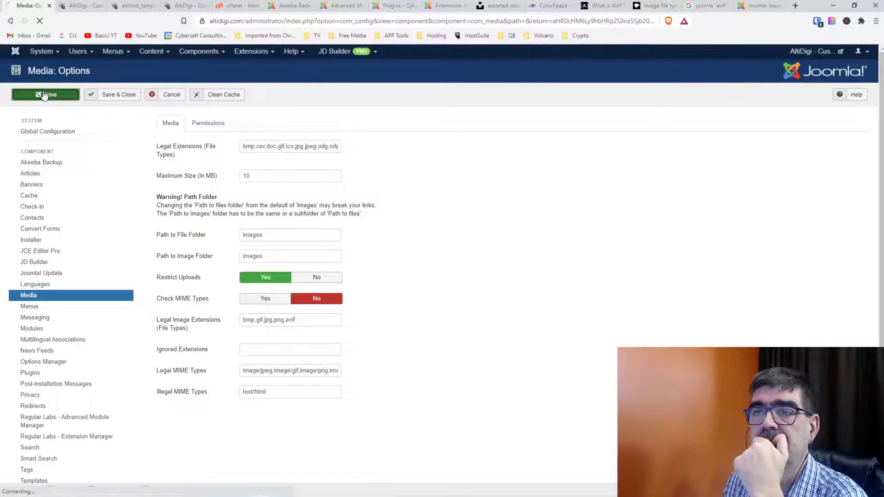
left_click(115, 95)
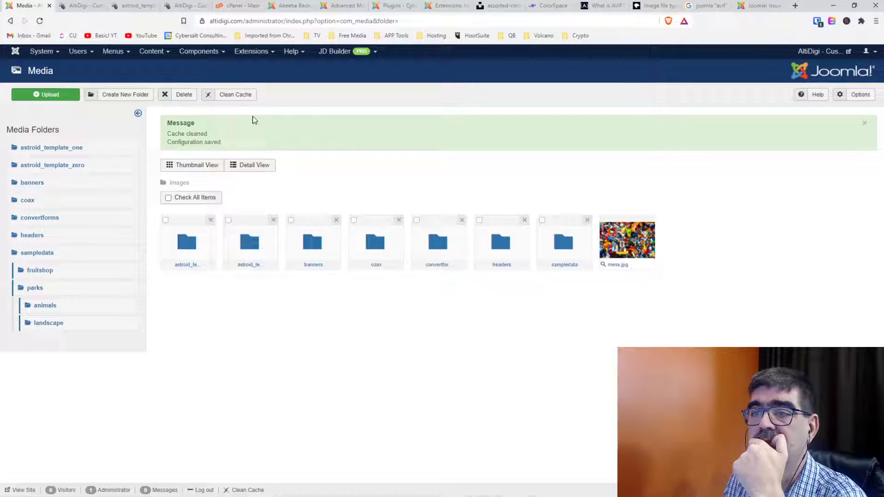
Retry uploading mess.avif to the images folder; it is rejected as an unsupported file type.
left_click(50, 95)
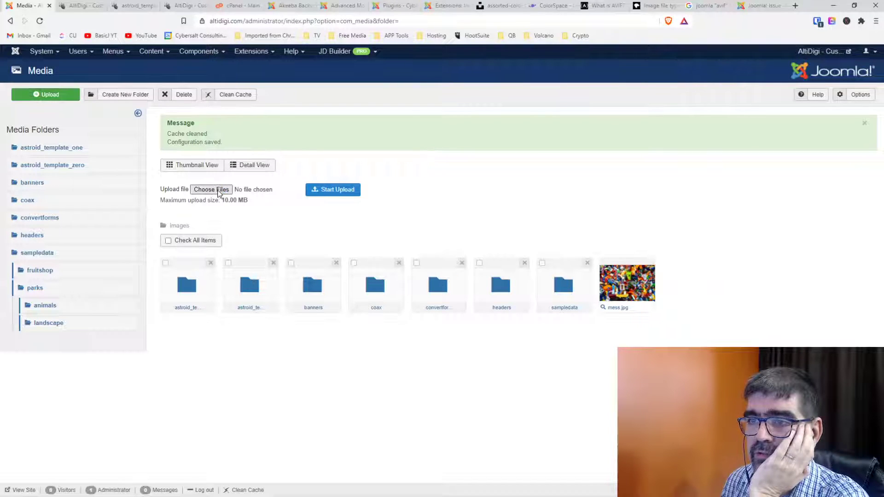
left_click(221, 190)
left_click(113, 85)
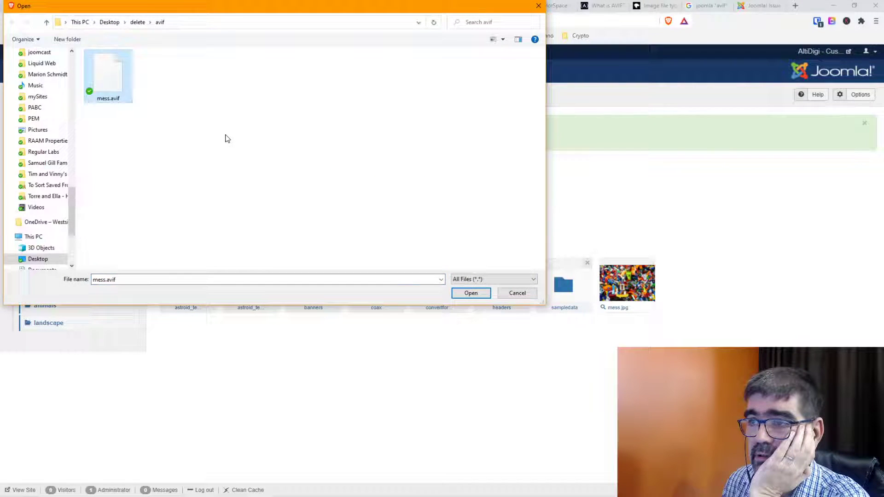
key("Return")
left_click(342, 195)
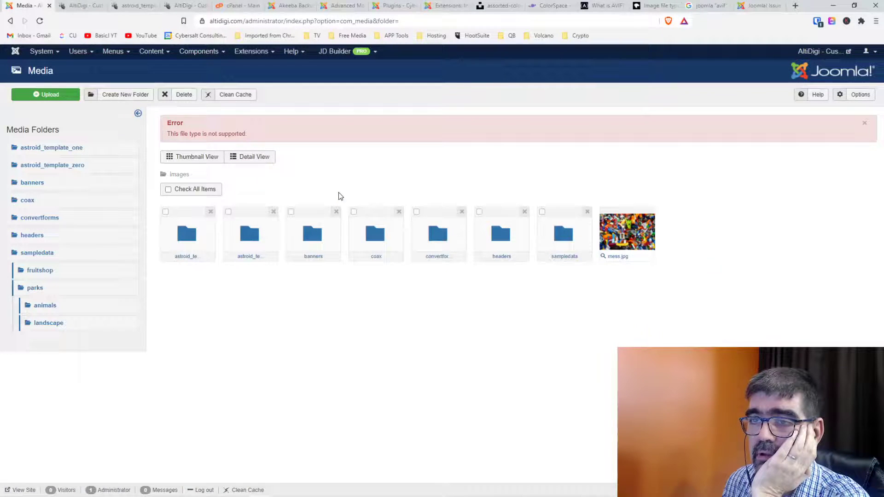
left_click(149, 53)
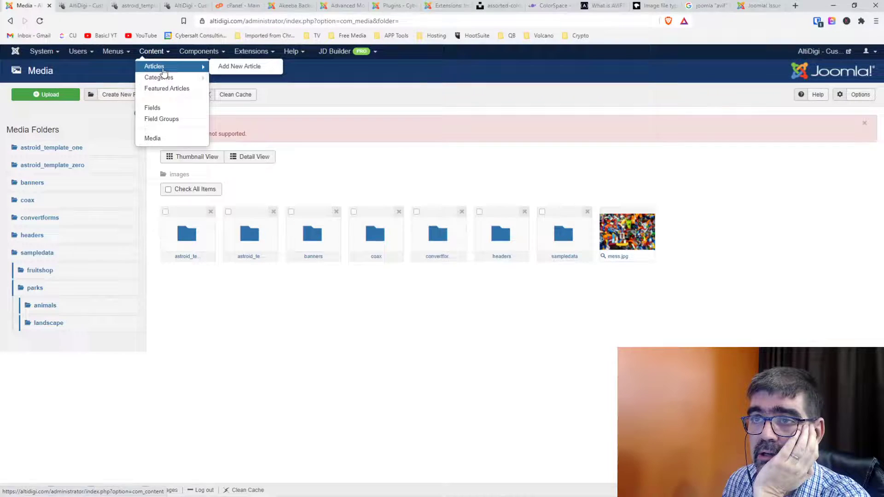
Open the Welcome article for editing and launch the image manager below its text.
middle_click(152, 66)
left_click(67, 9)
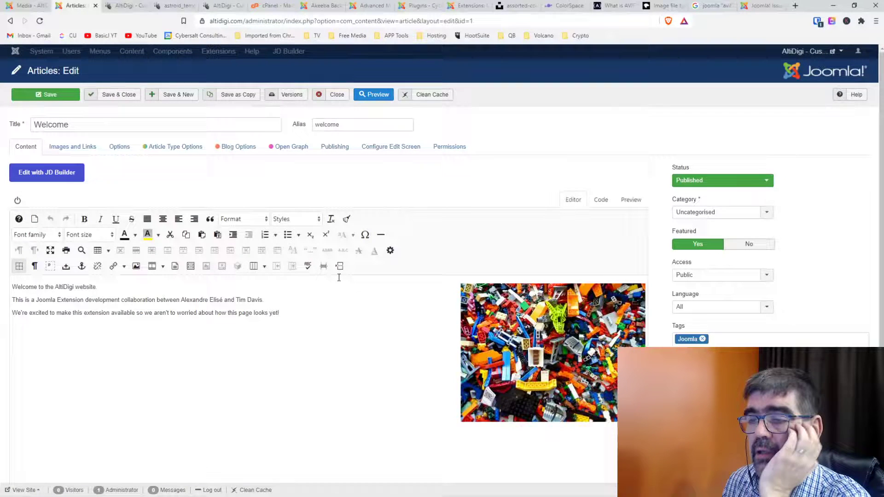
left_click(106, 368)
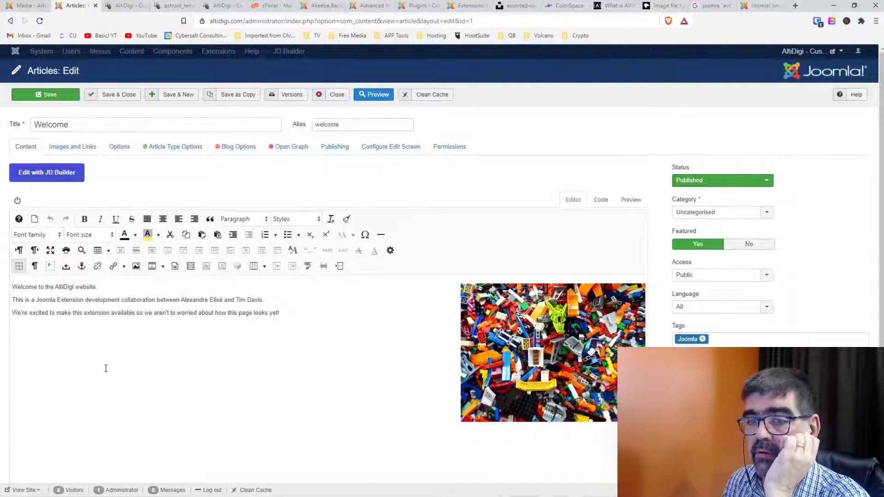
left_click(136, 266)
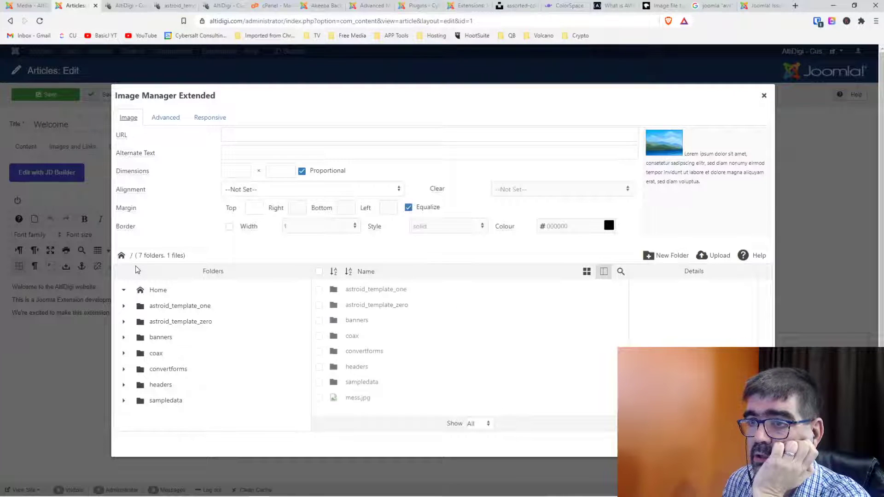
Upload mess.avif in Image Manager Extended and insert the Lego image into the article.
left_click(712, 257)
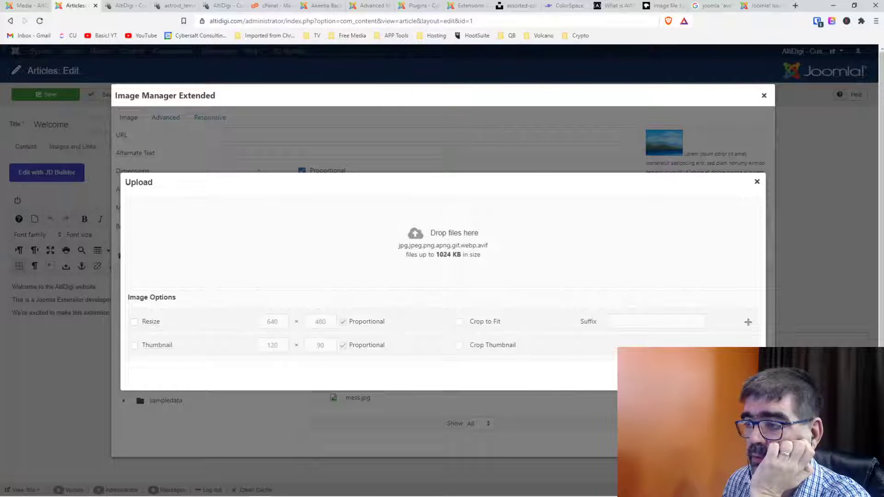
left_click(386, 201)
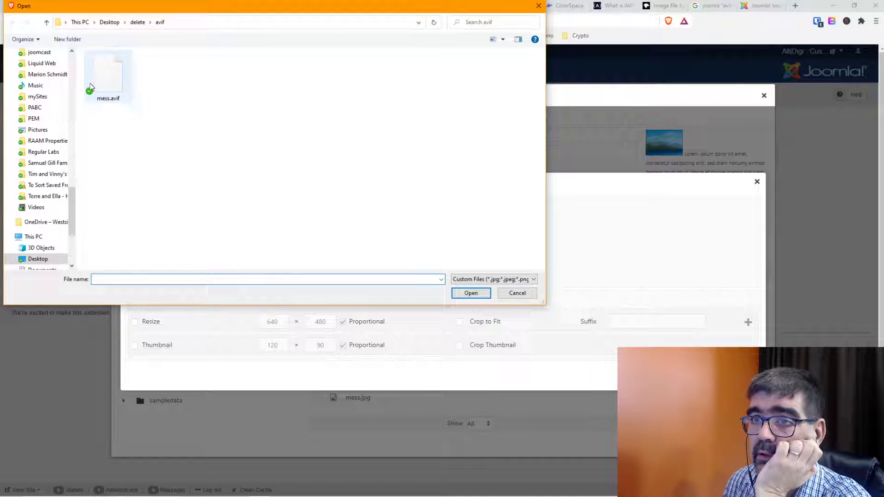
double_click(90, 86)
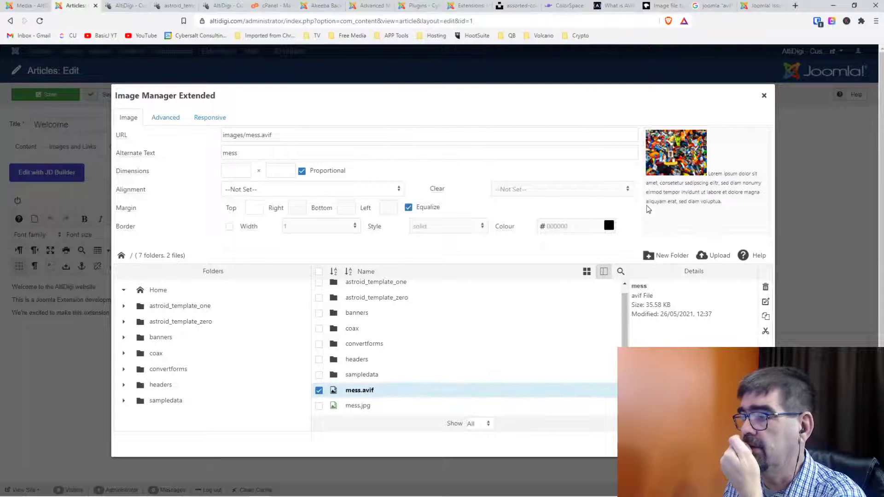
left_click(746, 444)
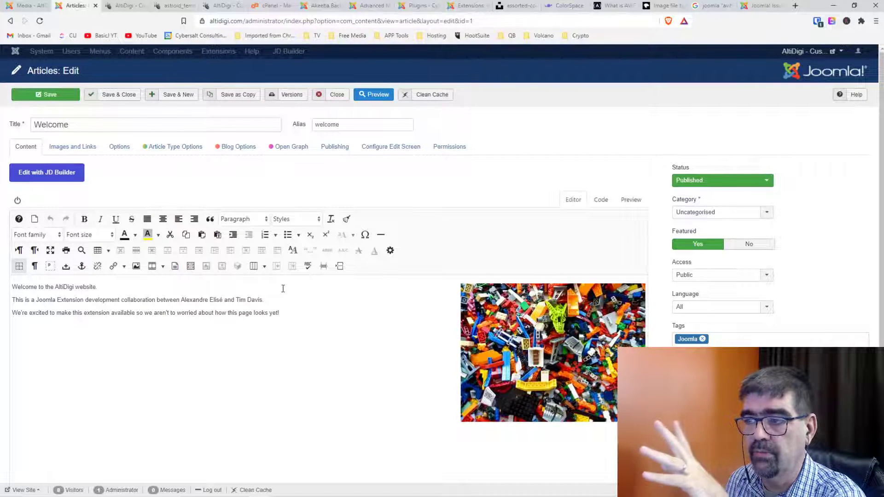
left_click(525, 339)
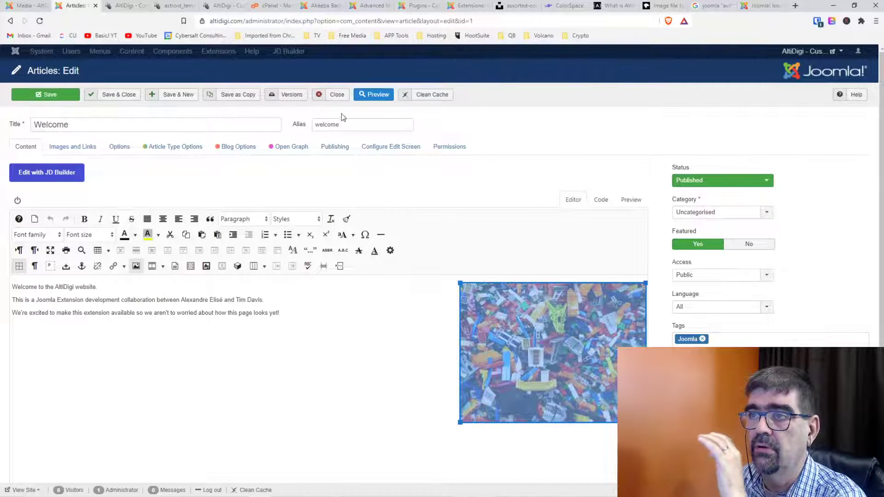
Reload the Media manager, delete mess.avif from the images folder, and open Options.
left_click(7, 11)
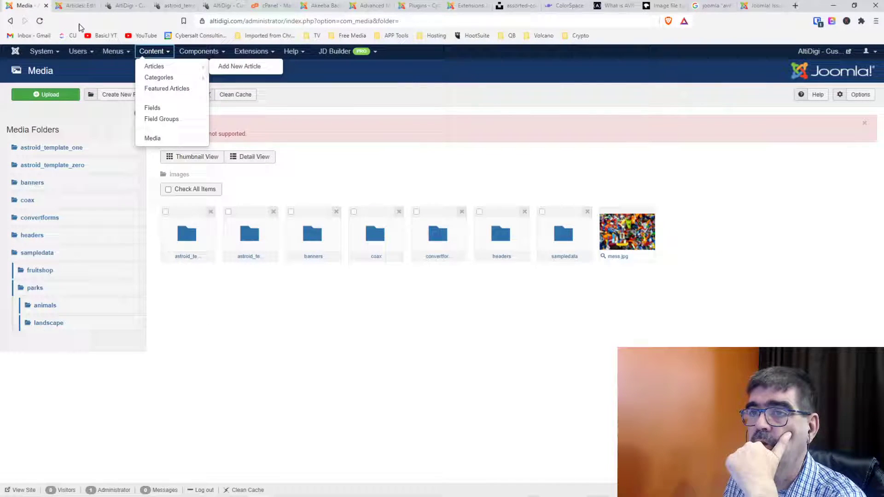
left_click(39, 22)
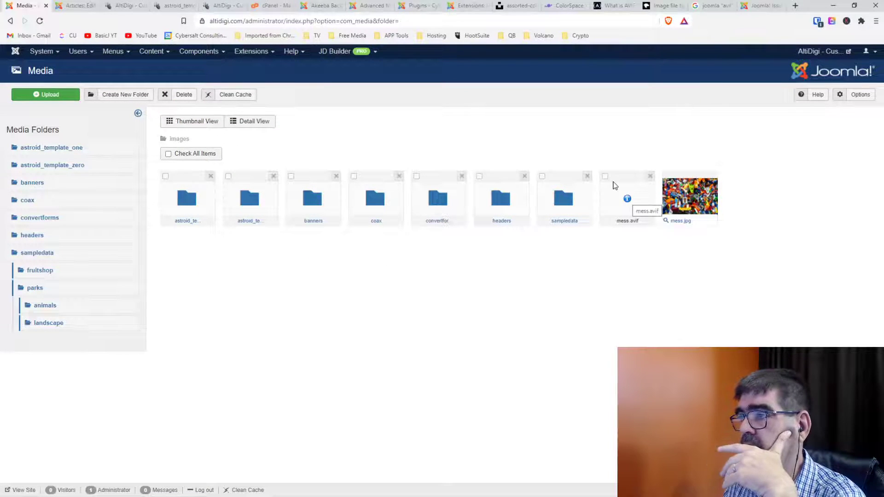
left_click(650, 178)
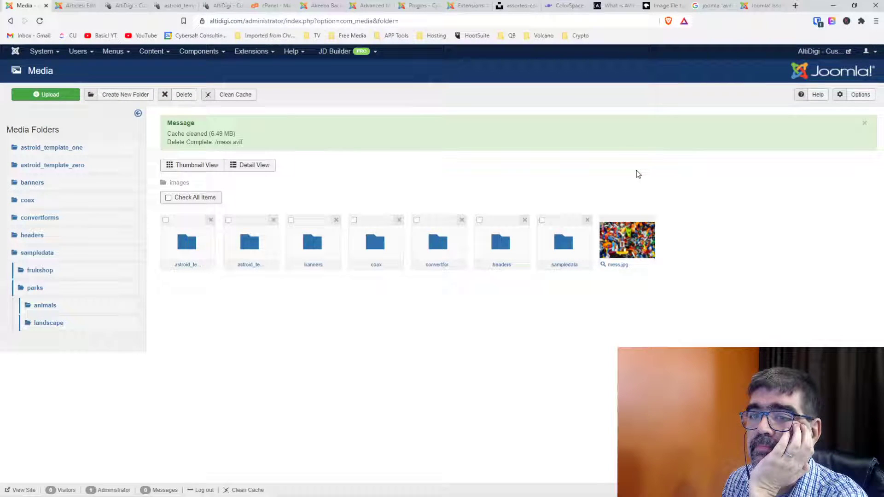
left_click(864, 94)
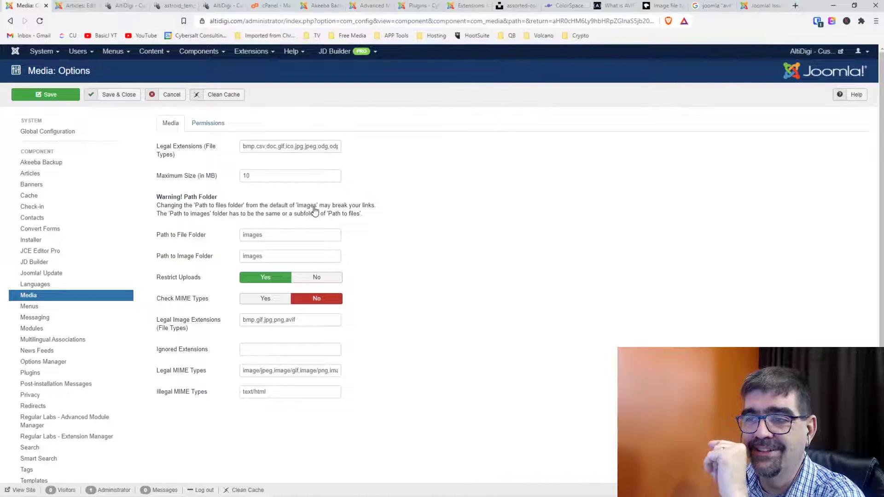
Set Check MIME Types to Yes, inspect the Legal MIME Types list, and begin searching 'avif mime type'.
left_click(269, 299)
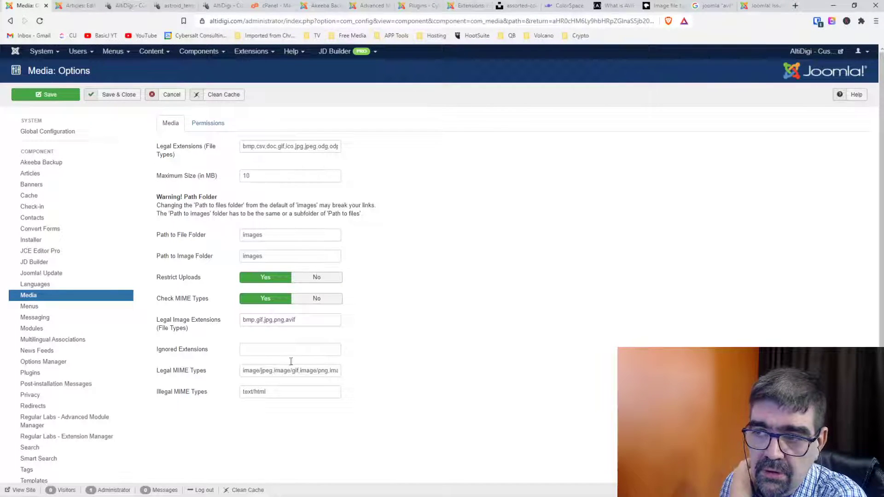
left_click_drag(315, 371, 386, 378)
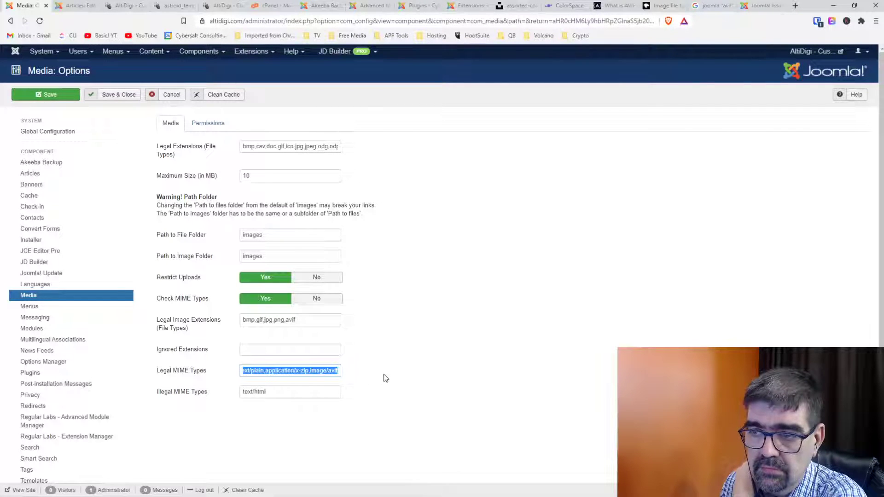
left_click(796, 5)
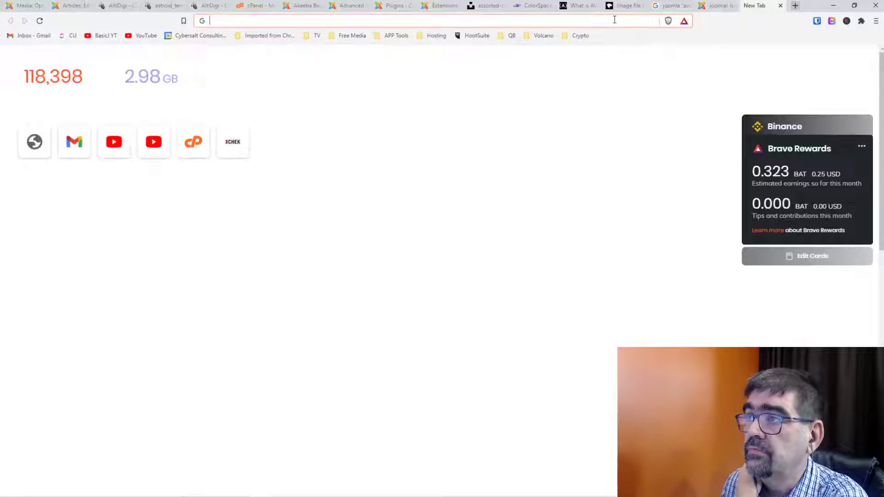
type("avif m")
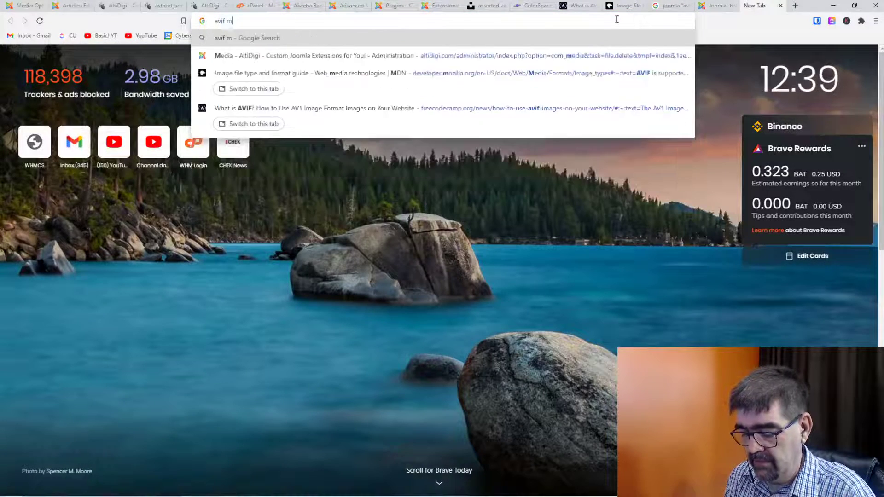
type("ime type")
Search Google for 'avif mime type', then return to the Media Options tab.
key("Return")
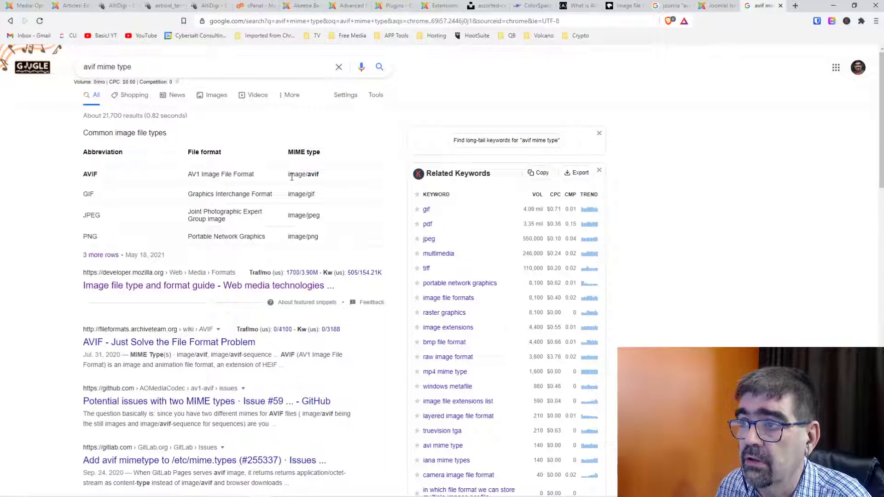
left_click(26, 7)
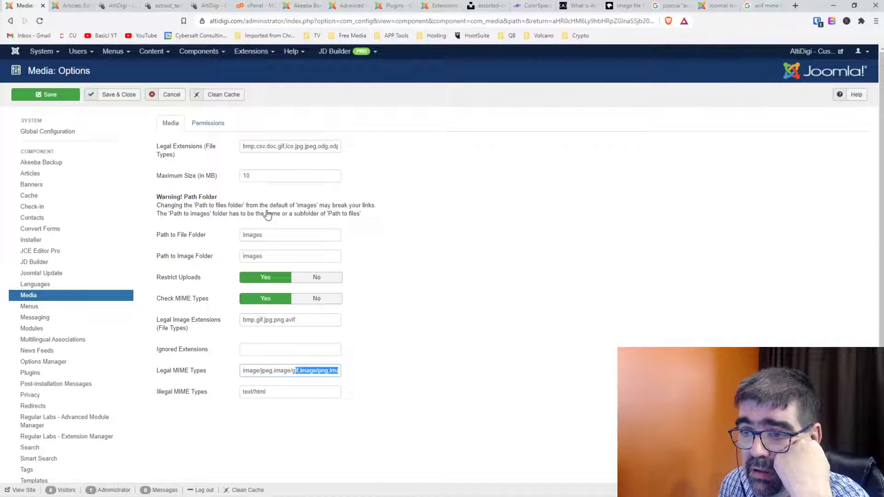
Confirm image/avif in Legal MIME Types, fix the comma before avif in Legal Extensions, and save.
left_click(303, 370)
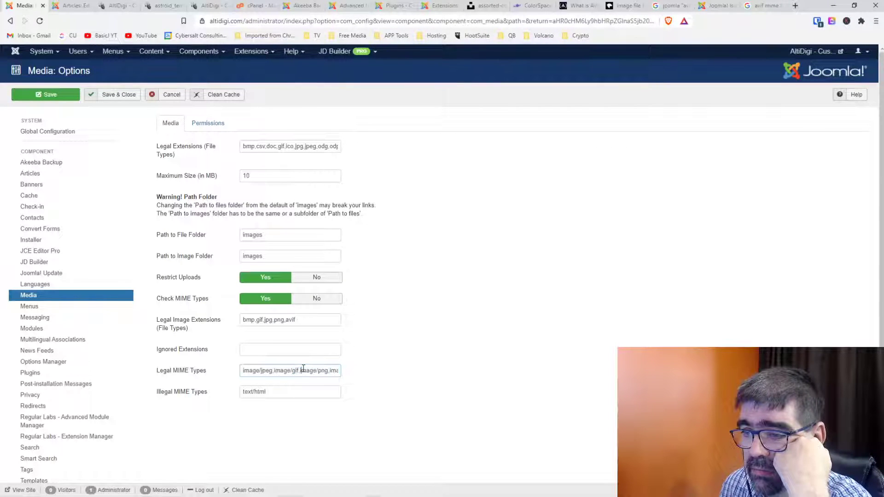
key("End")
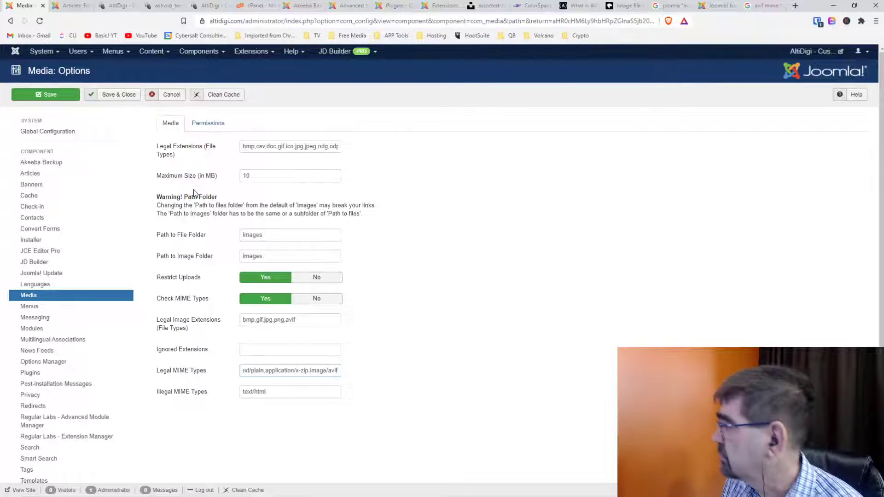
mouse_move(190, 151)
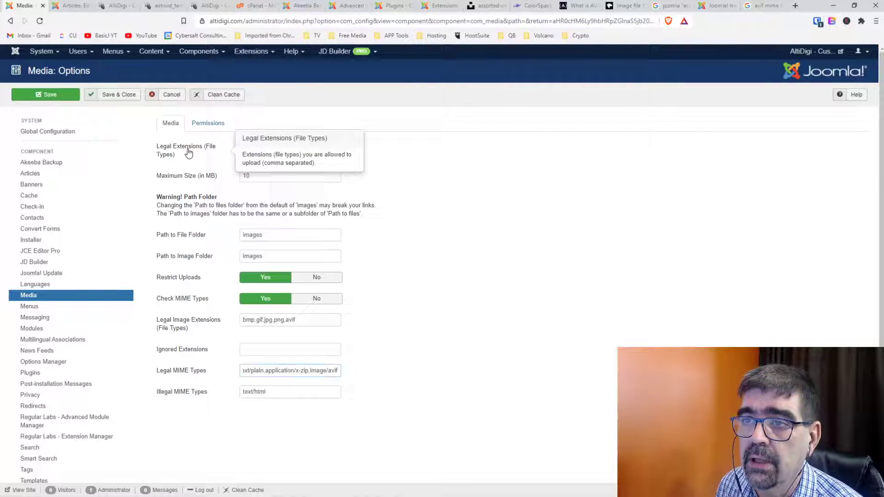
left_click_drag(324, 148, 423, 151)
left_click(333, 146)
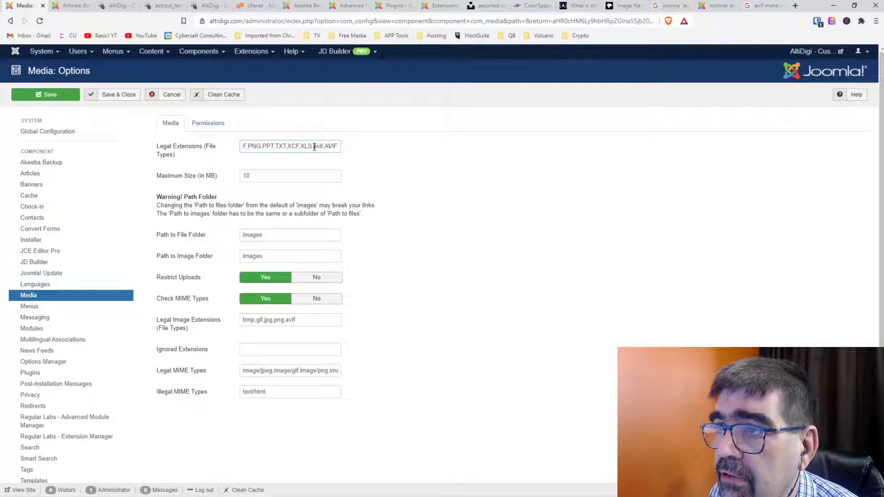
key("BackSpace")
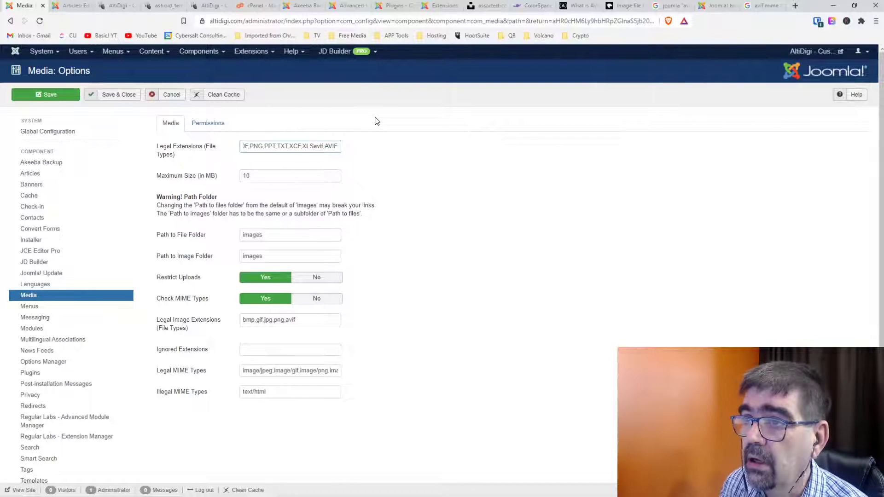
type(",")
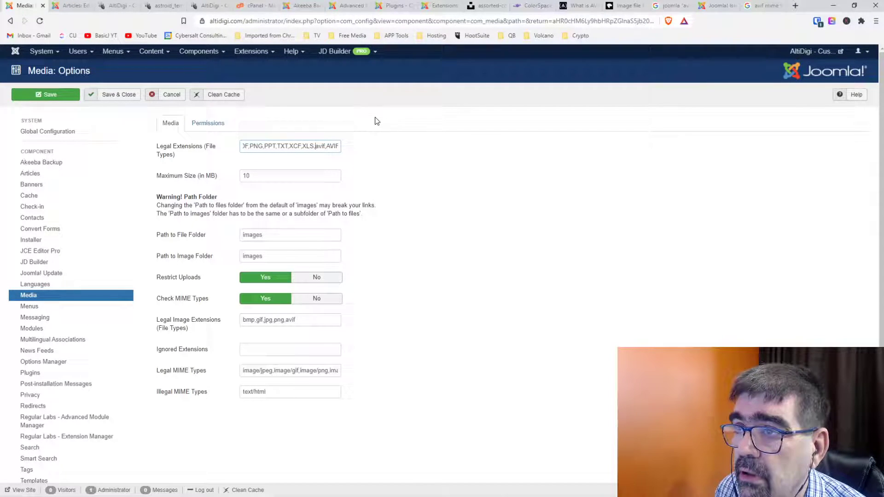
left_click(54, 96)
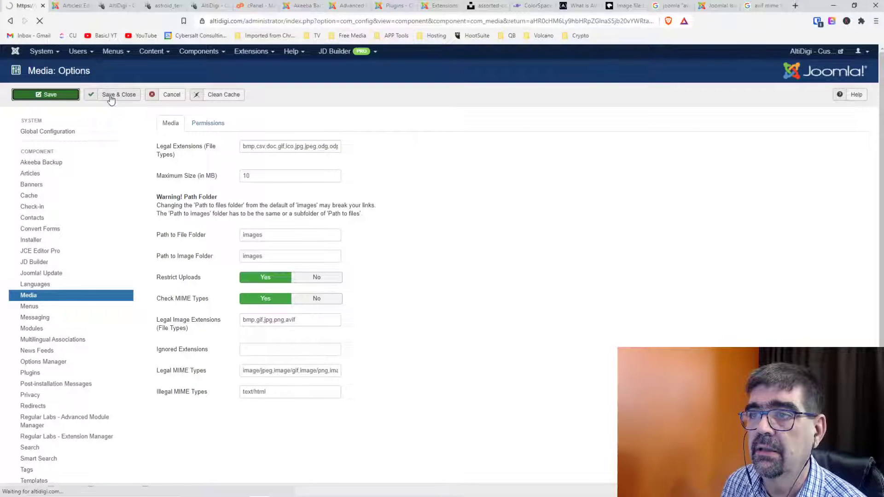
left_click_drag(244, 190, 420, 196)
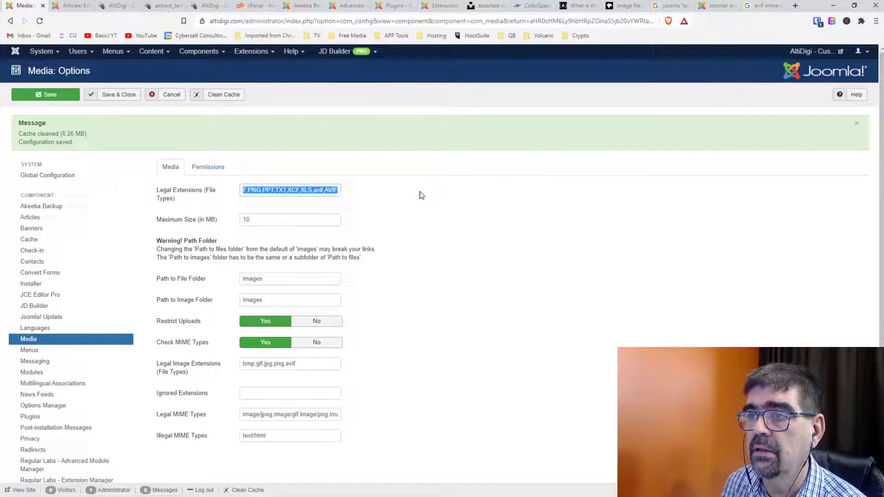
Retry uploading mess.avif, then reopen Media Options after the illegal MIME type error.
left_click(120, 100)
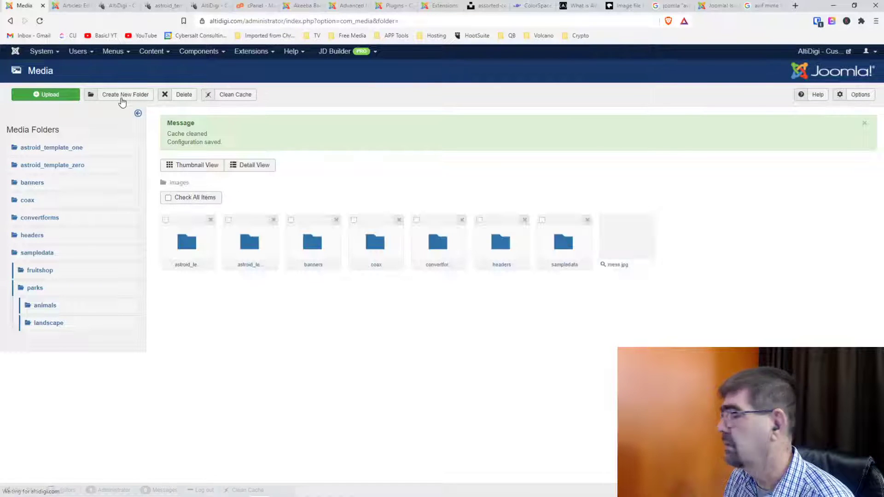
left_click(35, 95)
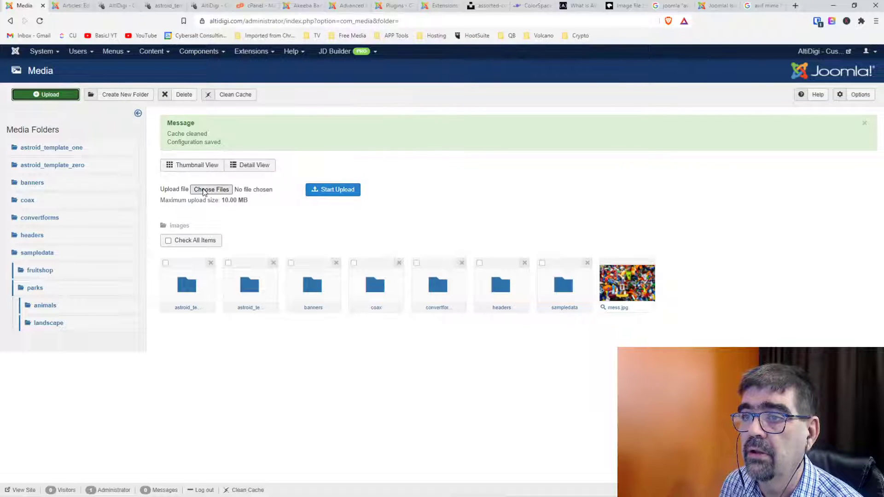
left_click(226, 192)
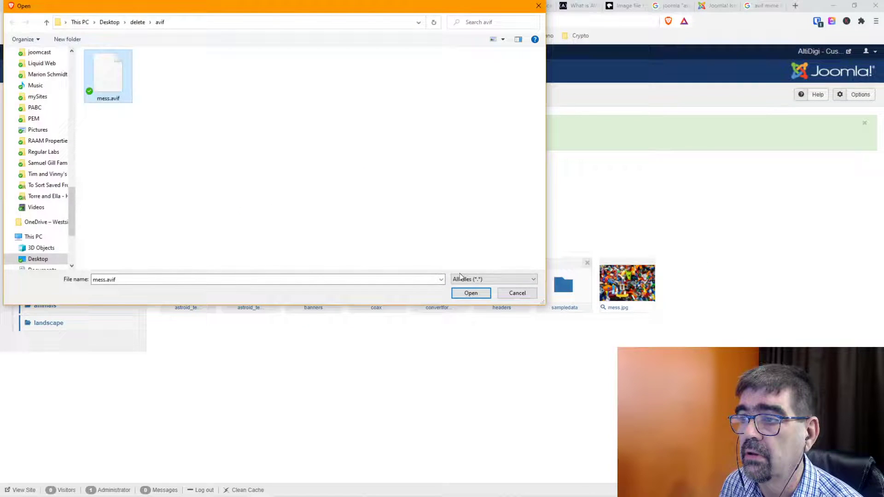
left_click(470, 293)
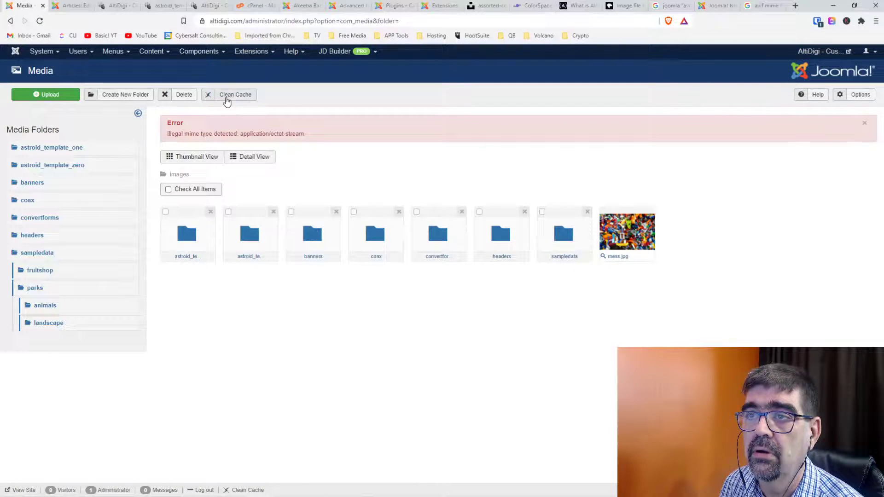
left_click(860, 95)
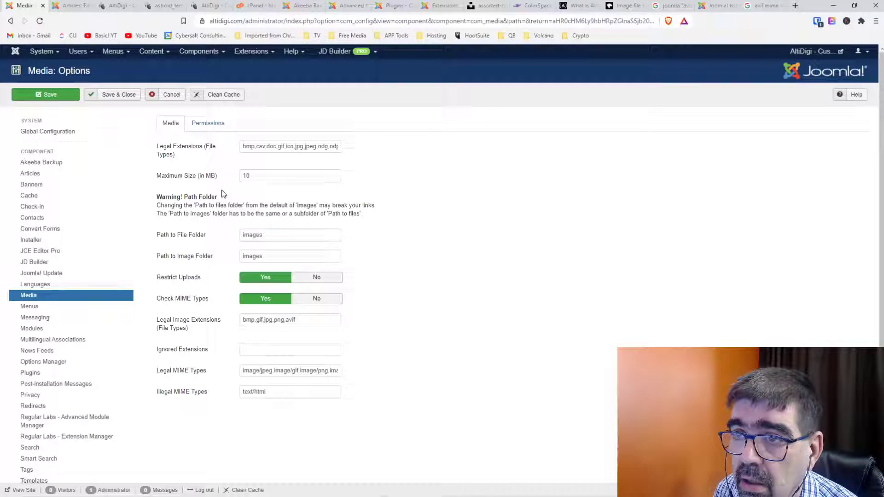
Open Global Configuration and look through its Text Filters, Server, System and Site tabs.
mouse_move(205, 182)
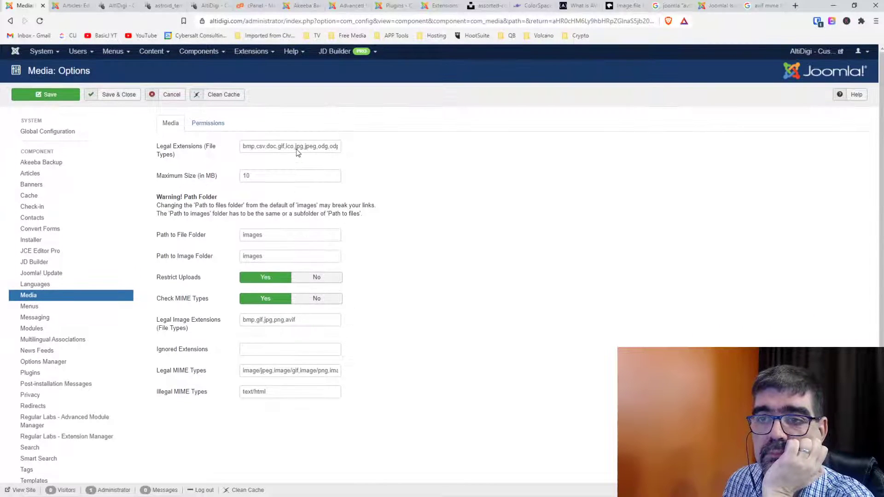
left_click(42, 51)
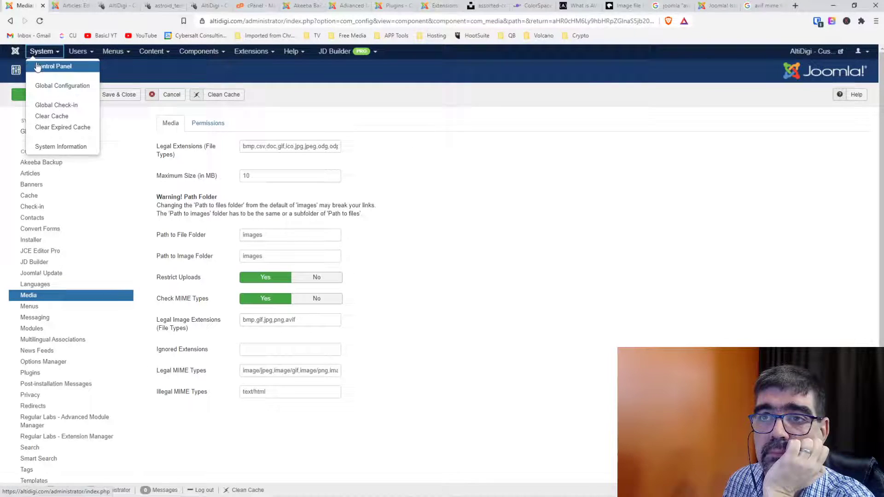
left_click(39, 85)
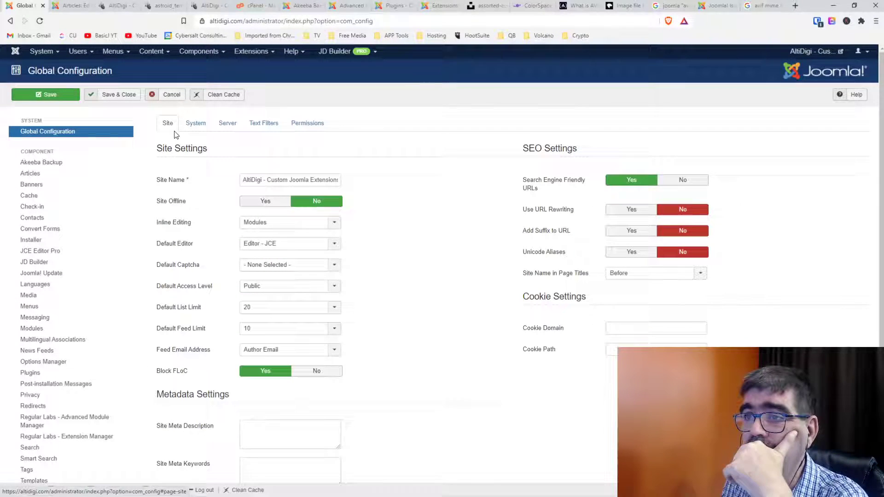
left_click(261, 131)
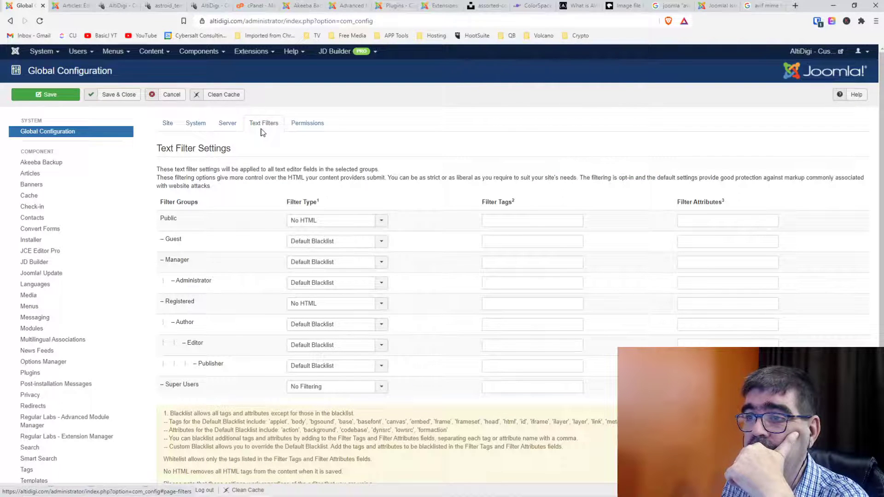
left_click(234, 124)
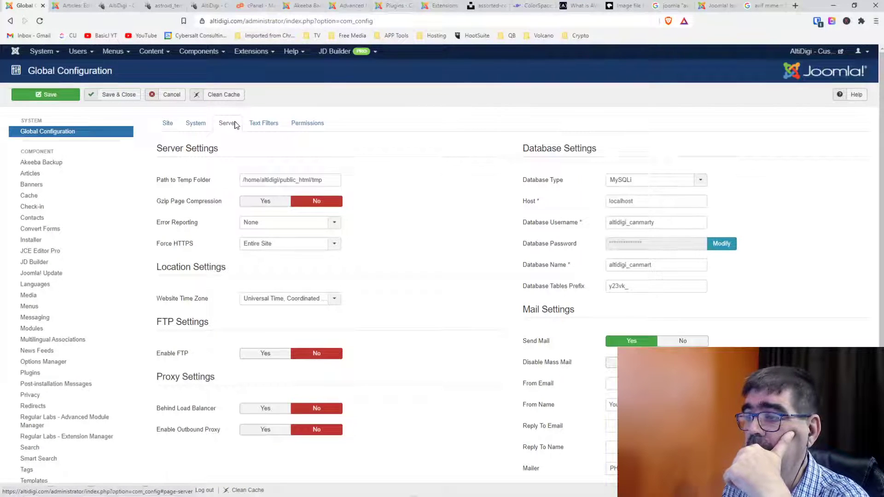
left_click(198, 124)
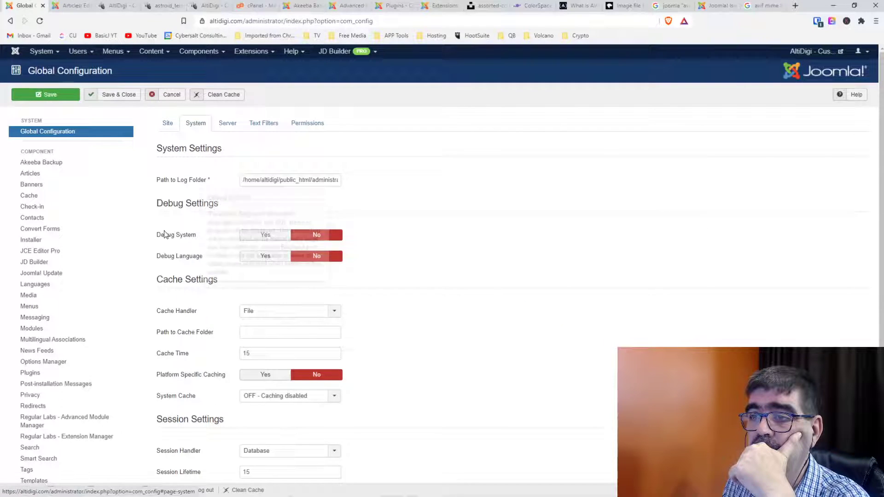
scroll(167, 231, "down", 1)
scroll(167, 230, "up", 1)
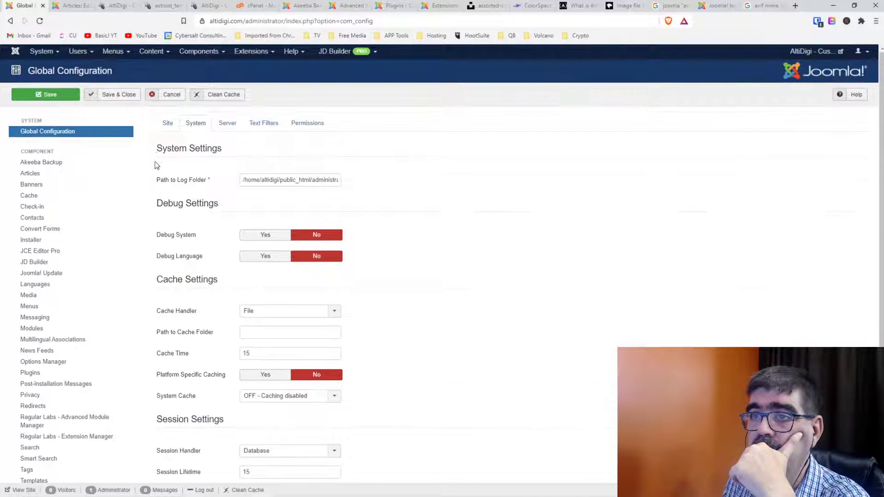
left_click(167, 125)
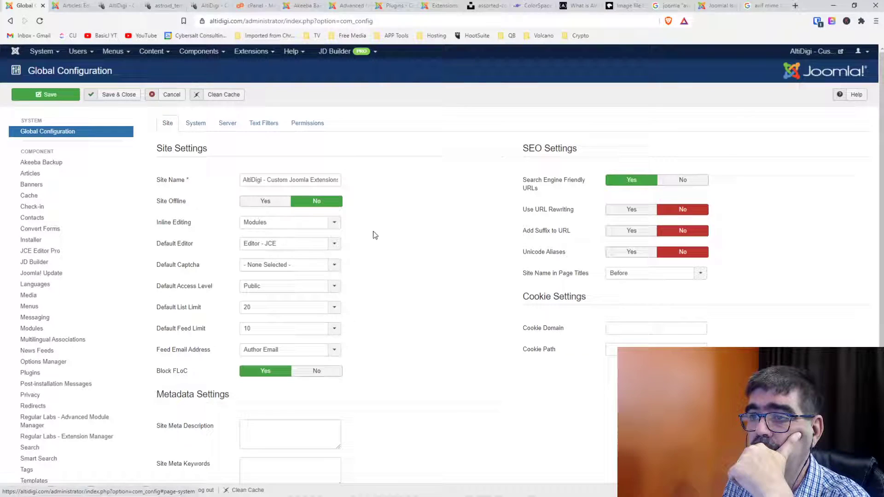
Revisit the System, Server and Text Filters tabs, then cancel back to the Control Panel.
scroll(381, 243, "down", 3)
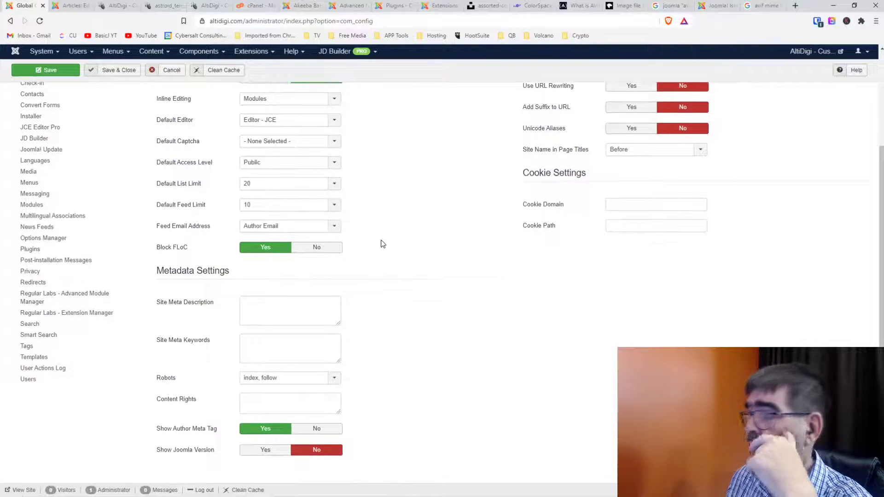
scroll(381, 244, "up", 3)
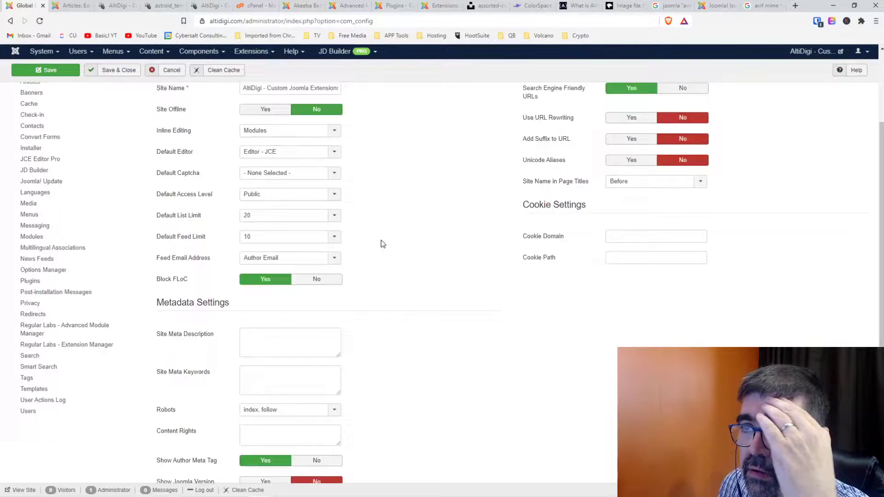
left_click(194, 124)
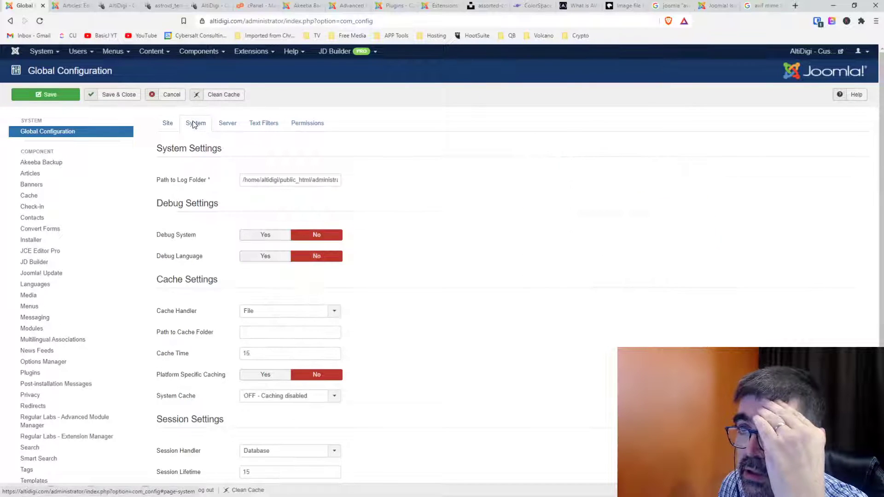
scroll(196, 196, "down", 1)
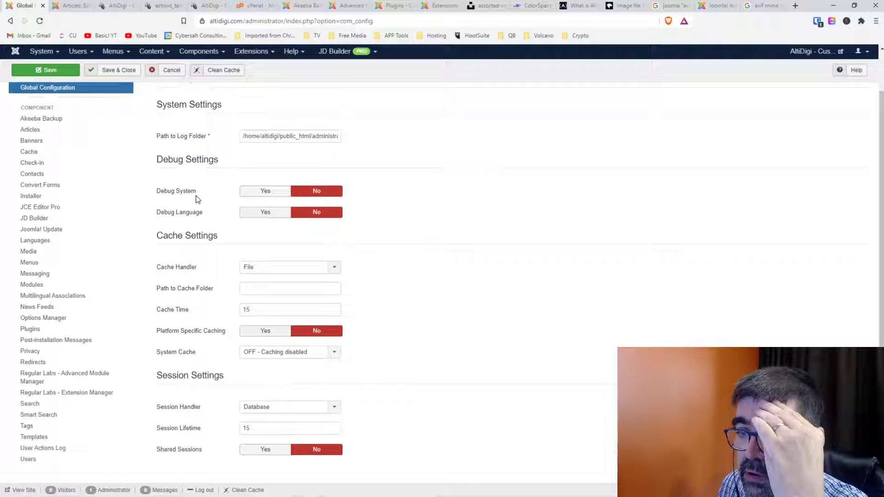
scroll(197, 199, "up", 1)
left_click(227, 125)
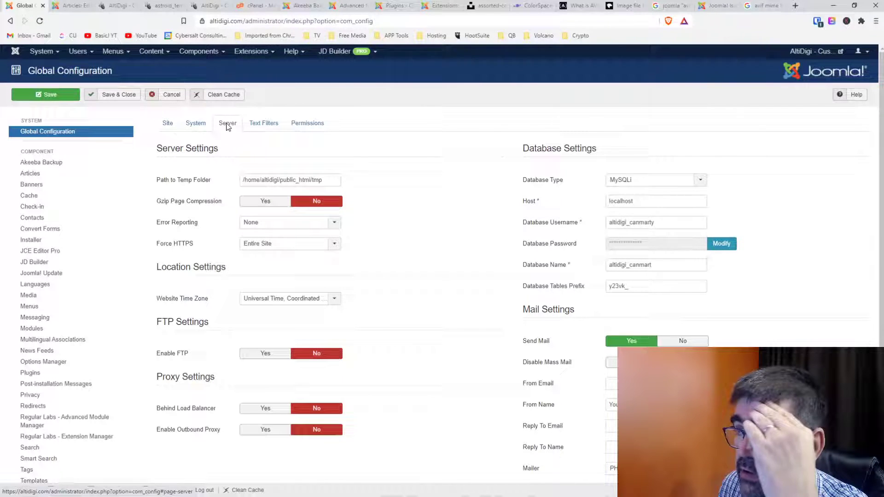
scroll(505, 214, "down", 1)
scroll(466, 197, "up", 1)
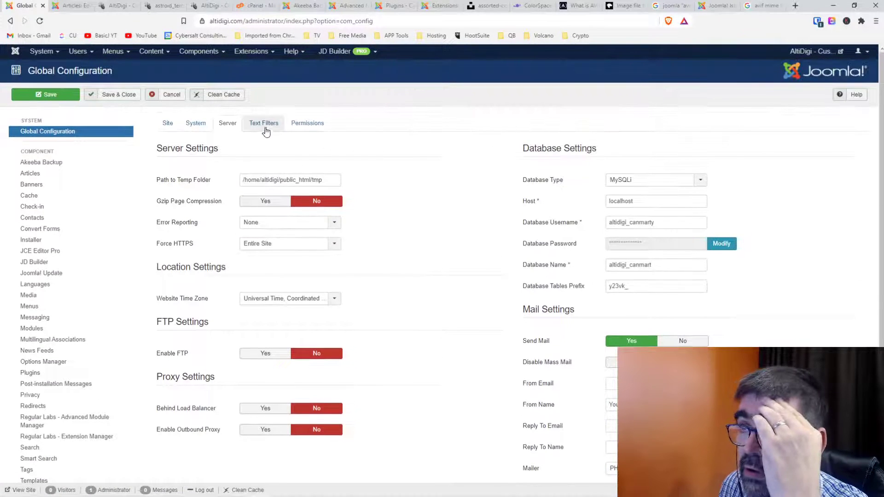
left_click(265, 128)
scroll(265, 205, "down", 2)
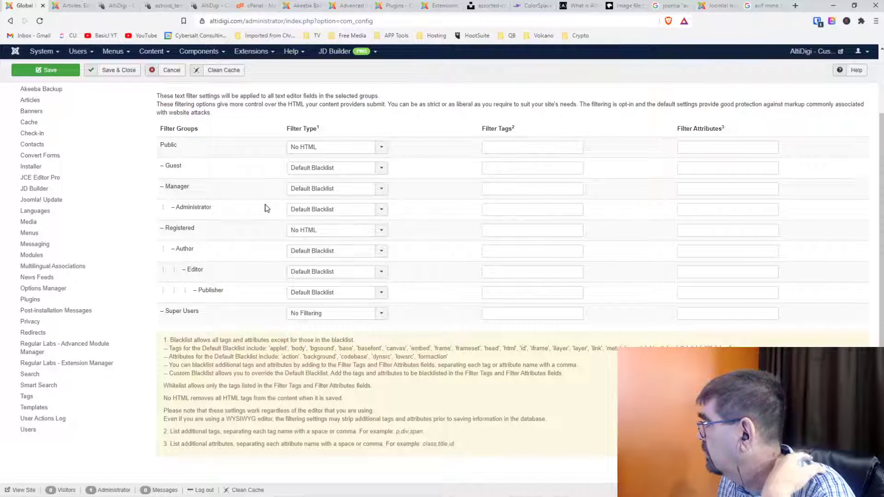
scroll(256, 204, "up", 2)
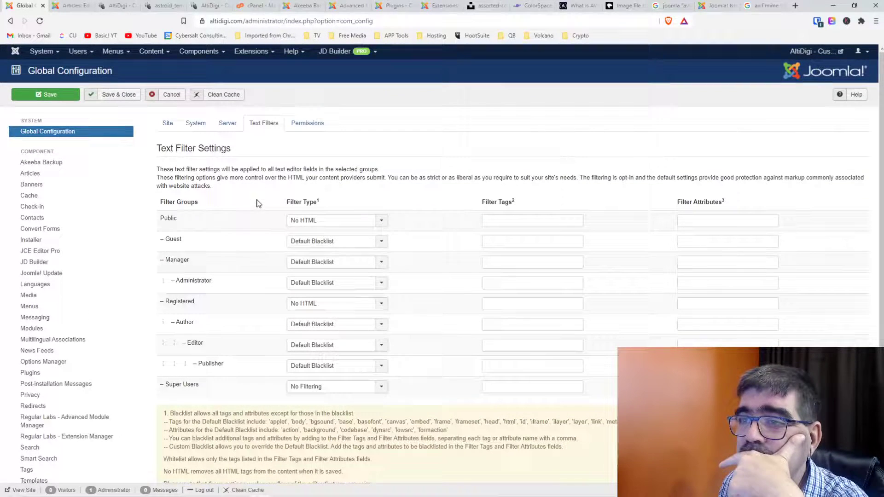
left_click(167, 129)
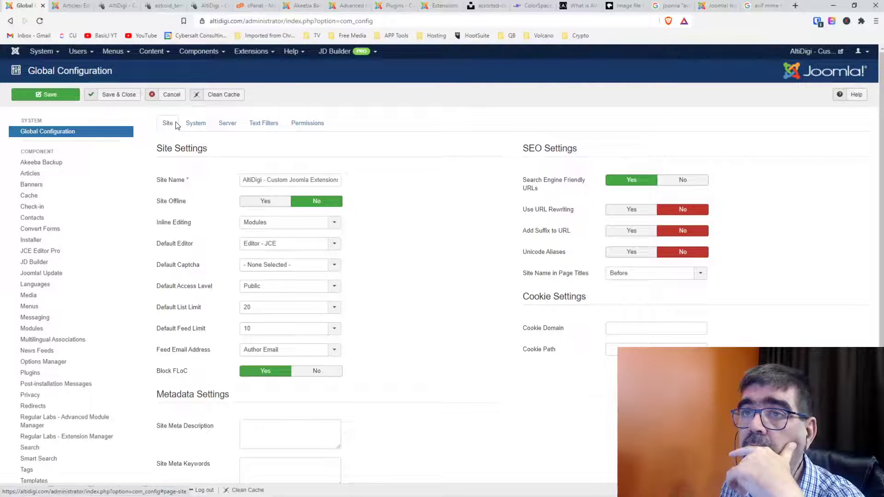
left_click(173, 98)
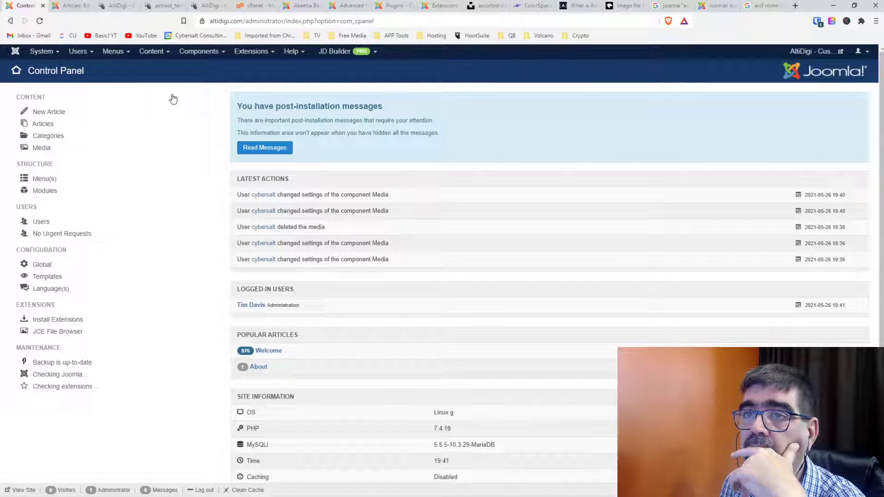
Open the Media manager's images folder, which lists the subfolders and mess.jpg but no mess.avif.
left_click(156, 54)
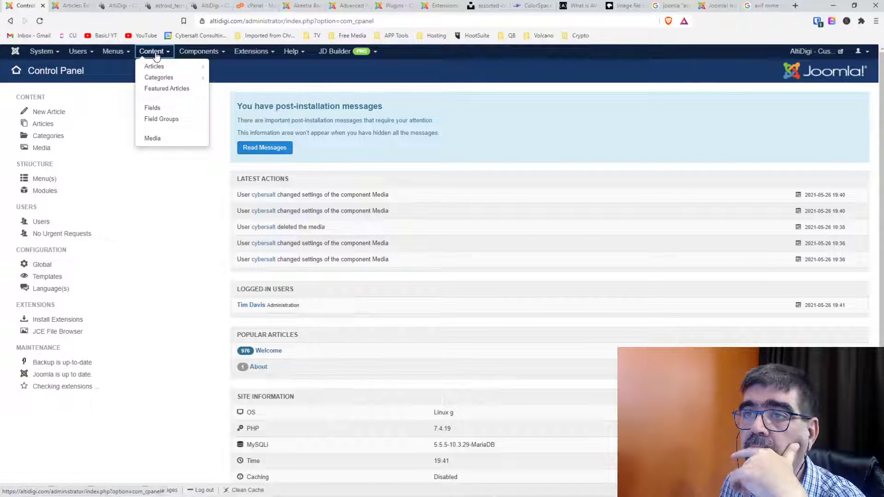
mouse_move(185, 56)
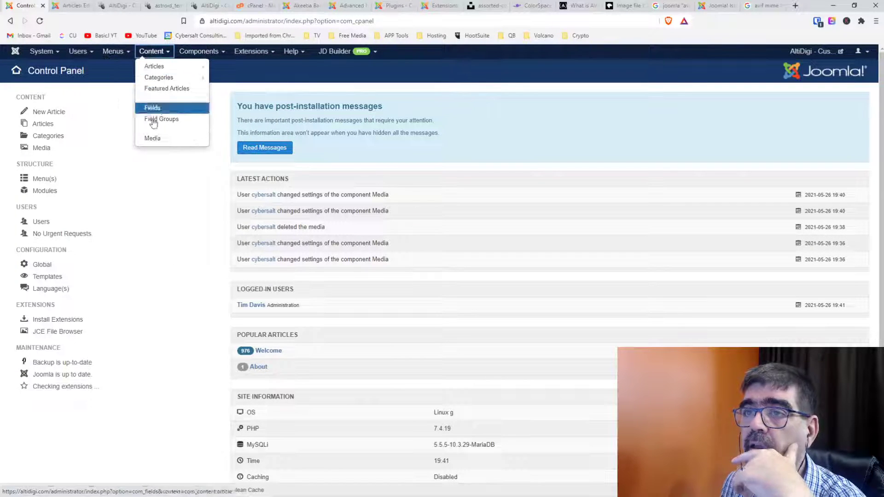
left_click(156, 140)
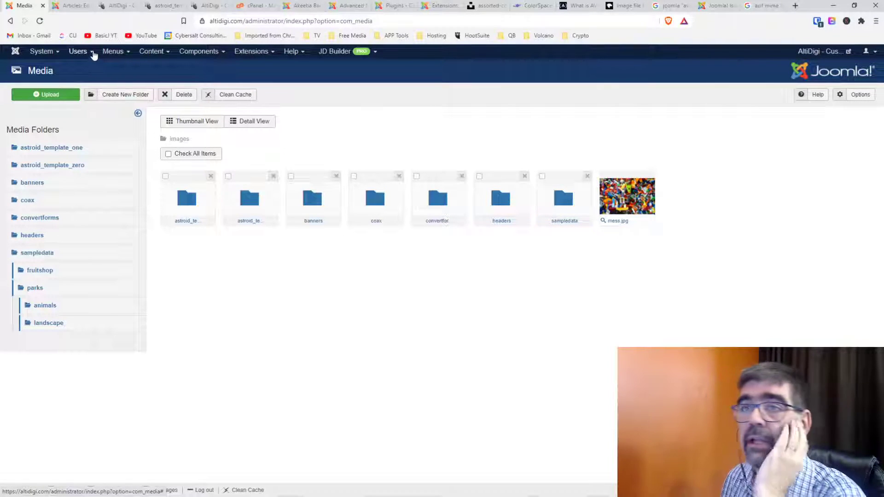
left_click(35, 54)
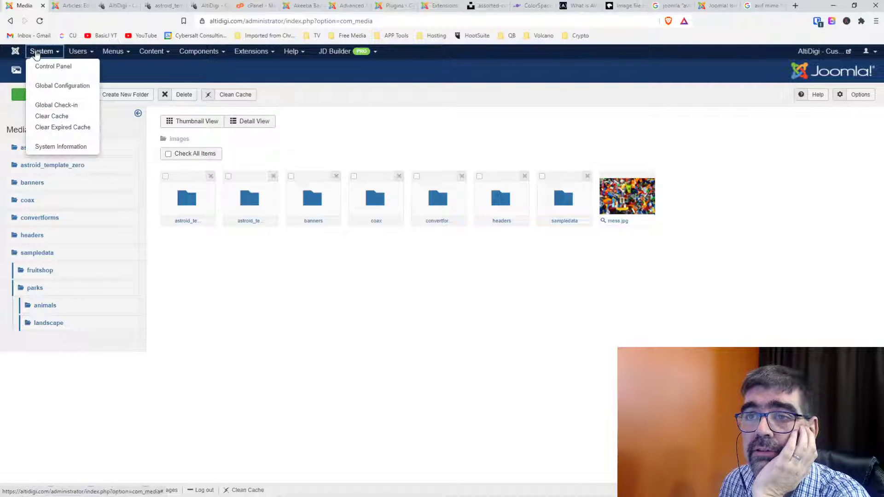
Open Global Configuration and move through the System tab to the Server settings.
left_click(48, 86)
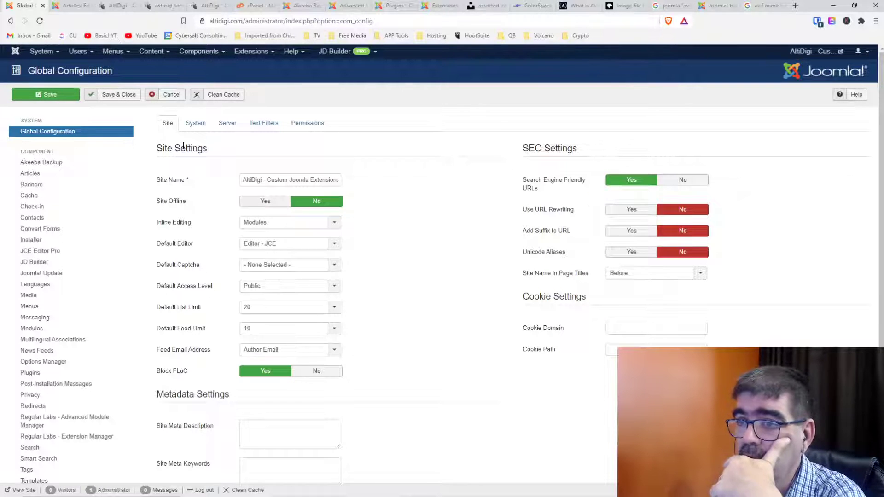
scroll(183, 146, "down", 3)
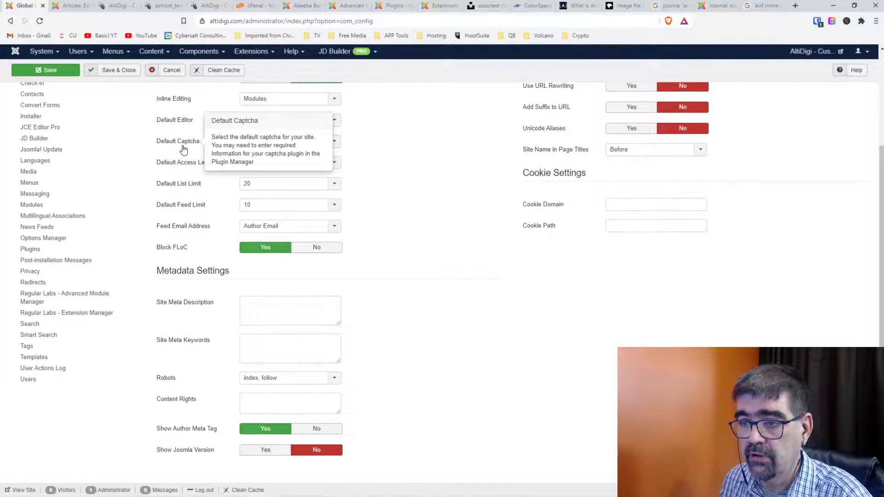
scroll(183, 149, "up", 3)
left_click(196, 118)
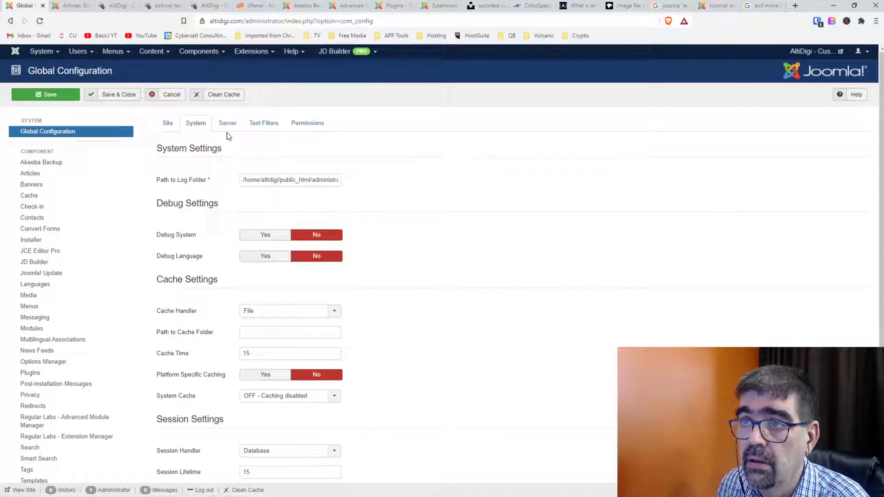
left_click(228, 127)
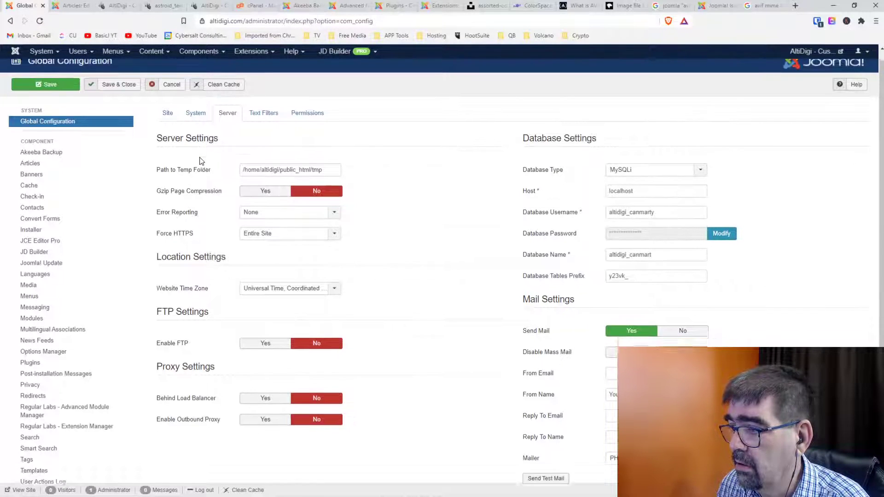
Change the mail From Name to AltiDigi, save, and review the Text Filter settings.
scroll(202, 160, "down", 1)
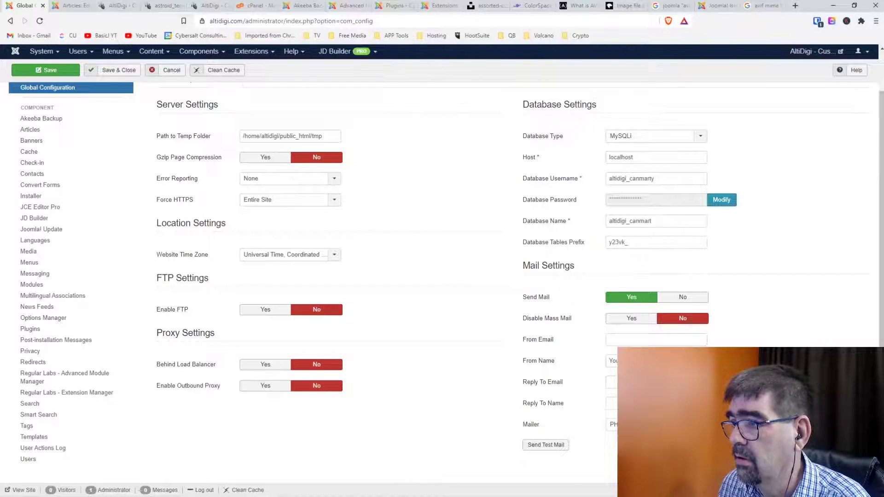
left_click_drag(650, 363, 601, 370)
type("AltiDigi")
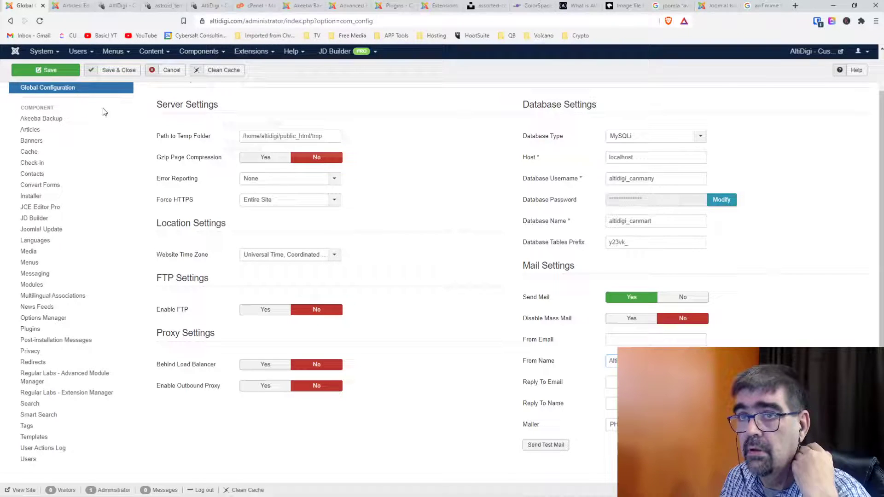
left_click(53, 73)
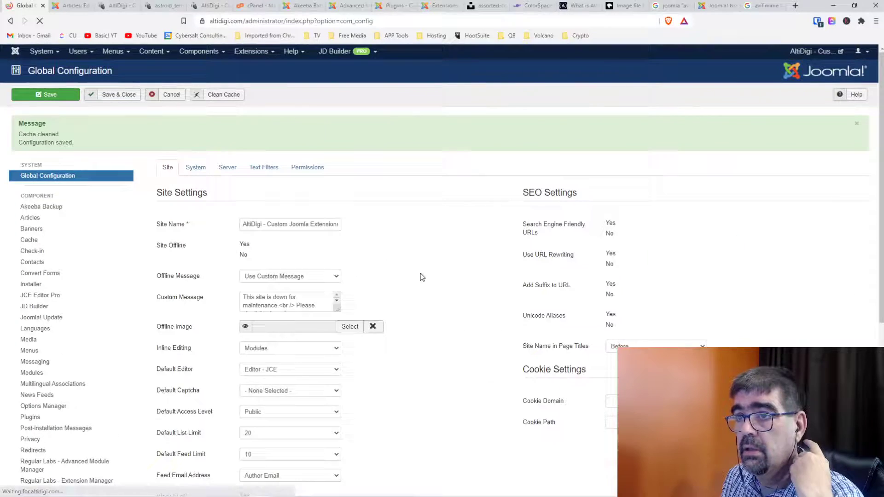
left_click(260, 168)
scroll(429, 247, "down", 3)
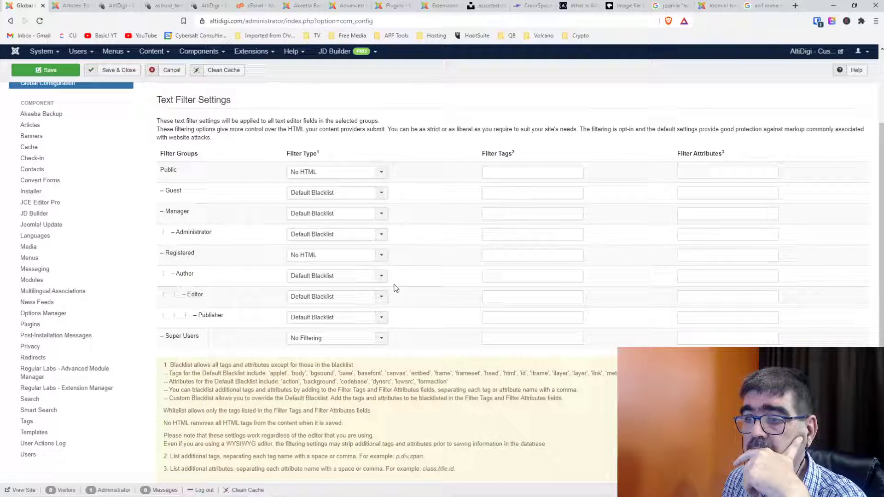
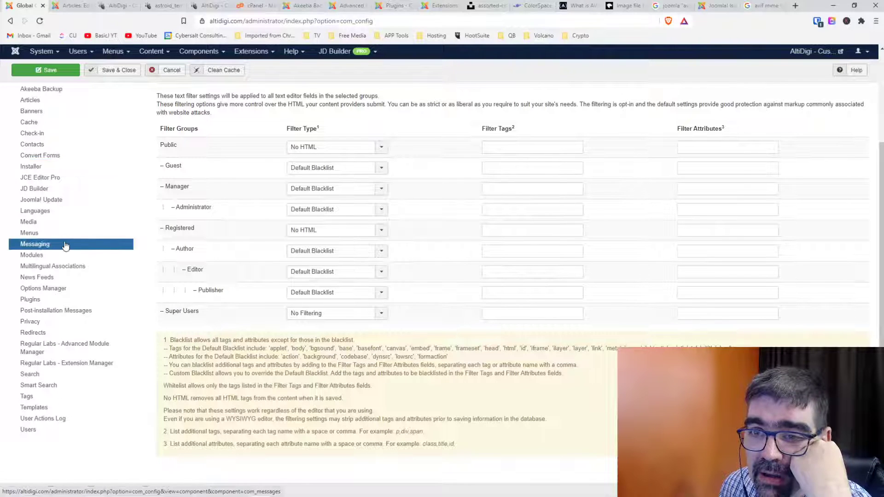
Open the Media options and inspect the Legal Extensions and Legal MIME Types values, which include avif.
left_click(49, 226)
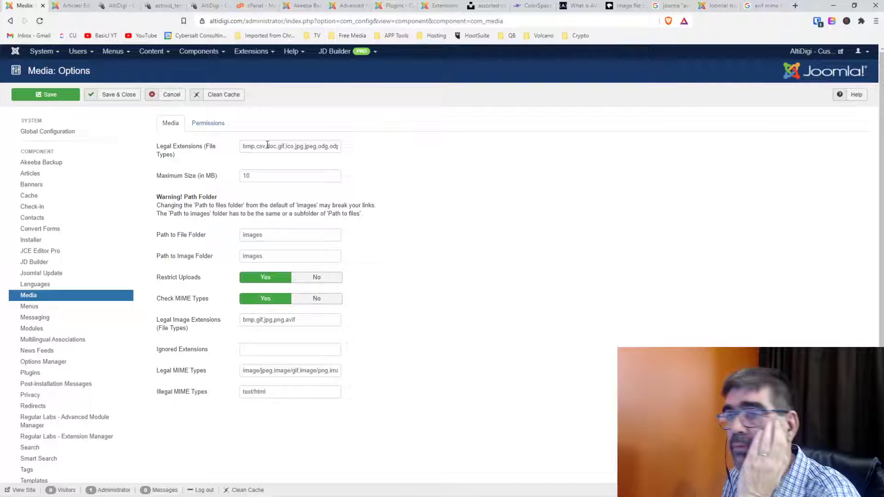
left_click_drag(267, 145, 369, 153)
left_click(333, 150)
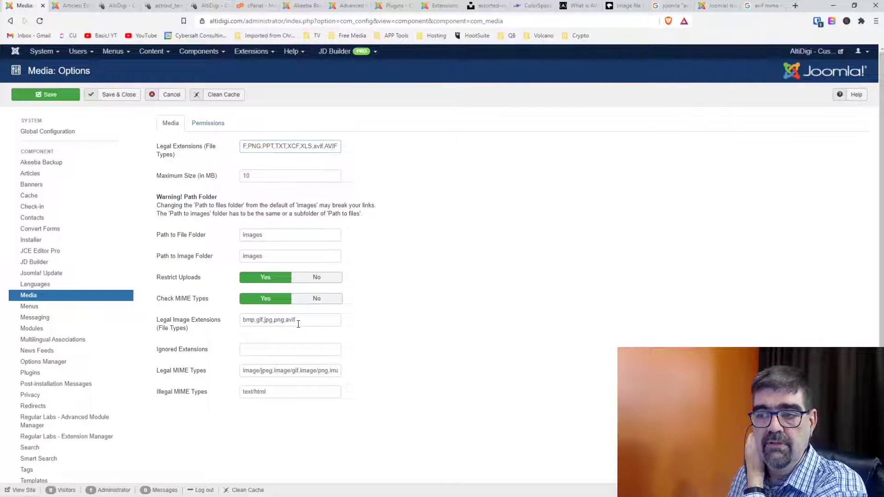
left_click_drag(299, 371, 382, 369)
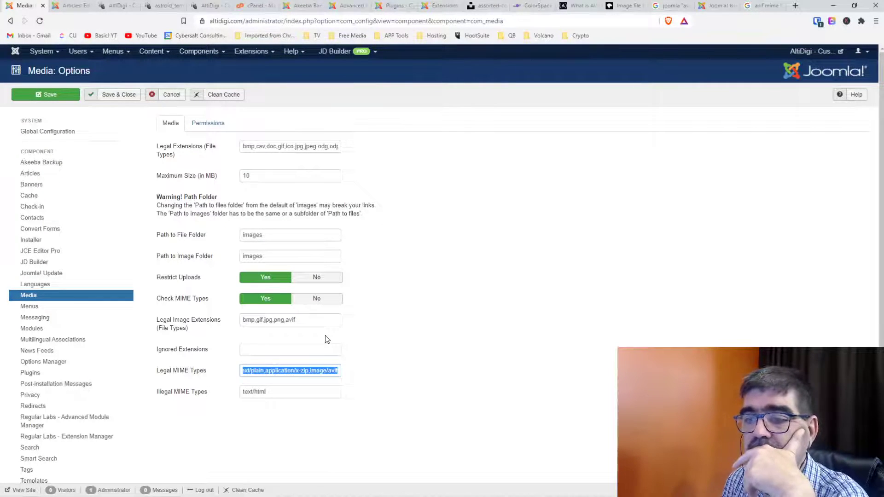
Delete the trailing image/avif entry from the Legal MIME Types list.
left_click(337, 371)
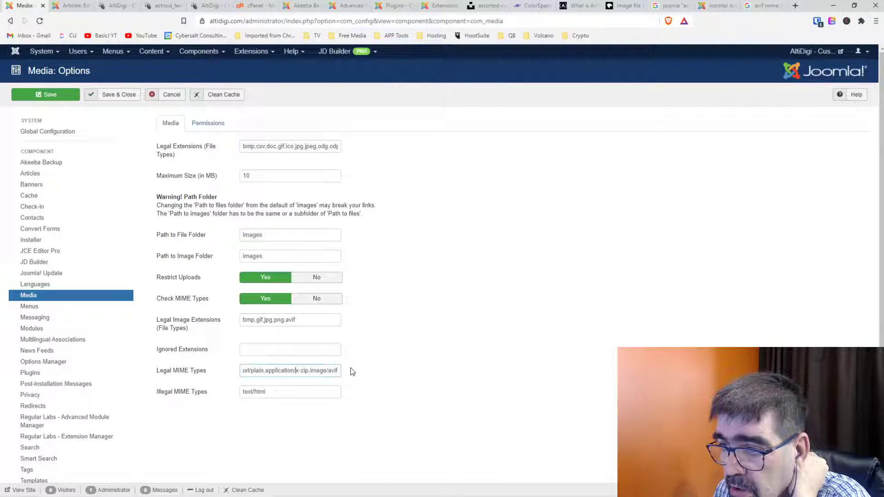
key("Right")
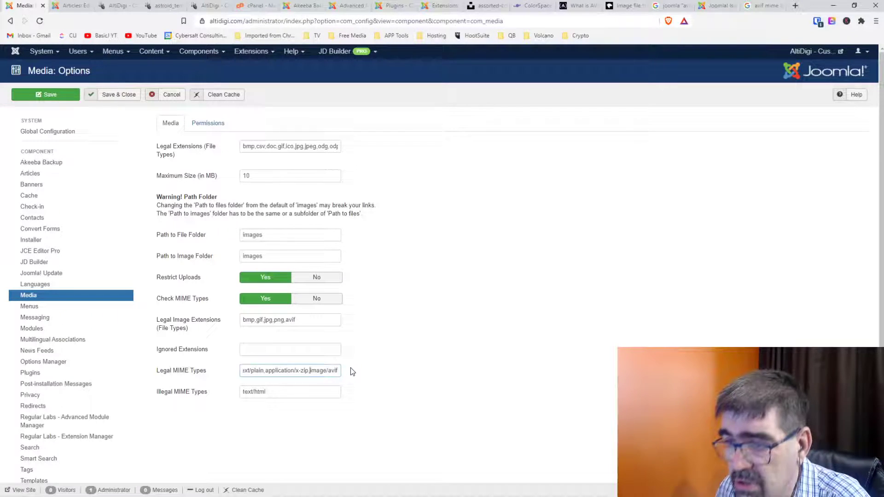
key("Delete")
key("Delete")
key("Delete")
key("Delete")
key("Delete")
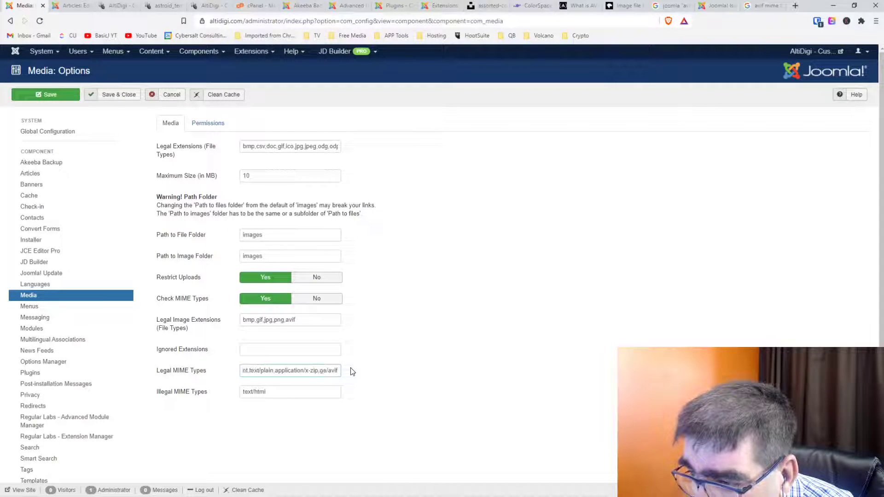
key("Delete")
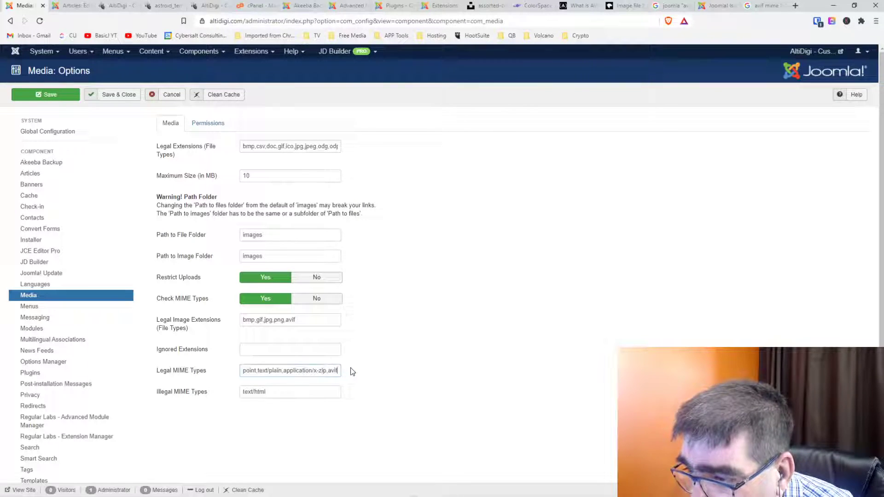
key("End")
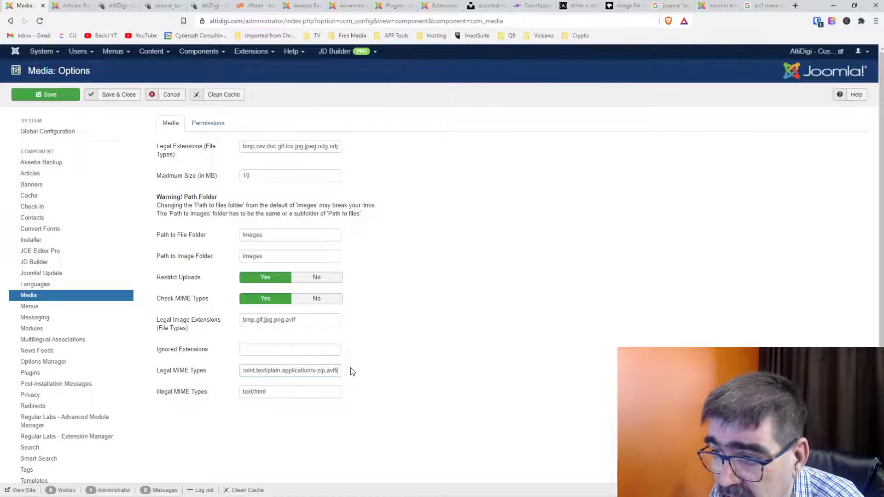
type("/")
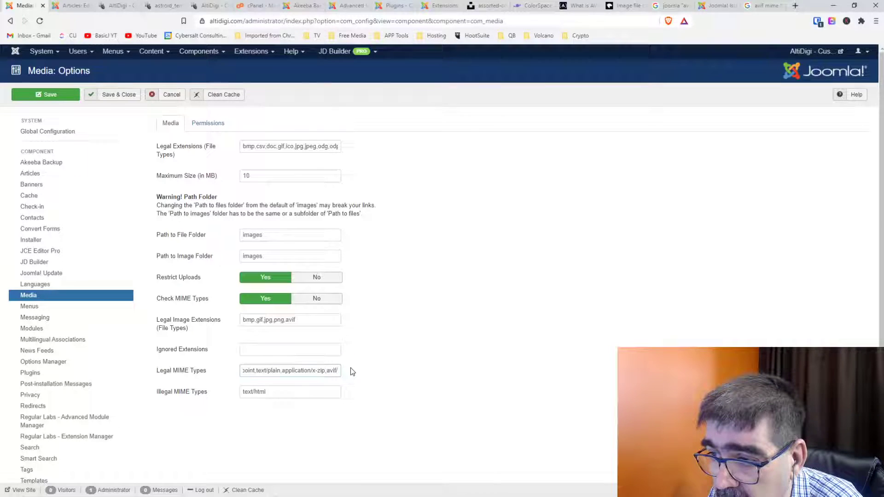
key("BackSpace")
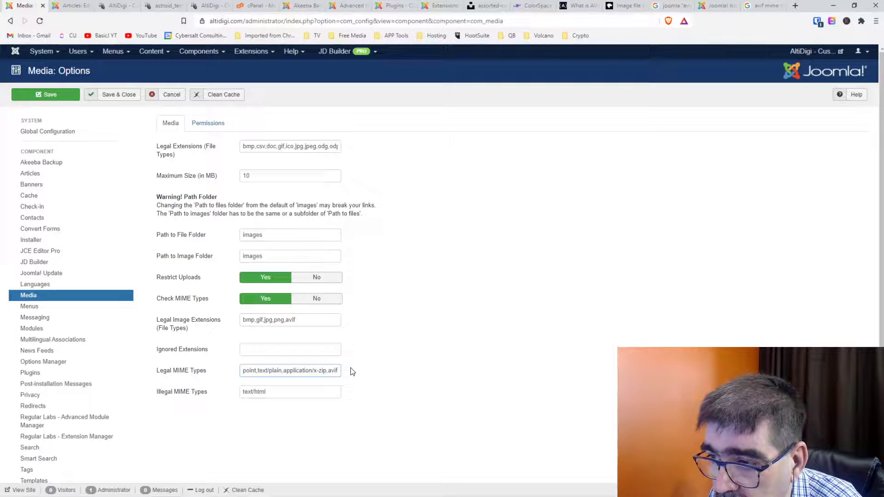
key("BackSpace")
key("BackSpace")
key("BackSpace")
key("BackSpace")
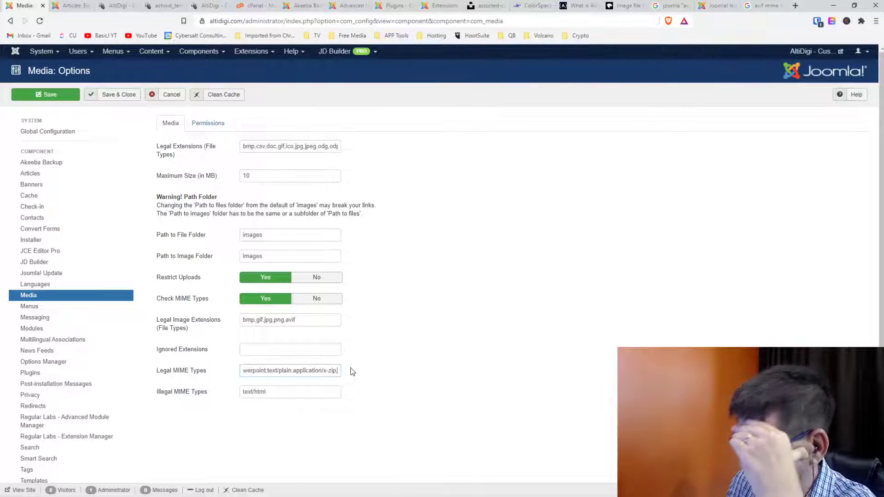
Remove the /x-zip remainder so the MIME list ends at application.
key("Home")
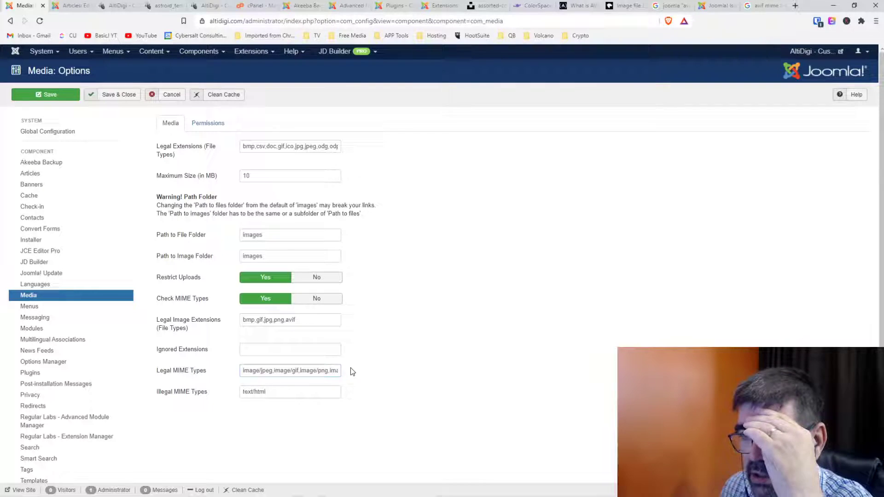
key("Right")
key("Right")
key("Right")
key("Right")
key("Right")
key("Right")
key("Right")
key("Right")
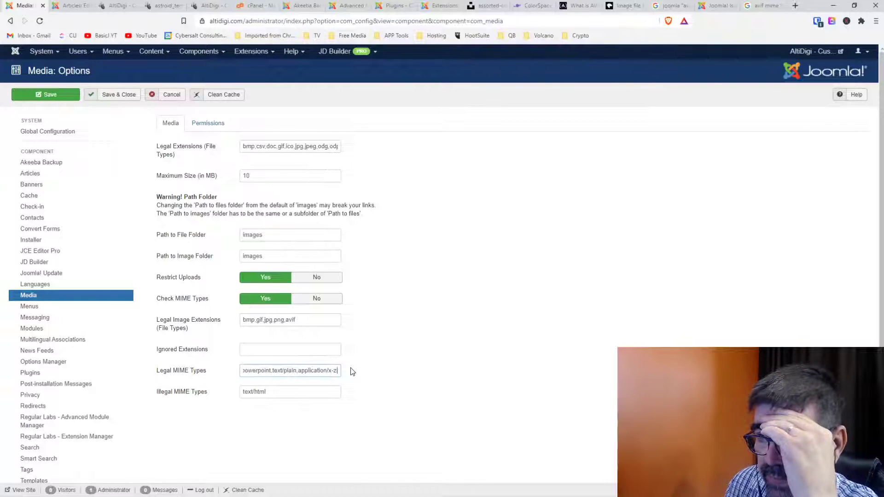
key("Right")
key("Right")
key("Right")
key("BackSpace")
key("BackSpace")
key("BackSpace")
key("BackSpace")
key("BackSpace")
key("BackSpace")
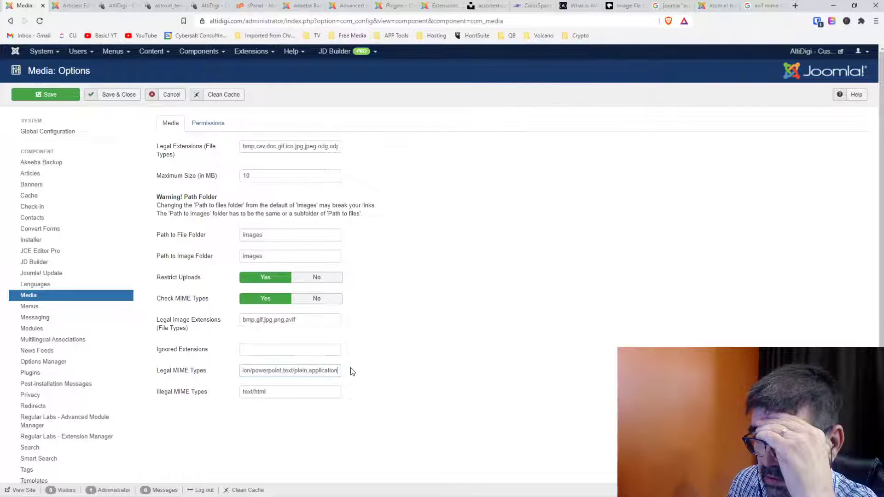
key("Home")
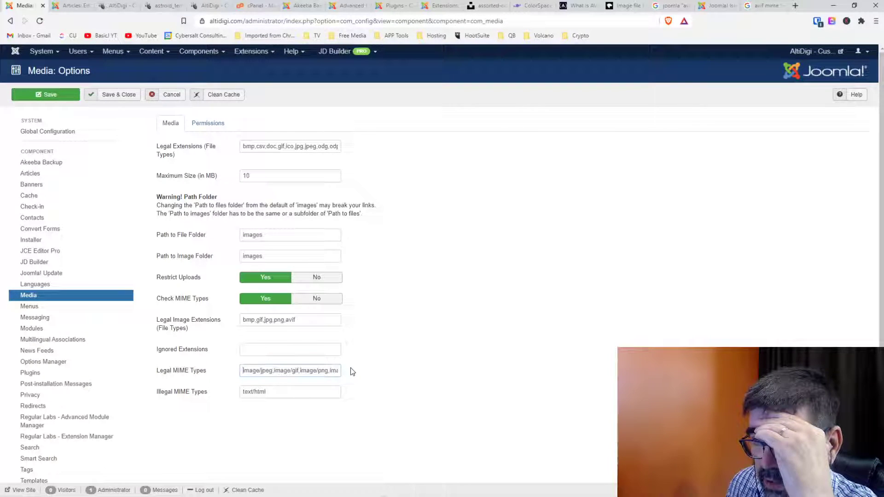
key("End")
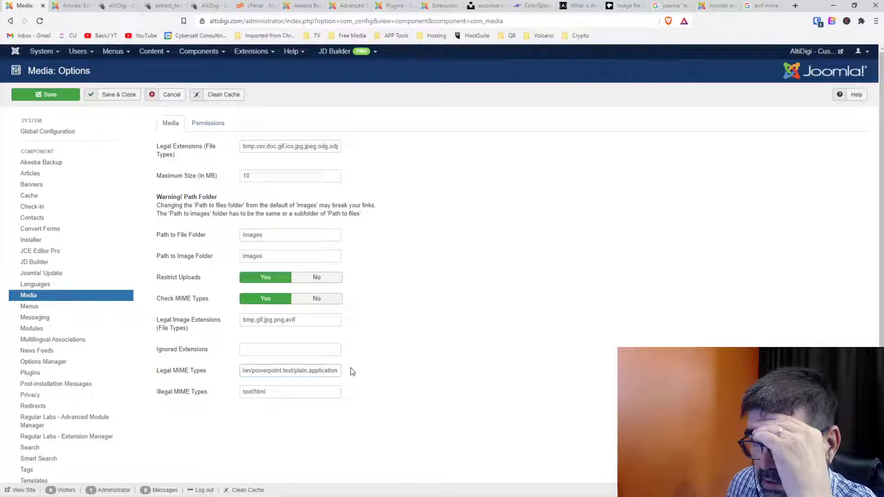
key("Home")
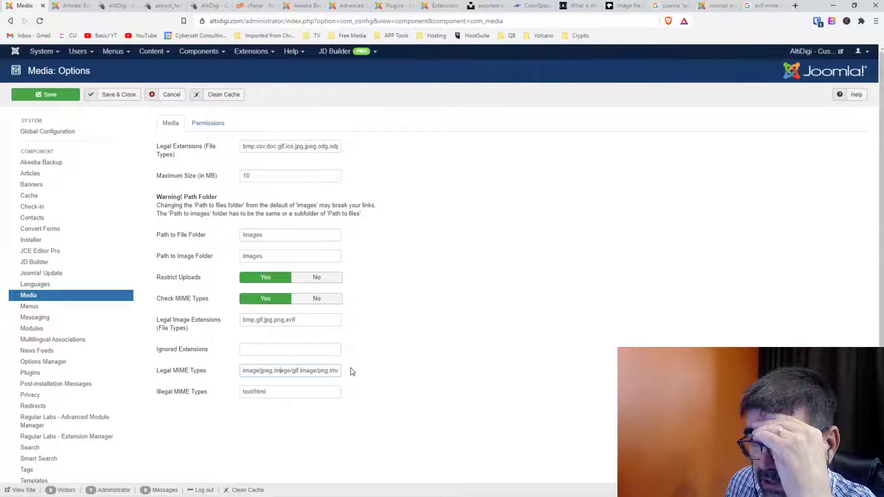
key("End")
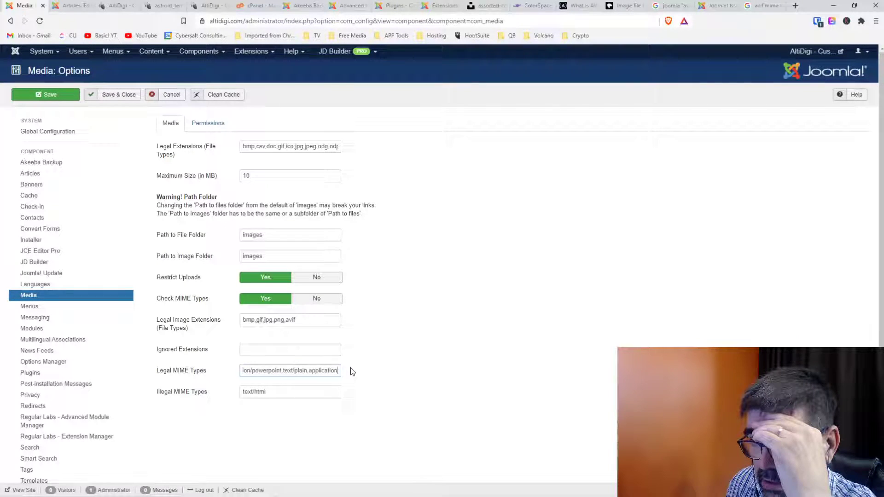
key("Left")
key("Left")
key("Left")
key("Left")
key("Left")
key("Left")
key("Left")
key("Left")
key("Left")
key("Left")
key("Left")
key("Left")
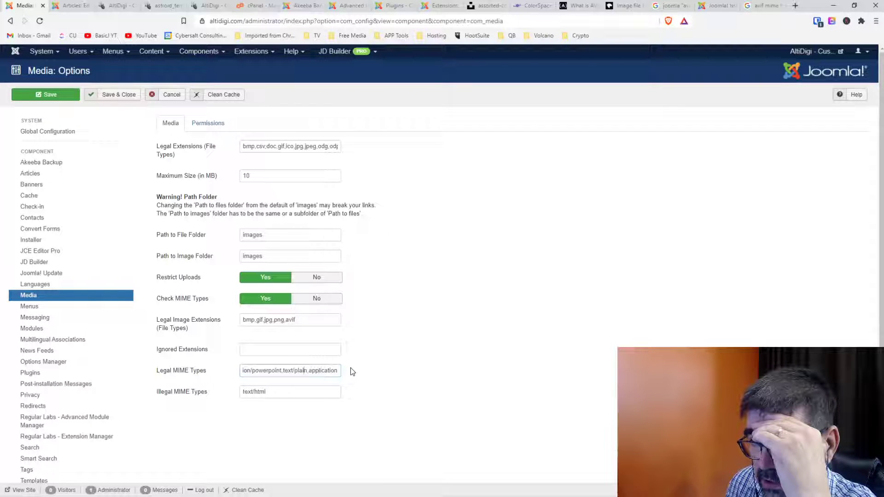
key("Right")
key("Right")
key("Right")
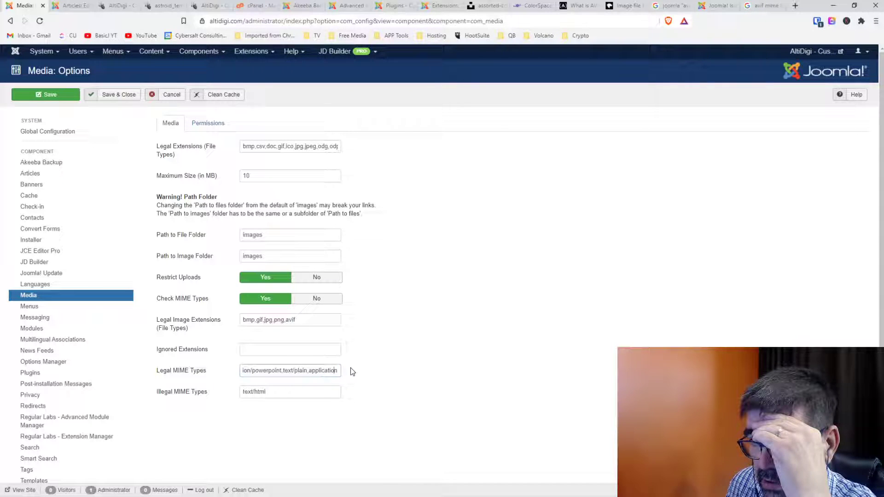
Type /avif,image after application, then delete it again.
type("/")
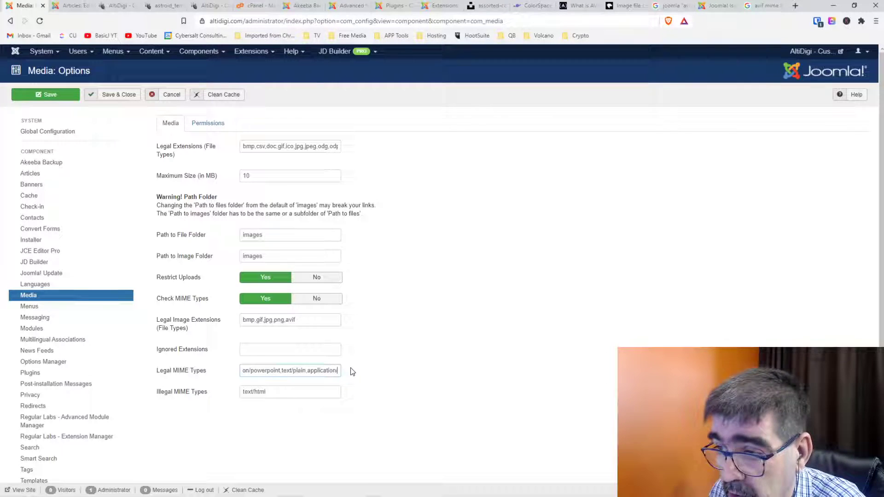
type("avif")
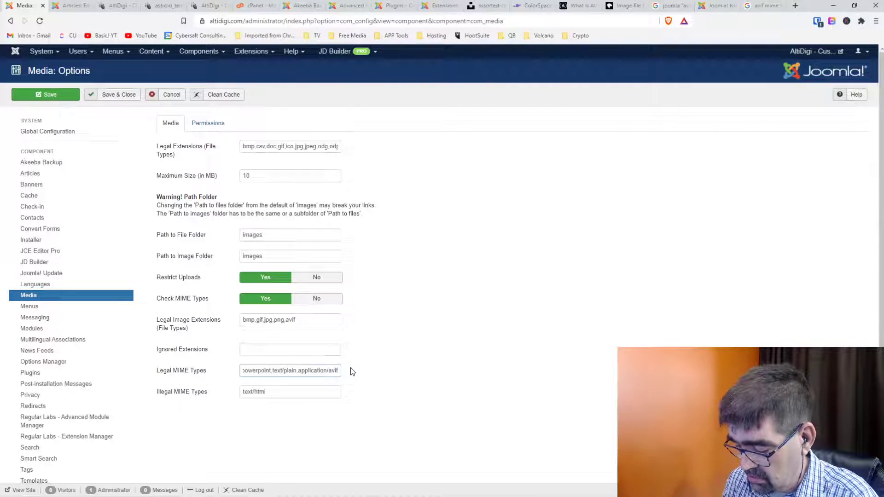
type(",")
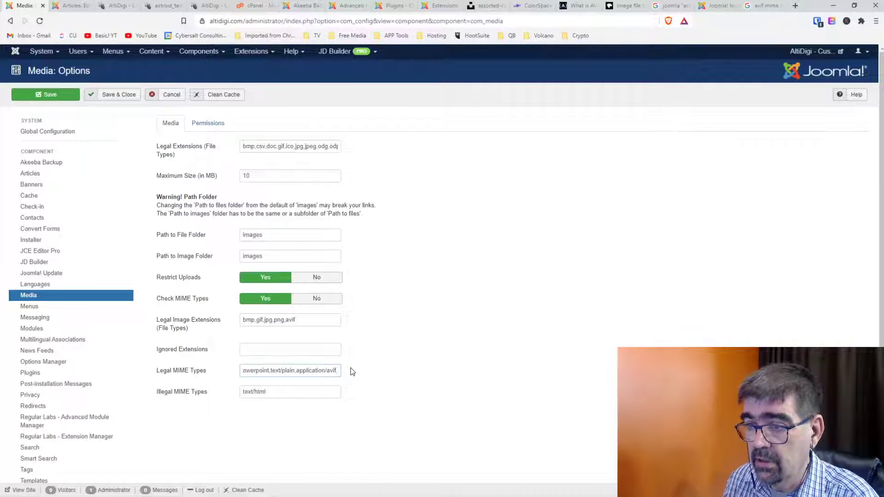
type("image")
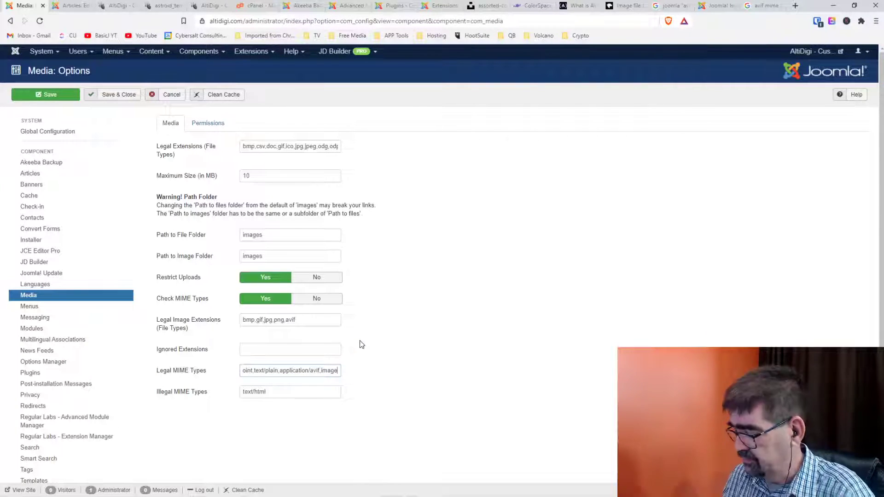
key("Home")
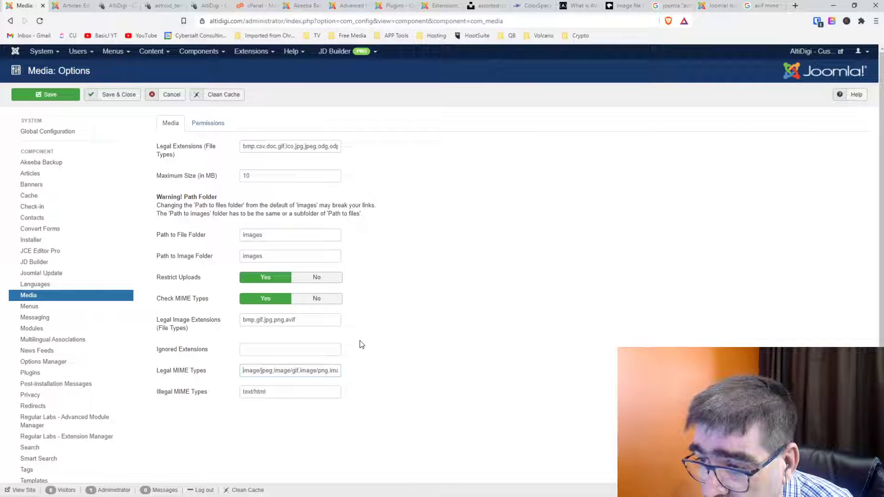
key("End")
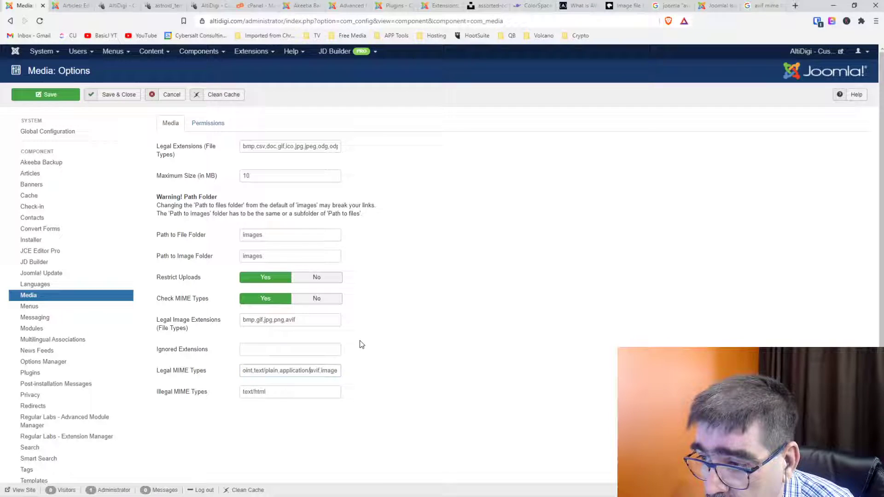
key("BackSpace")
key("BackSpace")
key("BackSpace")
key("BackSpace")
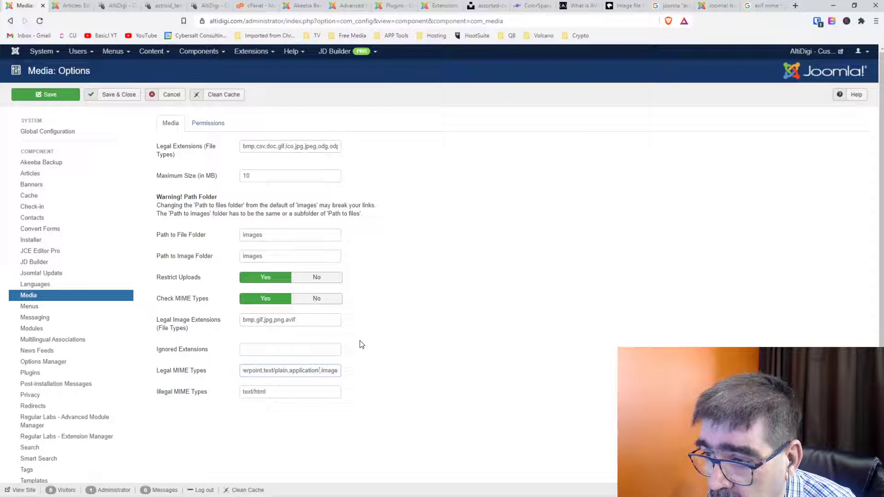
key("Delete")
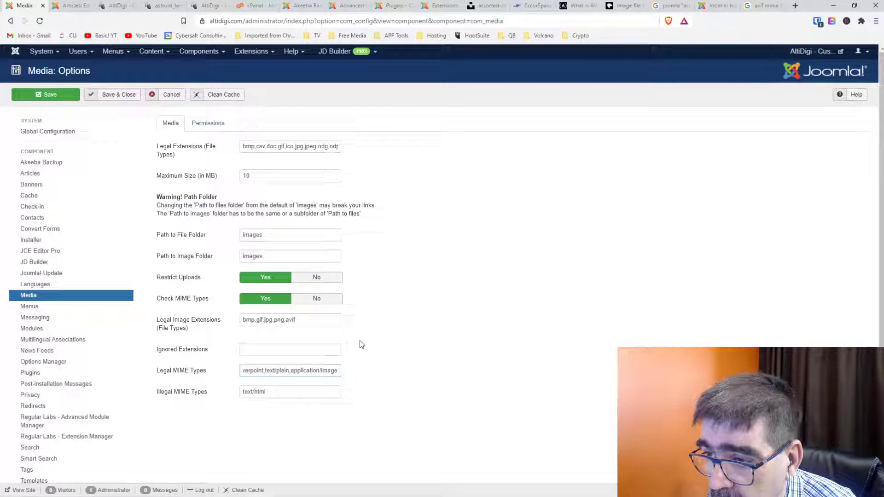
key("Left")
key("Left")
key("Left")
key("Left")
key("Left")
key("Left")
key("Left")
key("Left")
key("Left")
key("Left")
key("Left")
key("Left")
key("Left")
key("Left")
key("Left")
key("Left")
key("Left")
key("Left")
key("Left")
key("Left")
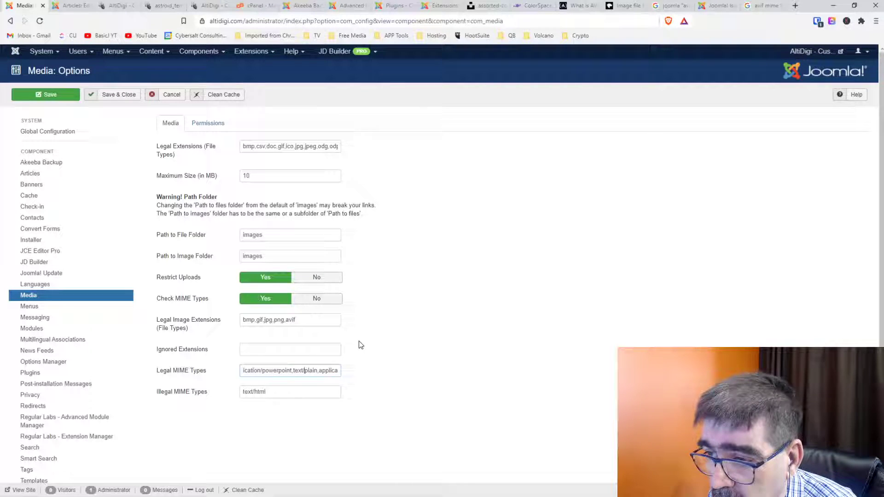
Append ,avif to the end of the Legal MIME Types list.
key("Home")
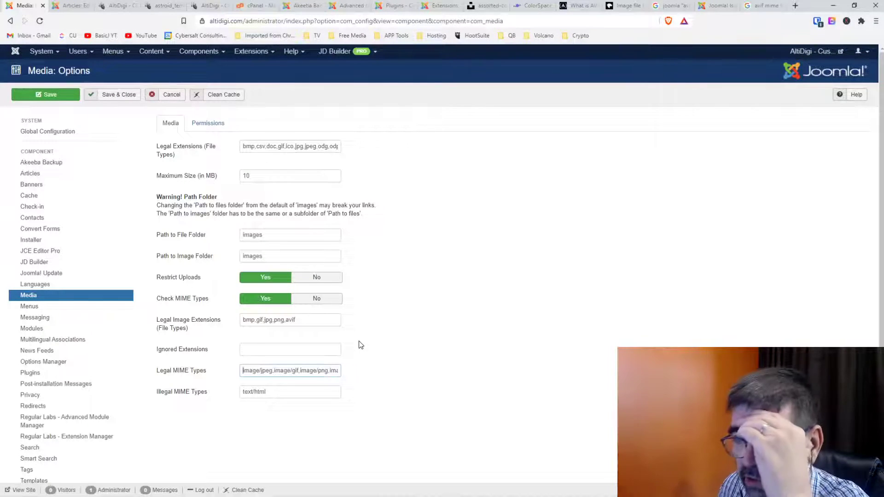
key("Right")
key("Right")
key("Right")
key("Right")
key("Right")
key("Right")
key("Right")
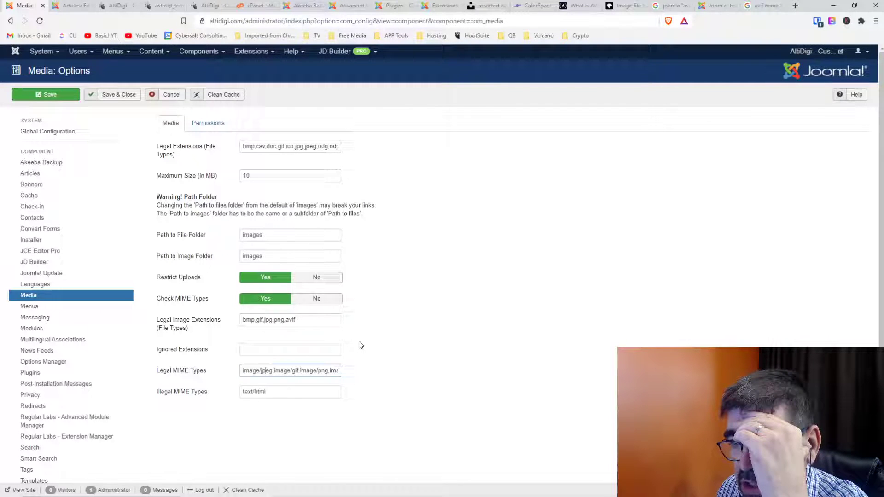
key("Right")
key("Right")
key("Right")
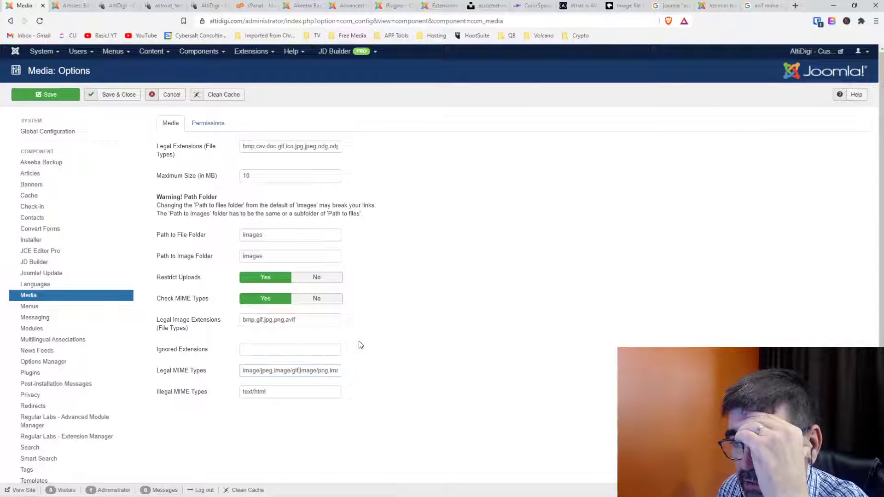
key("End")
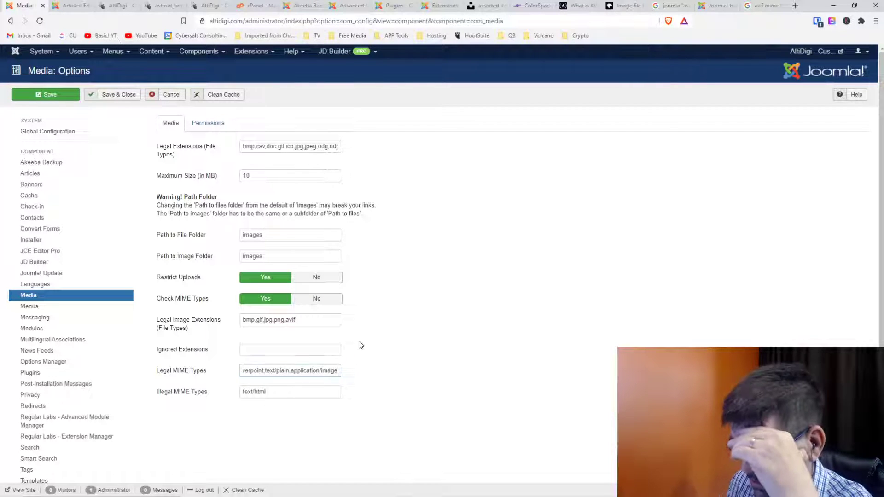
type(",avif")
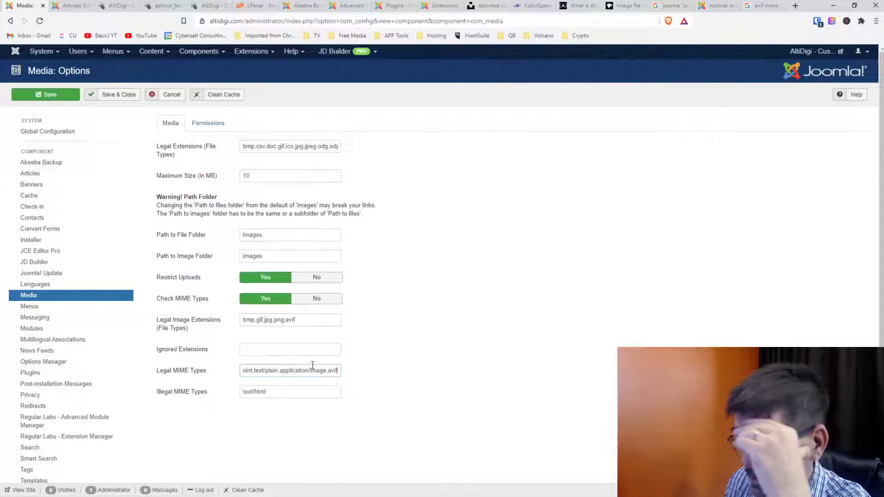
key("Home")
key("End")
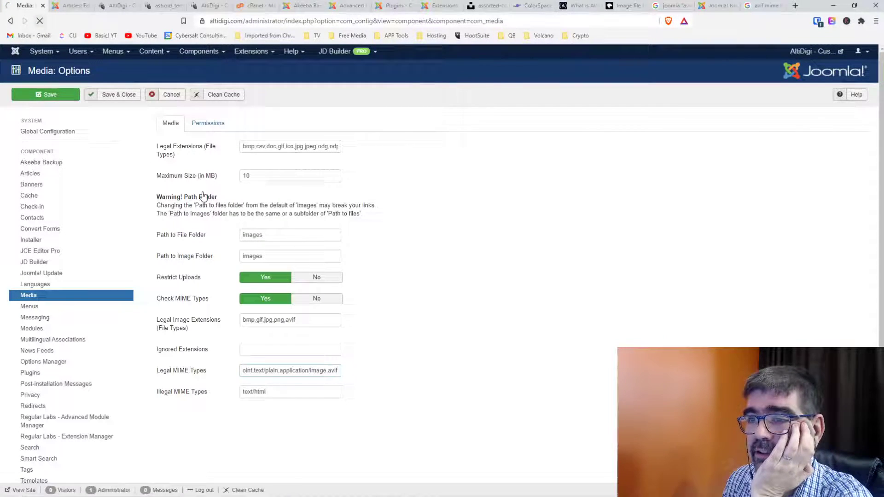
Replace the trailing avif entry with ,image/avif in Legal MIME Types and save.
left_click(320, 235)
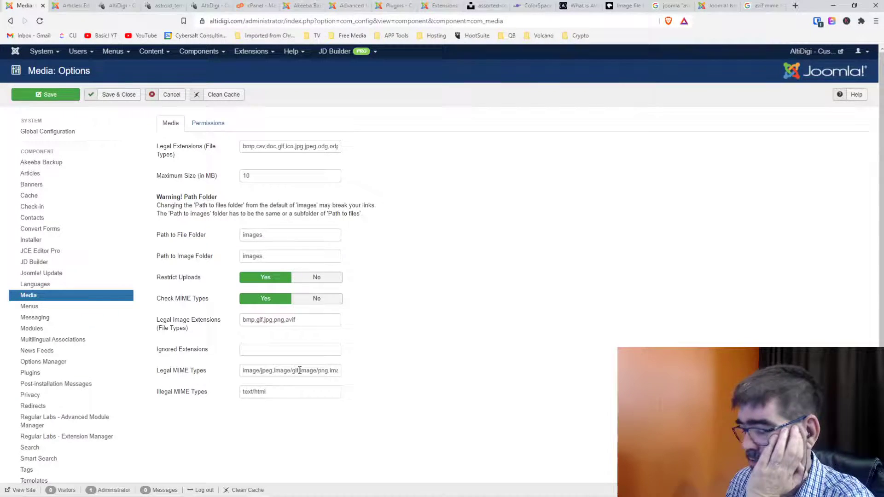
scroll(300, 372, "down", 1)
left_click(304, 327)
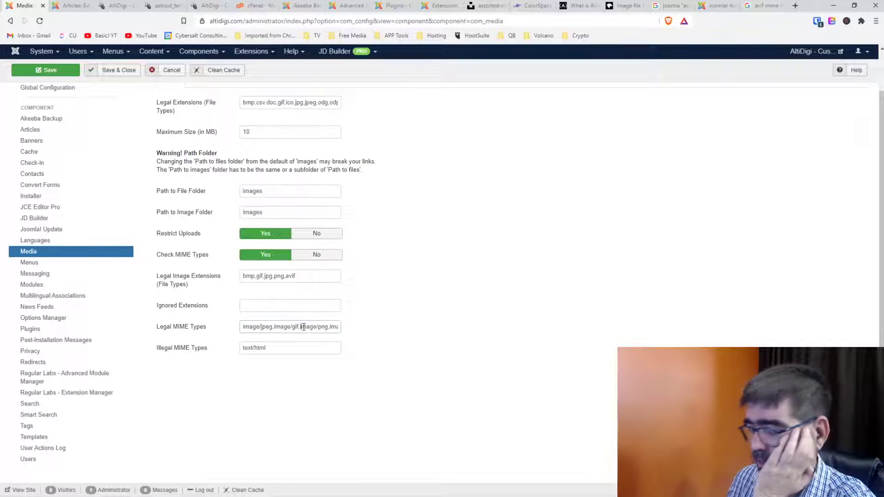
key("End")
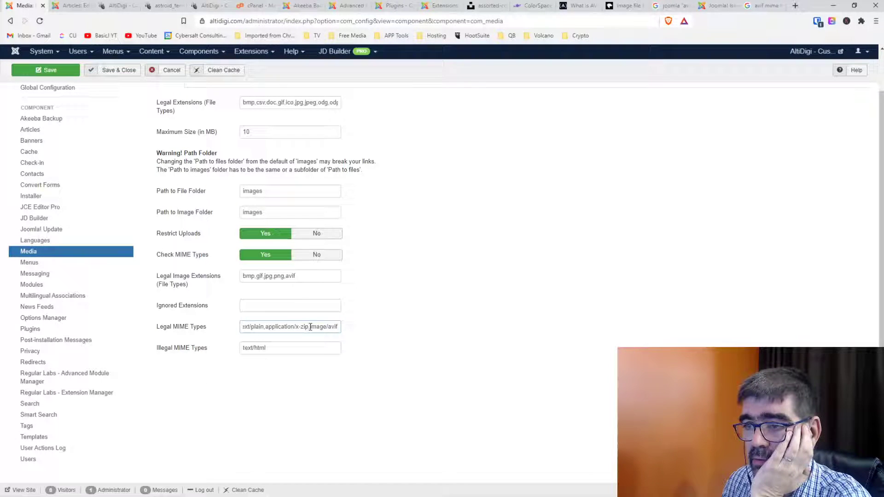
left_click_drag(309, 327, 421, 327)
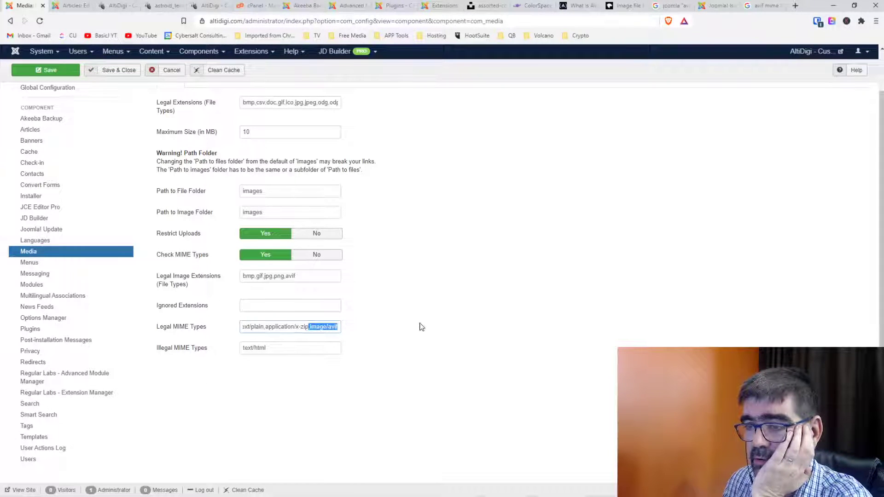
key("BackSpace")
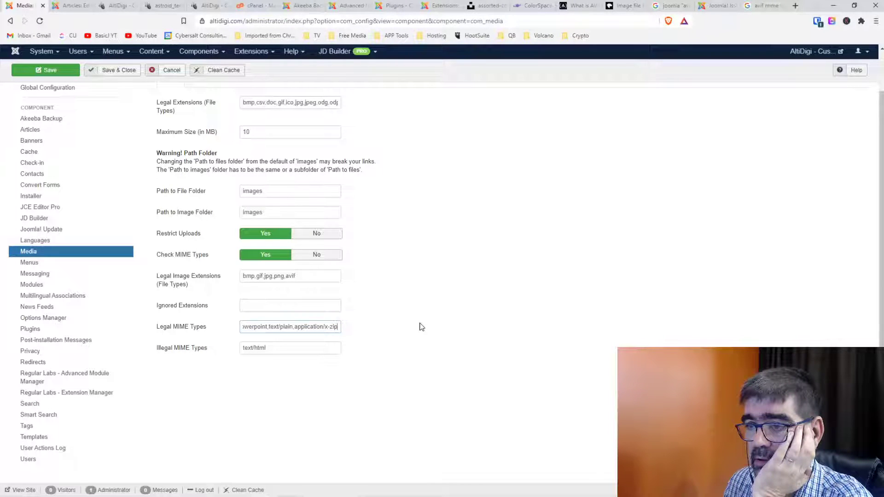
type(",")
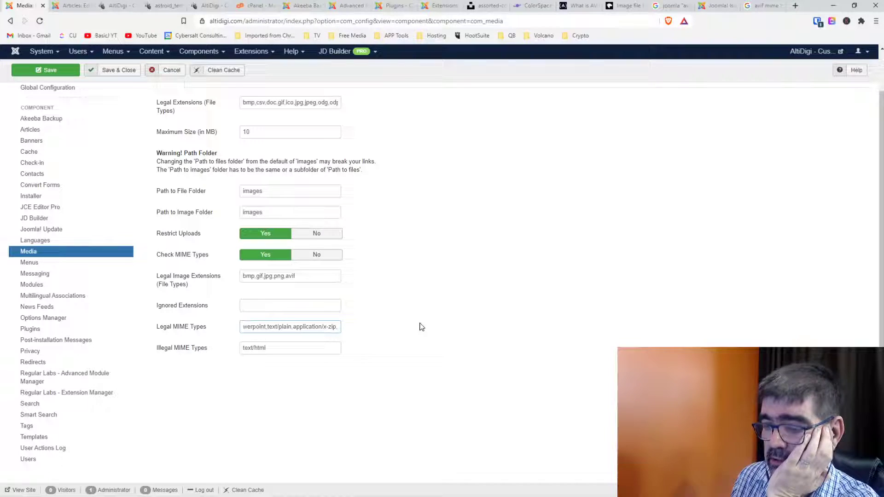
type("image")
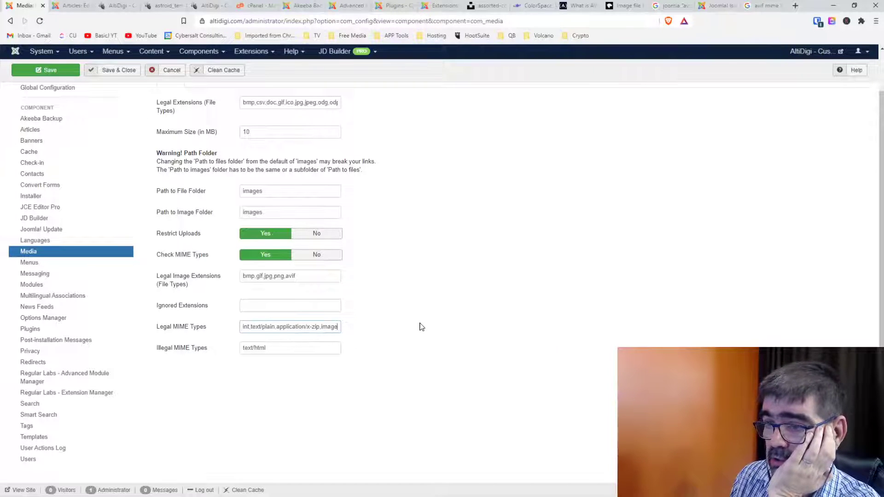
type("/avif")
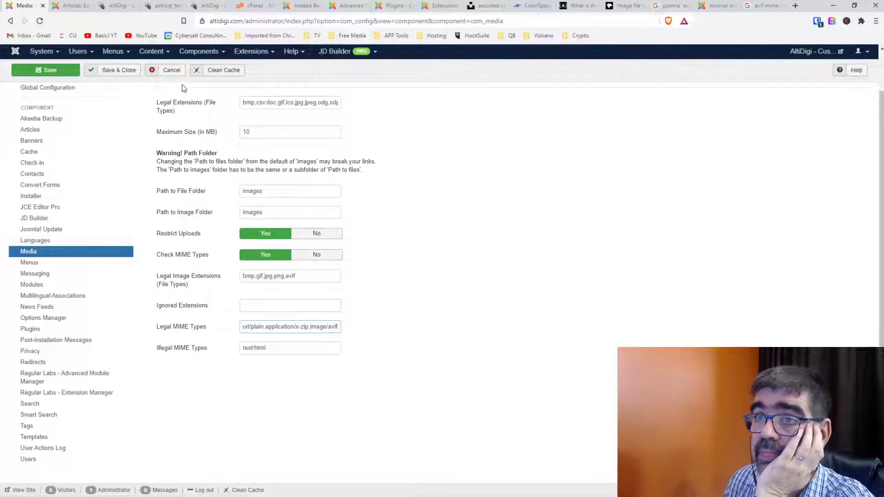
left_click(37, 72)
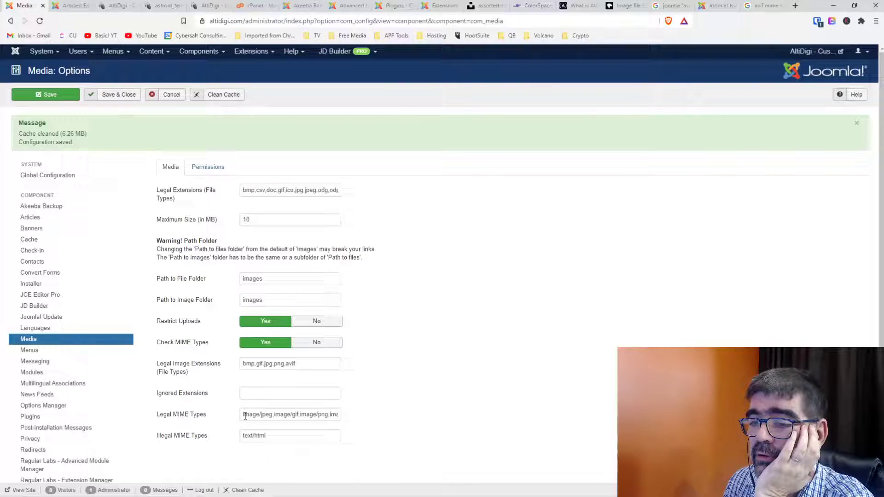
Check the Legal MIME Types and Legal Extensions values, then save and close the options.
left_click_drag(259, 416, 407, 419)
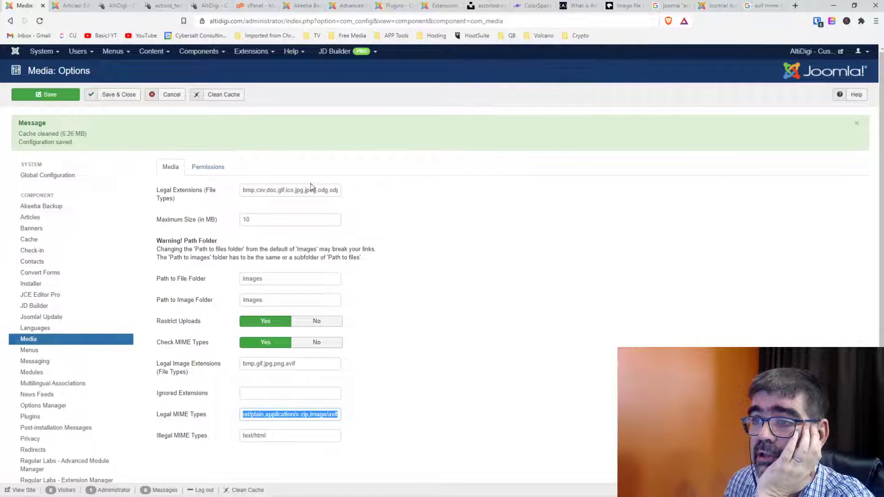
left_click_drag(311, 188, 348, 194)
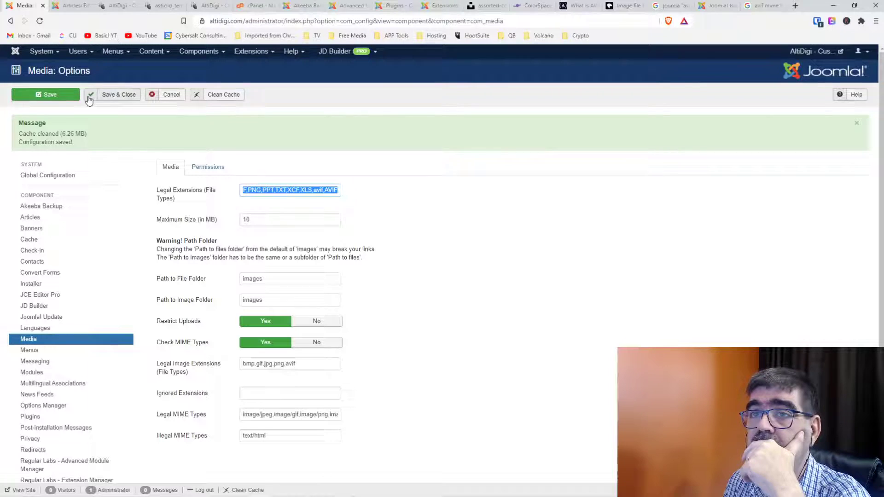
left_click(51, 95)
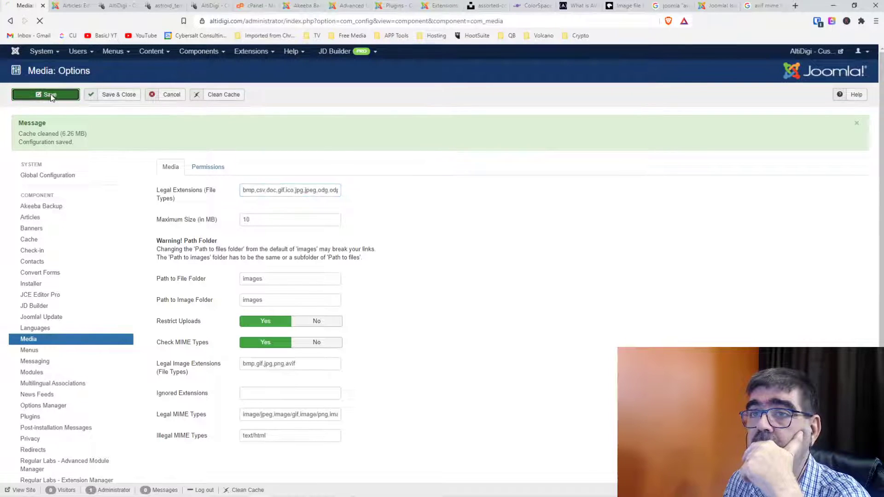
left_click(117, 96)
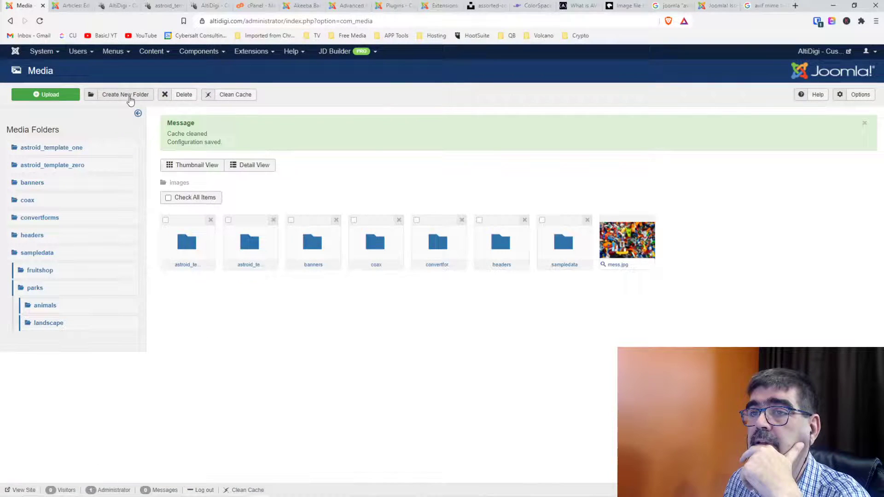
Upload mess.avif to the images folder, which fails with an illegal MIME type error.
left_click(54, 95)
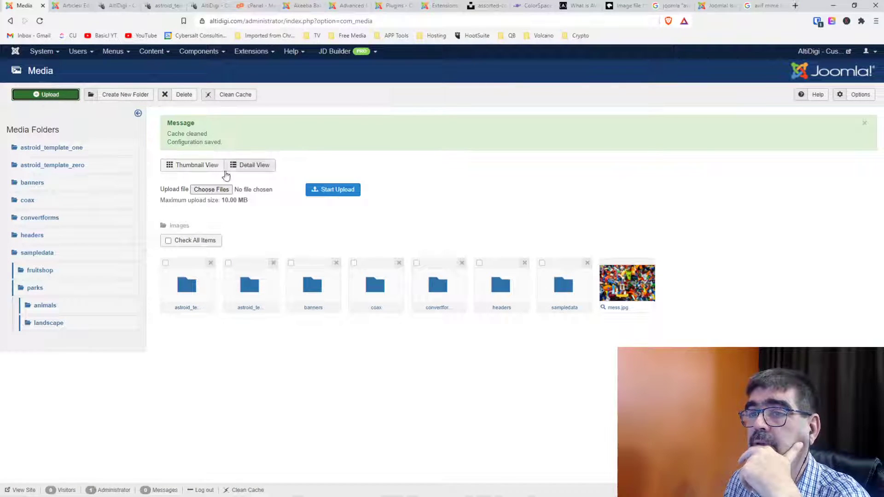
left_click(219, 191)
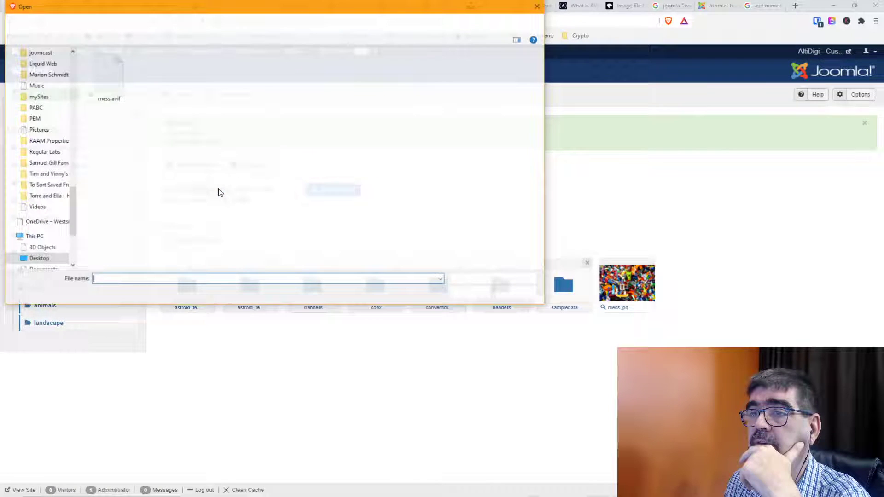
double_click(106, 72)
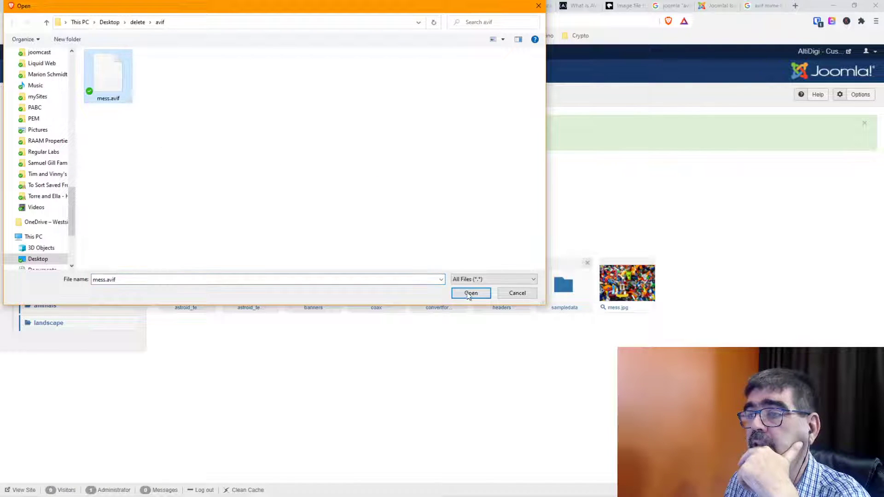
left_click(335, 189)
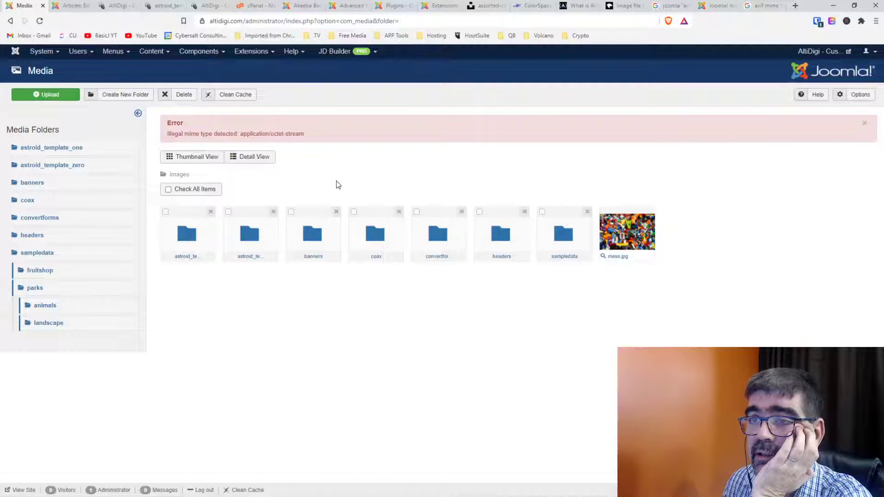
Copy the illegal MIME type error and search Google for 'joomla avif' plus the error.
left_click_drag(305, 134, 164, 137)
right_click(181, 137)
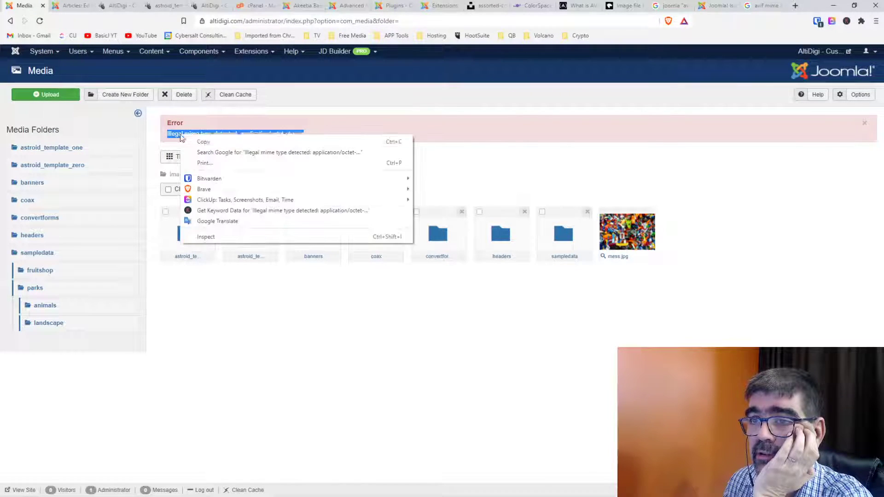
left_click(203, 141)
left_click(763, 5)
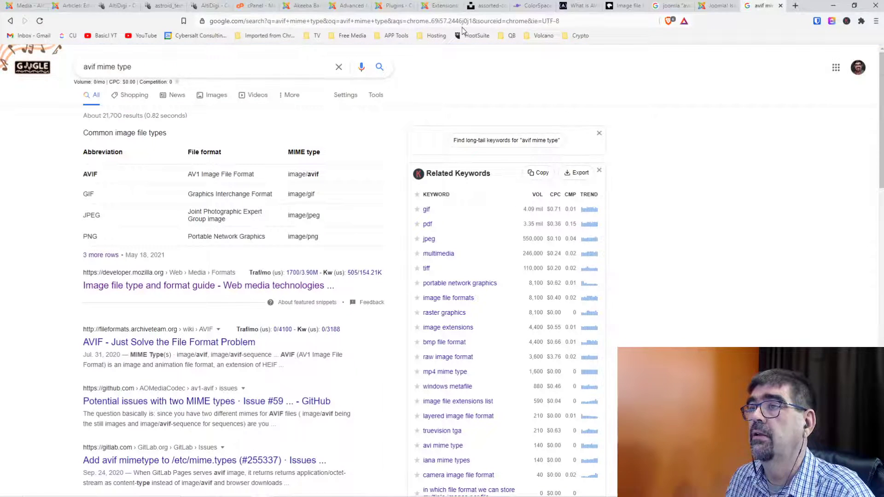
left_click(465, 22)
type("joomla ")
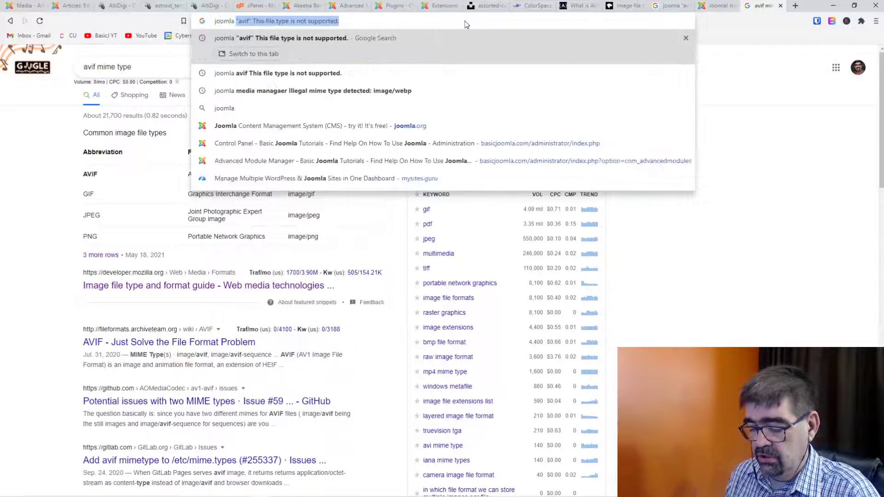
type("avif")
key("ctrl+v")
key("Return")
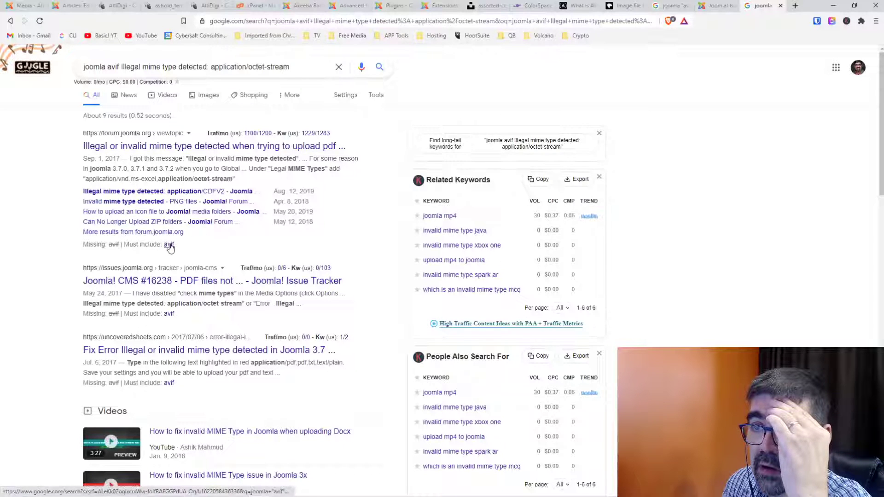
Open the top Joomla forum result in a new background tab.
left_click(169, 245)
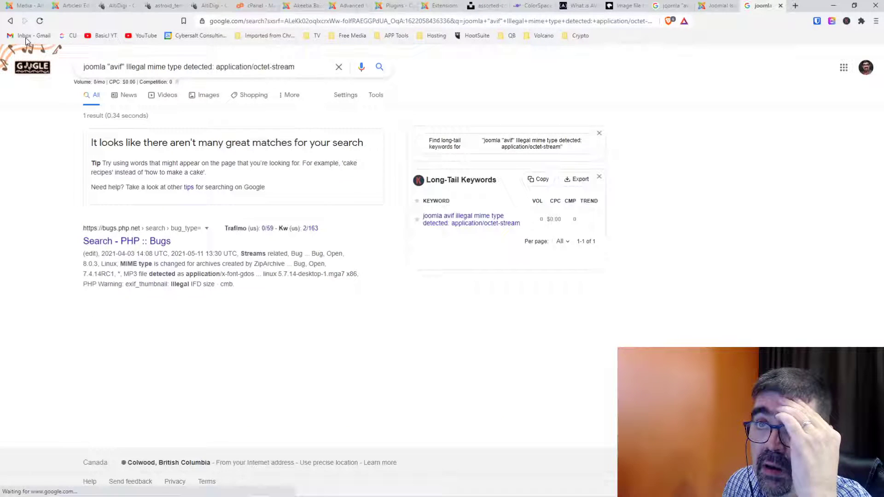
left_click(9, 21)
right_click(297, 146)
left_click(322, 156)
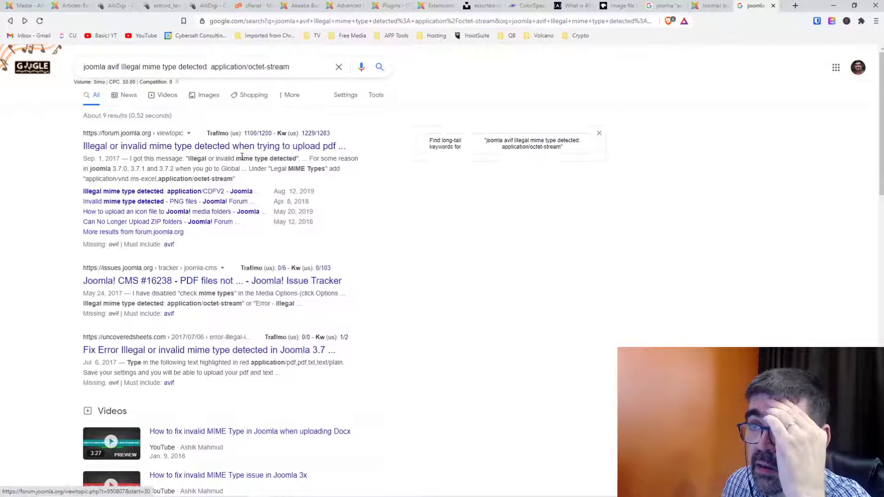
left_click(764, 6)
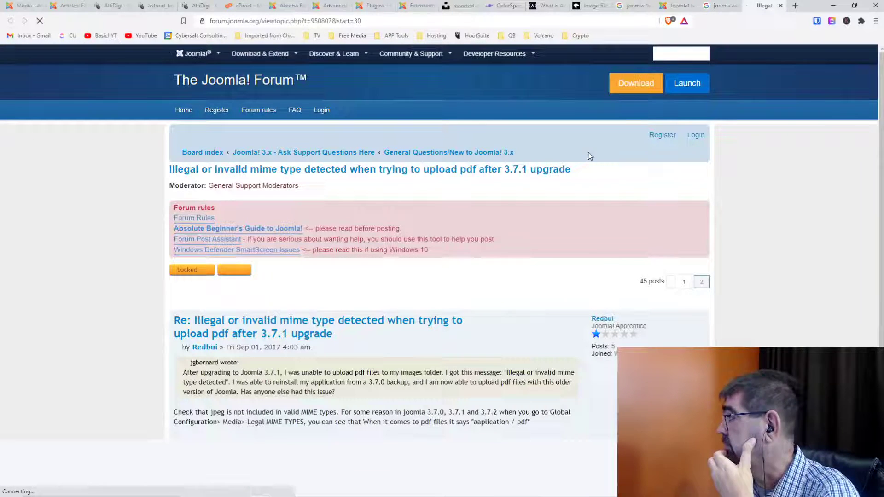
scroll(468, 205, "down", 2)
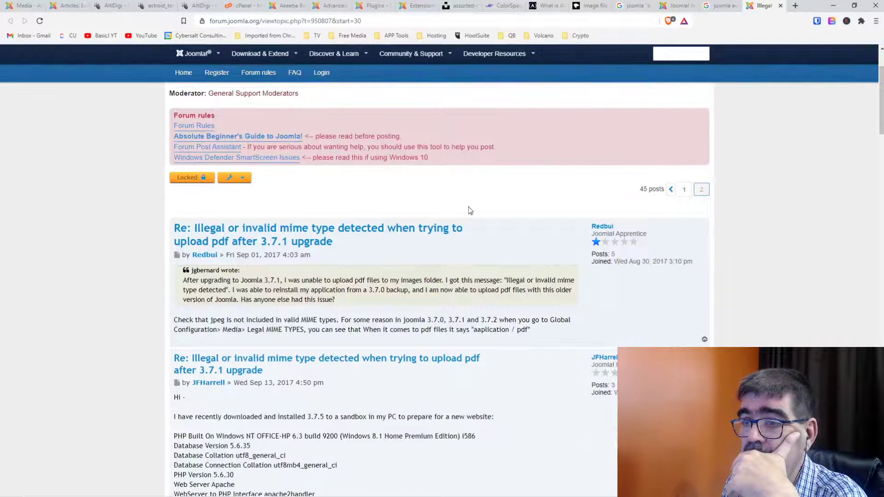
scroll(468, 208, "down", 2)
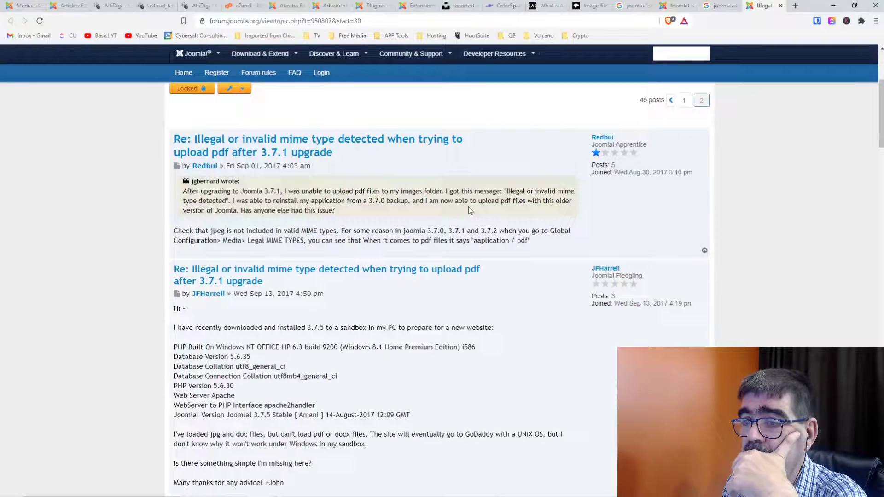
scroll(468, 207, "down", 4)
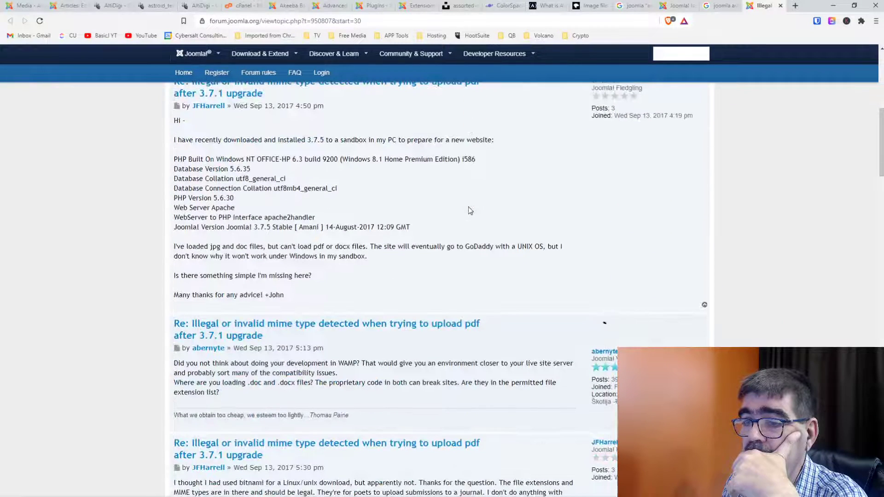
scroll(469, 207, "down", 4)
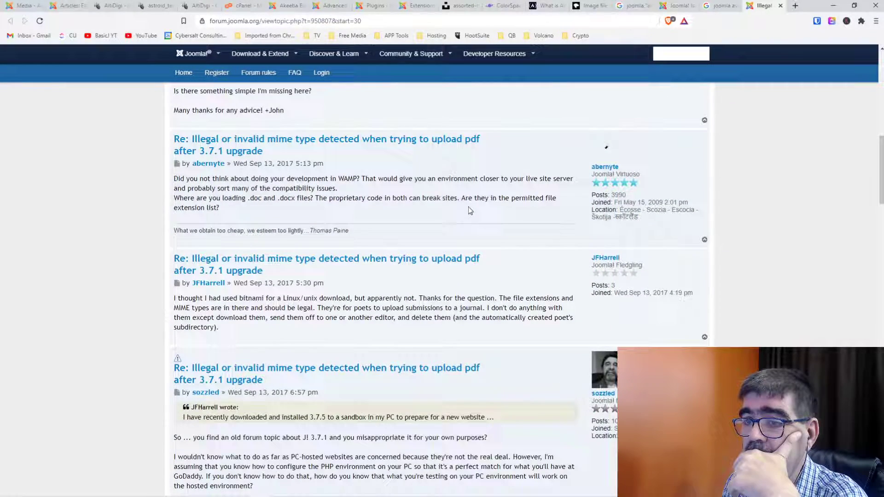
scroll(469, 210, "down", 3)
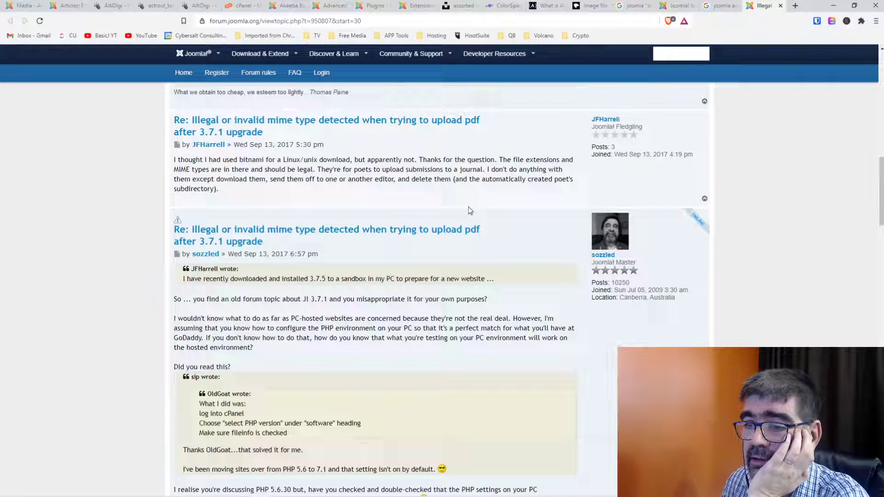
scroll(470, 211, "down", 4)
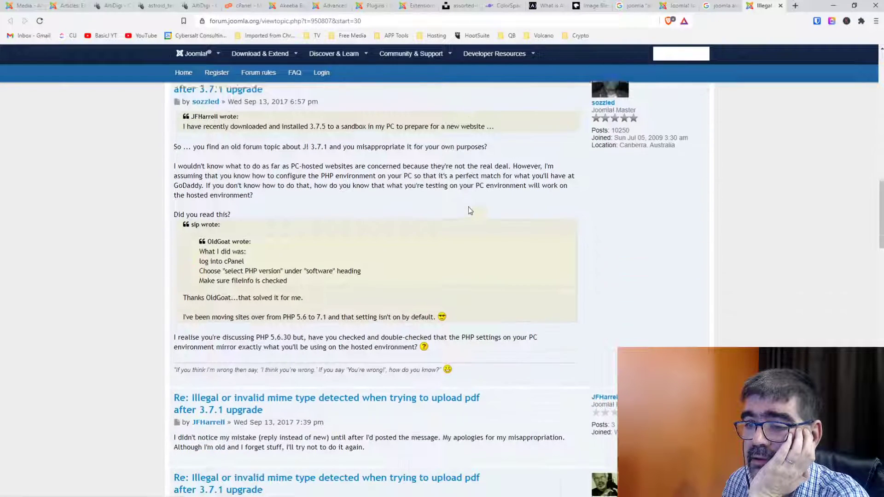
scroll(468, 210, "down", 1)
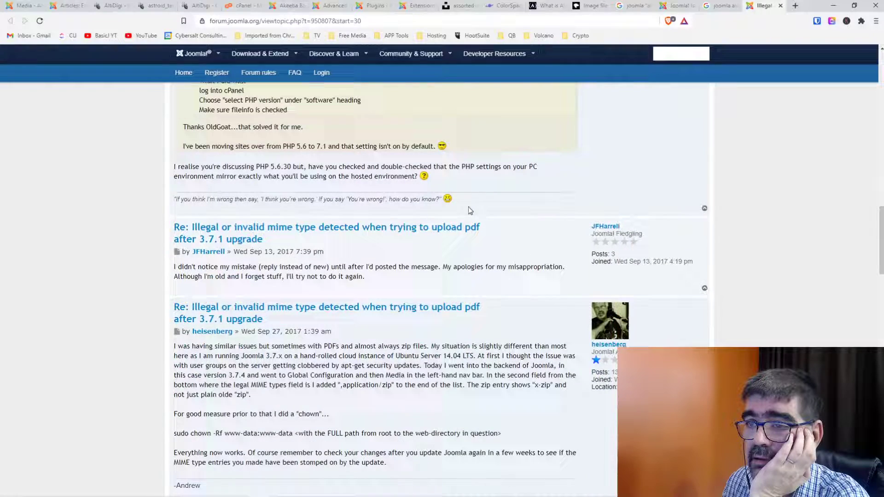
scroll(469, 210, "down", 4)
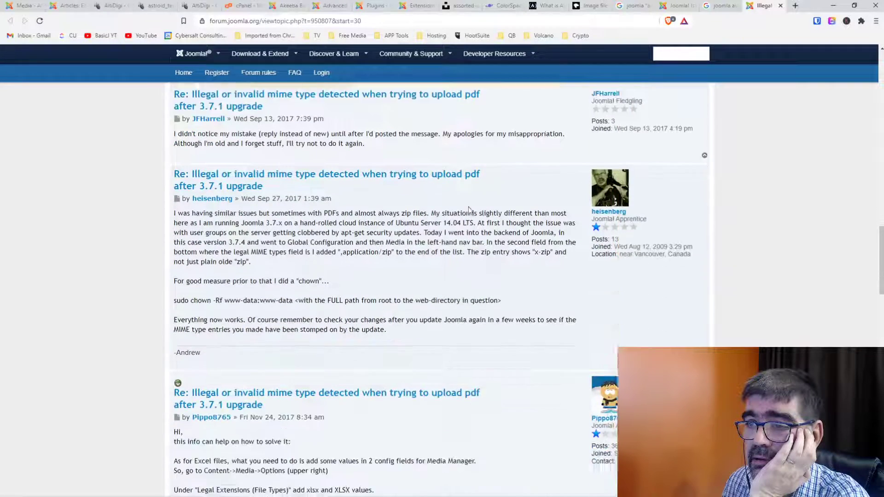
scroll(468, 211, "up", 1)
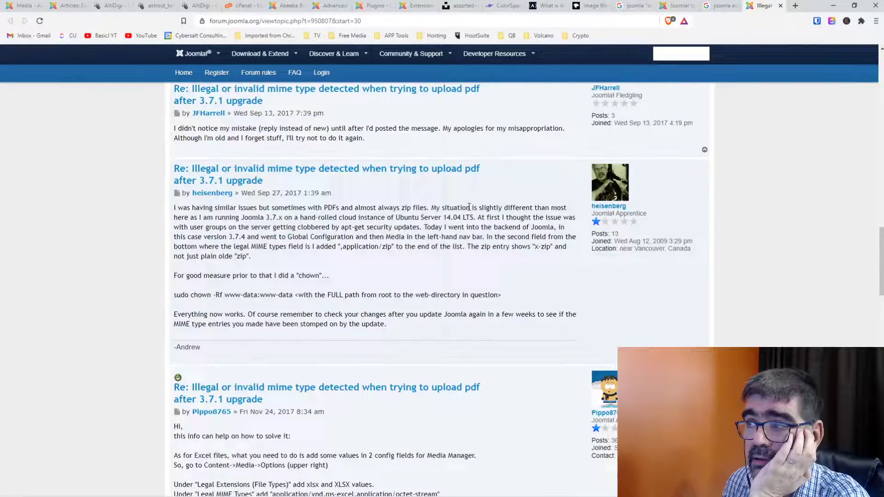
scroll(468, 207, "down", 5)
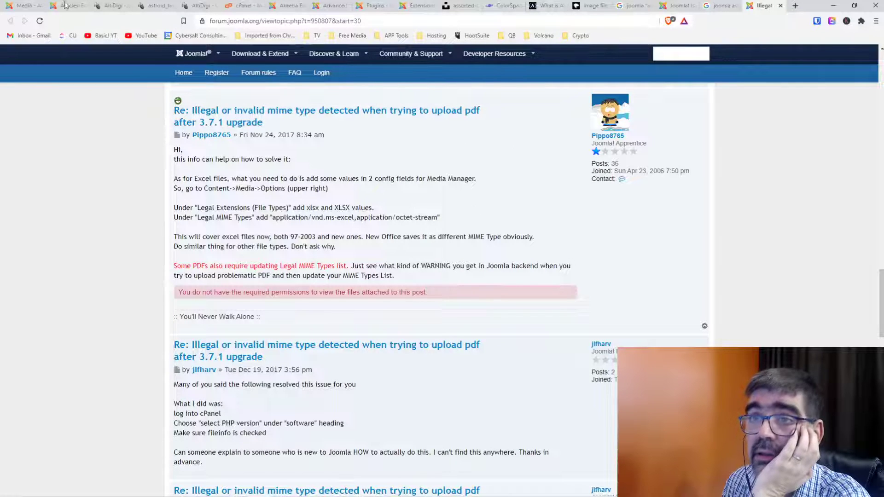
left_click(18, 9)
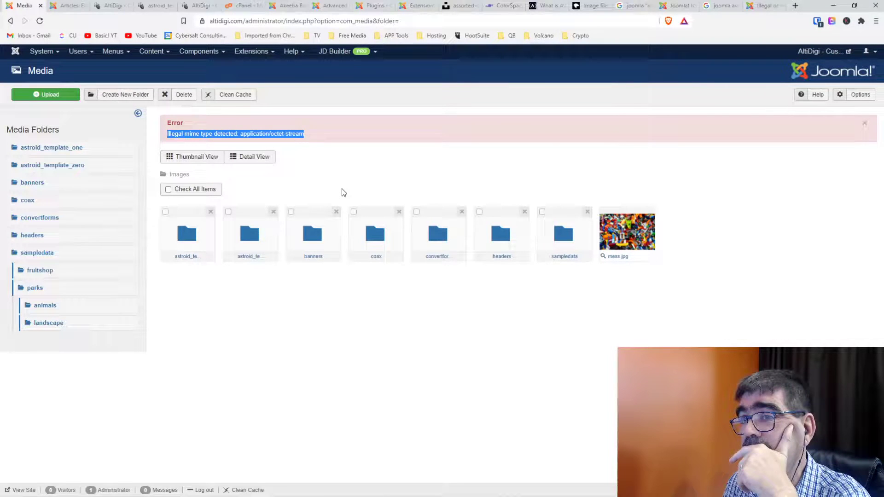
left_click(764, 6)
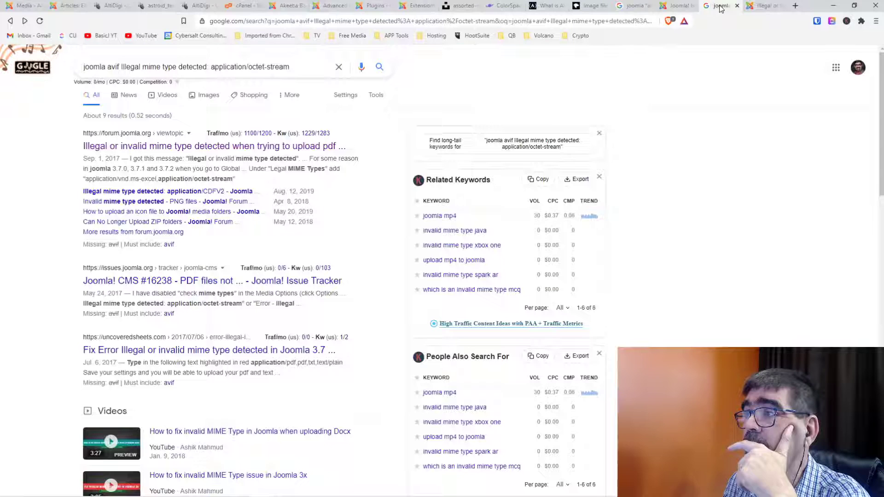
left_click(719, 6)
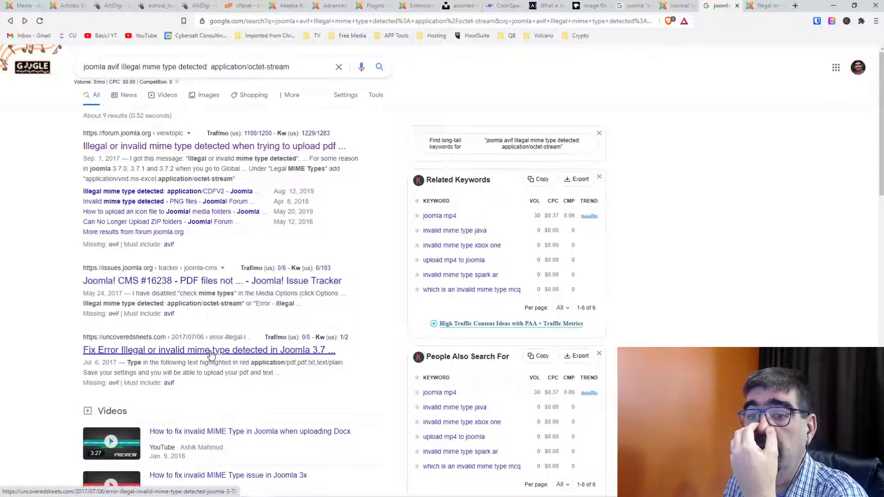
Read Joomla issue #16238 on PDF uploads failing MIME checks, then return to the Media manager.
left_click(211, 354)
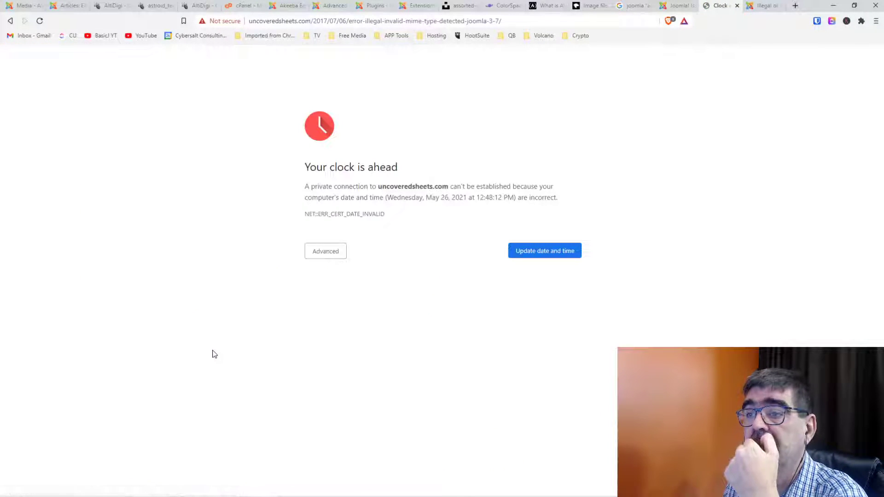
left_click(11, 21)
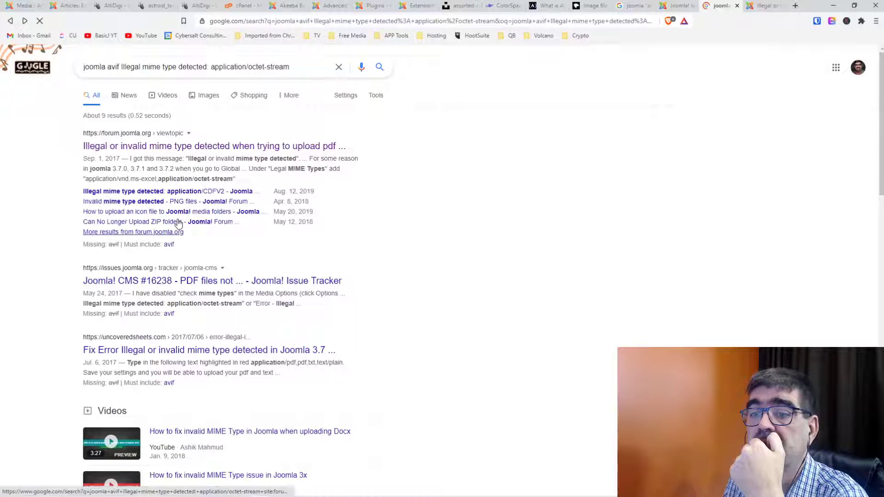
left_click(168, 283)
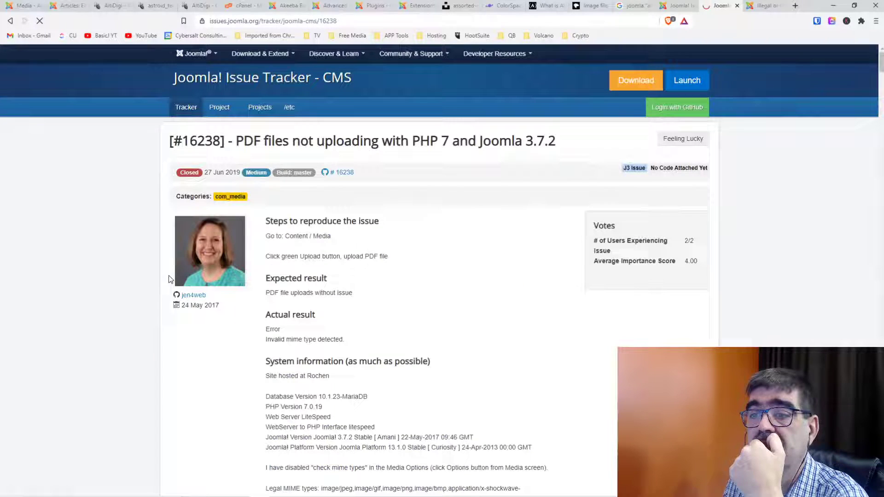
scroll(447, 311, "down", 10)
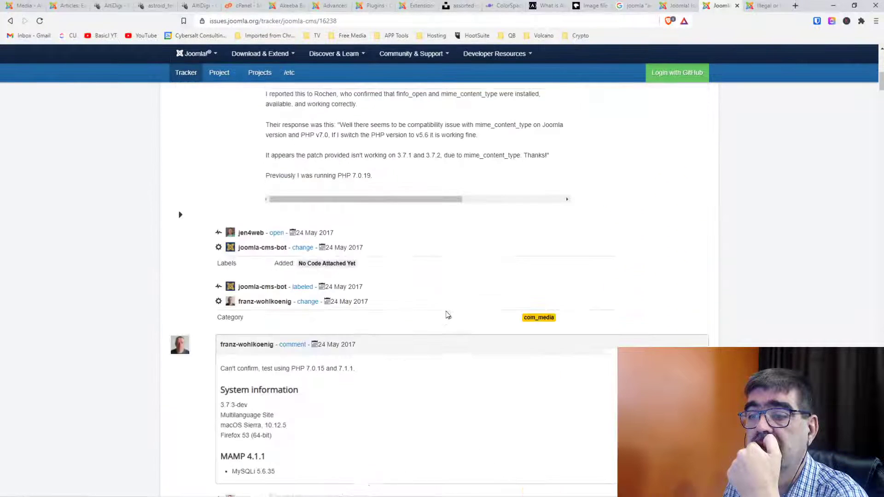
scroll(447, 315, "down", 5)
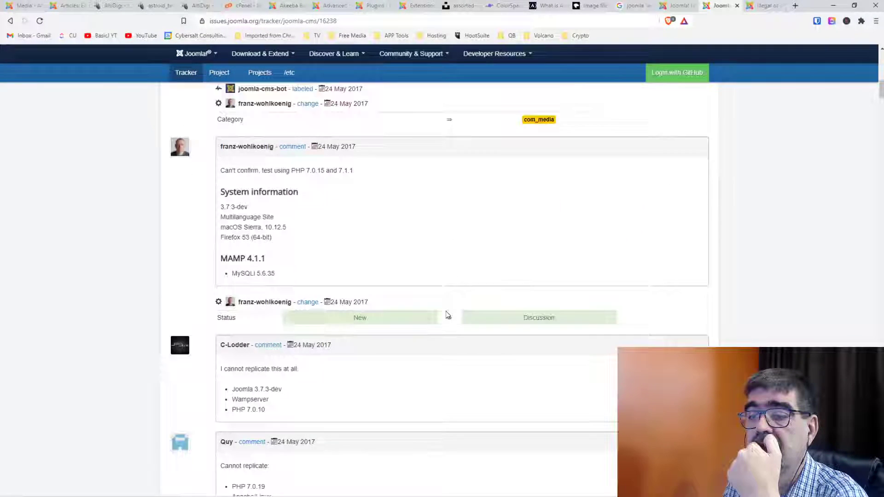
scroll(448, 315, "down", 5)
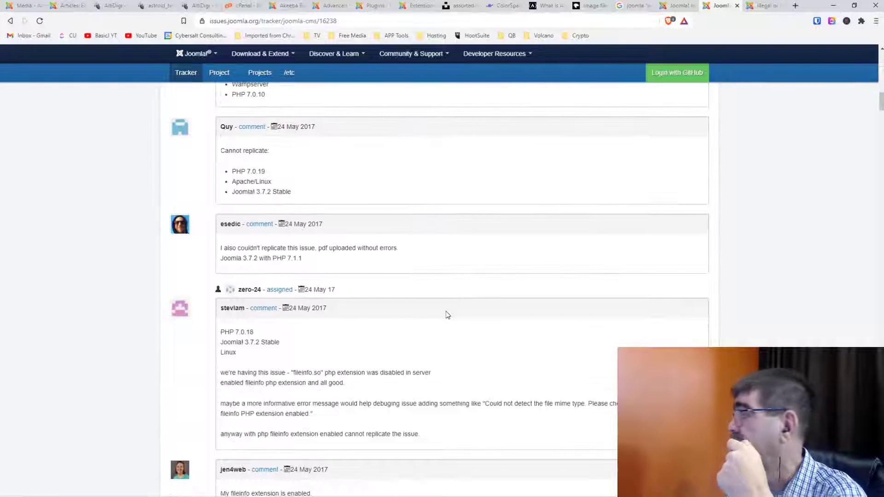
left_click(22, 6)
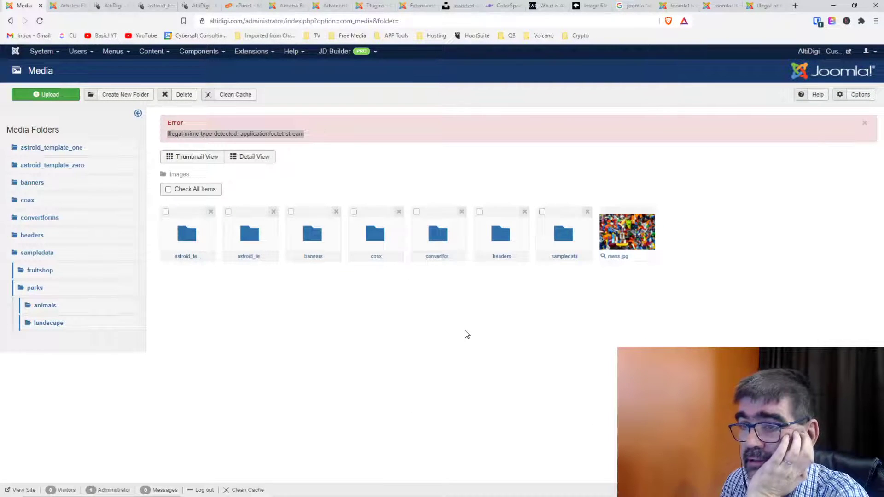
Reopen Media Options and confirm Legal MIME Types ends with application/x-zip,image/avif.
left_click(321, 158)
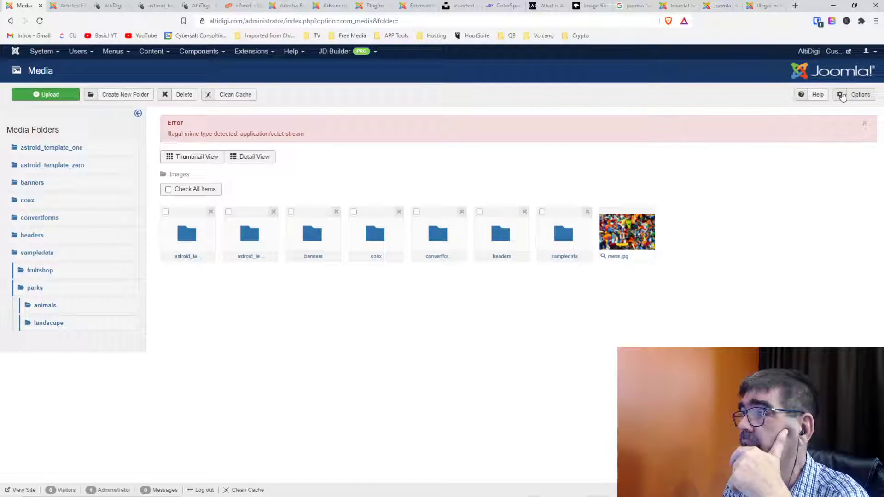
left_click(860, 99)
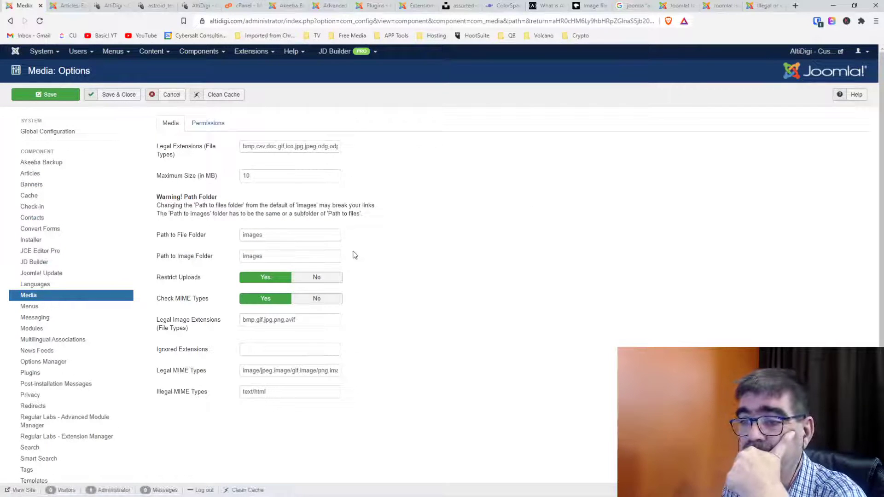
left_click(288, 372)
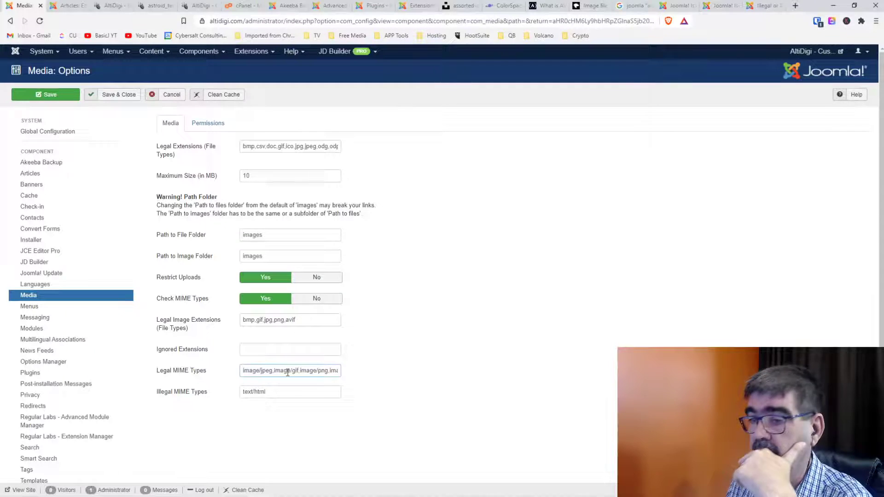
key("End")
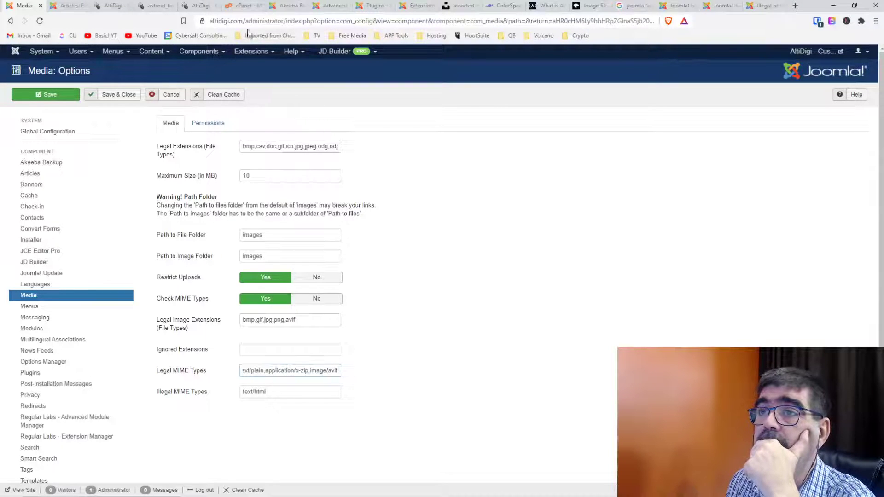
Set altidigi.com to PHP 7.3 (ea-php73) in cPanel's MultiPHP Manager.
left_click(243, 7)
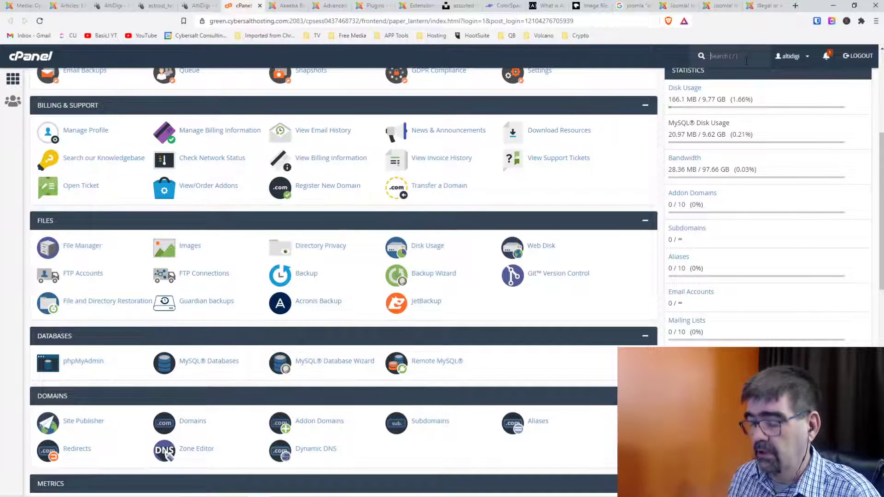
type("php")
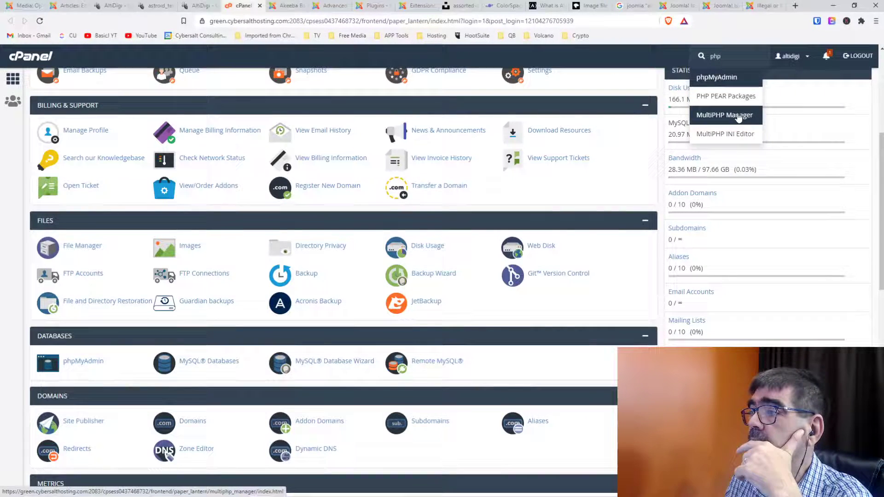
left_click(738, 116)
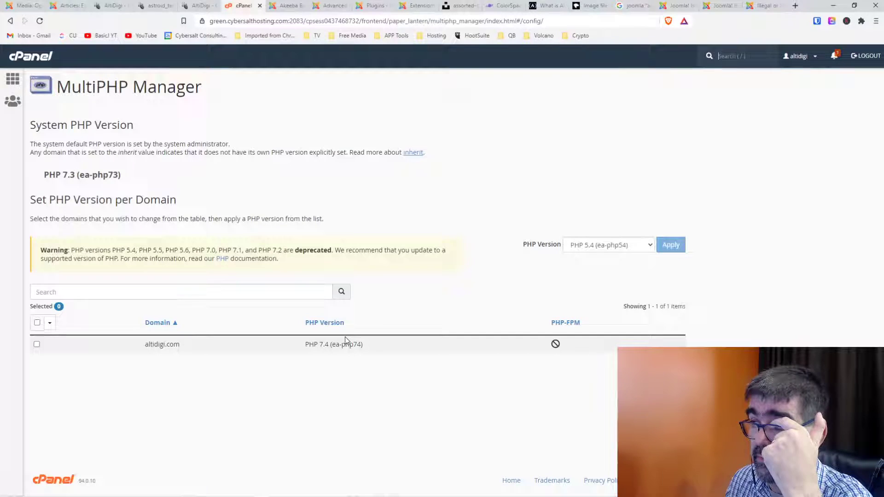
left_click(643, 246)
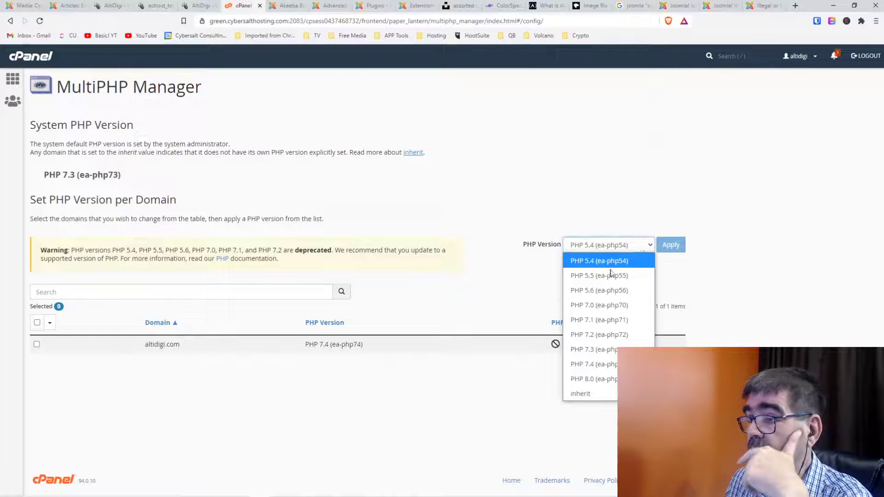
left_click(599, 350)
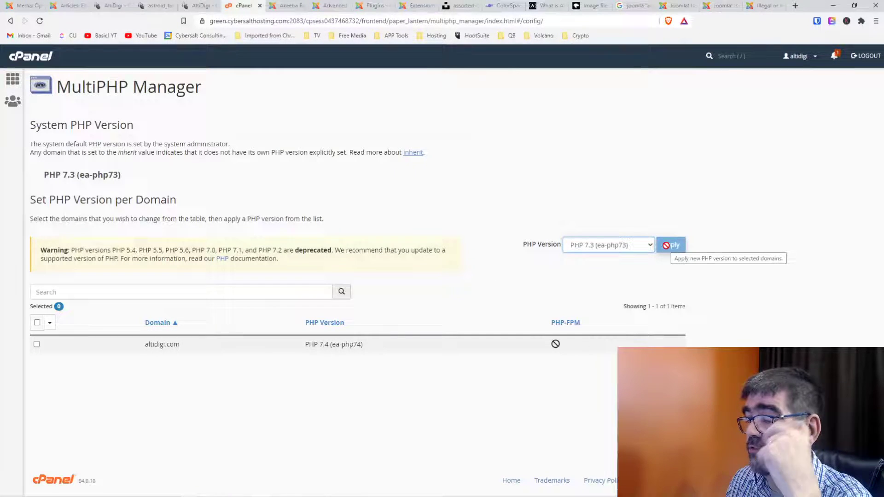
left_click(37, 344)
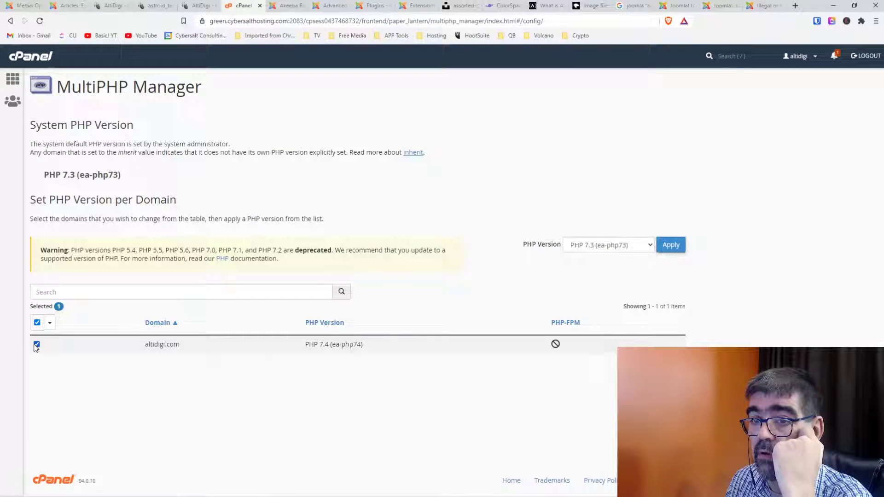
left_click(668, 246)
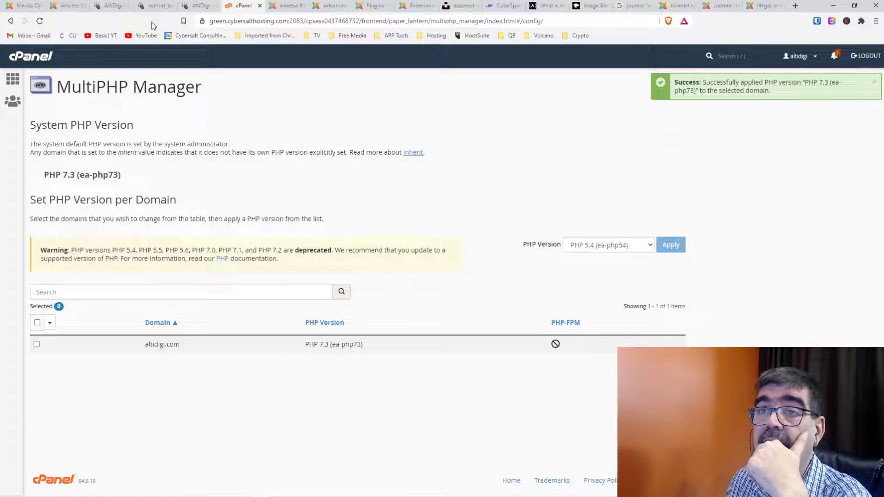
left_click(59, 6)
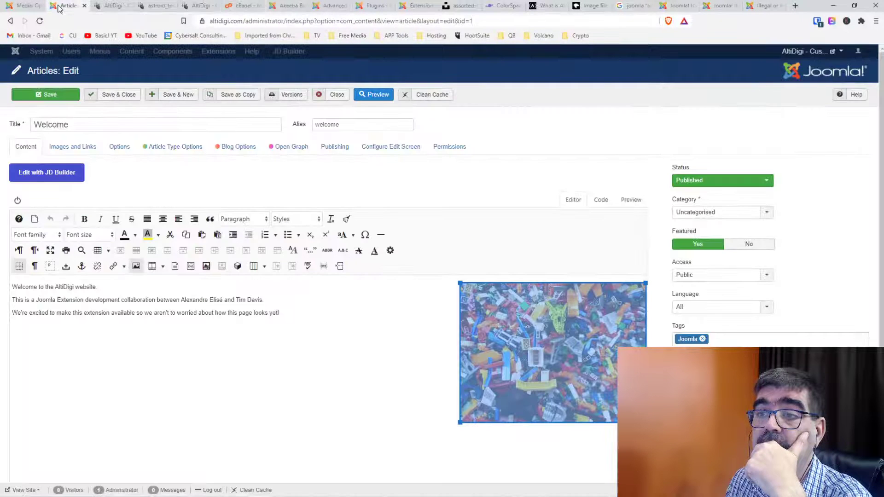
Reload and save the Media Options, then reopen them to check Legal MIME Types and cancel.
left_click(24, 6)
left_click(39, 22)
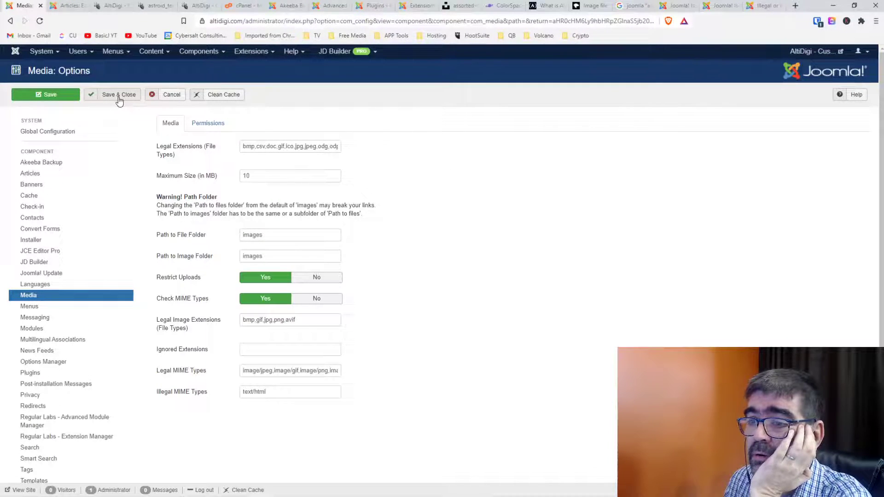
left_click(119, 97)
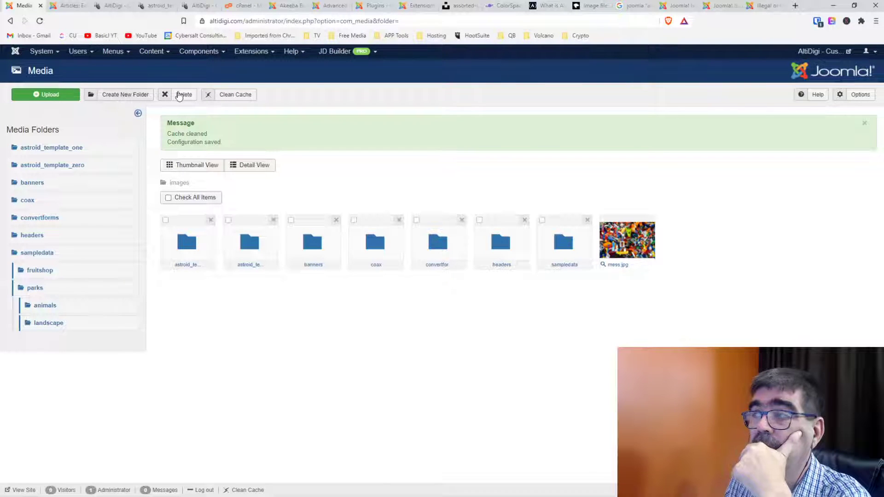
left_click(849, 100)
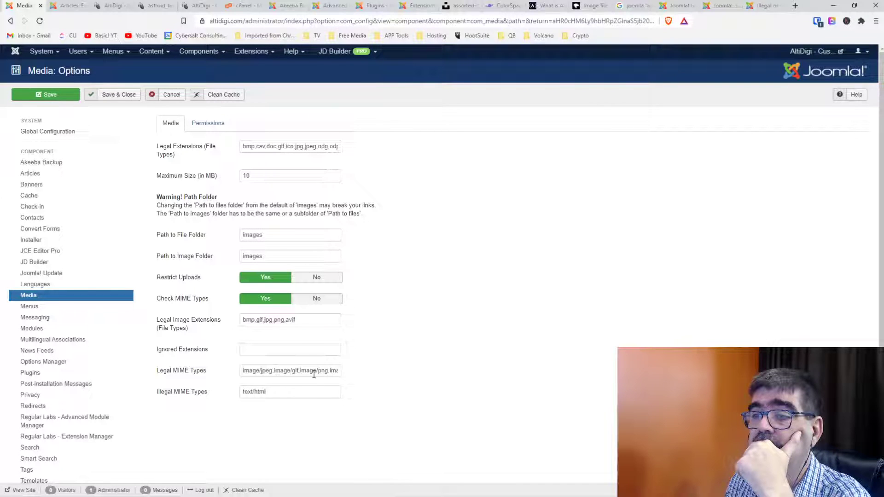
left_click_drag(311, 372, 431, 373)
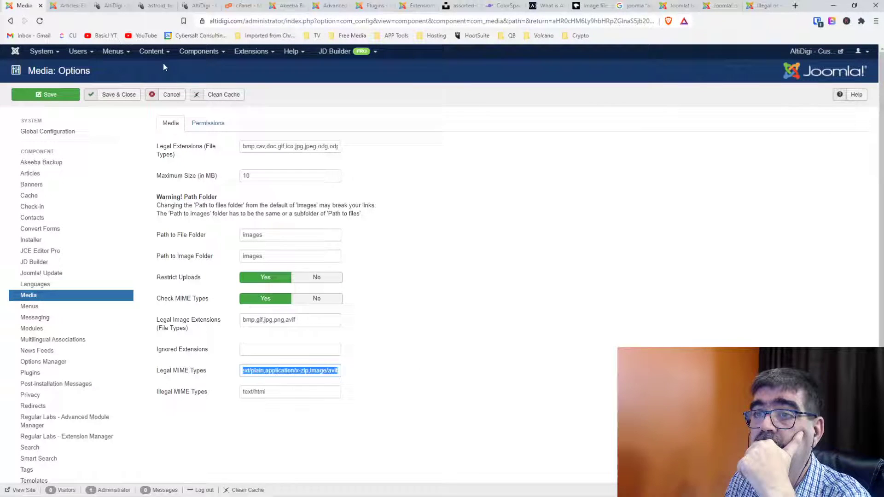
left_click(172, 95)
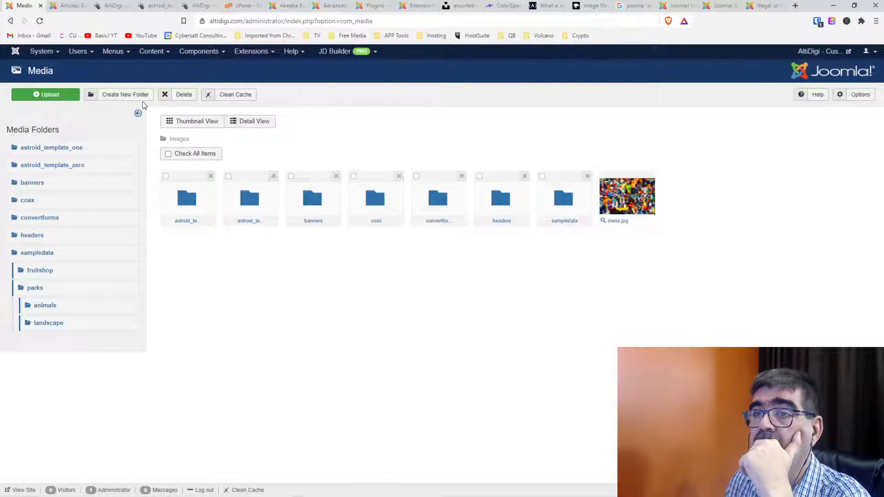
Upload mess.avif to the images folder again.
left_click(49, 99)
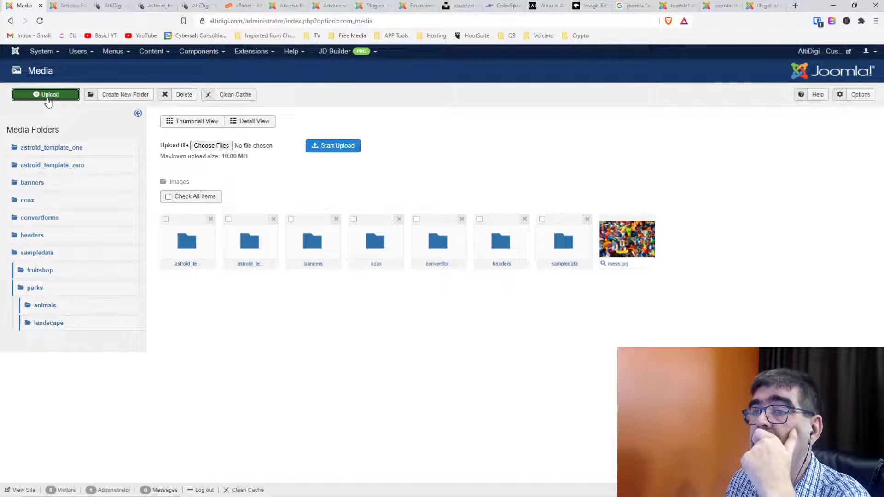
left_click(212, 146)
left_click(117, 83)
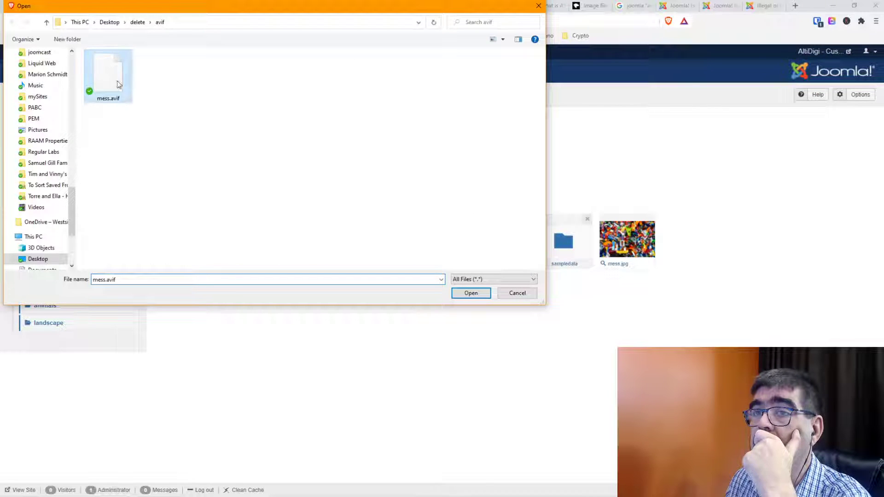
key("Return")
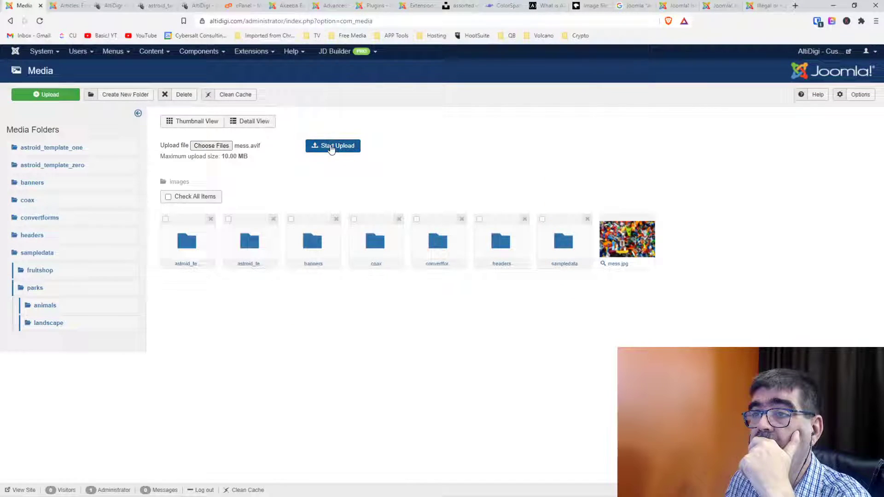
left_click(332, 146)
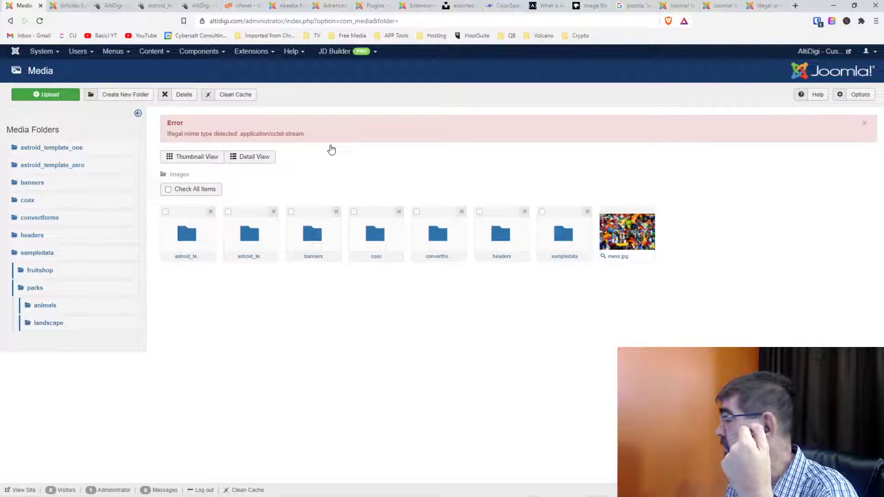
Set altidigi.com to PHP 7.4 (ea-php74) in cPanel's MultiPHP Manager.
left_click(249, 6)
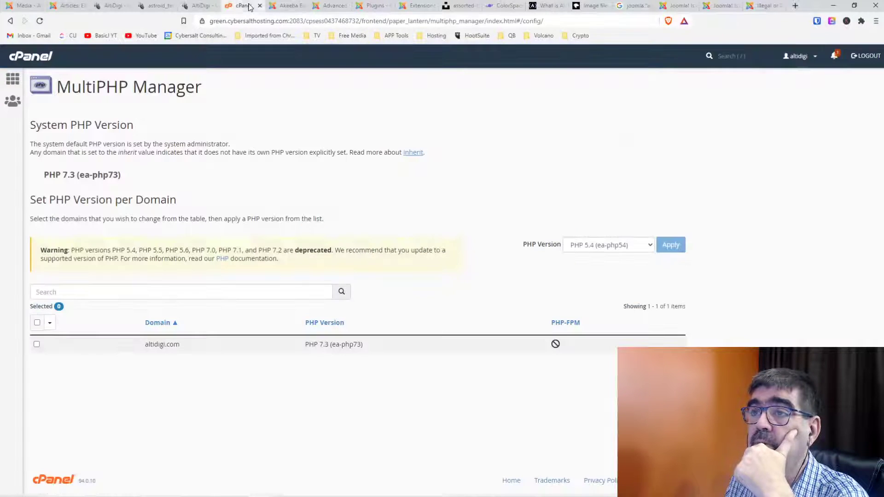
left_click(803, 63)
left_click(721, 55)
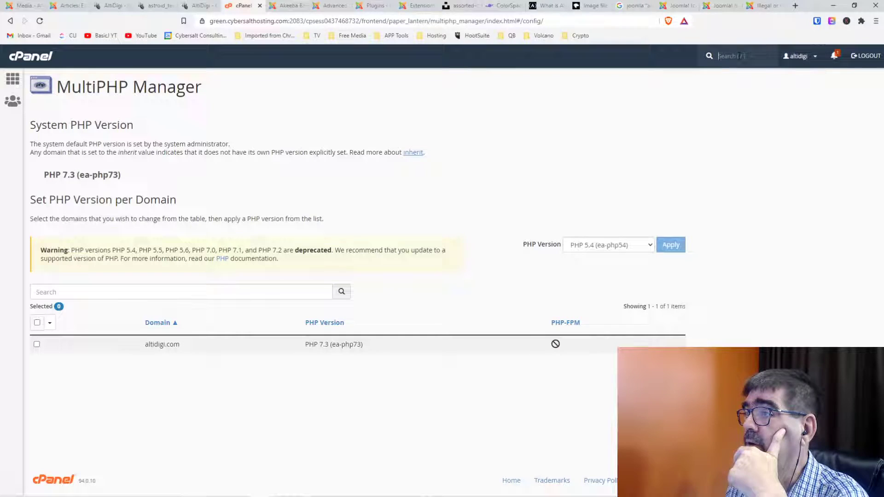
left_click(37, 344)
left_click(643, 246)
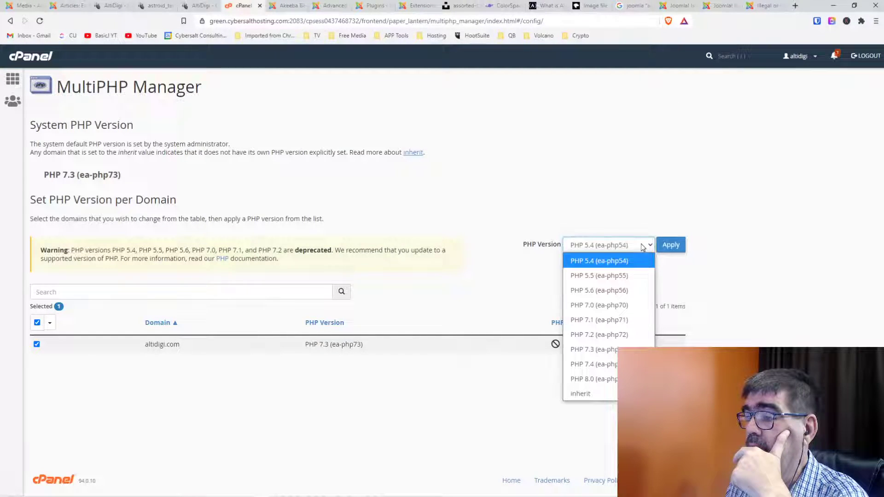
left_click(612, 368)
left_click(667, 247)
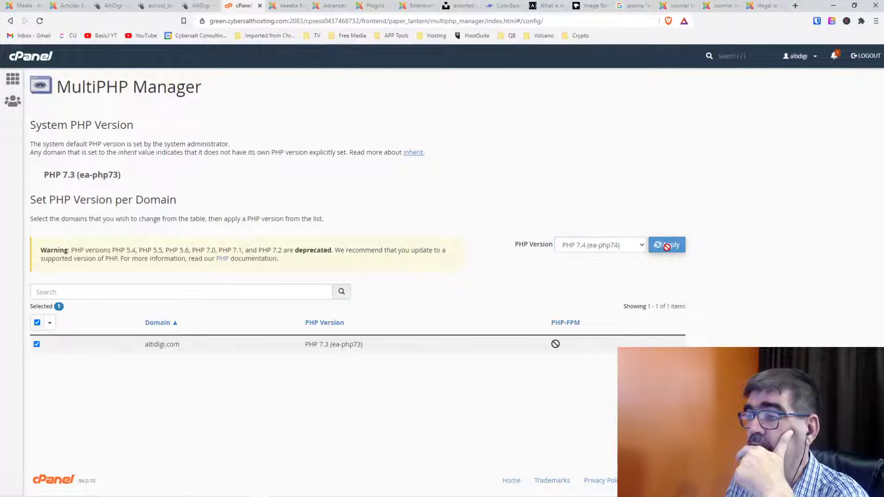
left_click(25, 6)
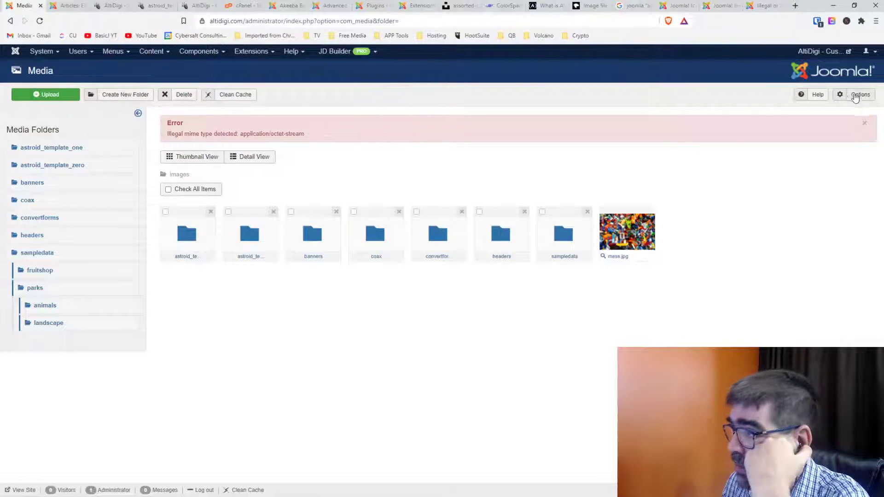
In the media Options, delete ',avif' from Legal Image Extensions.
left_click(857, 95)
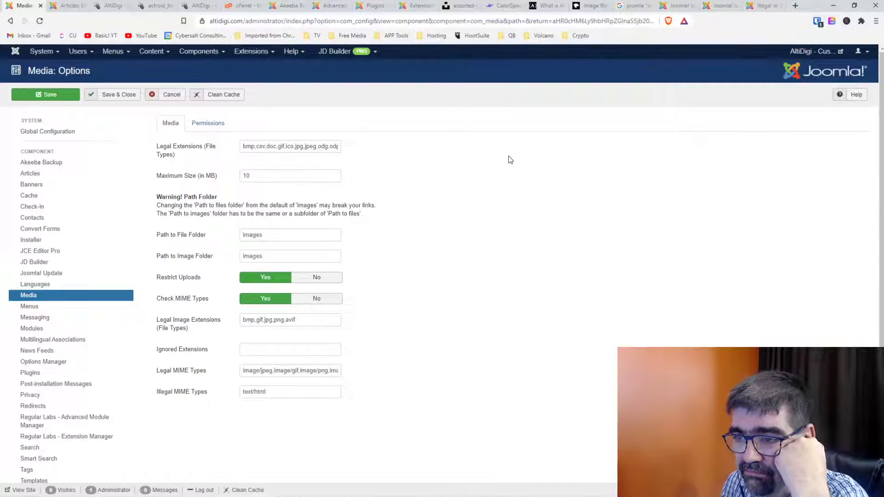
left_click_drag(285, 320, 413, 320)
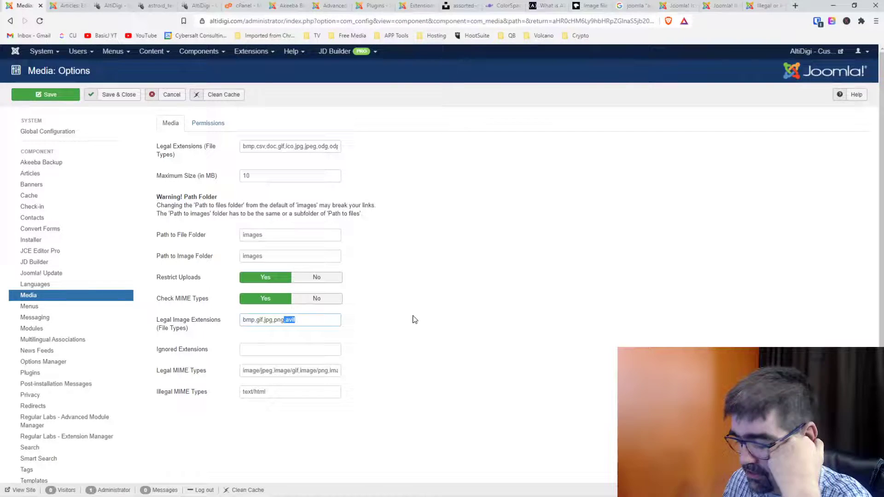
key("BackSpace")
left_click_drag(318, 370, 353, 372)
left_click(329, 370)
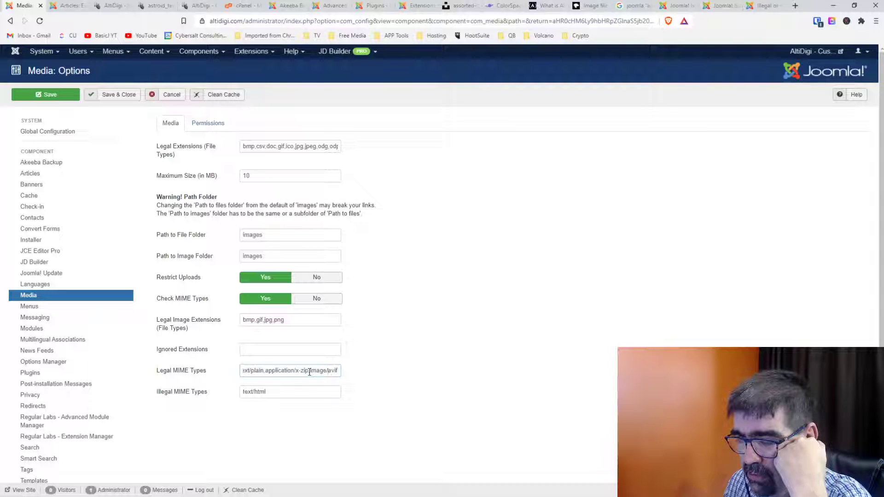
key("Left")
key("Left")
key("Left")
key("Left")
key("Left")
key("Left")
key("Left")
key("Left")
key("Left")
key("Left")
key("Left")
key("Left")
key("Left")
key("Left")
key("Left")
key("Left")
key("Left")
key("Left")
key("Left")
key("Left")
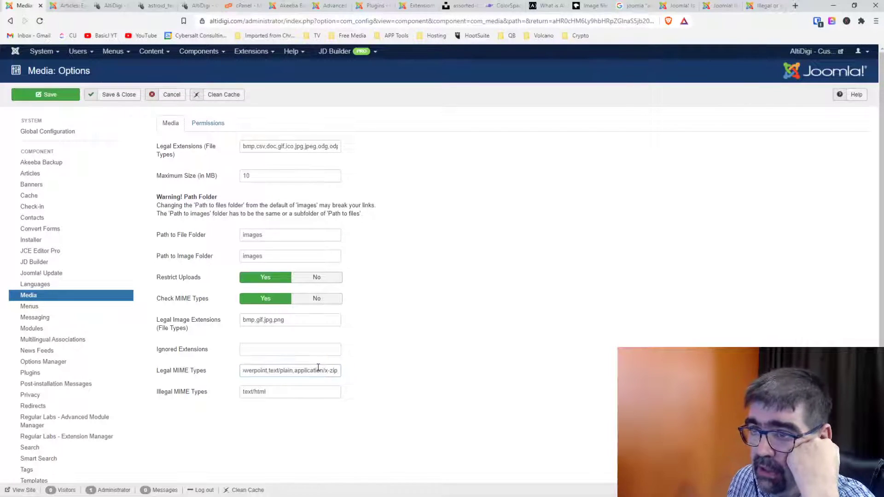
Delete ',avif,AVIF' from Legal Extensions and Save & Close the media options.
left_click_drag(317, 147, 436, 151)
left_click(318, 147)
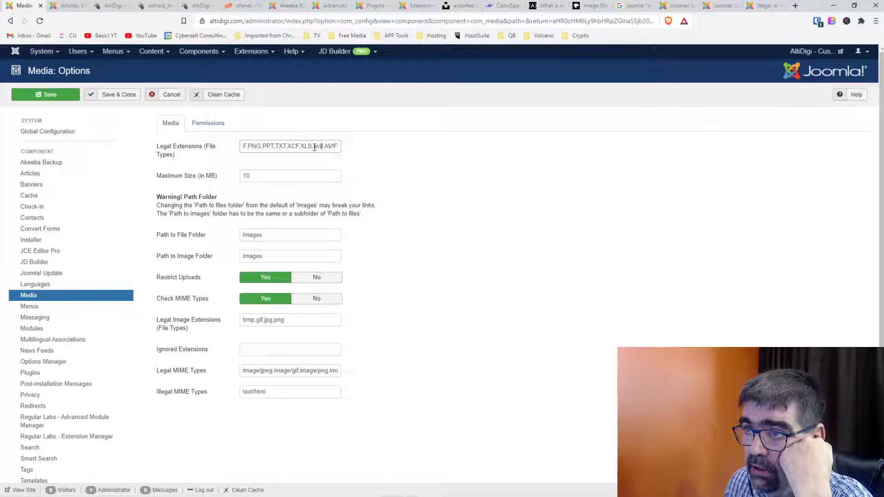
left_click_drag(312, 147, 441, 151)
key("Delete")
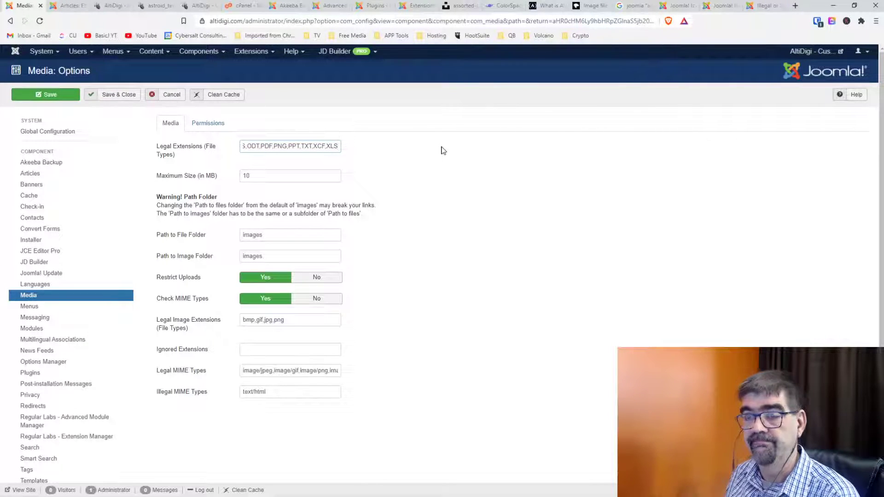
triple_click(336, 371)
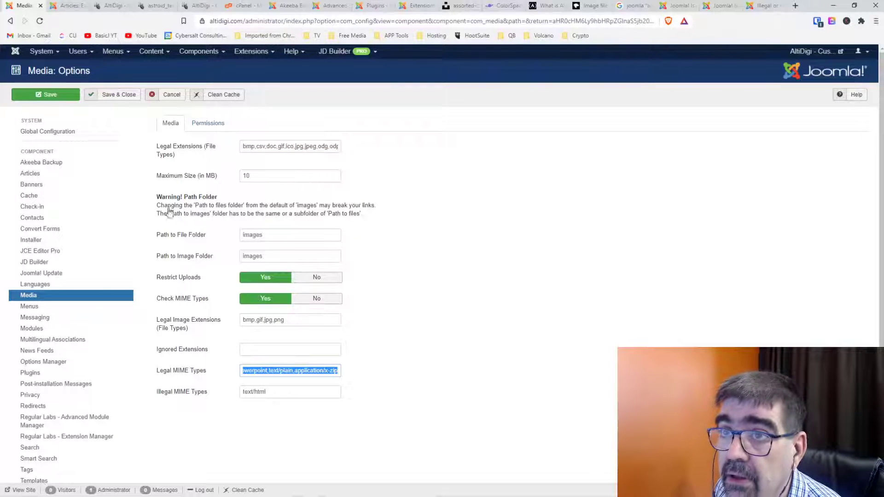
left_click(120, 95)
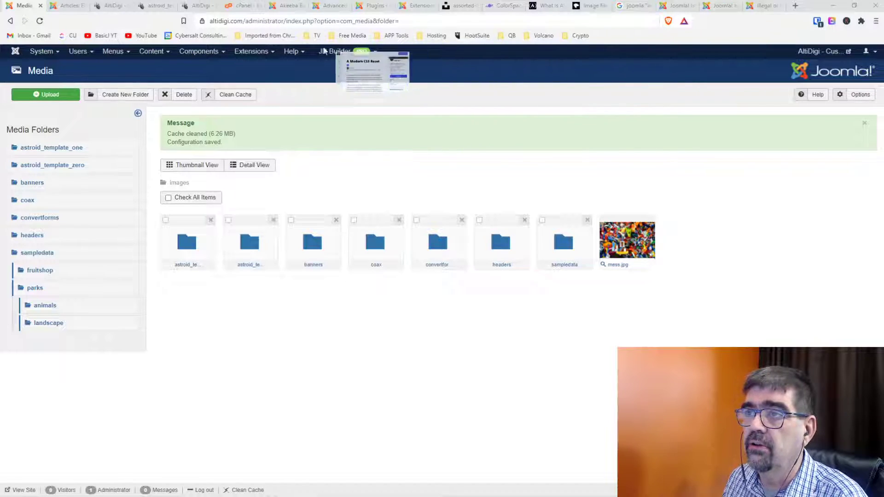
left_click(449, 69)
left_click(715, 38)
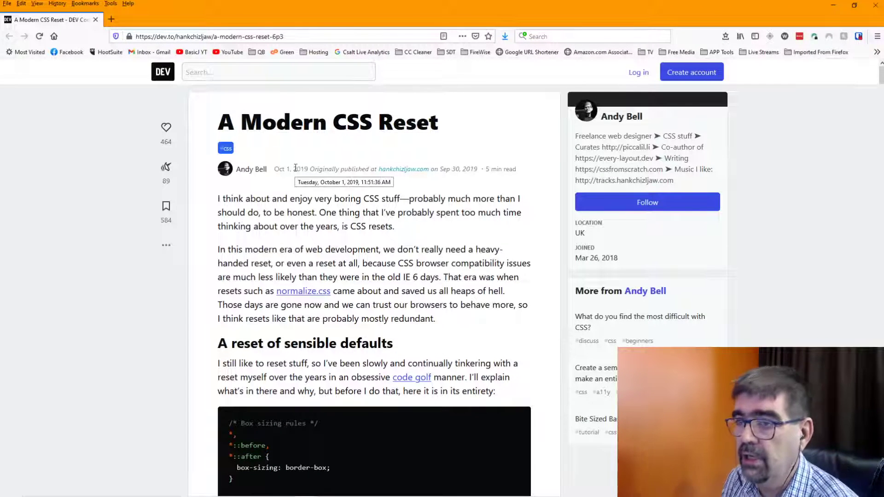
scroll(296, 203, "down", 1)
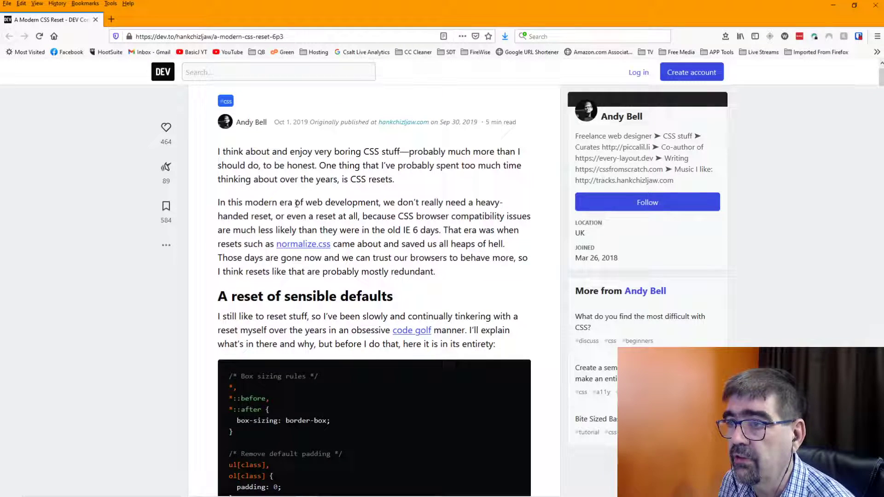
scroll(296, 203, "down", 1)
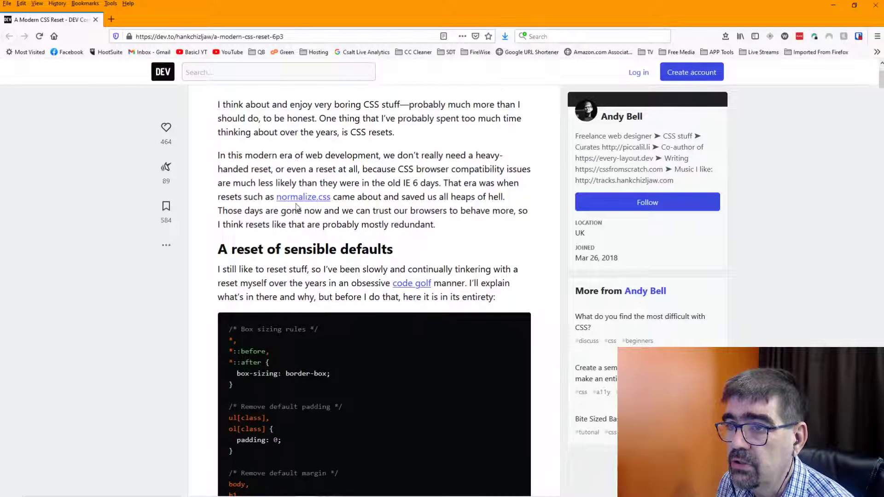
scroll(297, 207, "down", 2)
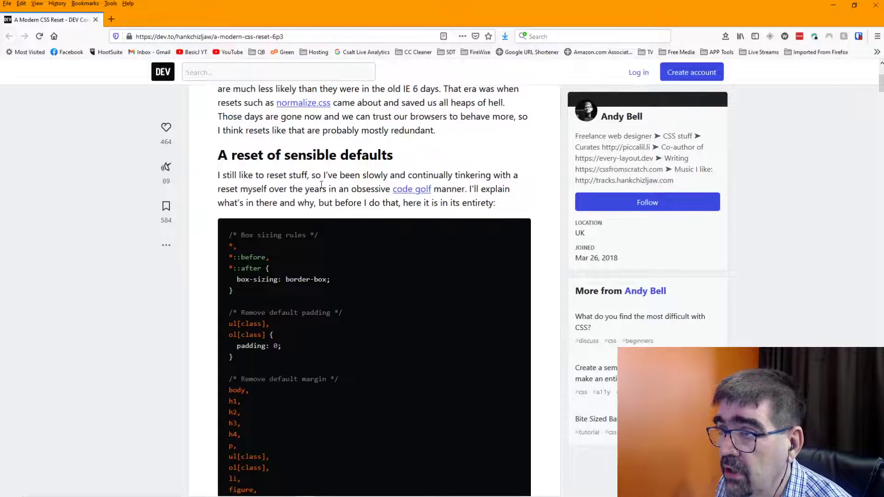
scroll(321, 184, "down", 2)
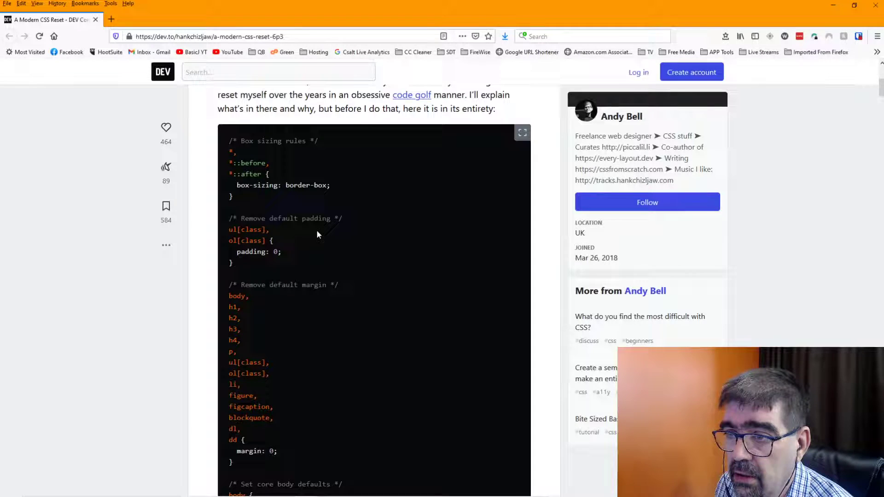
scroll(317, 234, "down", 3)
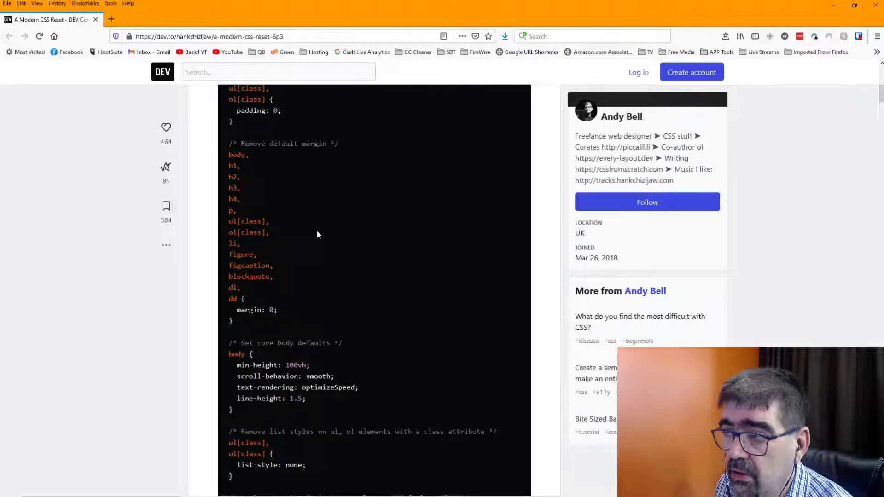
scroll(317, 235, "down", 4)
scroll(317, 235, "up", 4)
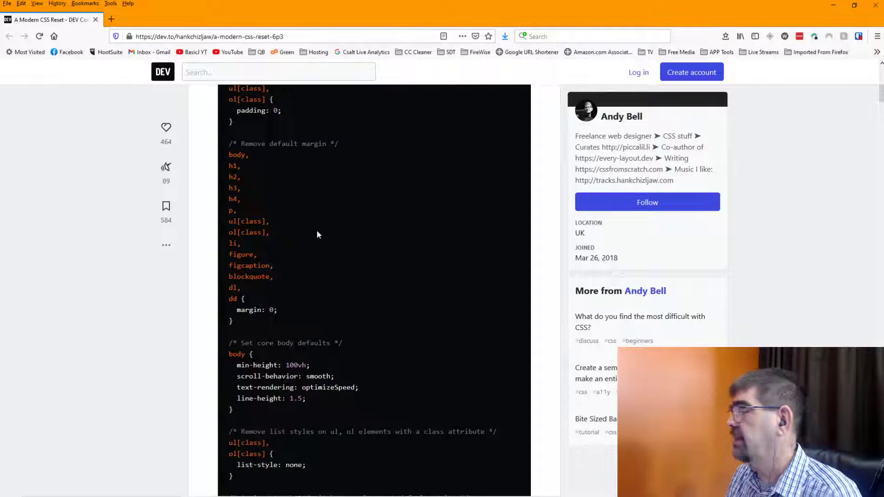
scroll(317, 233, "up", 8)
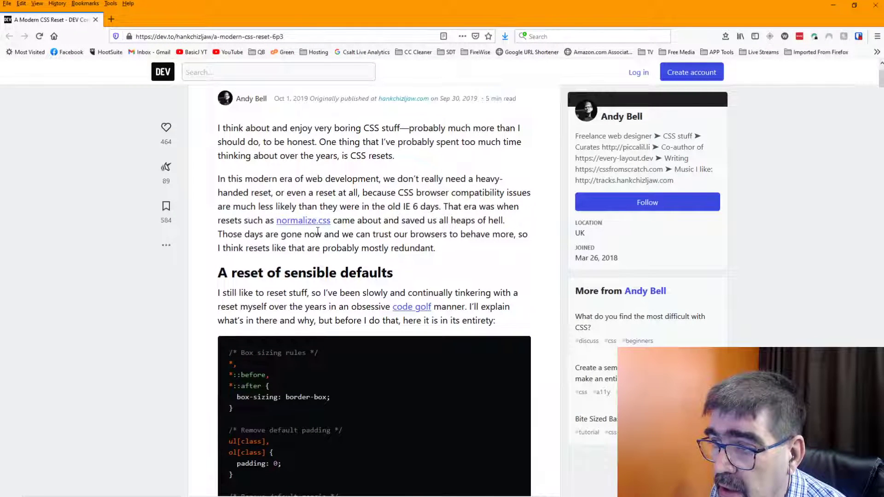
scroll(317, 231, "down", 2)
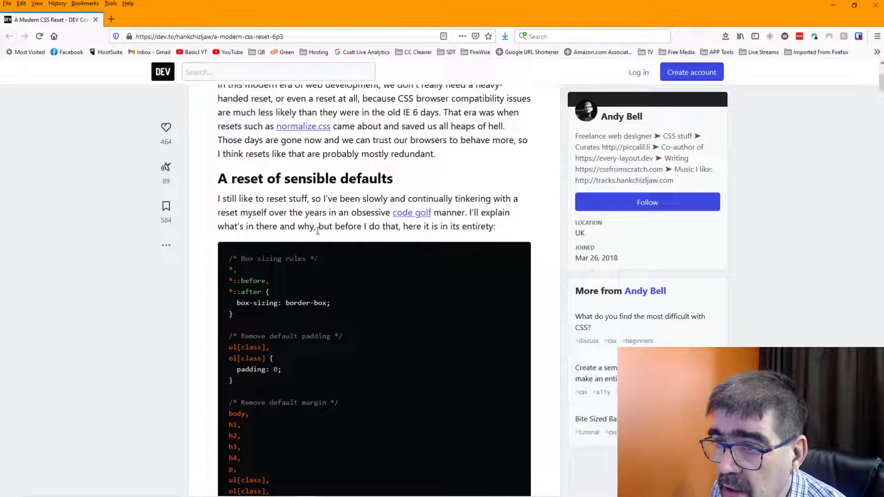
scroll(347, 305, "down", 2)
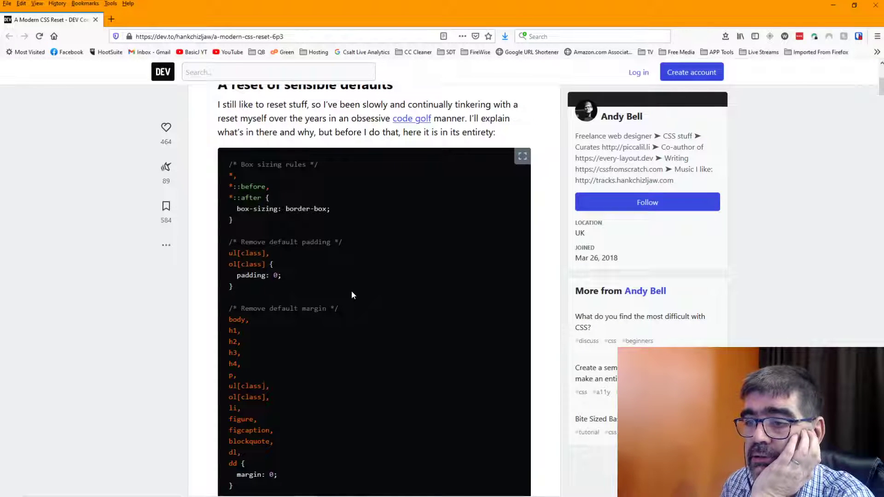
scroll(352, 291, "down", 2)
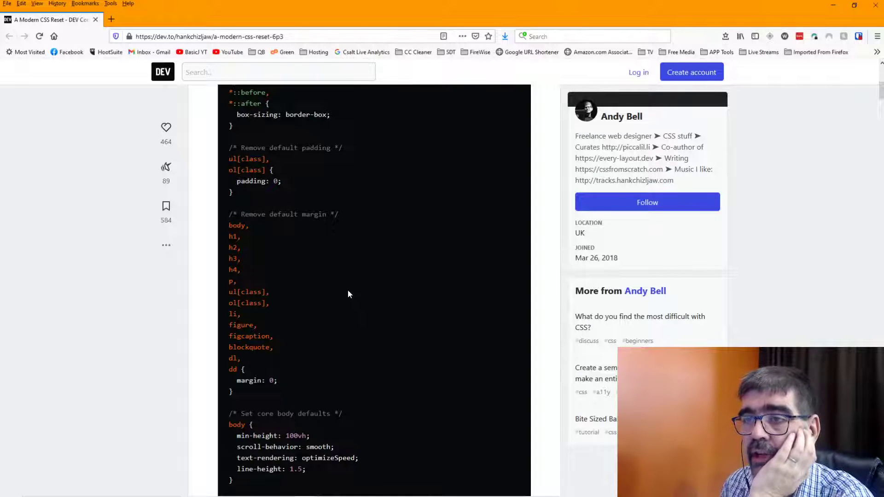
scroll(347, 290, "down", 6)
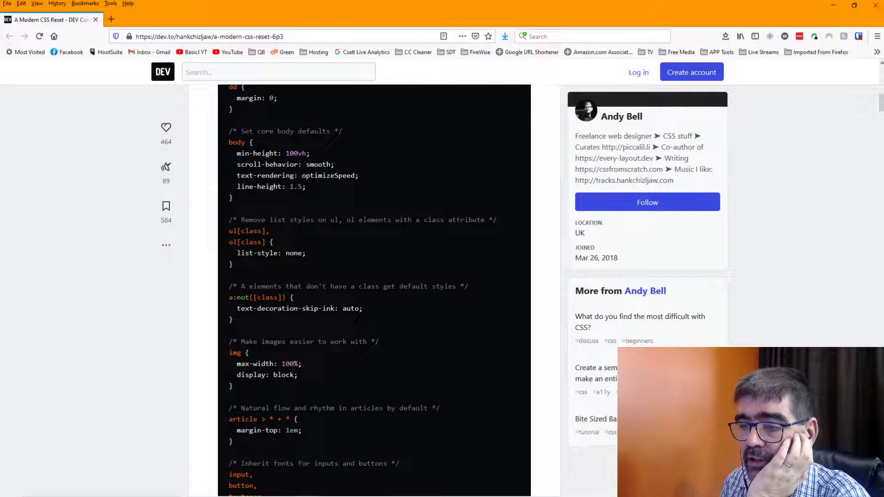
scroll(348, 294, "down", 6)
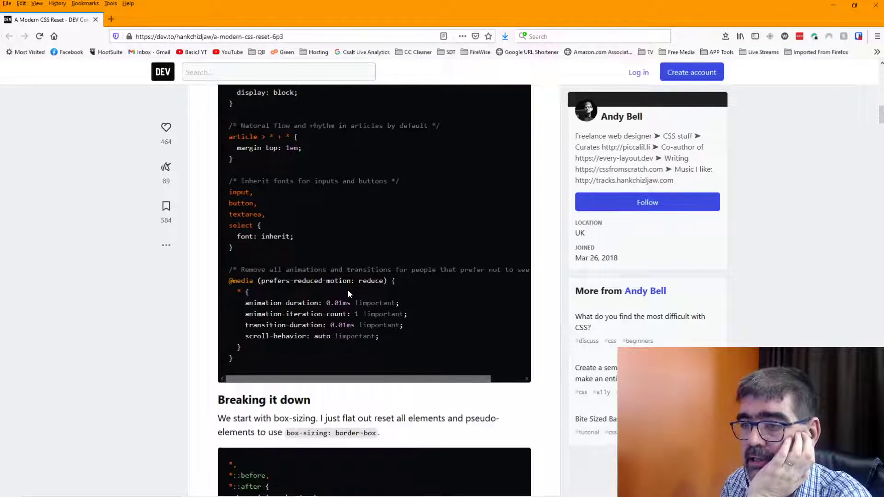
scroll(347, 291, "down", 1)
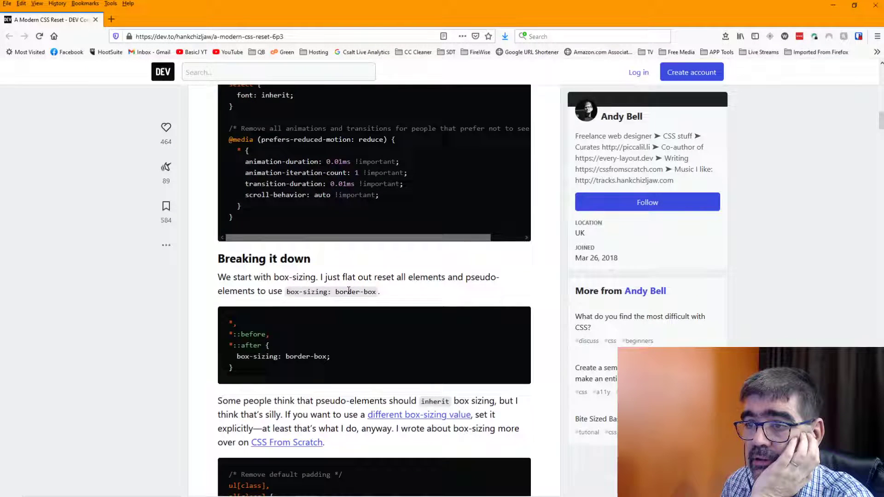
scroll(374, 290, "up", 1)
scroll(351, 280, "up", 2)
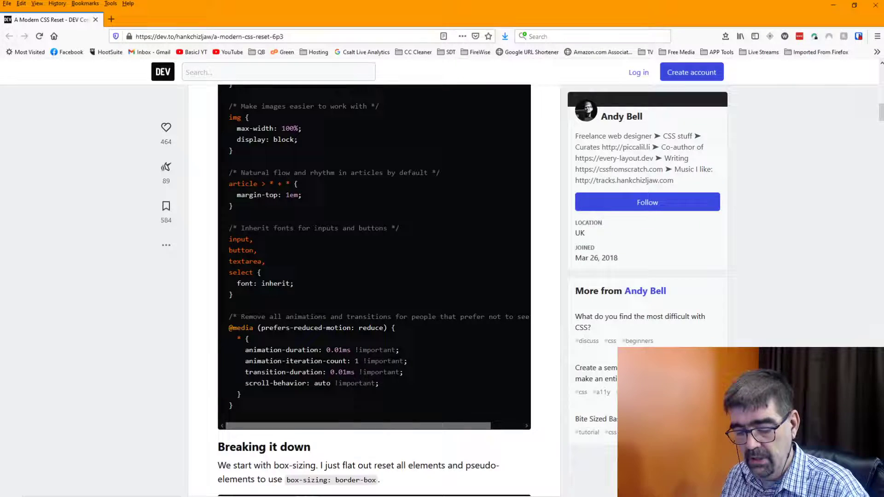
key("ctrl+a")
left_click(339, 240)
scroll(339, 240, "down", 2)
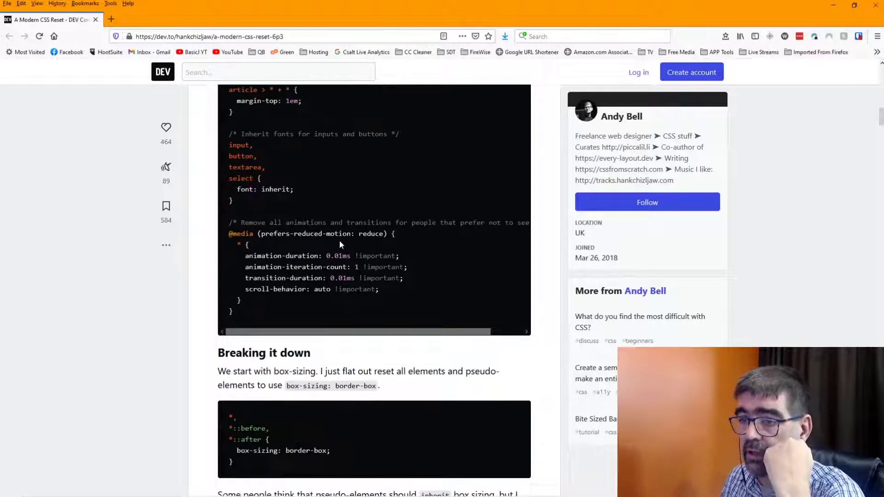
scroll(340, 241, "up", 2)
scroll(340, 241, "down", 2)
Copy the entire CSS reset code block from the DEV Community article.
left_click_drag(237, 316, 229, 208)
right_click(266, 210)
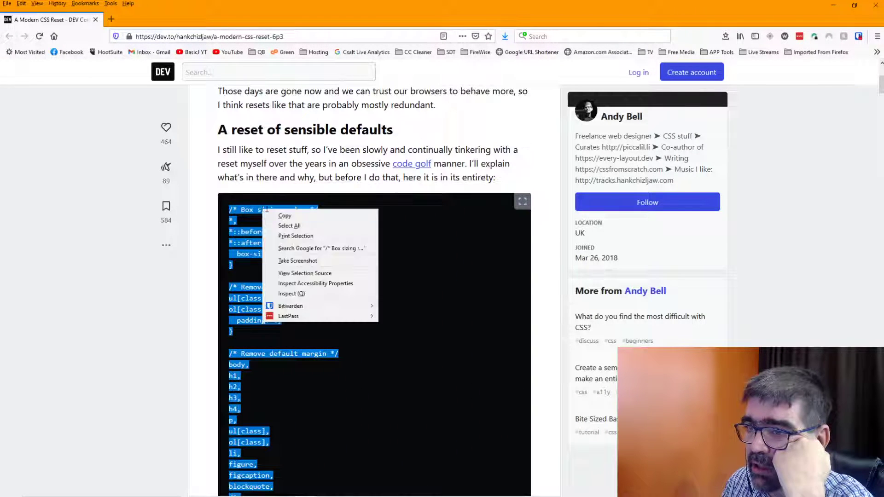
left_click(284, 215)
scroll(352, 293, "down", 2)
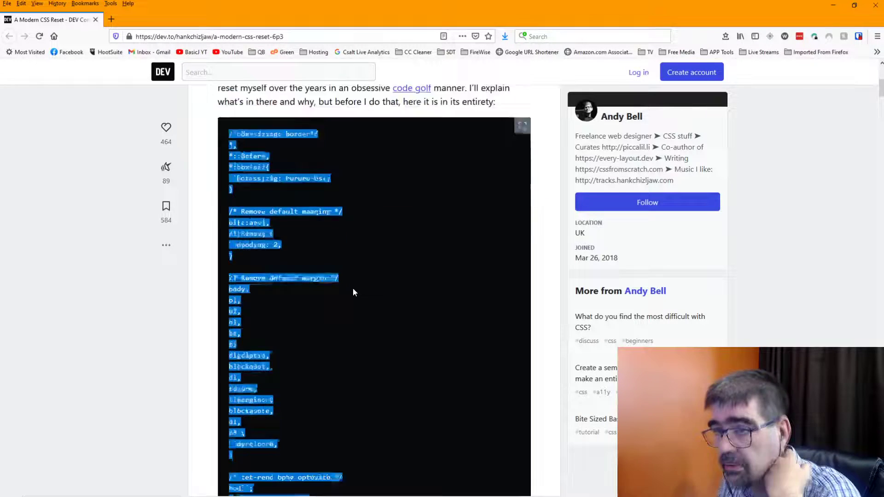
scroll(353, 289, "down", 15)
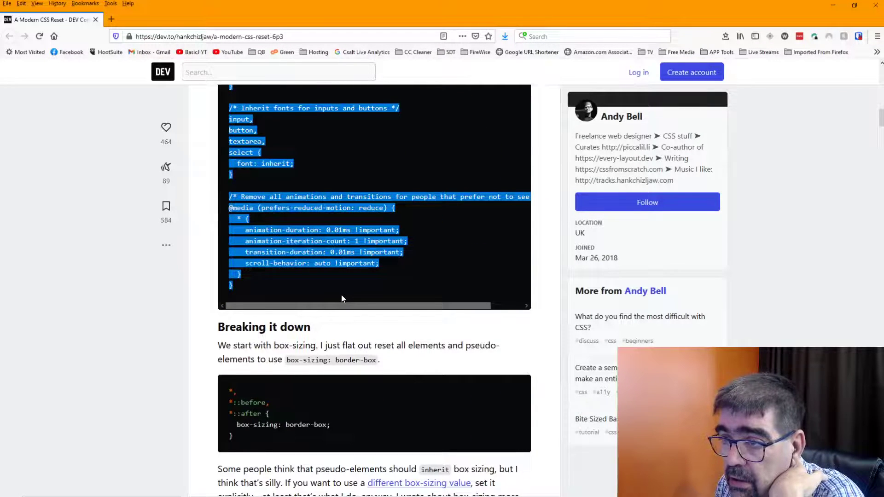
scroll(341, 294, "down", 6)
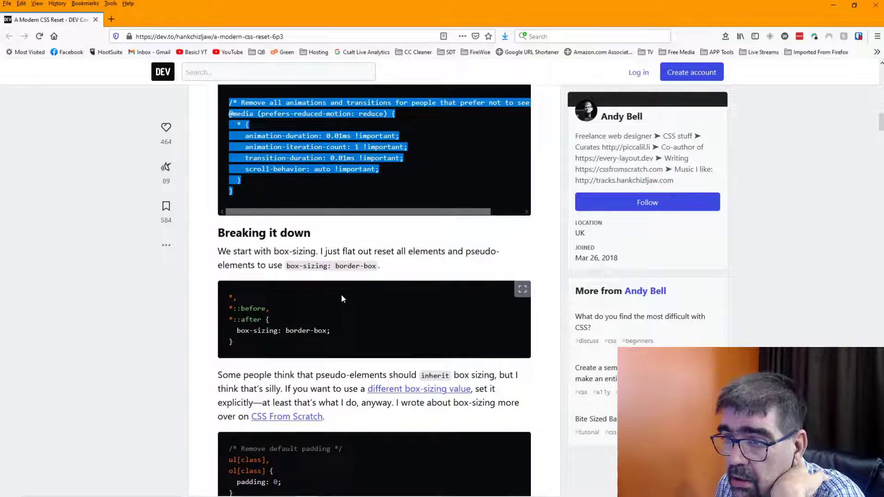
Go back to AltiDigi's Astroid Custom Code settings in Brave.
left_click(833, 5)
left_click(112, 5)
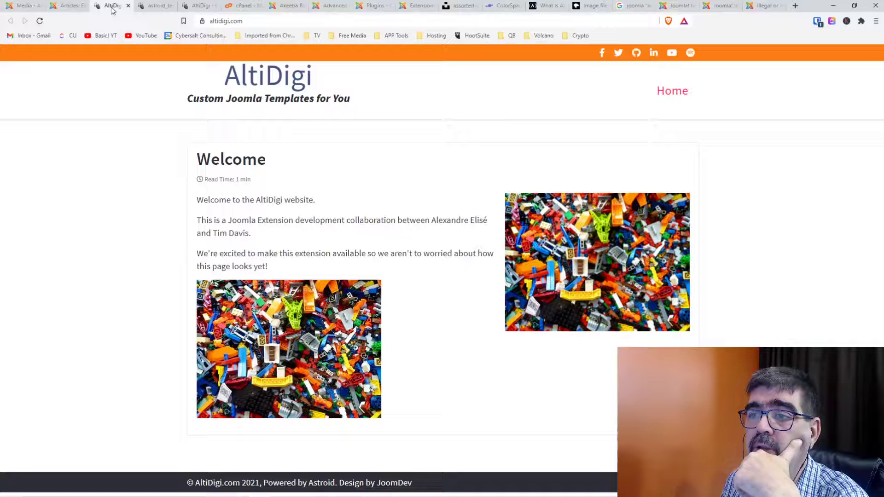
left_click(152, 6)
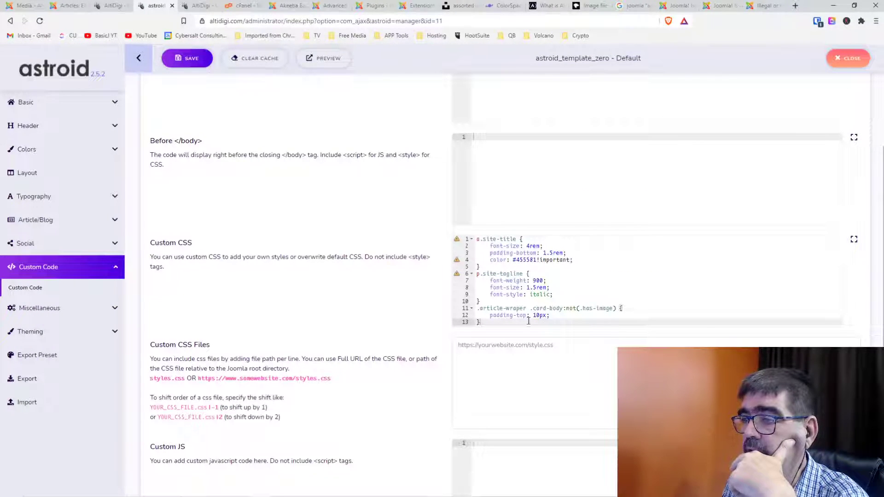
Paste the CSS reset two lines below the existing .site-title, .site-tagline and .article-wrapper rules.
key("Return")
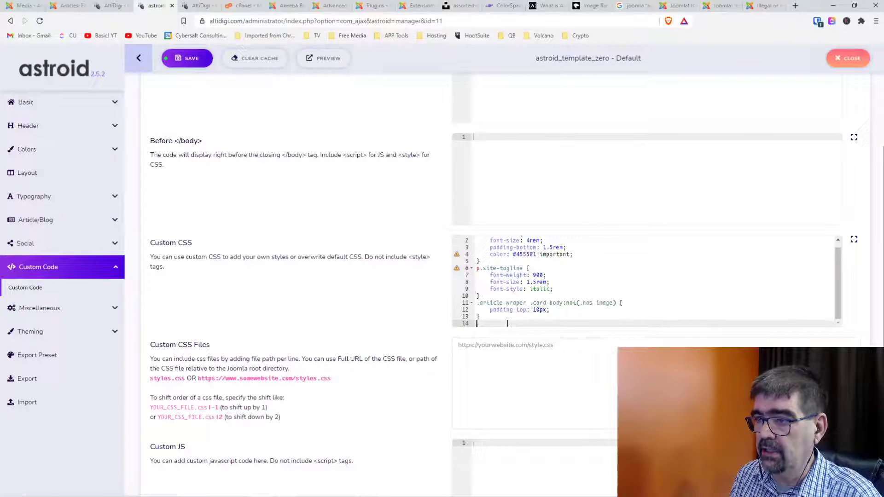
key("Return")
key("ctrl+v")
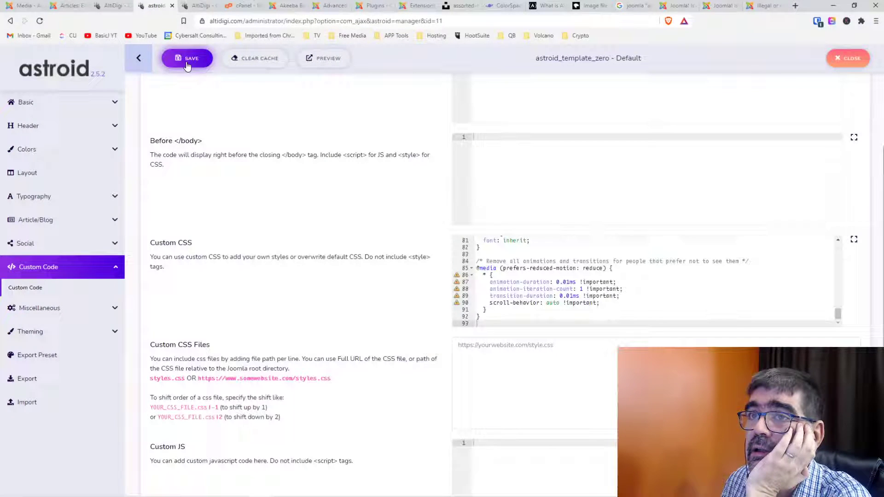
left_click(201, 5)
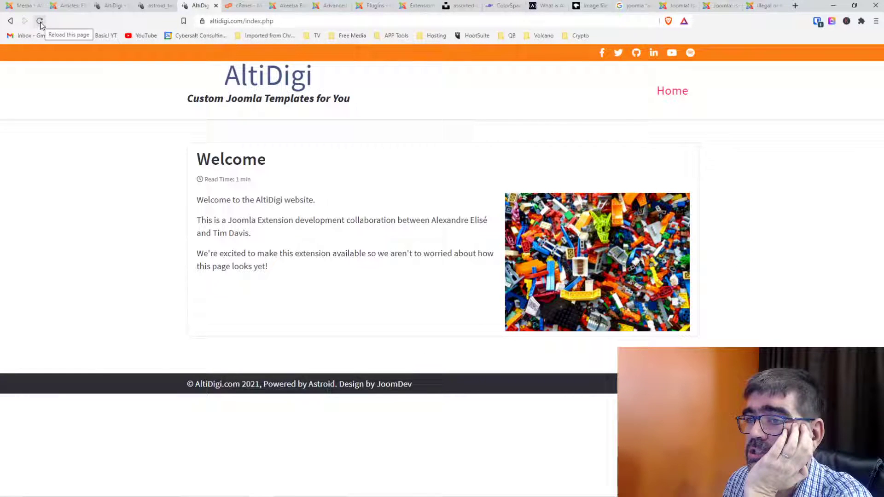
Reload the AltiDigi front page to see paragraph spacing removed by the reset.
left_click(40, 21)
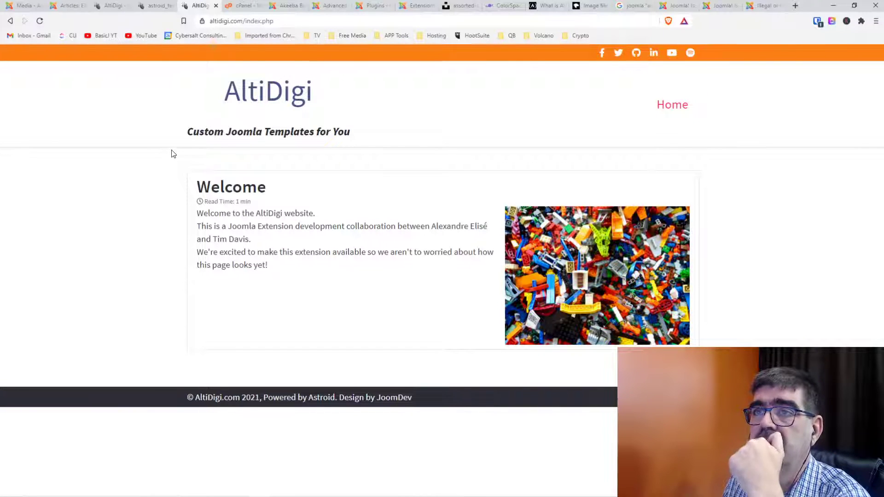
Log in to the basicjoomla.com administrator in a new tab using saved credentials.
left_click(796, 5)
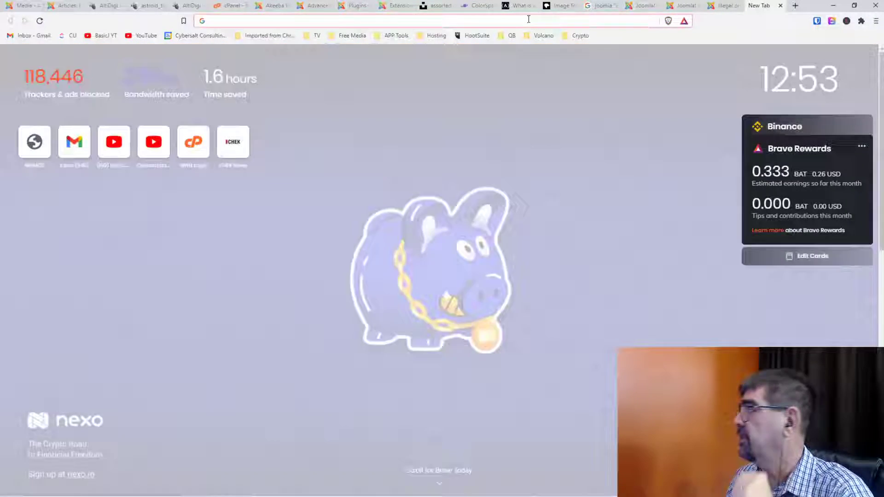
left_click(529, 18)
type("bas")
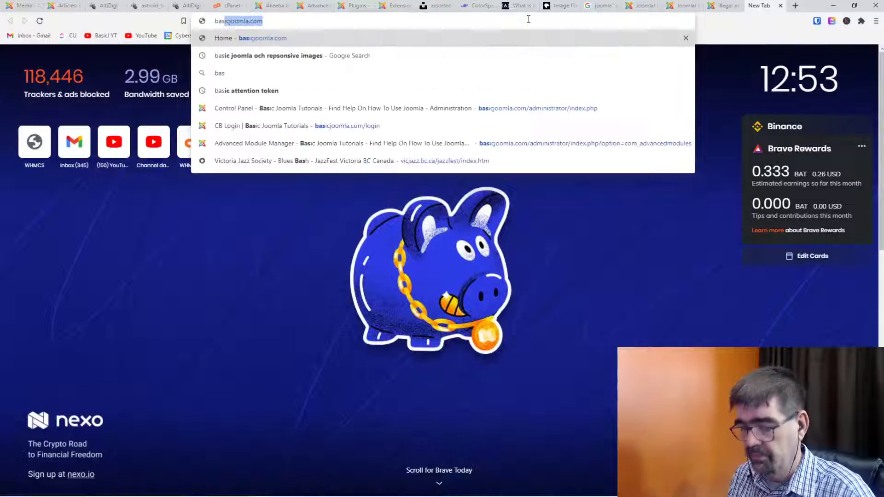
key("Down")
key("Down")
key("Down")
key("Down")
key("Return")
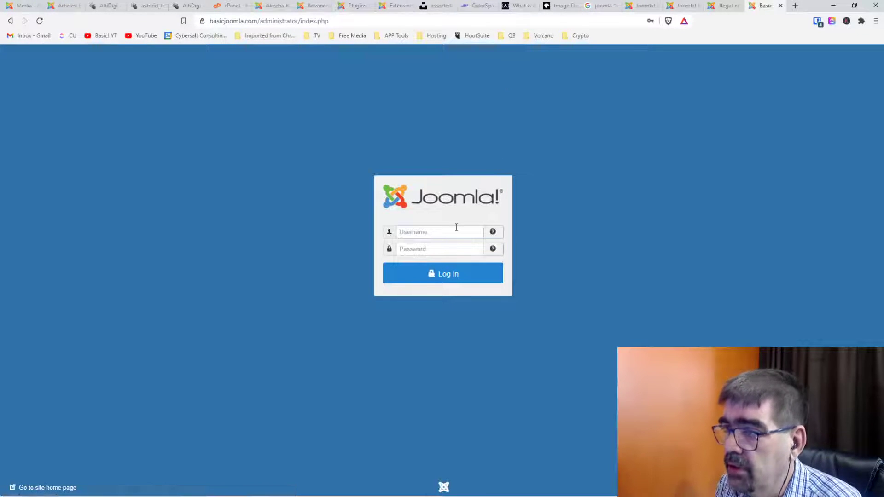
left_click(456, 227)
left_click(449, 254)
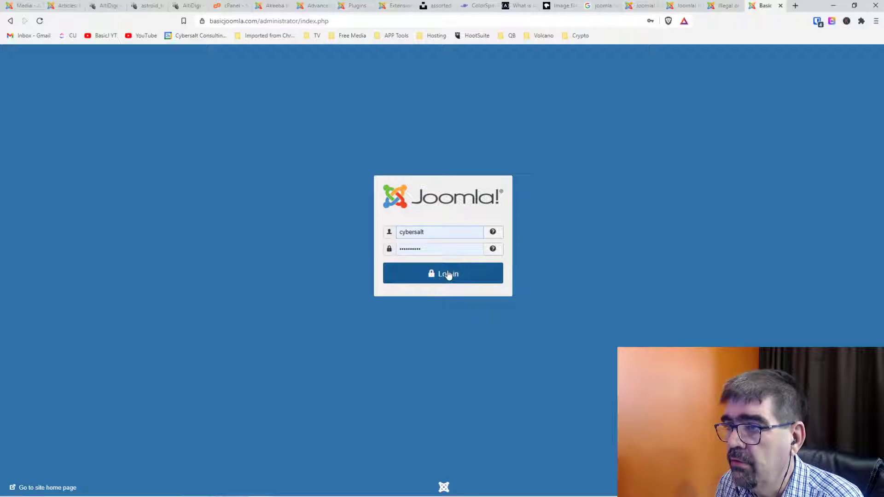
left_click(449, 274)
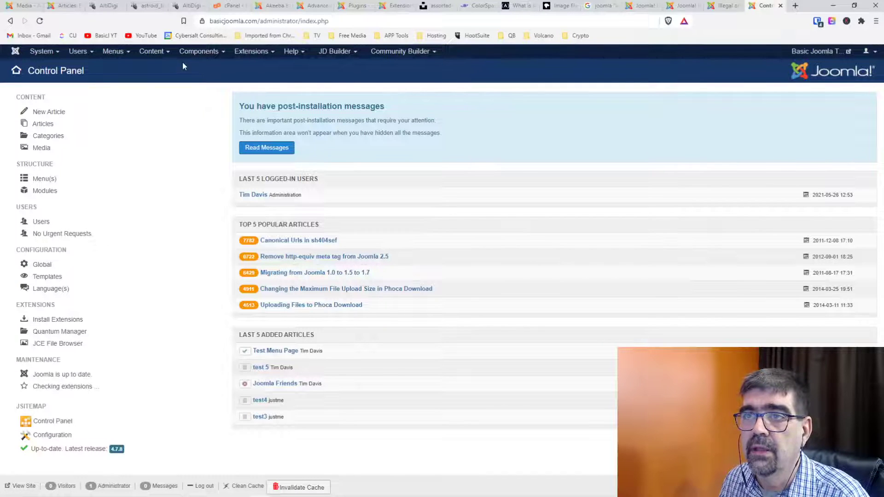
Go to Extensions > Templates > Styles and edit astroid_template_one - Default.
left_click(250, 52)
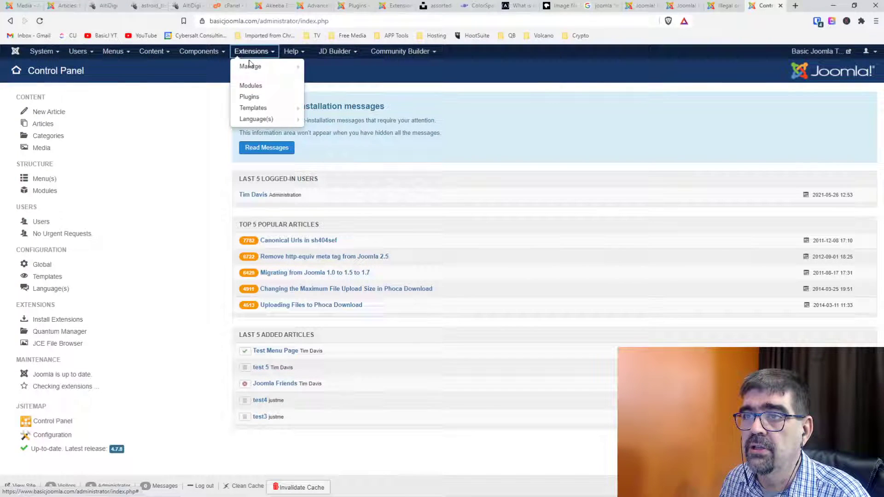
right_click(256, 108)
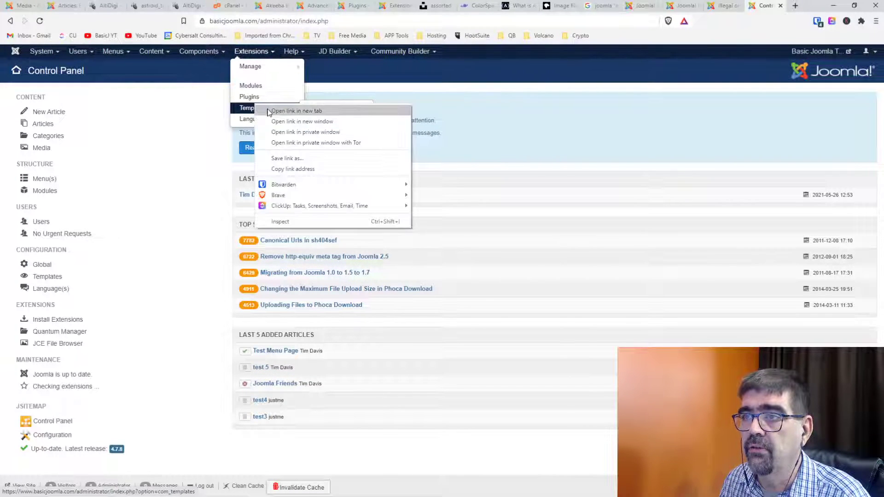
left_click(268, 109)
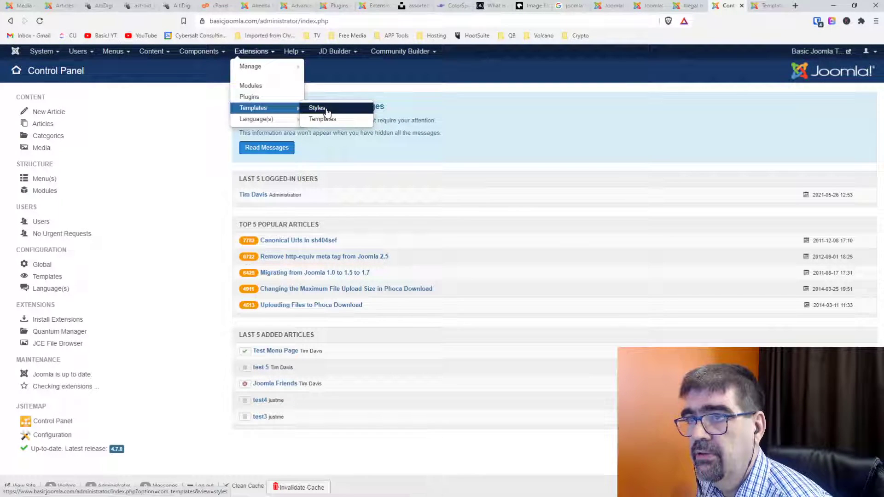
left_click(262, 108)
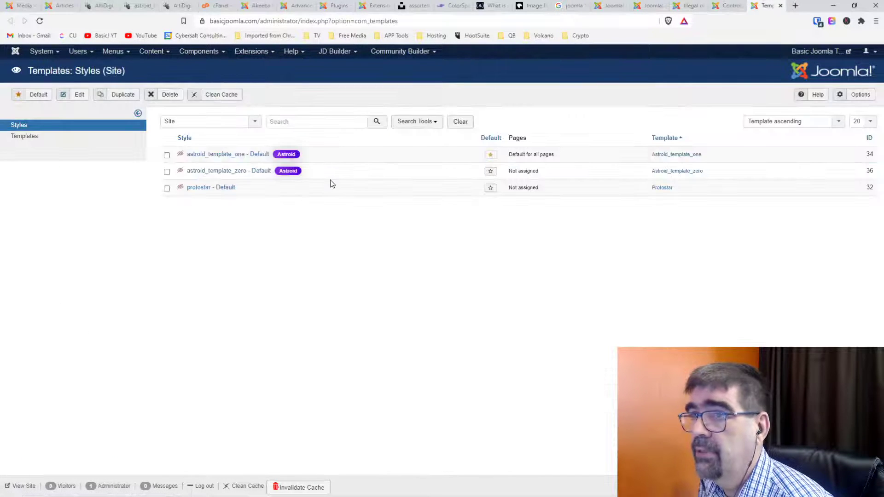
left_click(223, 159)
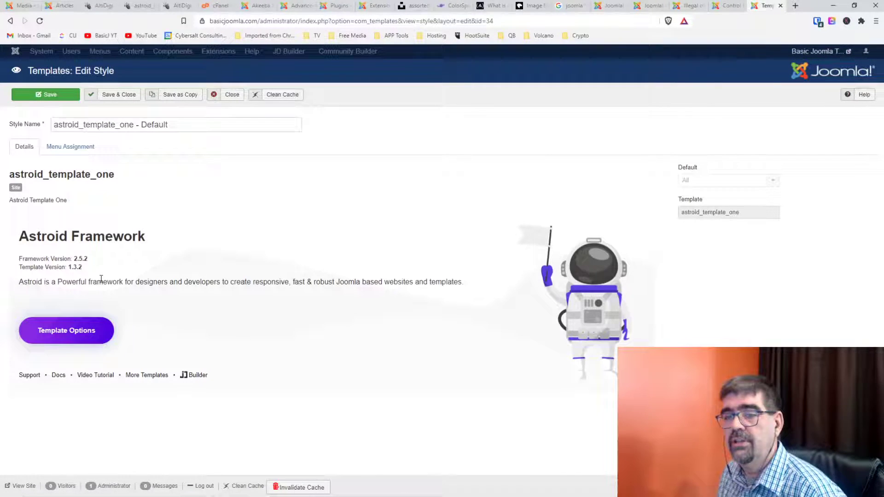
Paste the CSS reset into the empty Custom CSS field under Template Options > Custom Code.
left_click(69, 330)
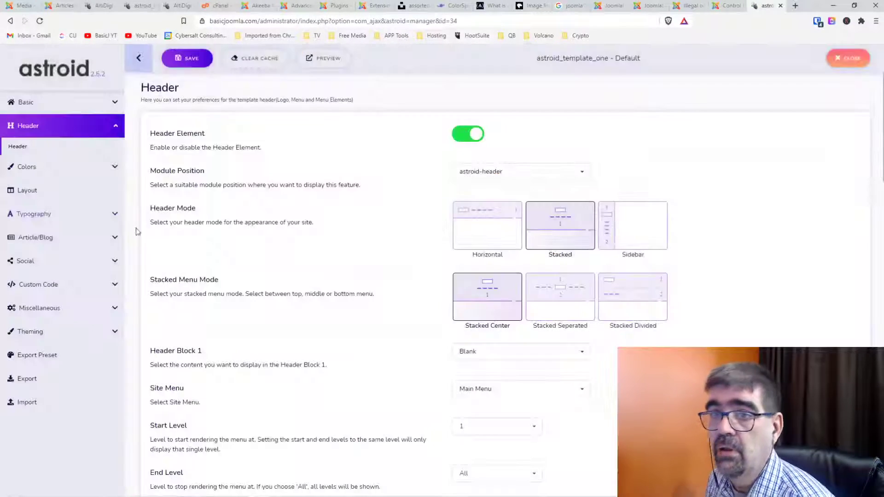
left_click(60, 286)
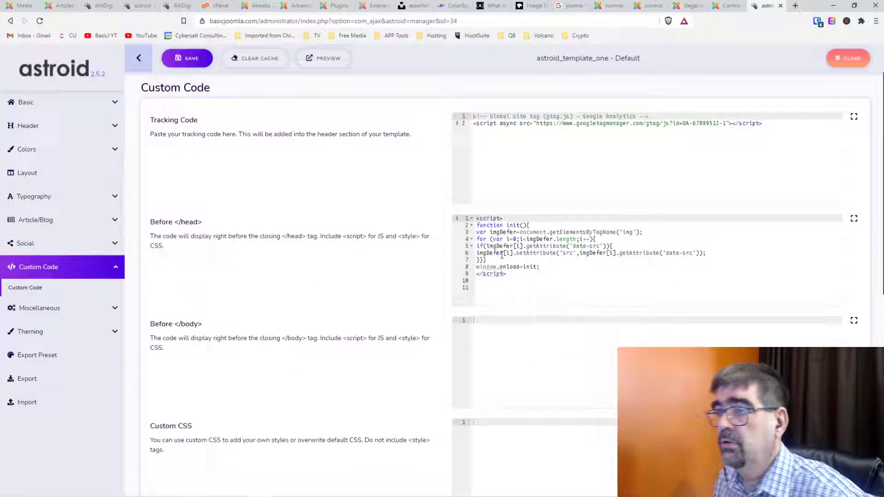
scroll(502, 325, "down", 1)
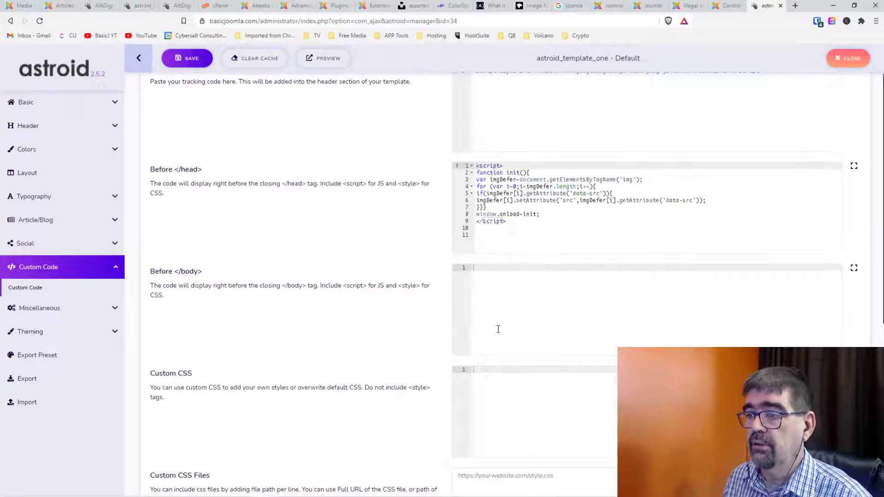
left_click(488, 369)
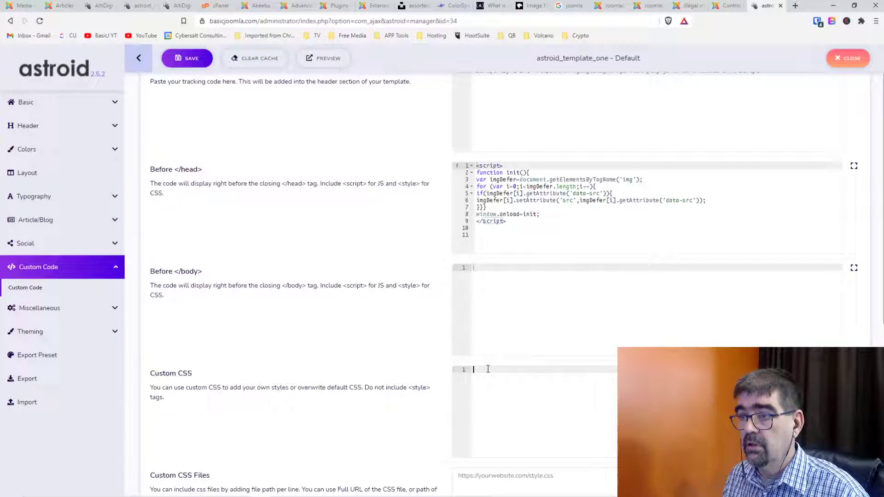
key("ctrl+v")
scroll(488, 369, "down", 5)
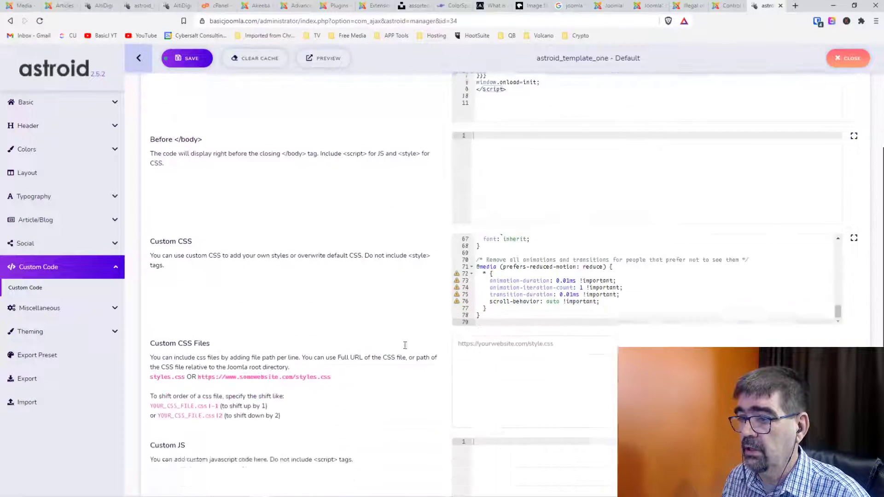
scroll(411, 349, "up", 5)
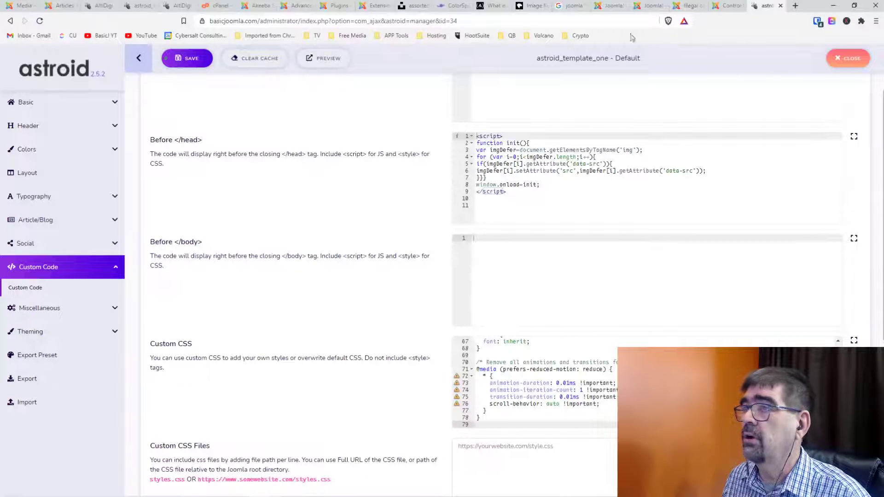
Preview the frontend, then save the template and clear its cache.
left_click(329, 59)
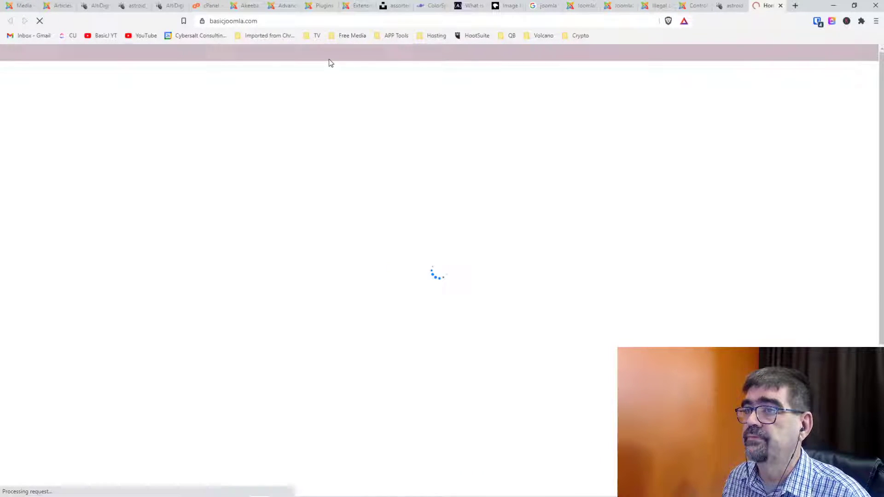
left_click(725, 10)
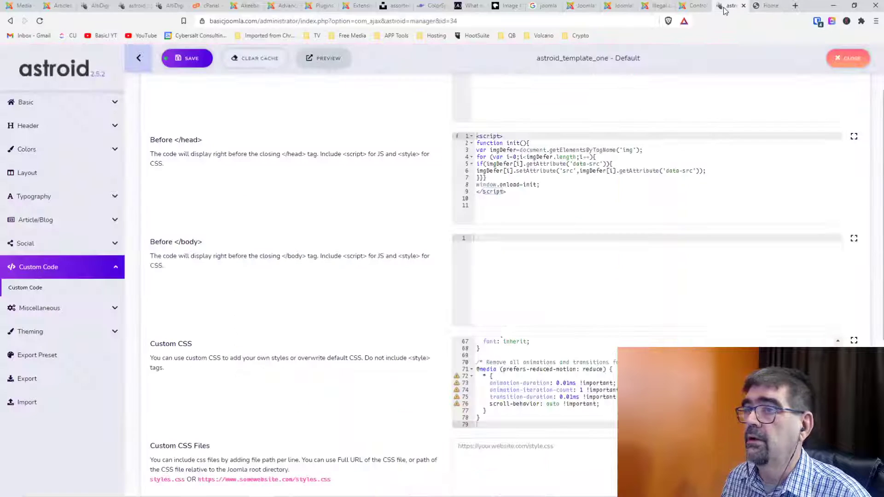
left_click(199, 61)
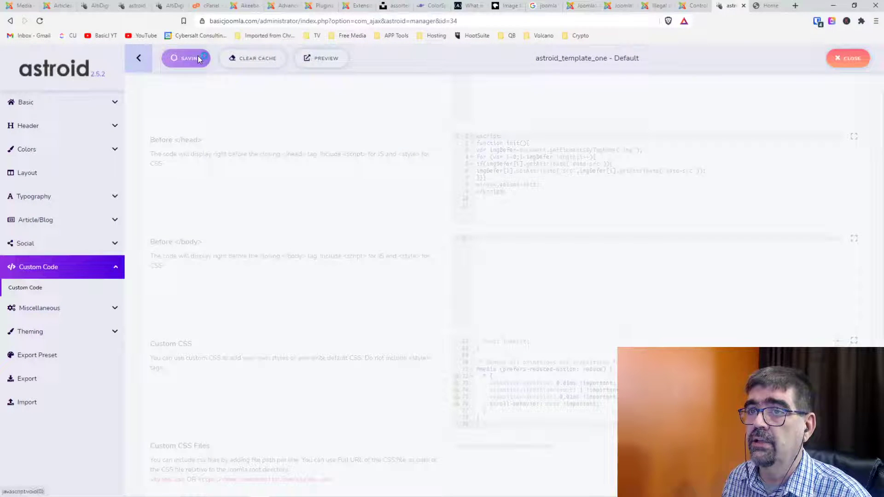
left_click(237, 60)
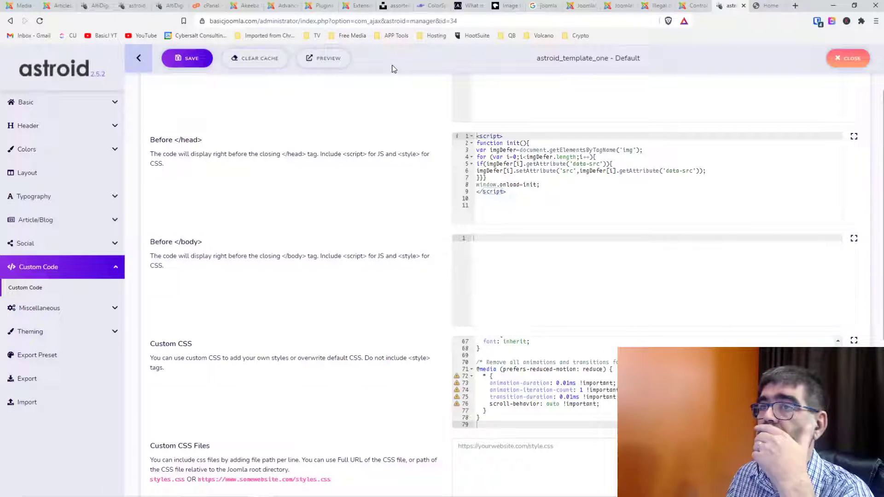
Open a fresh frontend preview and compare it against the pre-reset front page tab.
left_click(342, 64)
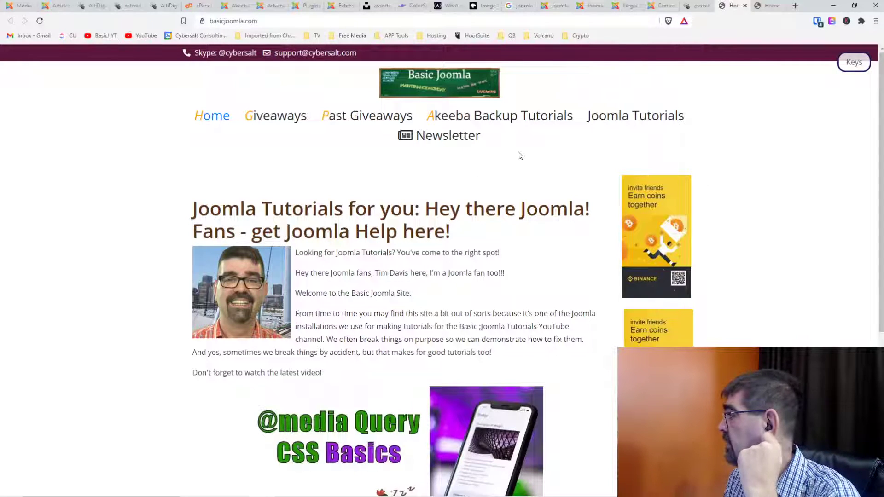
left_click(767, 9)
left_click(735, 8)
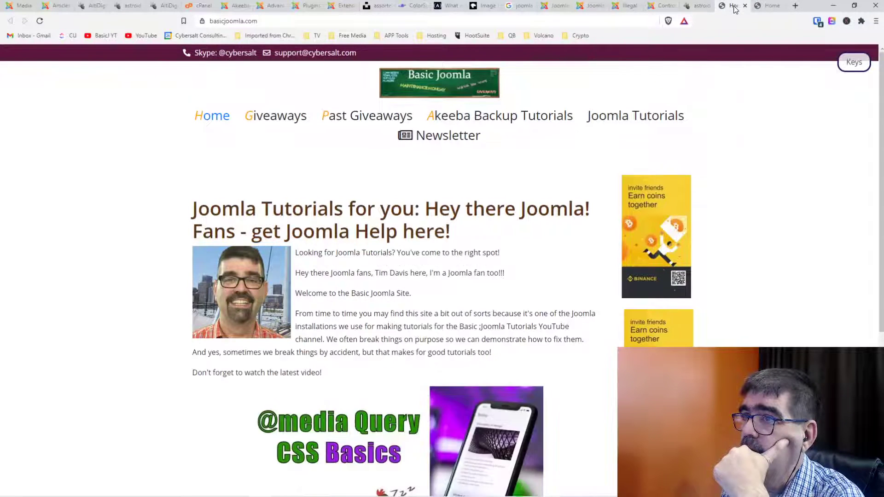
left_click(769, 8)
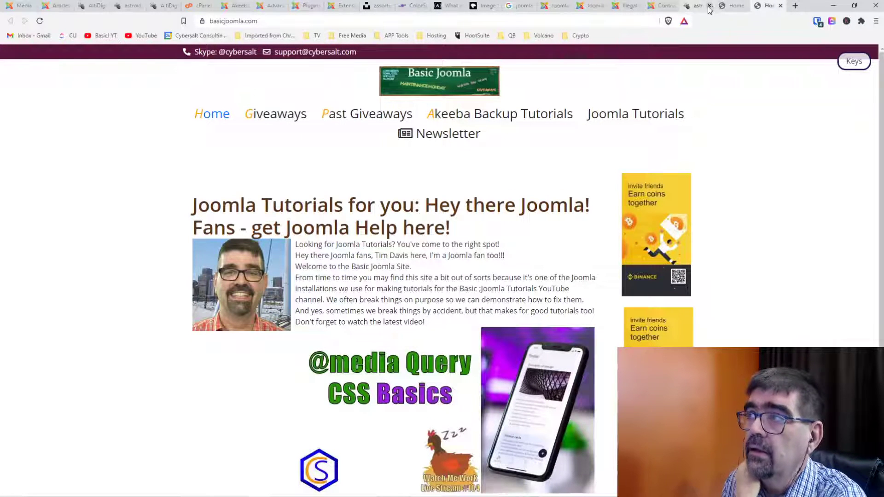
left_click(735, 6)
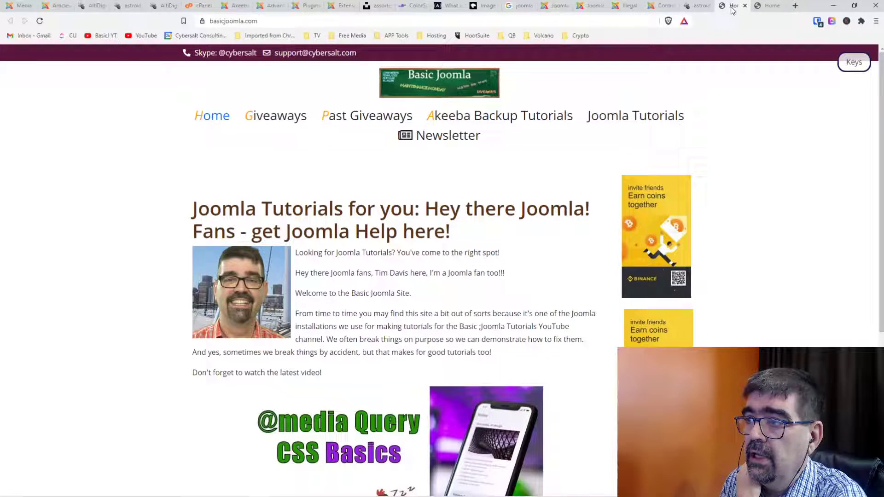
scroll(553, 223, "down", 3)
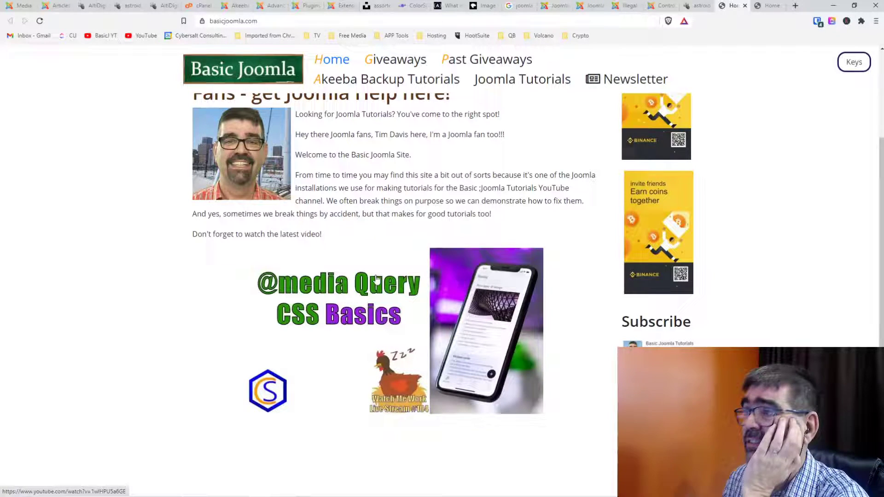
left_click(761, 5)
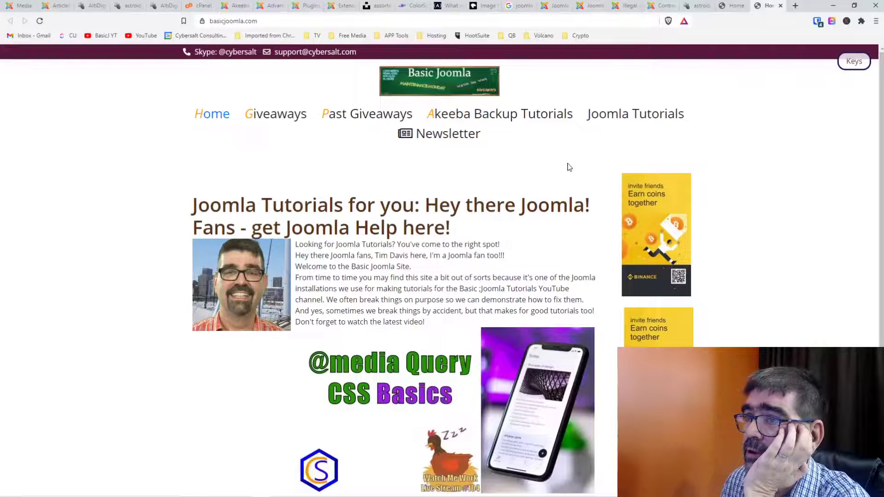
left_click(734, 6)
scroll(501, 167, "up", 3)
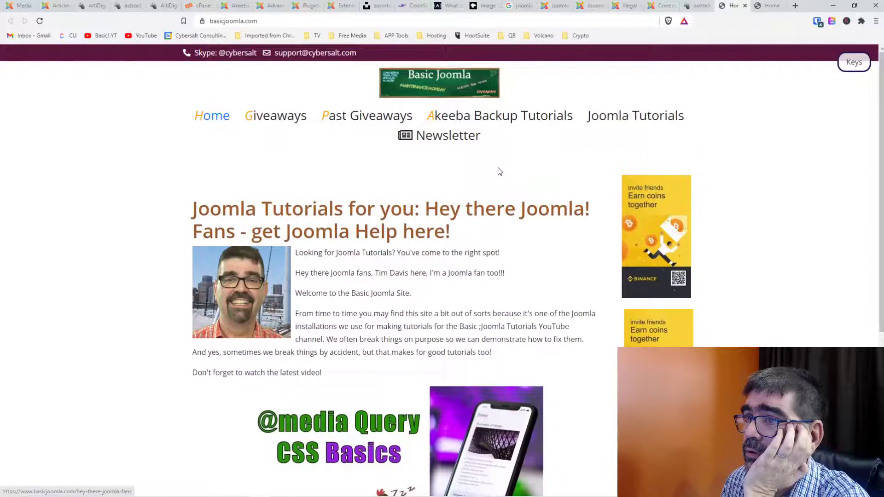
Keep toggling between the reset and pre-reset 'Joomla Tutorials for you' front pages.
left_click(768, 9)
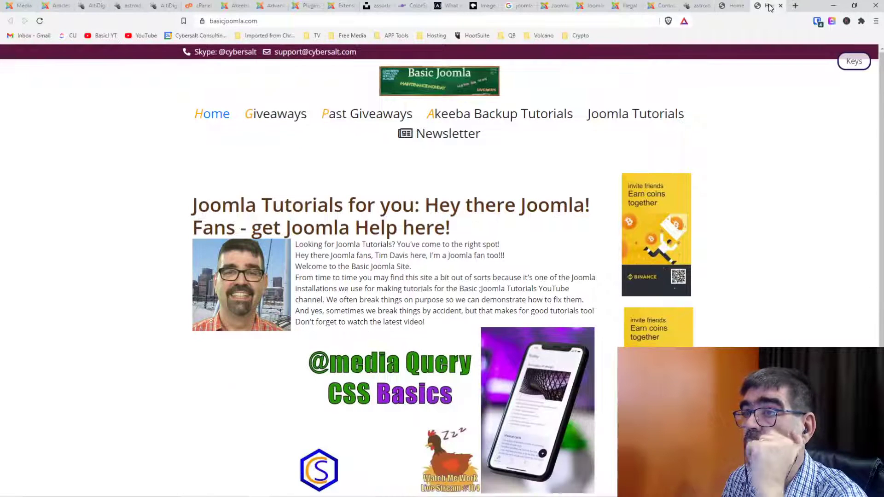
left_click(736, 8)
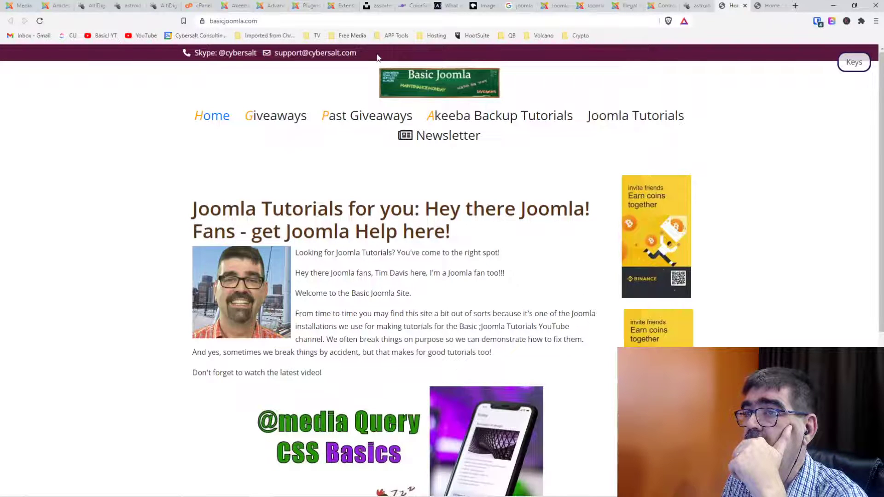
left_click(768, 8)
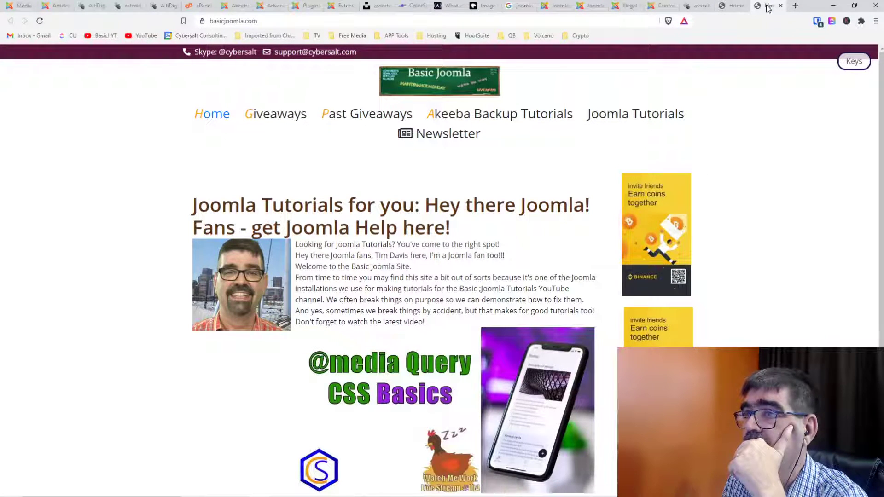
left_click(734, 11)
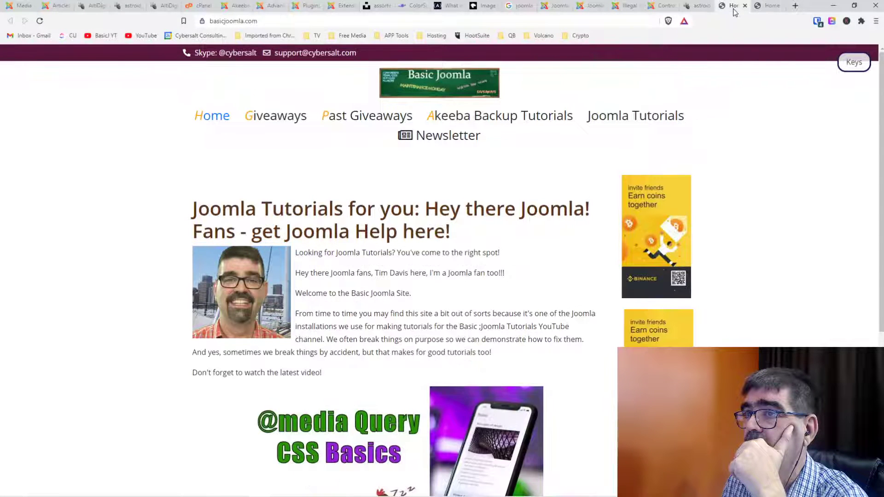
left_click(767, 11)
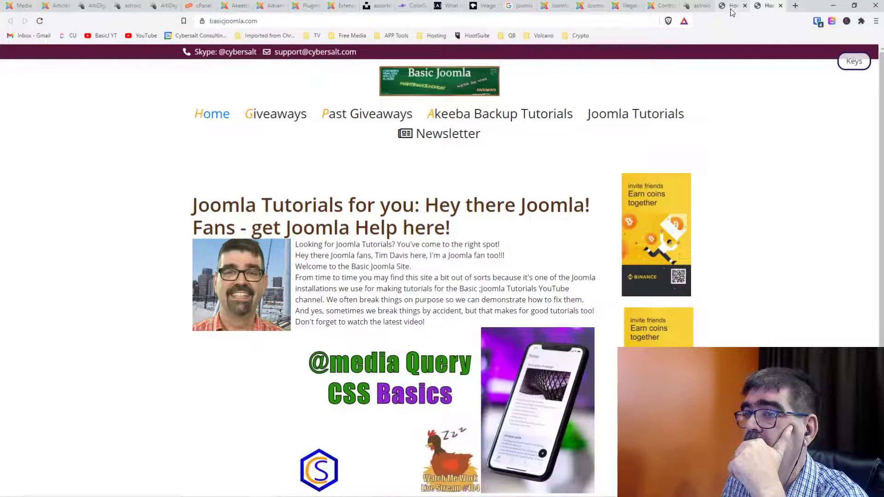
left_click(732, 11)
left_click(766, 10)
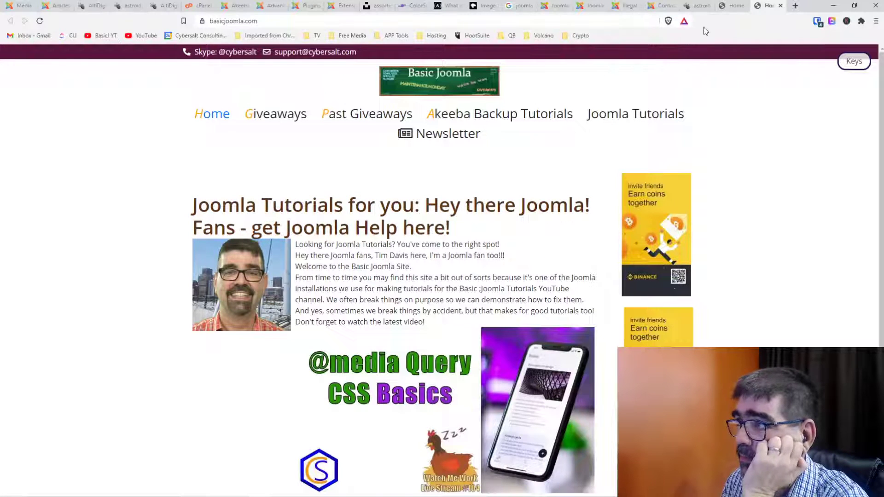
left_click(731, 9)
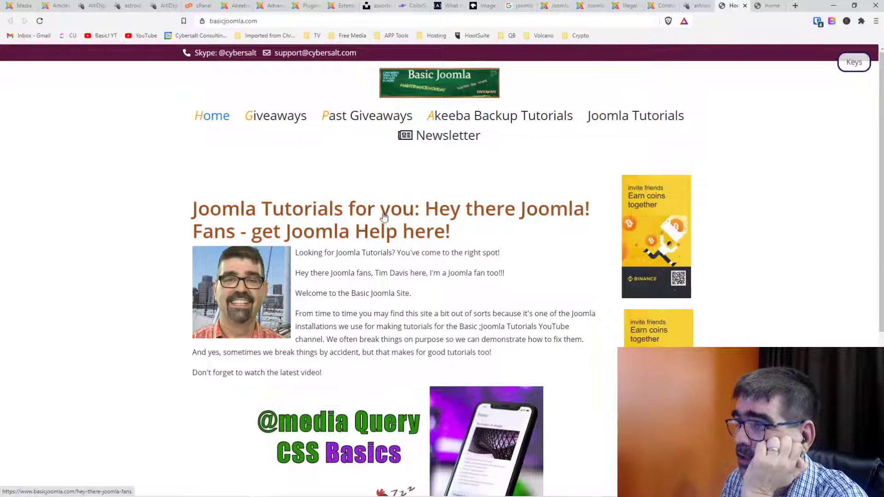
left_click(772, 7)
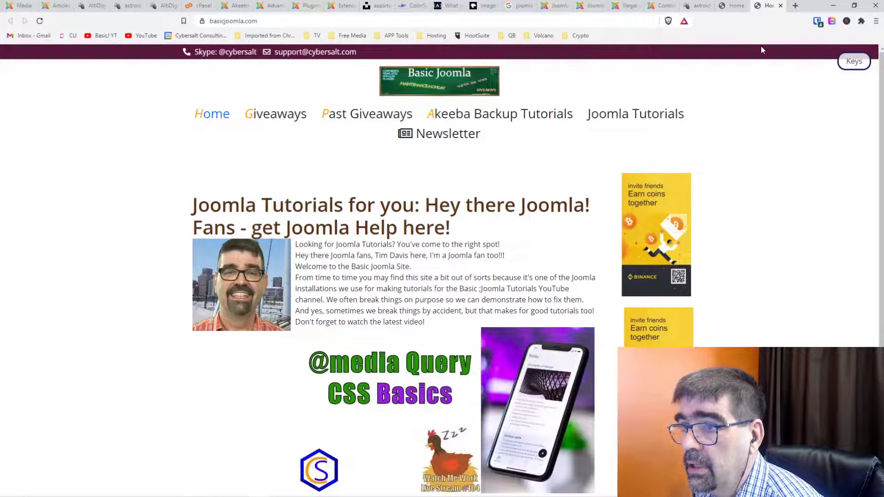
Scroll through the open Home tabs comparing the front page, then return to the Control Panel.
scroll(611, 153, "down", 3)
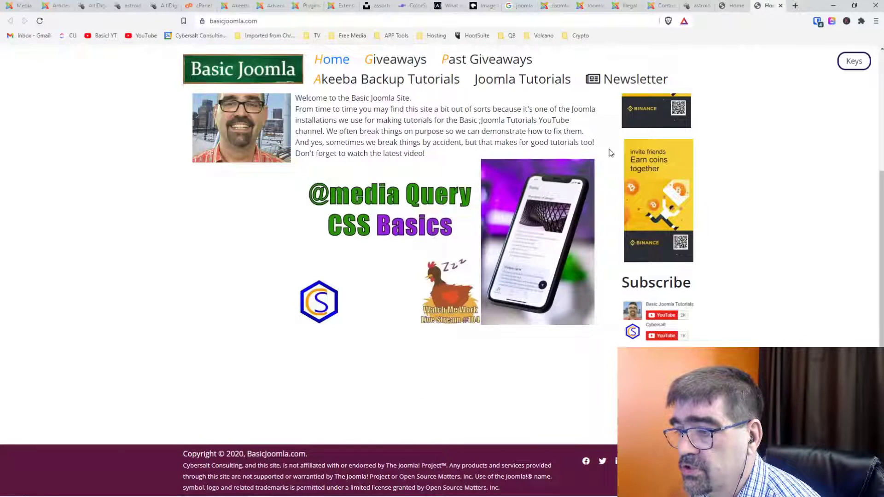
left_click(734, 6)
scroll(338, 348, "down", 5)
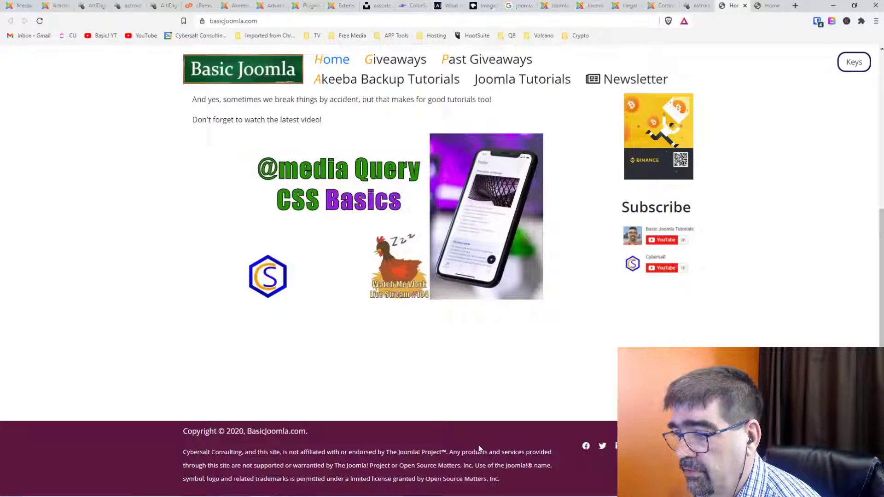
left_click(768, 6)
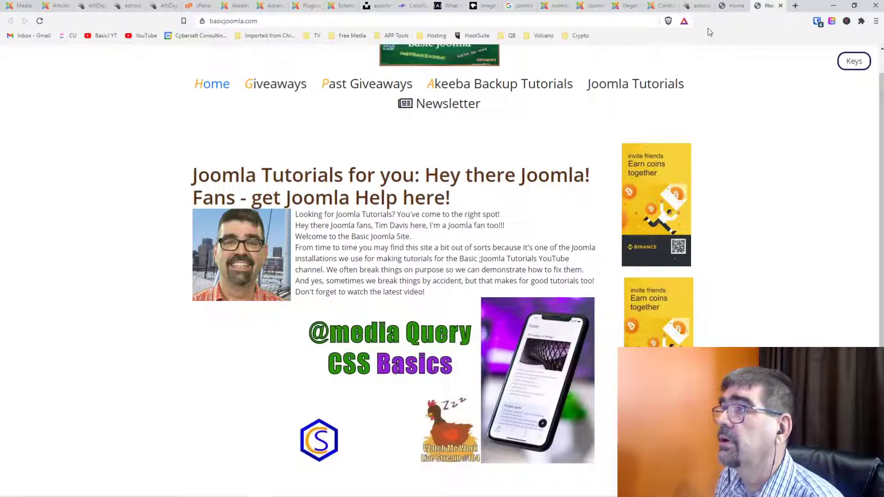
left_click(734, 10)
scroll(438, 184, "up", 5)
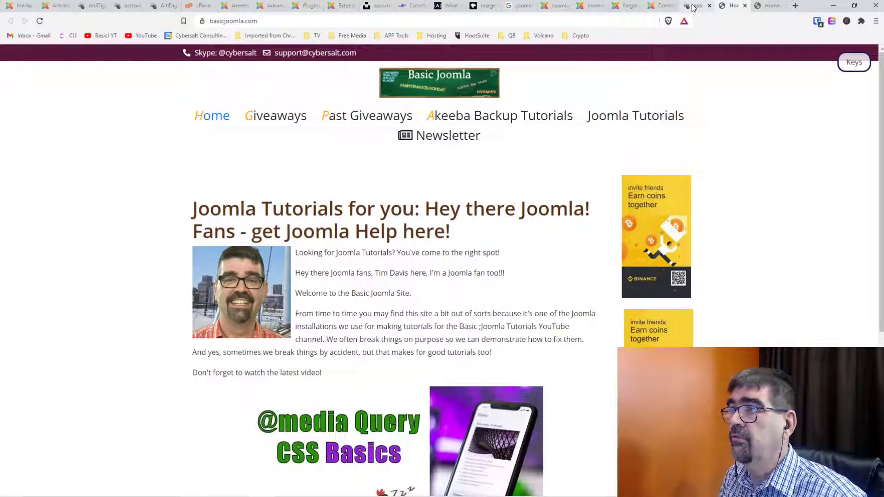
left_click(662, 6)
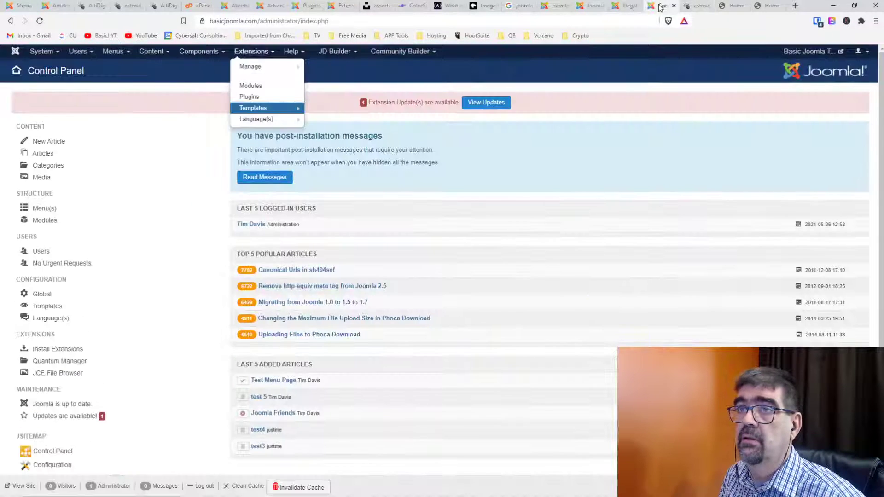
Open the featured 'Joomla Tutorials for you' article and Save & Close it to clear cache.
left_click(153, 57)
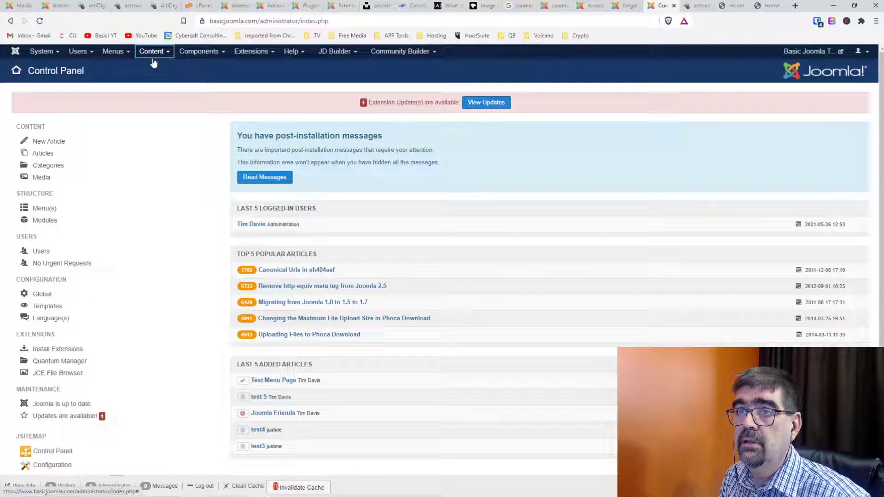
left_click(153, 57)
left_click(155, 66)
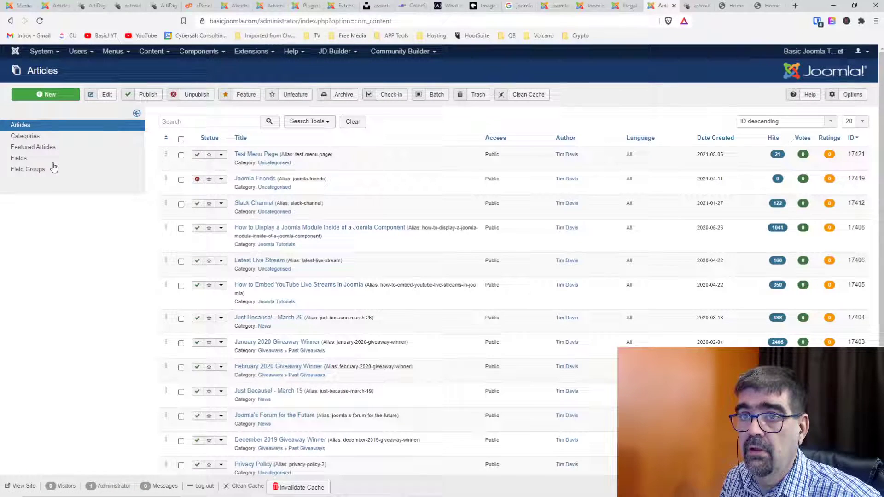
left_click(39, 149)
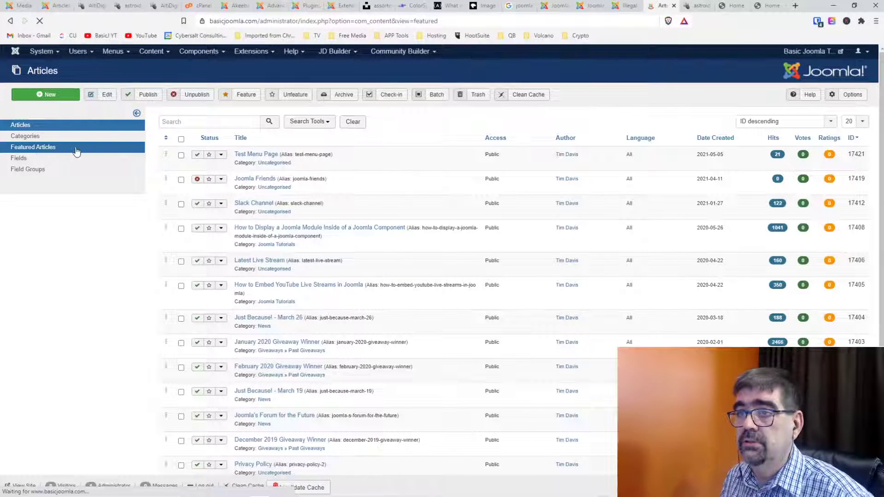
left_click(253, 155)
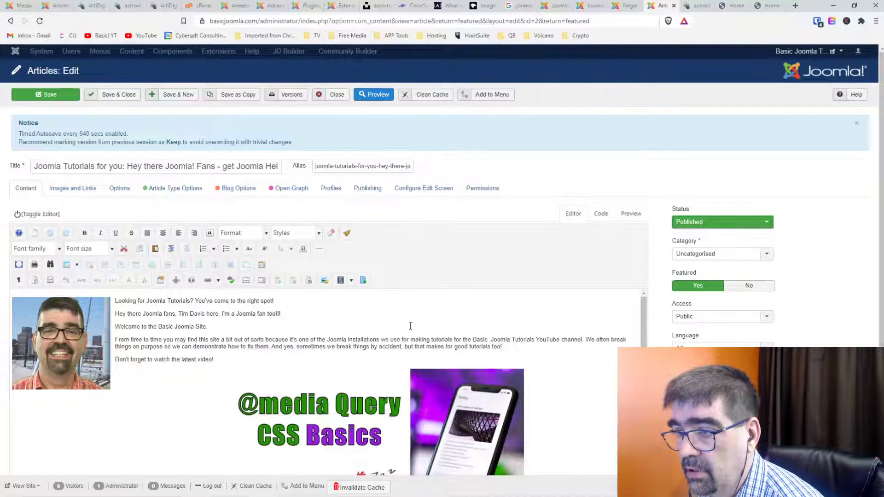
left_click(492, 342)
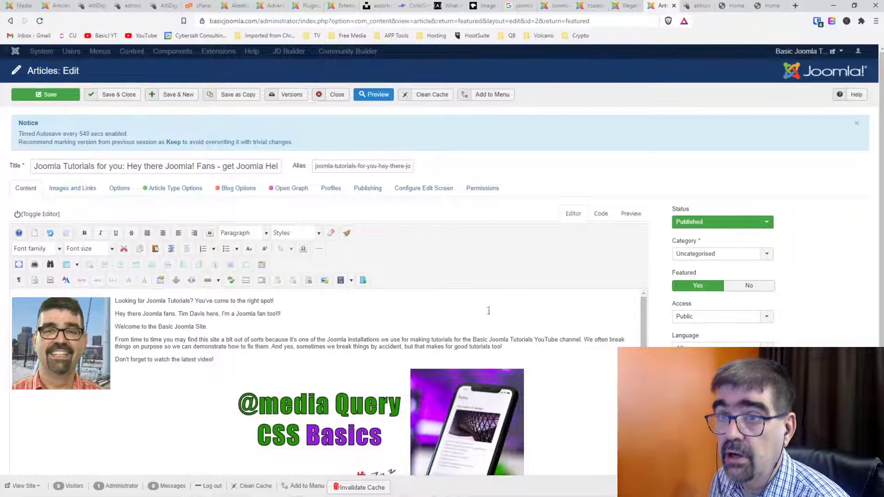
left_click(120, 96)
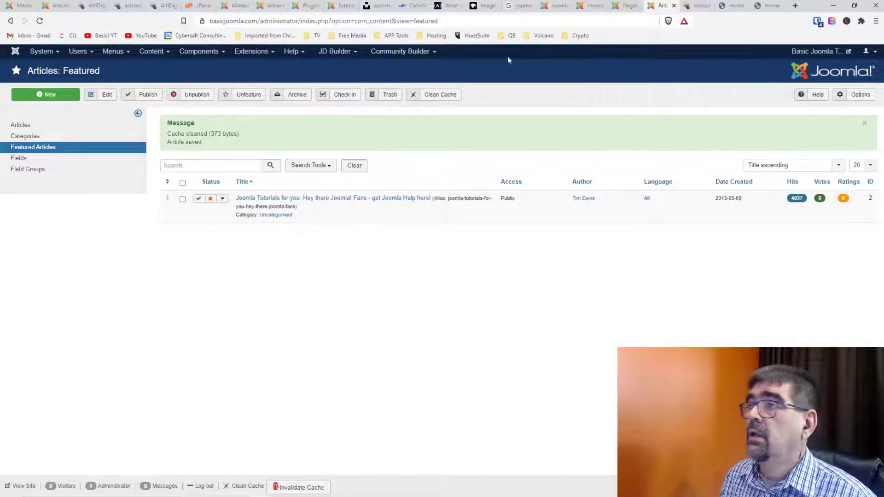
left_click(732, 6)
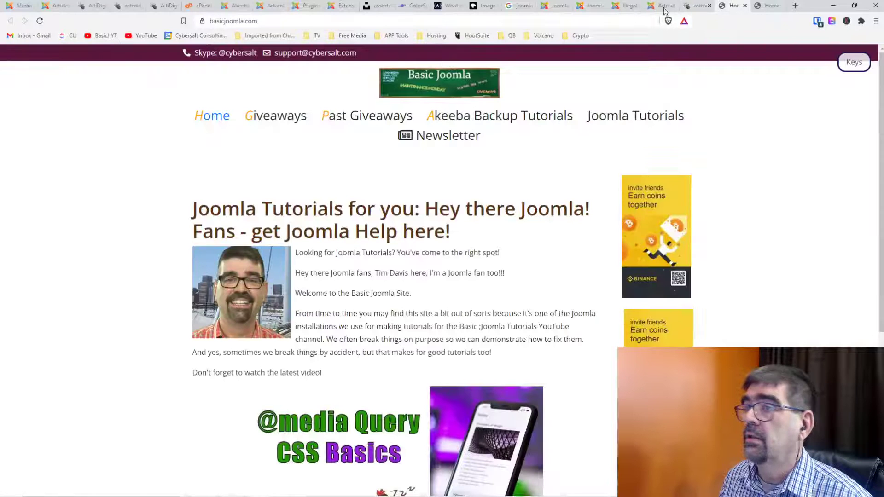
Reload the front page twice to show the saved article, then minimize the browser to the desktop.
left_click(39, 21)
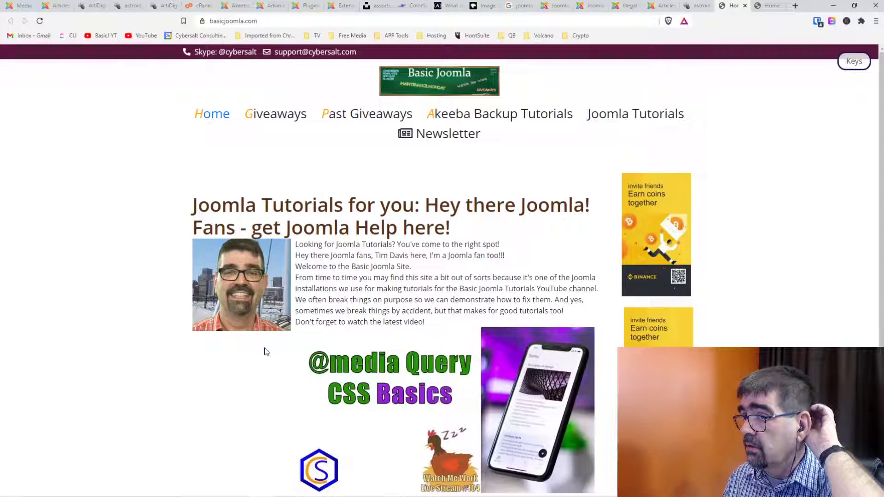
left_click(39, 21)
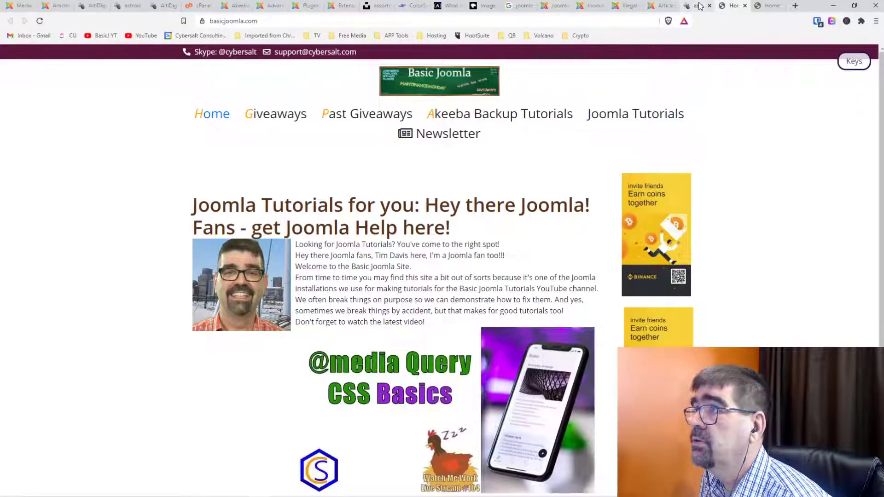
left_click(827, 6)
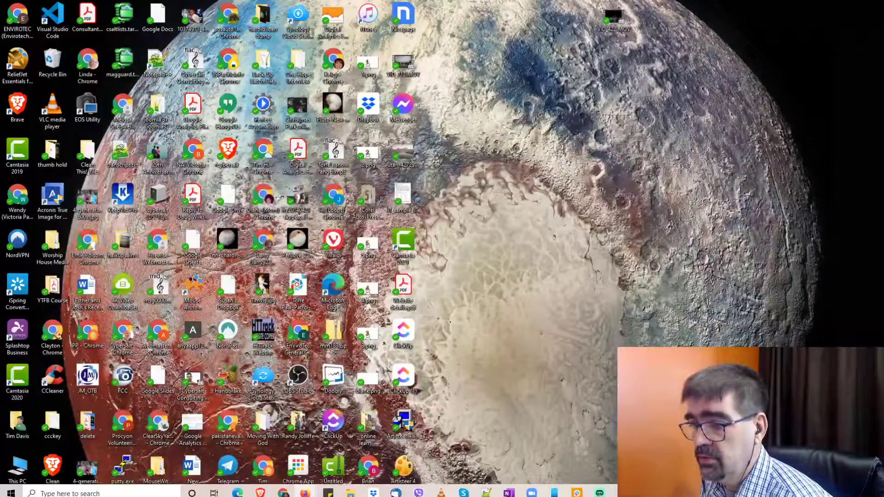
mouse_move(305, 488)
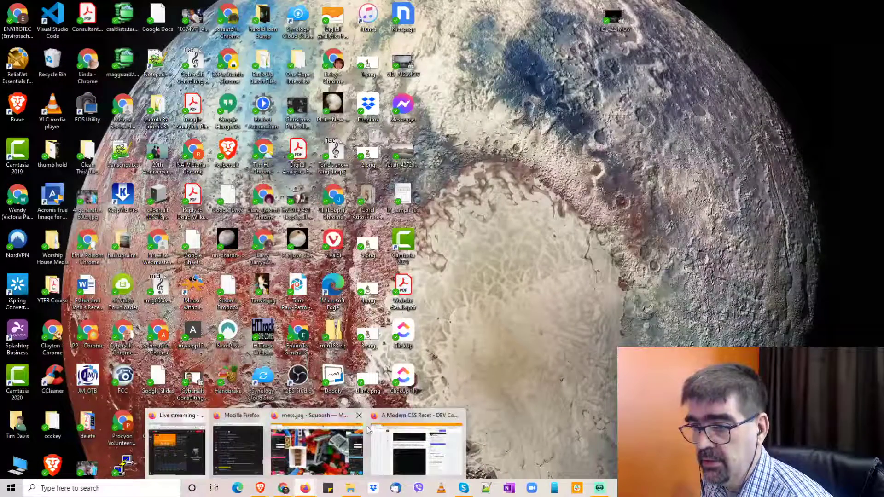
left_click(402, 419)
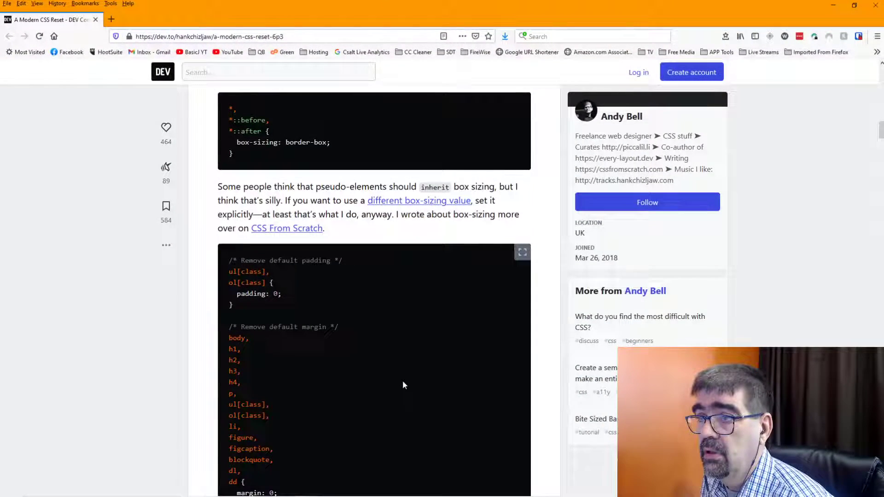
scroll(403, 382, "down", 6)
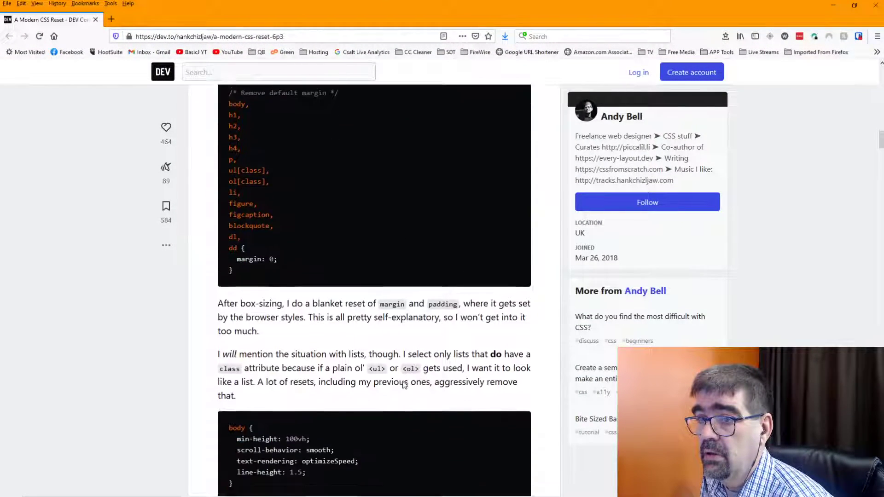
scroll(402, 381, "down", 9)
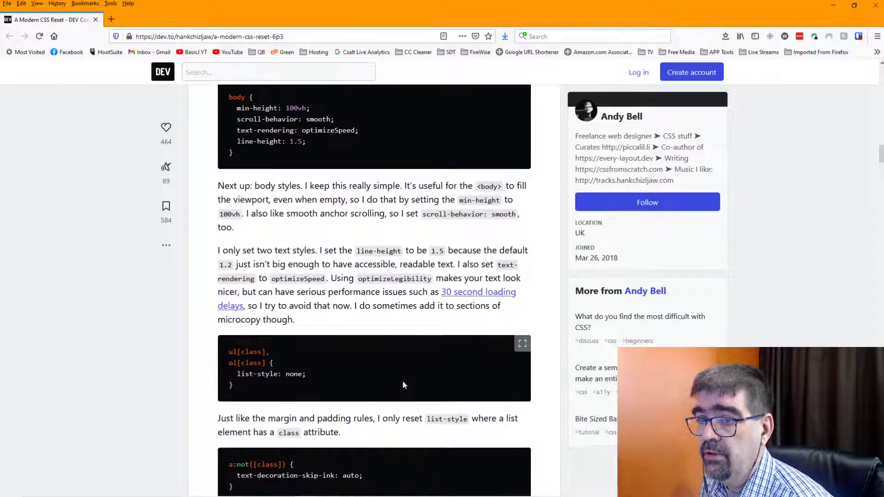
scroll(403, 381, "down", 9)
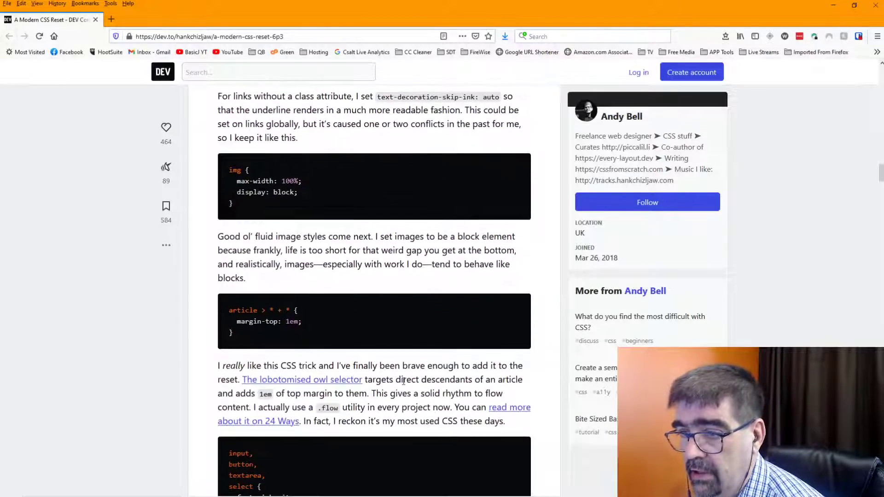
scroll(403, 404, "down", 4)
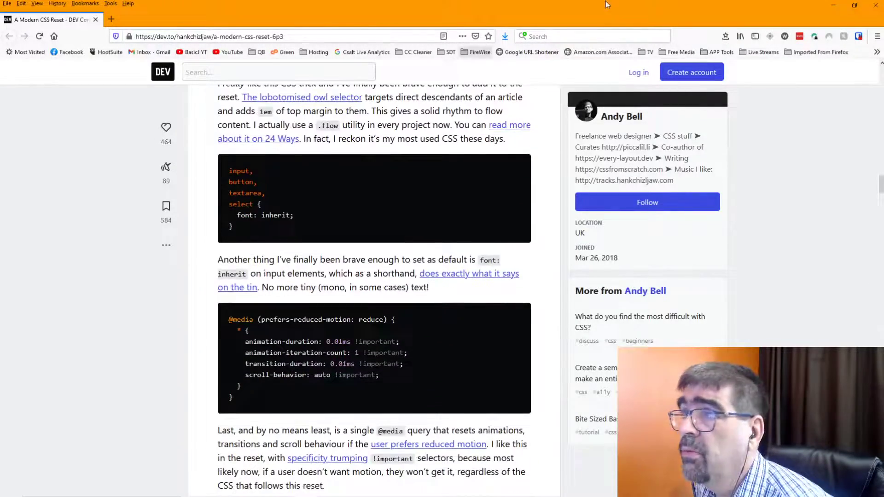
left_click(834, 6)
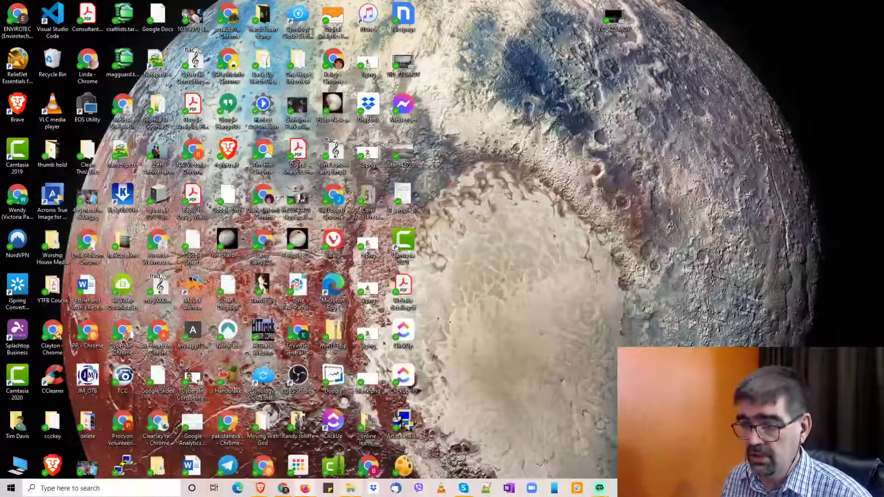
mouse_move(300, 494)
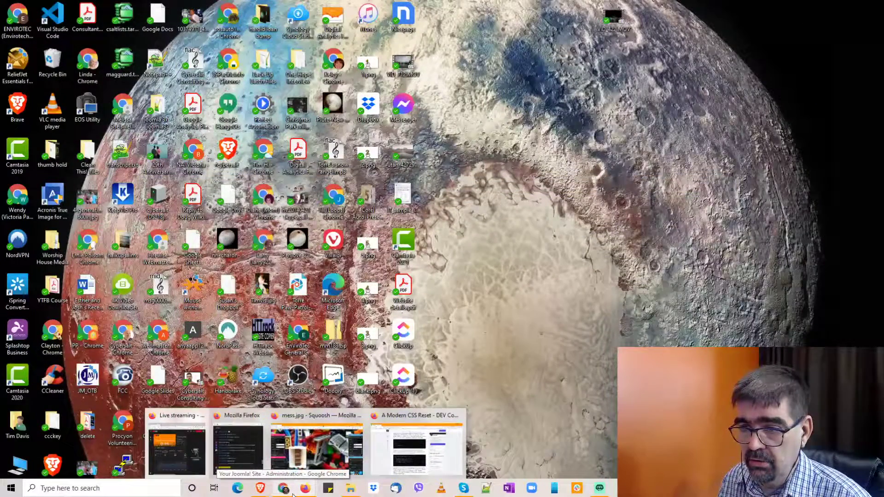
mouse_move(262, 494)
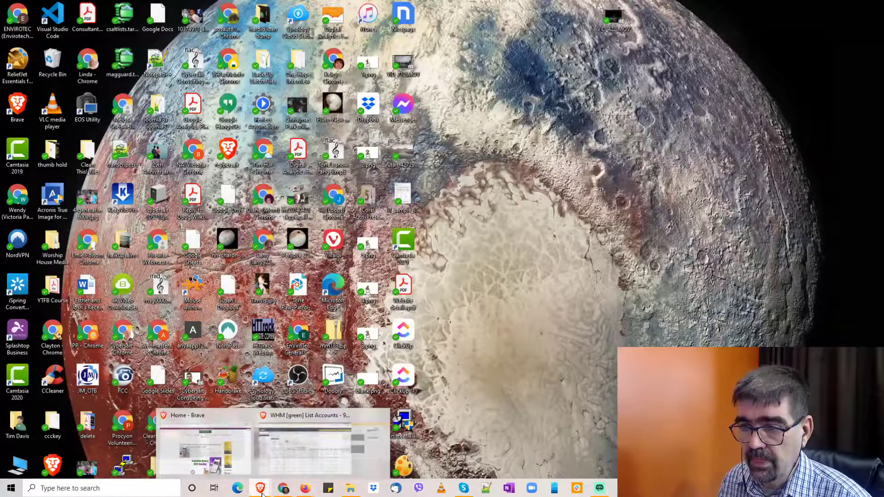
Inspect the article heading on the basicjoomla.com front page and select its .page-header element in DevTools.
left_click(220, 419)
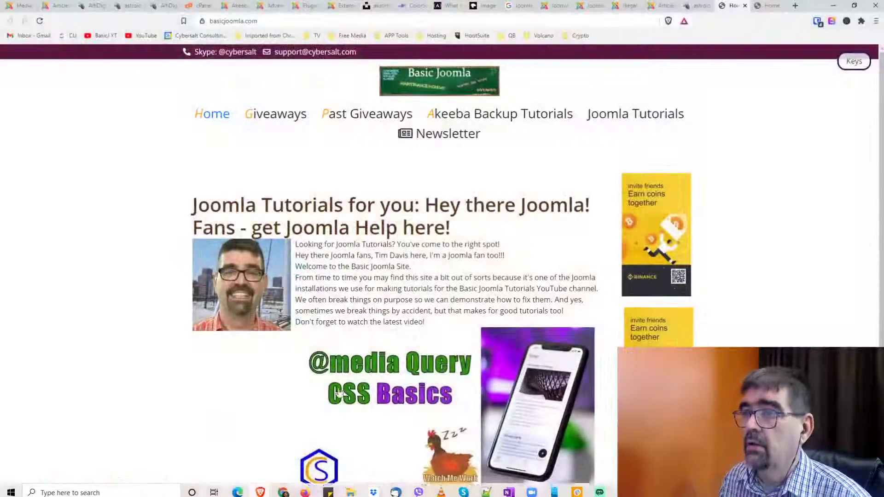
right_click(361, 207)
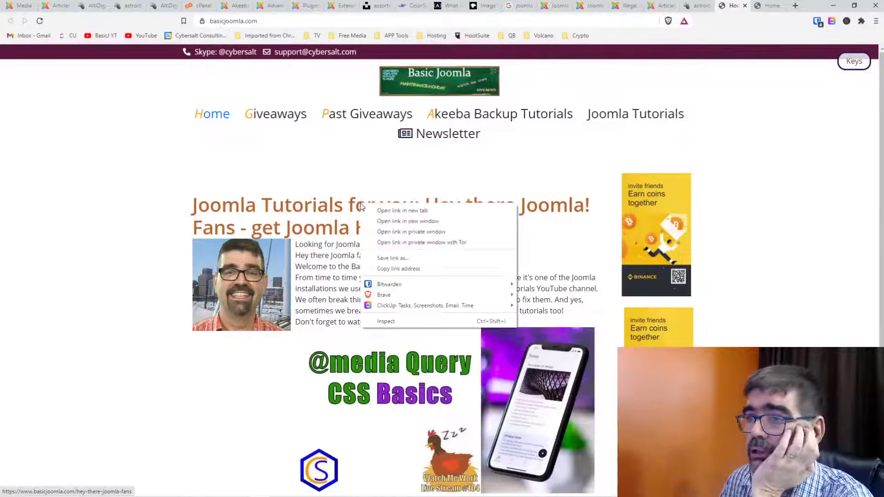
left_click(413, 342)
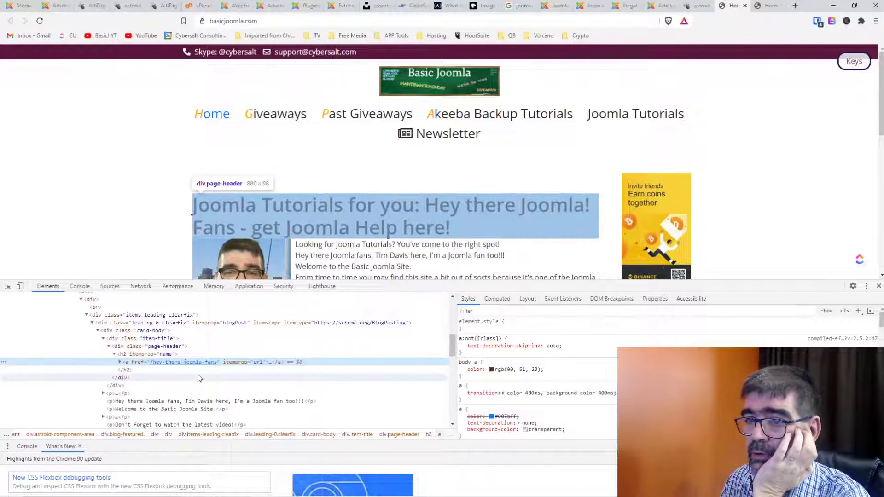
left_click(140, 348)
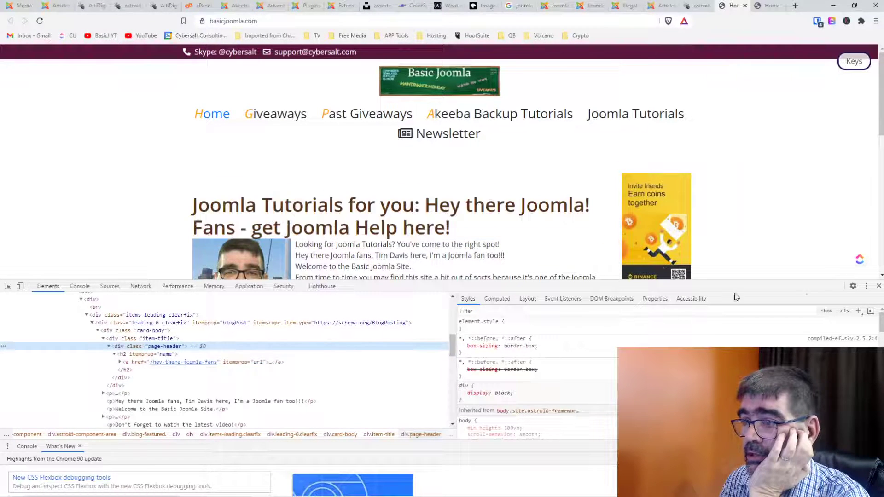
Add a new .page-header rule with padding-bottom: 10px and scroll the page to check it.
left_click(858, 311)
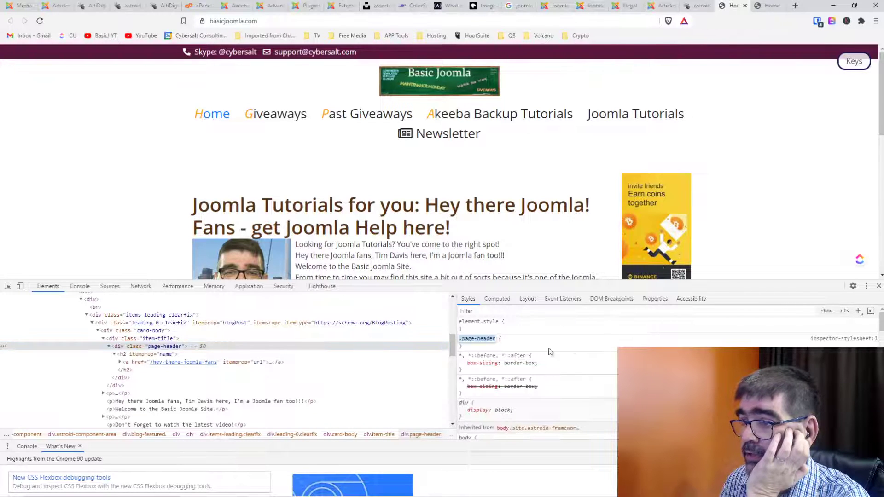
left_click(465, 348)
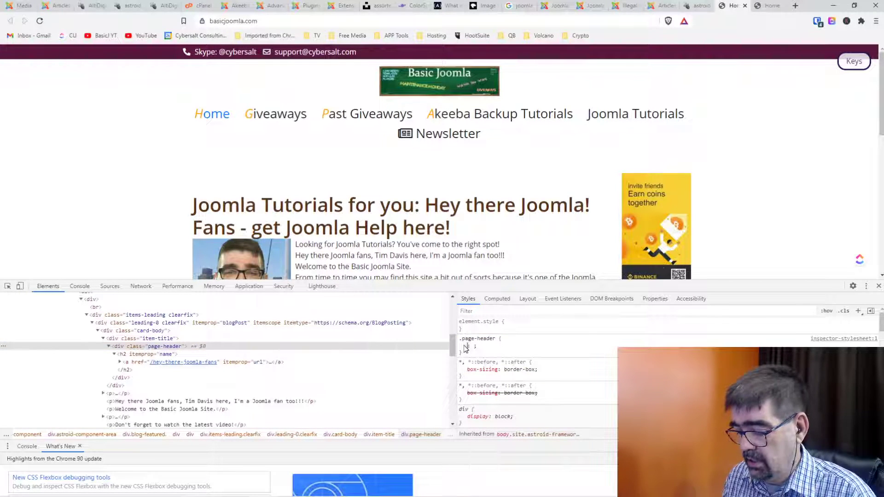
type("padding")
key("Down")
key("Down")
key("Down")
key("Down")
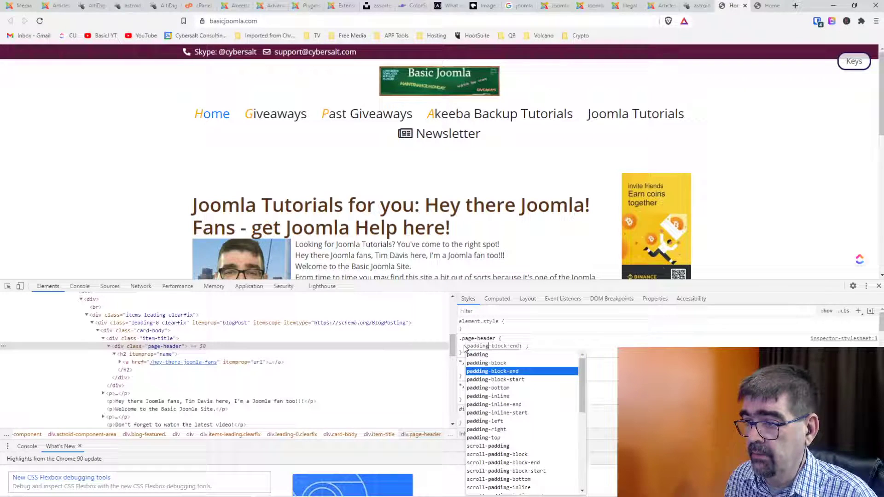
key("Return")
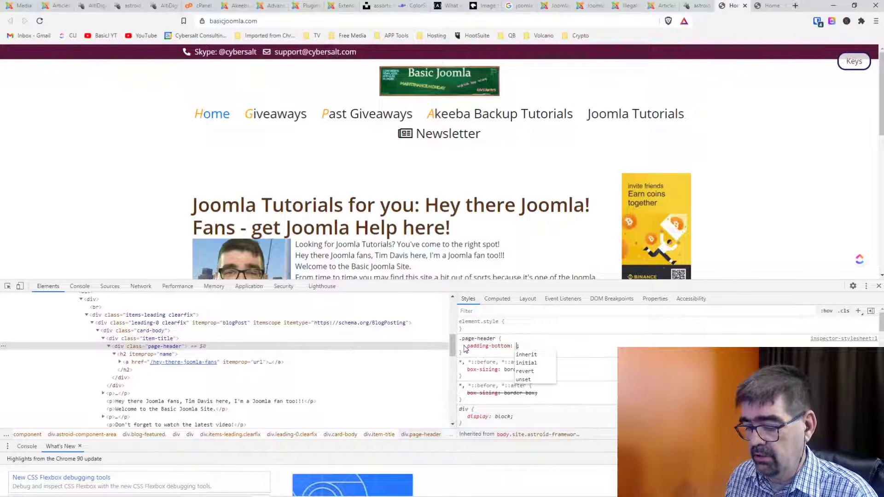
type("10px")
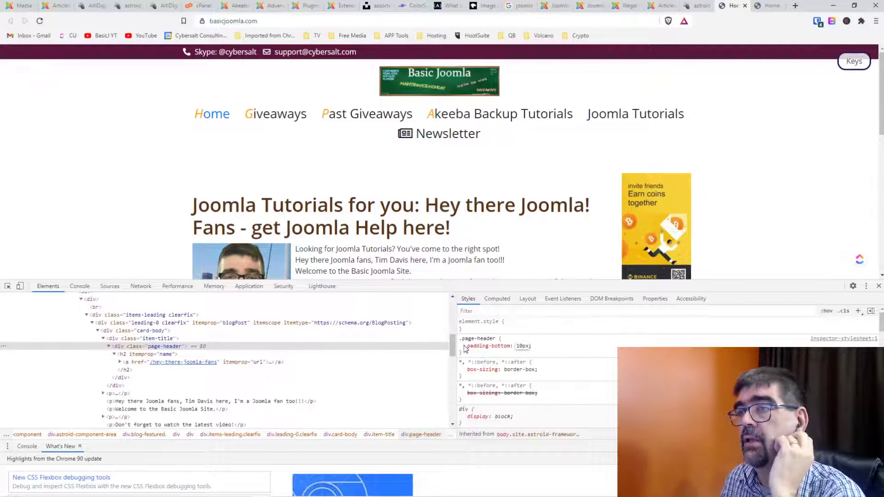
key("Return")
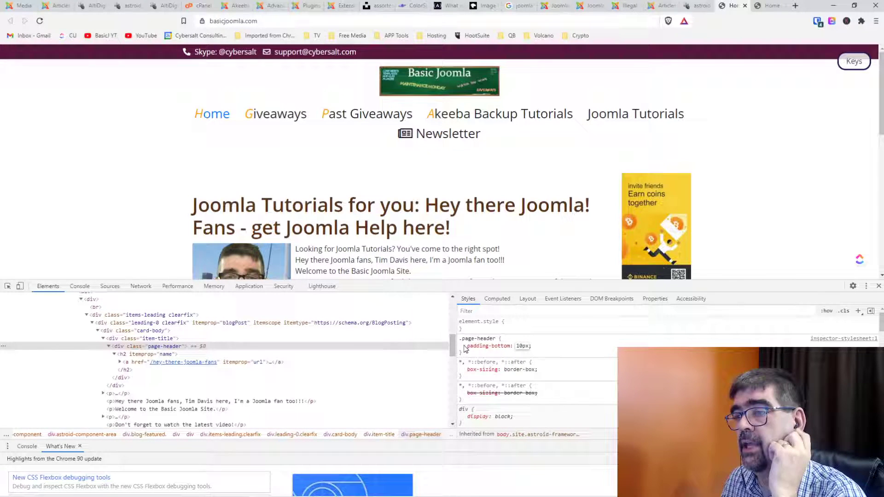
scroll(494, 219, "down", 1)
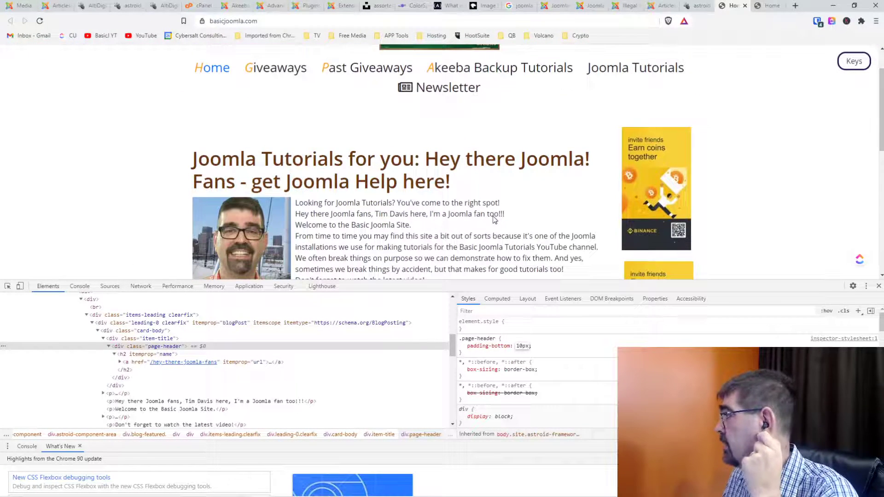
scroll(494, 220, "down", 2)
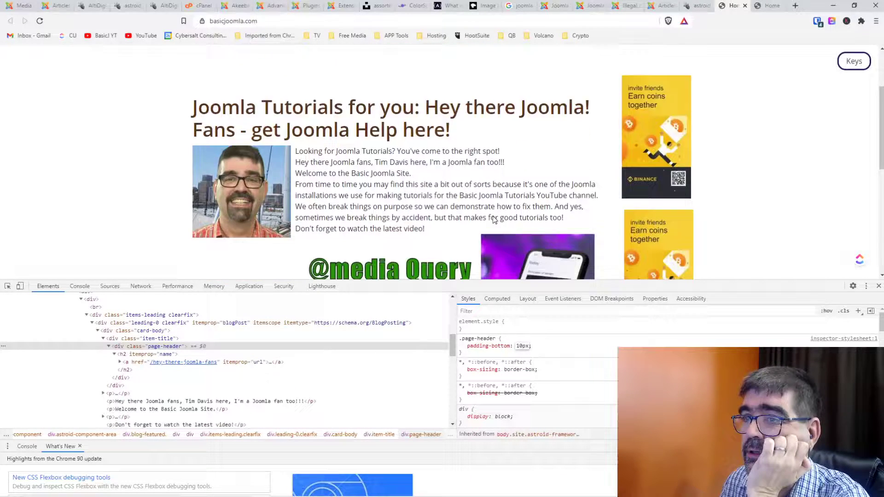
scroll(493, 217, "up", 1)
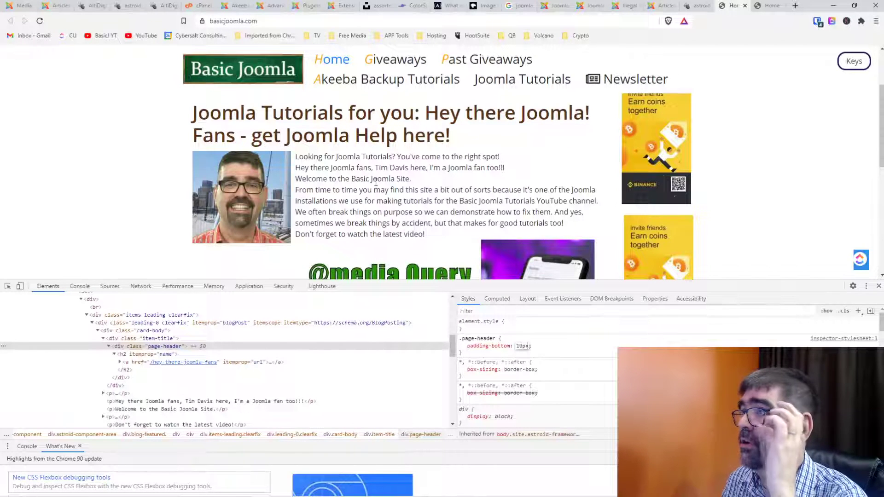
Read the Basic Joomla template's Custom CSS reset back up to line 1, then return to the AltiDigi Welcome article editor.
left_click(697, 6)
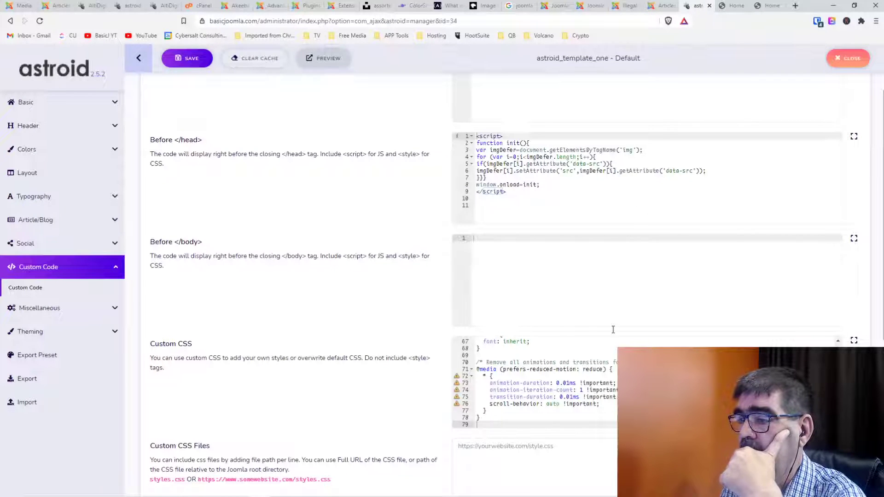
scroll(701, 346, "up", 2)
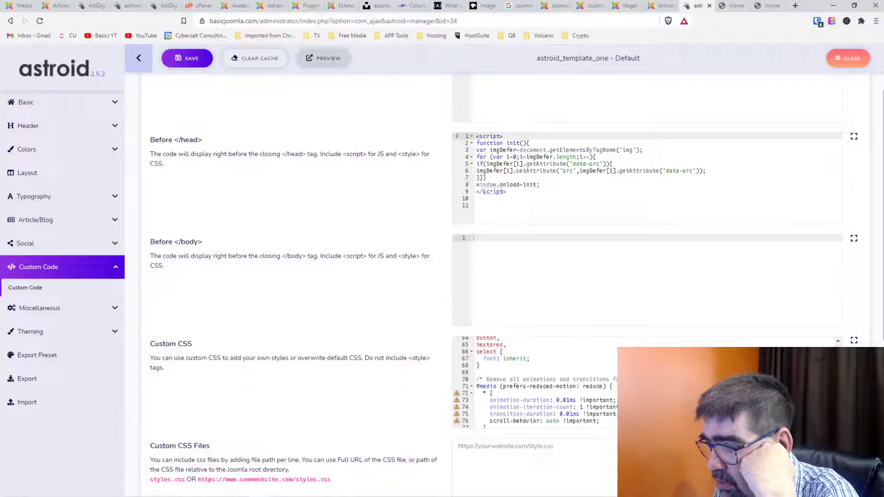
scroll(534, 382, "up", 2)
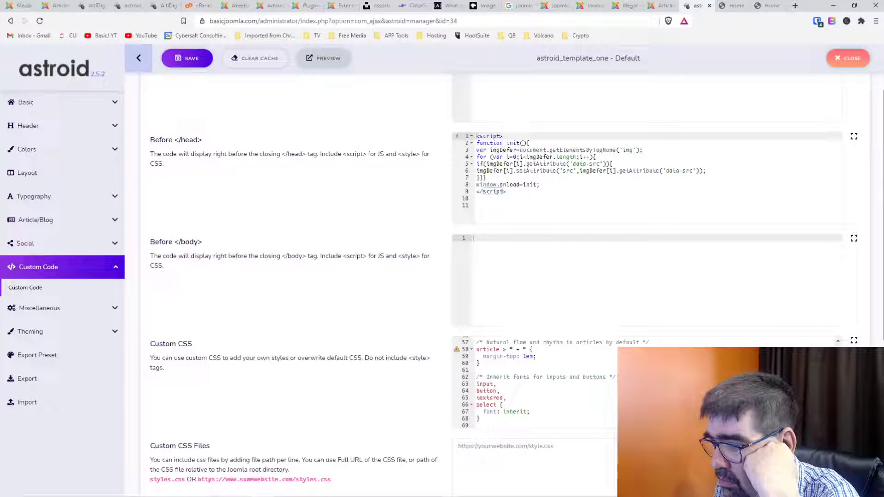
scroll(534, 382, "up", 4)
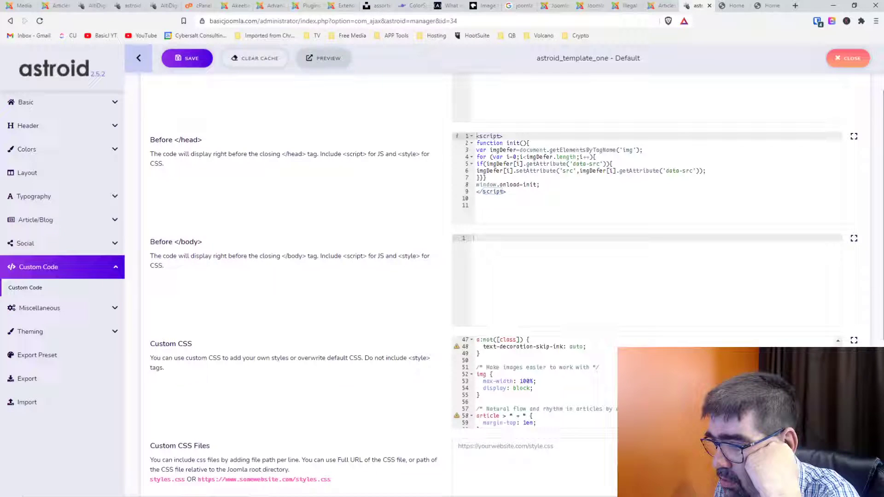
scroll(534, 382, "up", 3)
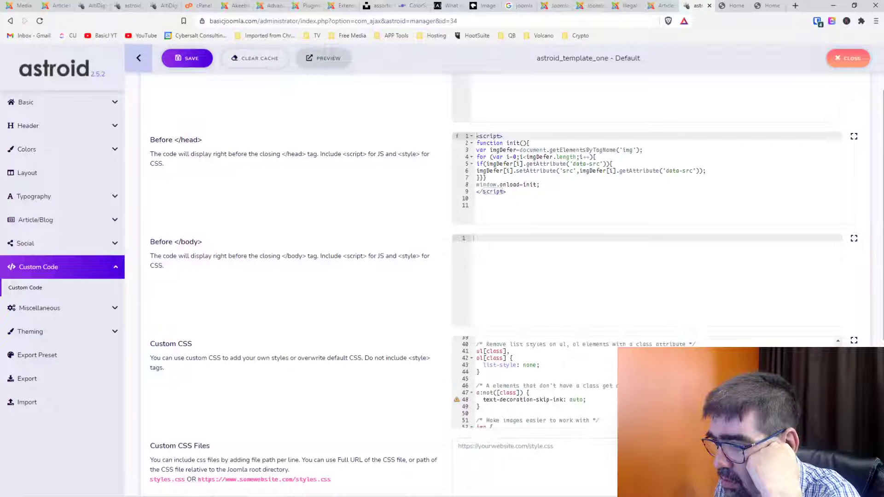
scroll(534, 382, "up", 3)
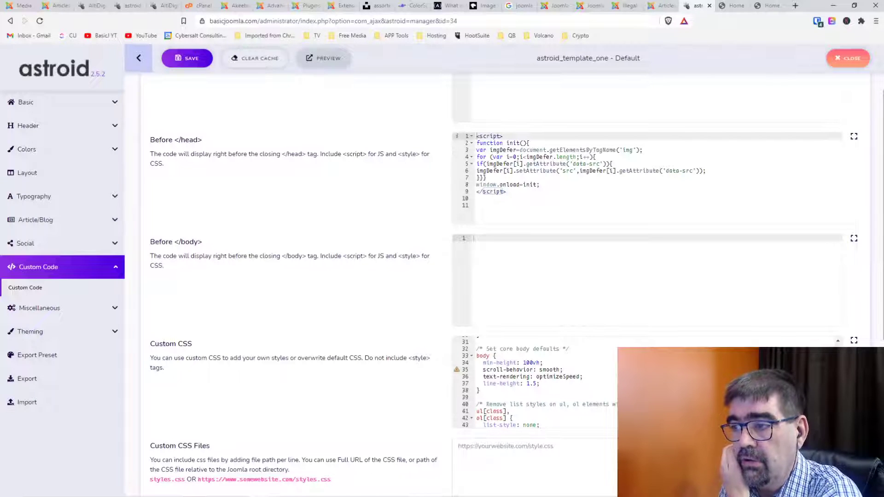
scroll(534, 383, "up", 7)
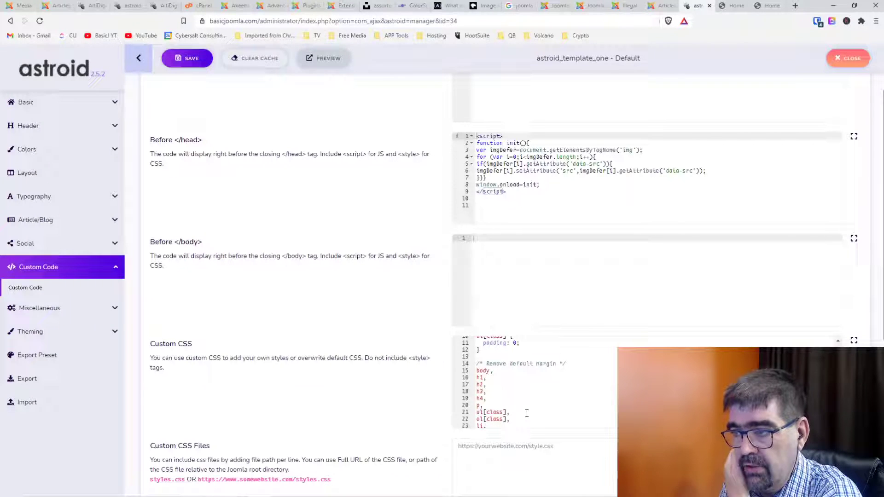
scroll(505, 400, "up", 3)
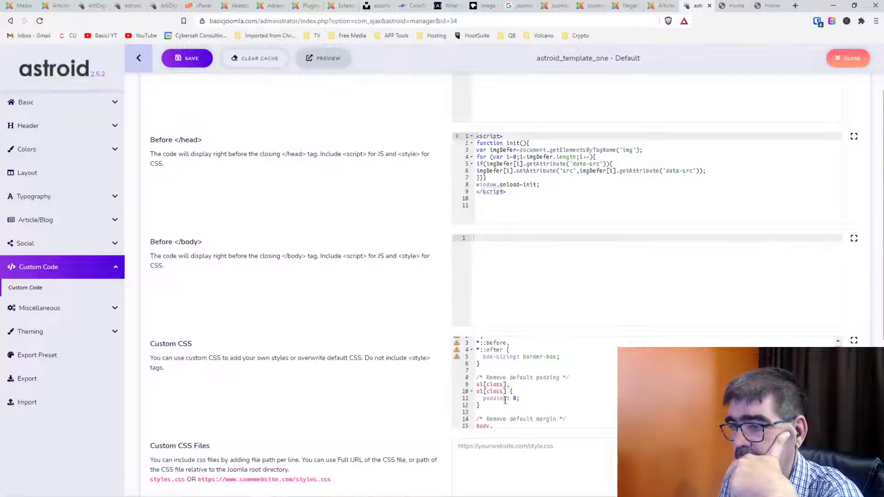
scroll(505, 400, "up", 3)
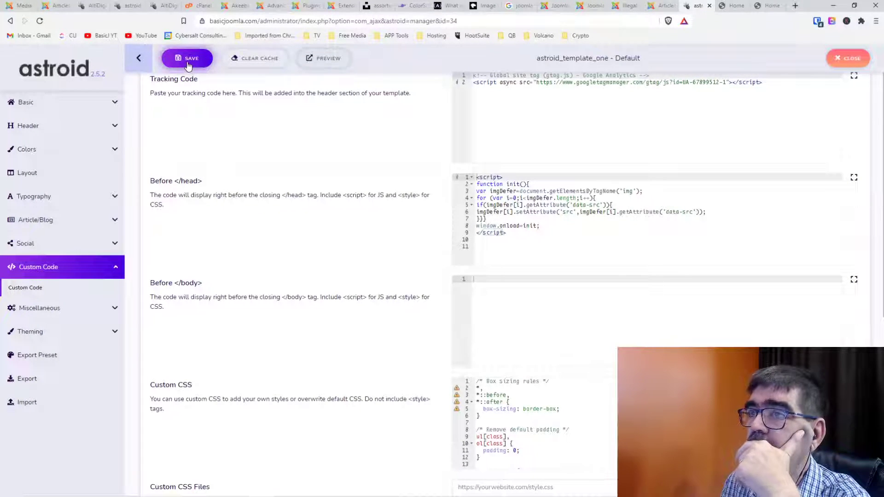
left_click(52, 7)
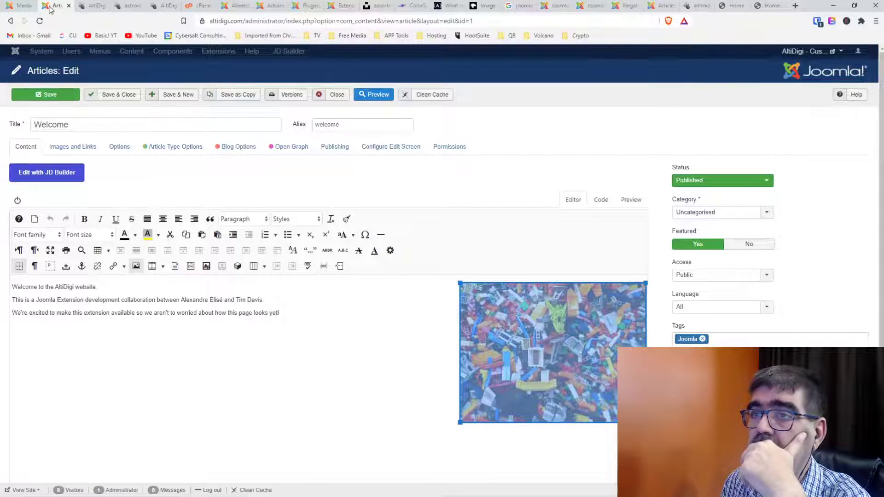
Reload the AltiDigi front page to show the Welcome article's current styling.
left_click(94, 6)
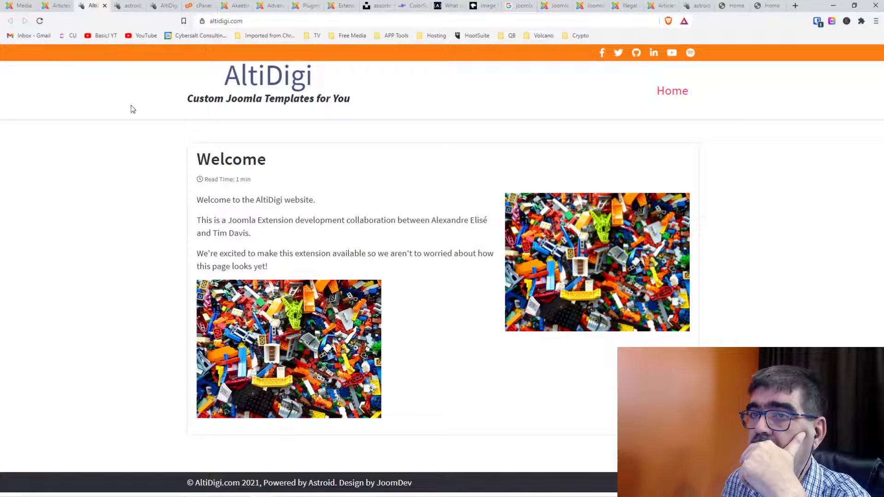
left_click(40, 20)
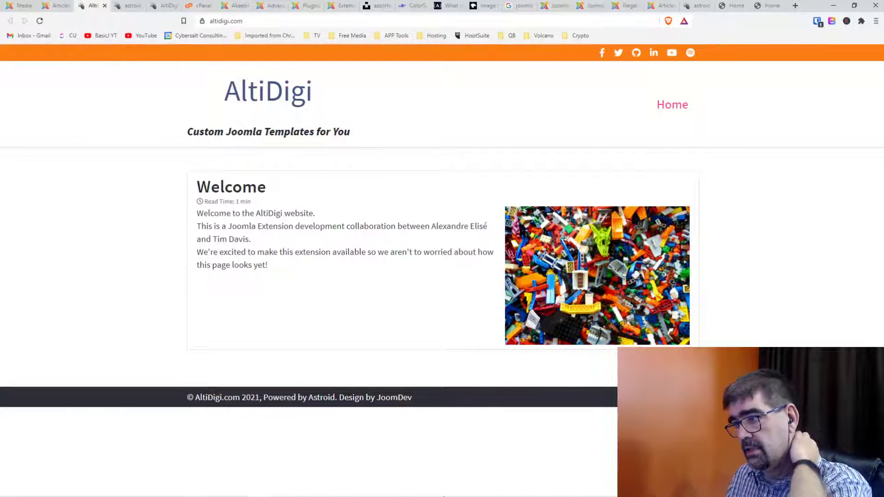
mouse_move(444, 496)
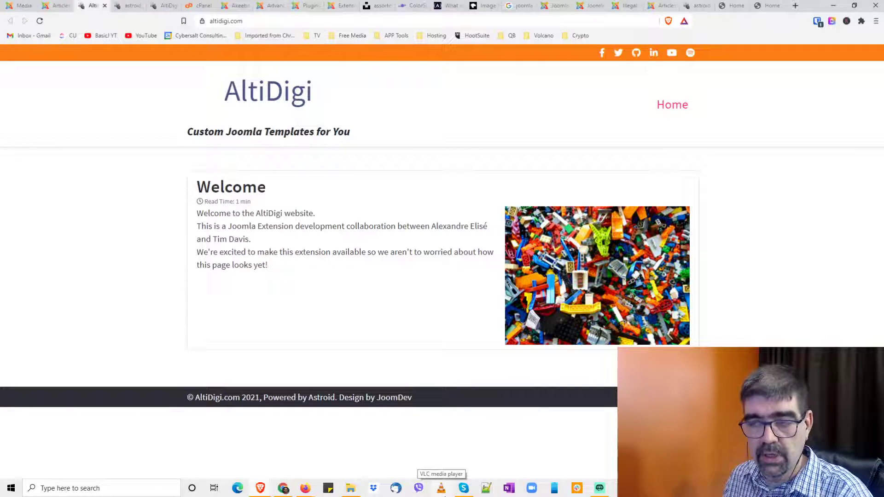